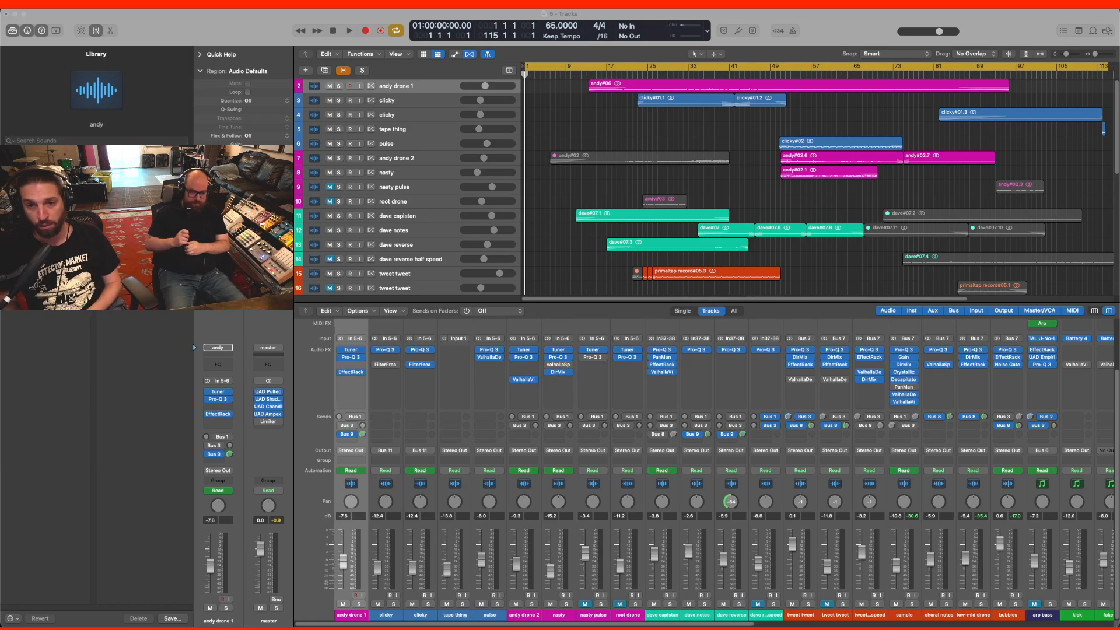
- Play the song from the beginning and look through all tracks in the arrangement, stopping around bar 29
scroll(559, 207, "down", 5)
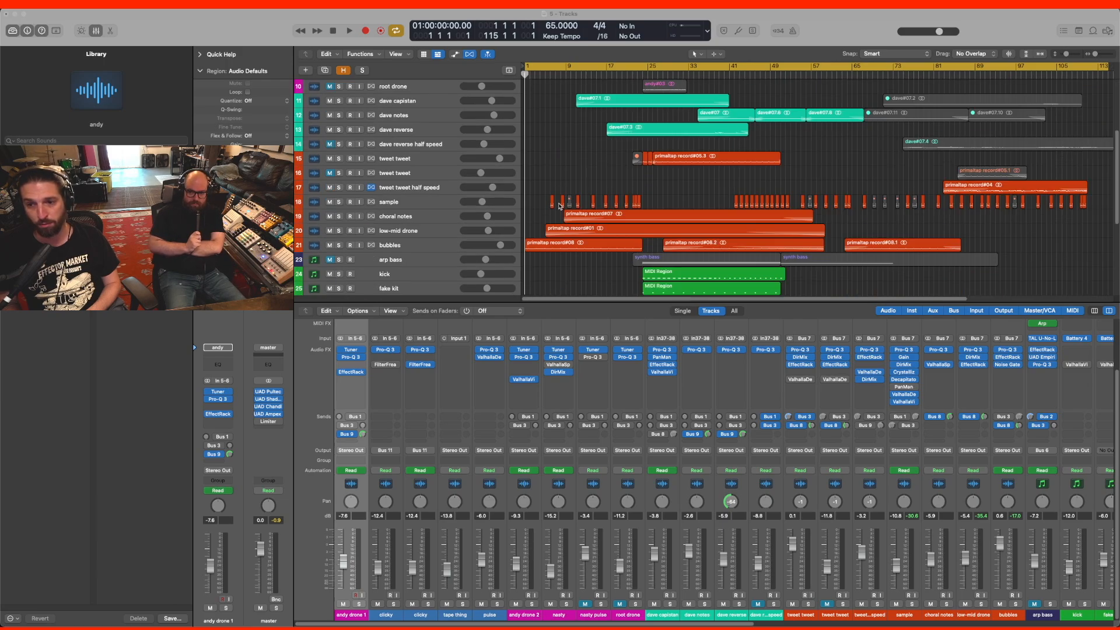
scroll(559, 206, "down", 3)
scroll(559, 206, "up", 8)
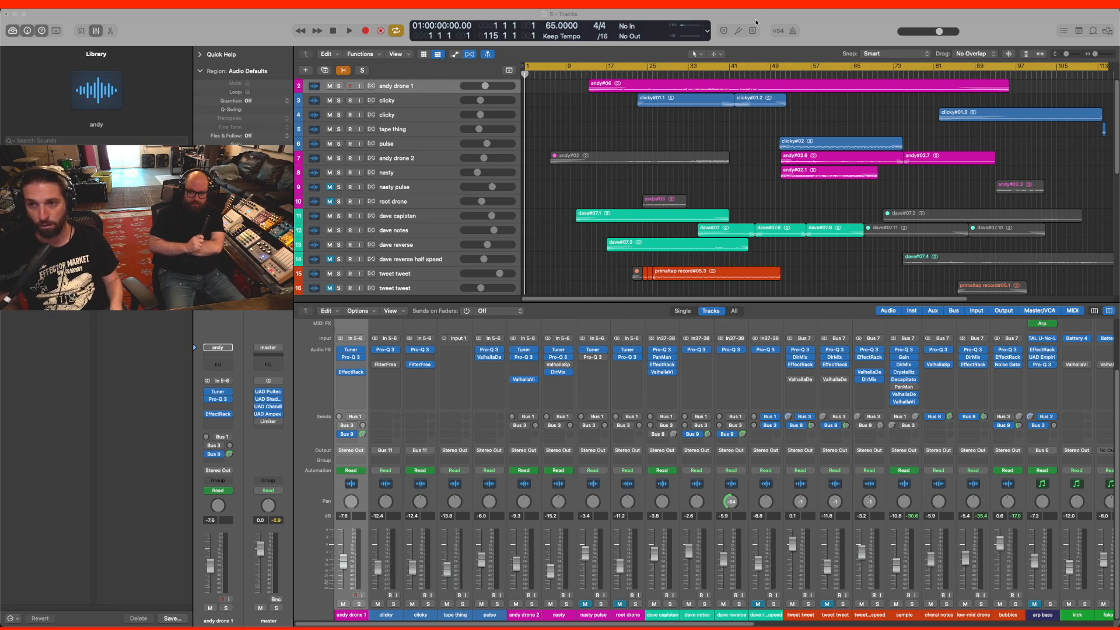
key("space")
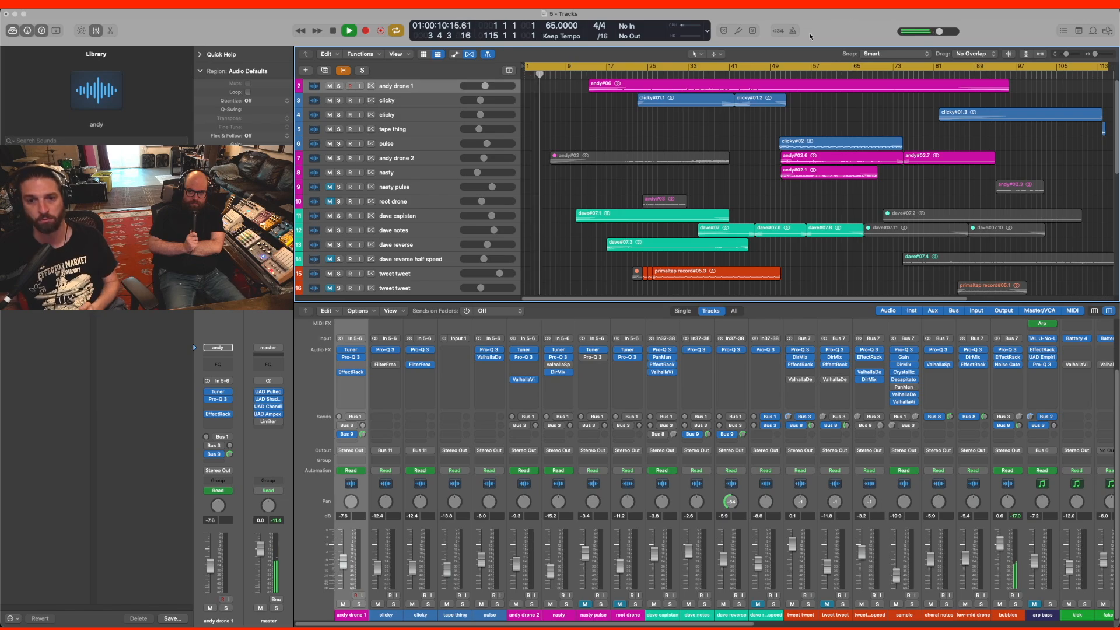
scroll(821, 132, "down", 5)
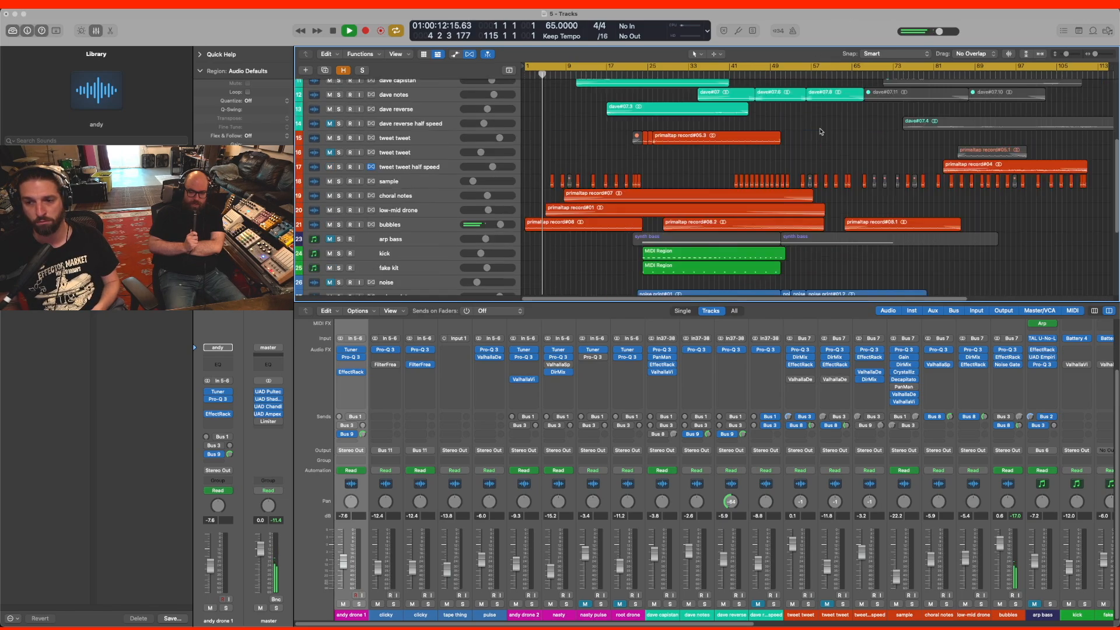
scroll(822, 132, "down", 5)
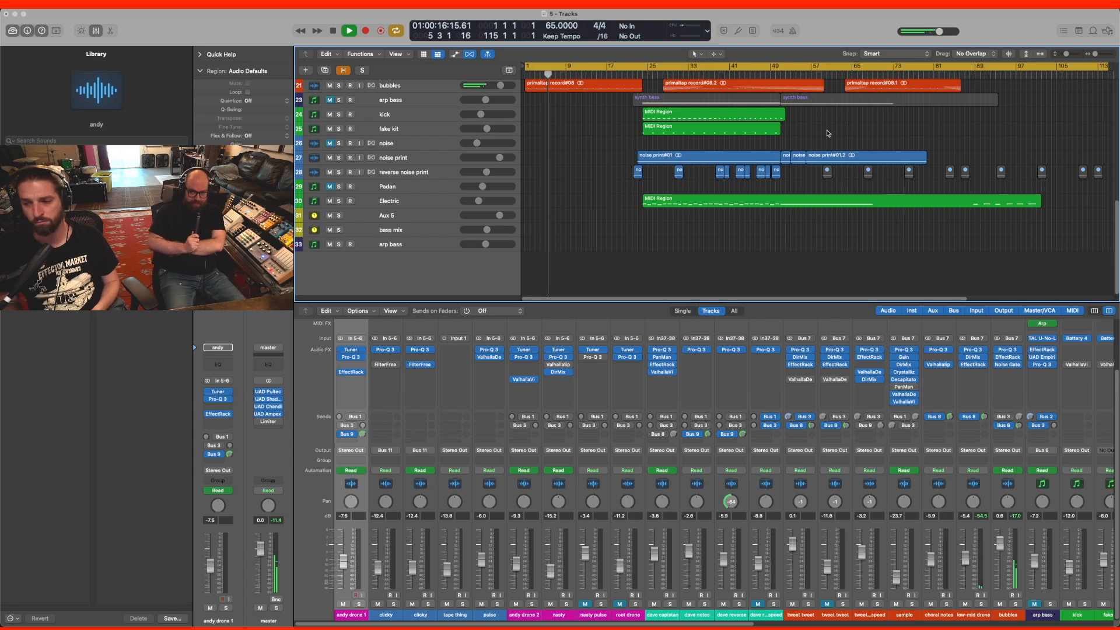
scroll(829, 133, "up", 1)
scroll(829, 133, "up", 7)
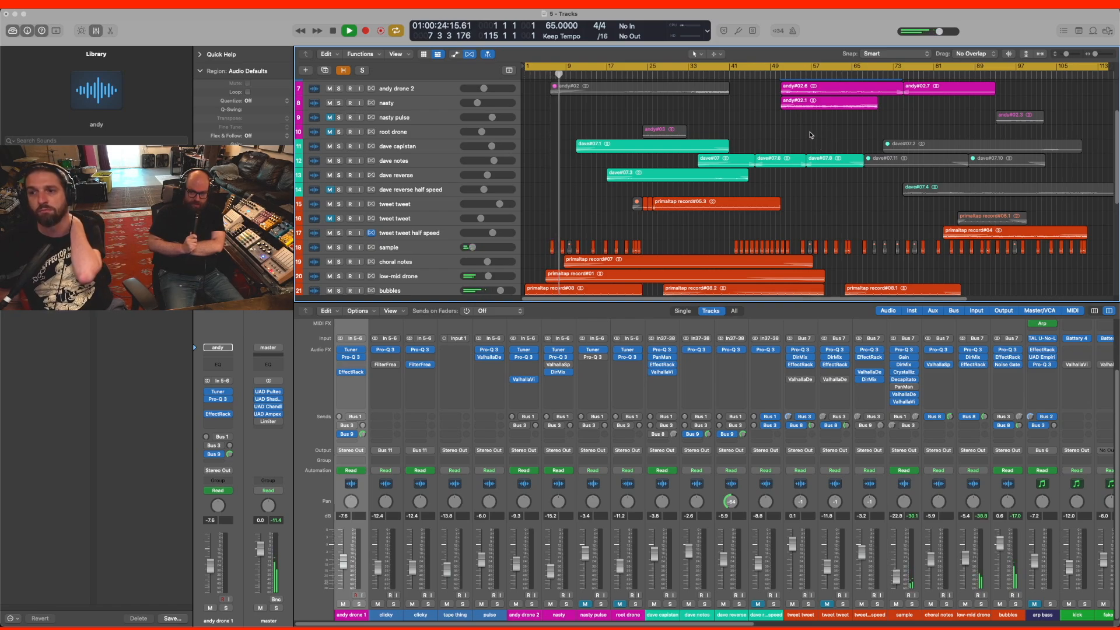
scroll(810, 135, "up", 3)
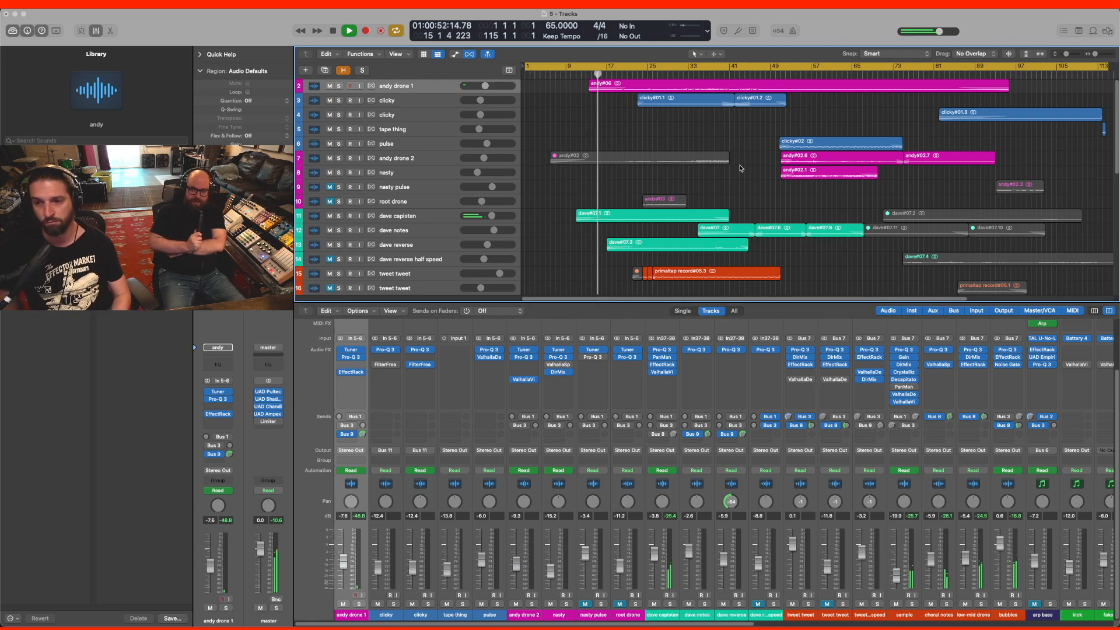
scroll(753, 176, "down", 1)
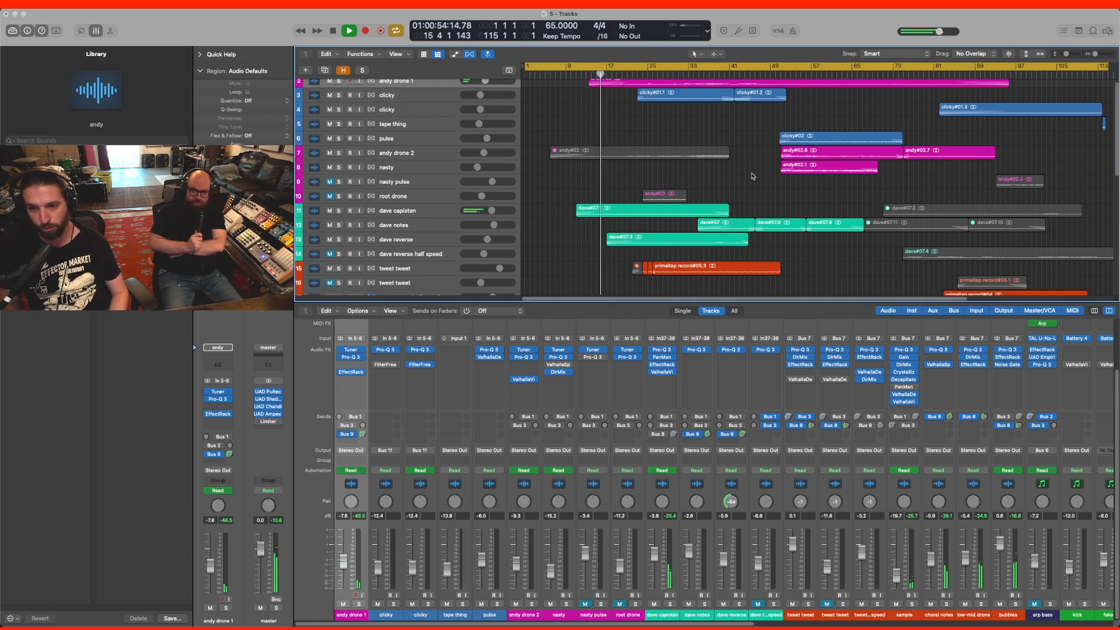
scroll(752, 176, "down", 10)
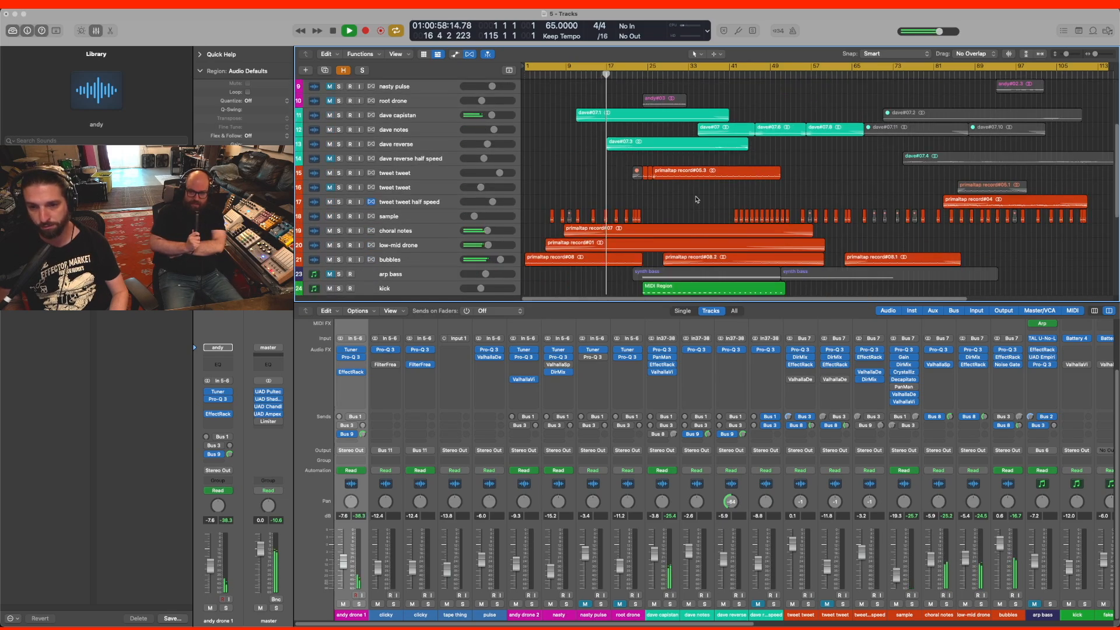
scroll(698, 198, "down", 2)
scroll(698, 199, "down", 5)
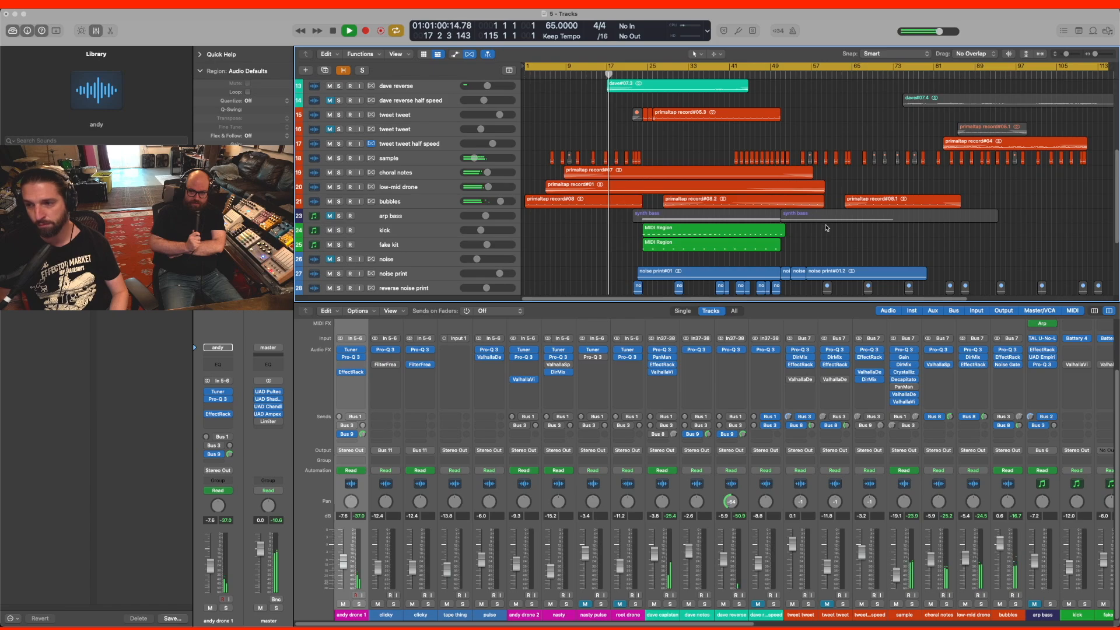
scroll(829, 229, "down", 5)
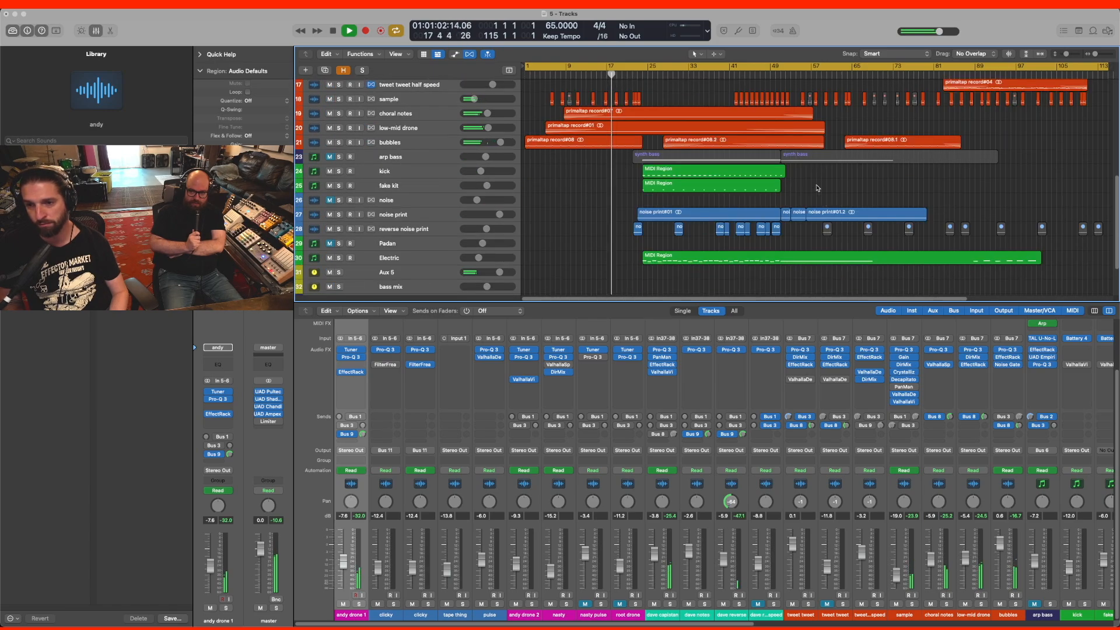
scroll(818, 188, "down", 3)
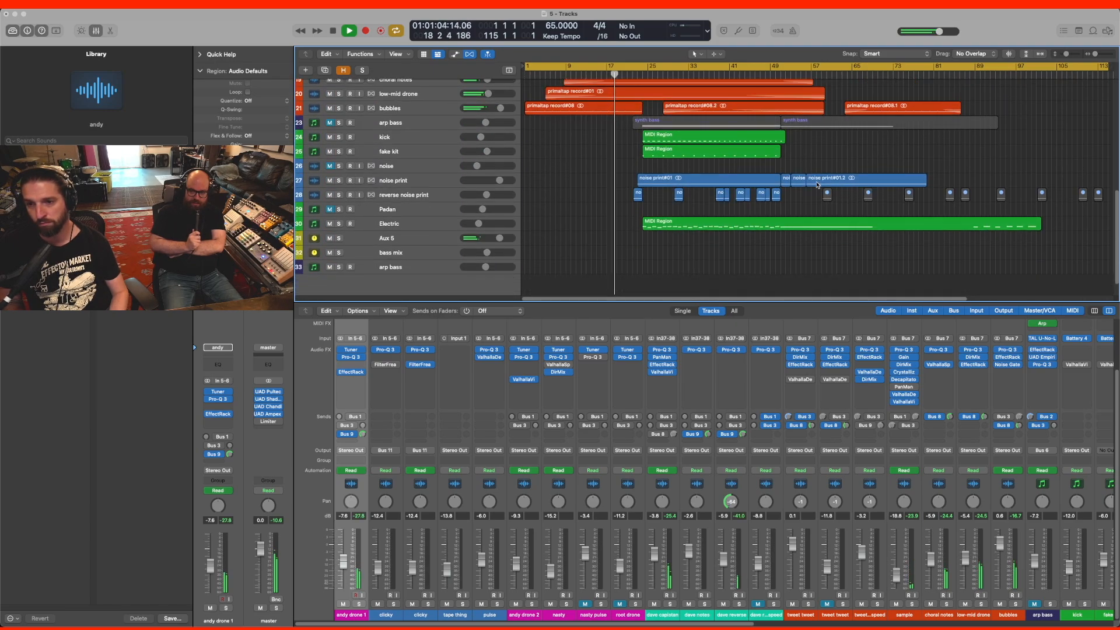
scroll(818, 184, "up", 4)
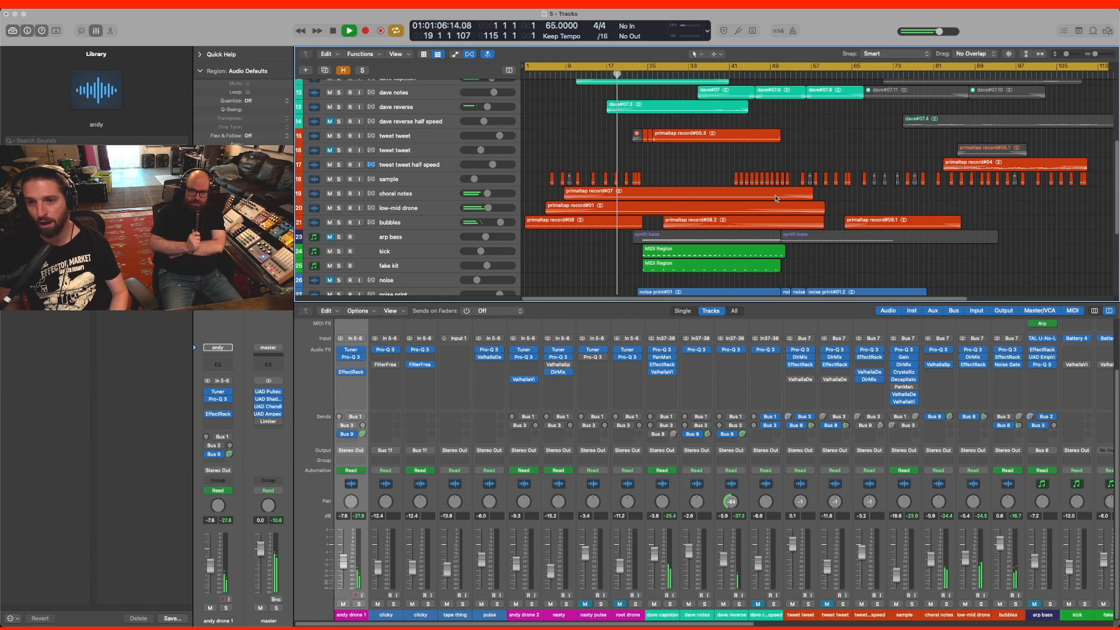
scroll(778, 195, "up", 4)
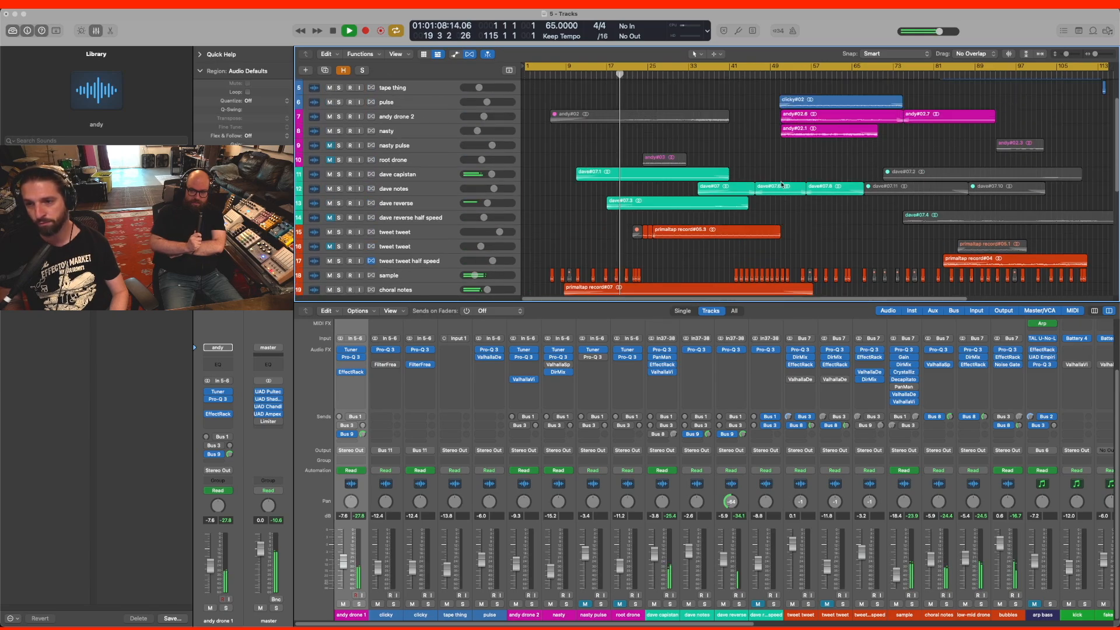
scroll(782, 187, "up", 2)
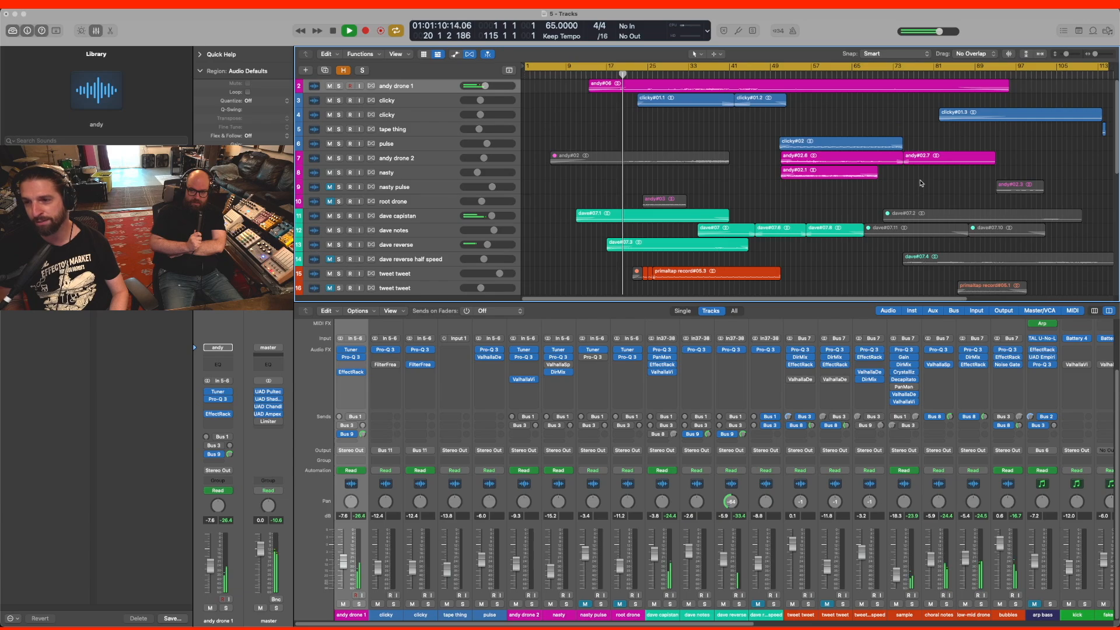
scroll(782, 189, "down", 3)
scroll(910, 209, "down", 6)
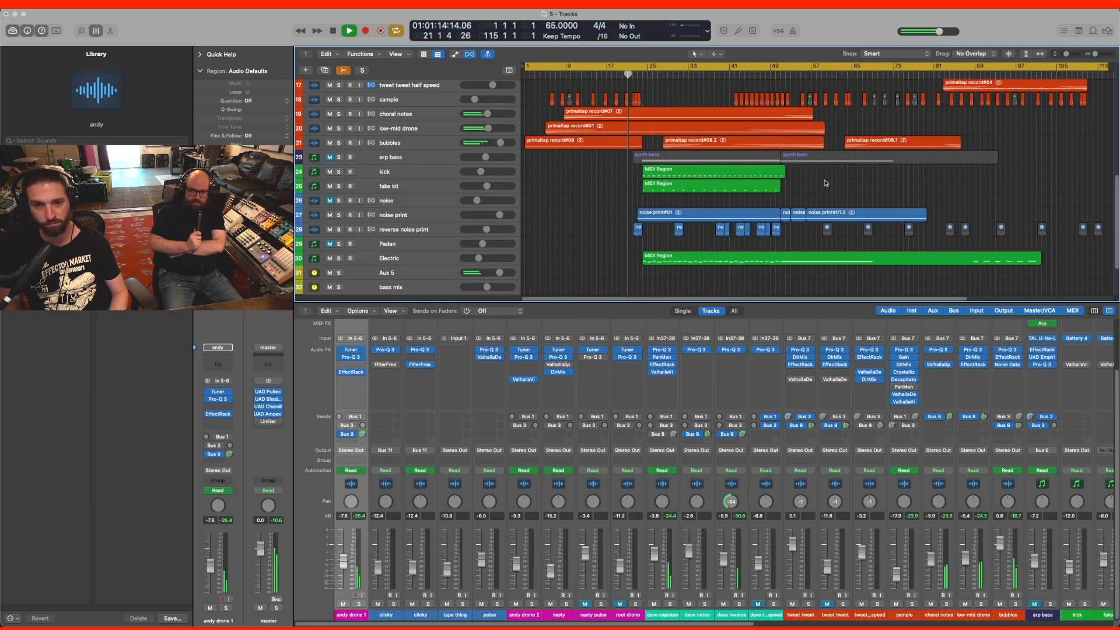
scroll(818, 181, "up", 9)
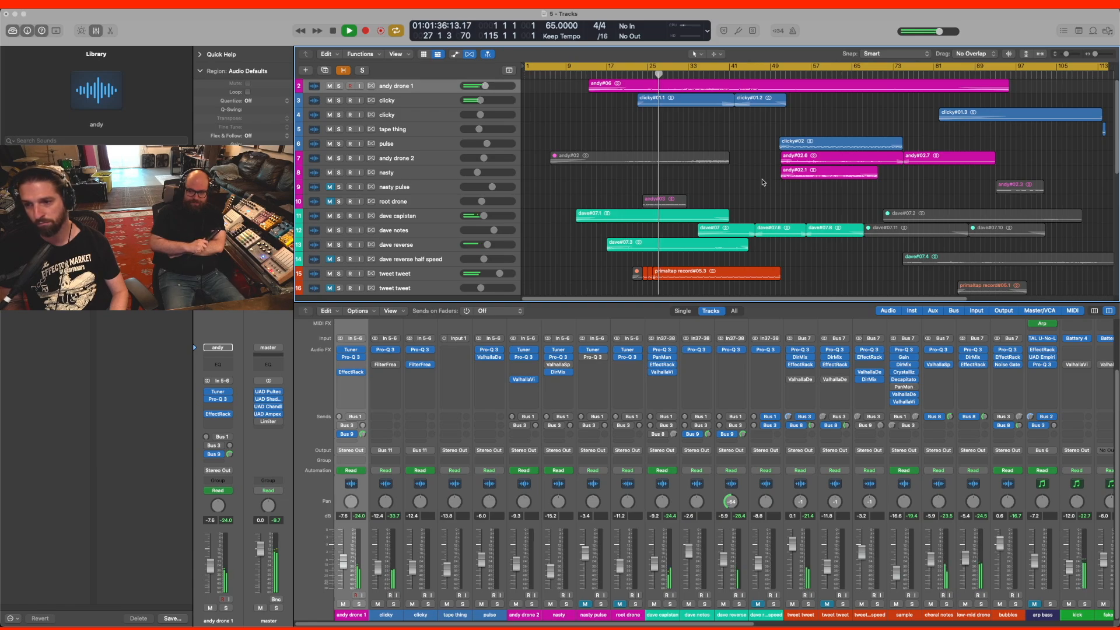
scroll(763, 182, "down", 3)
scroll(770, 180, "down", 3)
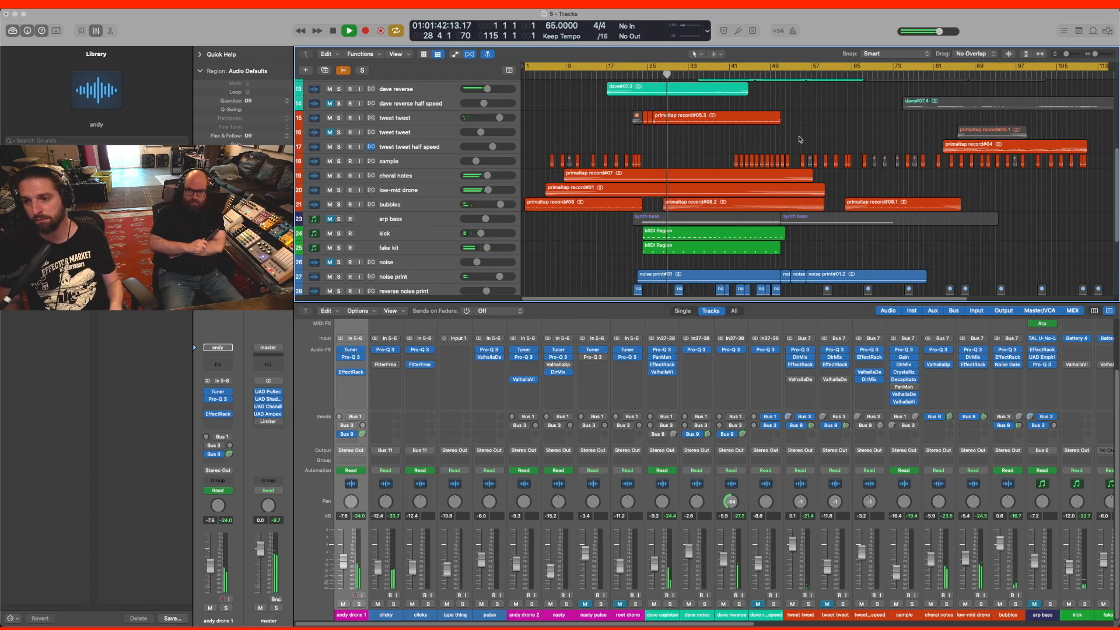
scroll(800, 140, "down", 1)
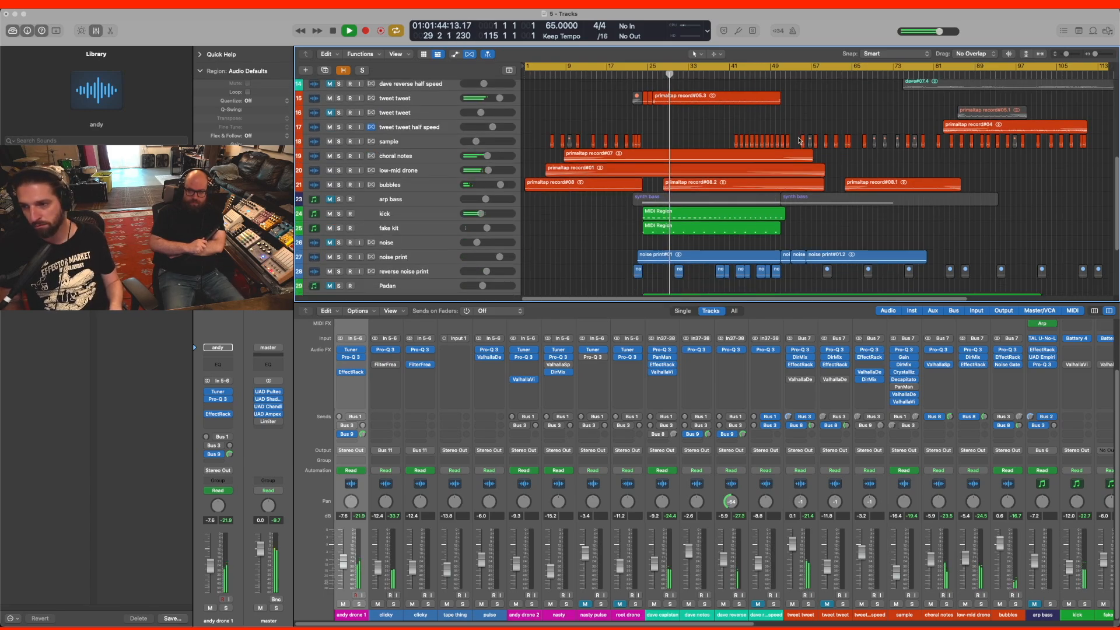
scroll(799, 140, "down", 5)
key("space")
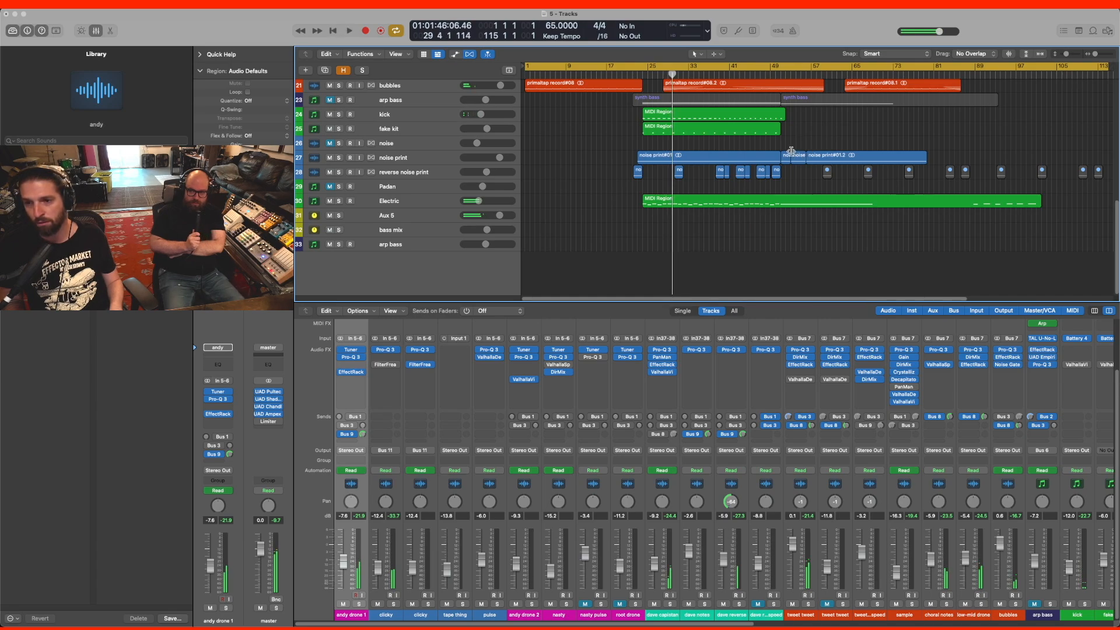
- Turn off cycle mode and solo the bubbles track, playing it from the beginning of the song
scroll(800, 140, "up", 4)
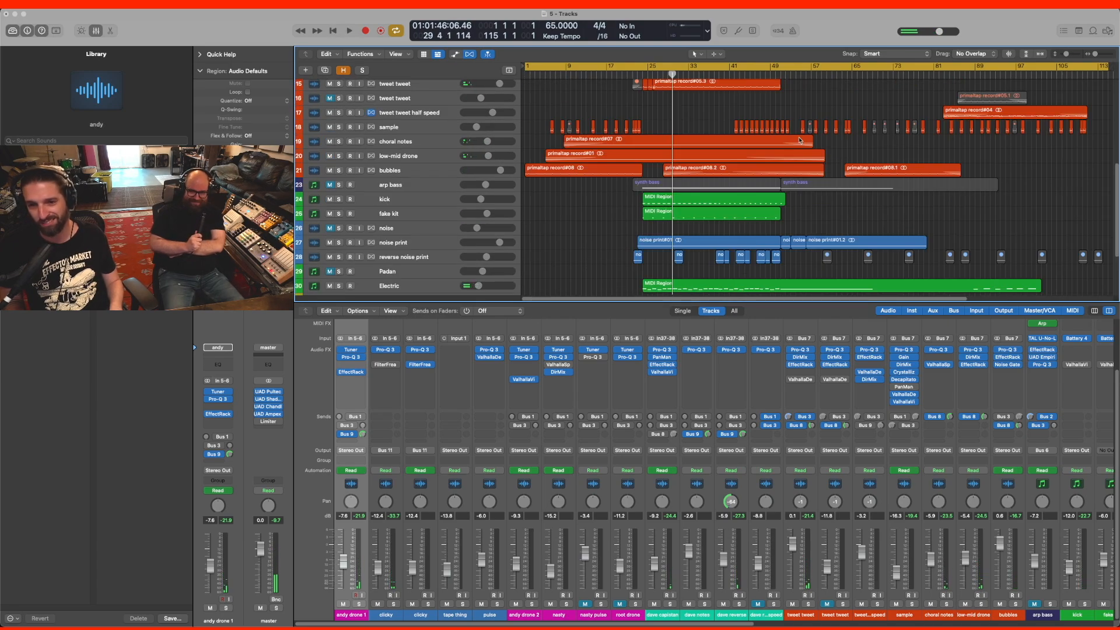
left_click(547, 66)
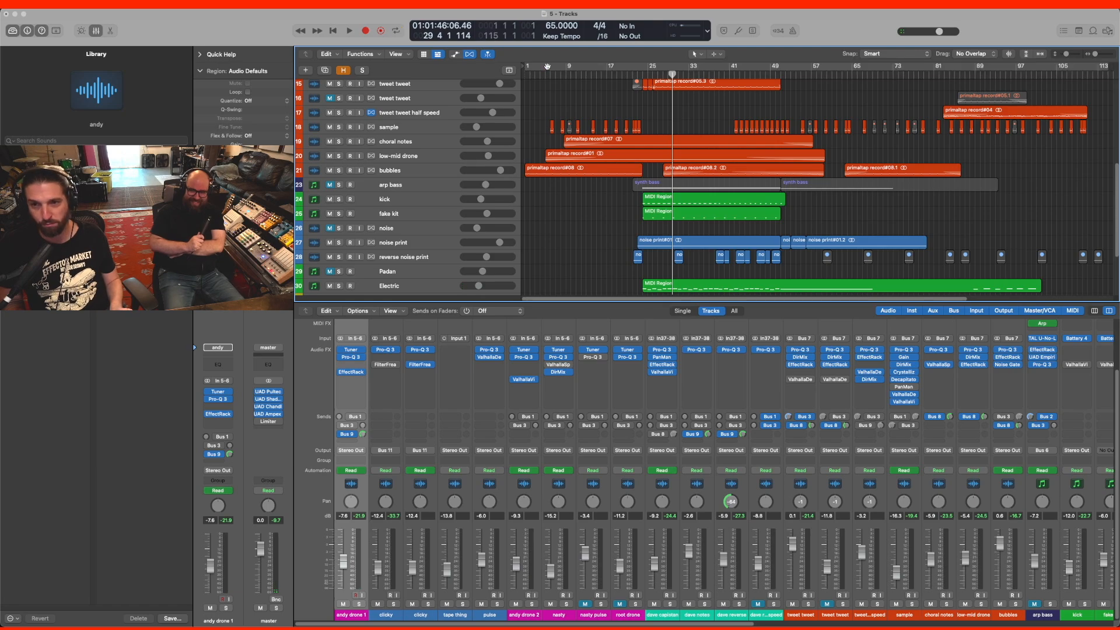
left_click(429, 173)
left_click(340, 171)
key("Return")
key("space")
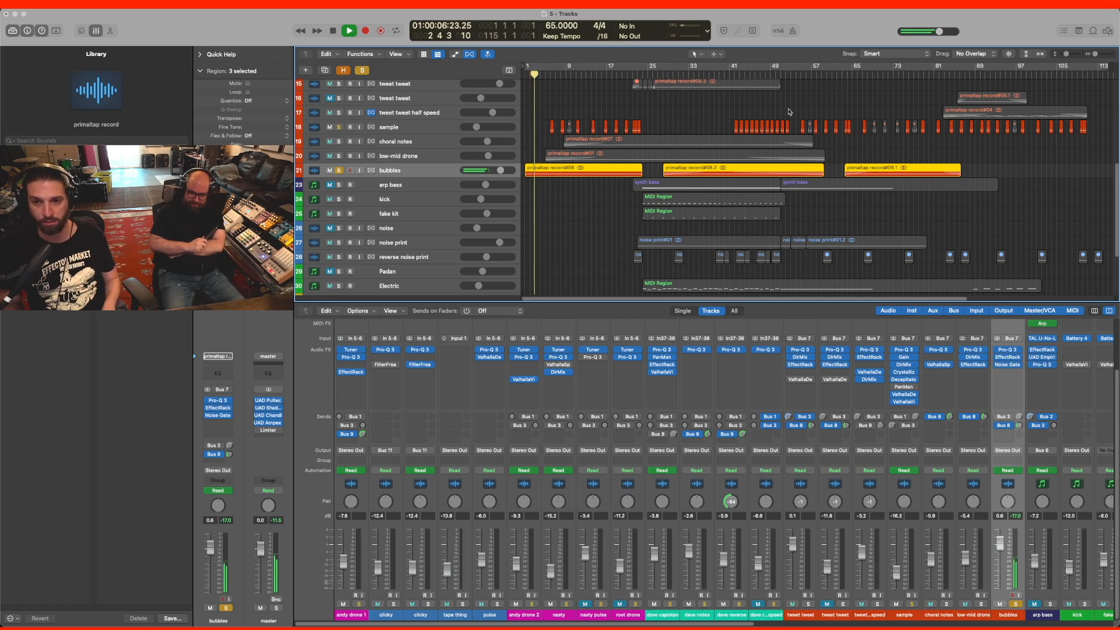
- Enlarge the tracks vertically to examine the bubbles waveforms during playback, and stop around bar 5
key("super+Down")
key("super+Down")
key("super+Down")
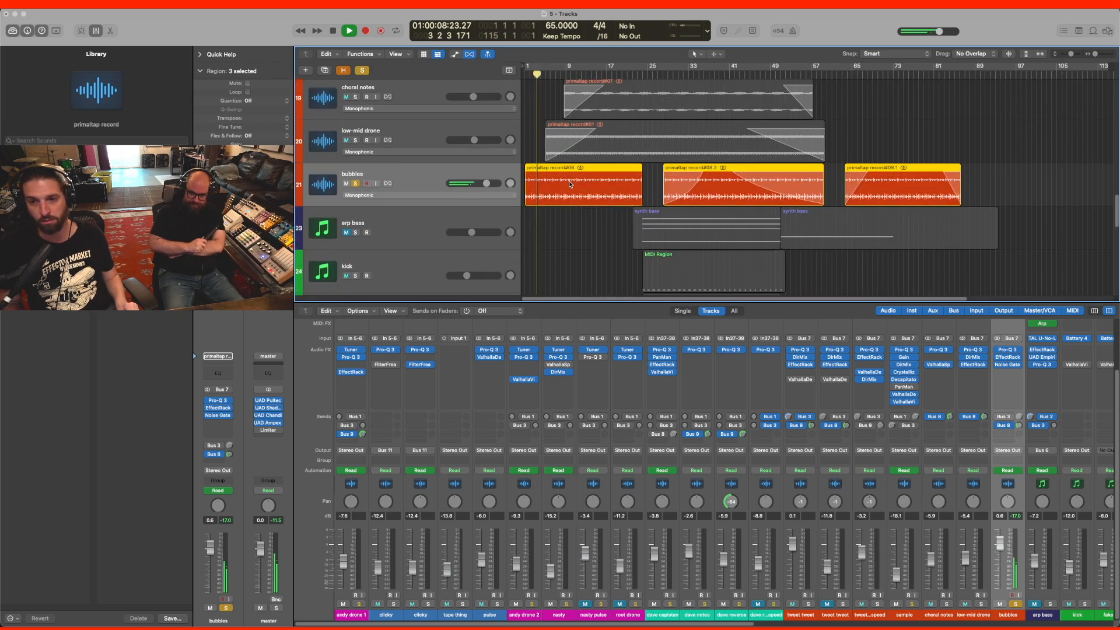
key("super+Down")
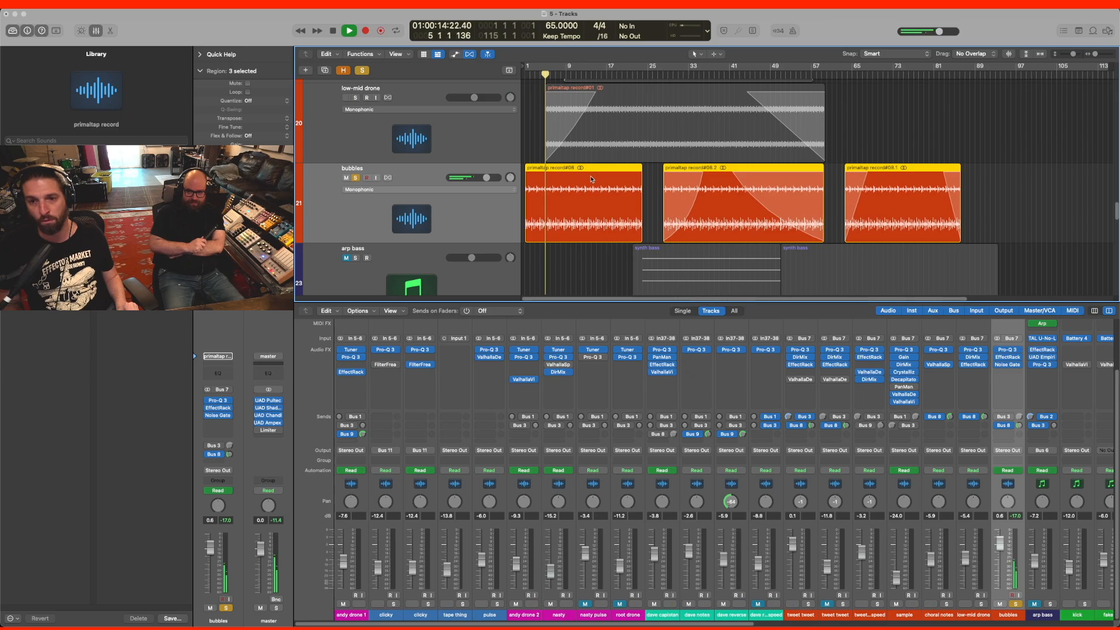
key("space")
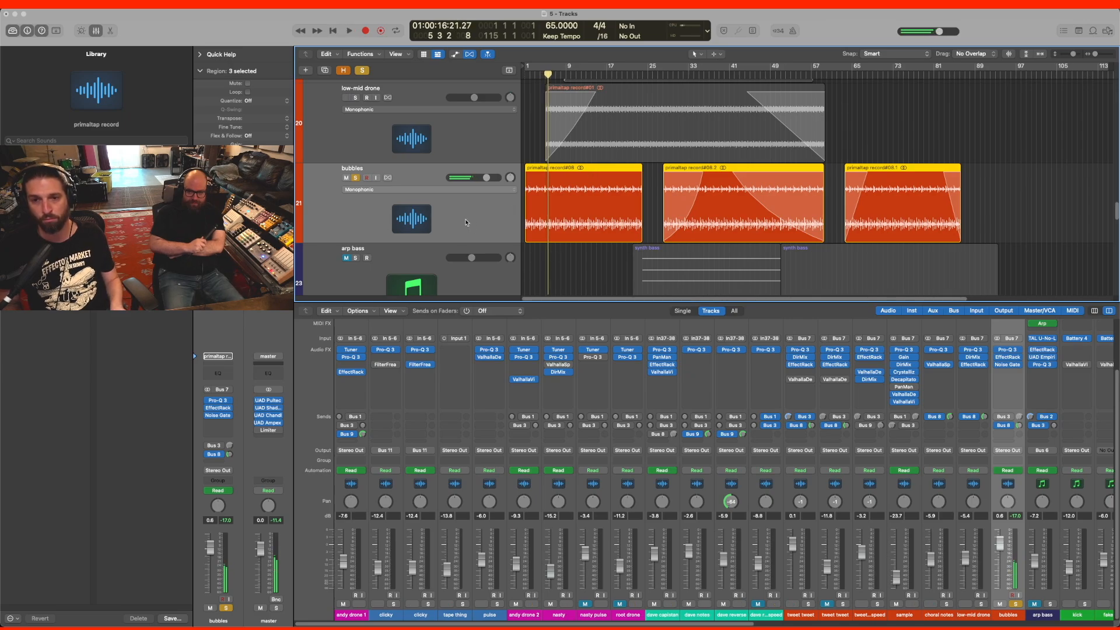
- Show the hidden tracks and solo the habit slide track for playback
scroll(504, 226, "up", 20)
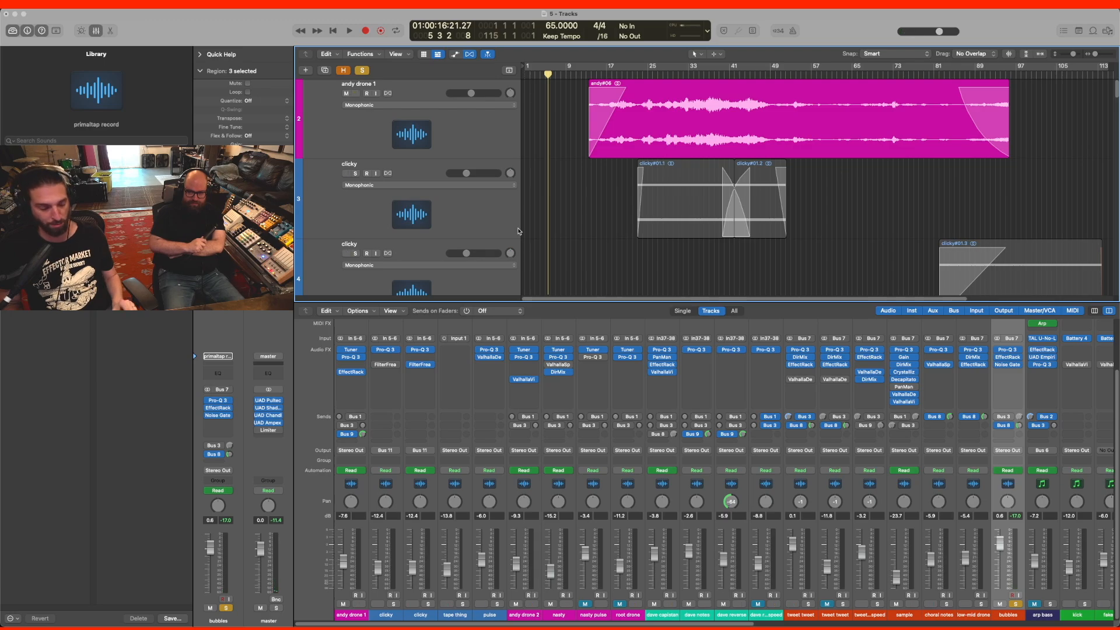
key("h")
scroll(602, 201, "up", 20)
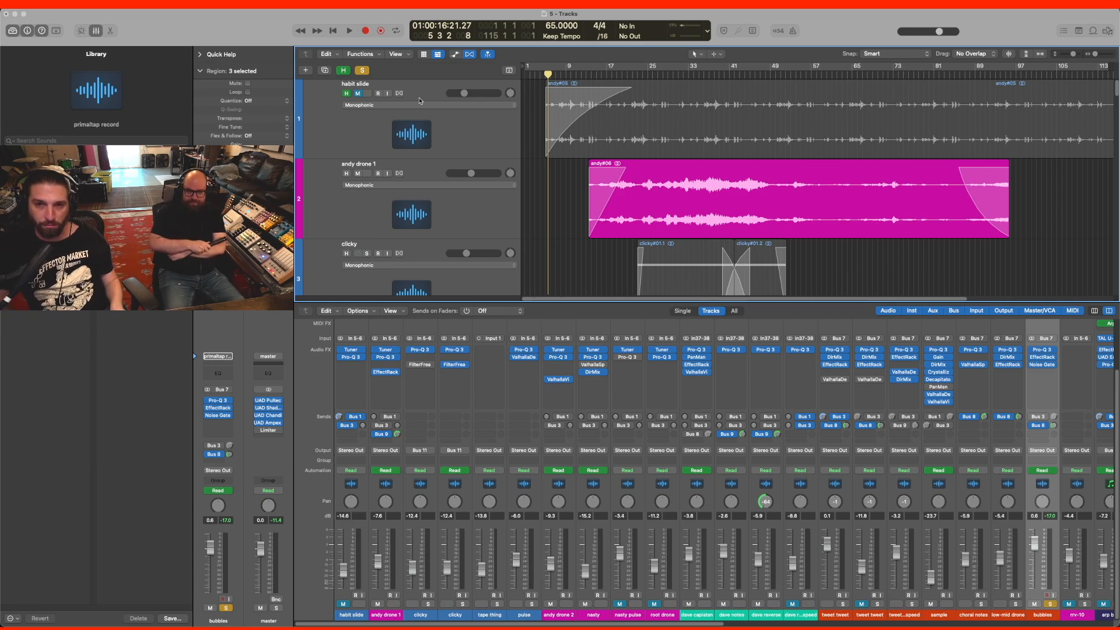
left_click(368, 94)
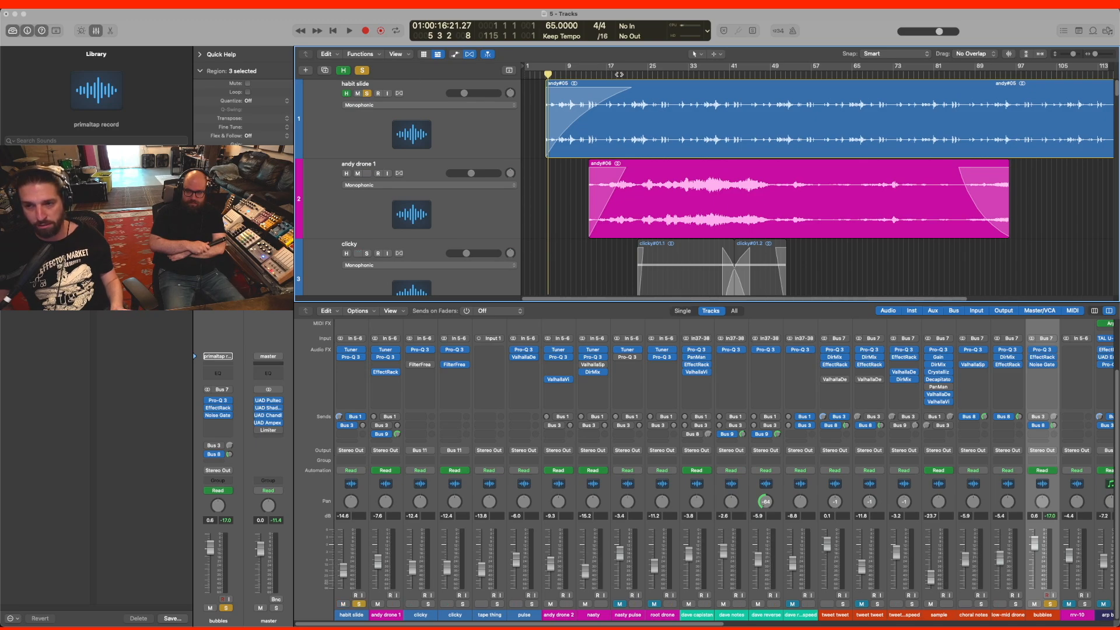
key("space")
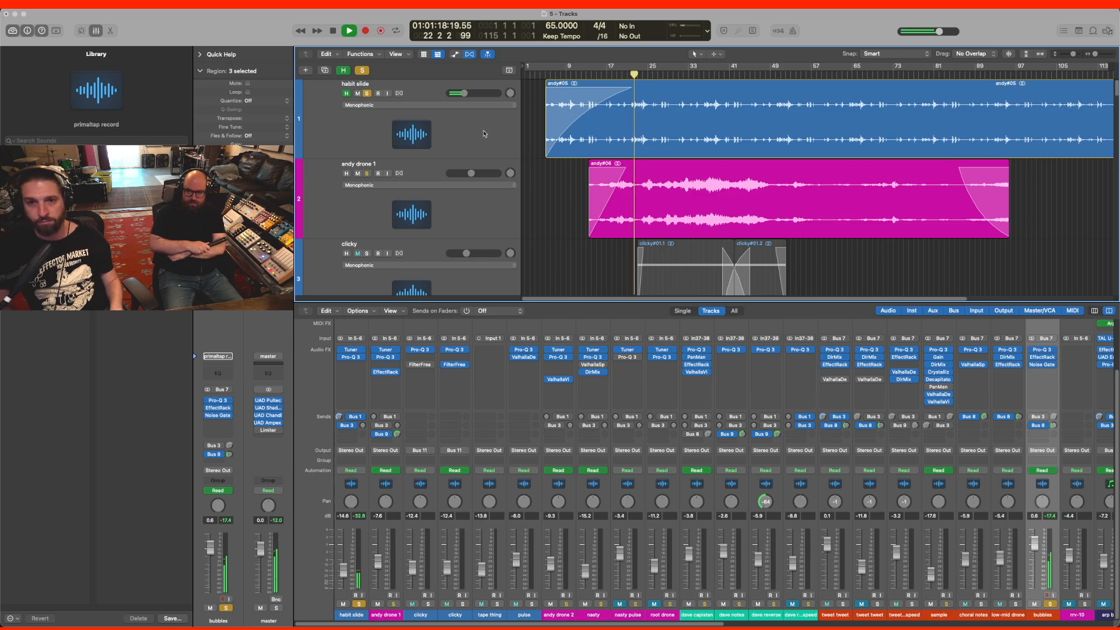
- Turn off solo on the bubbles track while habit slide keeps playing
scroll(389, 178, "down", 5)
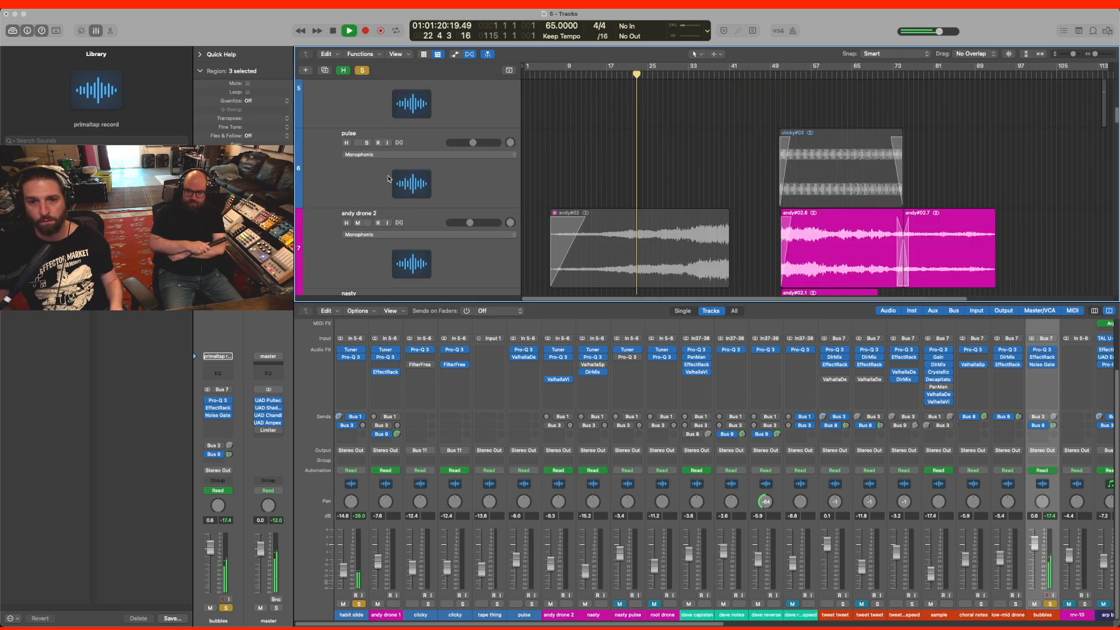
scroll(388, 178, "down", 8)
scroll(388, 179, "down", 5)
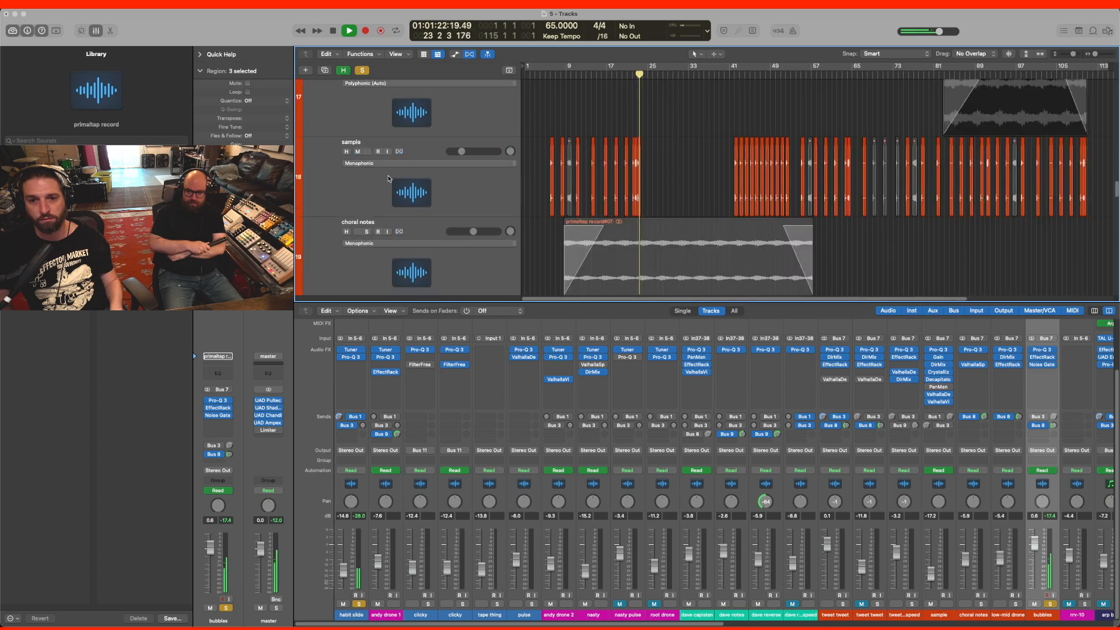
scroll(385, 257, "up", 20)
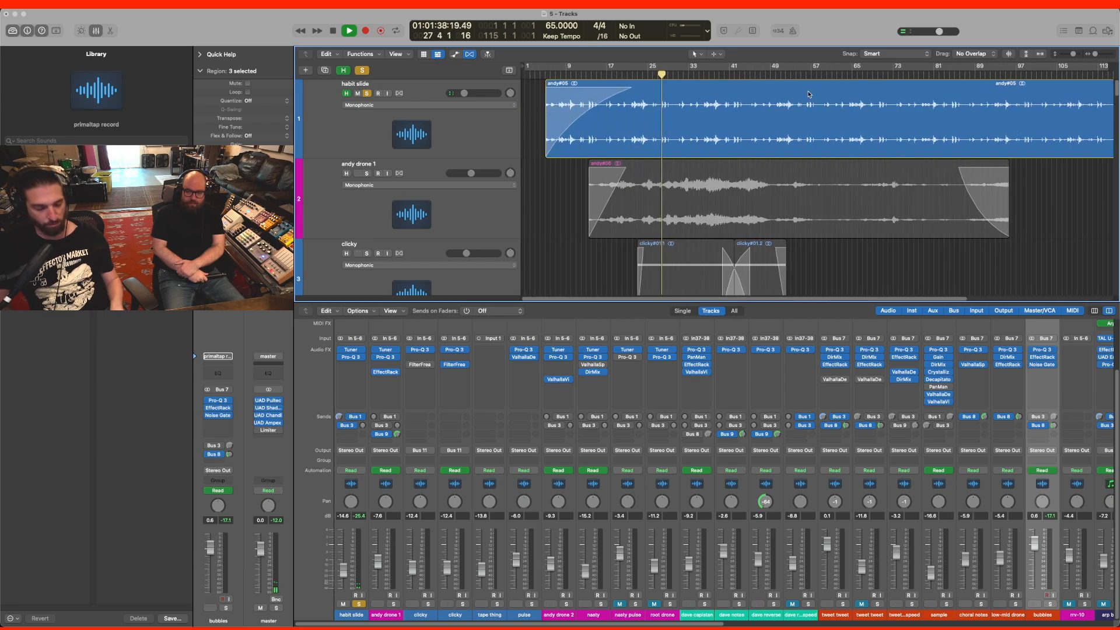
- Move the first habit slide region to start at about bar 55 and remove its fade-in, playing from there
left_click_drag(697, 105, 955, 120)
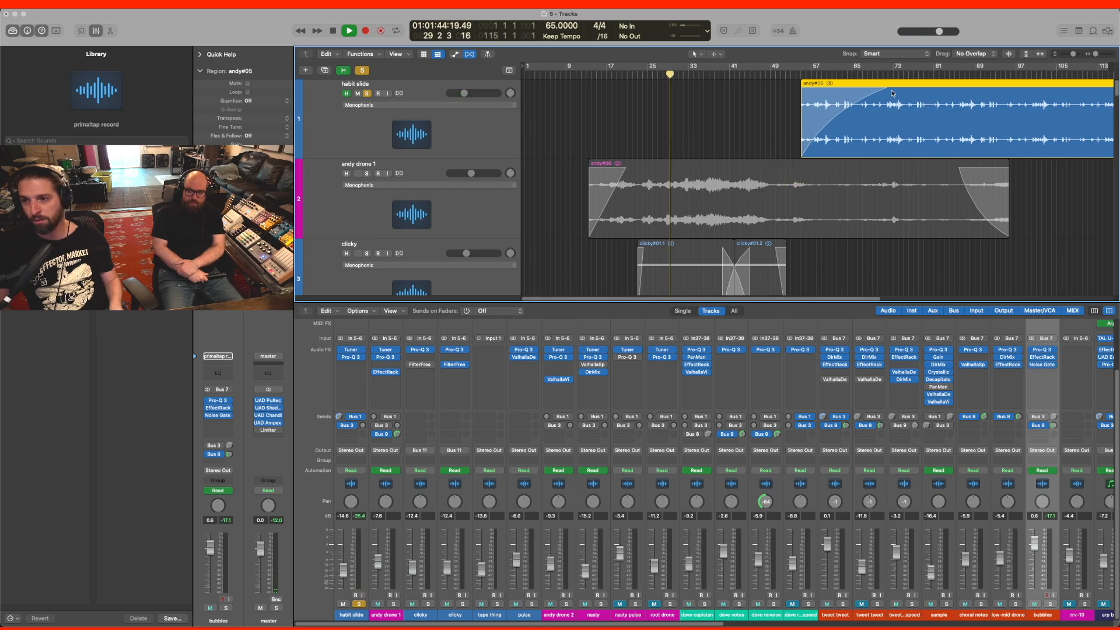
left_click_drag(891, 92, 806, 90)
left_click(802, 74)
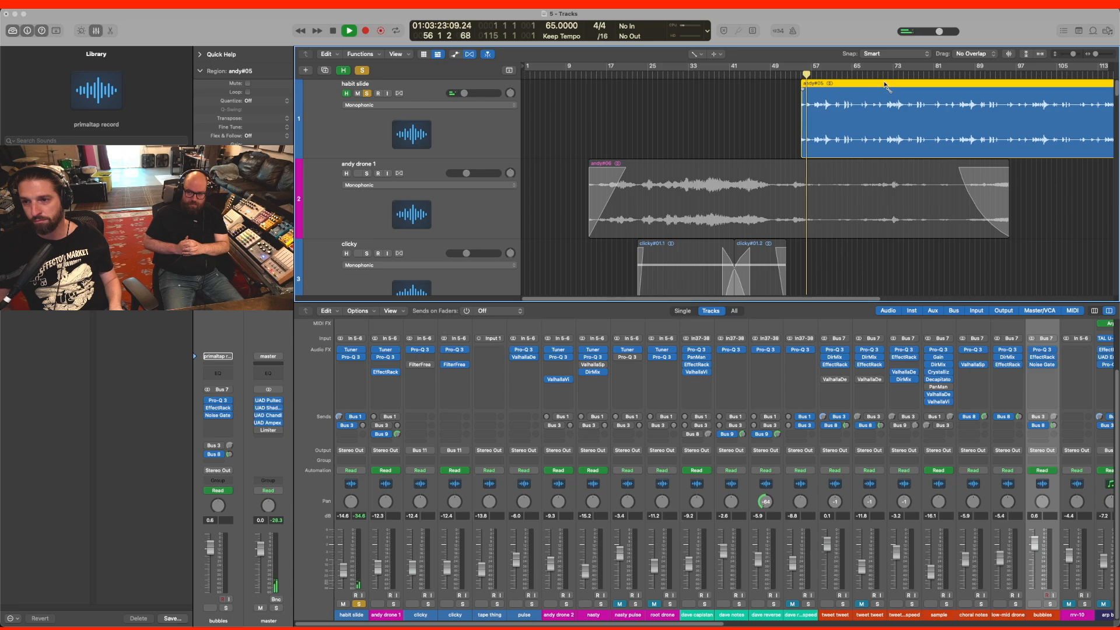
- Move the habit slide region to start at about bar 33, play it from about bar 101, and stop playback
key("t")
key("t")
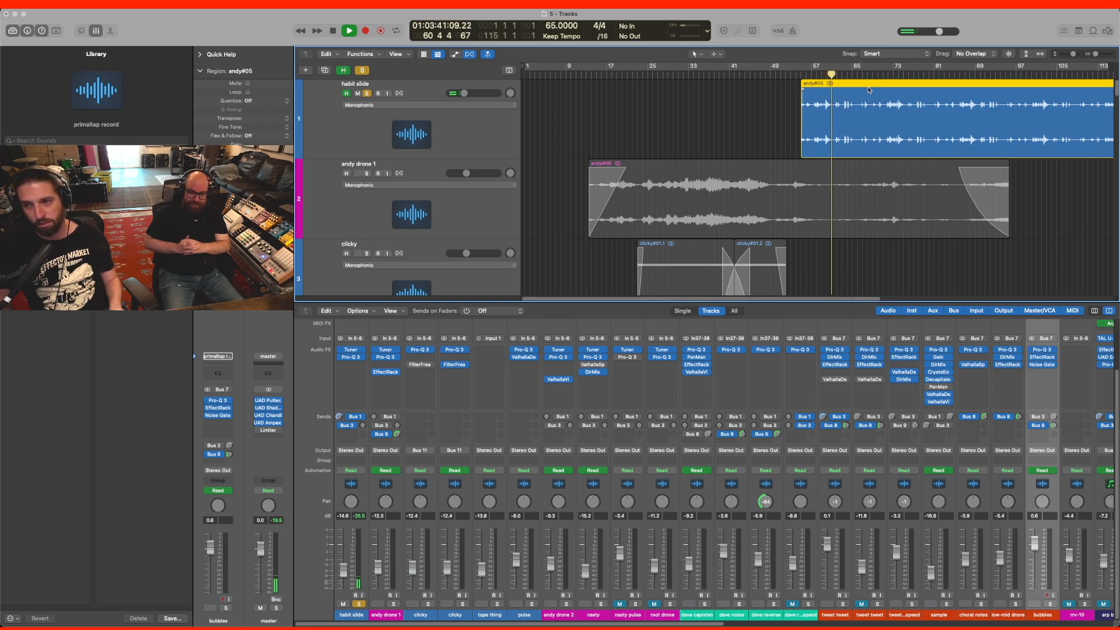
left_click_drag(875, 84, 764, 83)
left_click(1038, 76)
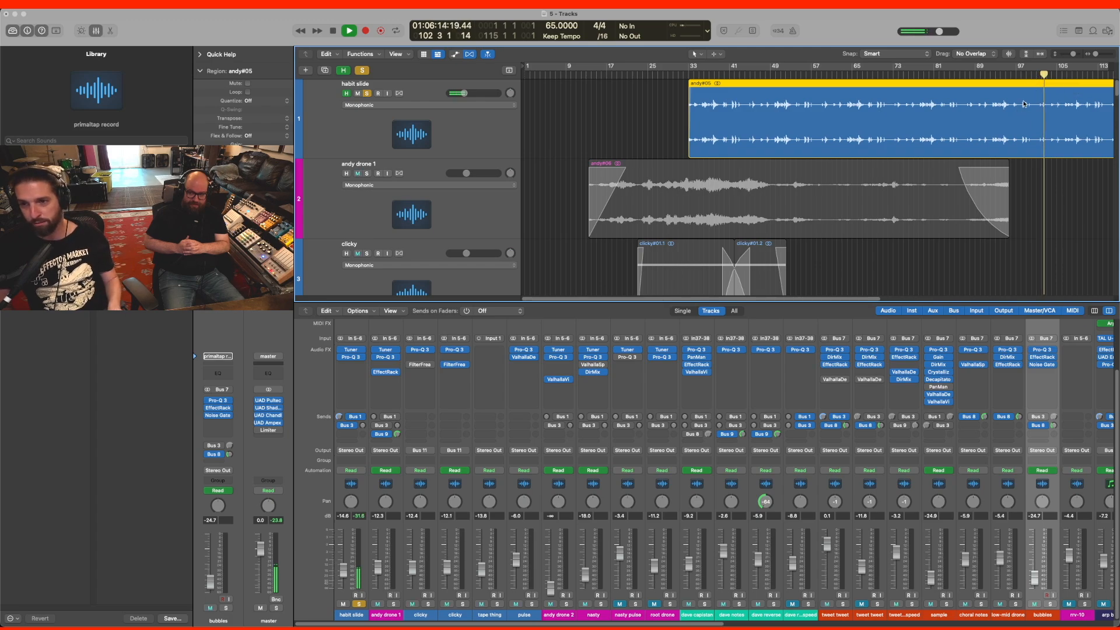
key("space")
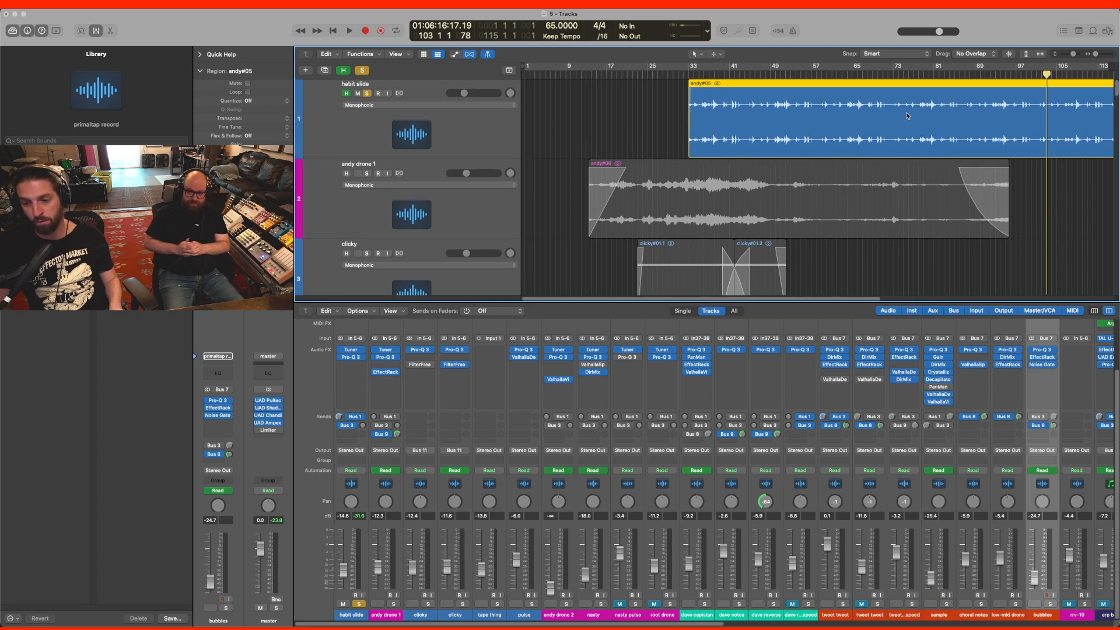
- Select the habit slide track, inspect the PrimalTap plug-in on the primaltap bus channel, and close its window
left_click(481, 135)
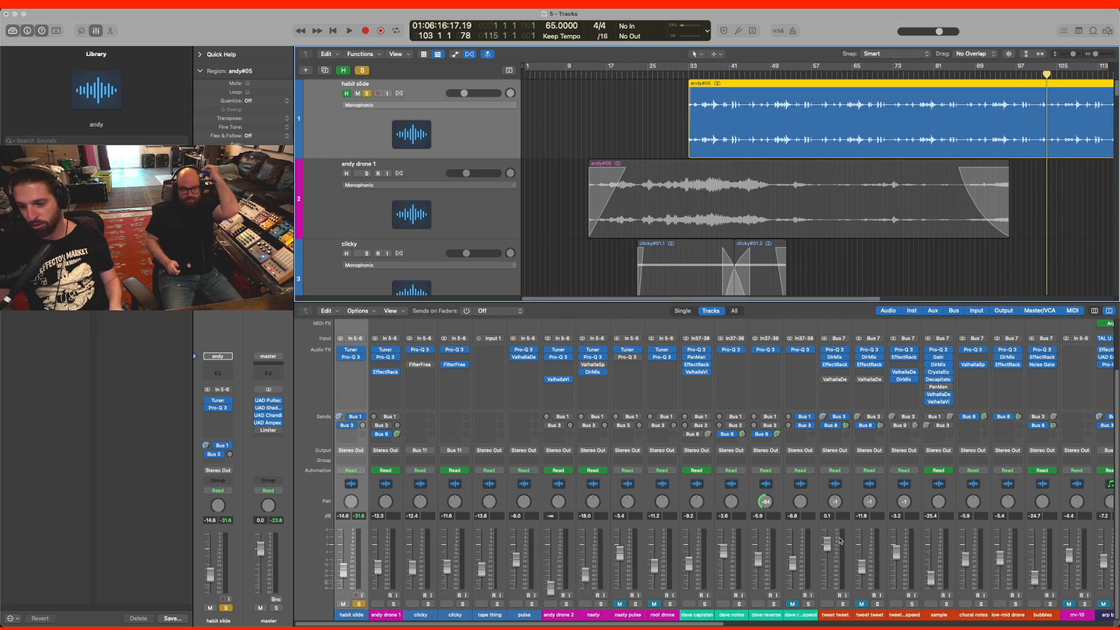
scroll(899, 560, "right", 5)
scroll(899, 560, "right", 8)
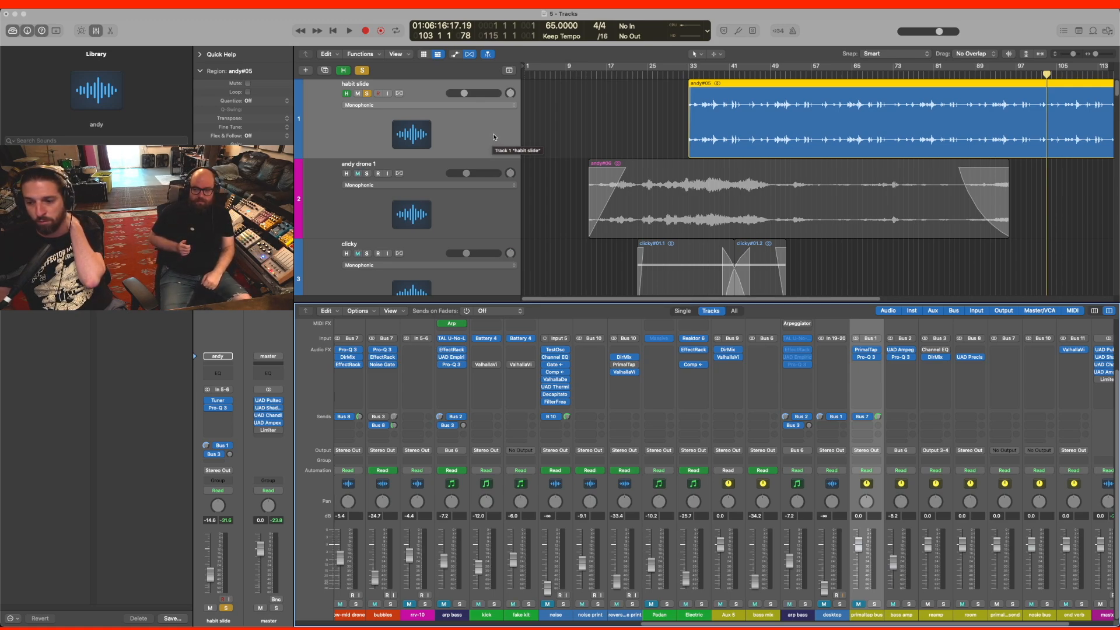
left_click(868, 349)
left_click_drag(587, 133, 600, 209)
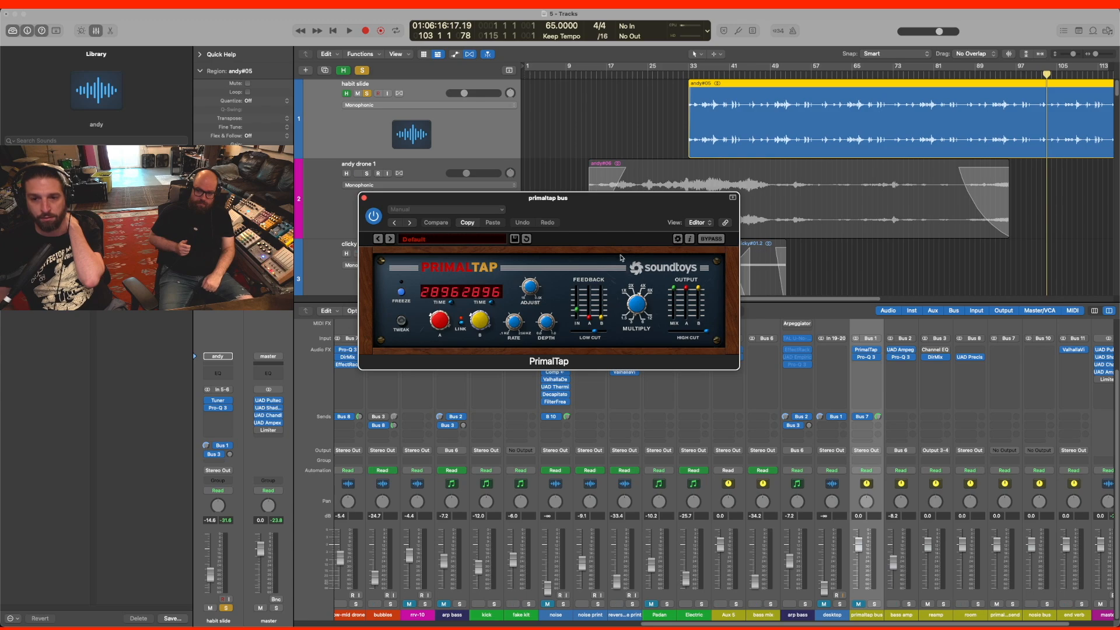
left_click_drag(601, 204, 722, 200)
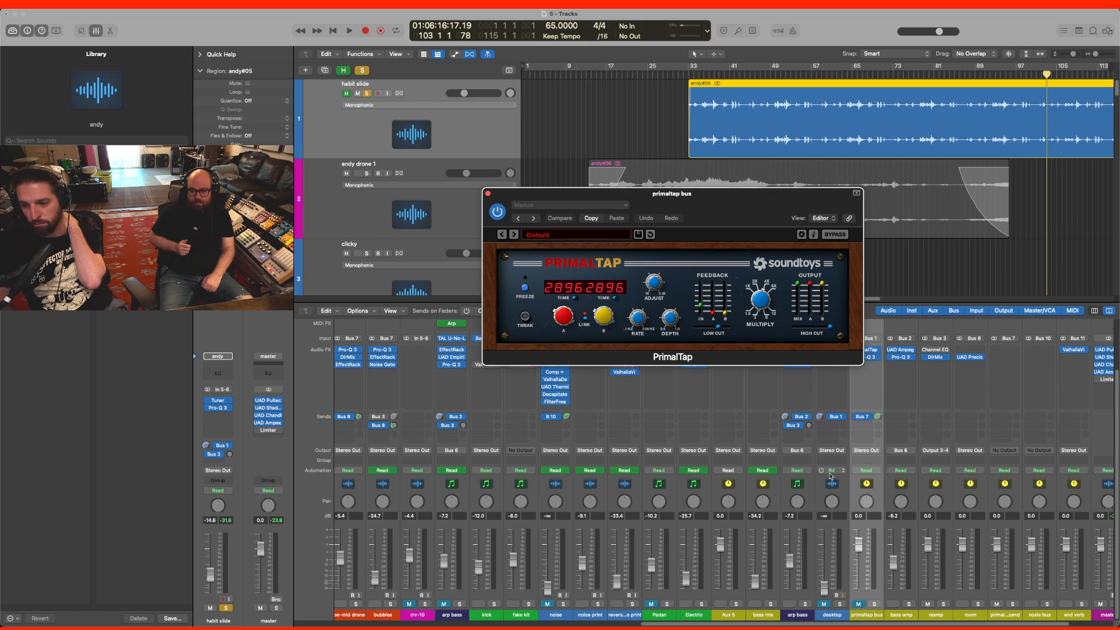
left_click_drag(575, 200, 672, 225)
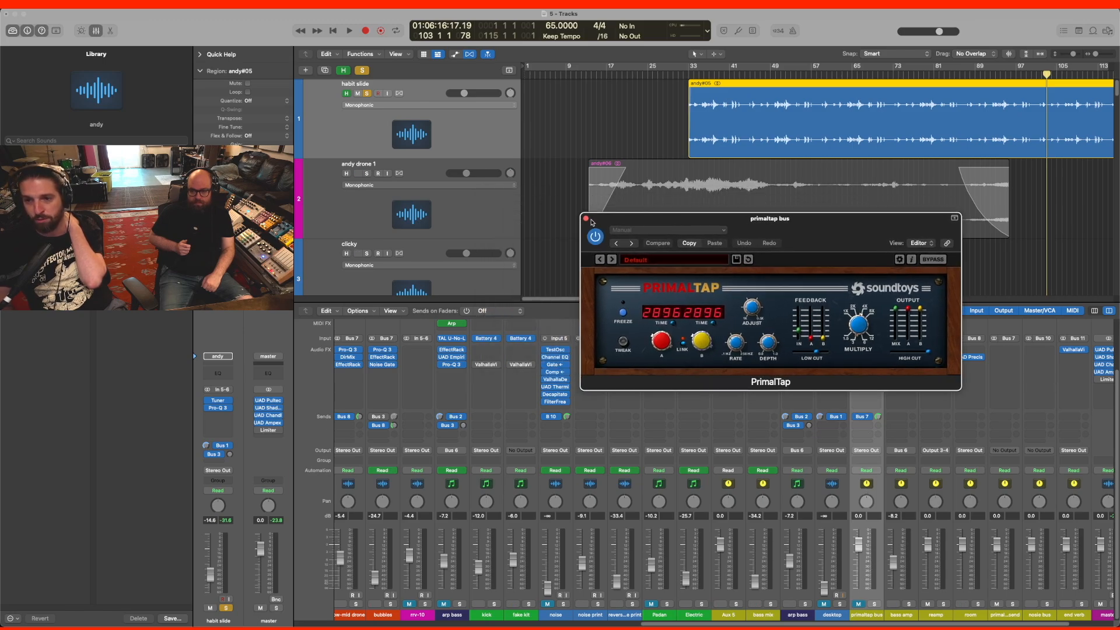
left_click(586, 219)
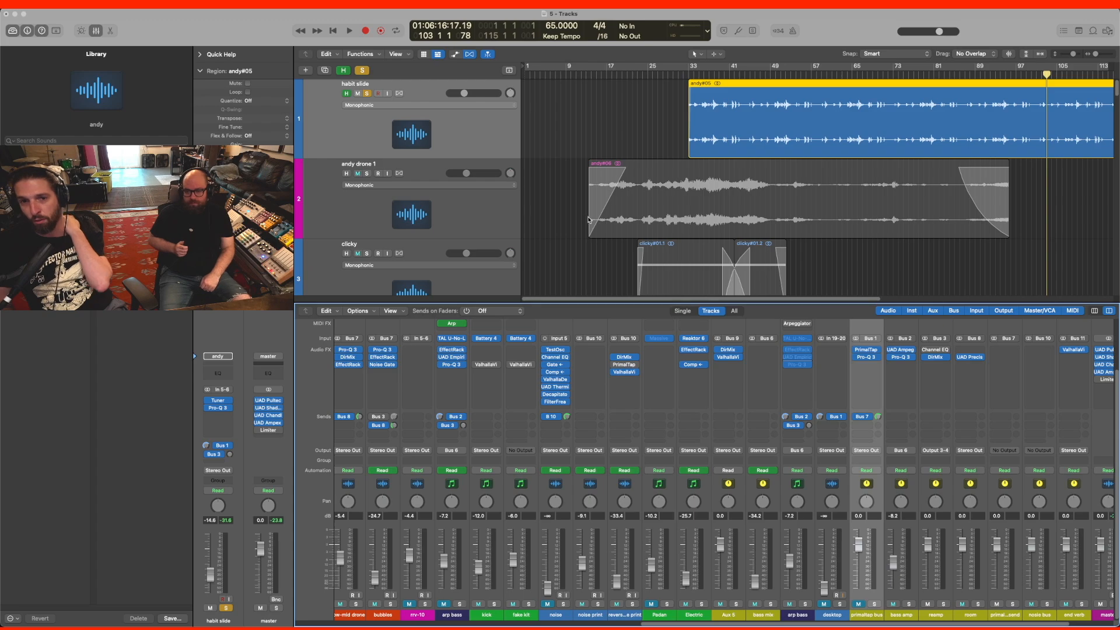
- Audition the soloed habit slide track from about bars 50, 85 and 92, and stop playback
left_click(776, 74)
key("space")
left_click(955, 74)
left_click(994, 74)
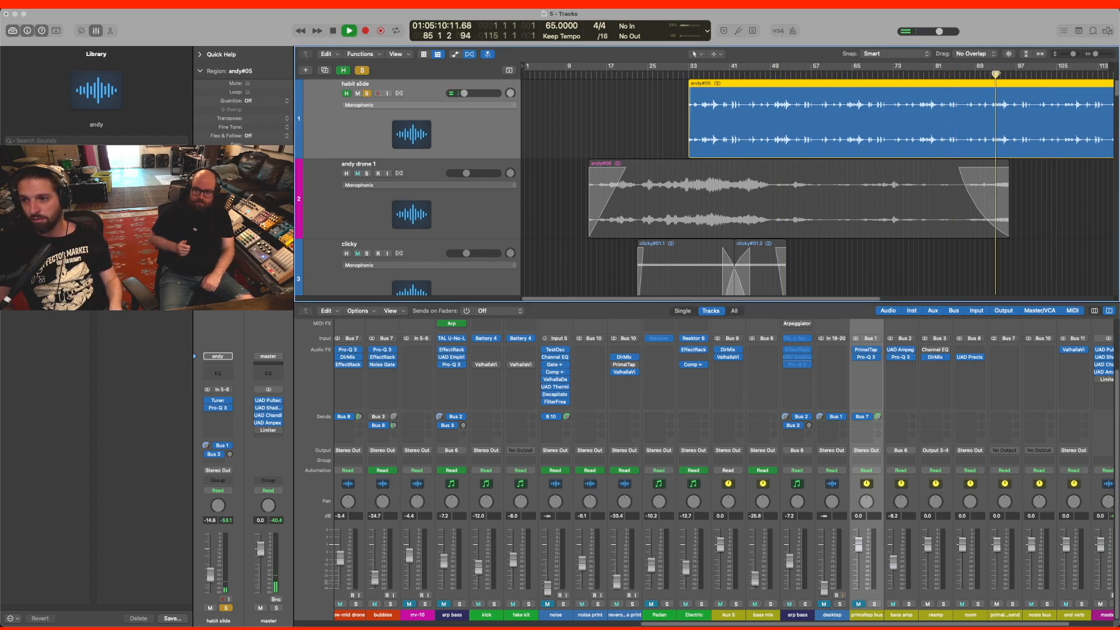
left_click(462, 124)
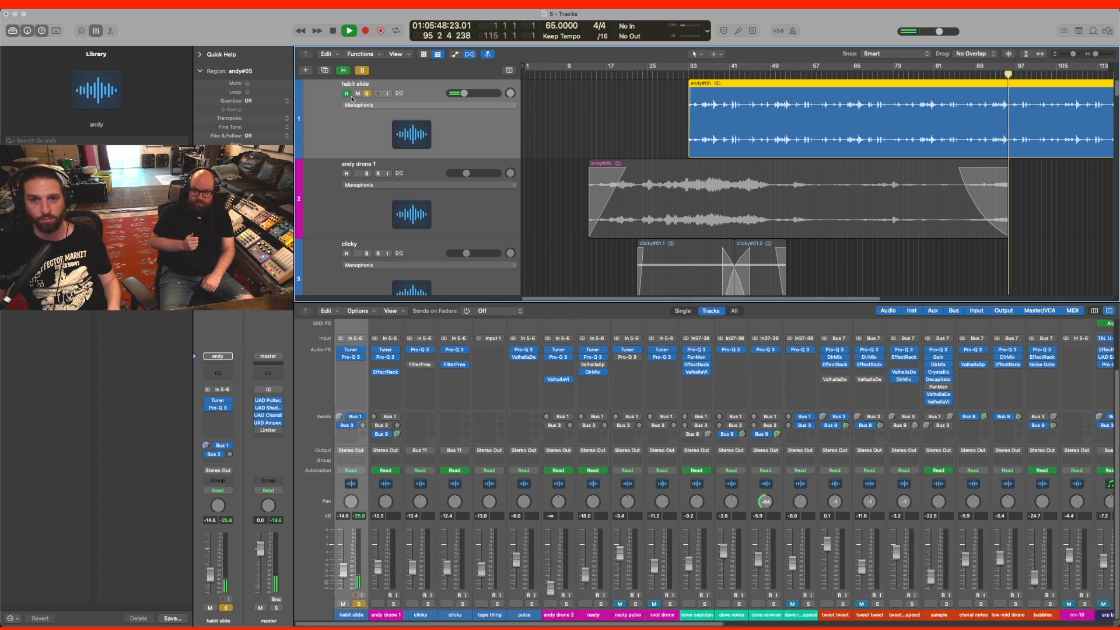
key("space")
- Mute habit slide instead of soloing it, solo the bubbles track, play from the song's start, and select the bubbles track
left_click(358, 94)
scroll(467, 218, "down", 20)
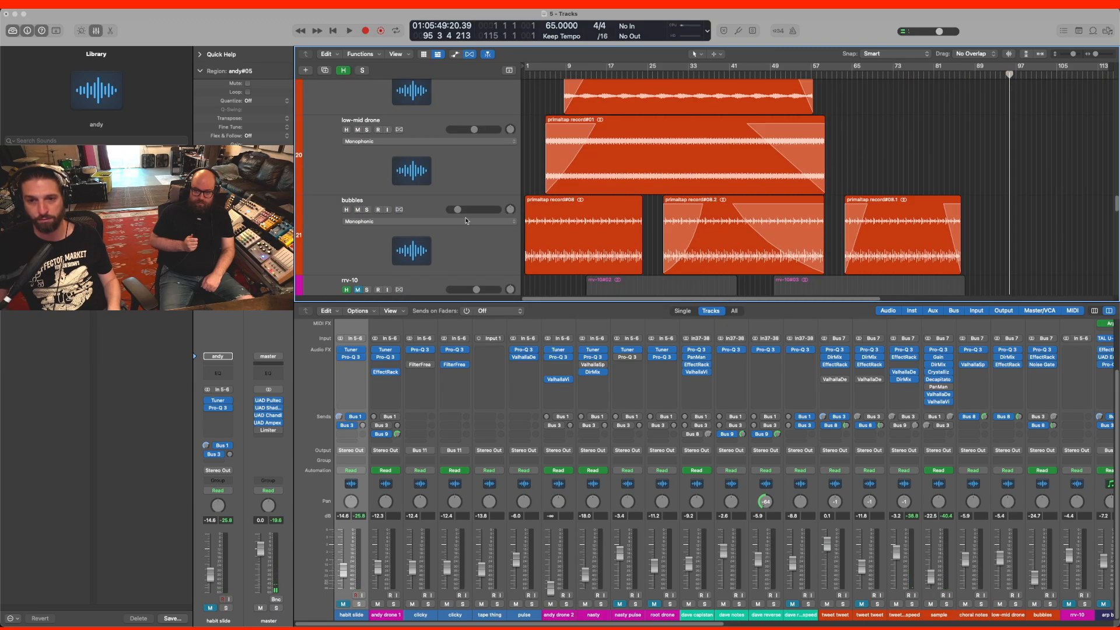
left_click(367, 210)
key("Return")
key("space")
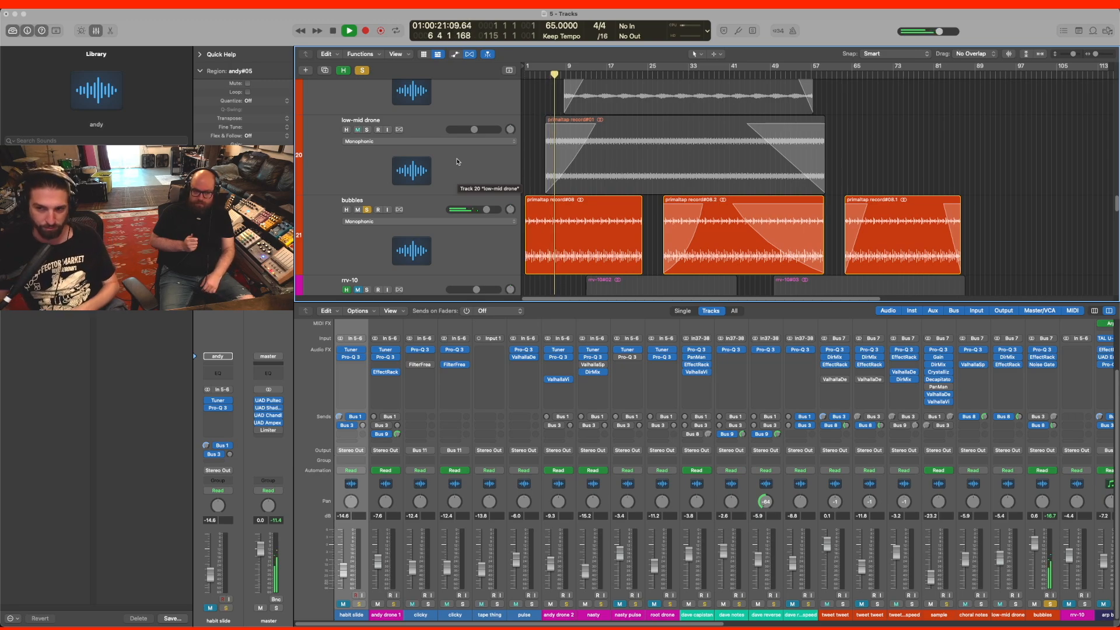
left_click(419, 209)
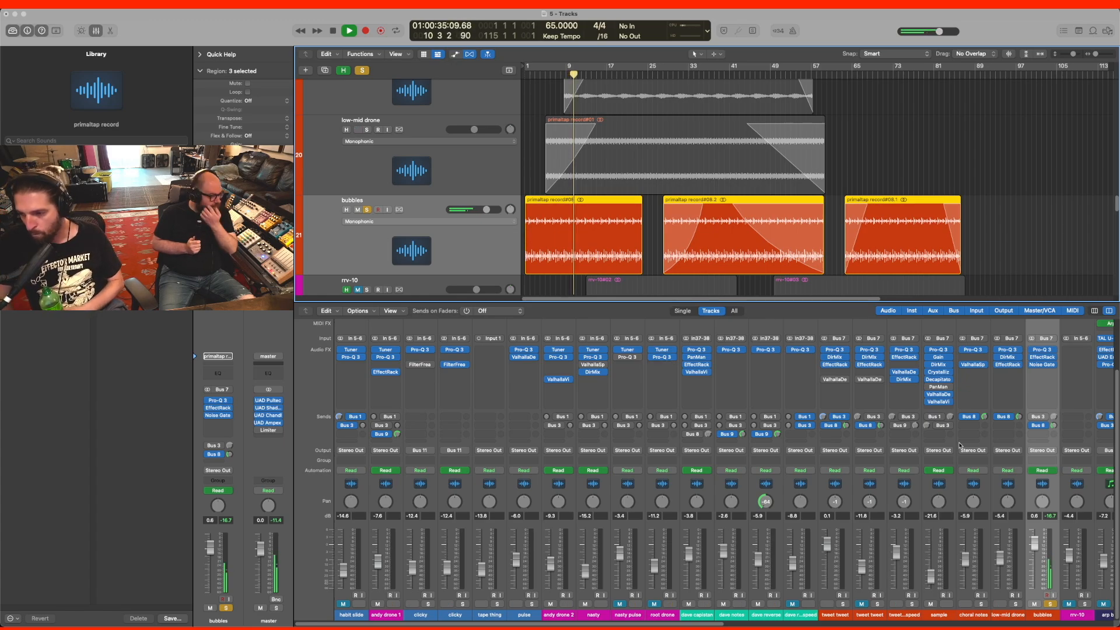
- Show PrimalTap on the primaltap bus, switch its Freeze on and off, close it, and stop playback
scroll(782, 362, "right", 10)
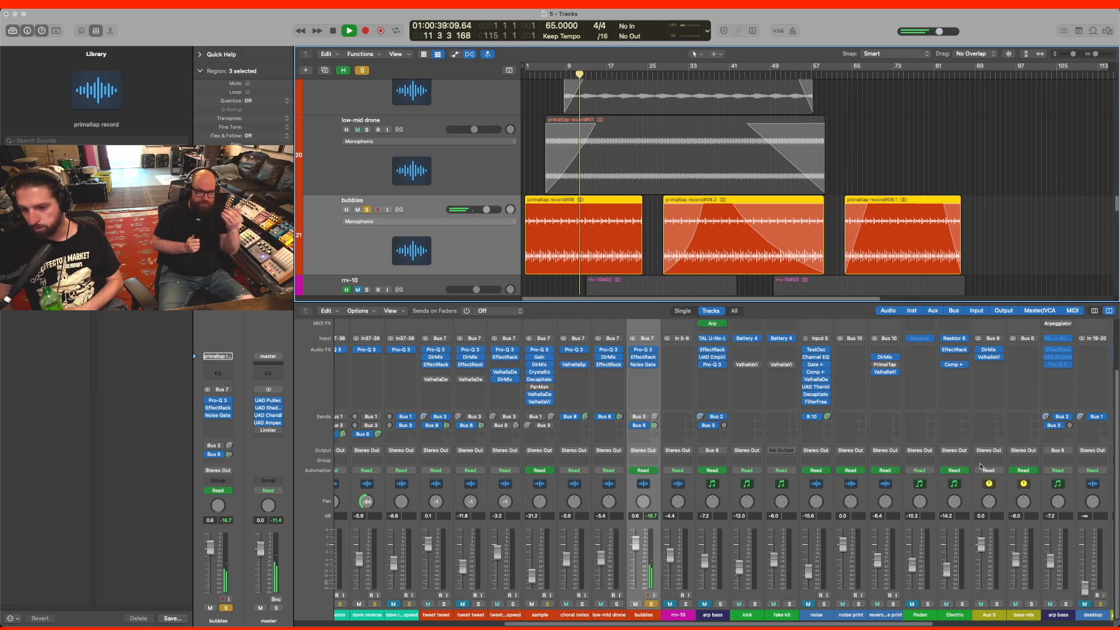
scroll(979, 461, "right", 4)
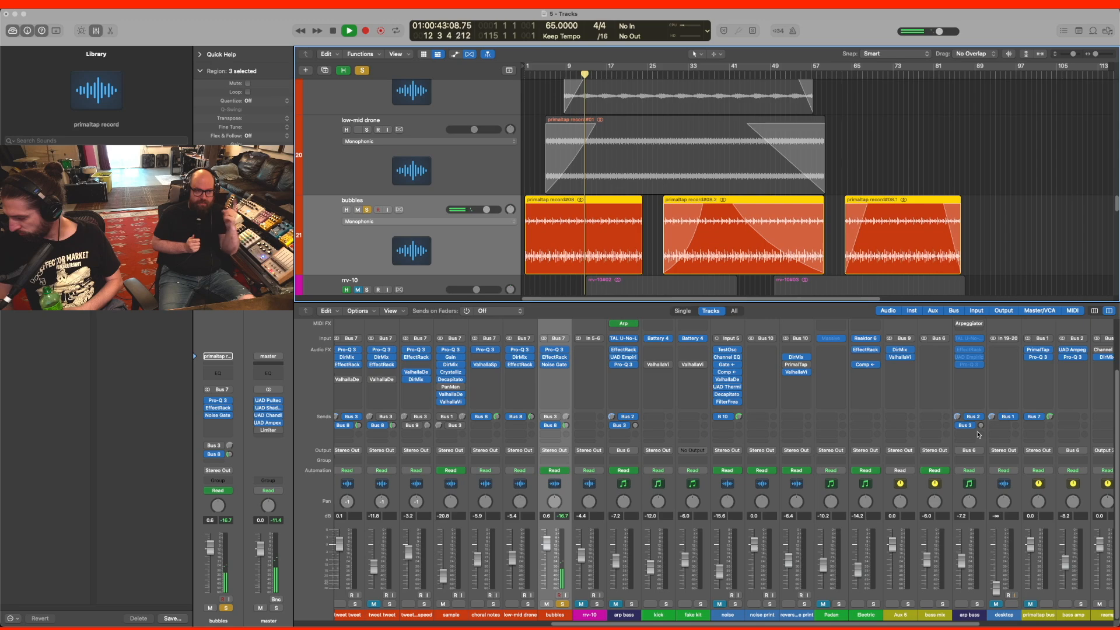
left_click(1044, 350)
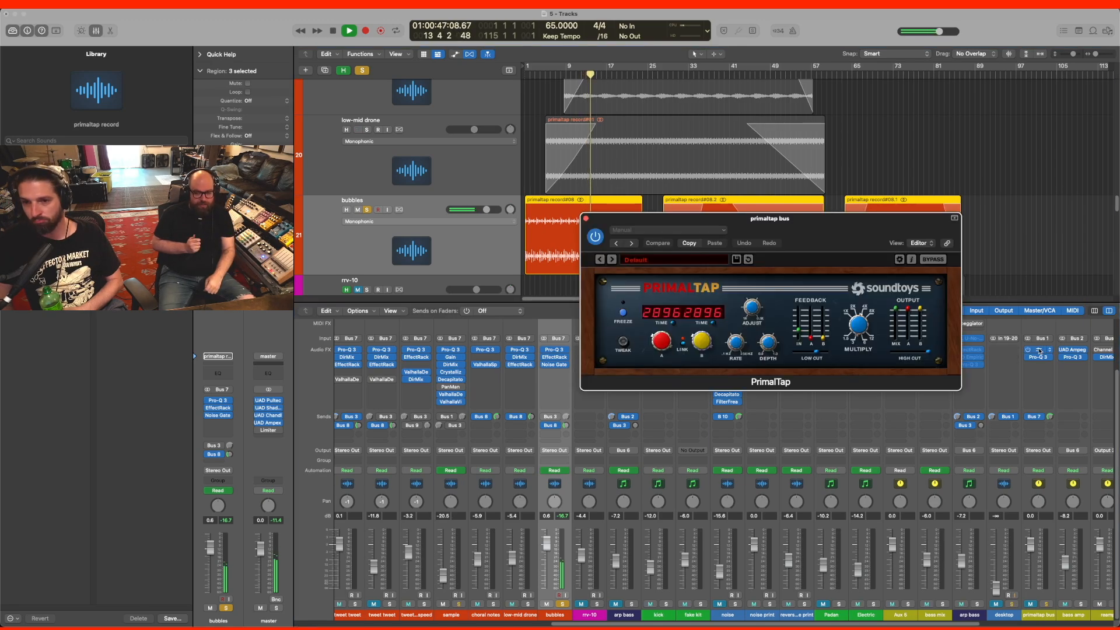
left_click_drag(778, 243, 719, 212)
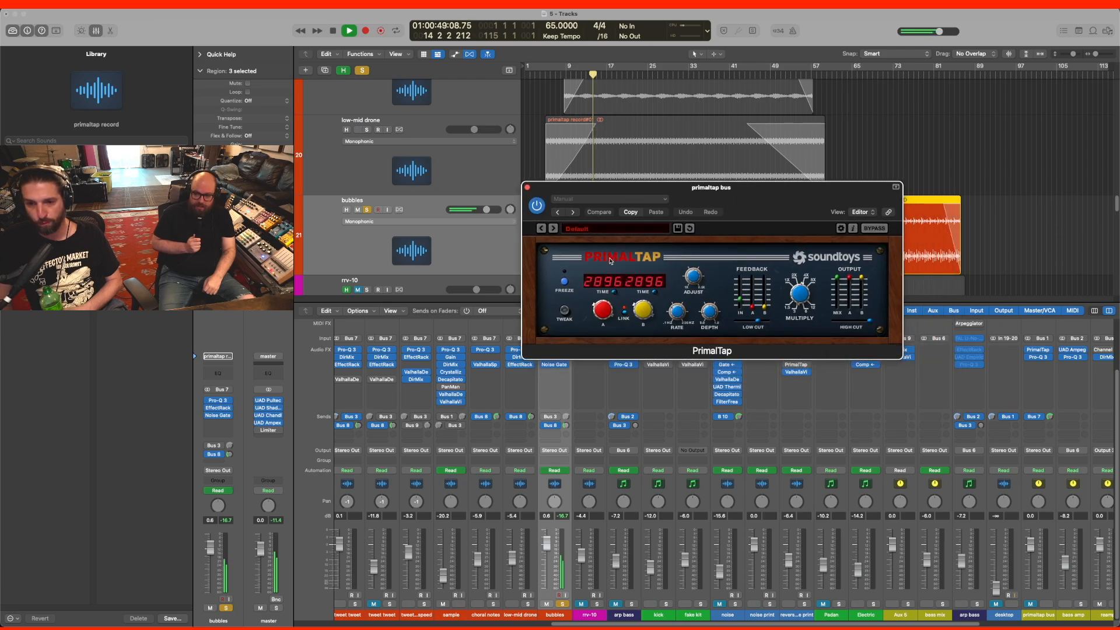
left_click(565, 284)
left_click(564, 284)
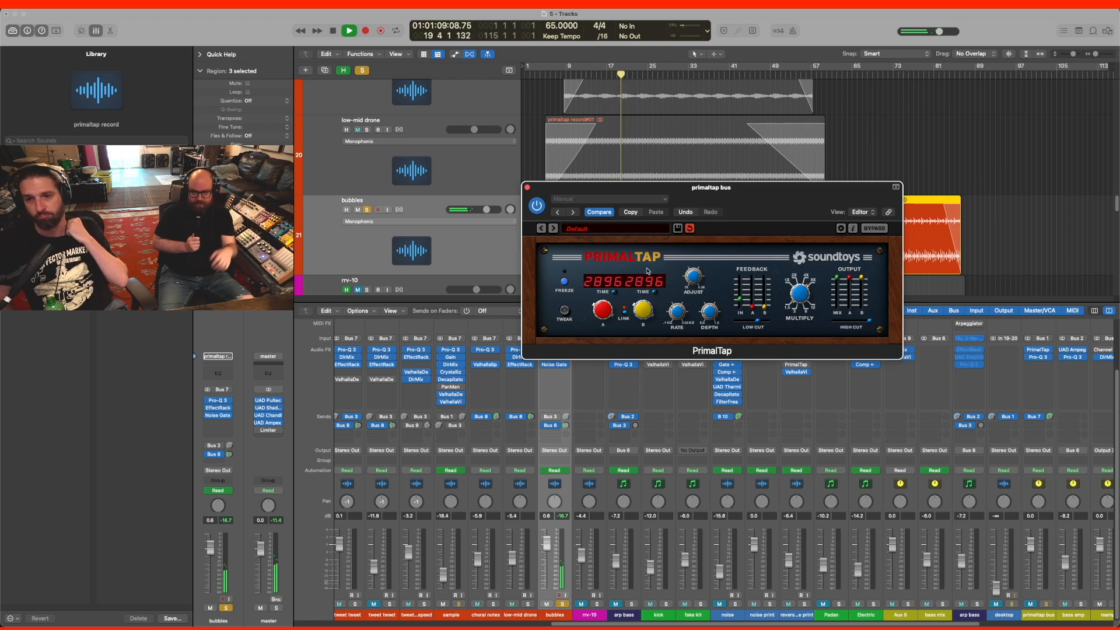
left_click(527, 188)
key("space")
- Place the playhead at bar 5, insert AUPitch after the Noise Gate on the bubbles channel, and set its pitch to 1200 cents
left_click(545, 77)
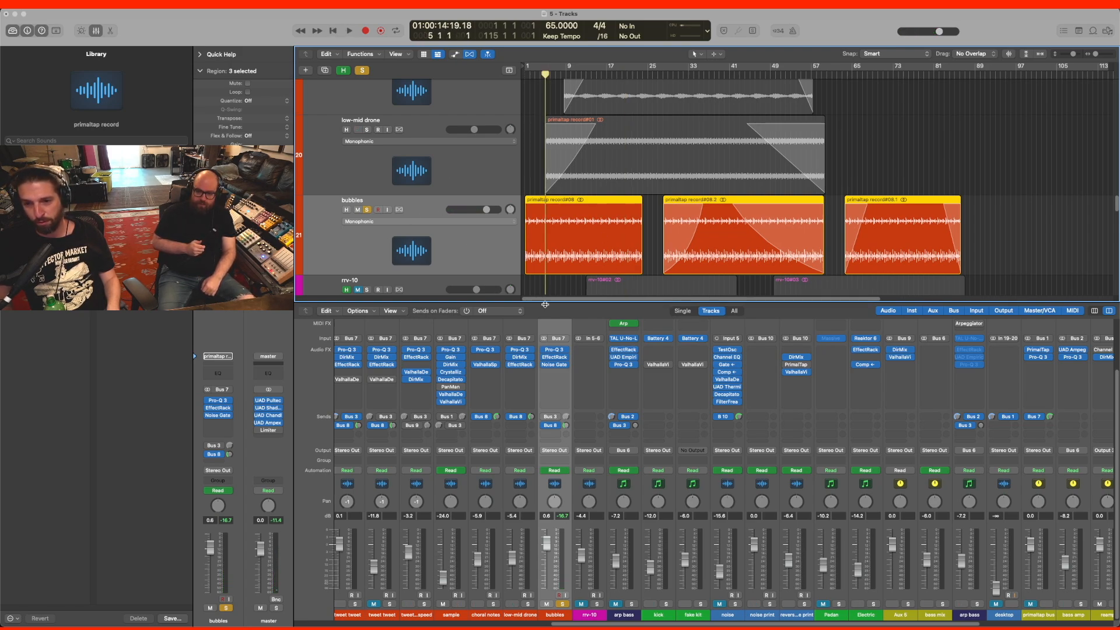
left_click(558, 370)
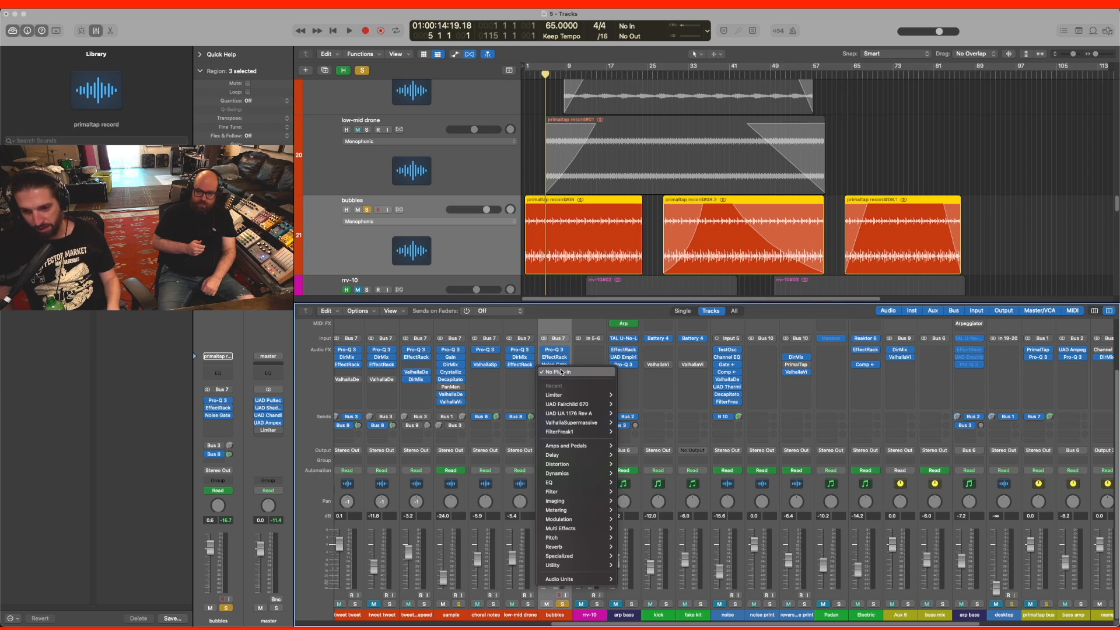
mouse_move(577, 579)
mouse_move(657, 562)
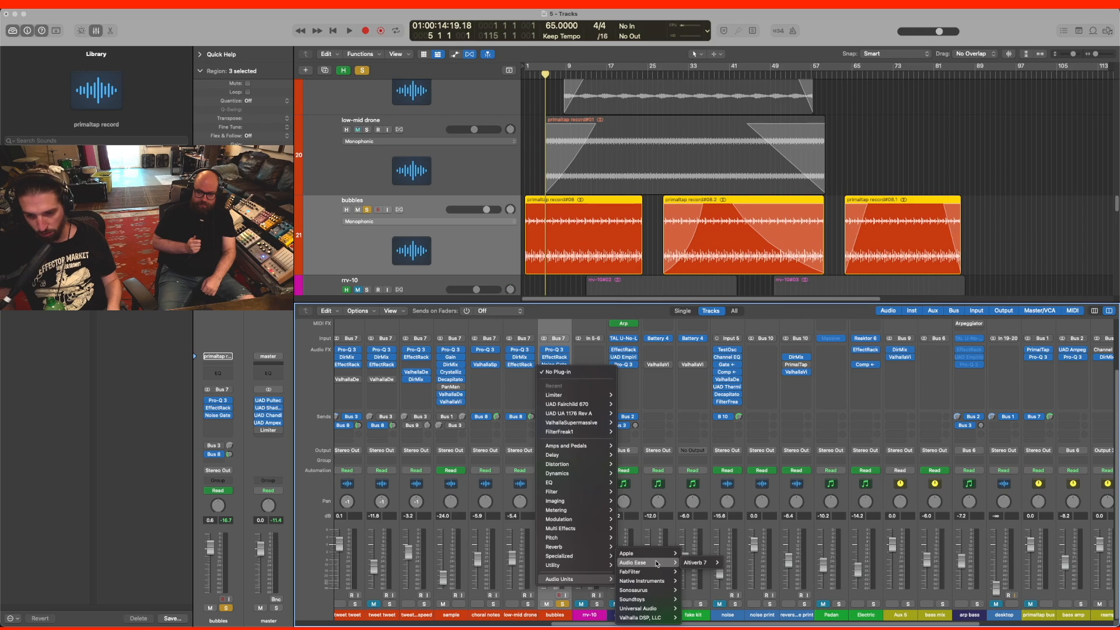
mouse_move(658, 554)
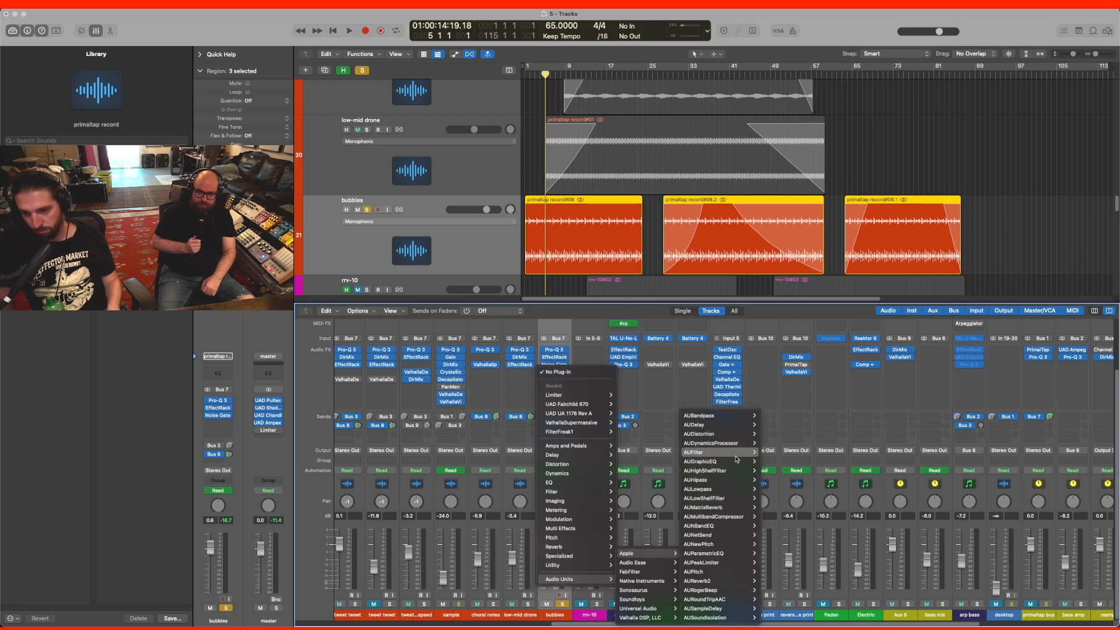
mouse_move(729, 475)
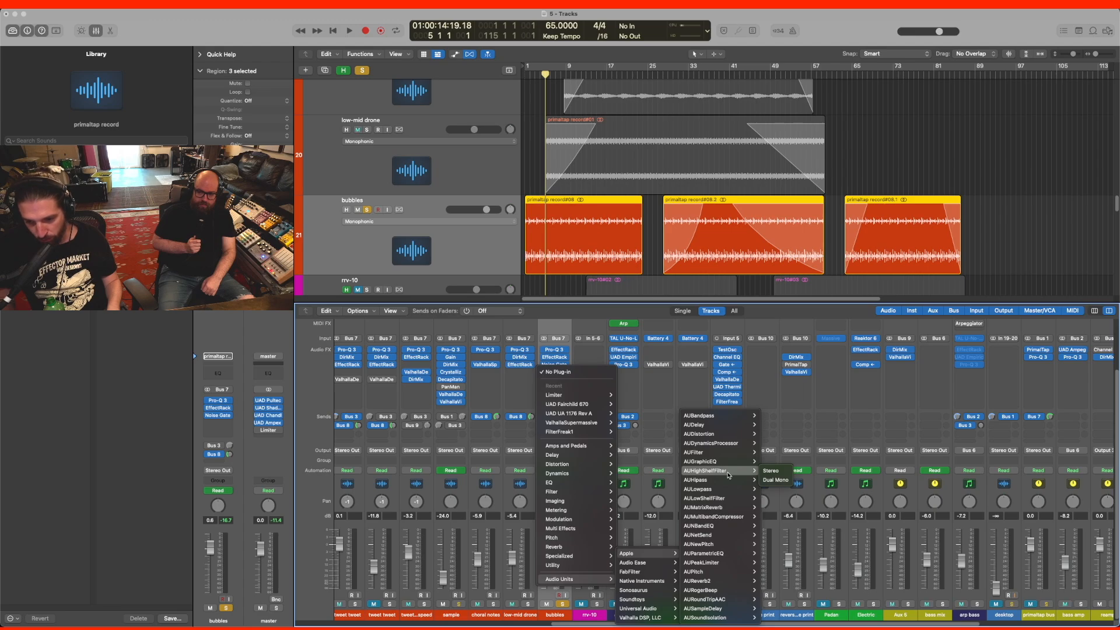
left_click(768, 572)
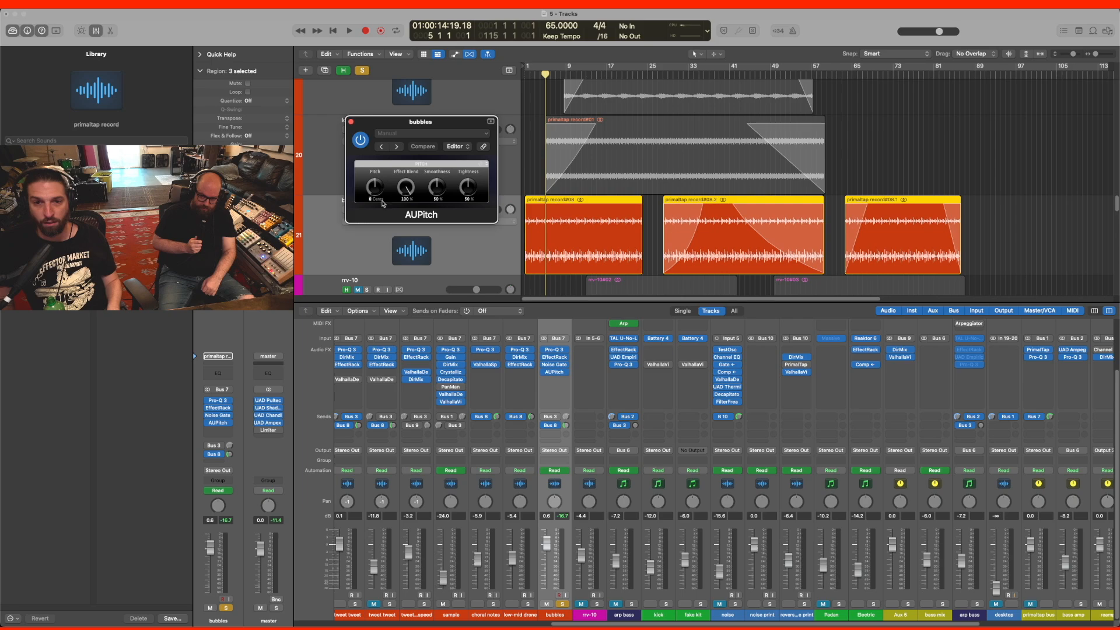
type("1200")
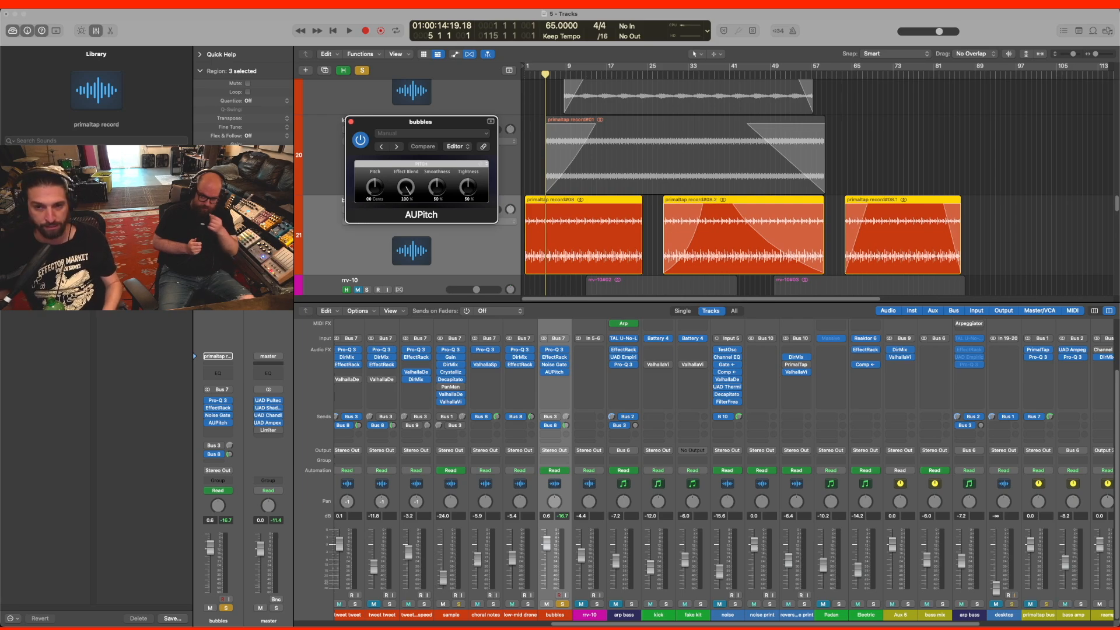
key("Return")
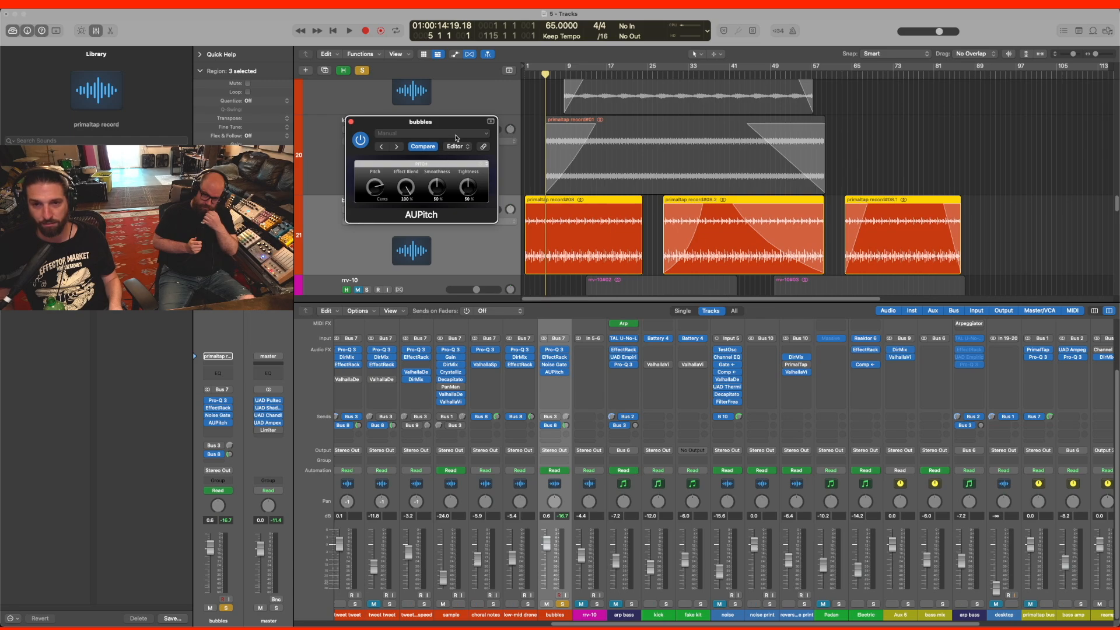
- Play the bubbles track from bar 3, bypass AUPitch during playback, and close the plug-in window
left_click(533, 80)
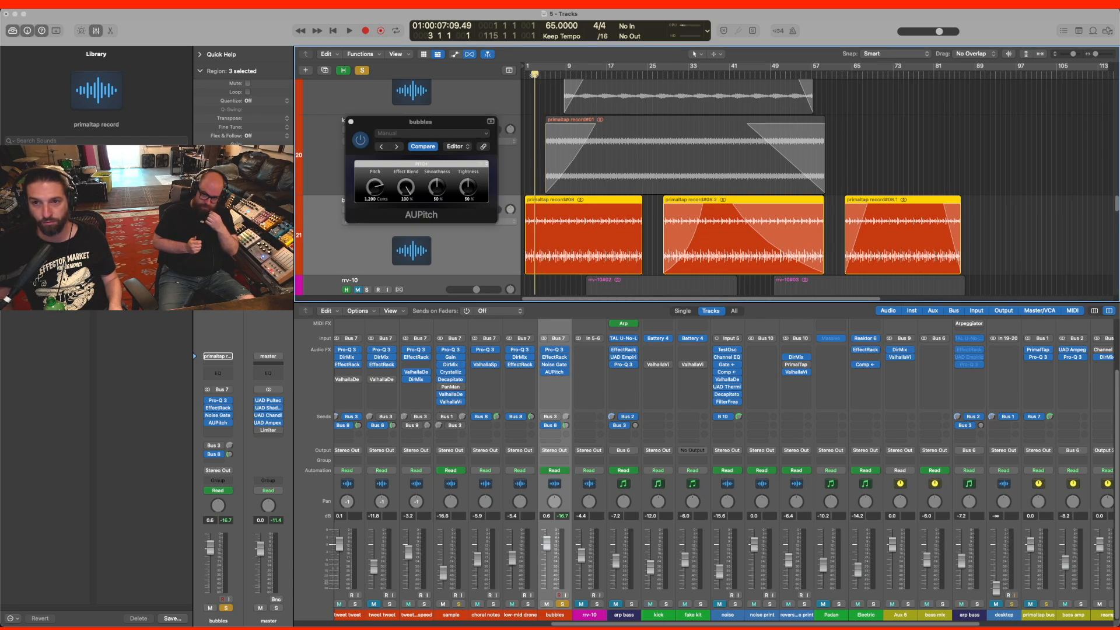
key("space")
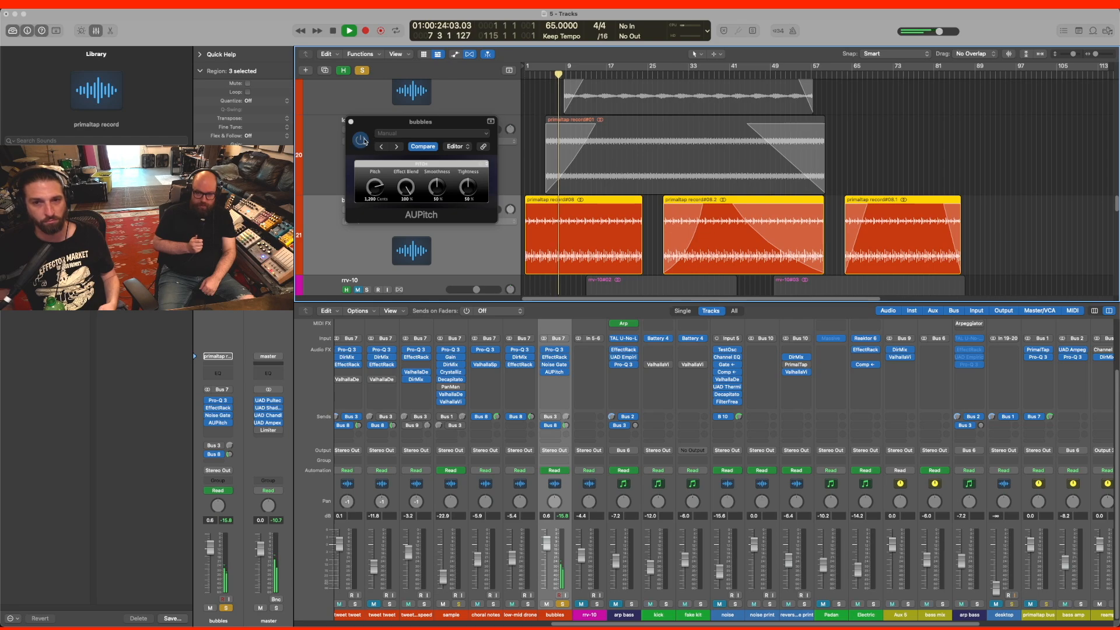
left_click(413, 121)
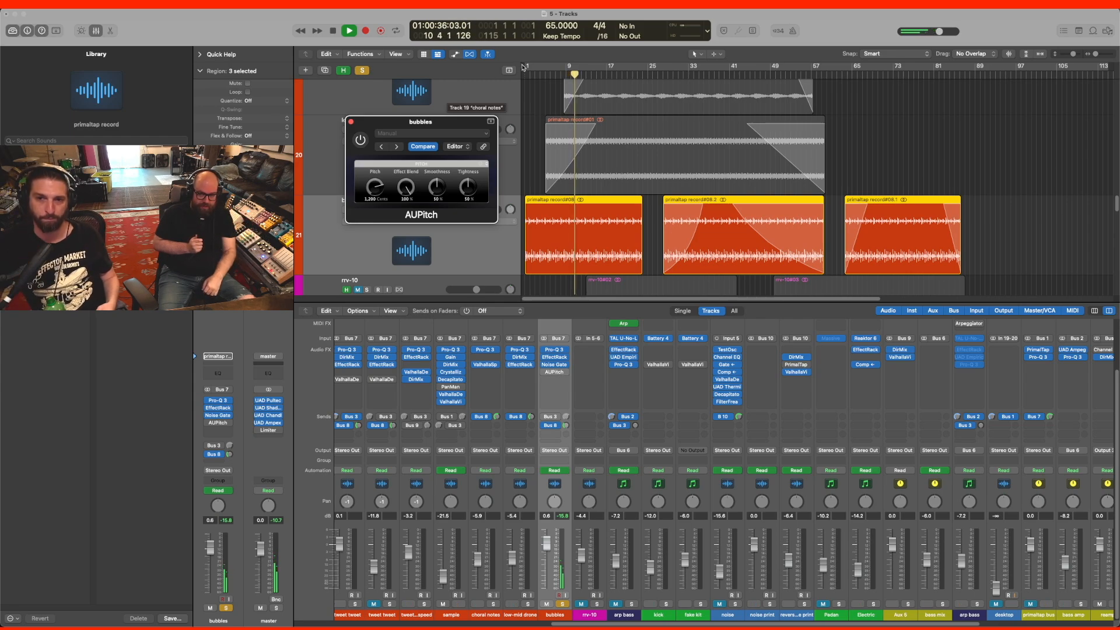
left_click(351, 121)
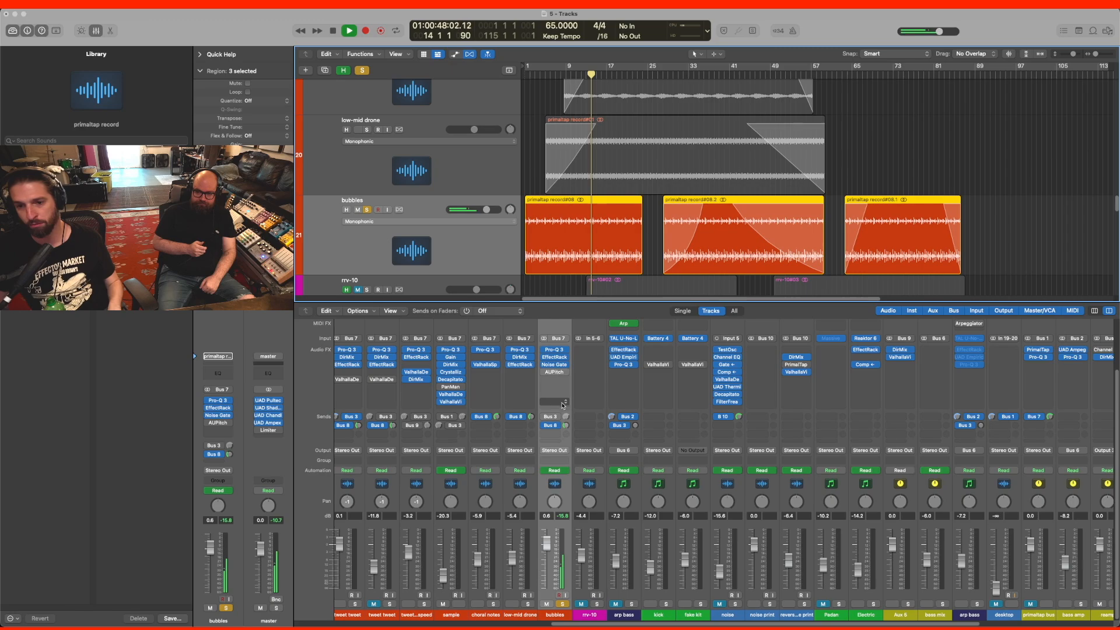
- Open EffectRack on the bubbles channel, examine the FilterFreak and Radiator settings, and close it
mouse_move(557, 358)
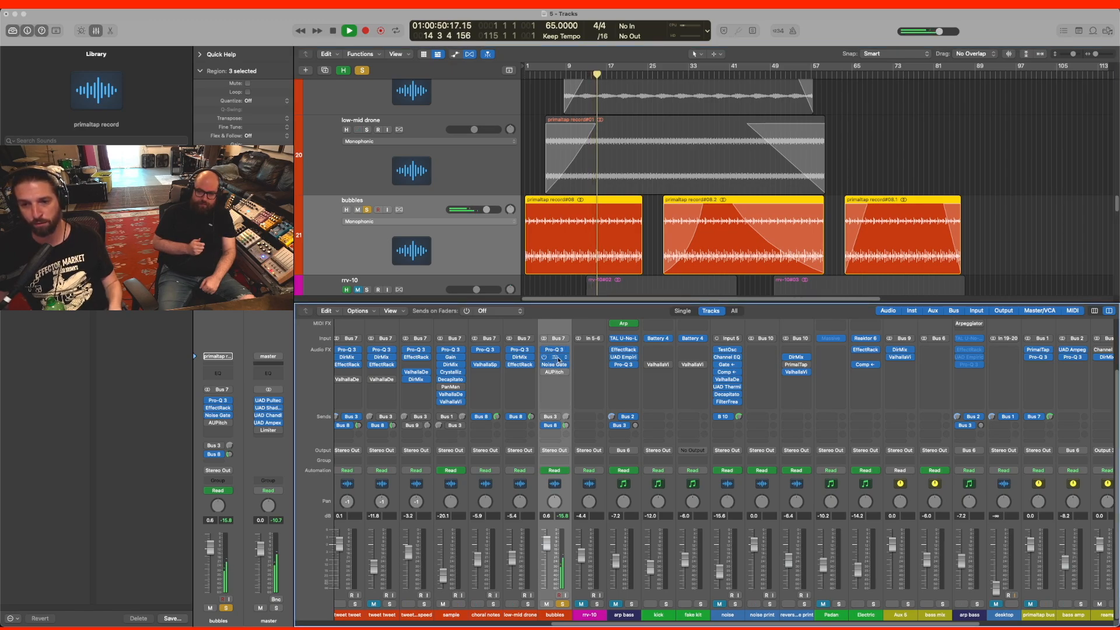
left_click(557, 358)
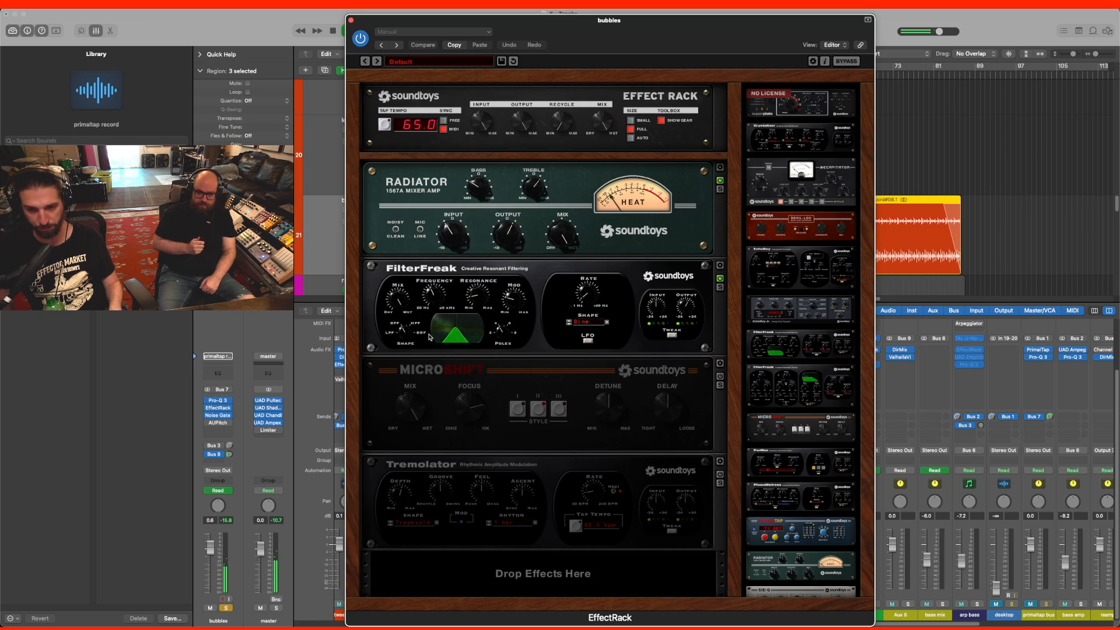
mouse_move(443, 284)
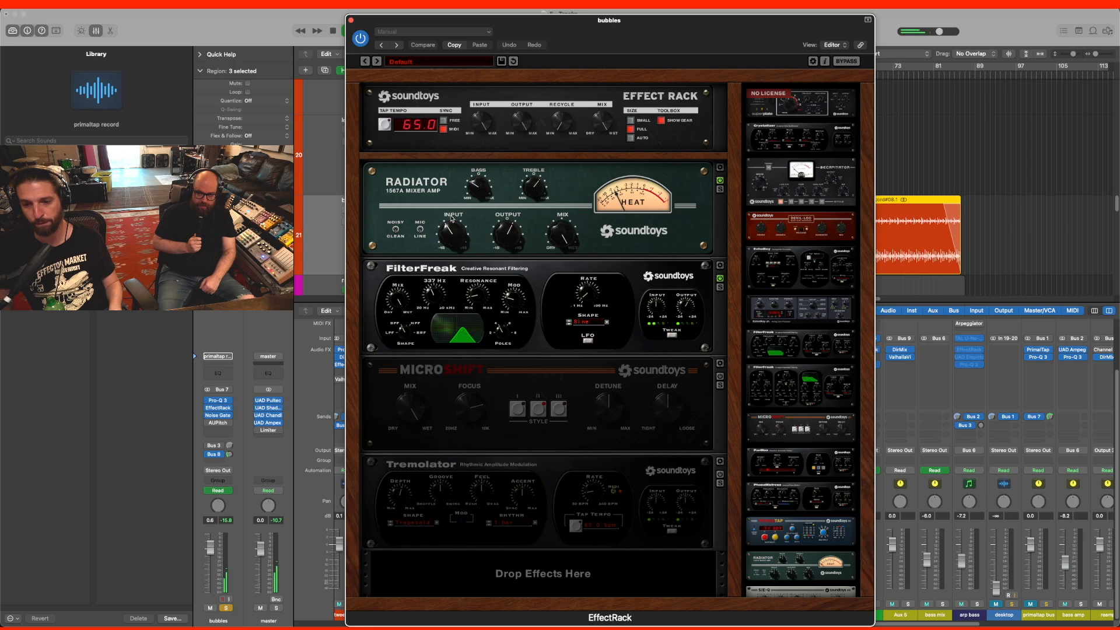
left_click(351, 20)
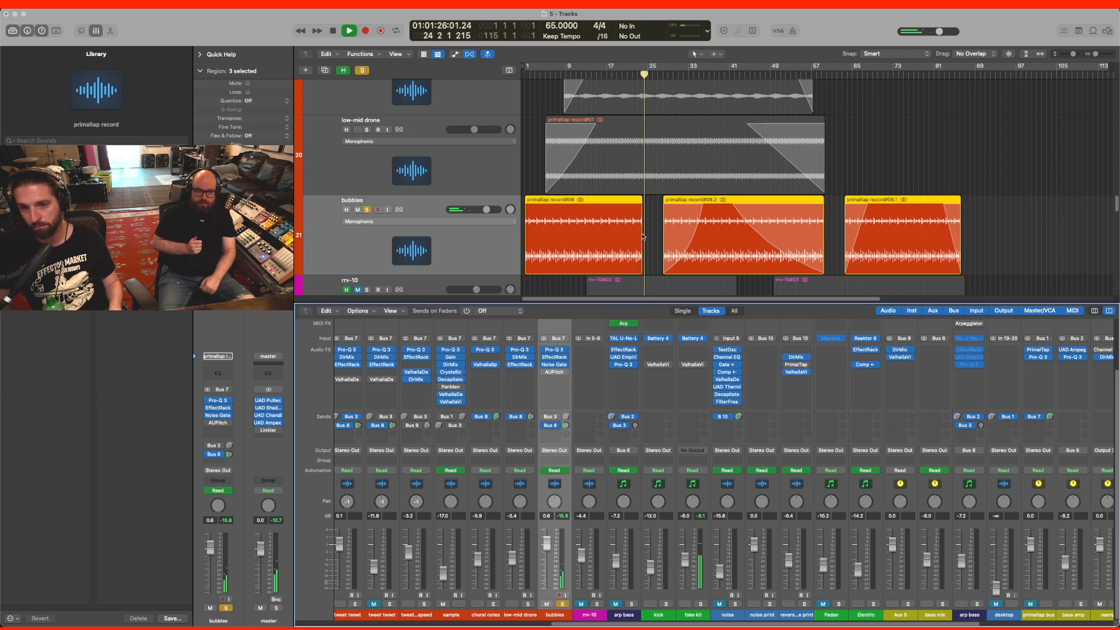
- Take the bubbles track out of solo and stop playback
scroll(644, 233, "down", 2)
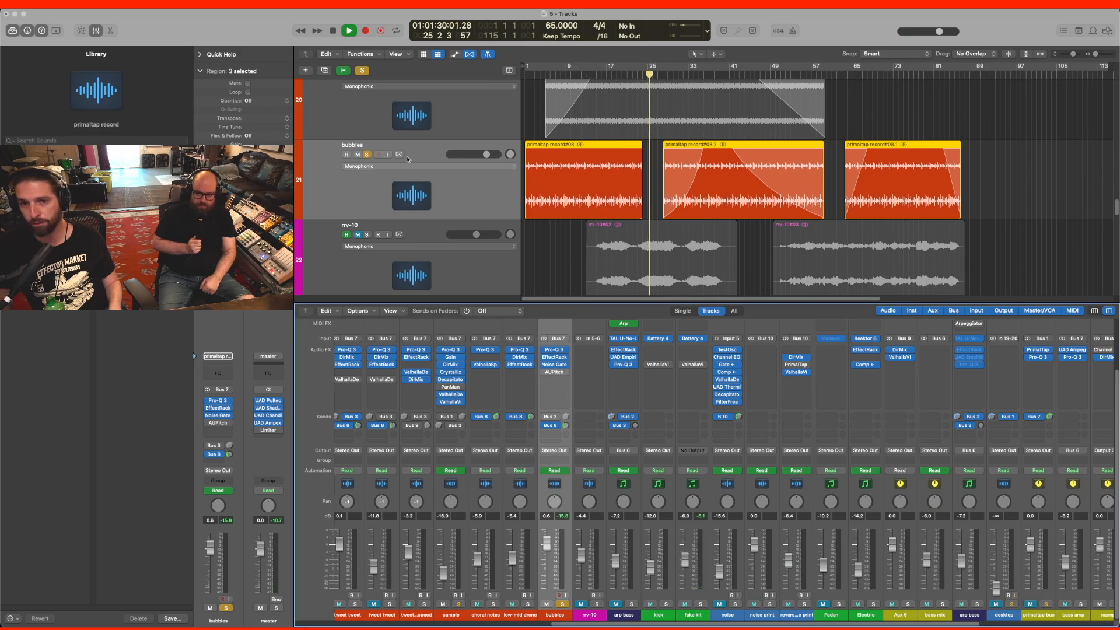
left_click(367, 155)
key("space")
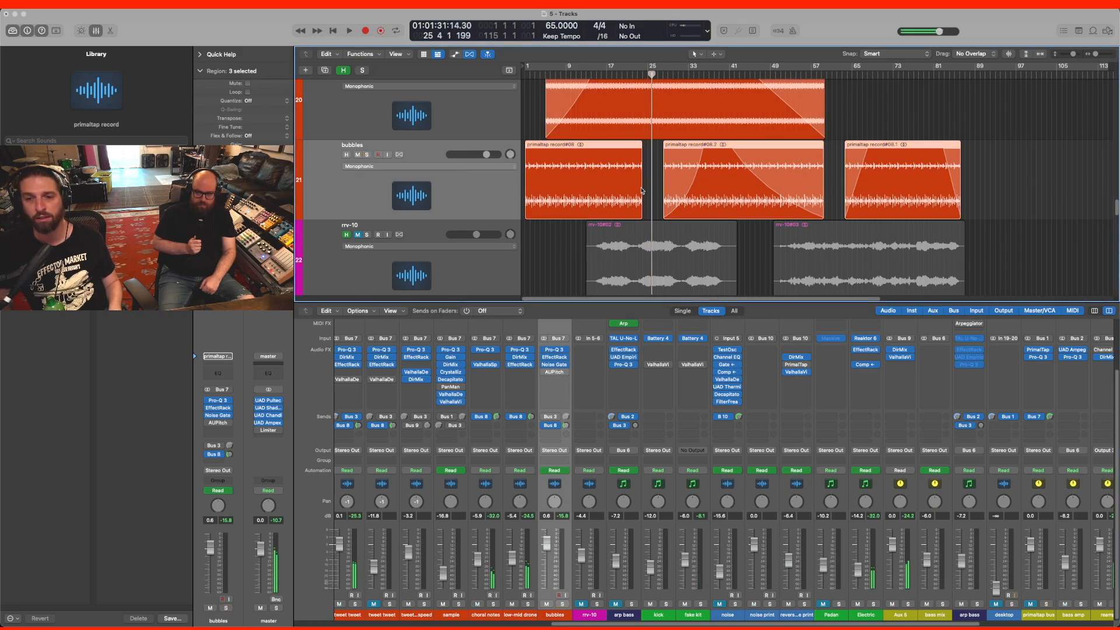
- Solo the andy drone 1 track and play it from bar 25
scroll(625, 193, "up", 2)
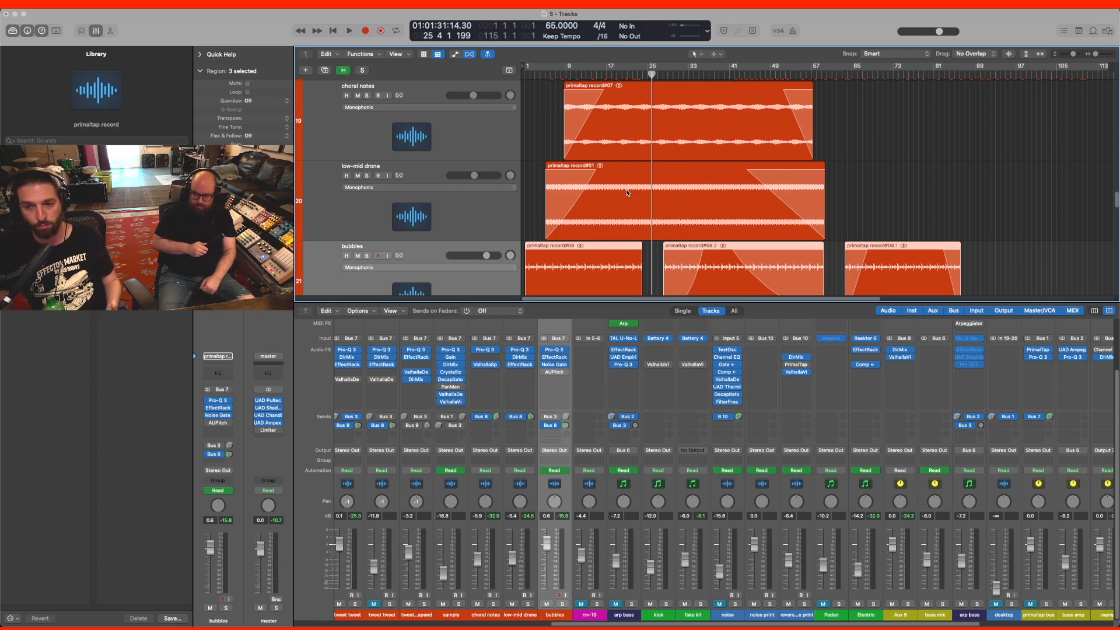
scroll(627, 193, "up", 6)
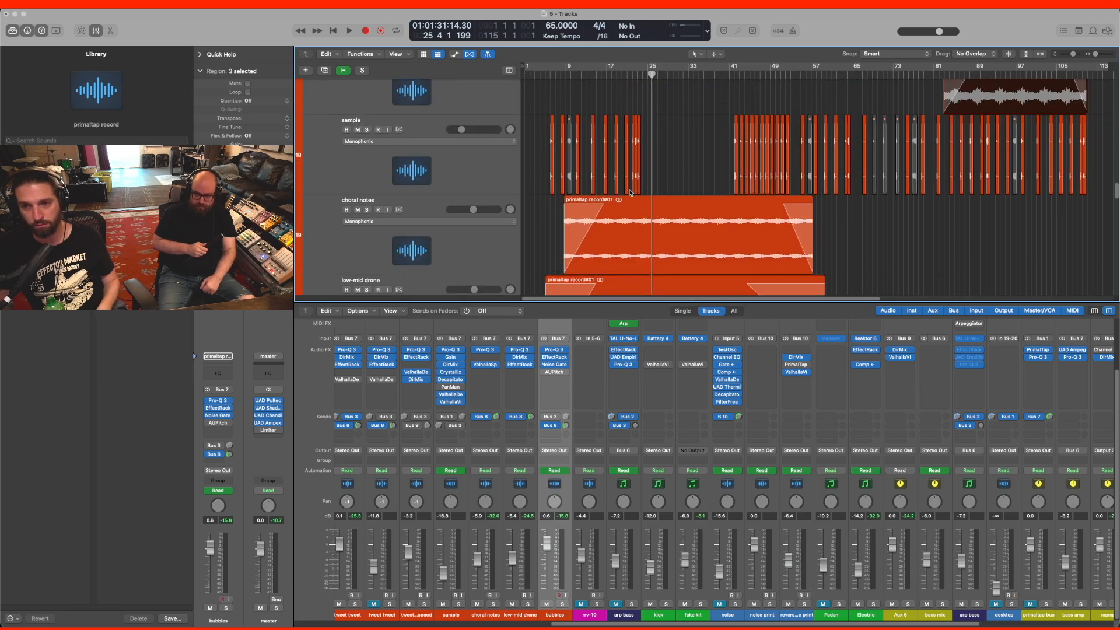
scroll(630, 192, "up", 6)
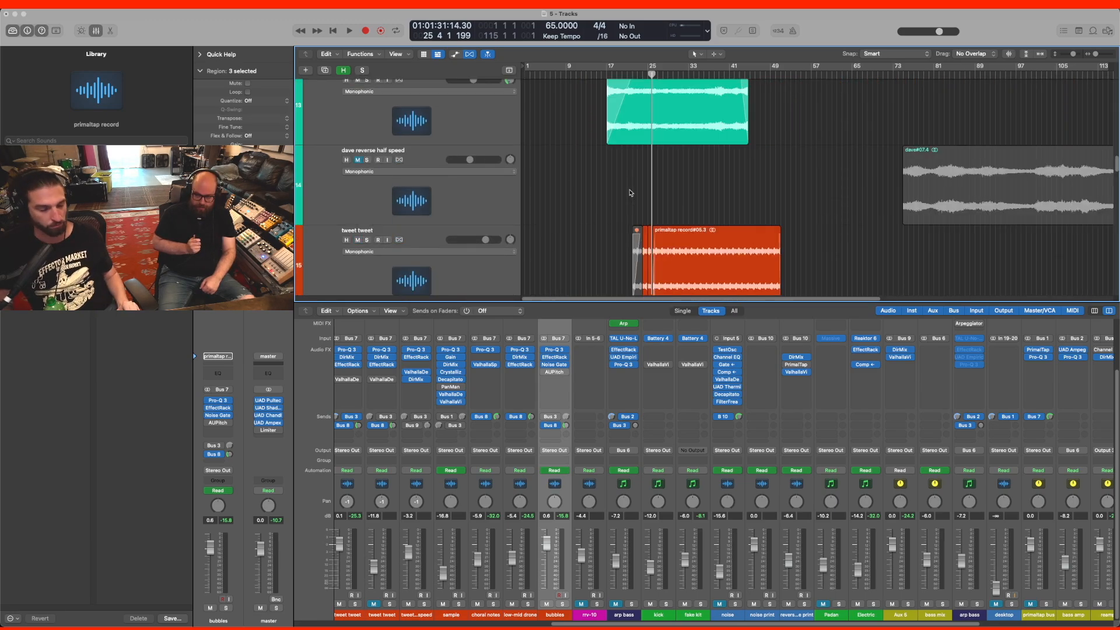
scroll(630, 192, "down", 6)
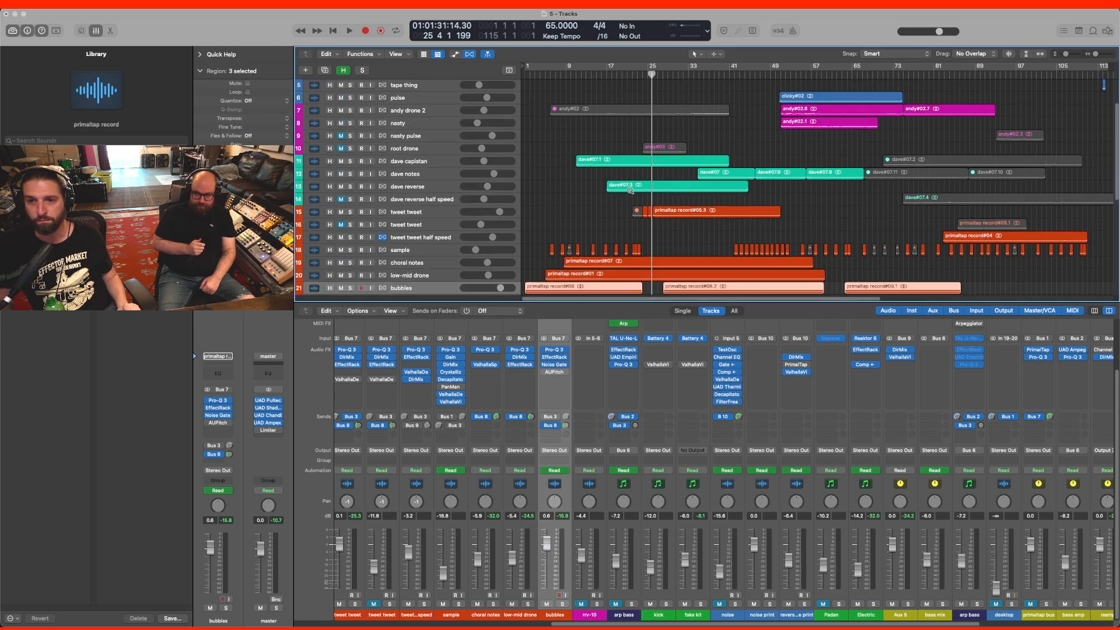
scroll(630, 190, "down", 4)
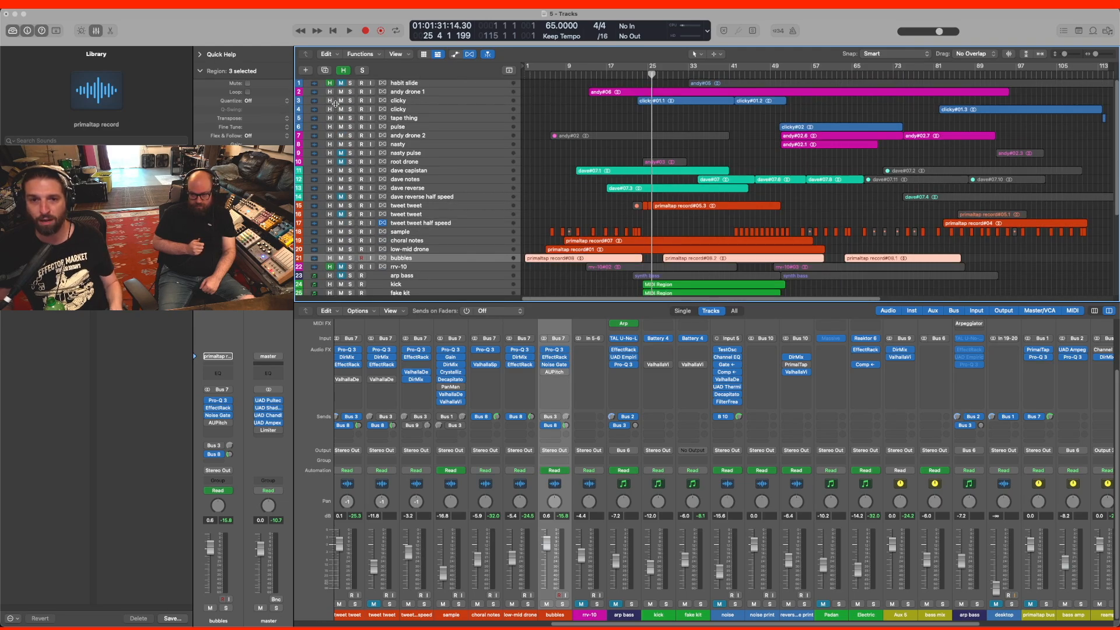
left_click(350, 92)
key("space")
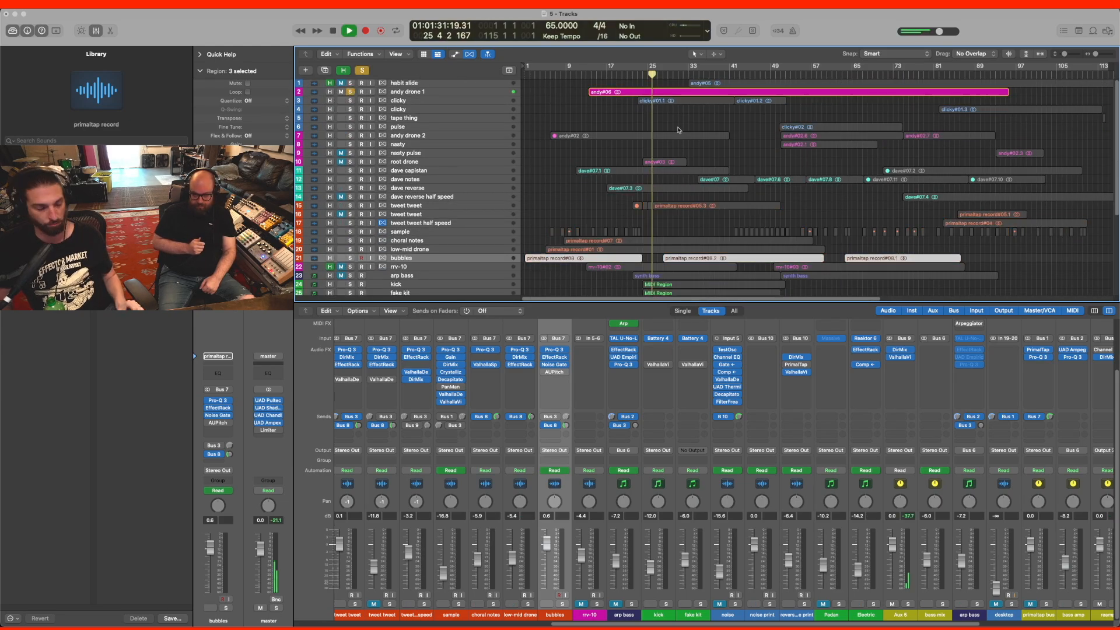
scroll(686, 129, "up", 4)
scroll(685, 130, "down", 4)
scroll(685, 129, "up", 8)
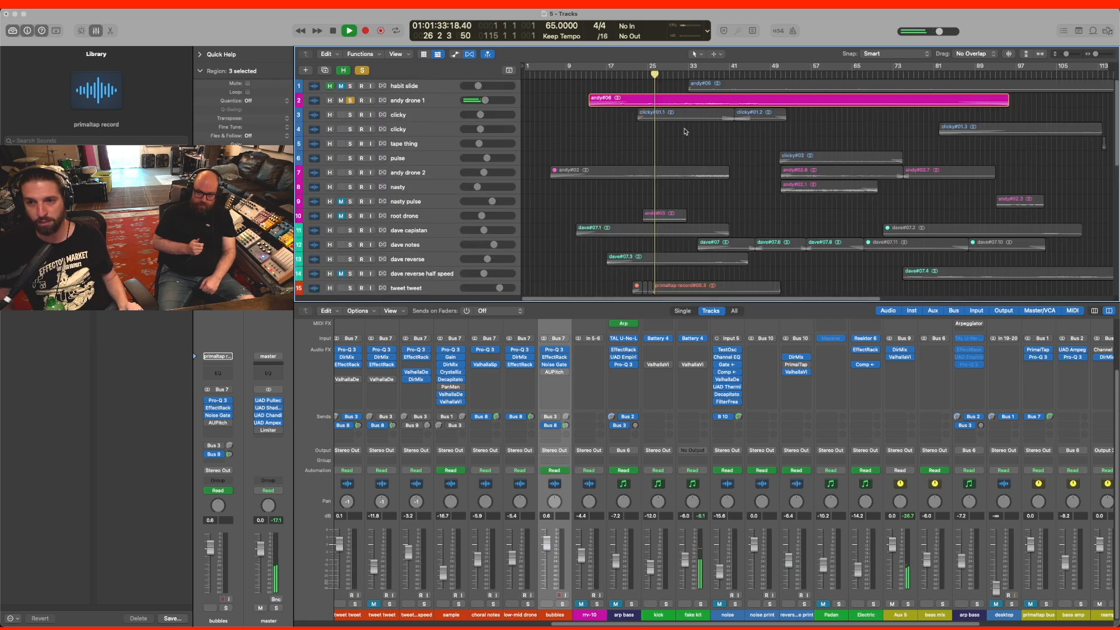
- Select the andy drone 1 track, open its EffectRack, and examine the Decapitator, MicroShift, EchoBoy and PanMan modules
left_click(449, 104)
scroll(720, 151, "up", 5)
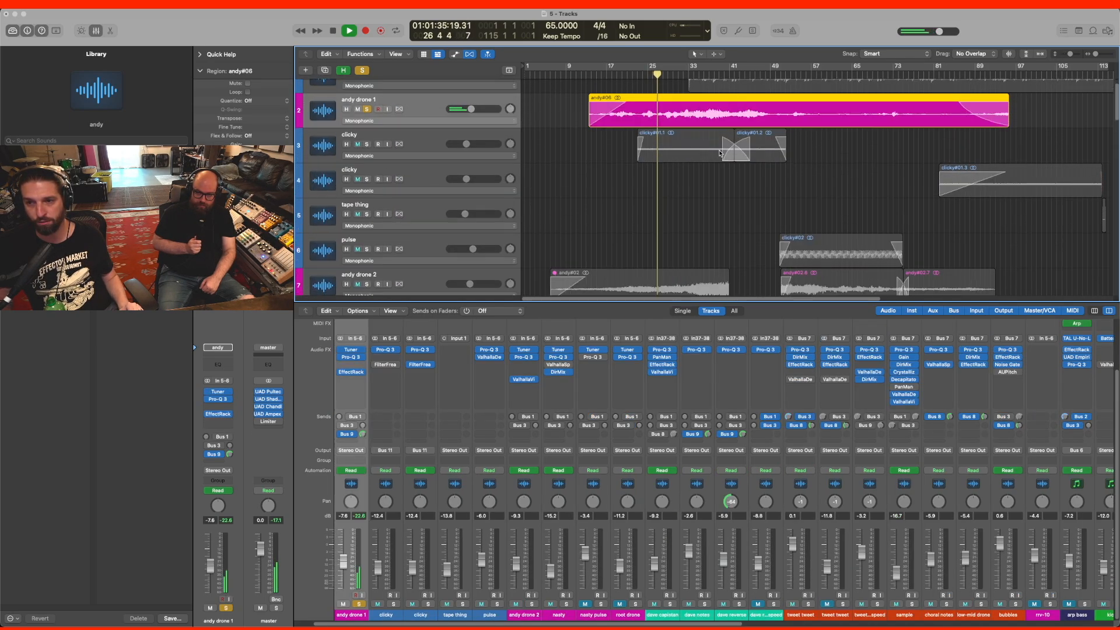
scroll(720, 153, "up", 2)
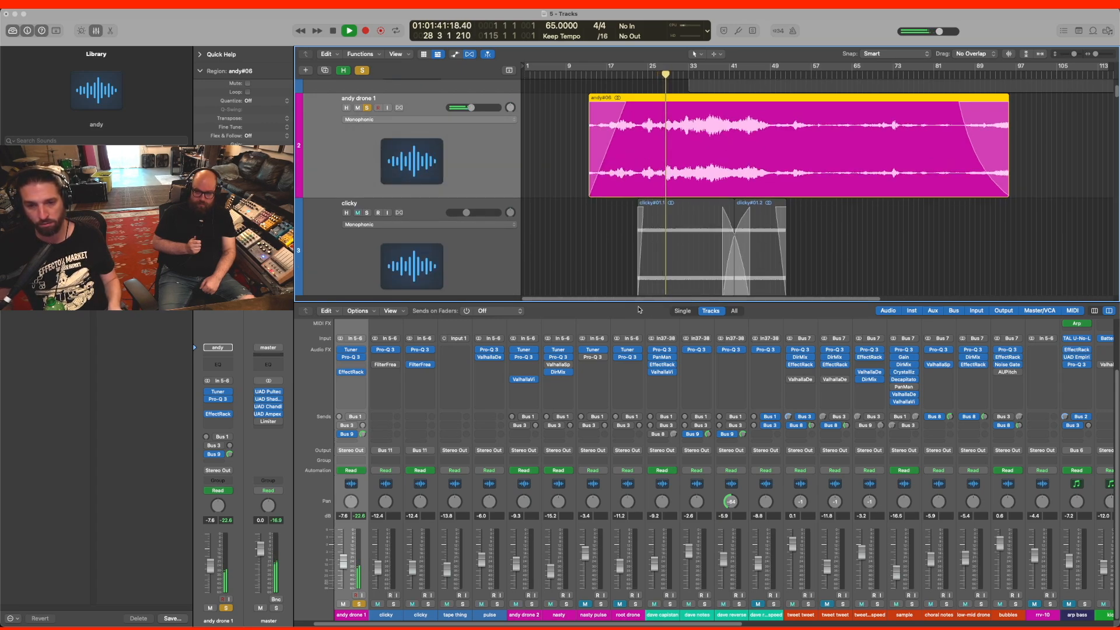
left_click(354, 372)
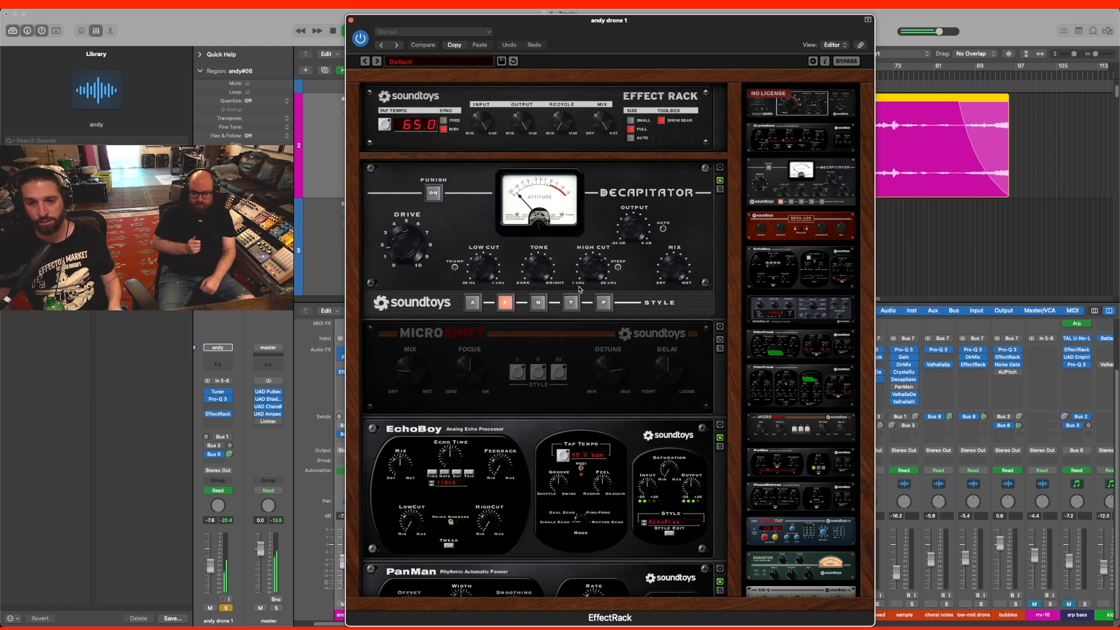
scroll(461, 581, "down", 5)
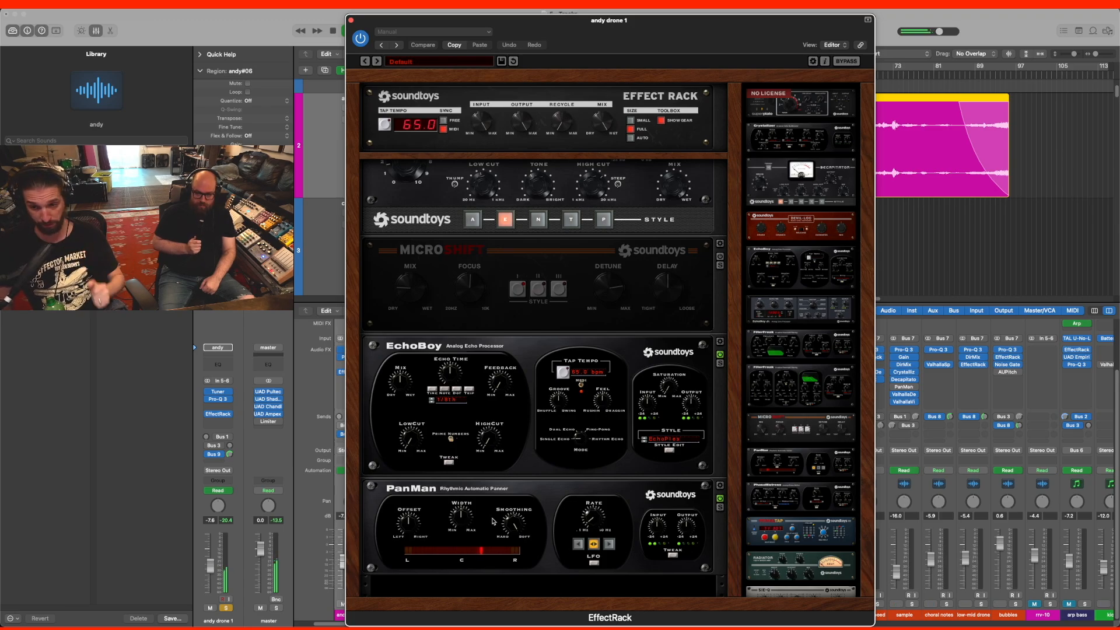
- Bypass EchoBoy, PanMan and Decapitator in the andy drone 1 EffectRack during playback, and switch all three on again
left_click(719, 354)
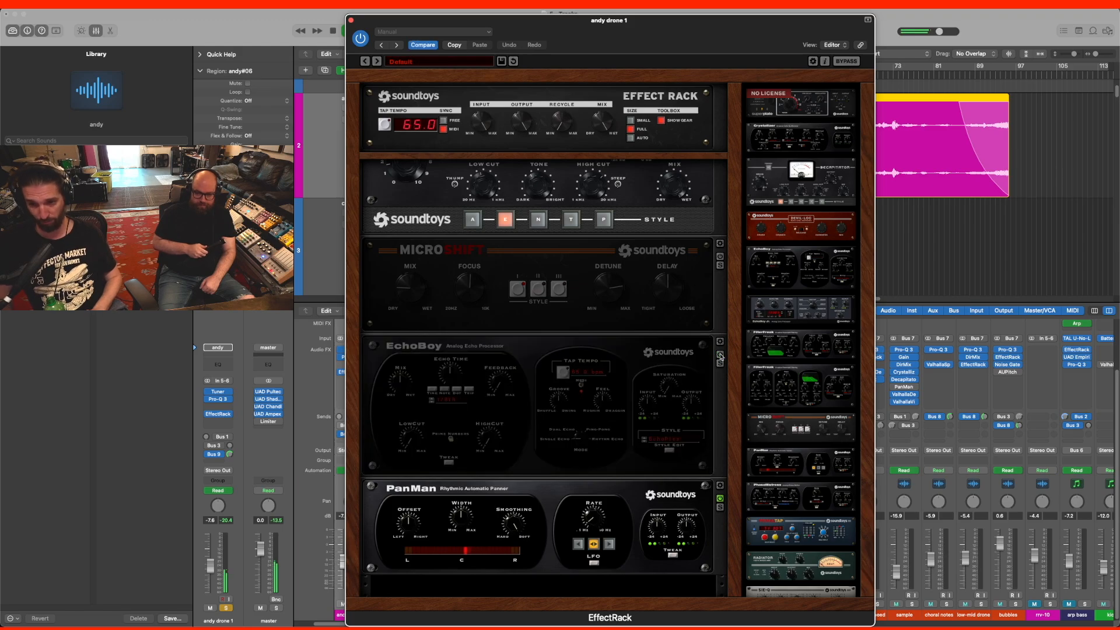
left_click(720, 498)
scroll(669, 357, "up", 3)
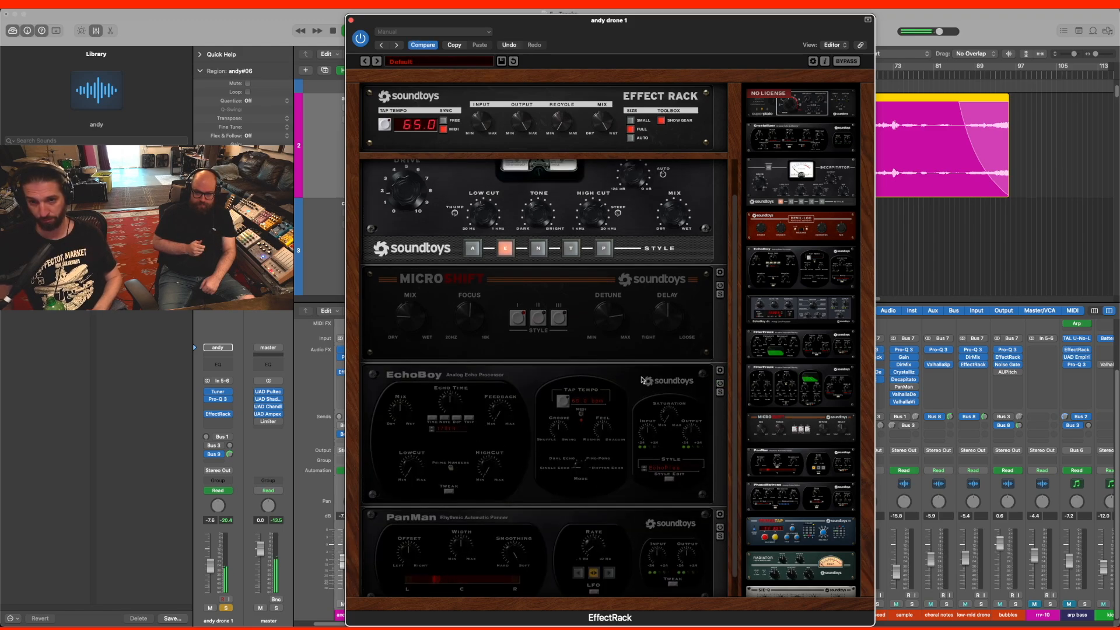
left_click(720, 181)
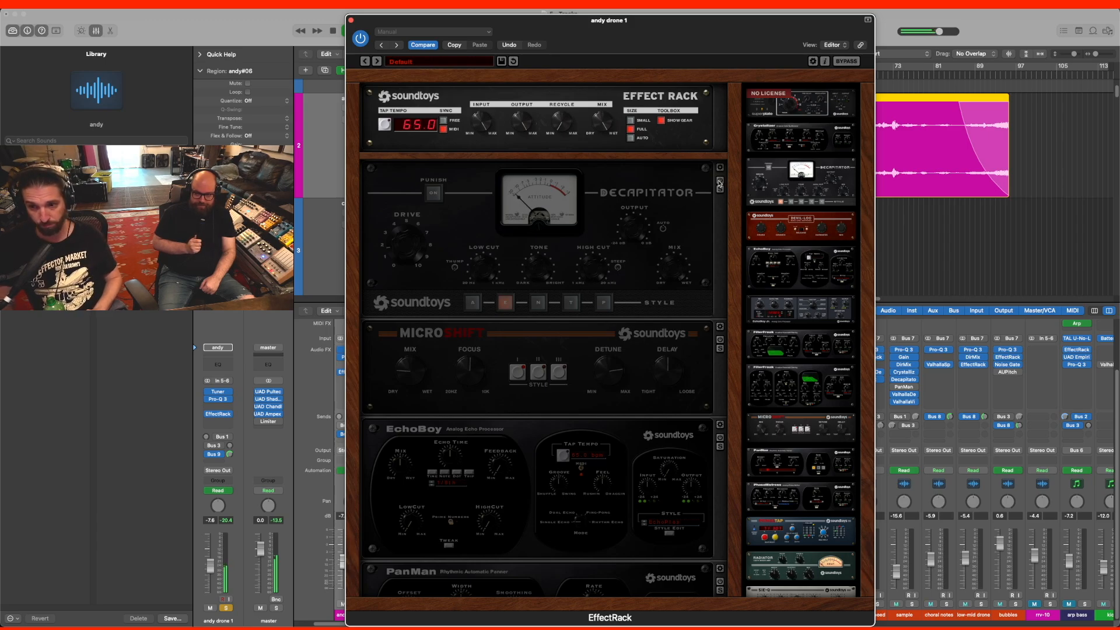
left_click(720, 182)
left_click(720, 437)
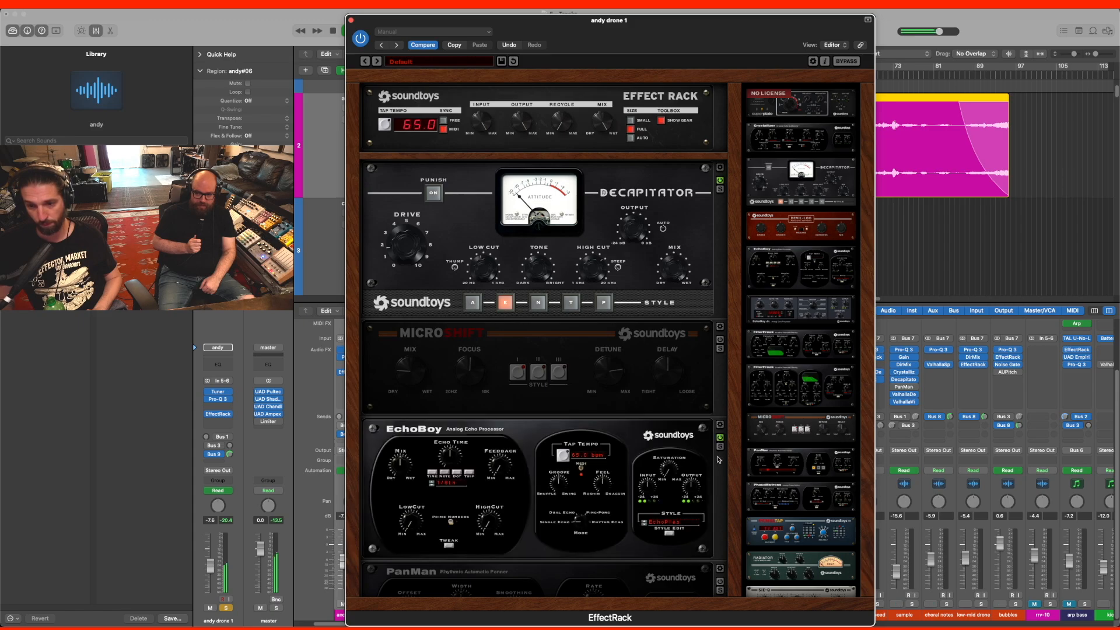
left_click(720, 582)
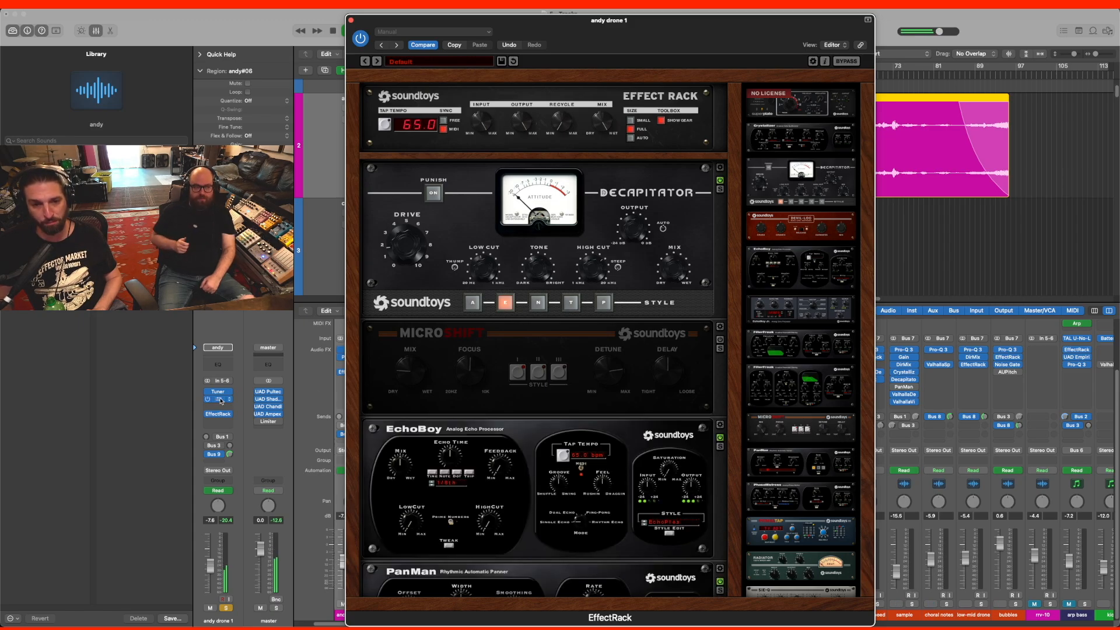
- Open Pro-Q 3 on andy drone 1, toggle the bypass of its 2416 Hz band, and move the window aside
left_click(220, 400)
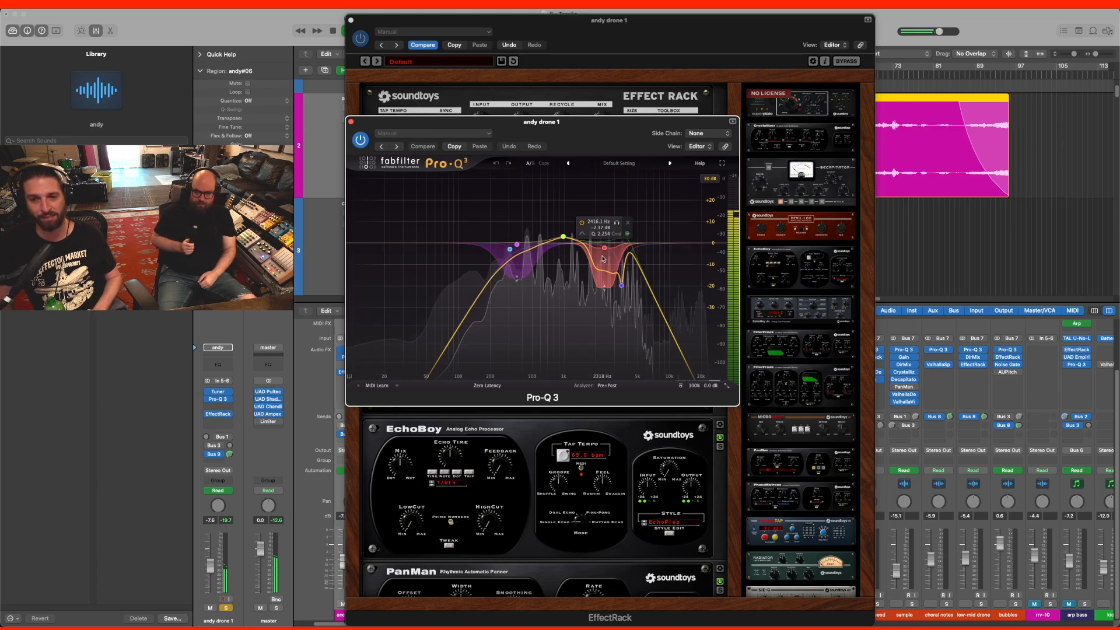
left_click(582, 224)
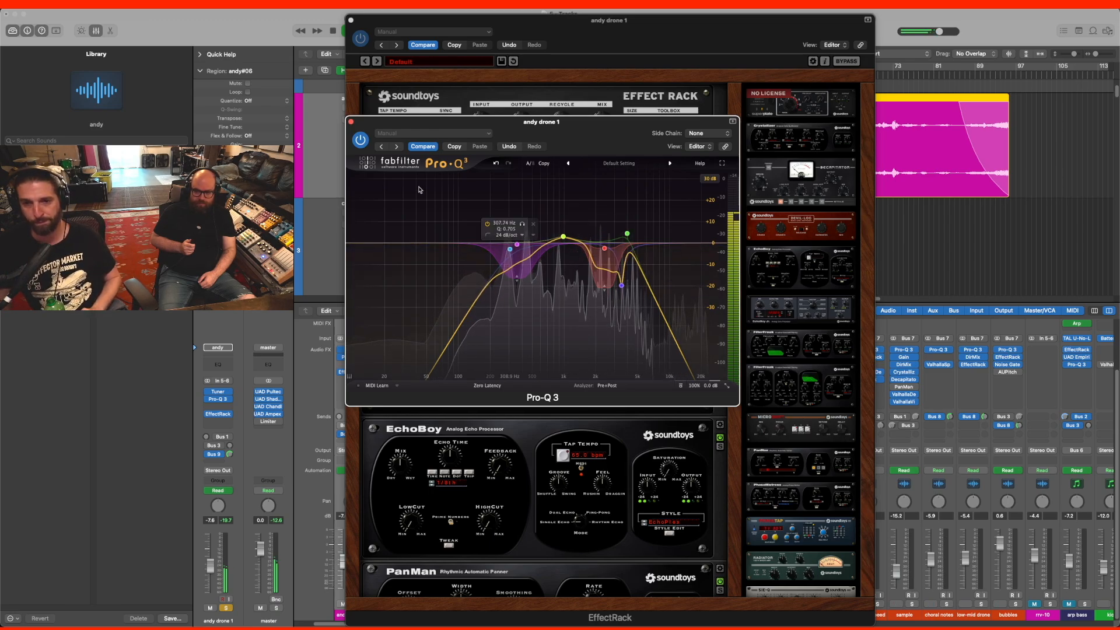
left_click_drag(456, 121, 161, 120)
- Look through the andy drone 1 EffectRack modules once more, close the rack, and hide the remaining plug-in window
left_click_drag(637, 29, 679, 28)
scroll(658, 288, "down", 5)
scroll(658, 288, "up", 3)
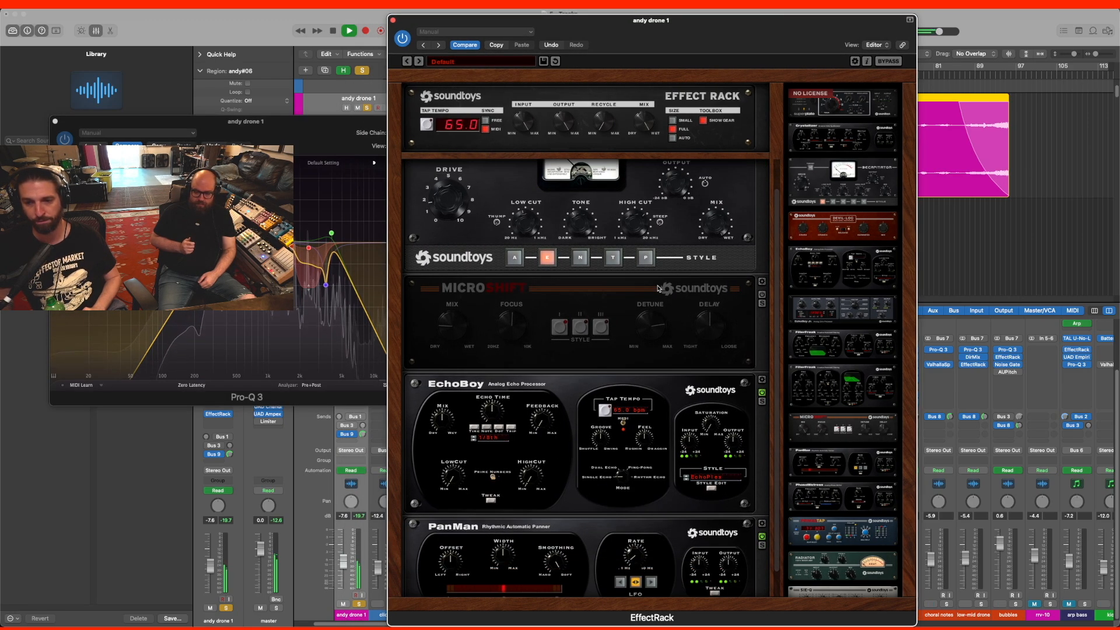
left_click(394, 21)
key("v")
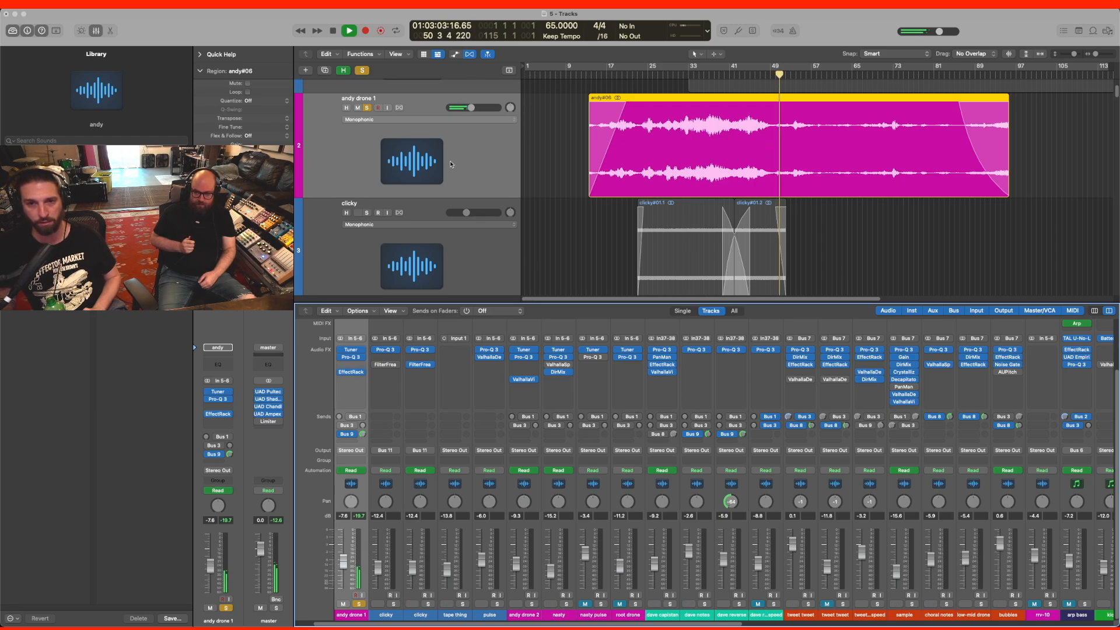
- Take andy drone 1 out of solo, reduce the track heights, and select the first clicky track
scroll(481, 152, "up", 3)
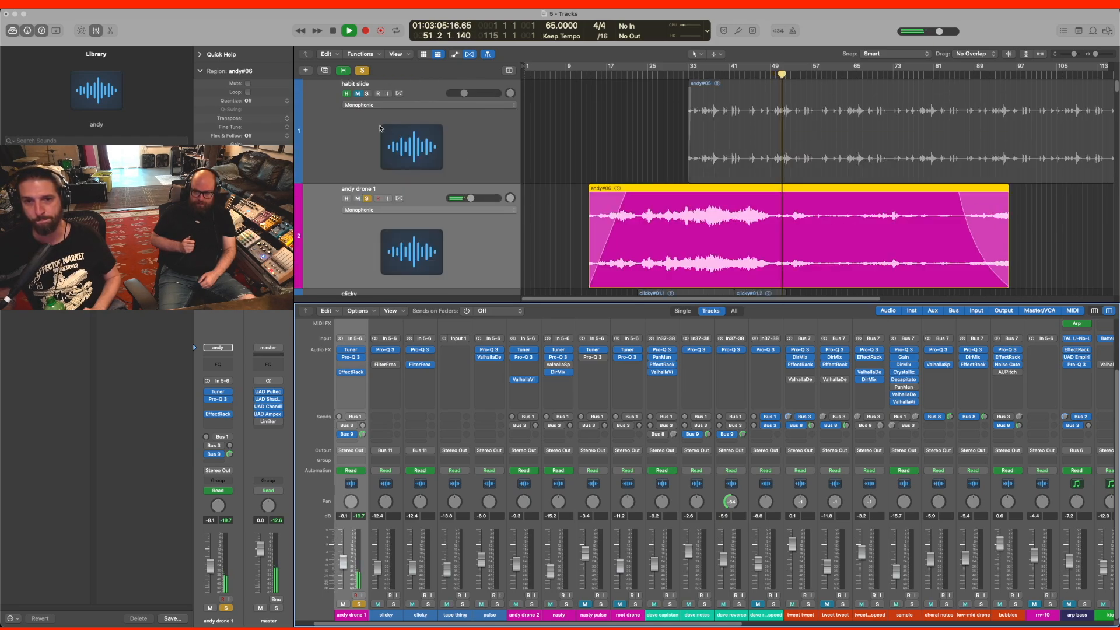
left_click(367, 198)
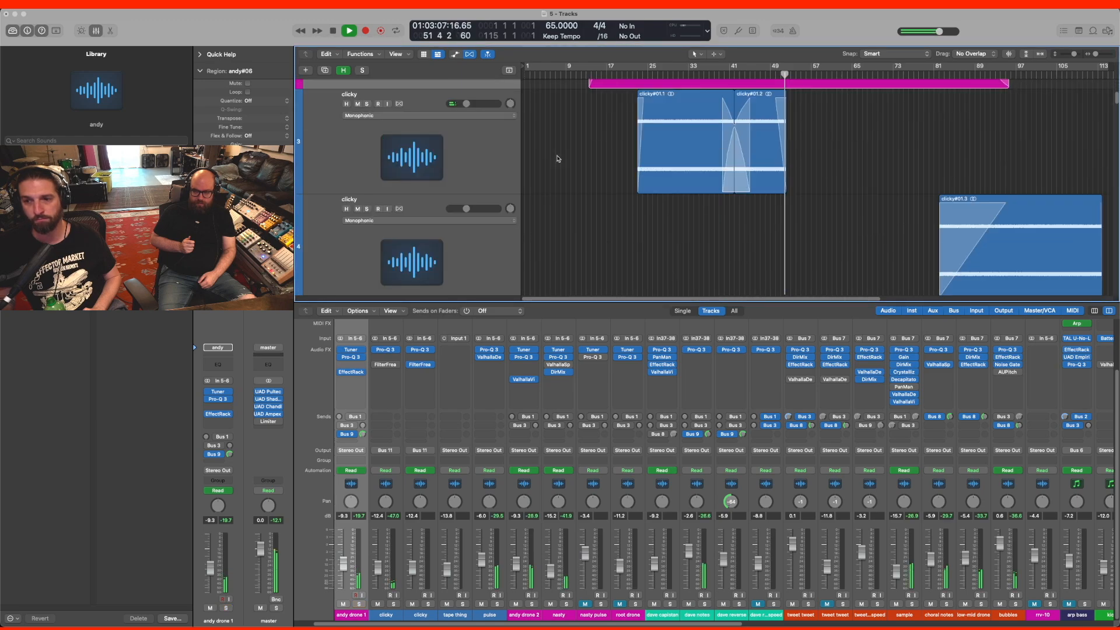
scroll(688, 125, "down", 3)
key("super+Up")
key("super+Up")
key("super+Up")
key("super+Up")
scroll(708, 145, "down", 2)
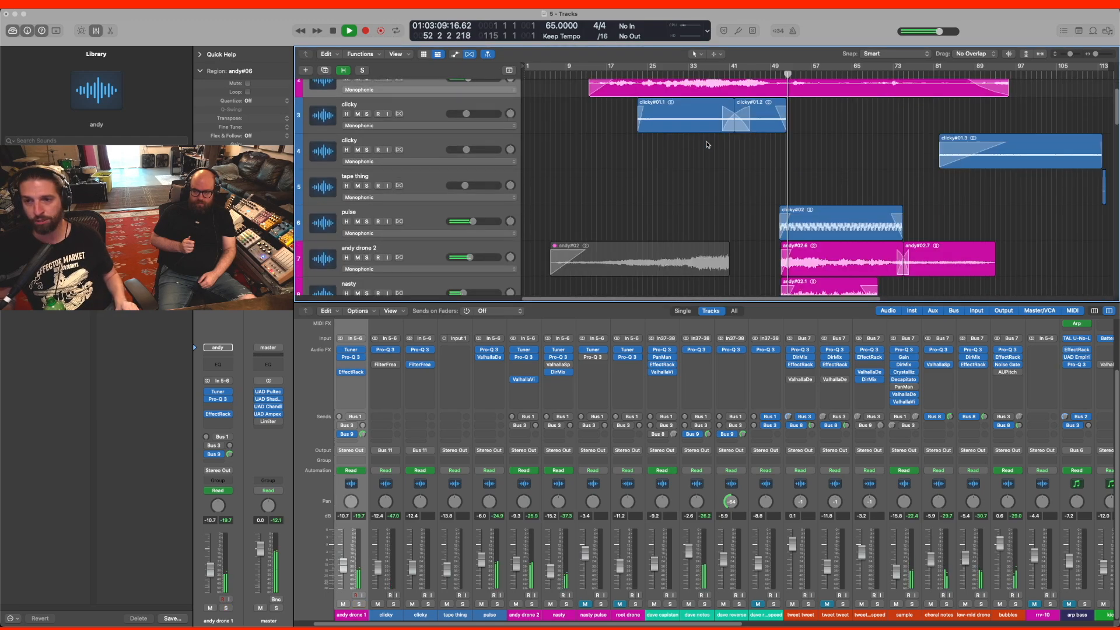
left_click(439, 107)
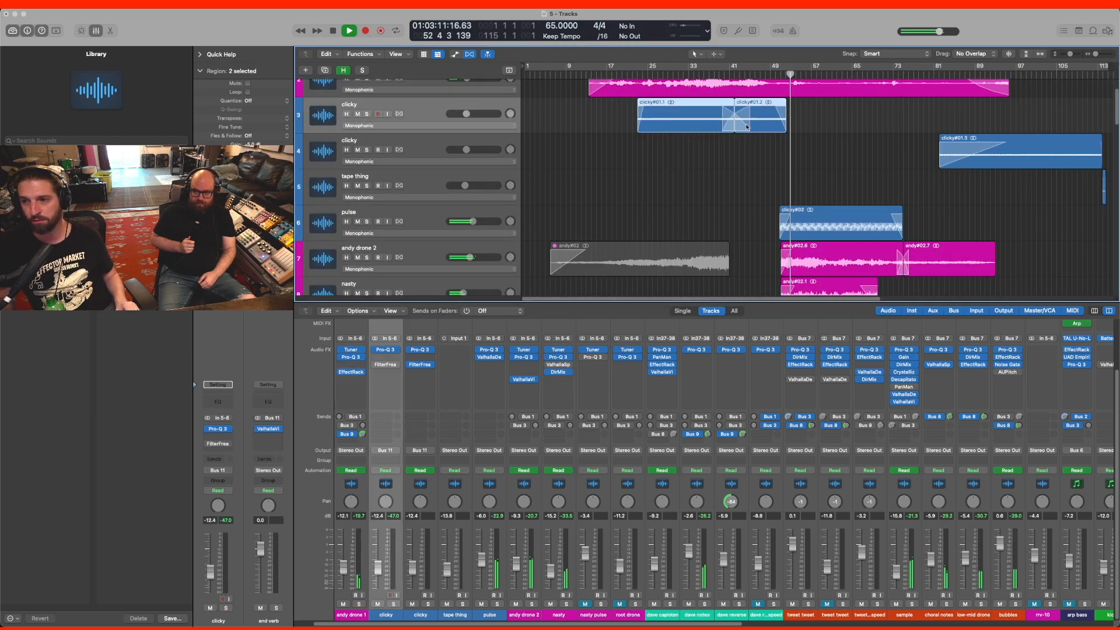
- Place the playhead near bar 11, just before the start of the first dave capistan region, and solo that track
scroll(747, 126, "down", 2)
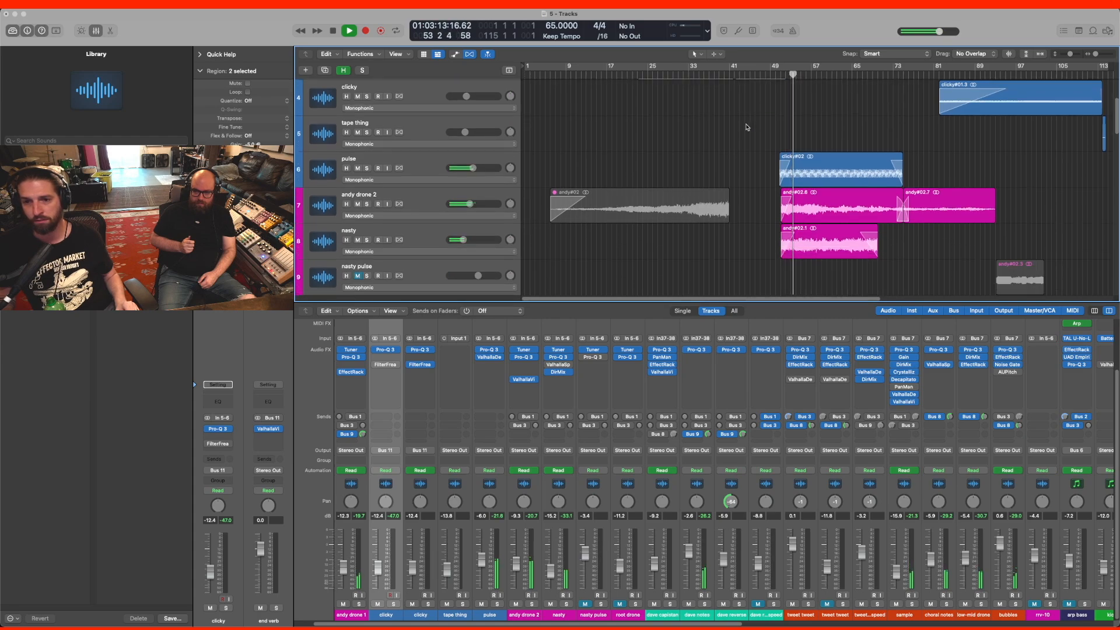
scroll(746, 126, "down", 5)
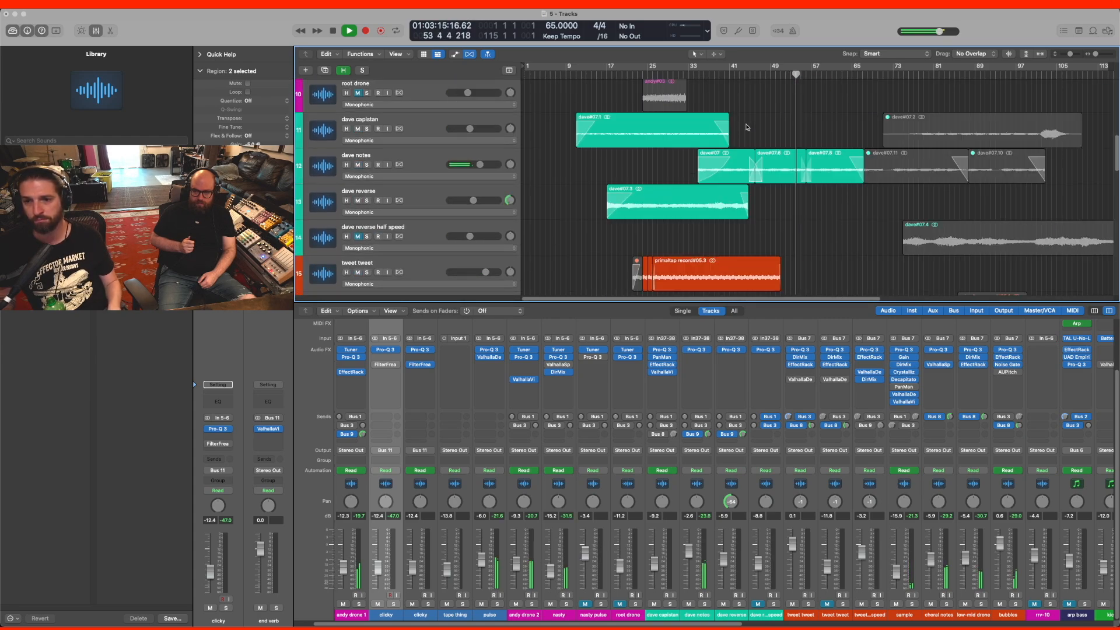
left_click(580, 74)
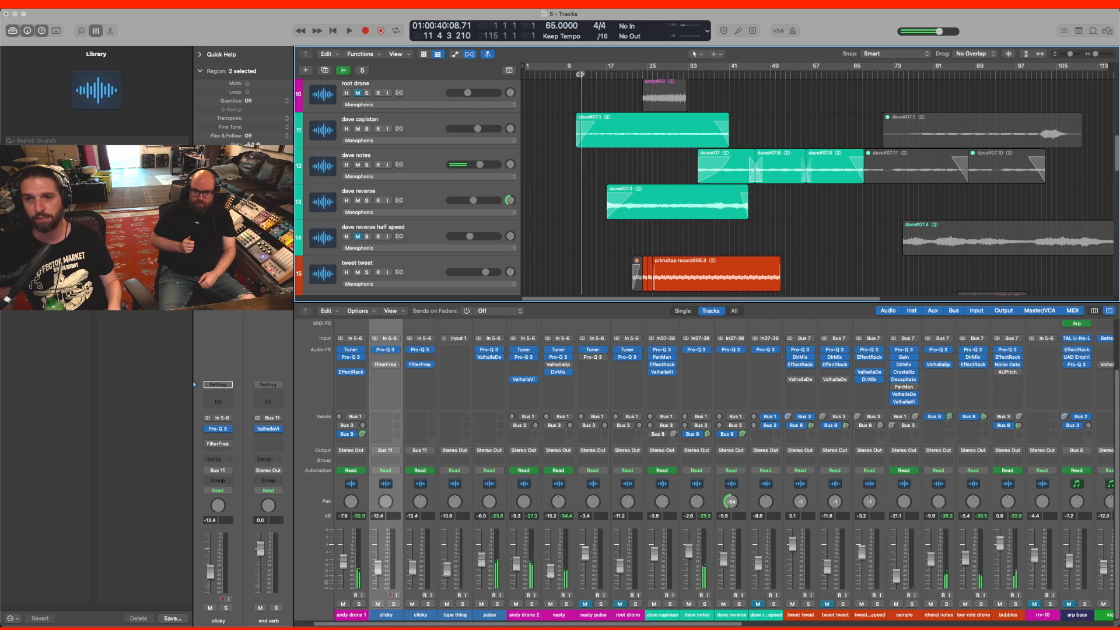
left_click(367, 129)
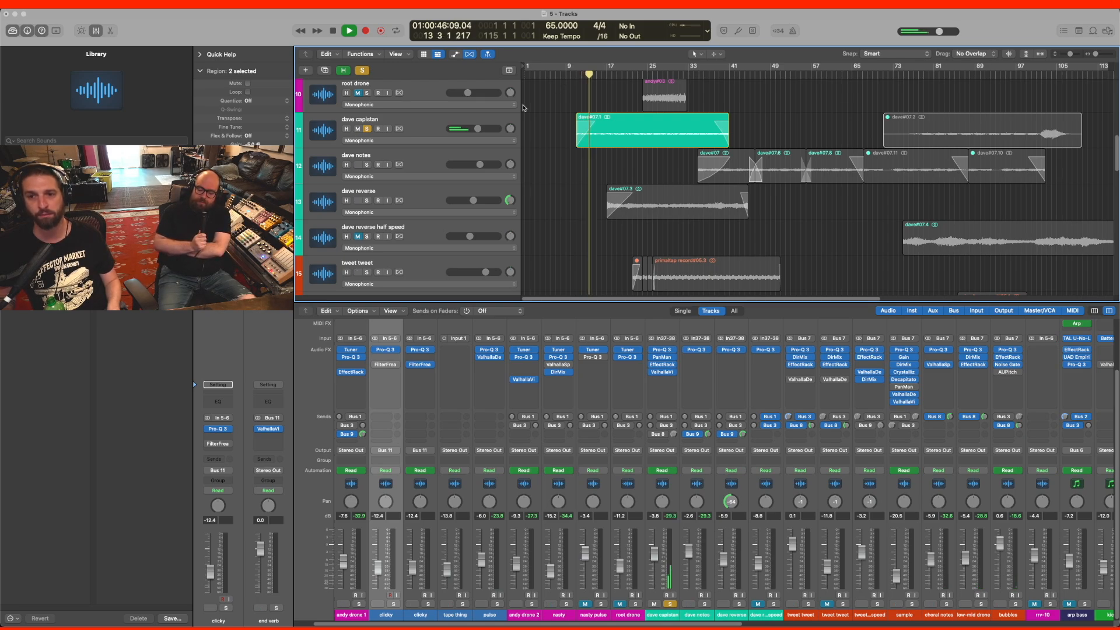
- Select the dave capistan track, open its Pro-Q 3 to examine the EQ curve, and move the window clear of the tracks
left_click(434, 122)
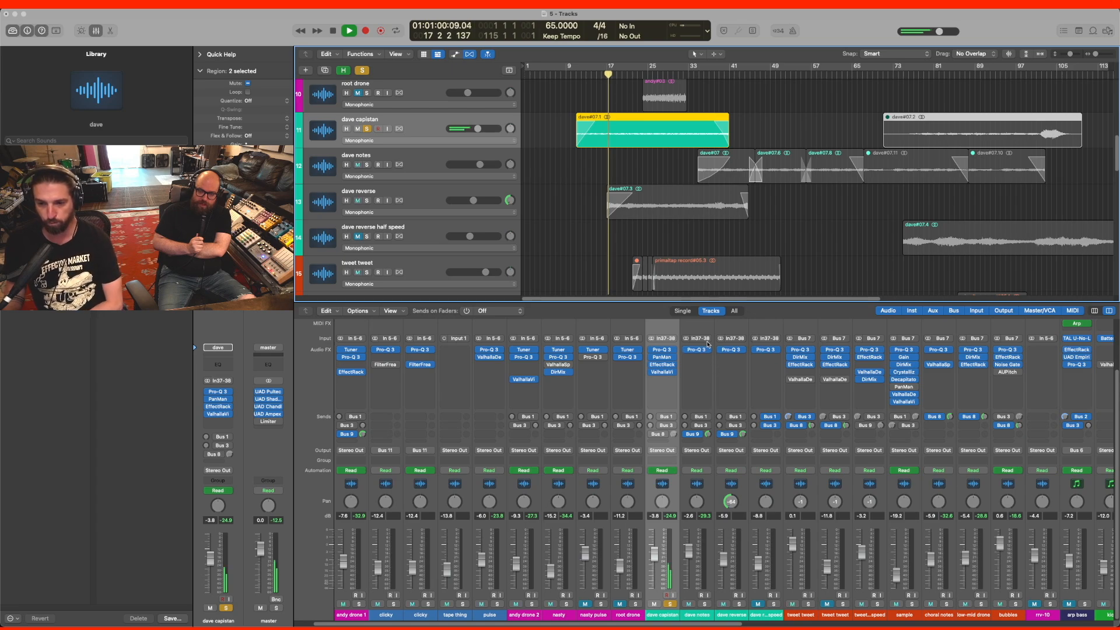
left_click(662, 349)
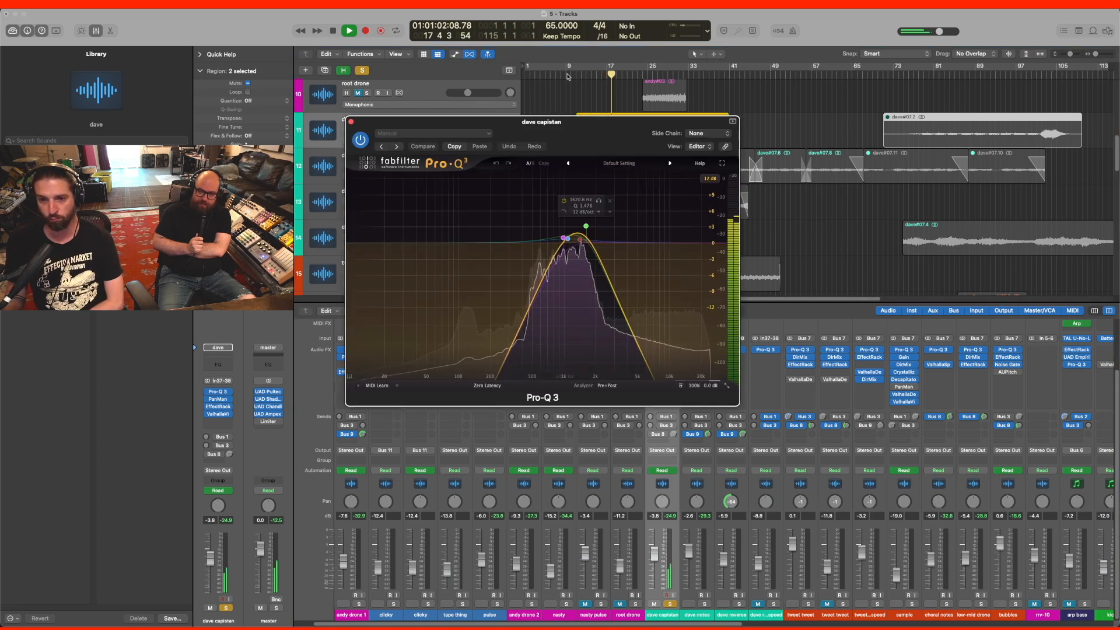
left_click_drag(610, 125, 361, 60)
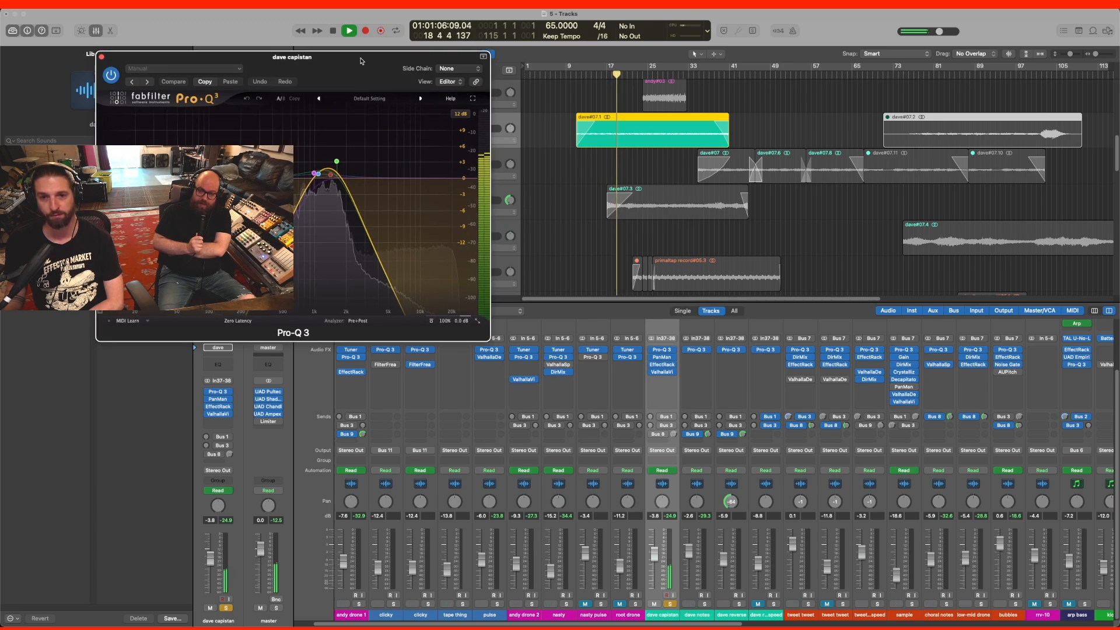
left_click_drag(363, 61, 415, 322)
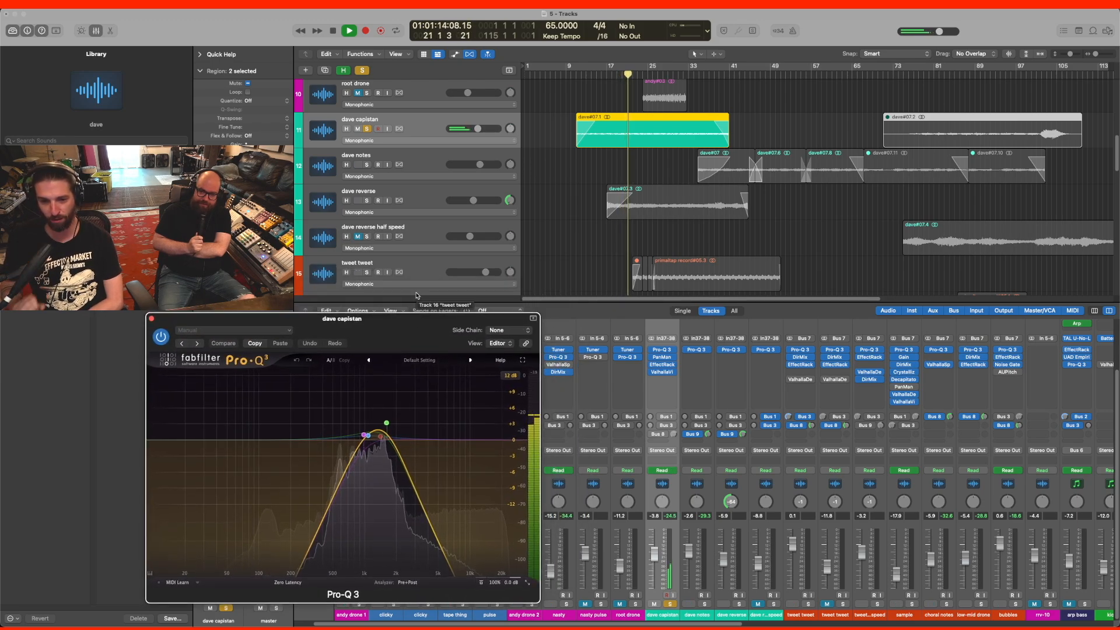
left_click_drag(420, 319, 383, 265)
mouse_move(331, 391)
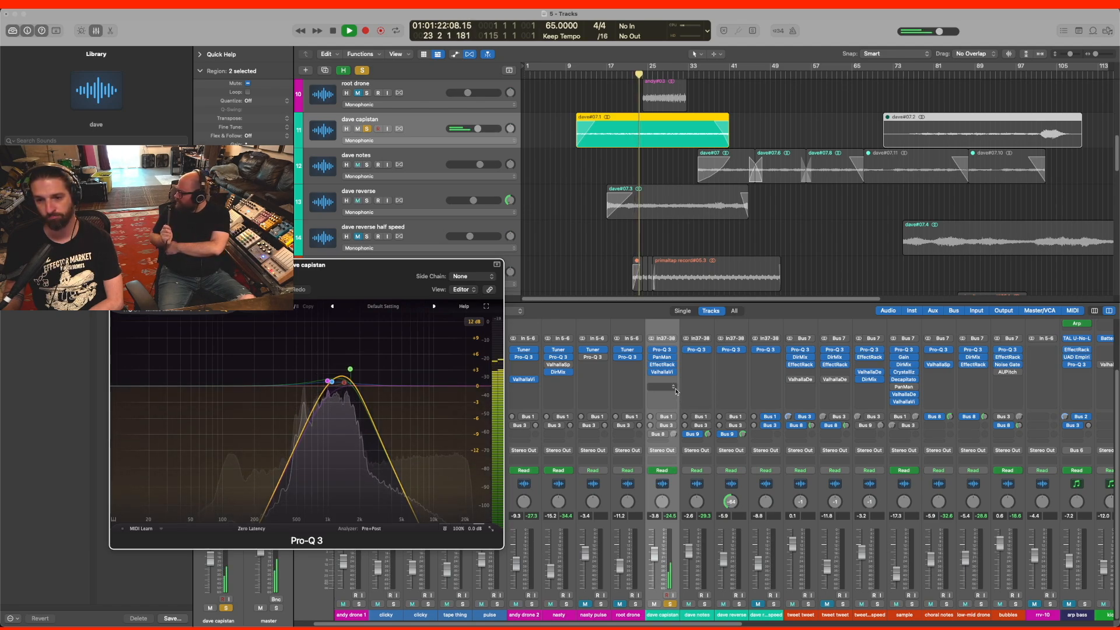
- Open the dave capistan PanMan to examine its auto-panning, move its window clear of the mixer, and close it
left_click(663, 358)
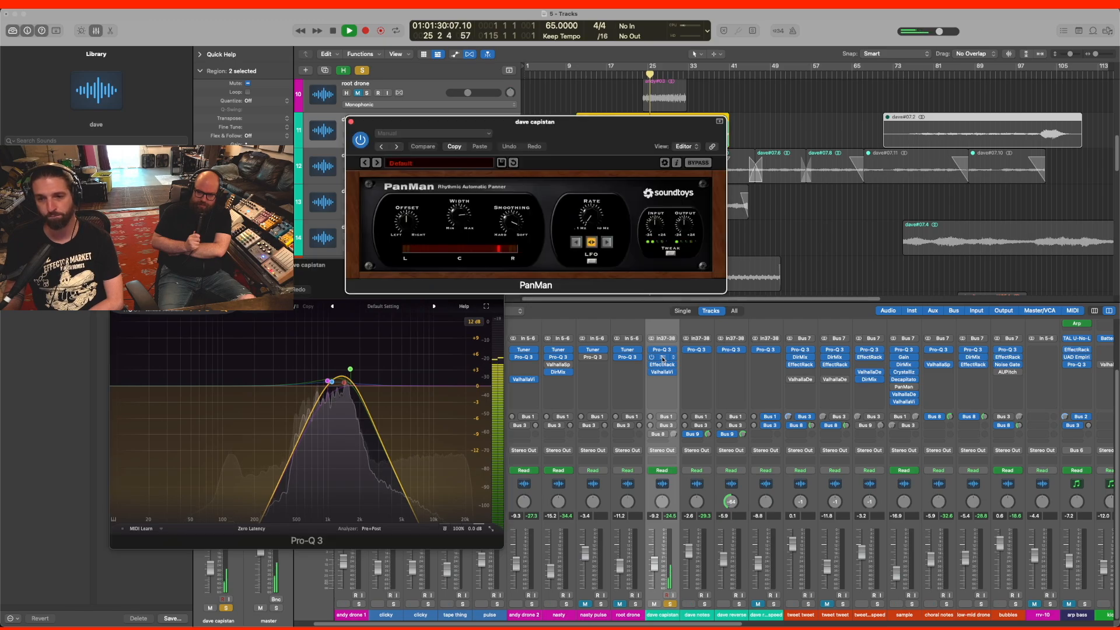
left_click_drag(581, 120, 798, 191)
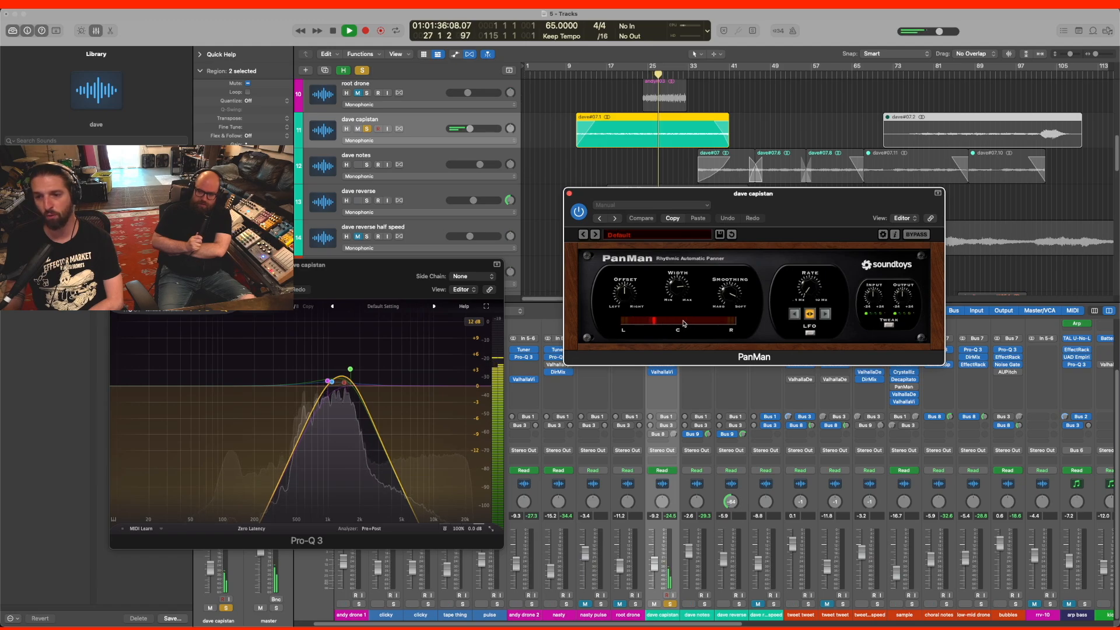
left_click(568, 193)
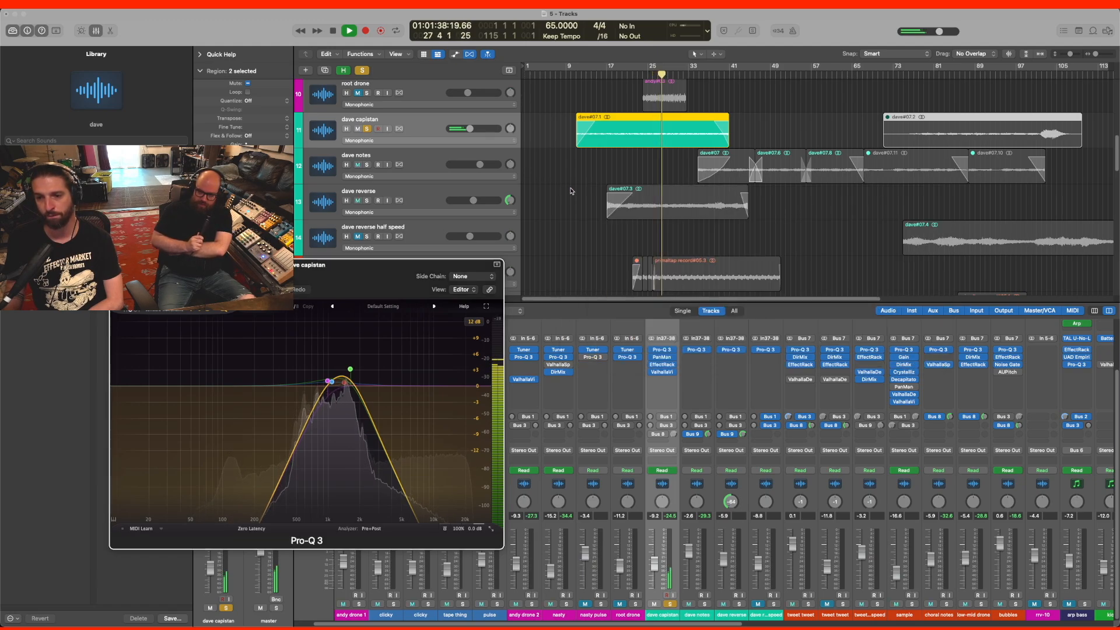
- Check the dave capistan EffectRack, close its window, and remove that empty plug-in from the channel
left_click(666, 365)
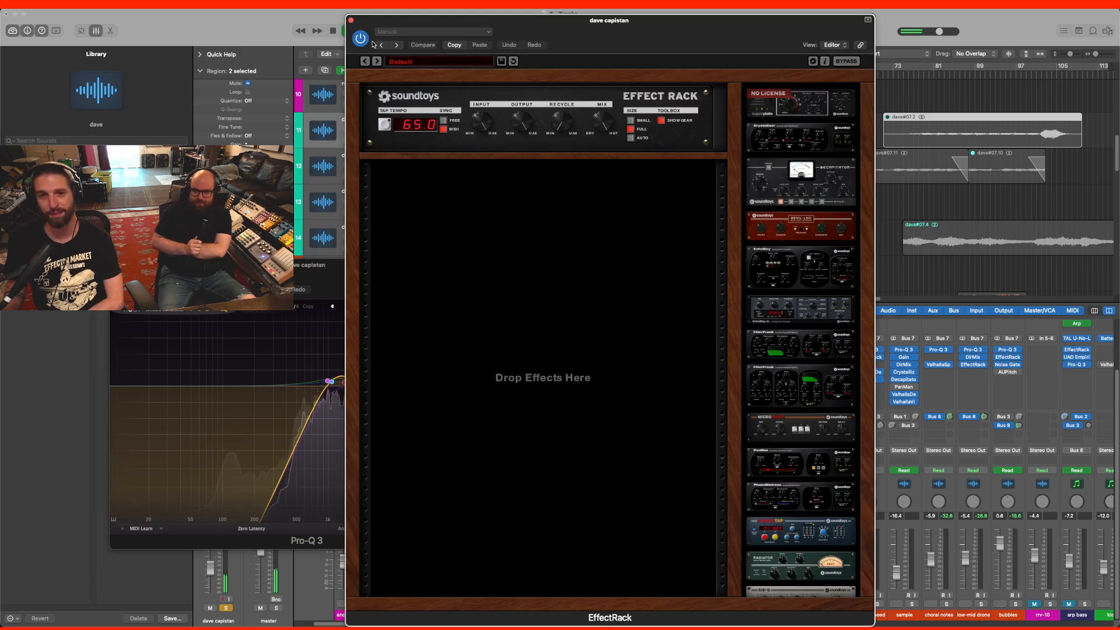
left_click(351, 21)
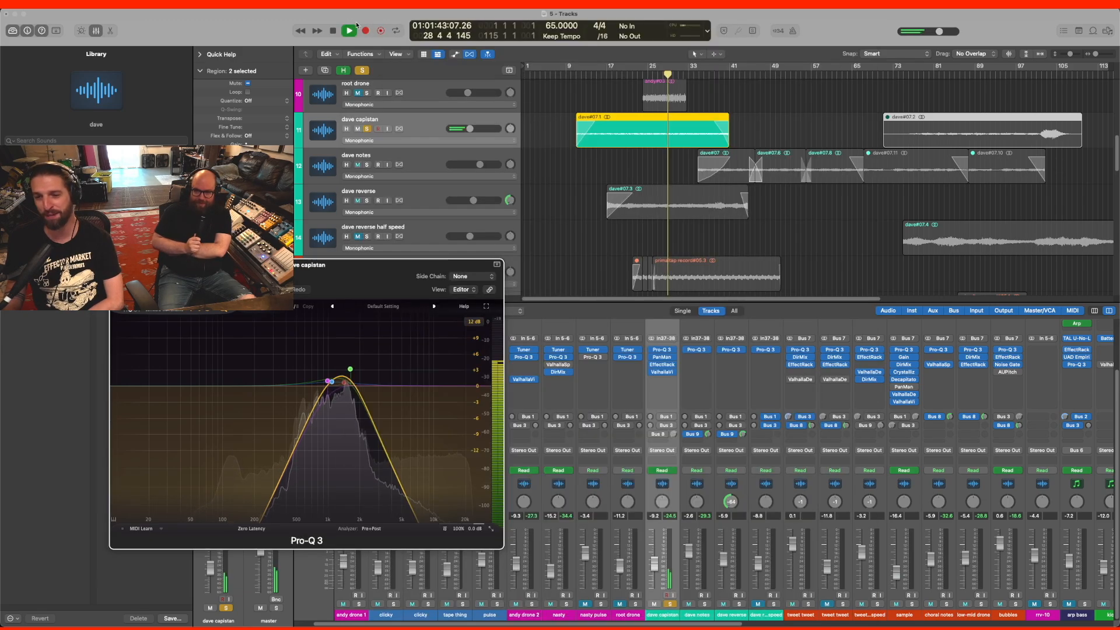
left_click(674, 366)
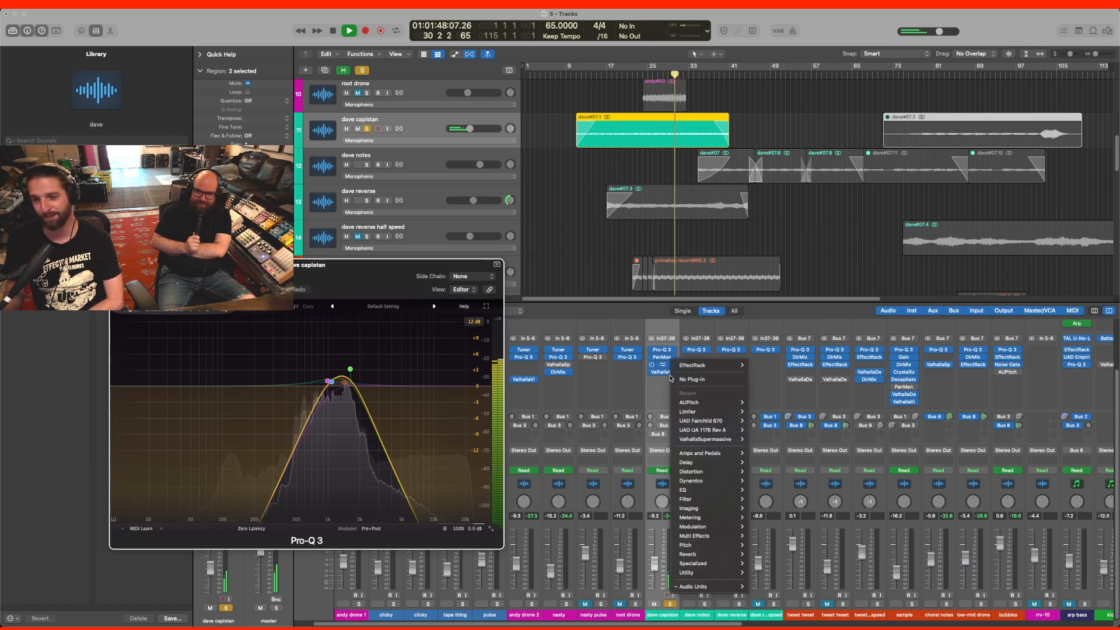
left_click(686, 380)
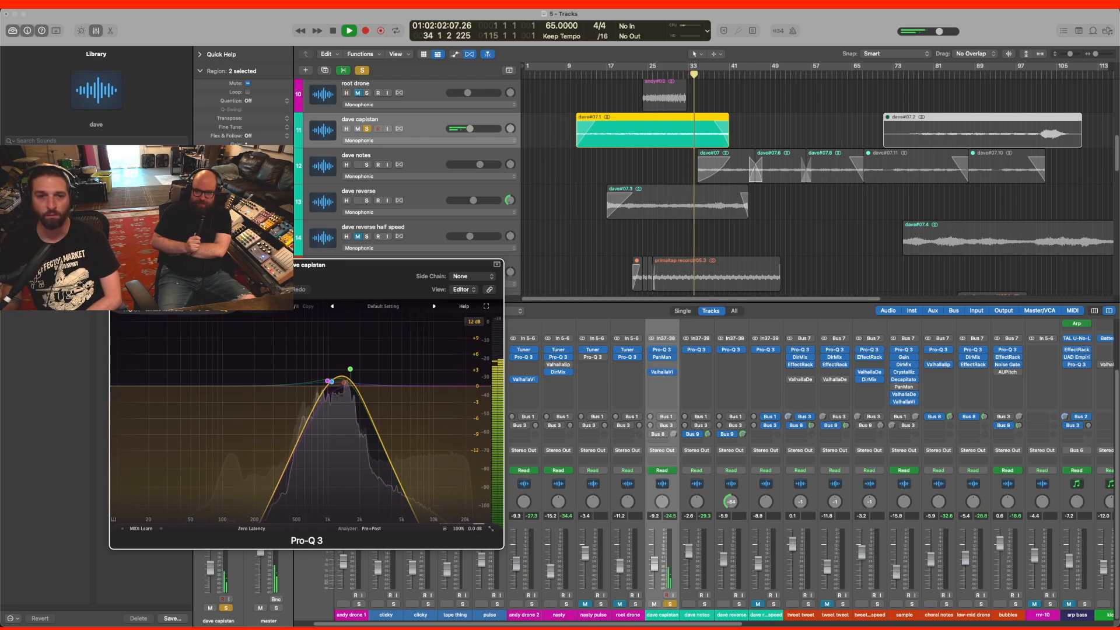
left_click(116, 265)
left_click(368, 129)
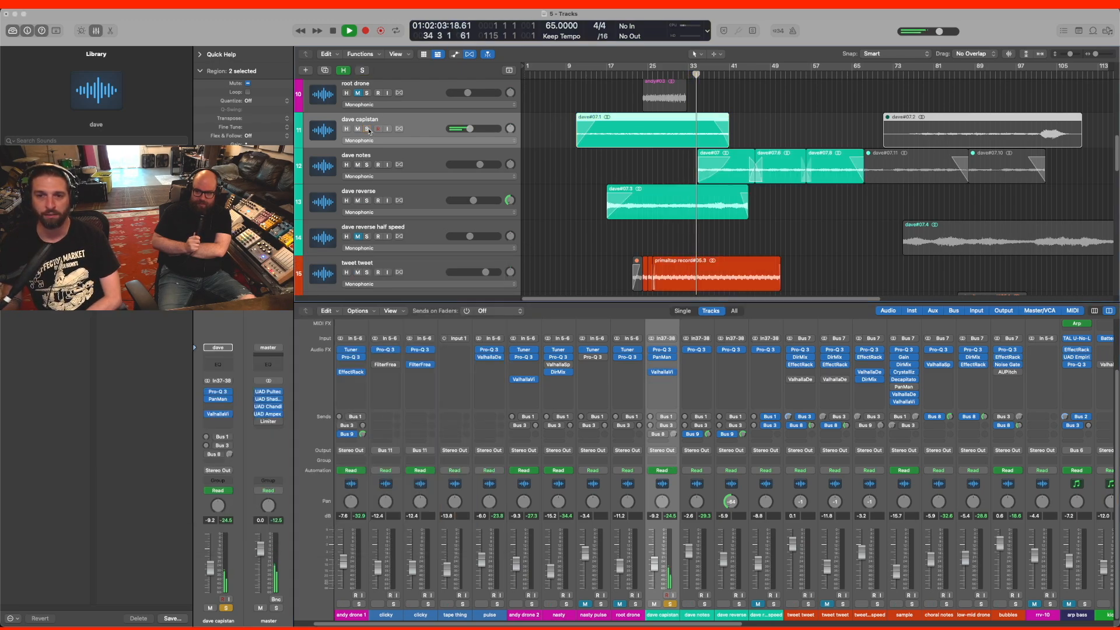
left_click(616, 75)
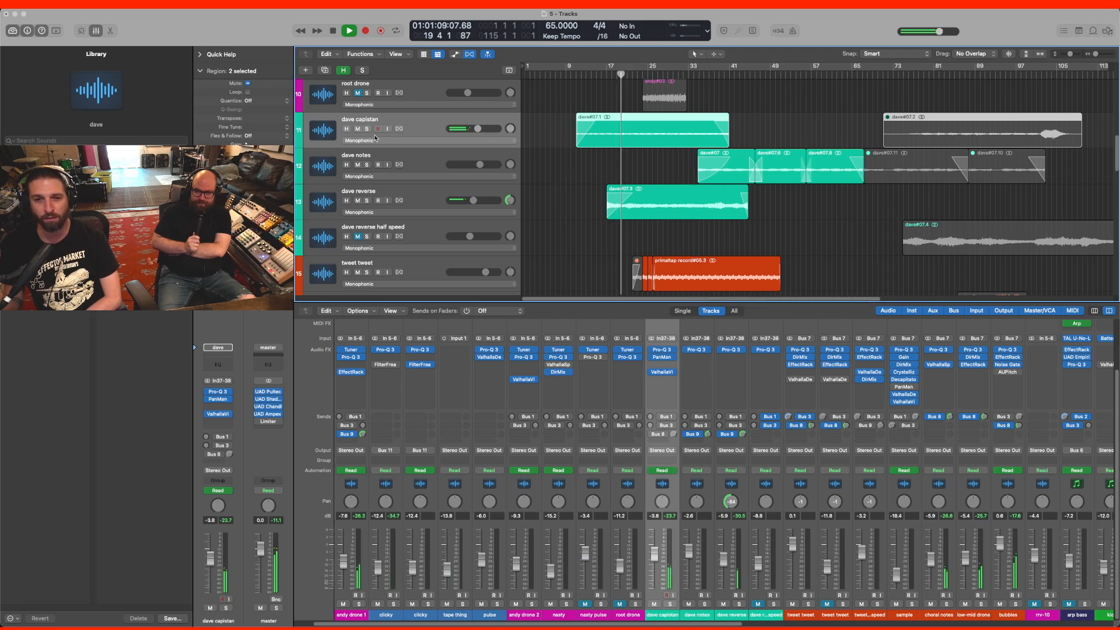
- Mute and unmute dave capistan twice to compare the mix with and without it
left_click(357, 129)
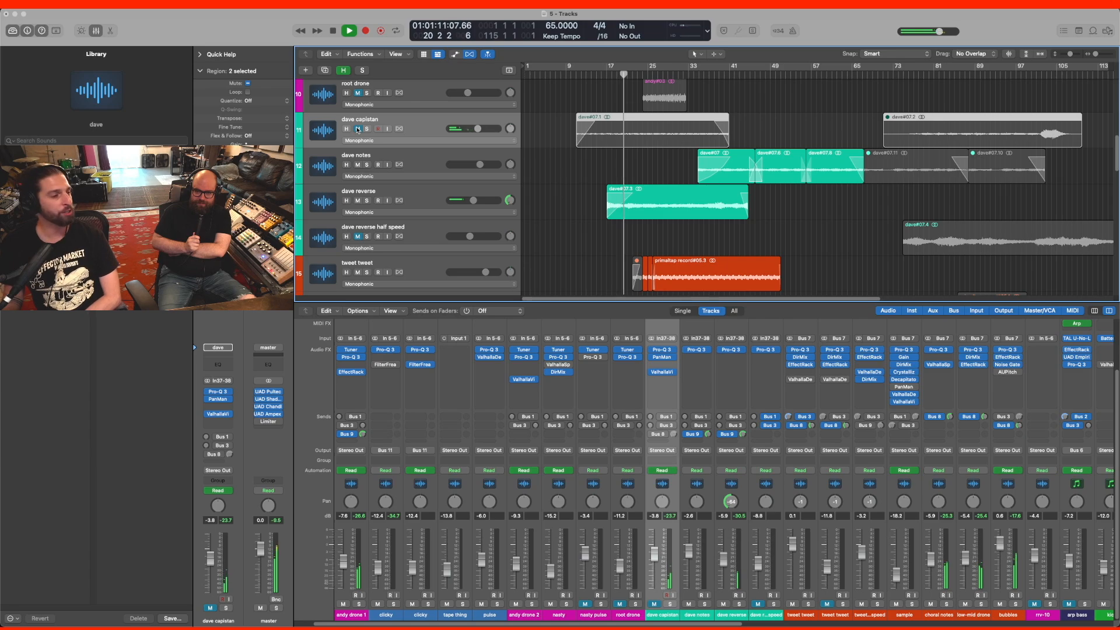
left_click(357, 129)
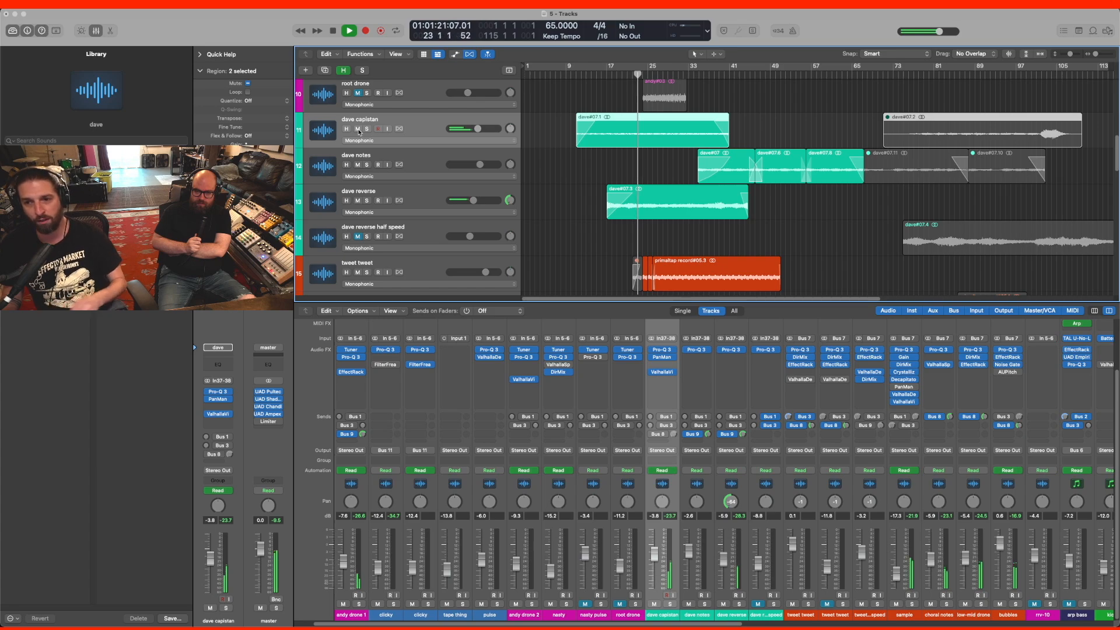
left_click(359, 130)
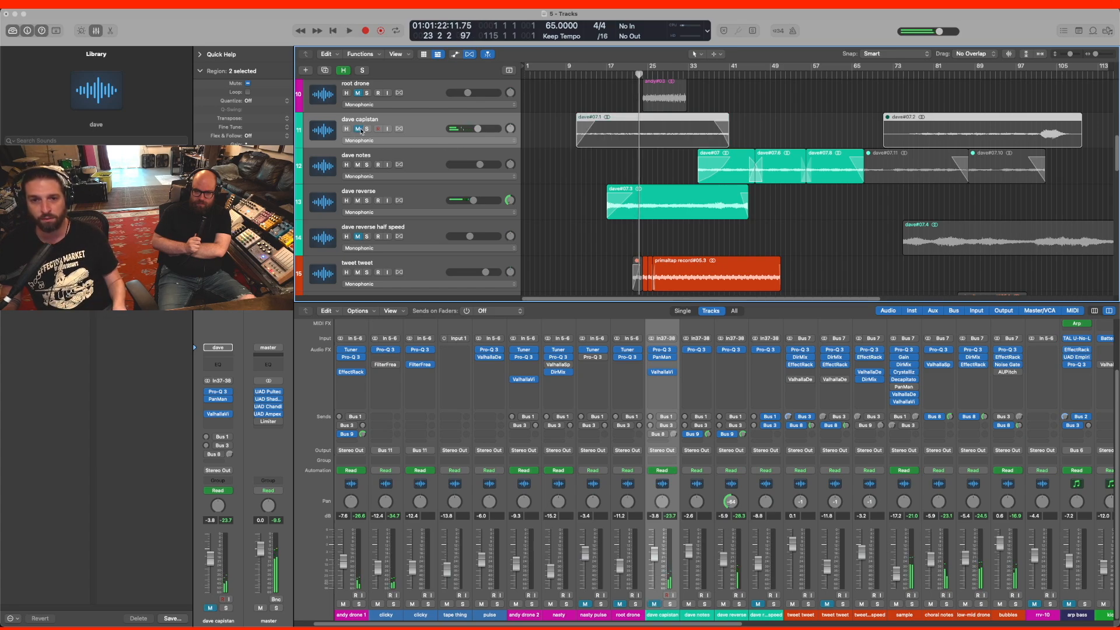
left_click(359, 129)
- Solo dave notes and listen to it from about bar 41 to bar 54
left_click(367, 165)
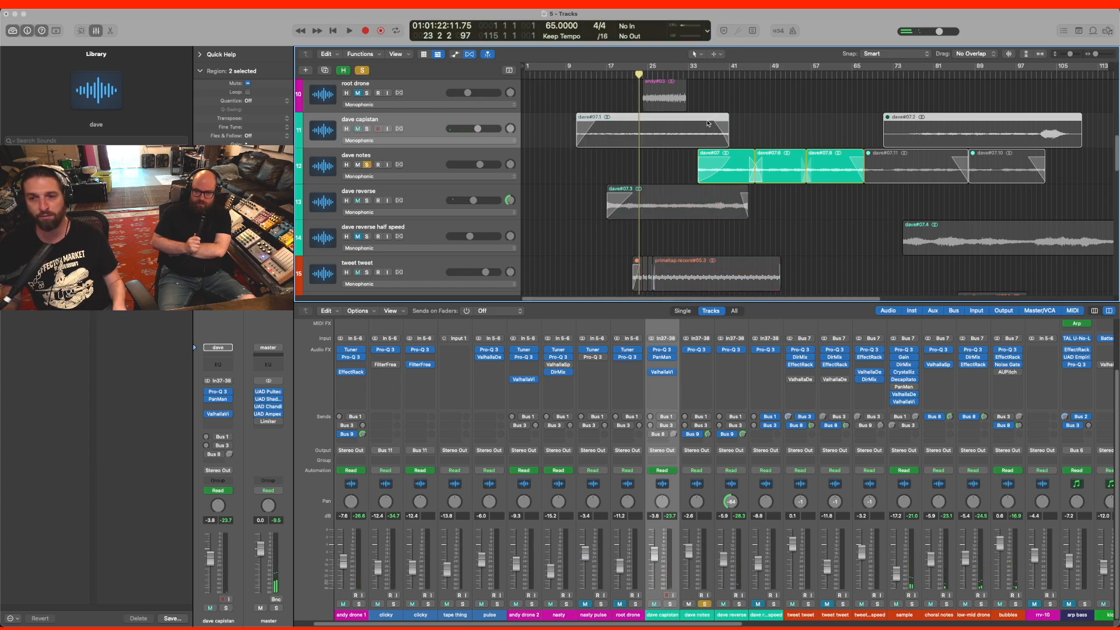
left_click(729, 75)
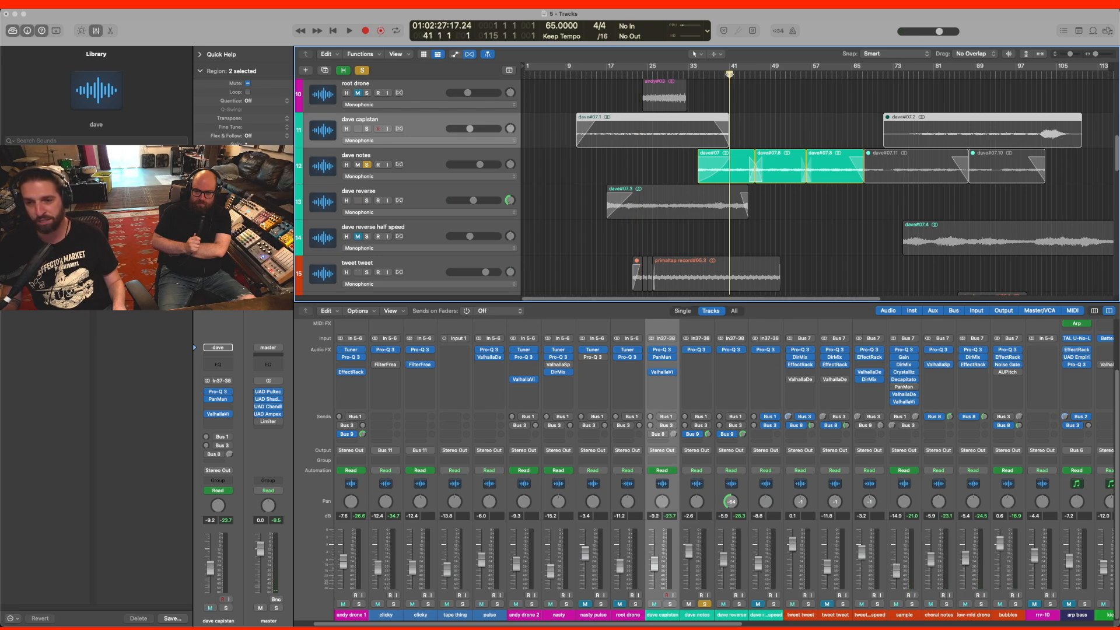
key("space")
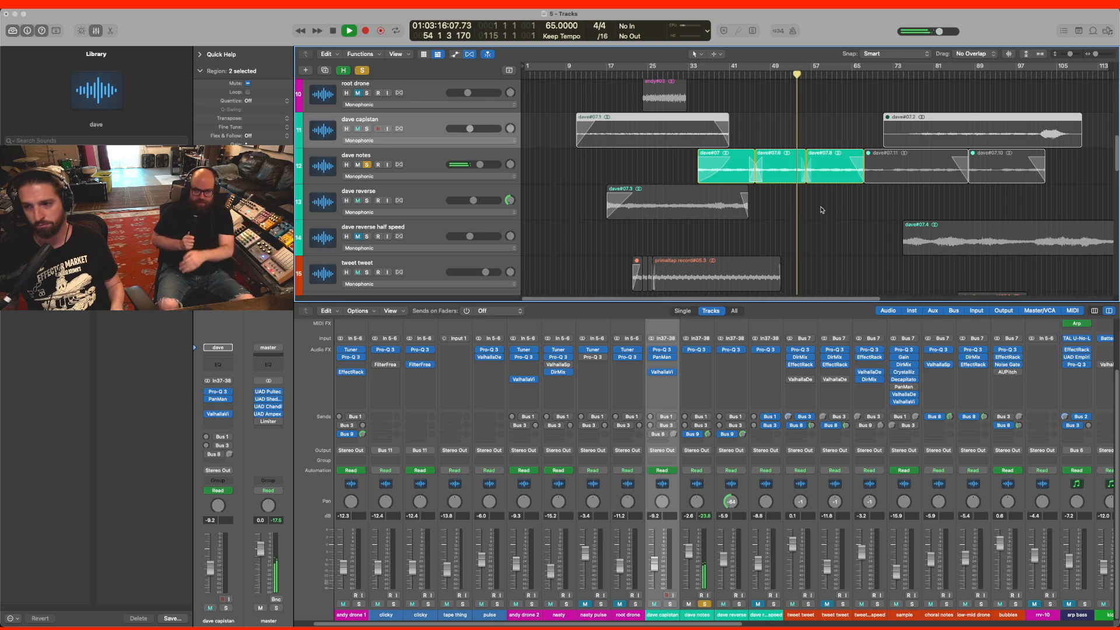
key("space")
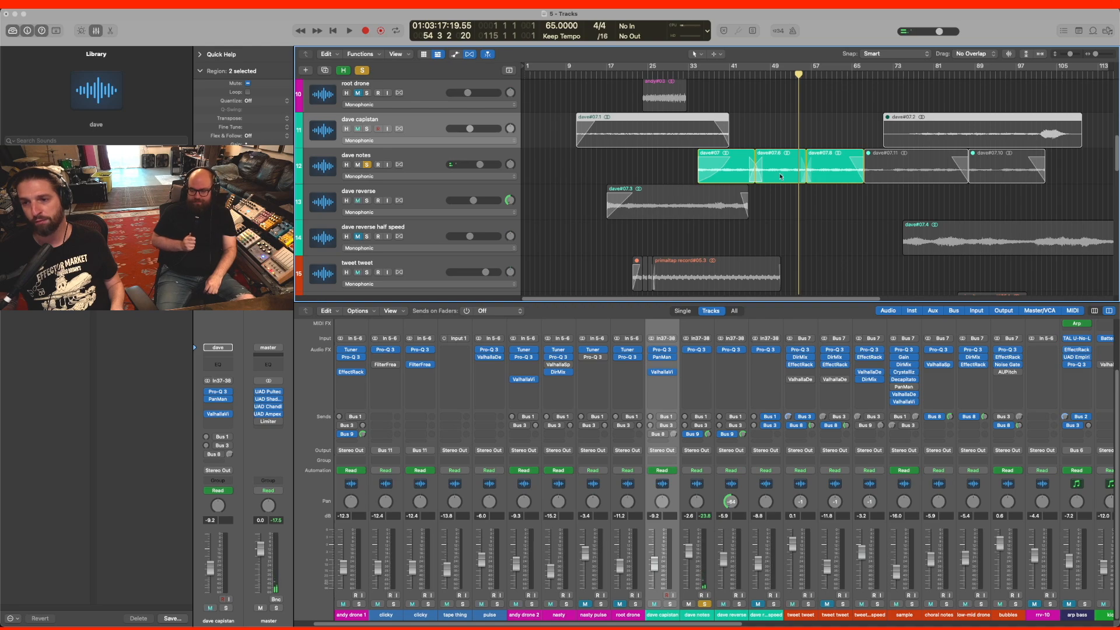
- Move the playhead to bar 56, back to bar 42, and on to bar 46 in dave notes, deselecting the dave capistan regions
mouse_move(798, 88)
left_mouse_down()
mouse_move(758, 87)
mouse_move(806, 89)
left_mouse_up()
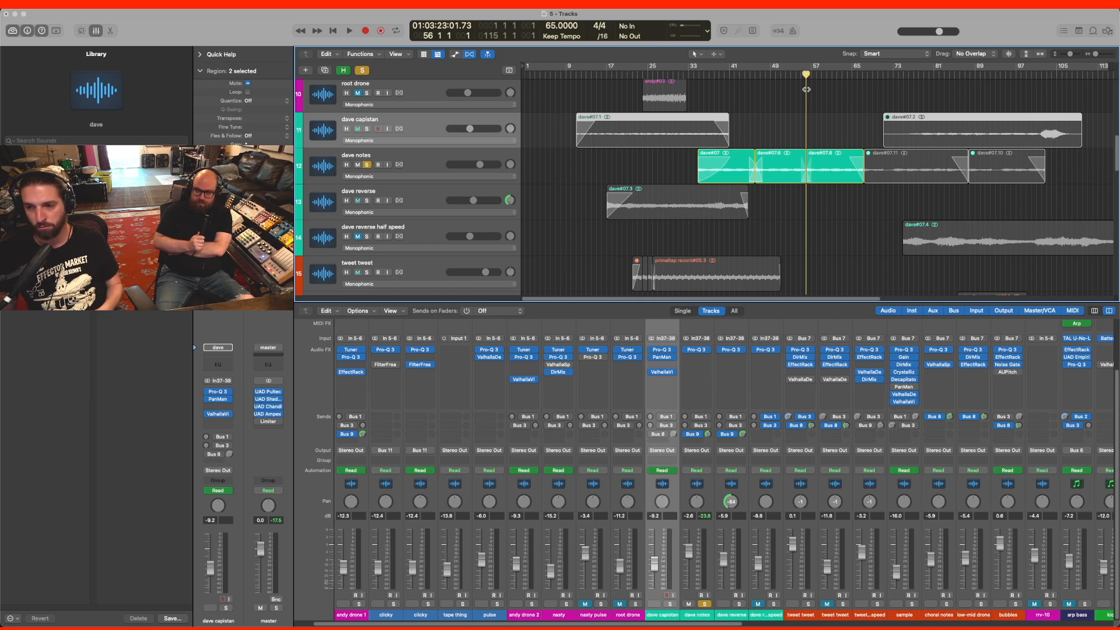
left_click_drag(806, 90, 733, 116)
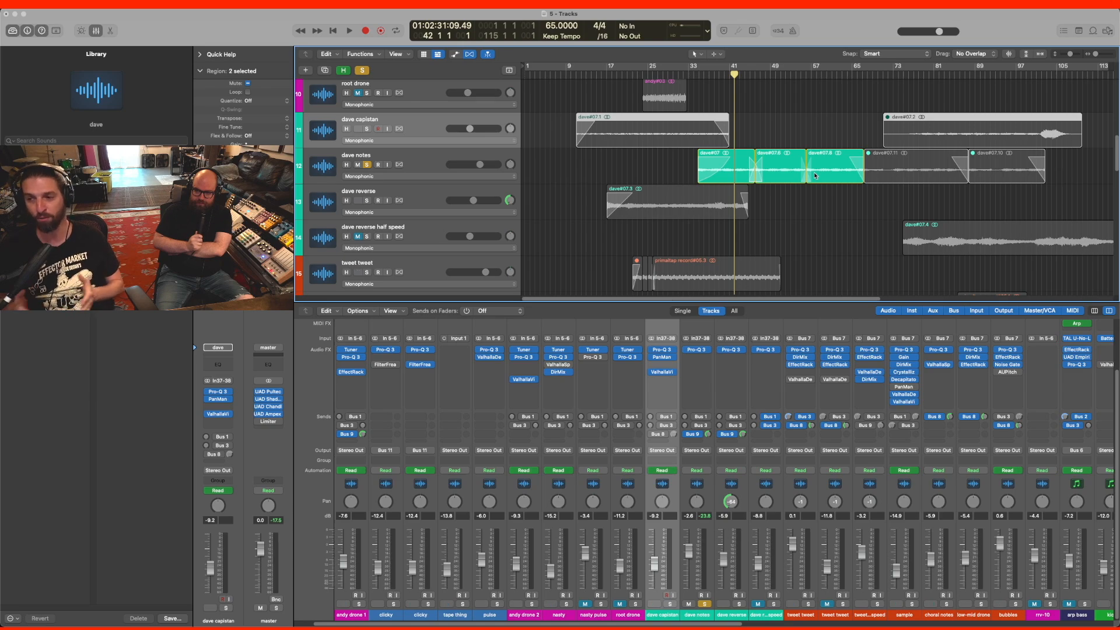
left_click(769, 136)
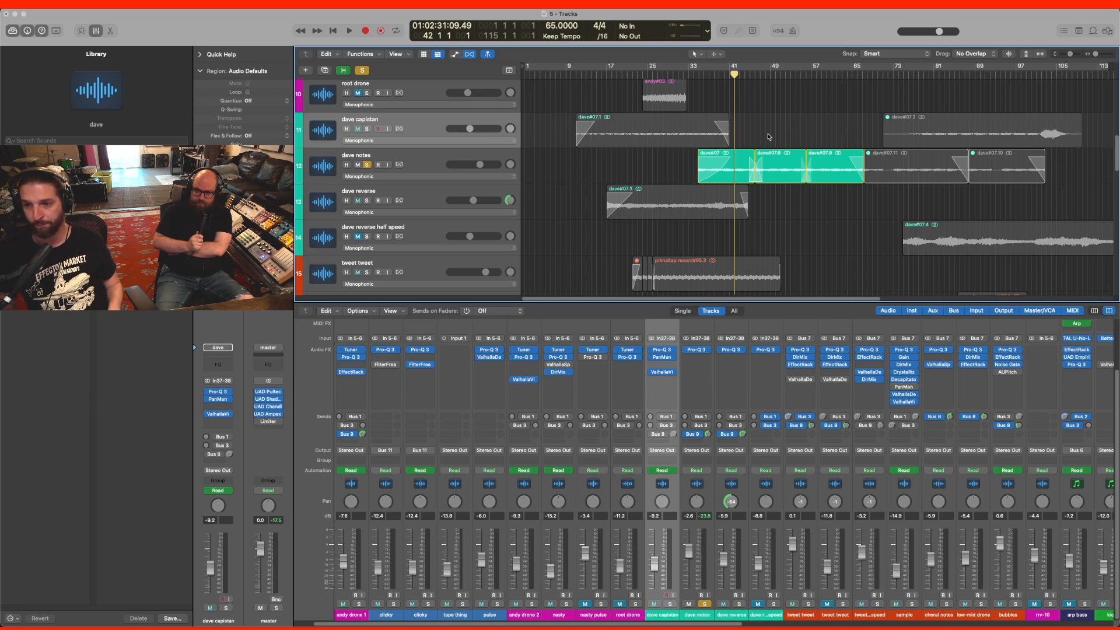
left_click(754, 75)
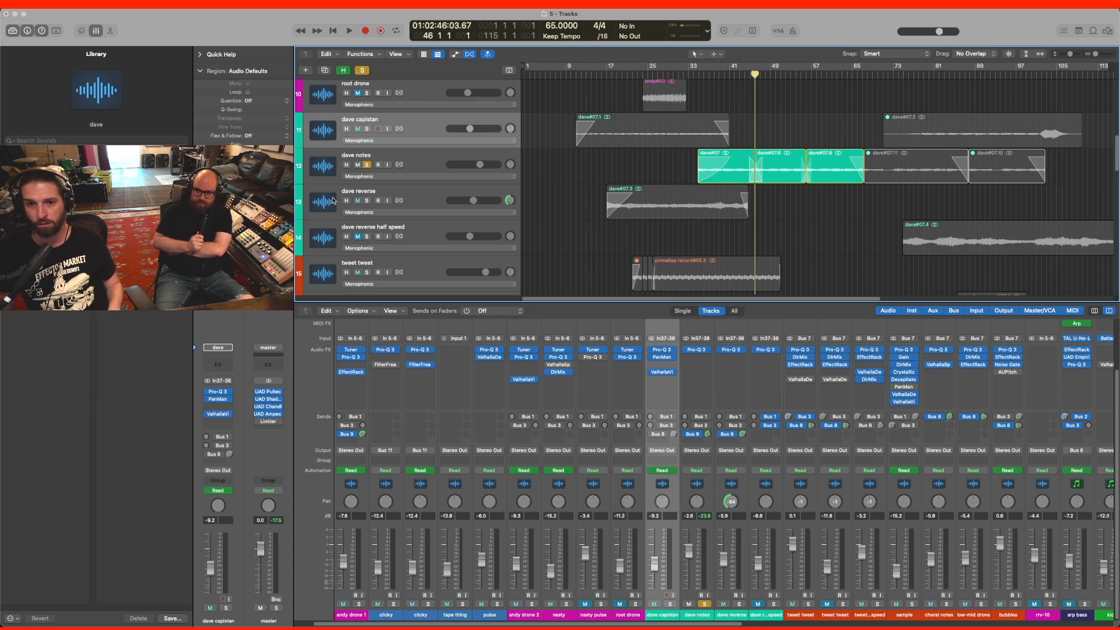
- Take dave notes out of solo, solo dave reverse, and play it from about bar 23
left_click(365, 165)
left_click(367, 200)
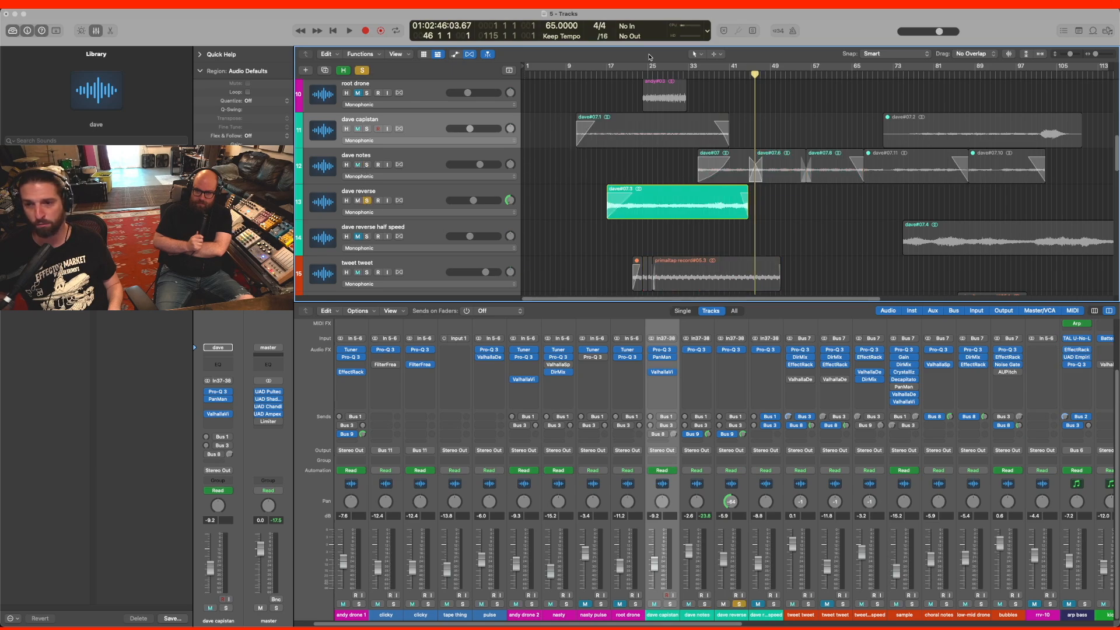
left_click(638, 75)
key("space")
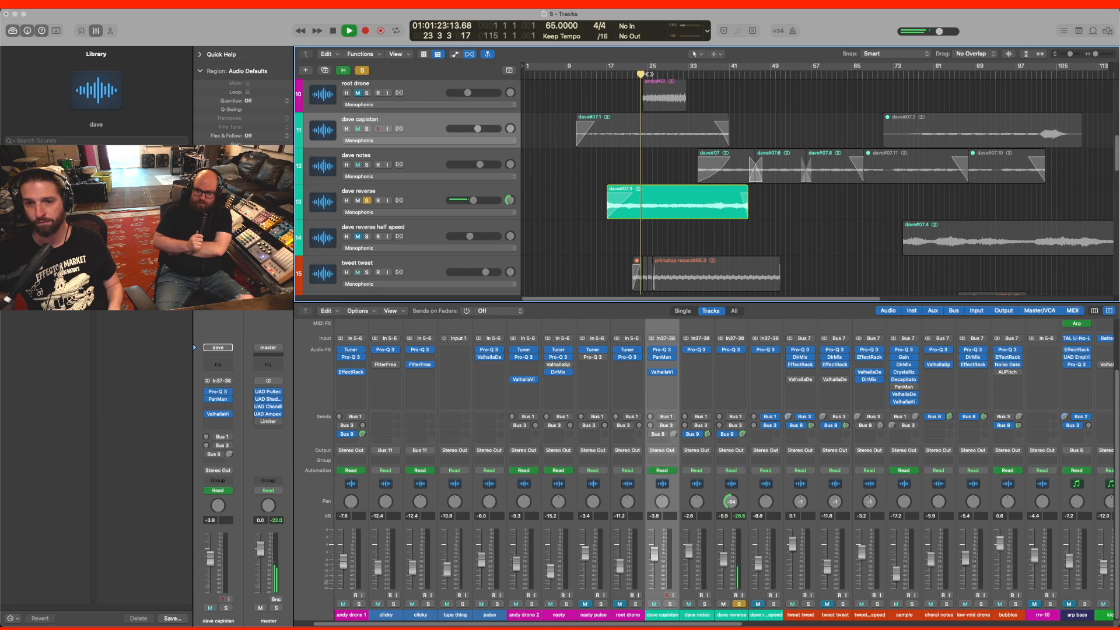
- Select the dave reverse track, open its Pro-Q 3 to examine the EQ curve, and close the window
left_click(425, 194)
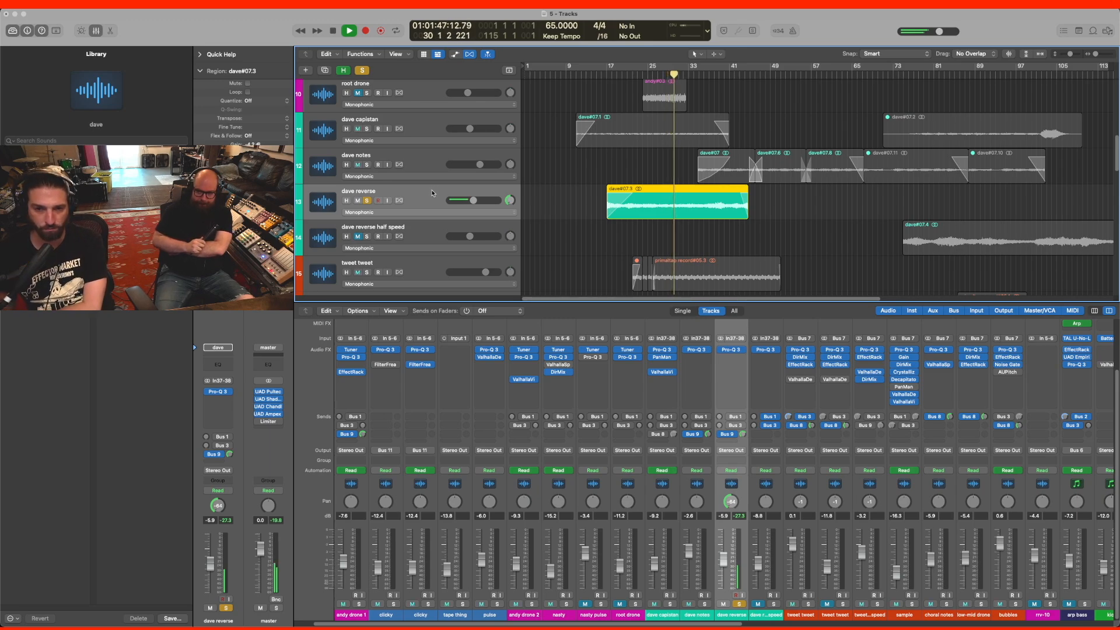
left_click(220, 392)
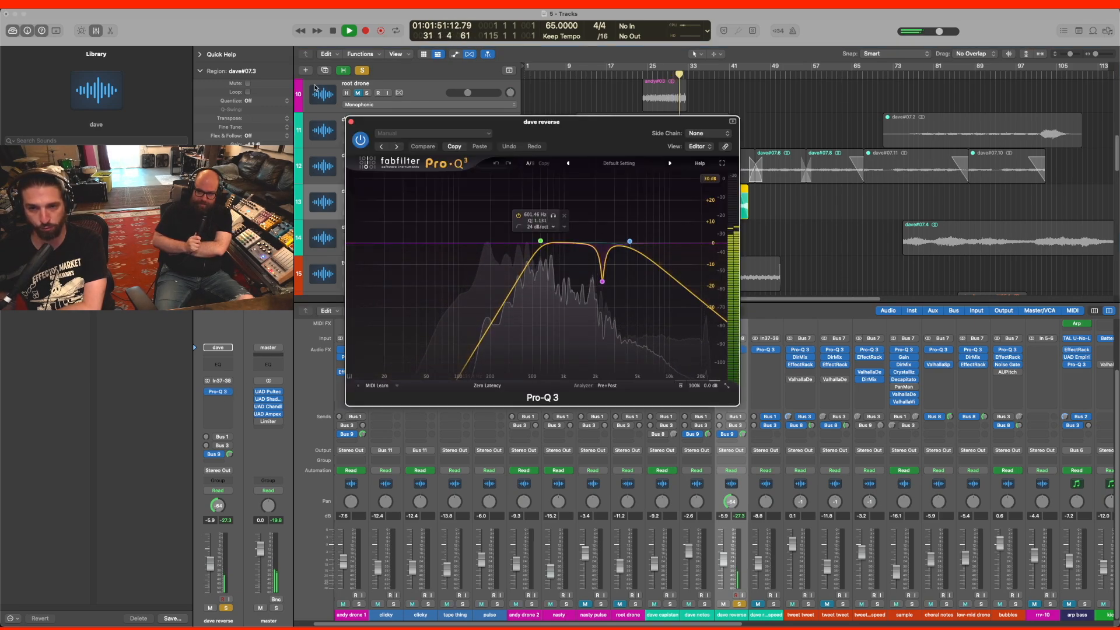
left_click(351, 121)
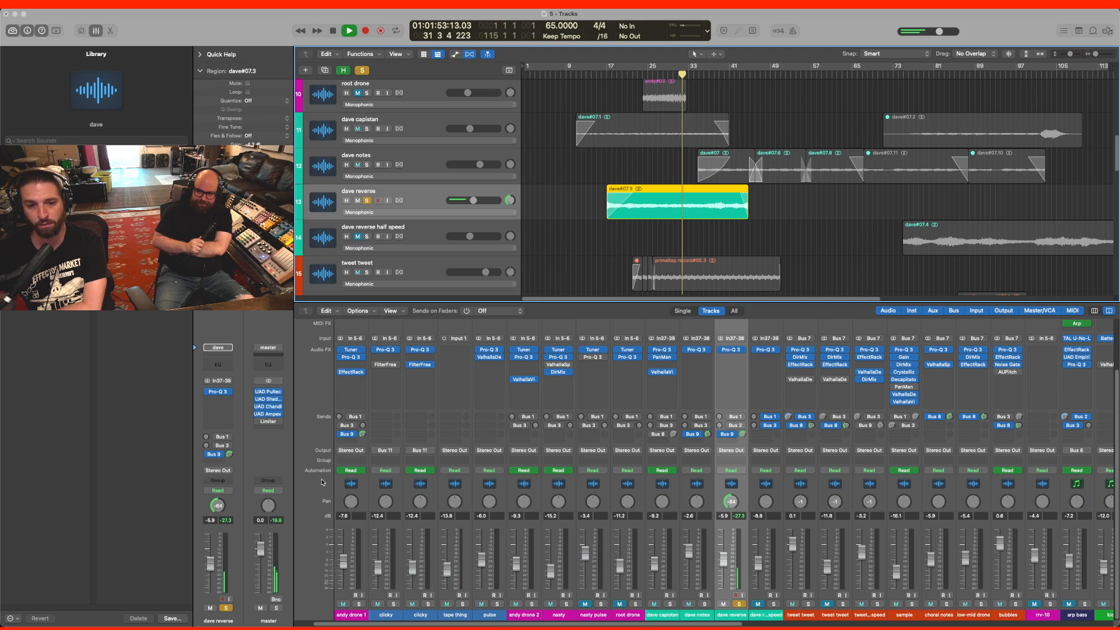
- Follow the dave reverse send on Bus 9 to Aux 5, select that channel, and open its Direction Mixer
left_click(208, 455)
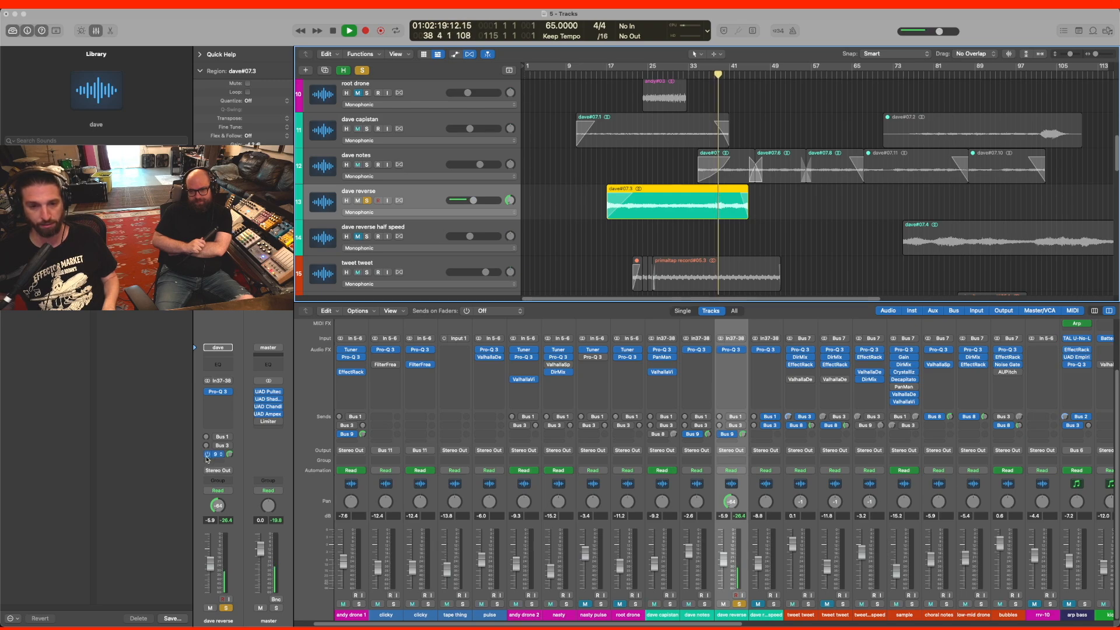
scroll(892, 500, "right", 5)
scroll(891, 500, "right", 10)
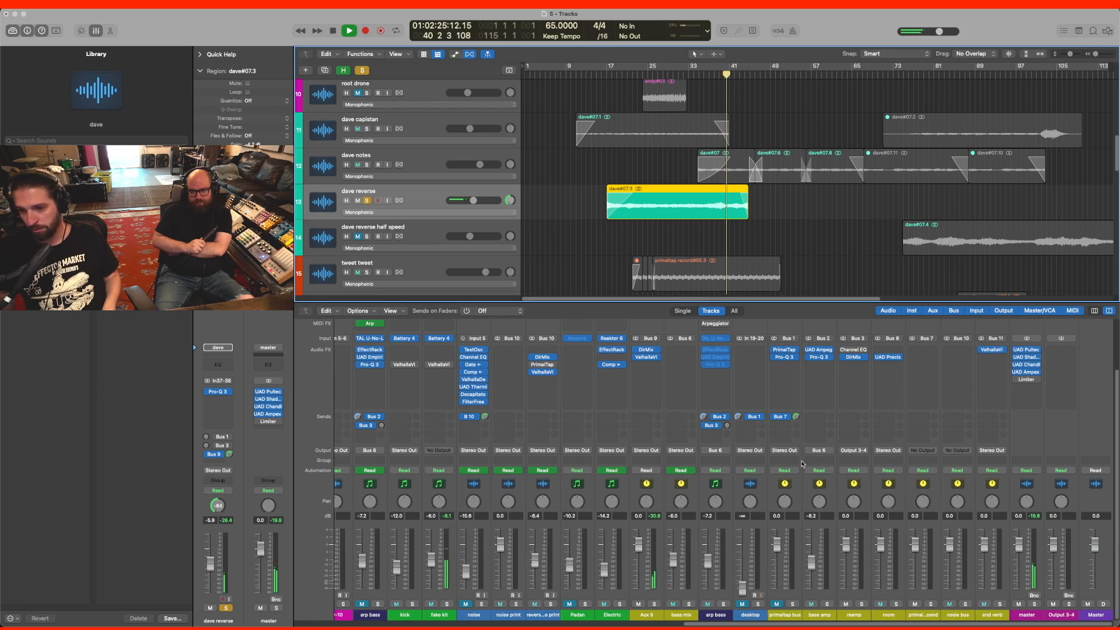
left_click(647, 616)
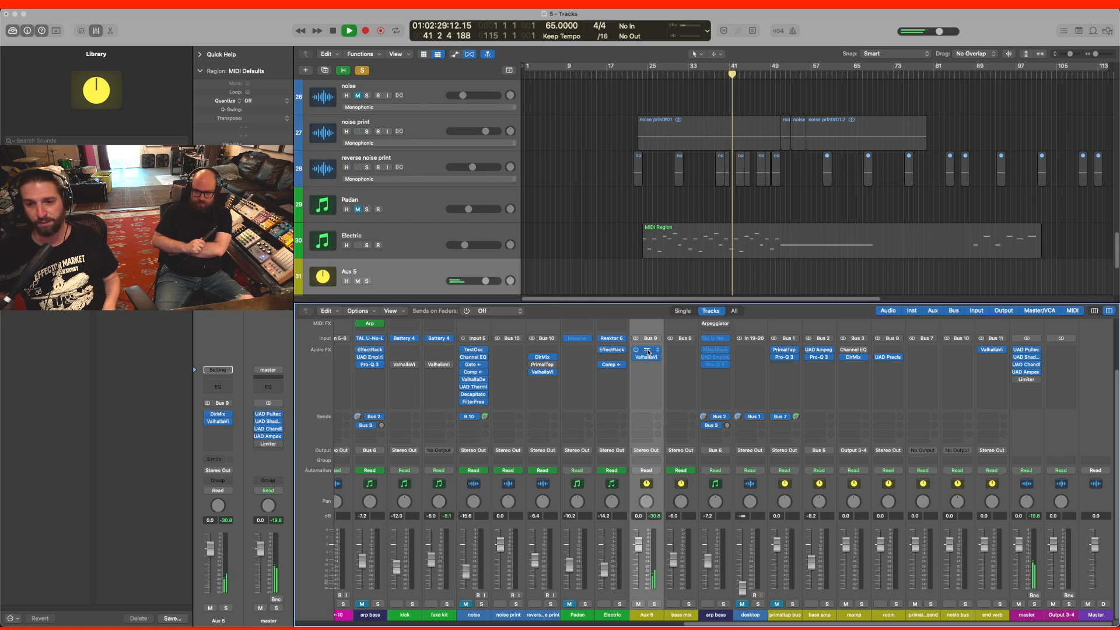
left_click(648, 352)
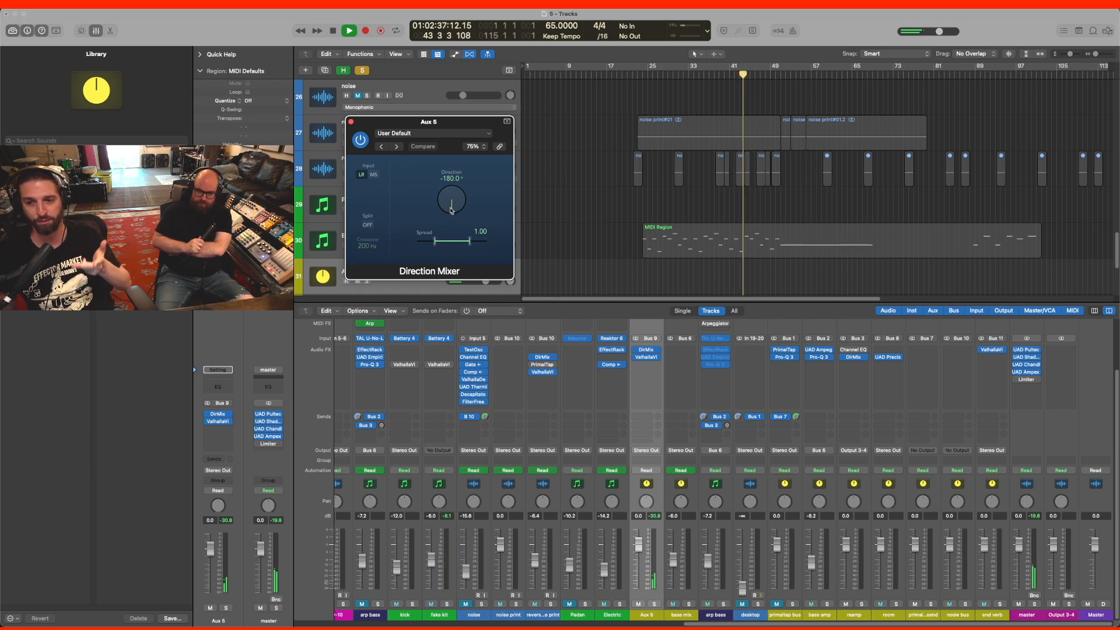
- Compare Aux 5 with its Valhalla reverb bypassed and re-enabled, then continue playback from about bar 29
key("space")
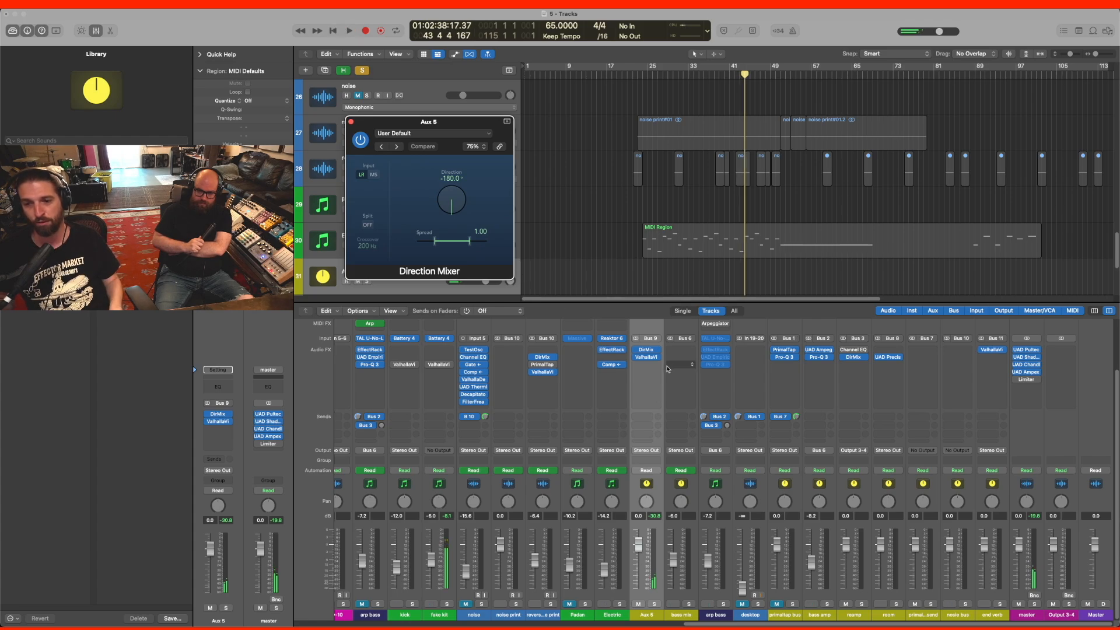
left_click(636, 359)
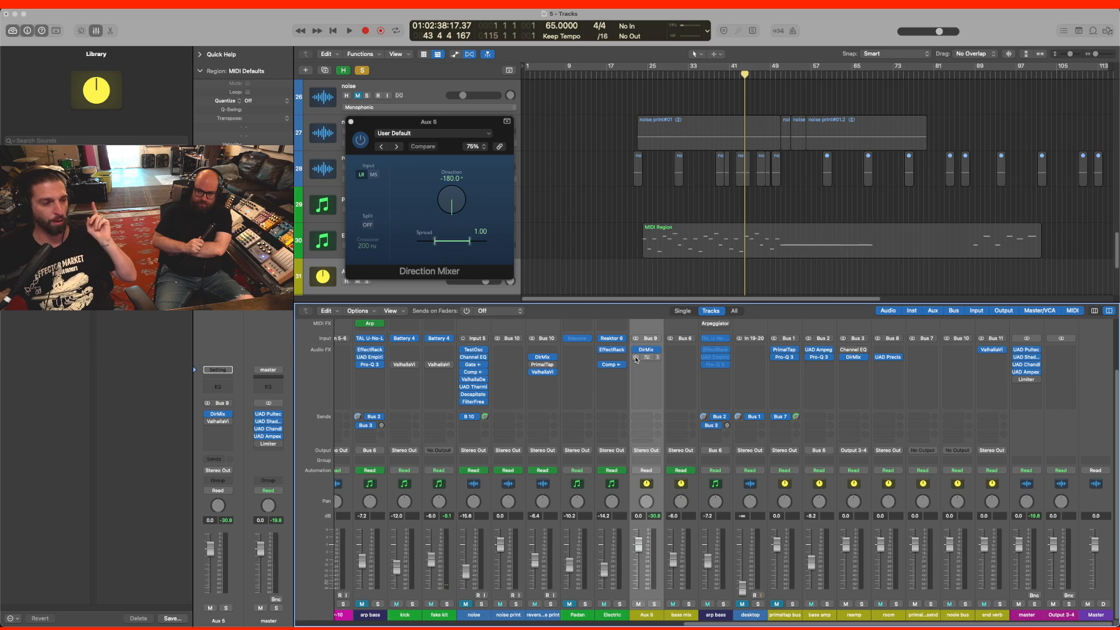
key("space")
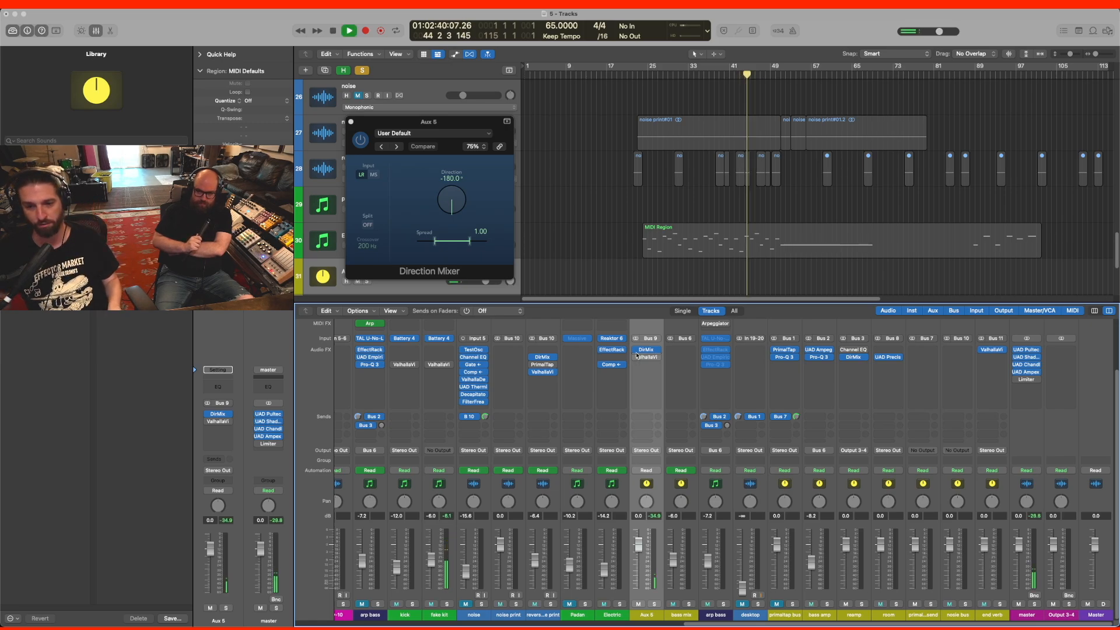
key("space")
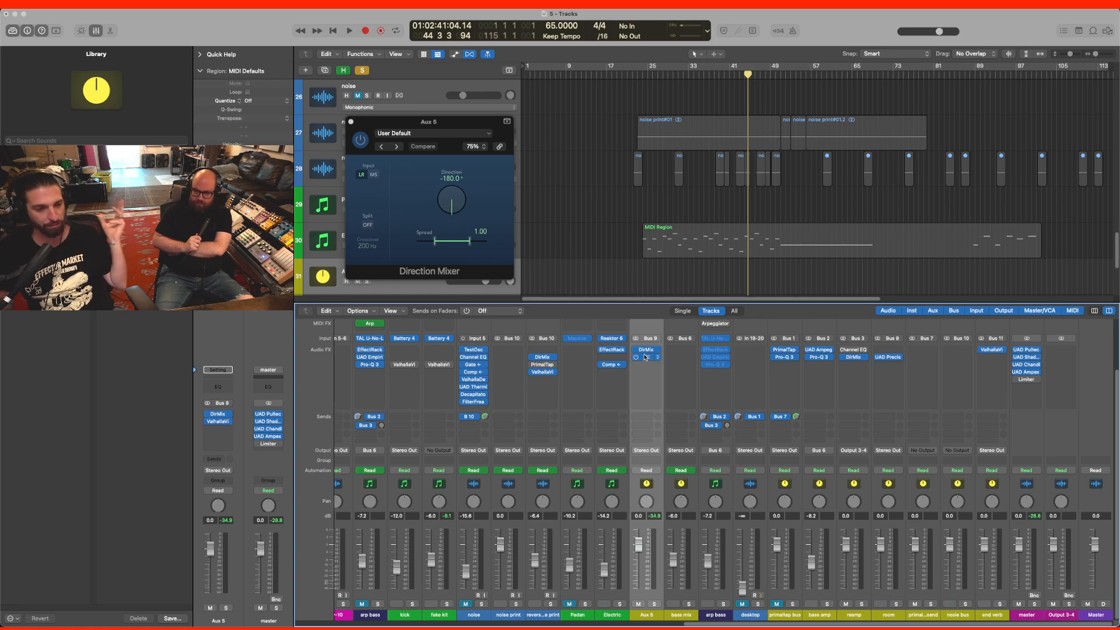
key("space")
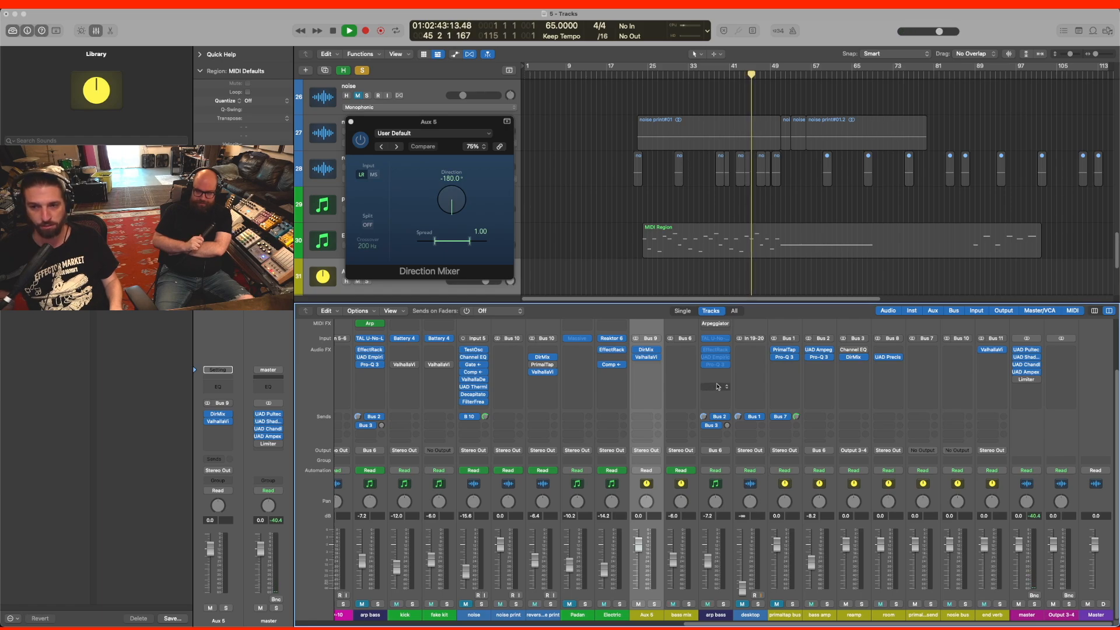
left_click(666, 74)
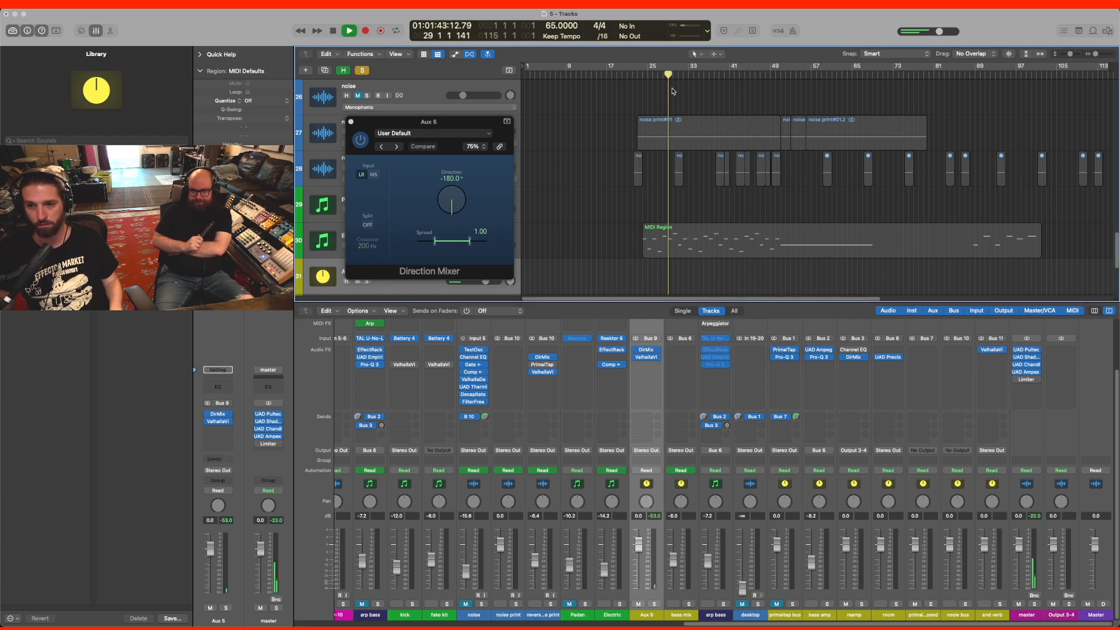
- Compare Aux 5 in solo against the full mix, stop playback, and close the Direction Mixer
scroll(700, 150, "up", 10)
scroll(702, 152, "down", 2)
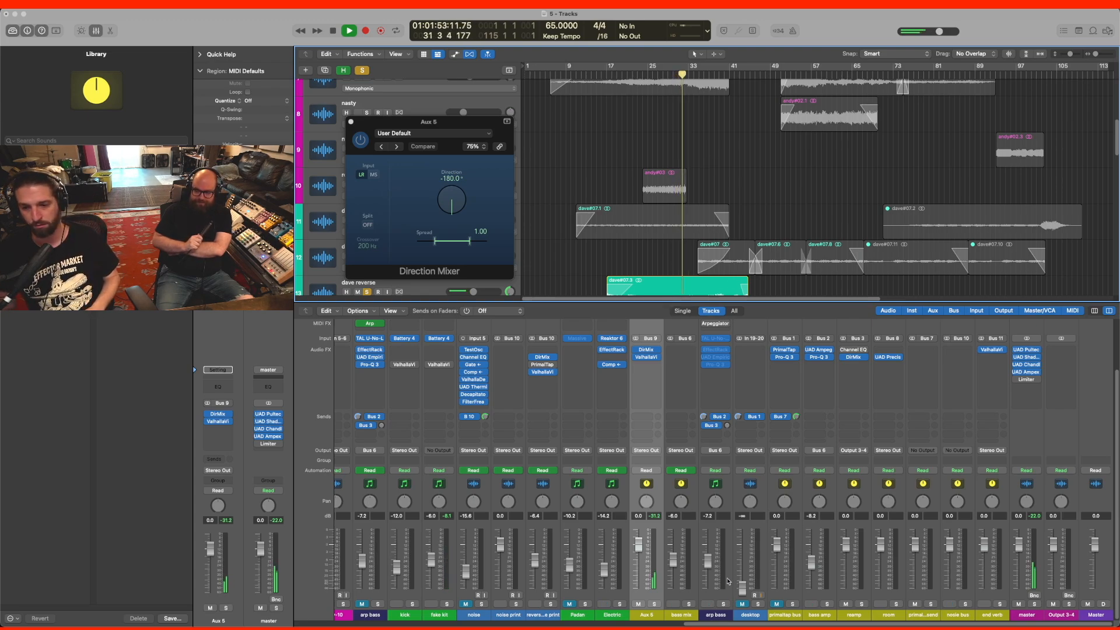
left_click(654, 603)
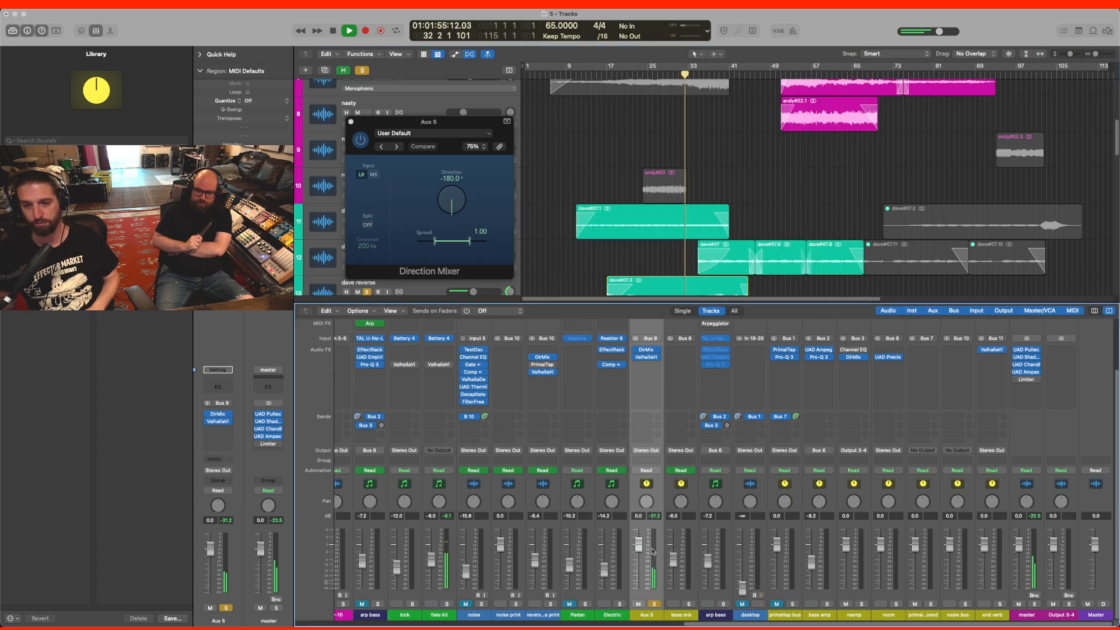
left_click(653, 604)
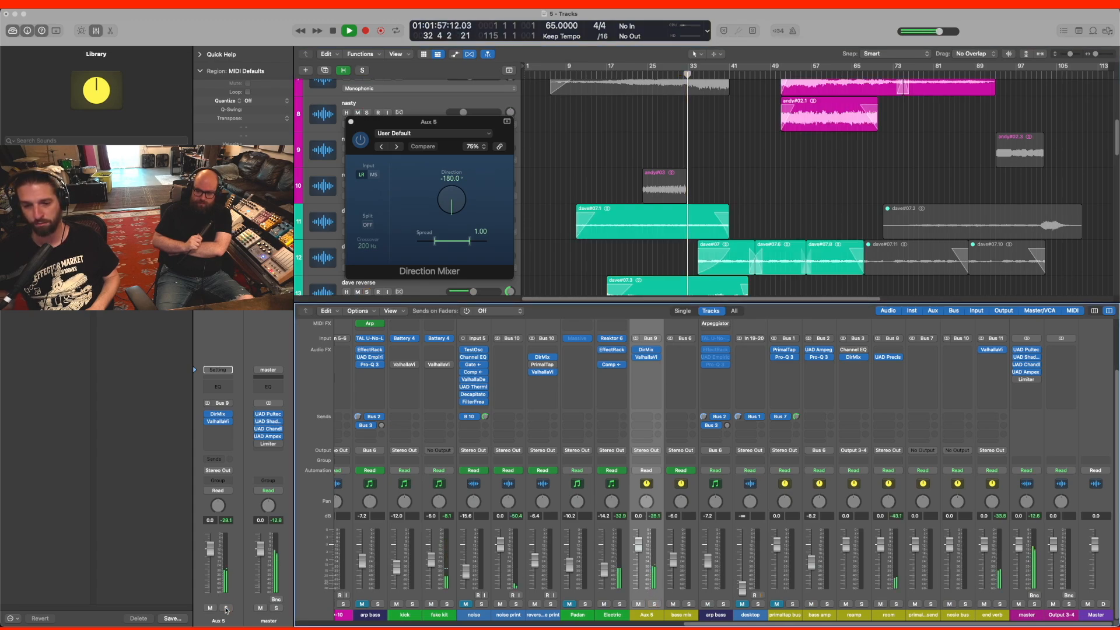
left_click(654, 604)
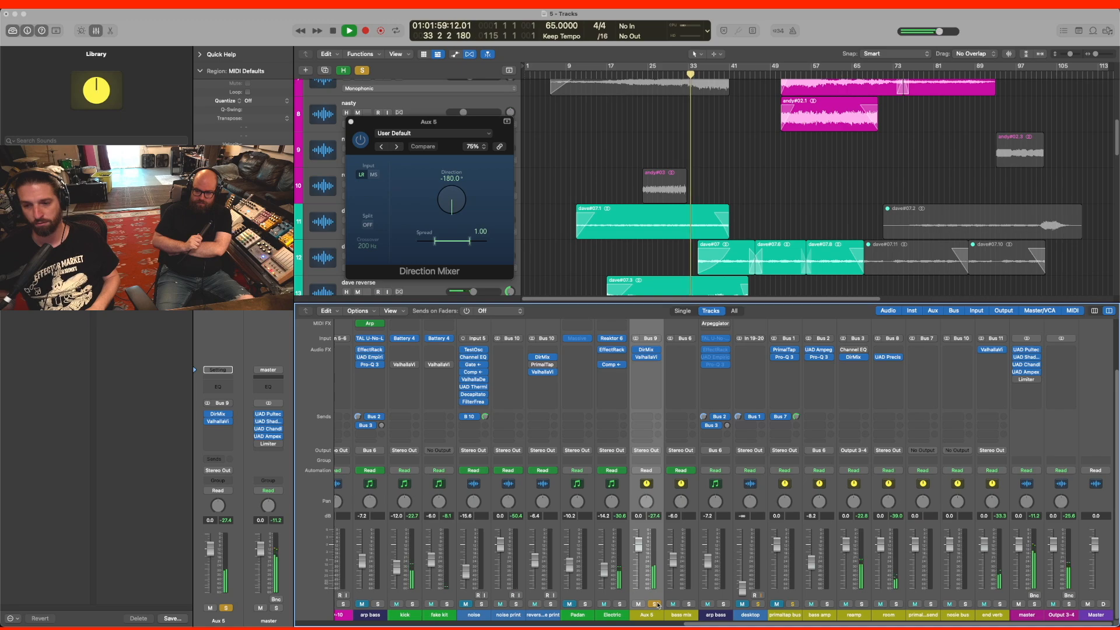
left_click(654, 604)
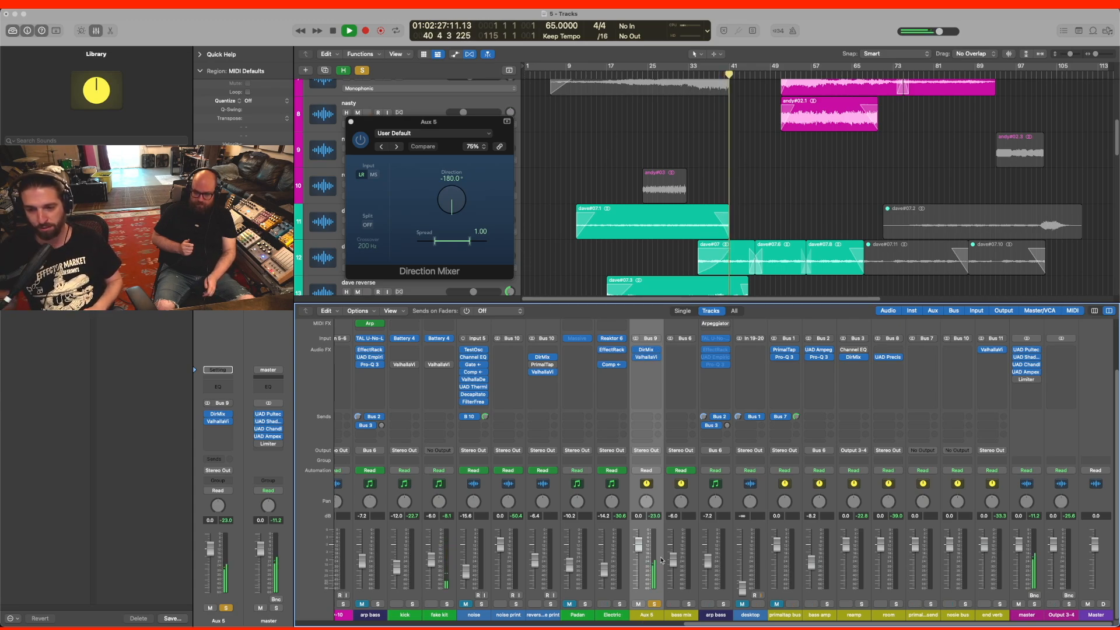
left_click(655, 605)
key("space")
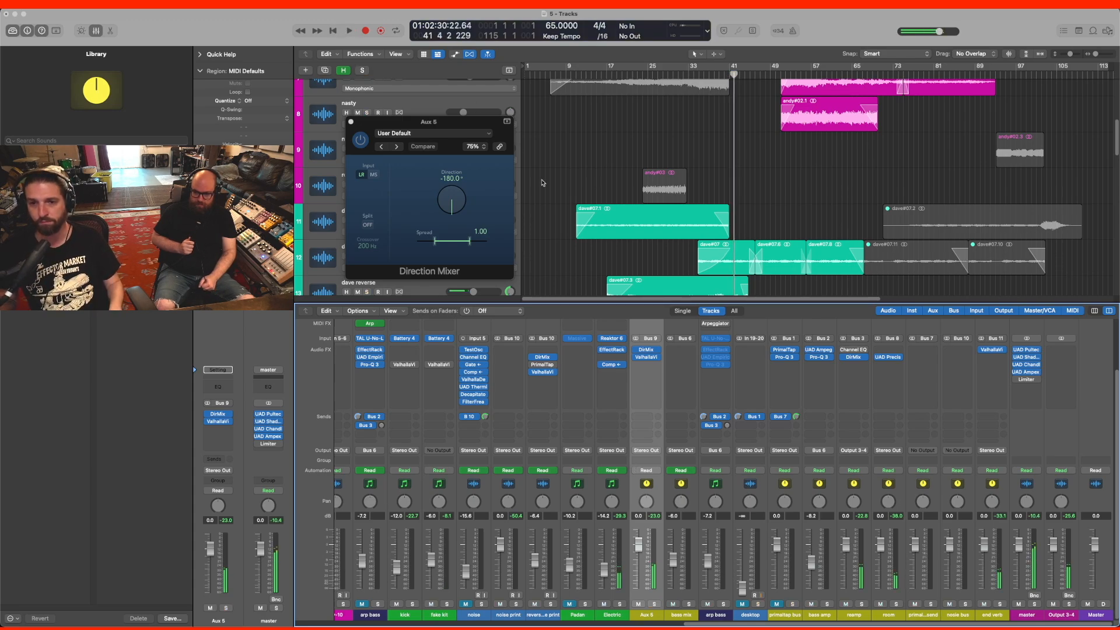
left_click(351, 121)
- Shrink the track heights and look over the arrangement's tracks from andy drone 1 down to Aux 5
scroll(583, 164, "down", 5)
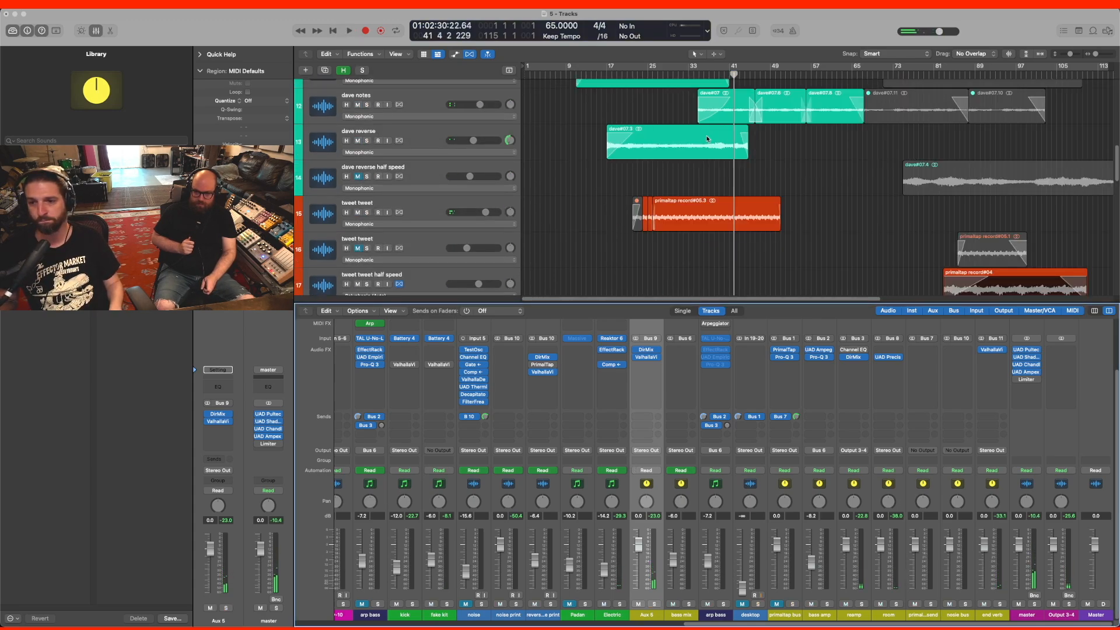
scroll(747, 178, "up", 5)
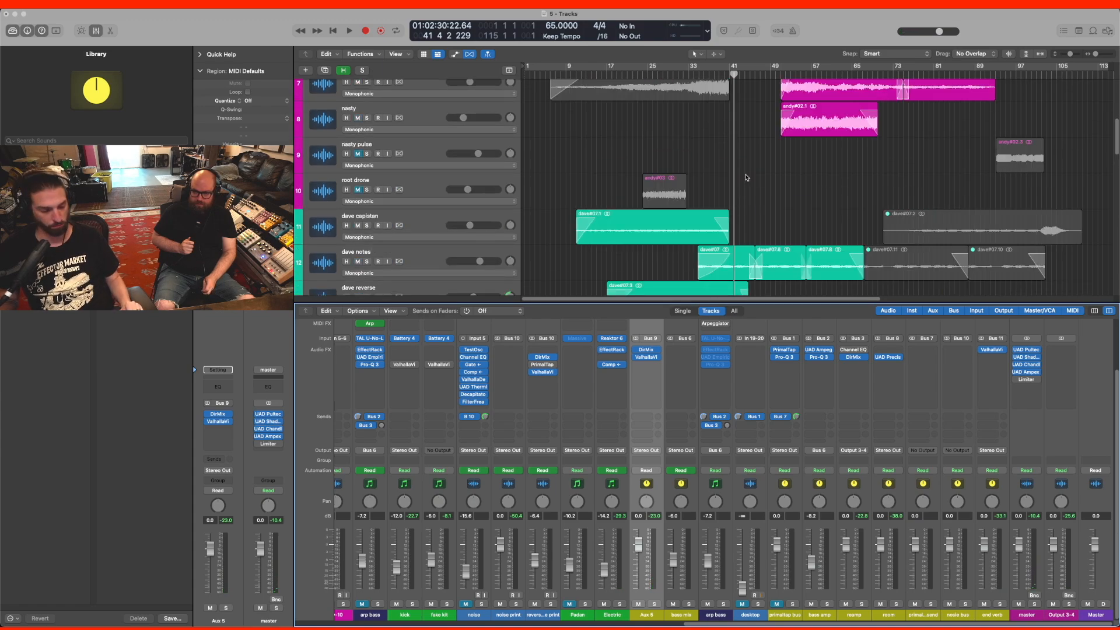
scroll(748, 178, "down", 5)
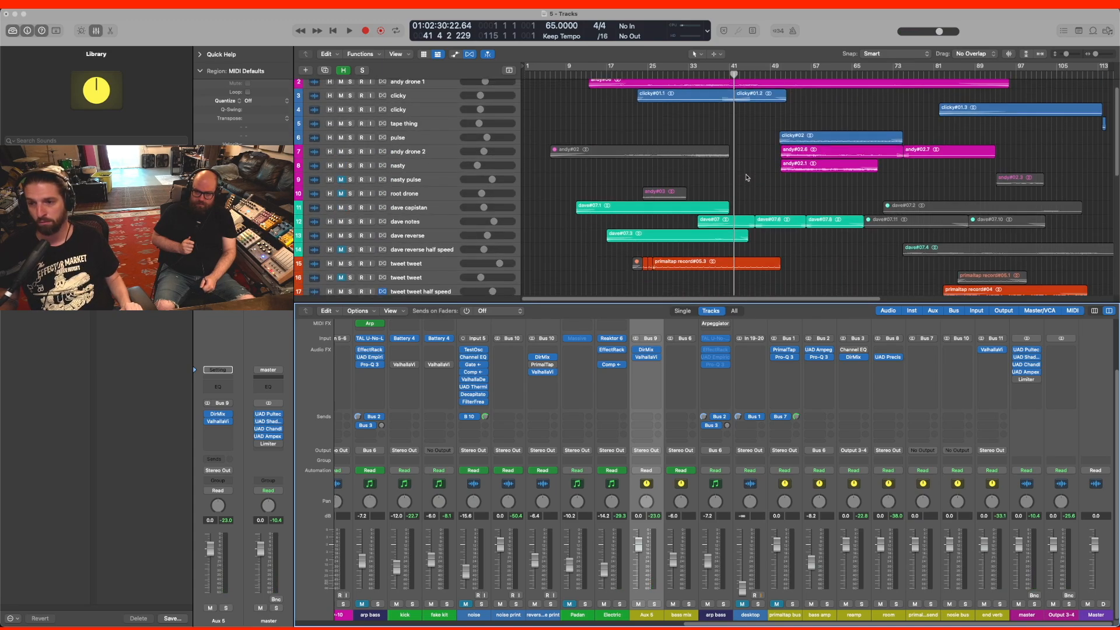
scroll(747, 178, "down", 1)
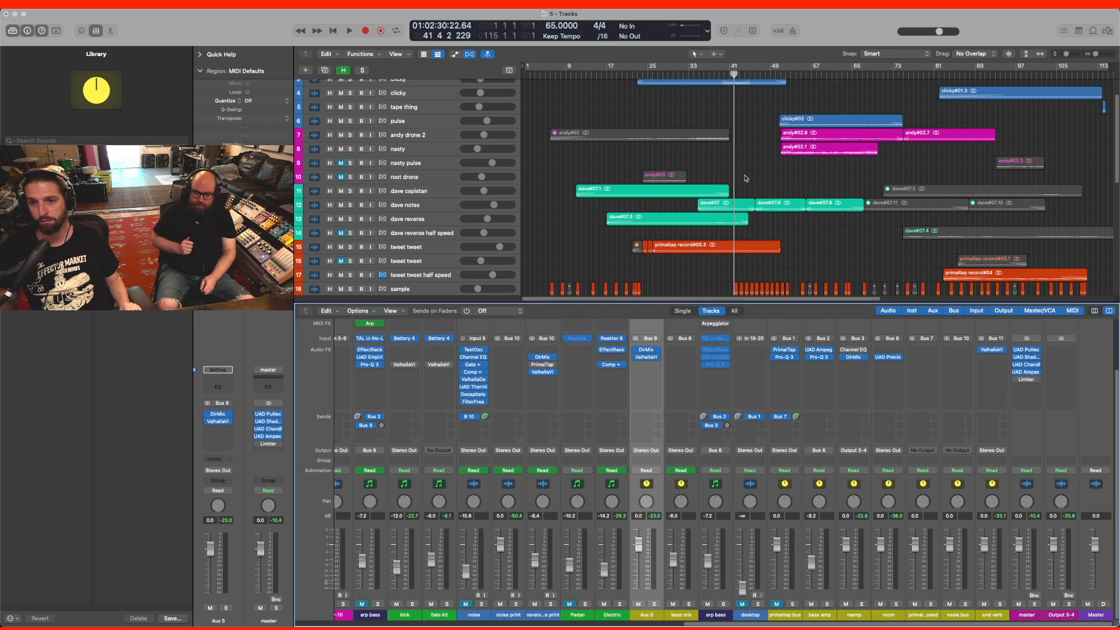
scroll(748, 177, "down", 1)
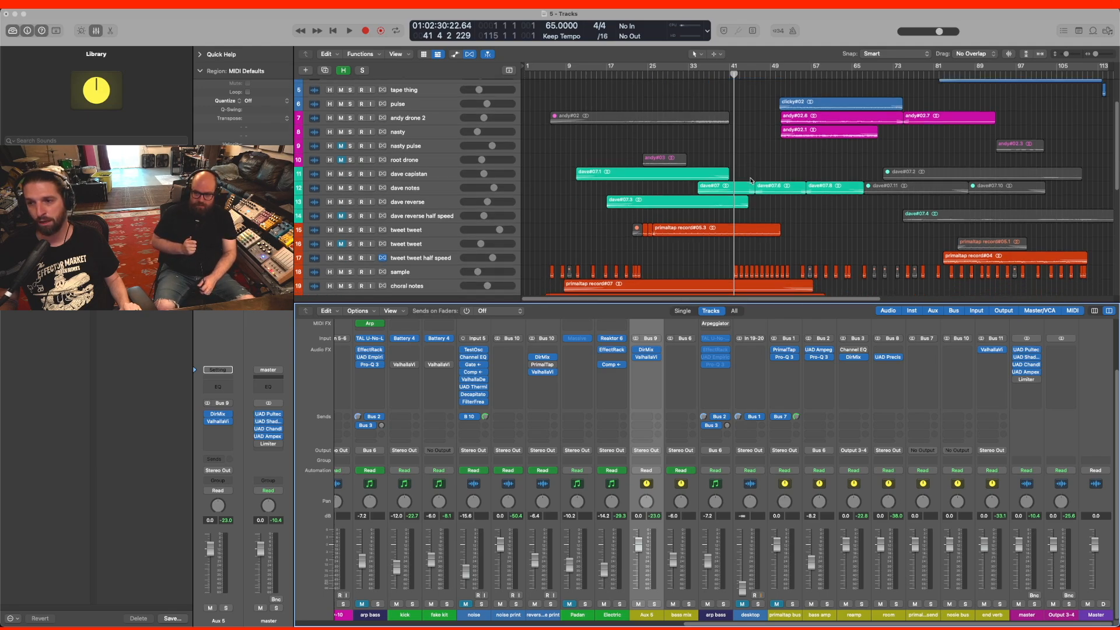
scroll(752, 177, "down", 1)
scroll(752, 180, "down", 6)
scroll(751, 181, "up", 6)
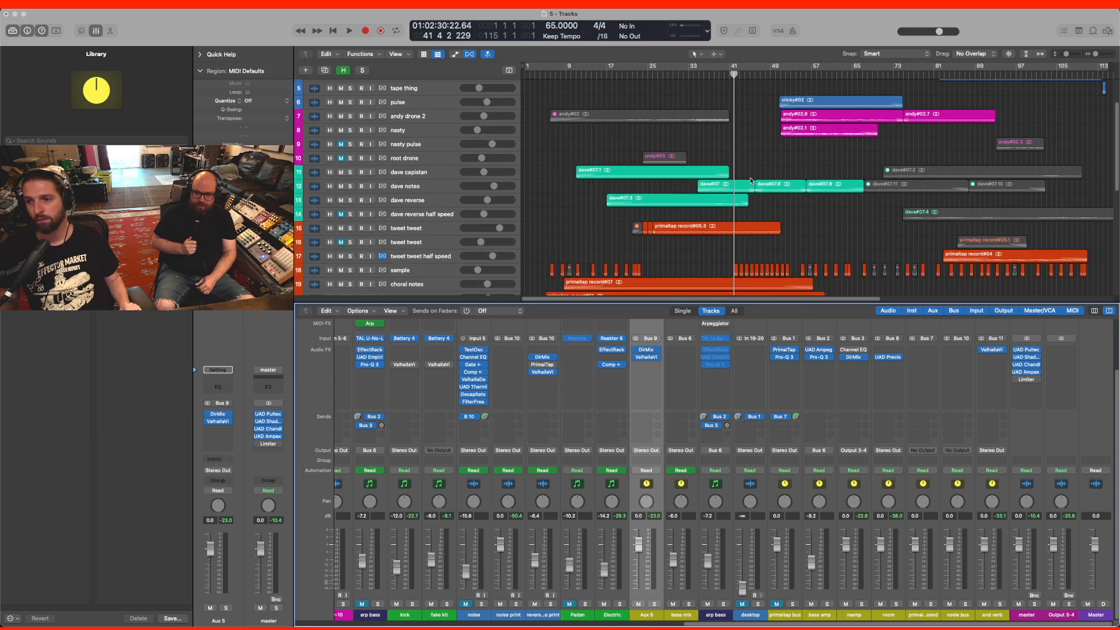
scroll(751, 181, "down", 10)
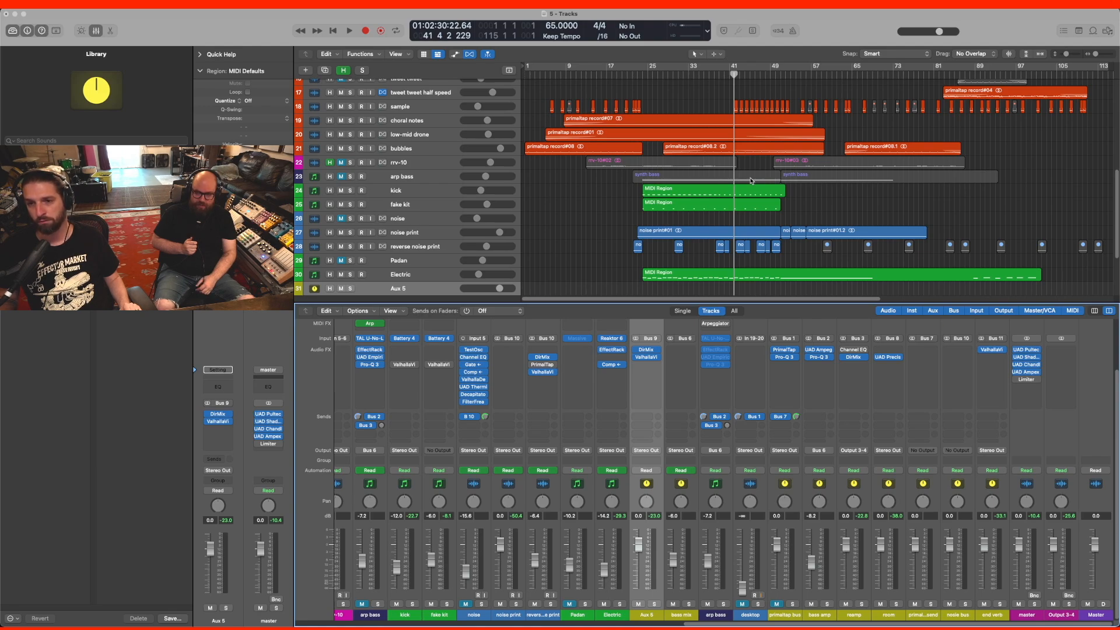
scroll(751, 181, "up", 8)
scroll(751, 181, "up", 6)
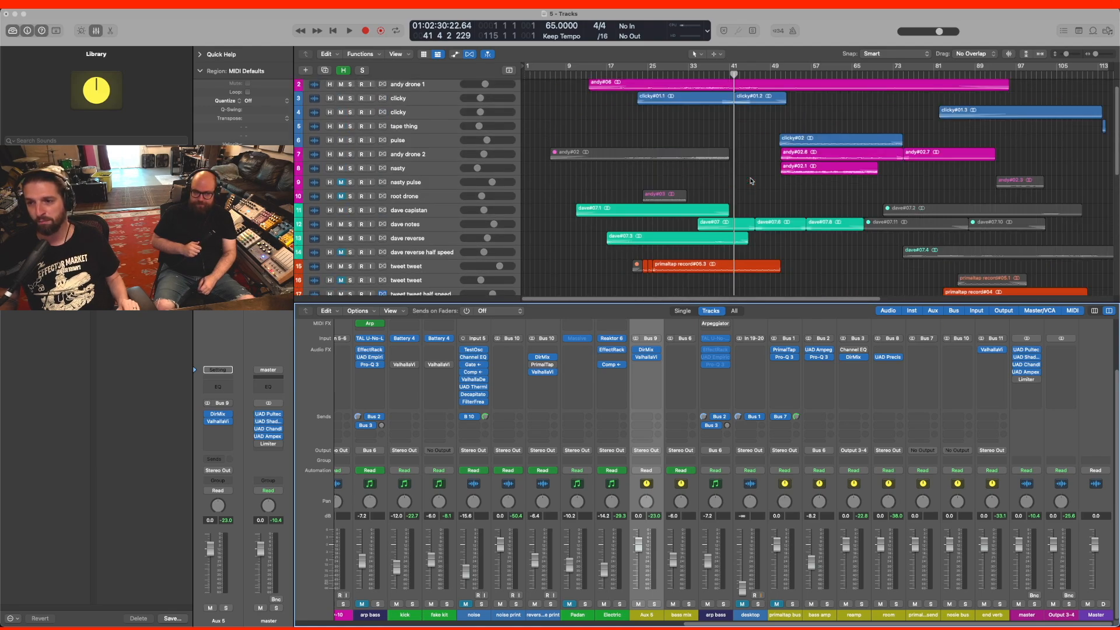
- Select andy drone 2, solo it, and play it from about bar 53
left_click(425, 154)
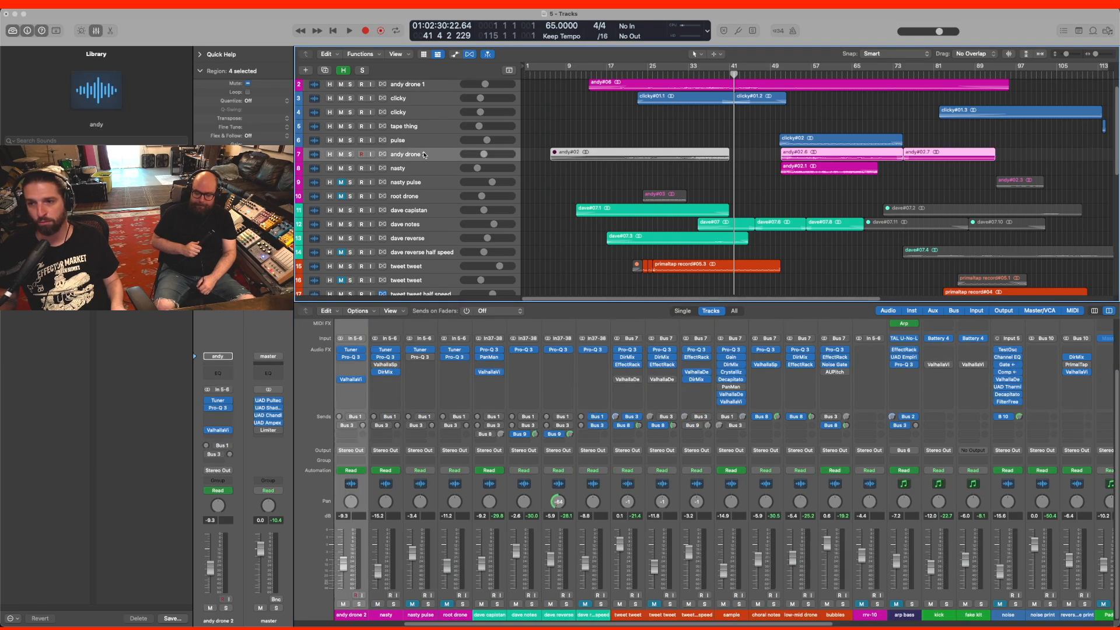
left_click(350, 155)
left_click(795, 74)
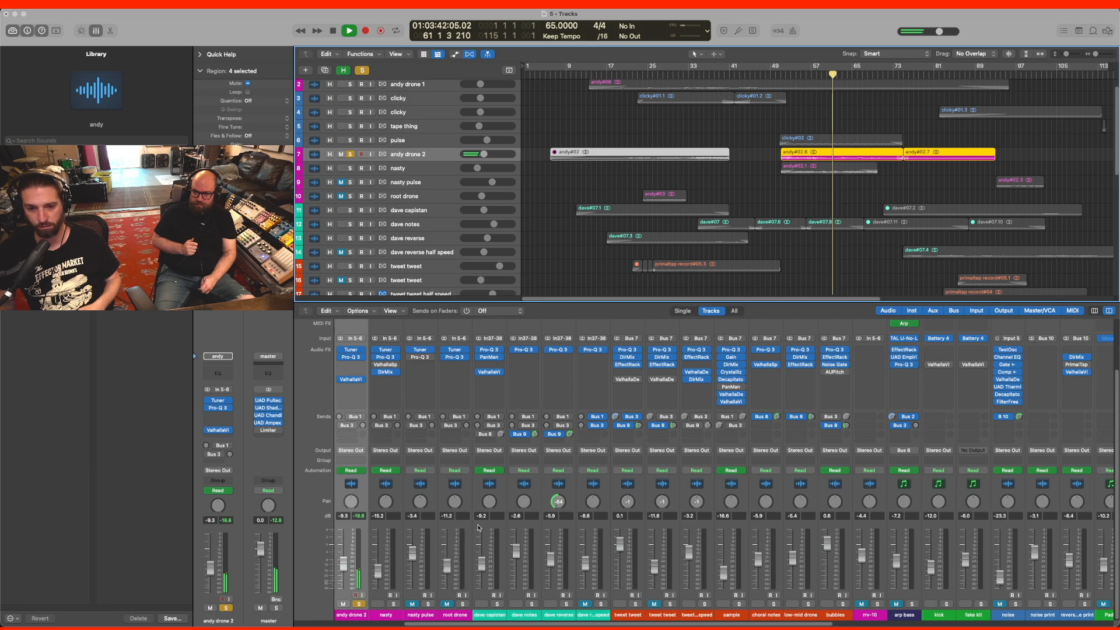
- Compare andy drone 2 with its Valhalla reverb bypassed and re-enabled, and examine the ValhallaVintageVerb settings before closing the plug-in
left_click(340, 379)
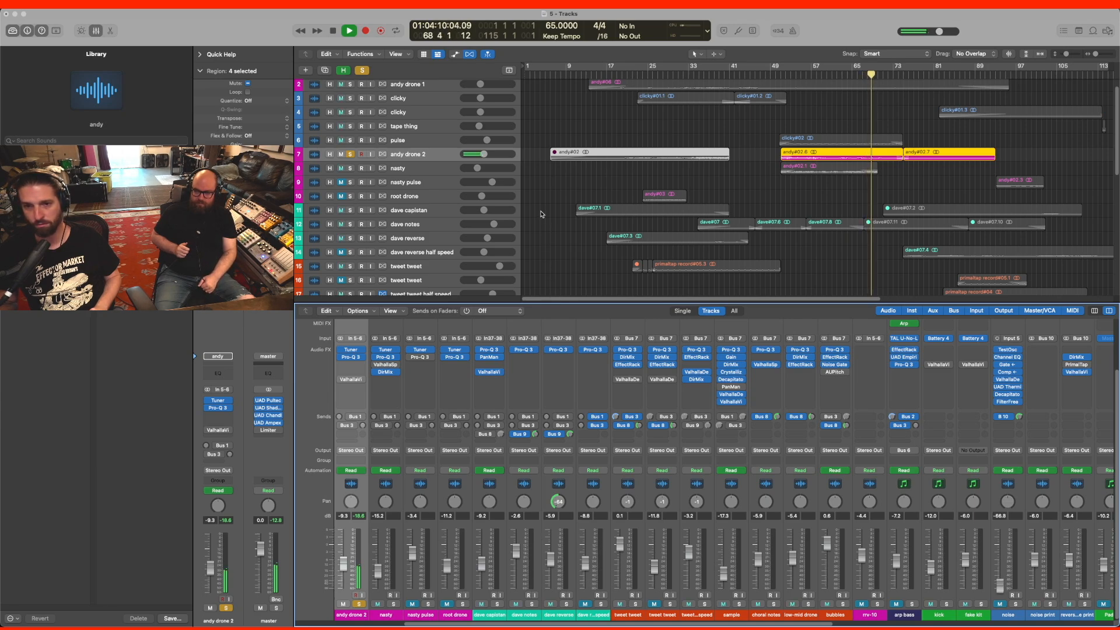
left_click(341, 380)
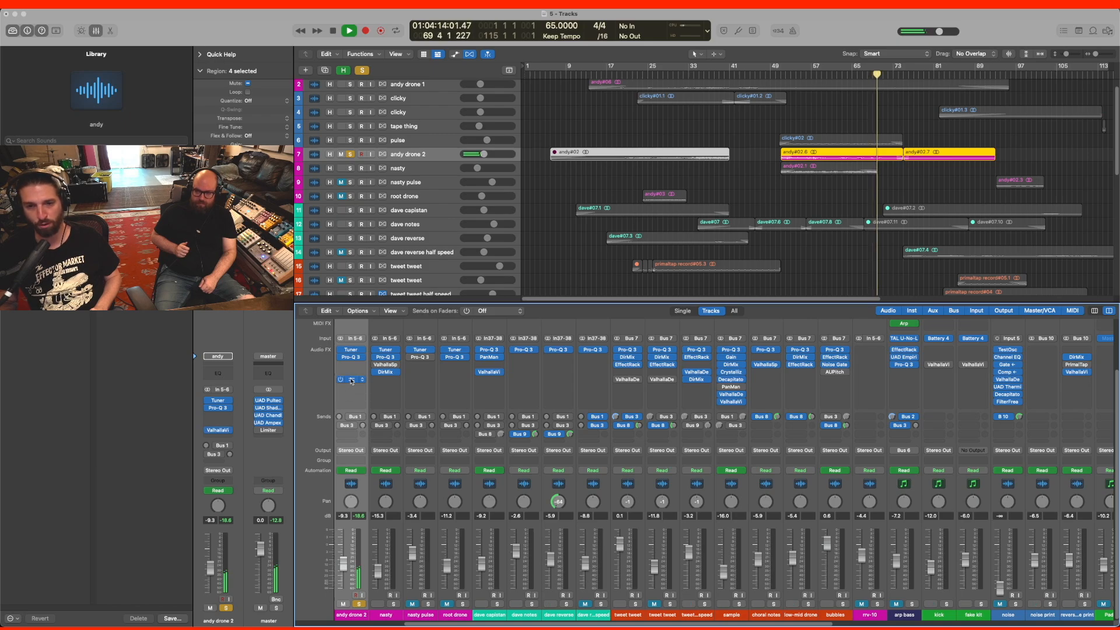
left_click(351, 380)
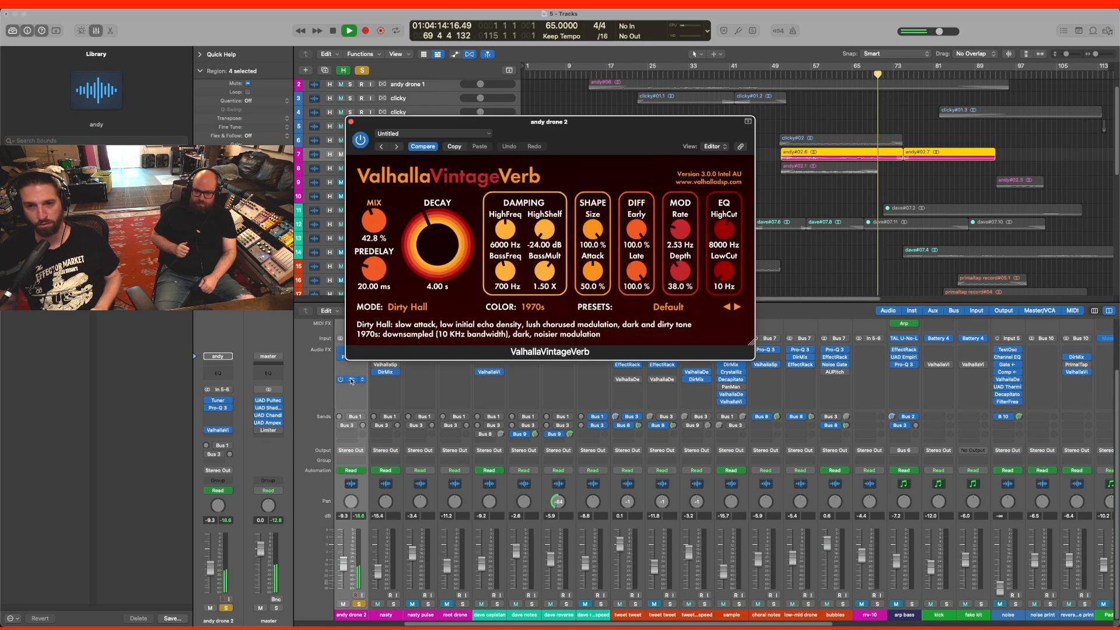
left_click(351, 121)
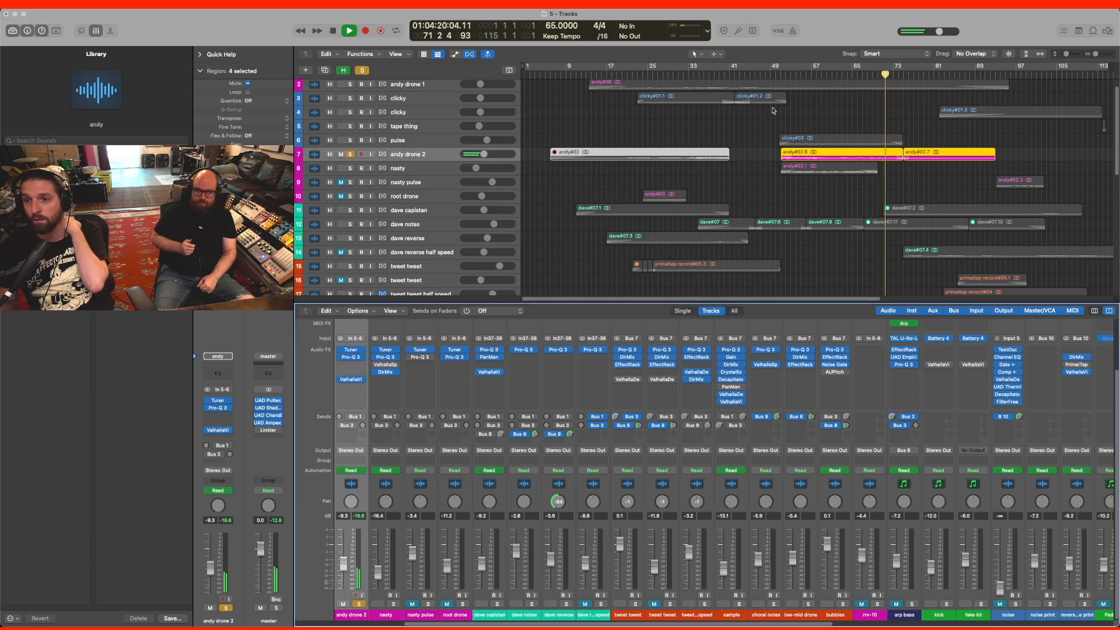
- Take andy drone 2 out of solo, then solo and select nasty and play it from about bar 55
key("s")
left_click(807, 75)
left_click(350, 168)
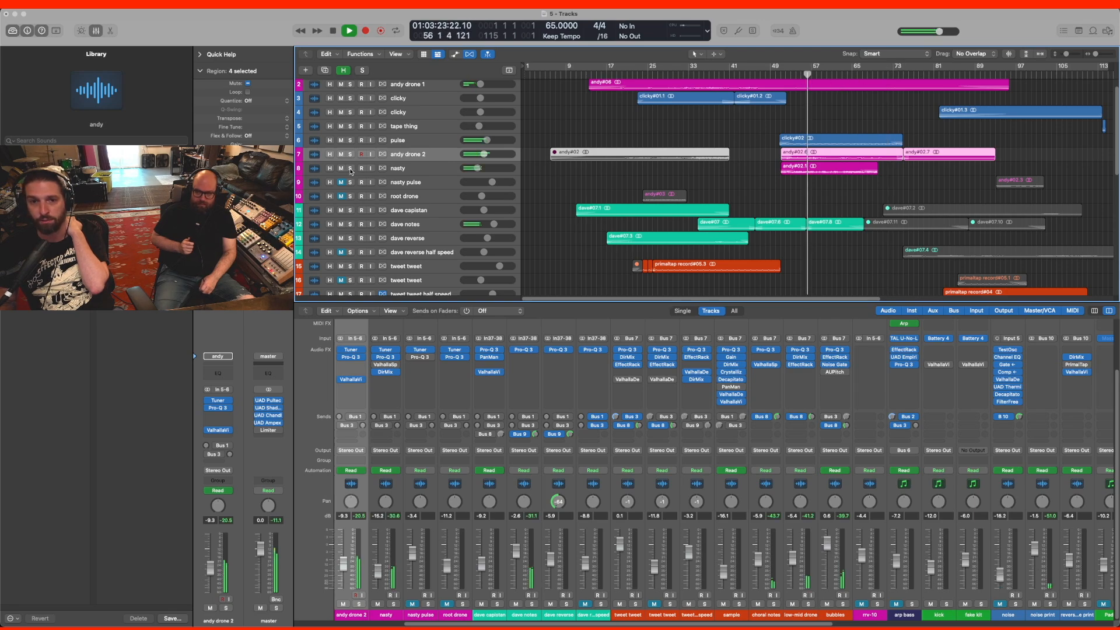
left_click(432, 168)
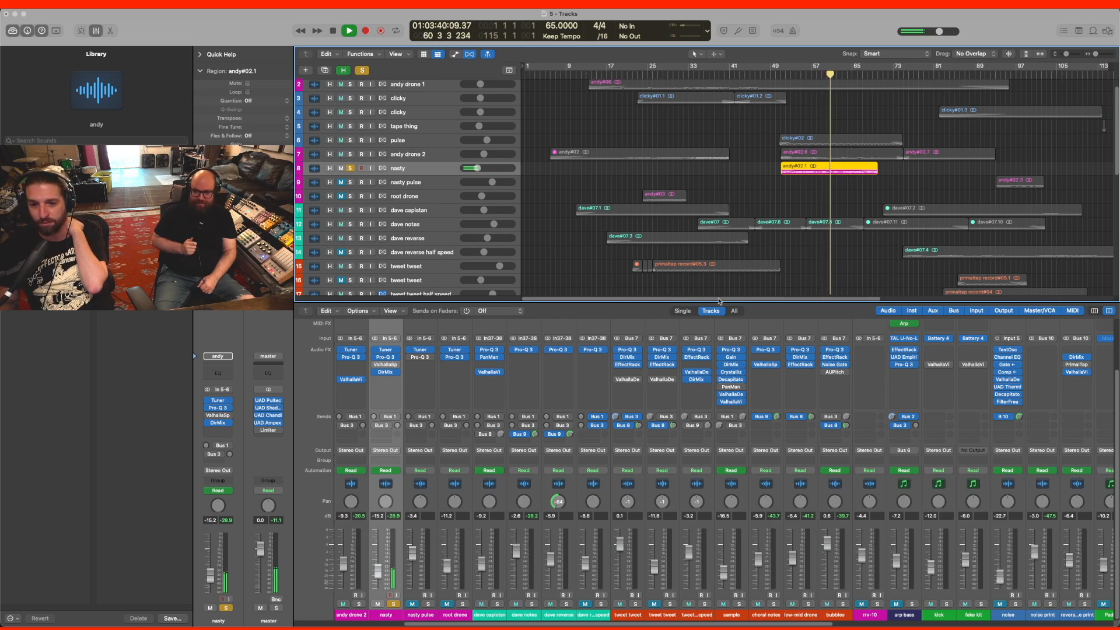
- Compare nasty with its Pro-Q 3 bypassed and re-enabled, raising the track's volume to -3.9 dB during playback
left_click(385, 358)
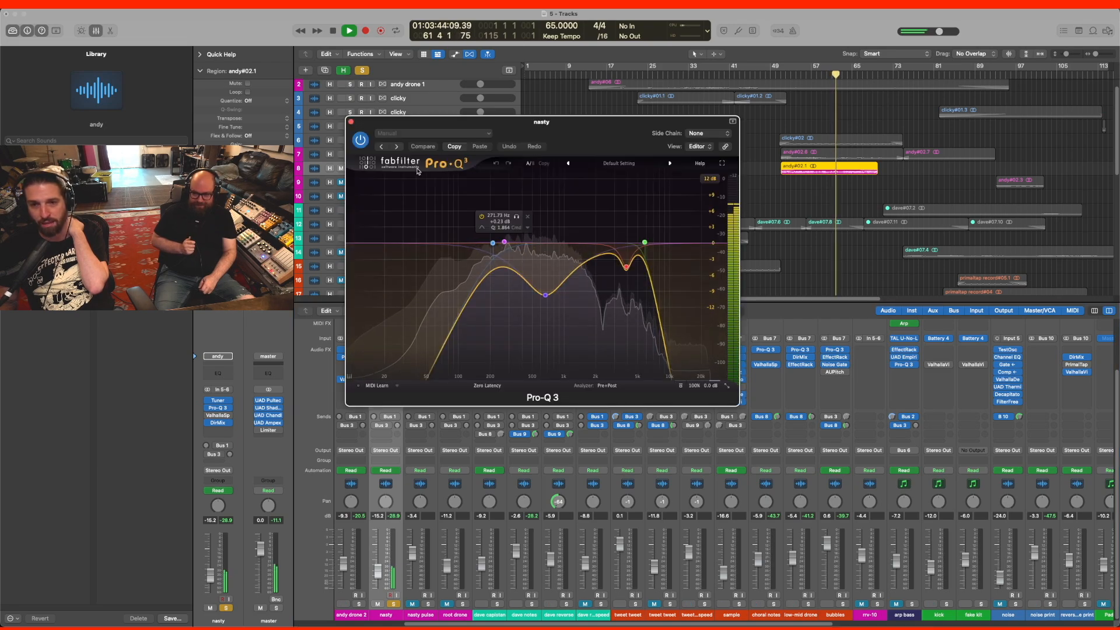
left_click(361, 141)
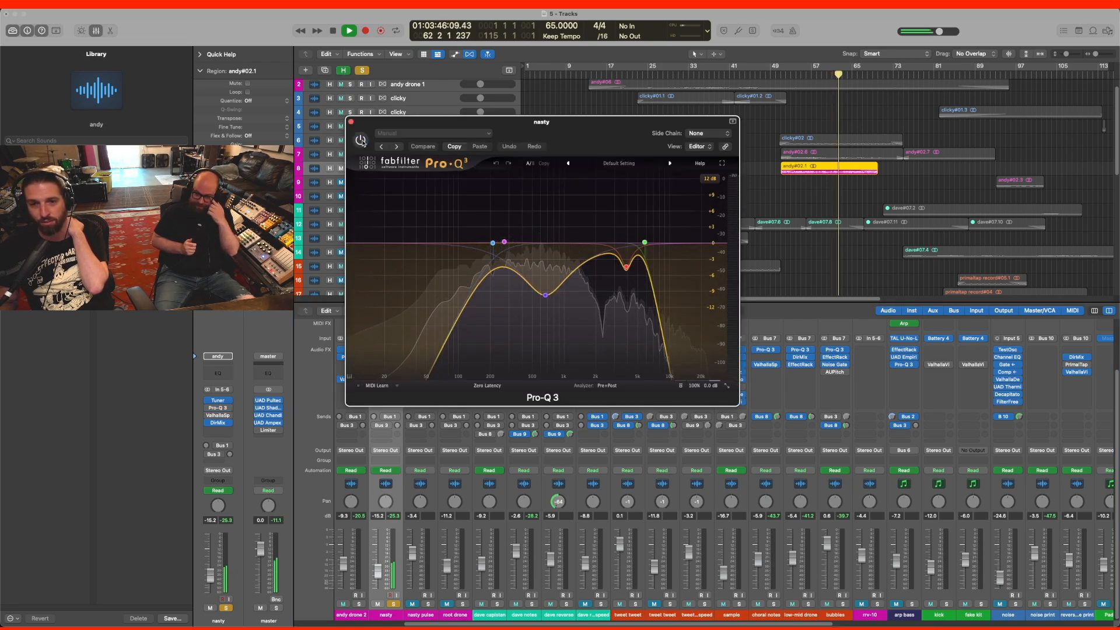
left_click_drag(376, 582, 378, 552)
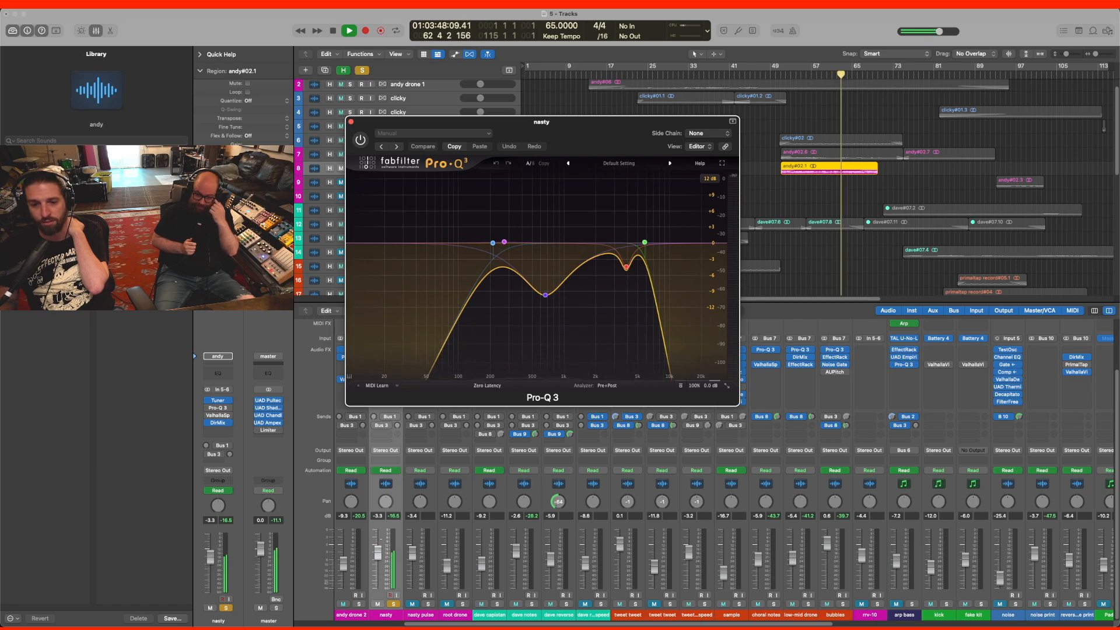
left_click(382, 545)
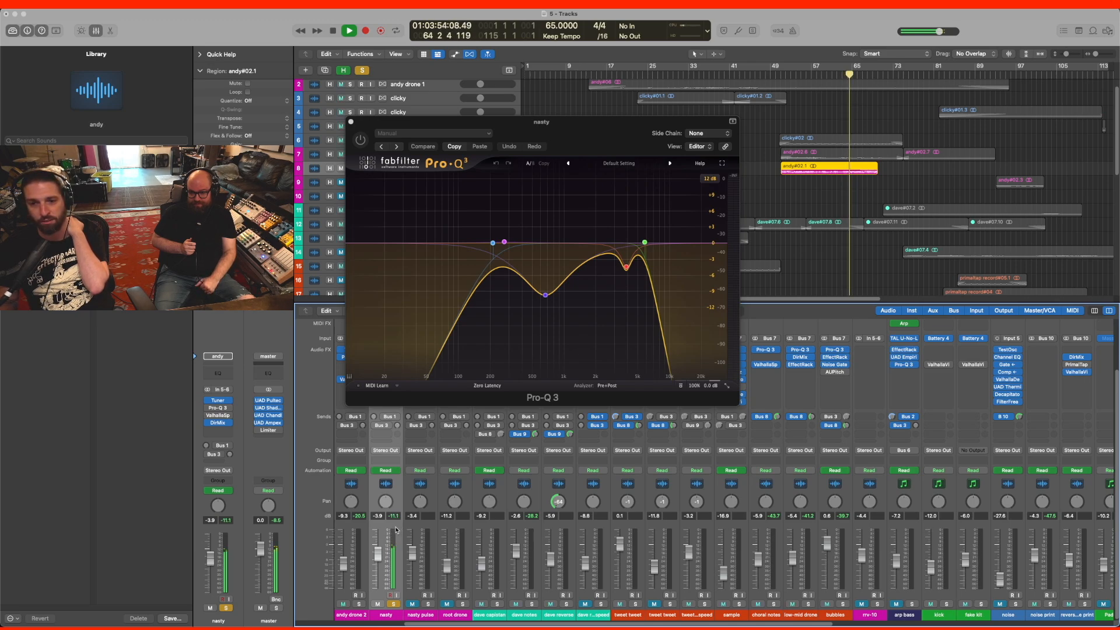
left_click(359, 141)
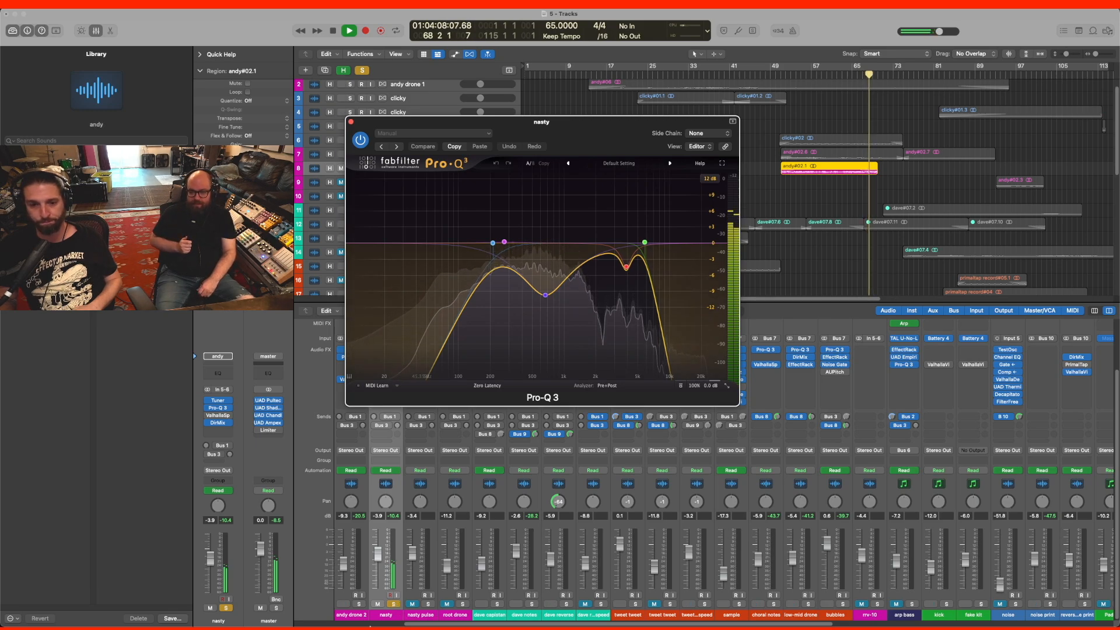
- Take nasty out of solo, stop playback, and close its Pro-Q 3 window
left_click(393, 608)
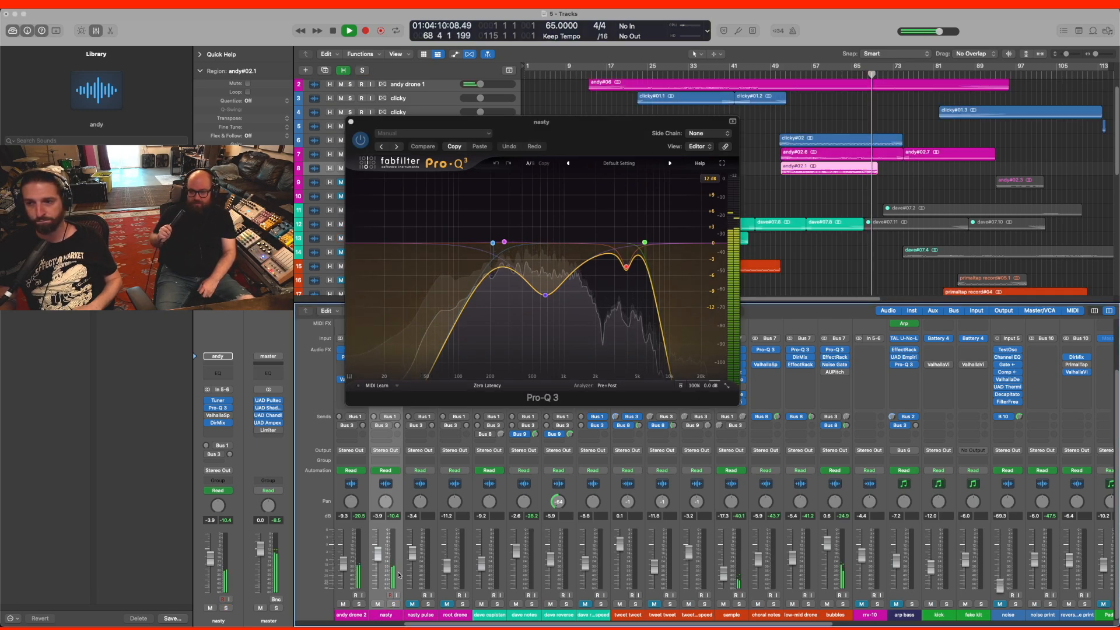
key("space")
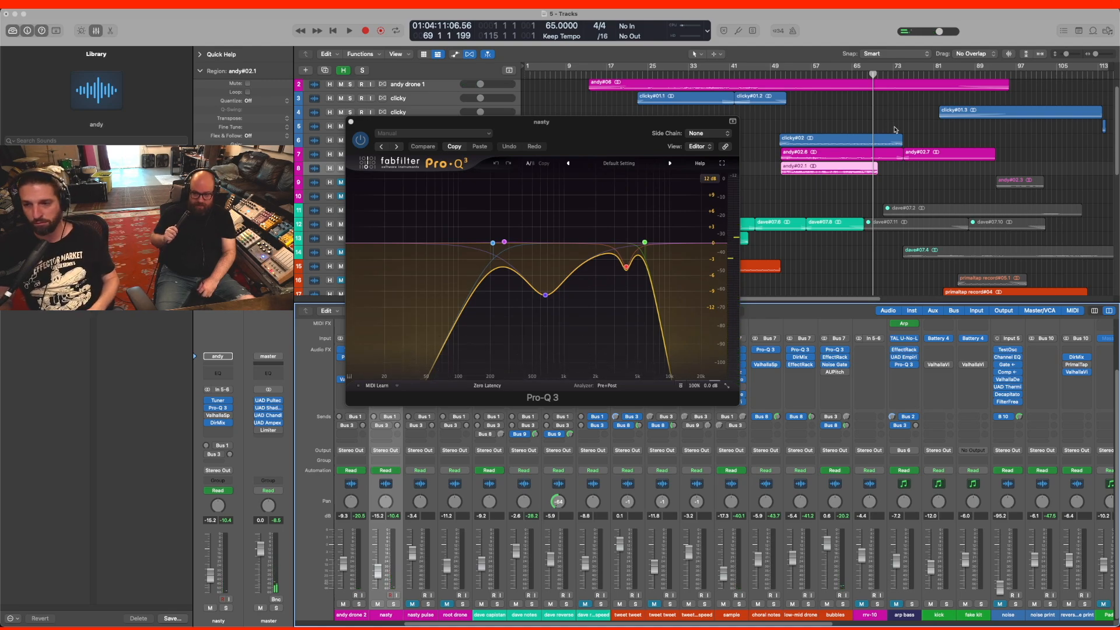
scroll(895, 130, "down", 3)
scroll(817, 144, "down", 3)
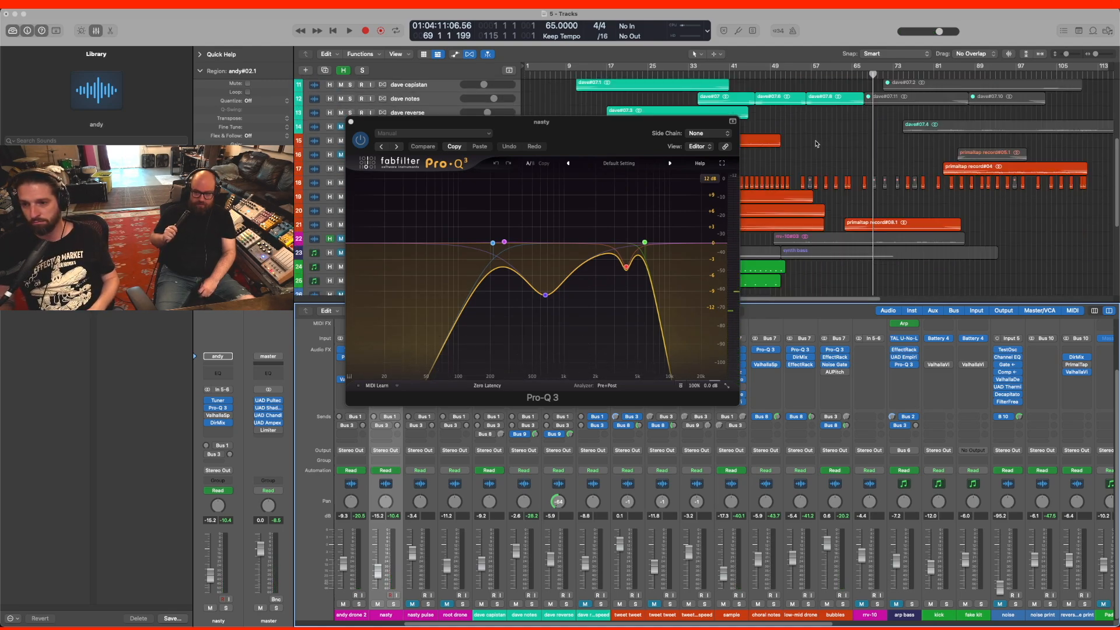
scroll(816, 144, "down", 7)
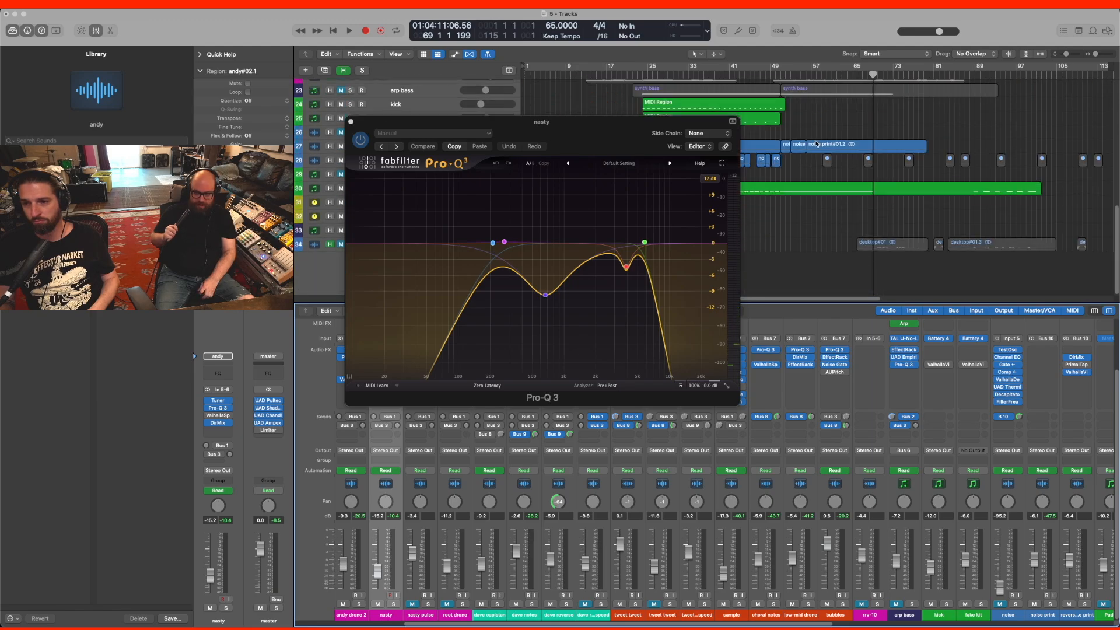
scroll(817, 144, "up", 10)
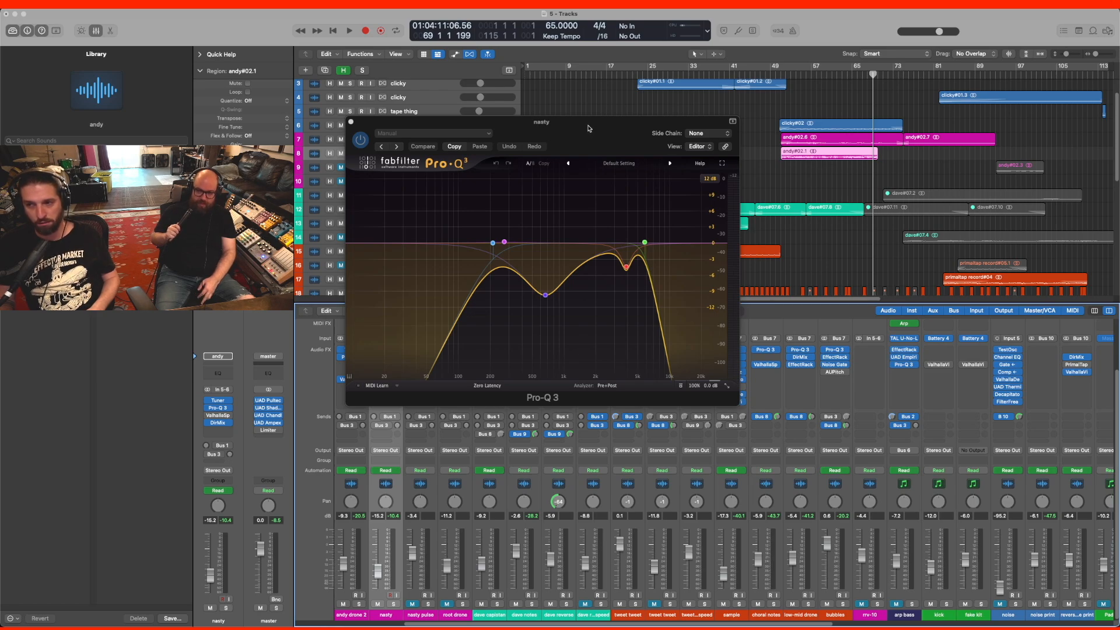
left_click_drag(587, 127, 589, 113)
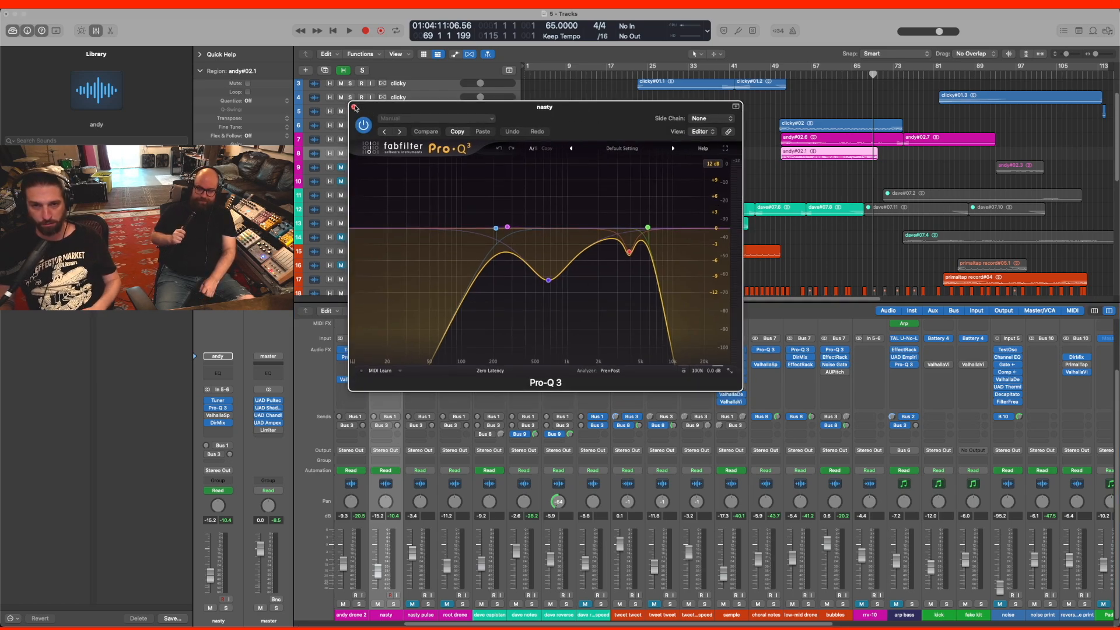
left_click(355, 108)
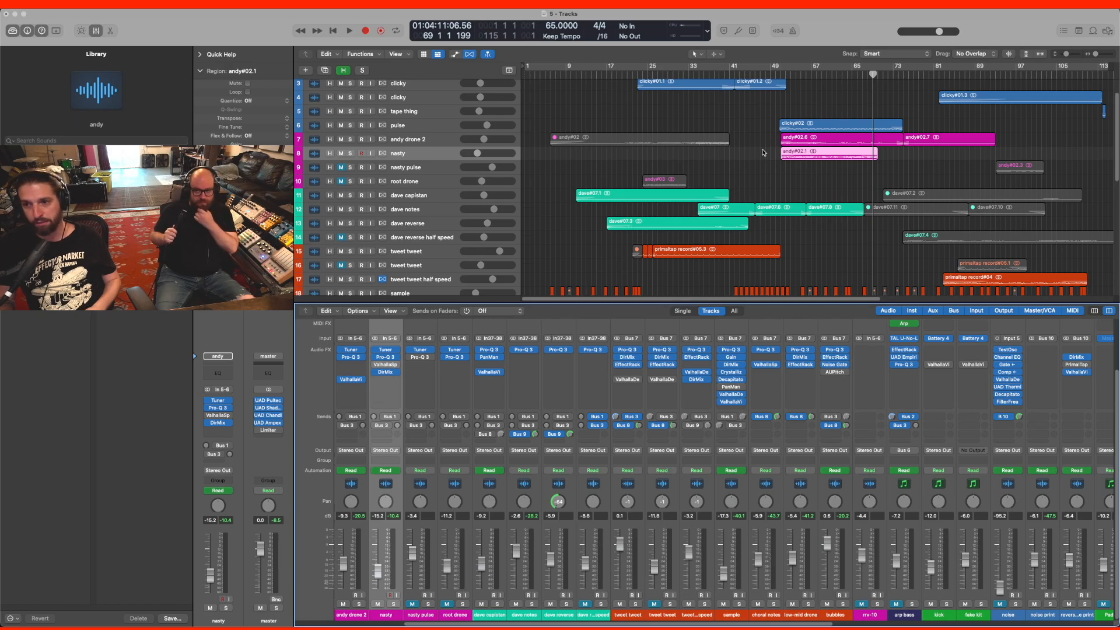
scroll(763, 152, "down", 3)
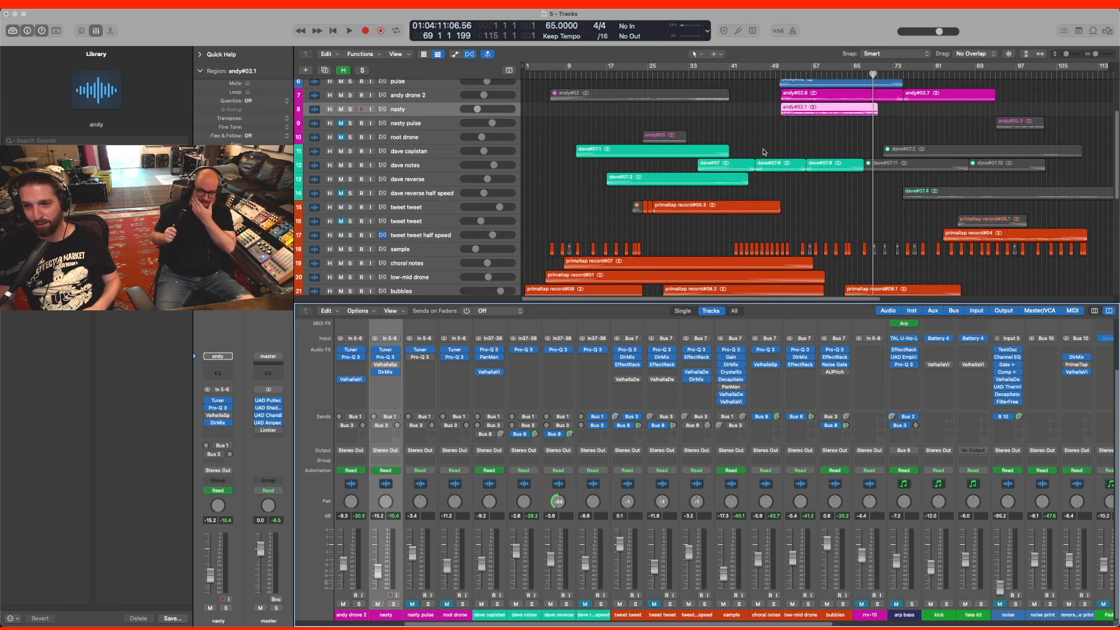
- Look through the whole arrangement, from habit slide down to arp bass, to survey the song's layered tracks and their regions
scroll(763, 152, "down", 5)
scroll(763, 153, "up", 10)
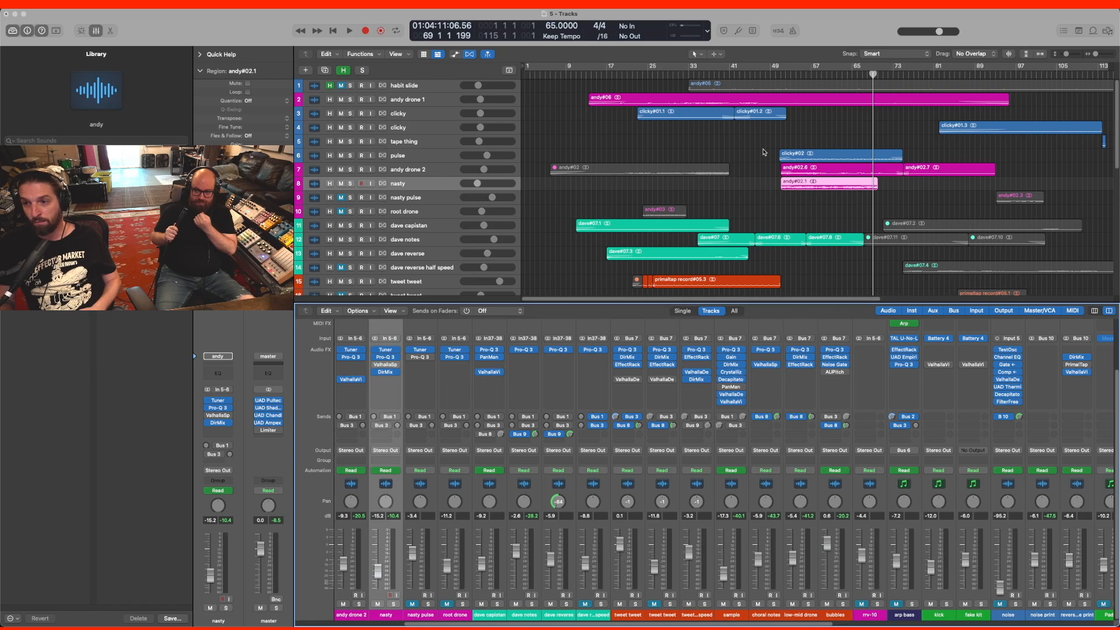
scroll(763, 152, "down", 10)
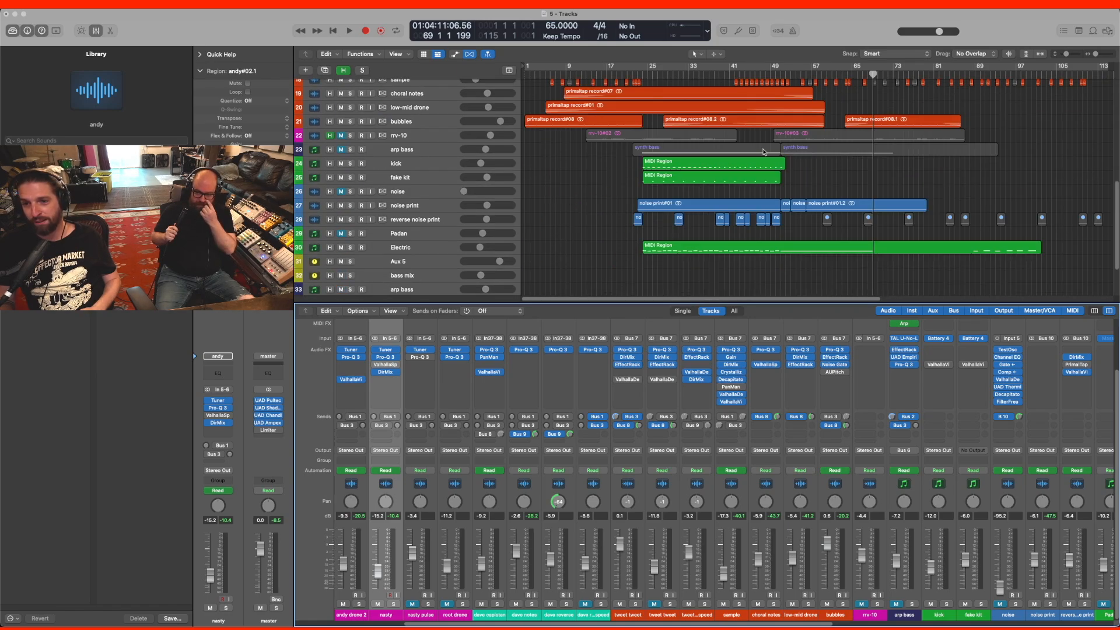
scroll(763, 152, "up", 10)
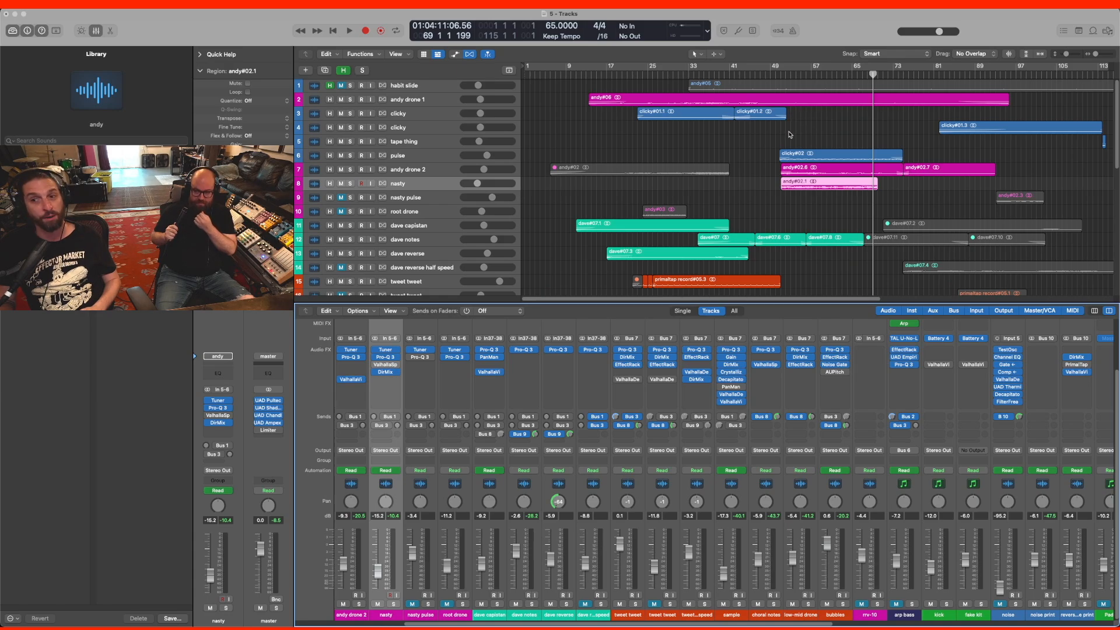
scroll(797, 158, "down", 6)
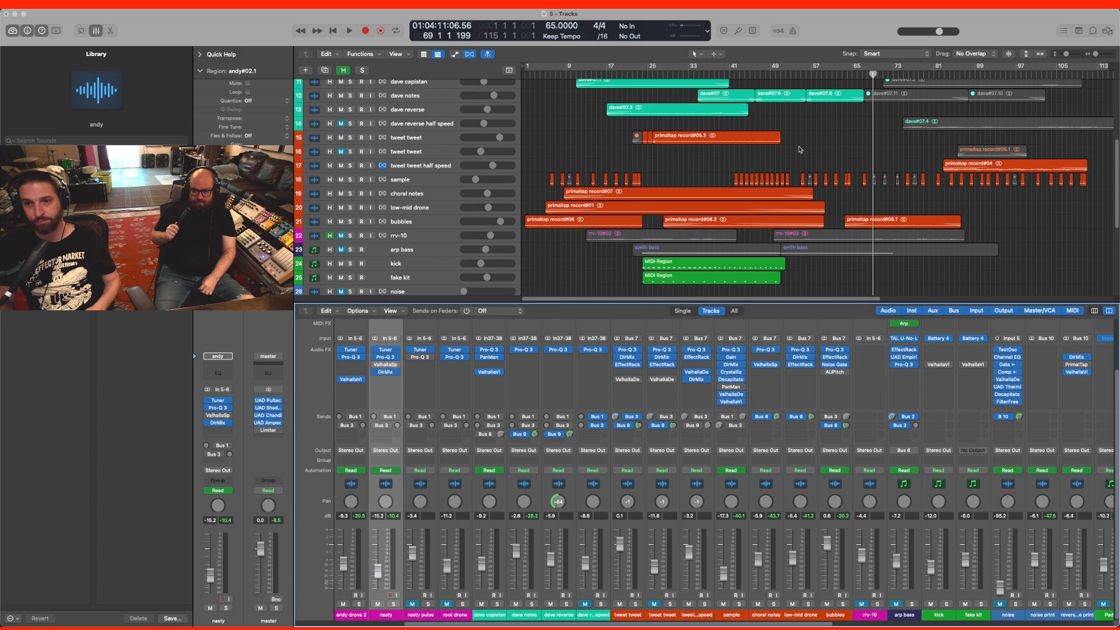
scroll(798, 150, "down", 2)
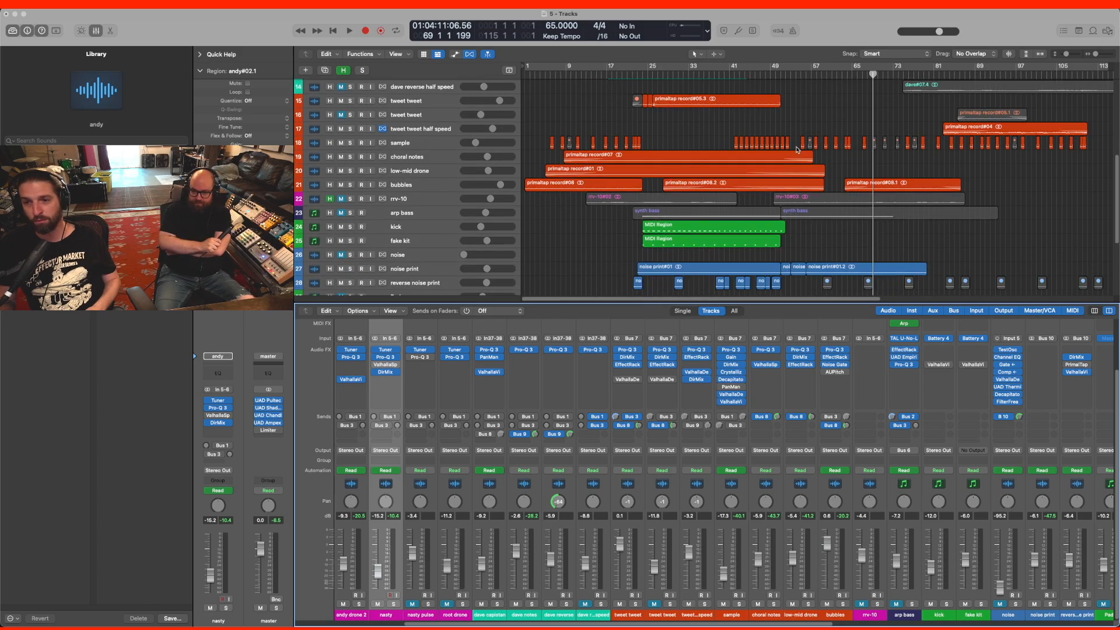
scroll(796, 149, "down", 3)
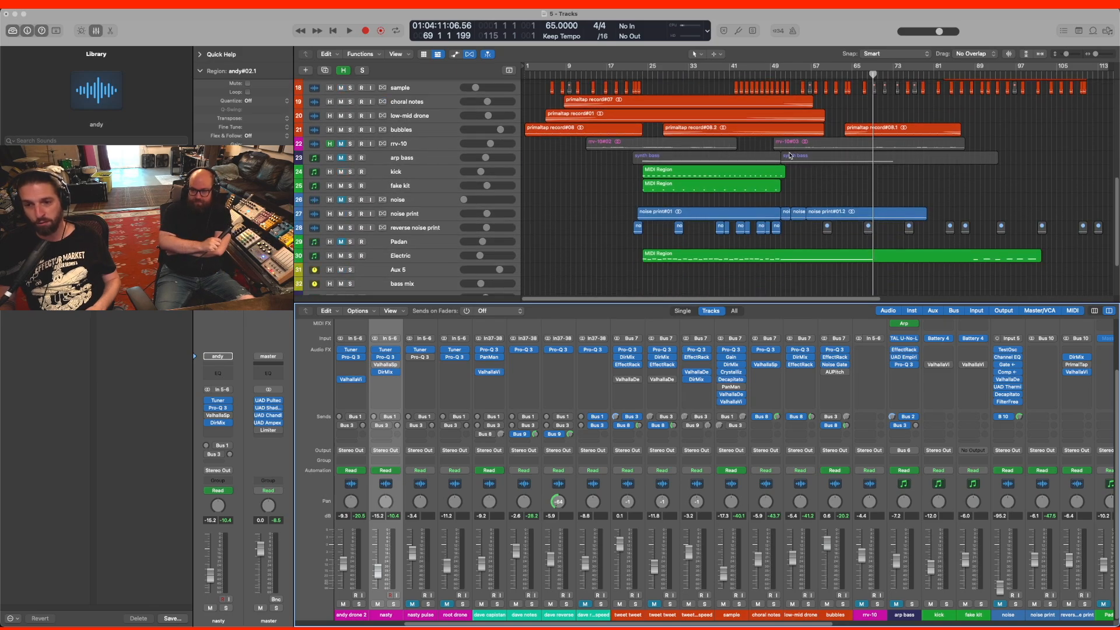
scroll(783, 154, "up", 12)
scroll(784, 154, "down", 5)
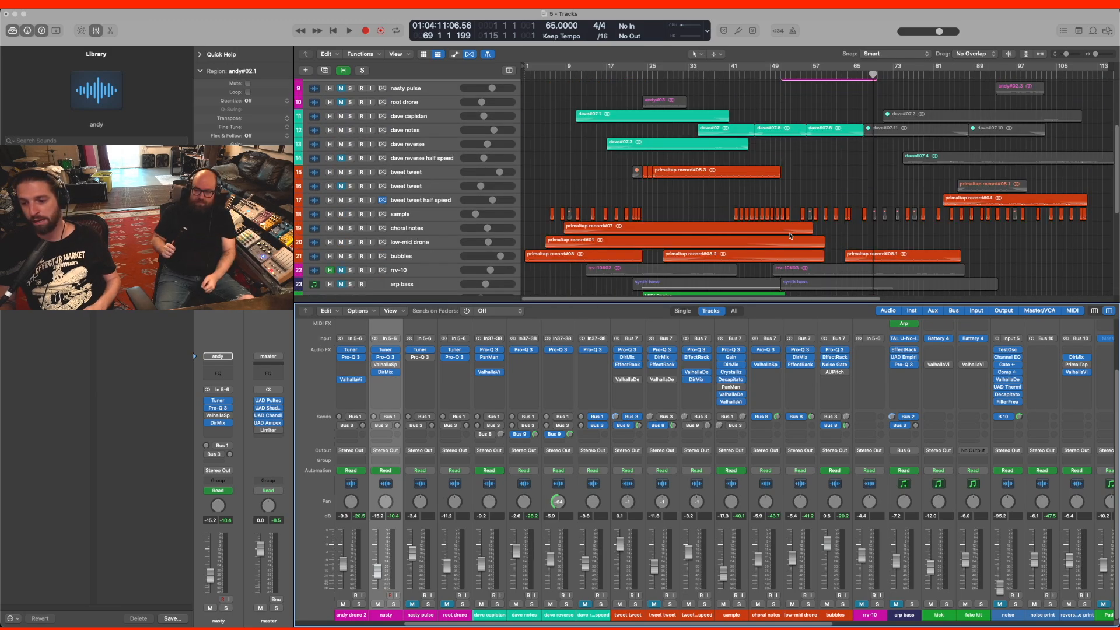
- Select the primaltap bus channel, examine its PrimalTap delay settings, and close the plug-in
scroll(971, 460, "right", 10)
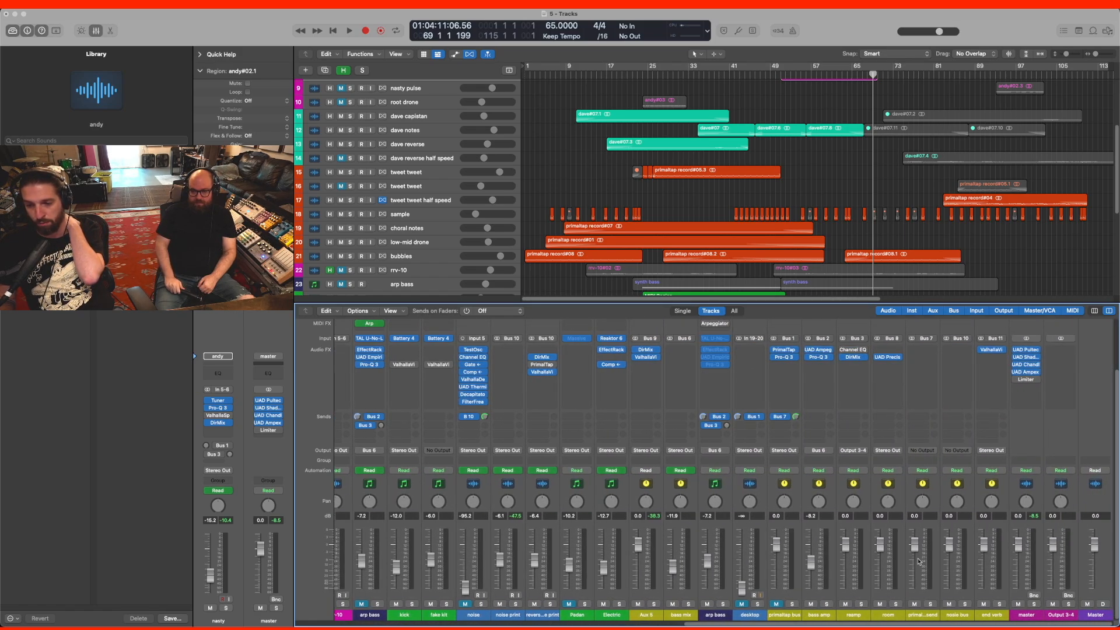
left_click(768, 617)
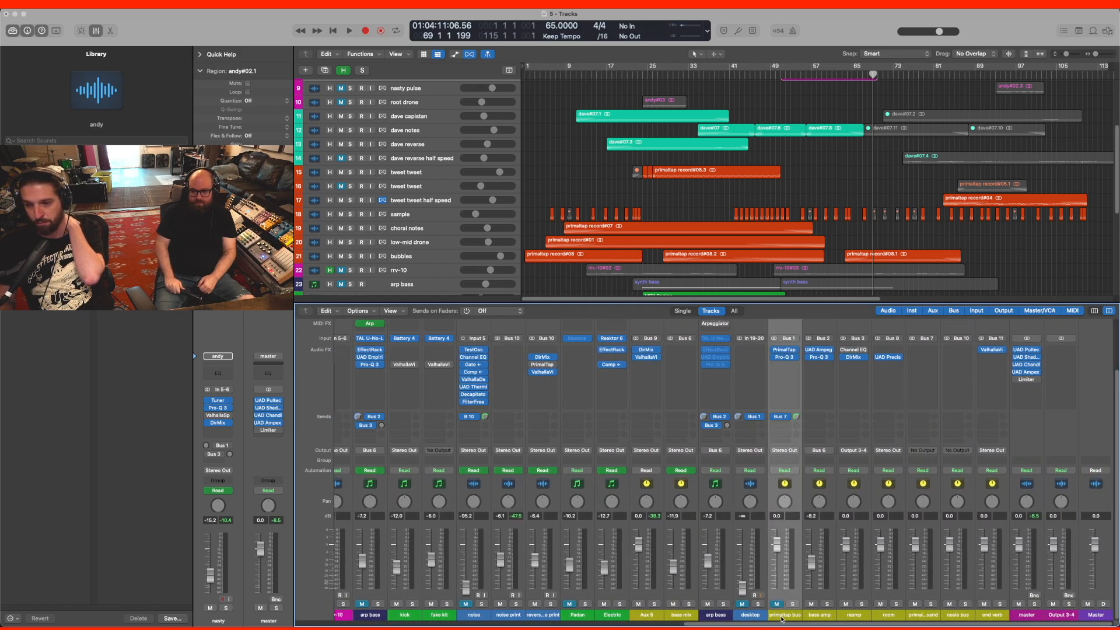
left_click(785, 350)
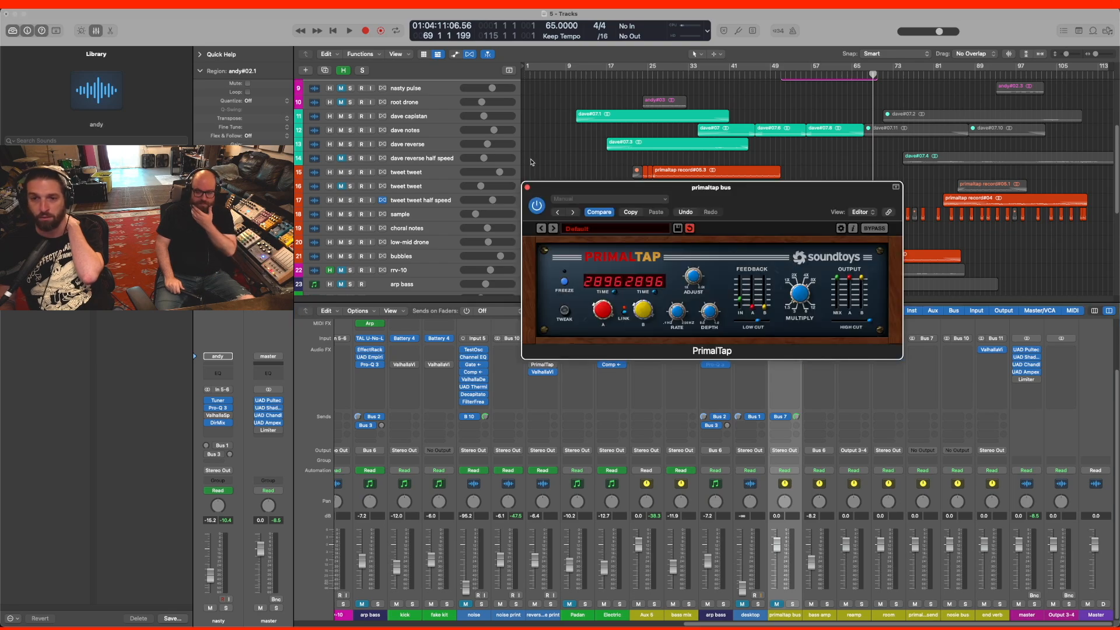
left_click(527, 188)
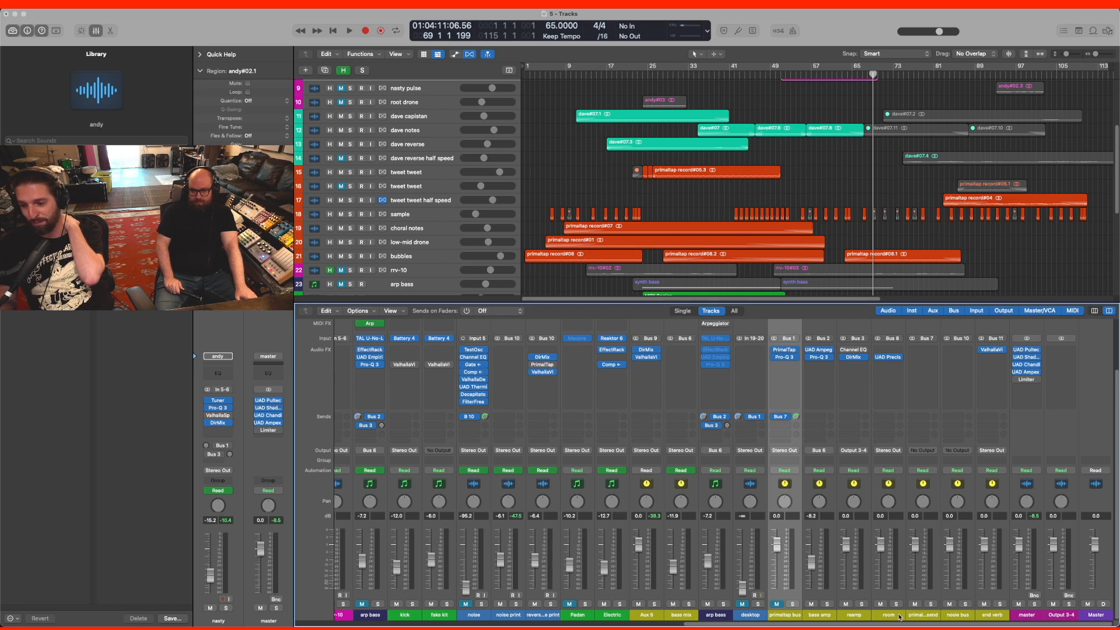
- Compare the primaltap send bus on Bus 7 with the noise bus on Bus 10, ending with the primaltap send selected
left_click(925, 615)
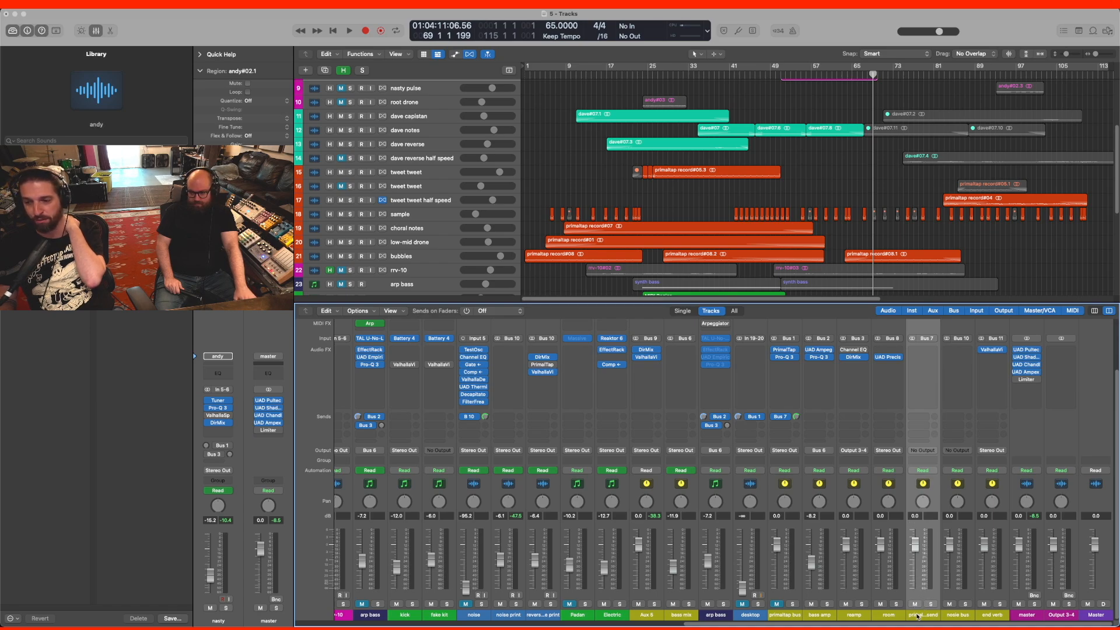
left_click(955, 621)
left_click(924, 618)
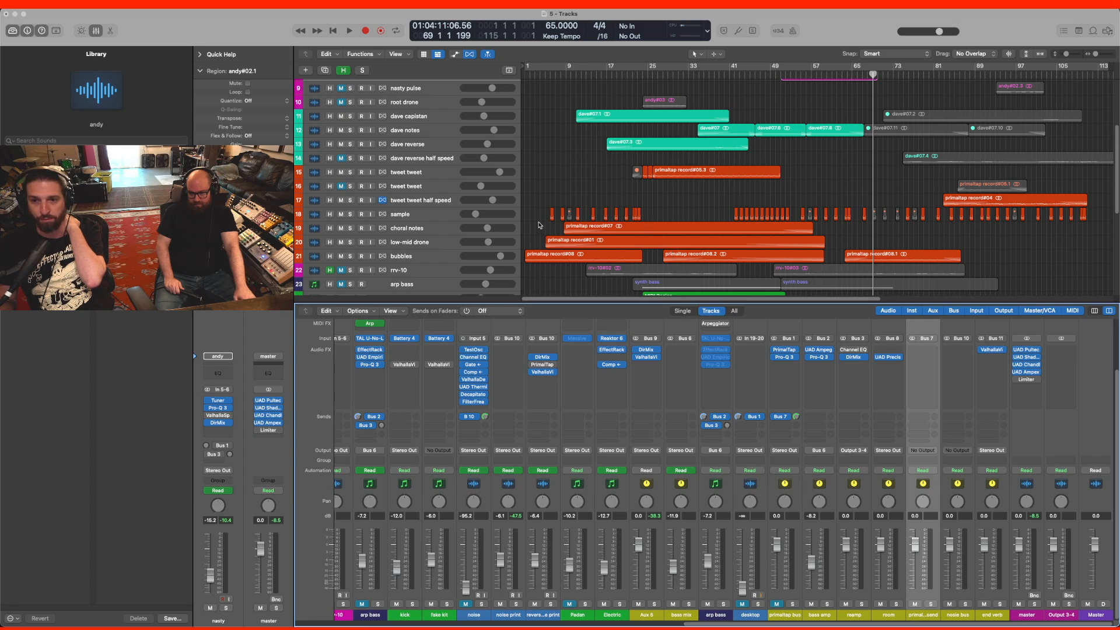
- Select the recorded PrimalTap tracks choral notes and low-mid drone to review their Bus 7 inputs, plug-ins and sends
left_click(434, 230)
left_click(435, 241)
left_click(434, 231)
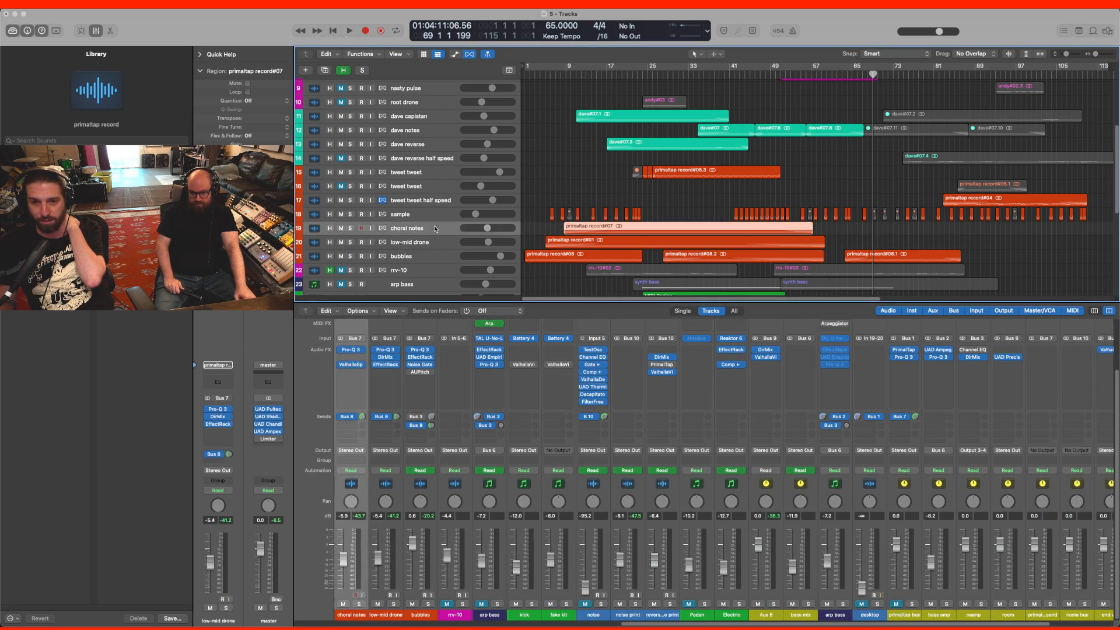
left_click(434, 220)
left_click(434, 228)
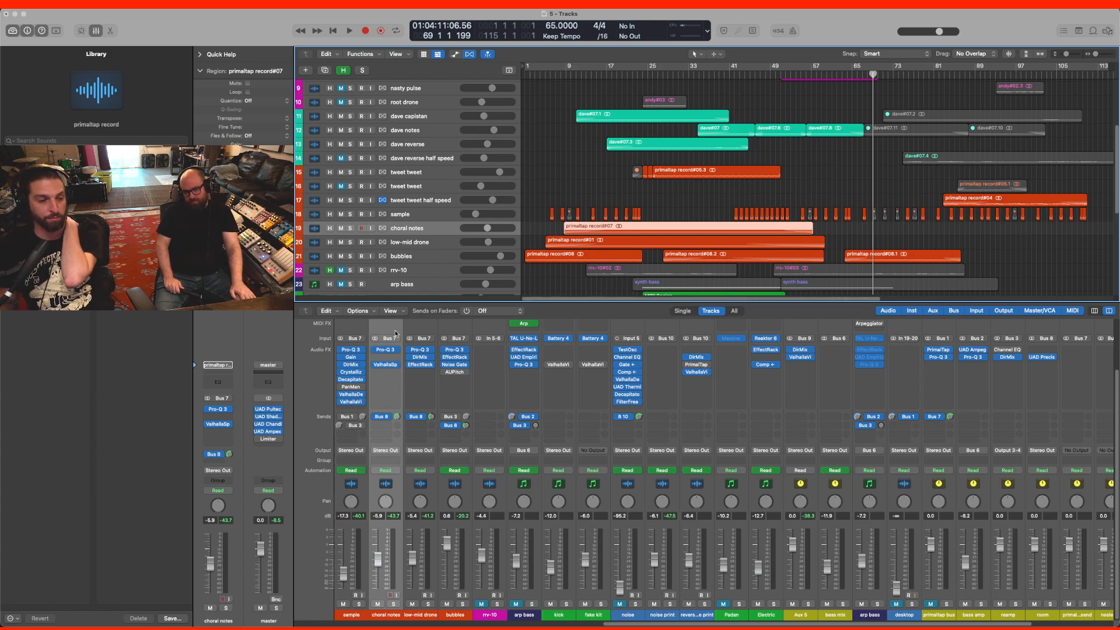
left_click(418, 242)
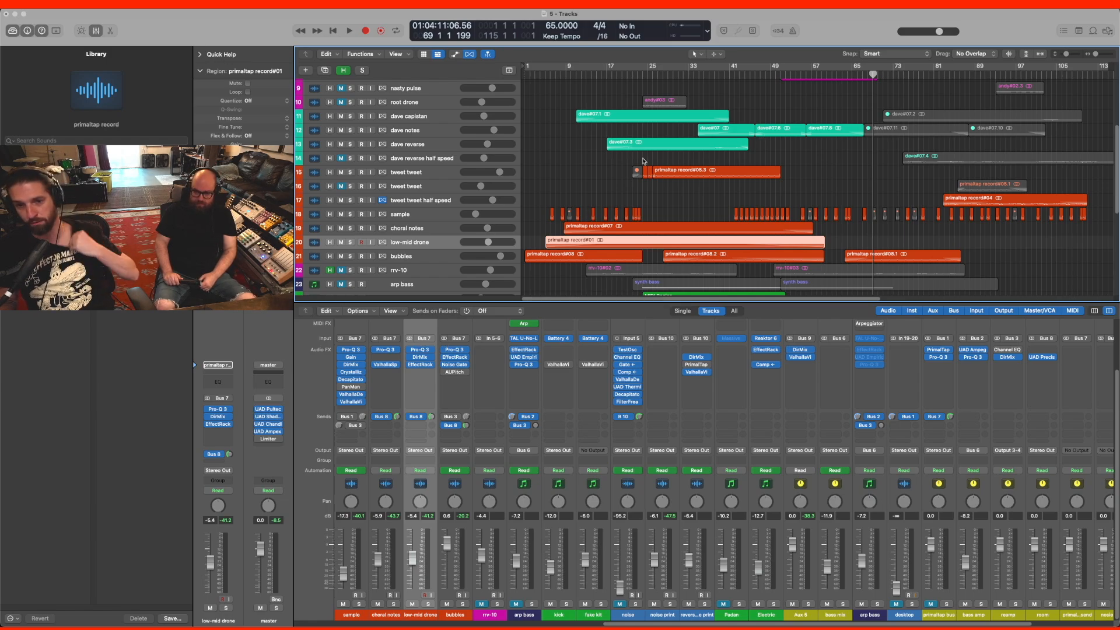
- Solo the tweet tweet track on track 15 and play it from about bar 27
scroll(658, 164, "up", 5)
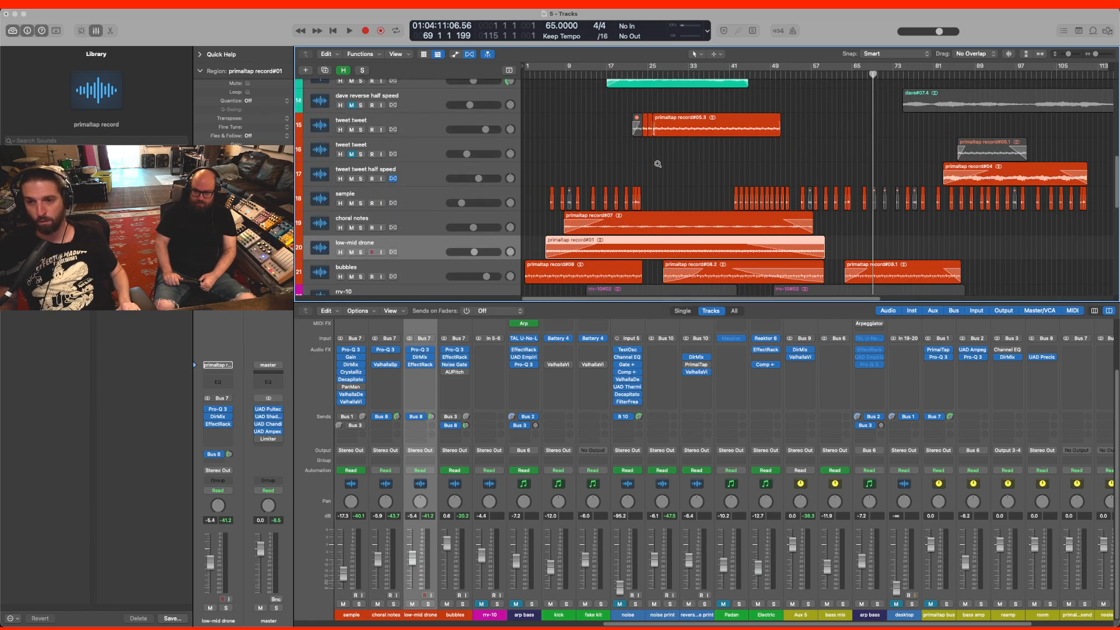
scroll(657, 163, "down", 1)
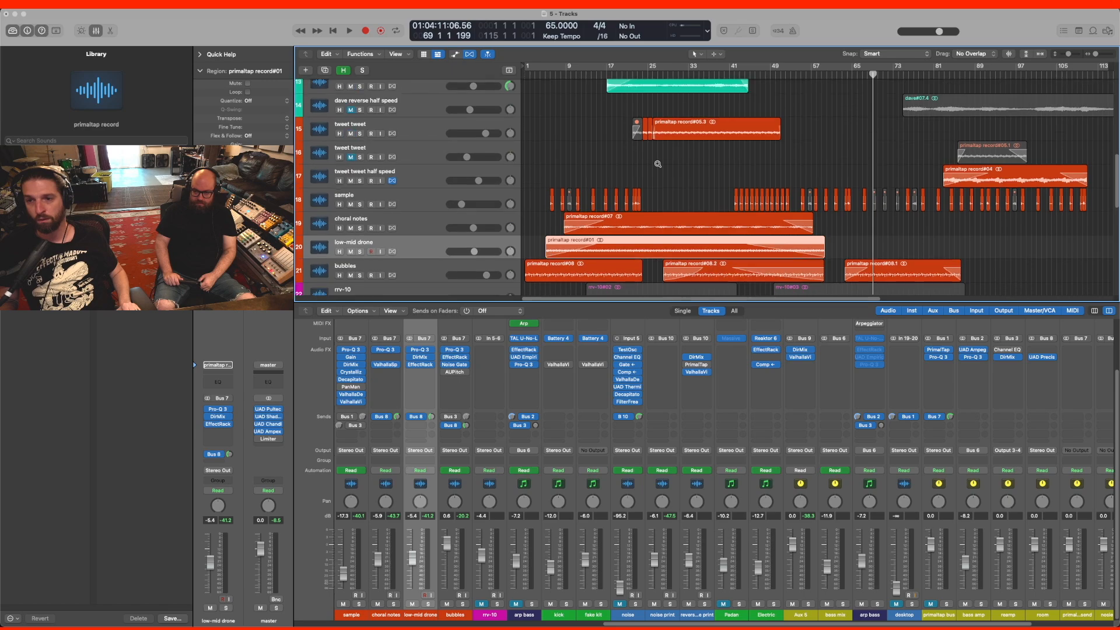
left_click(360, 133)
left_click(662, 73)
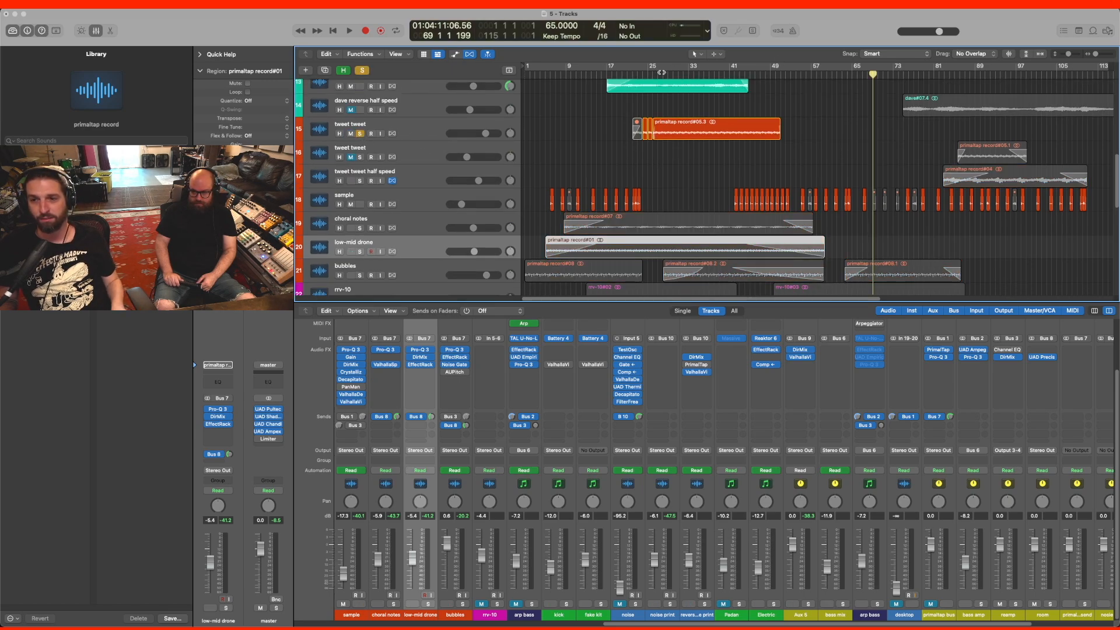
key("space")
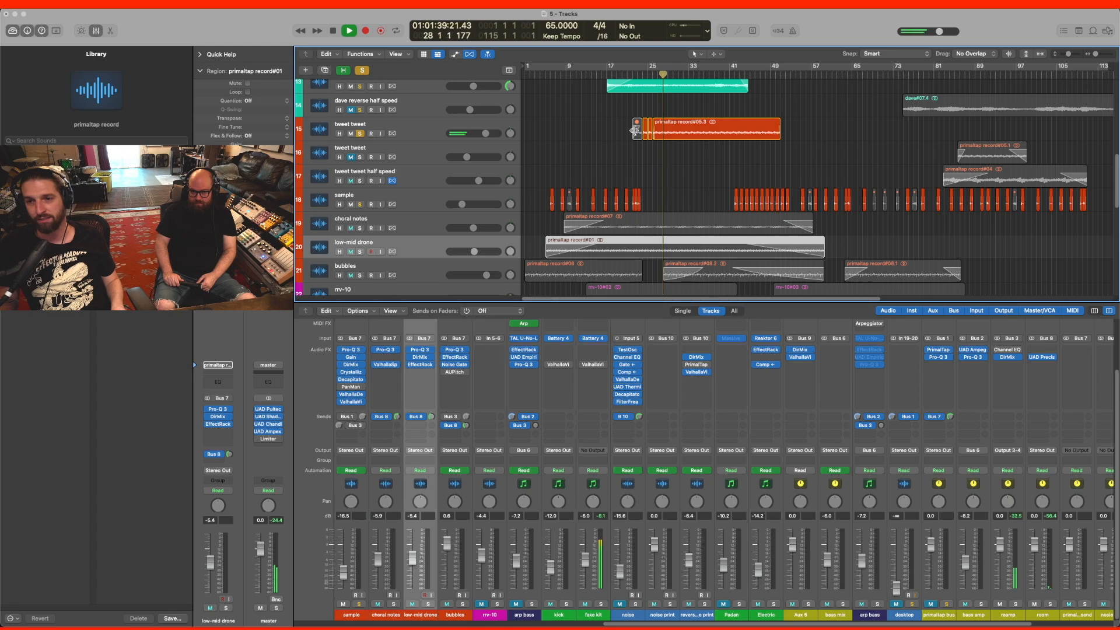
- Select tweet tweet, toggle the bypass of its EffectRack during playback to compare the sound, and stop playback
left_click(418, 128)
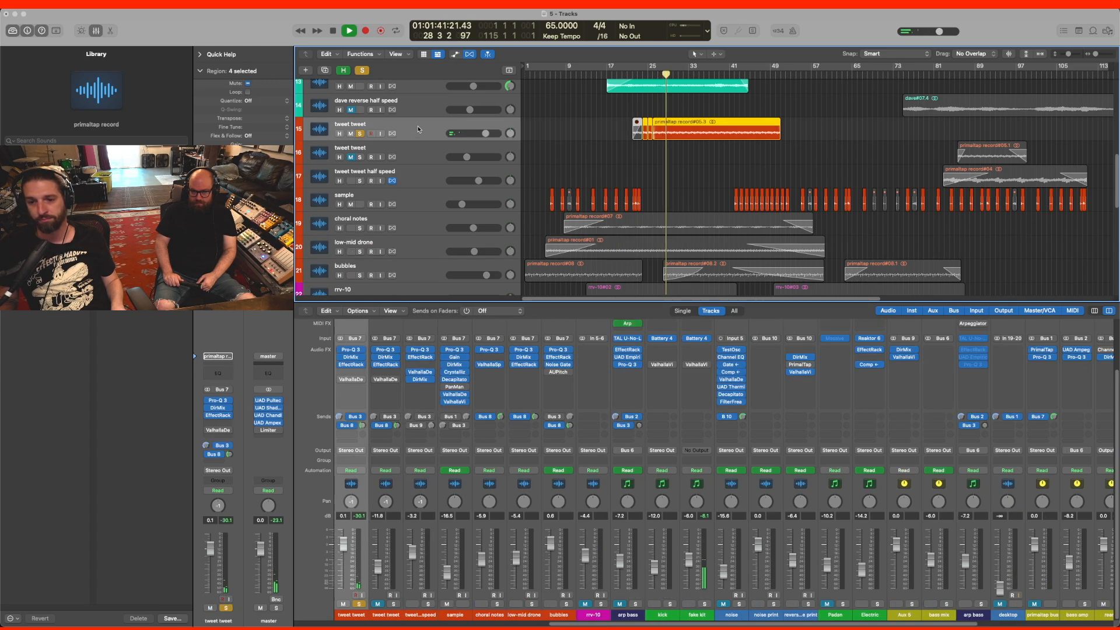
left_click(341, 365)
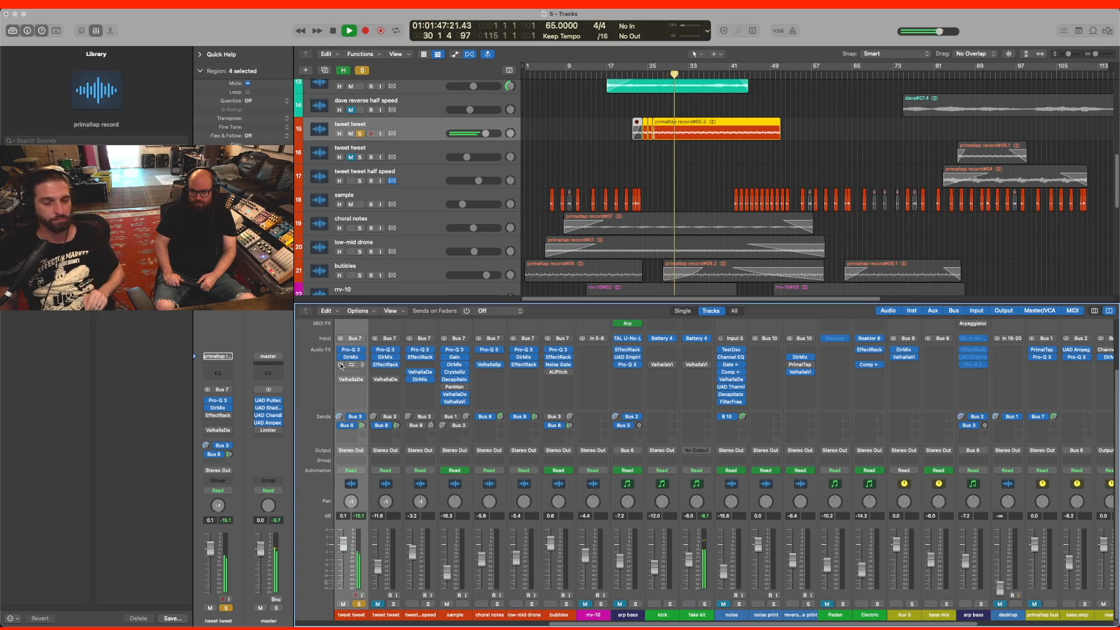
left_click(341, 365)
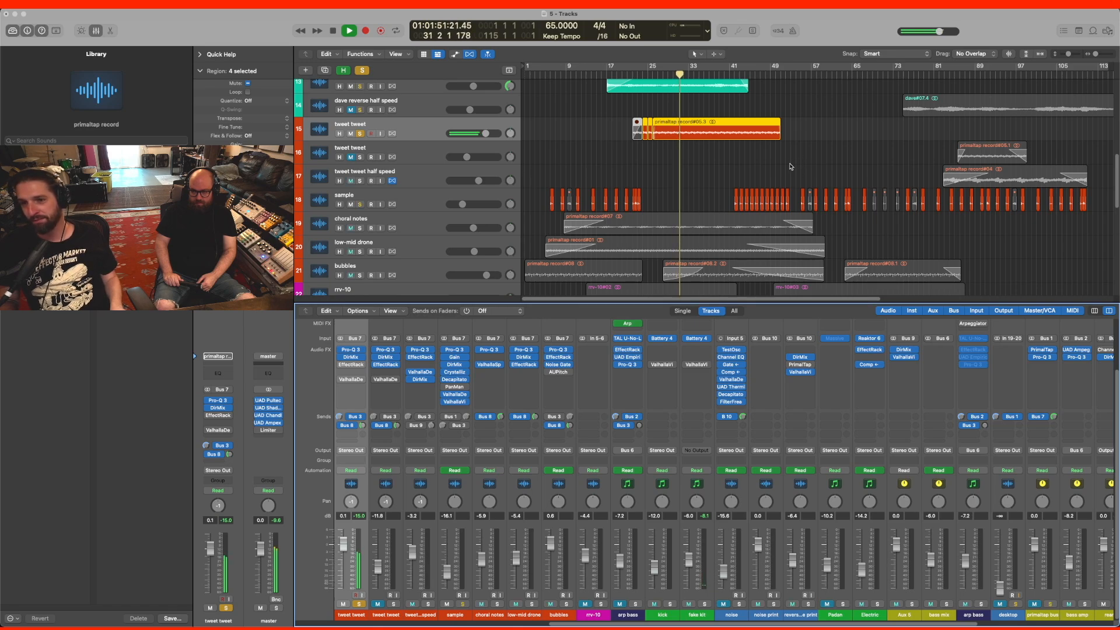
key("space")
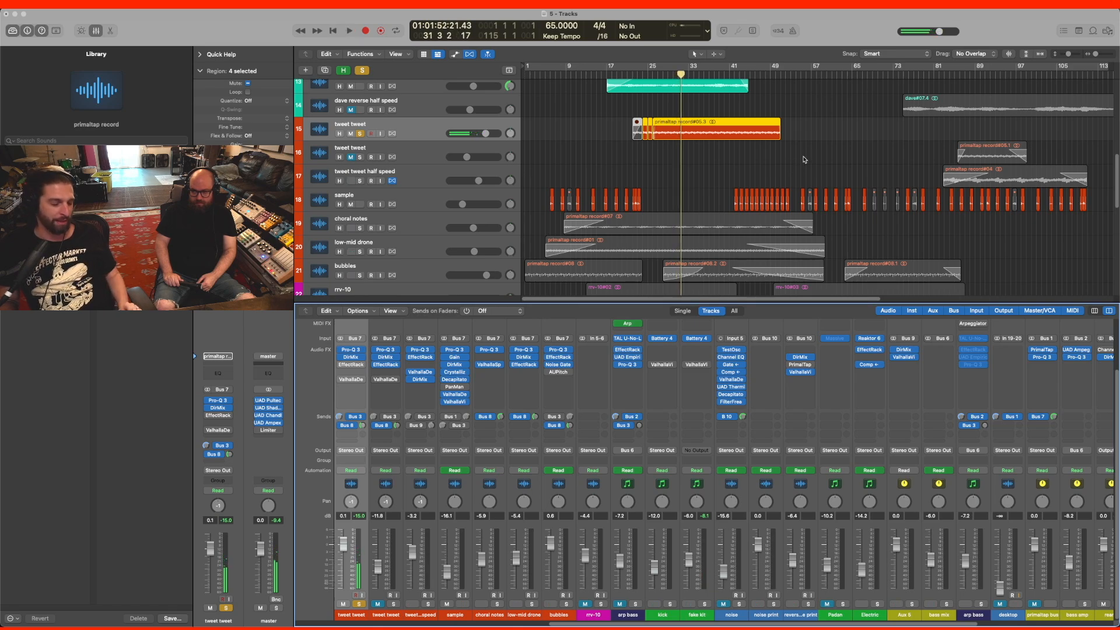
key("super+Up")
key("super+Up")
key("super+Up")
key("super+Up")
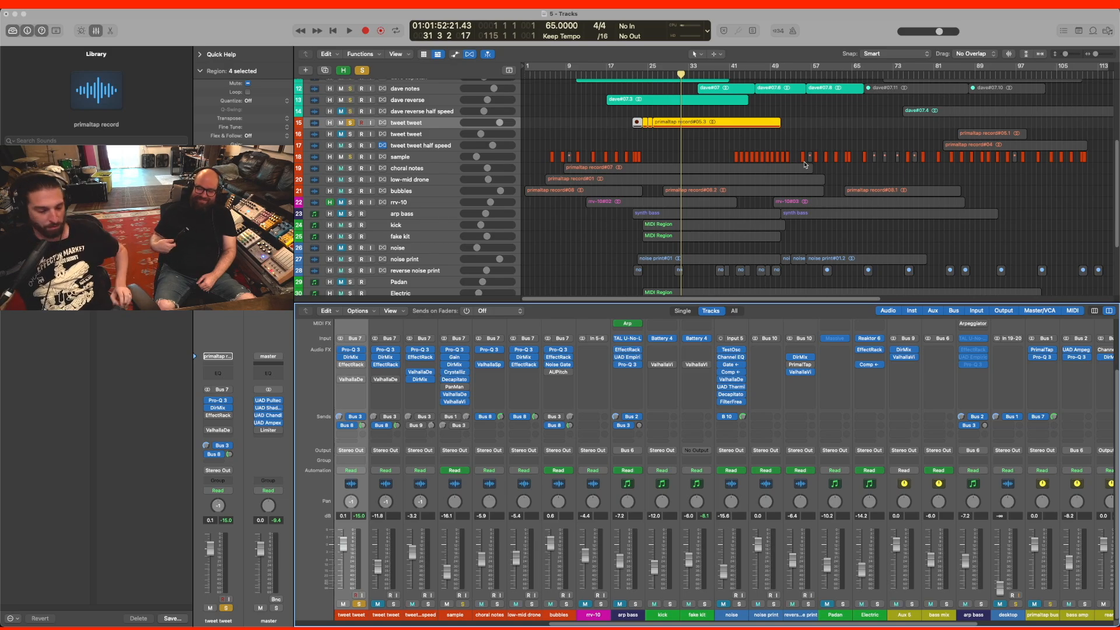
key("super+Down")
key("super+Down")
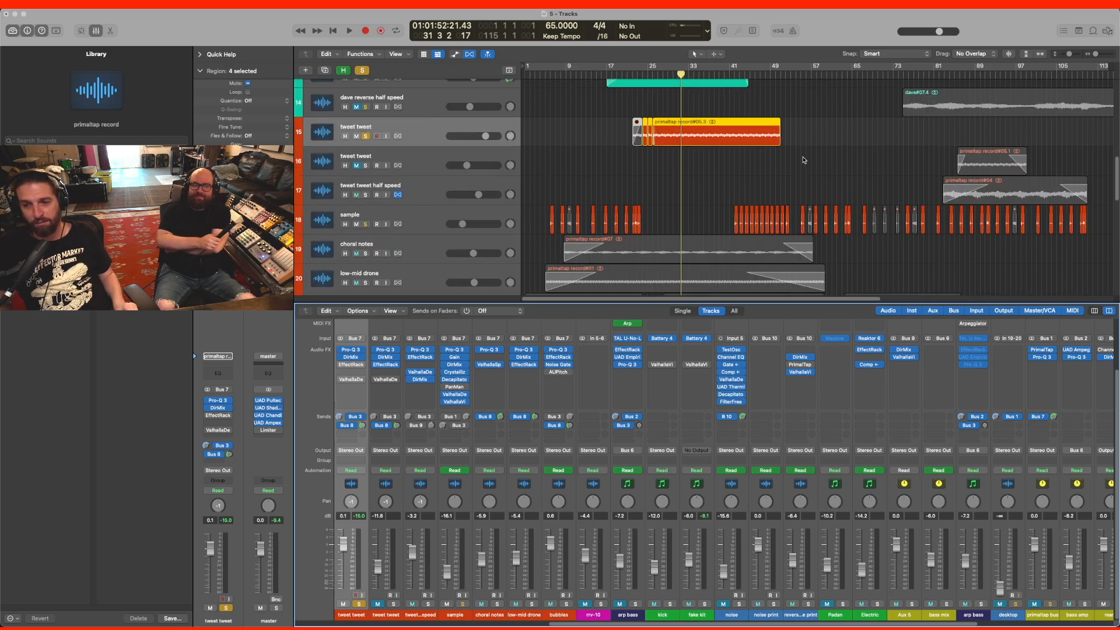
key("super+Up")
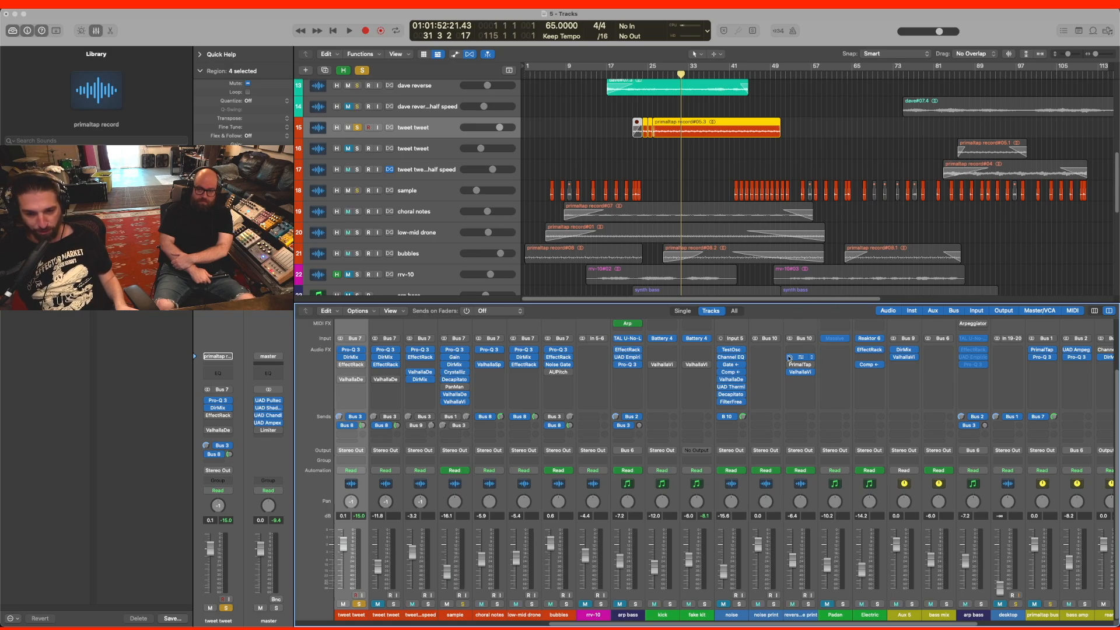
- Show the hidden tracks and select the desktop track to examine its In 19-20 input and Bus 1 send
scroll(447, 241, "down", 5)
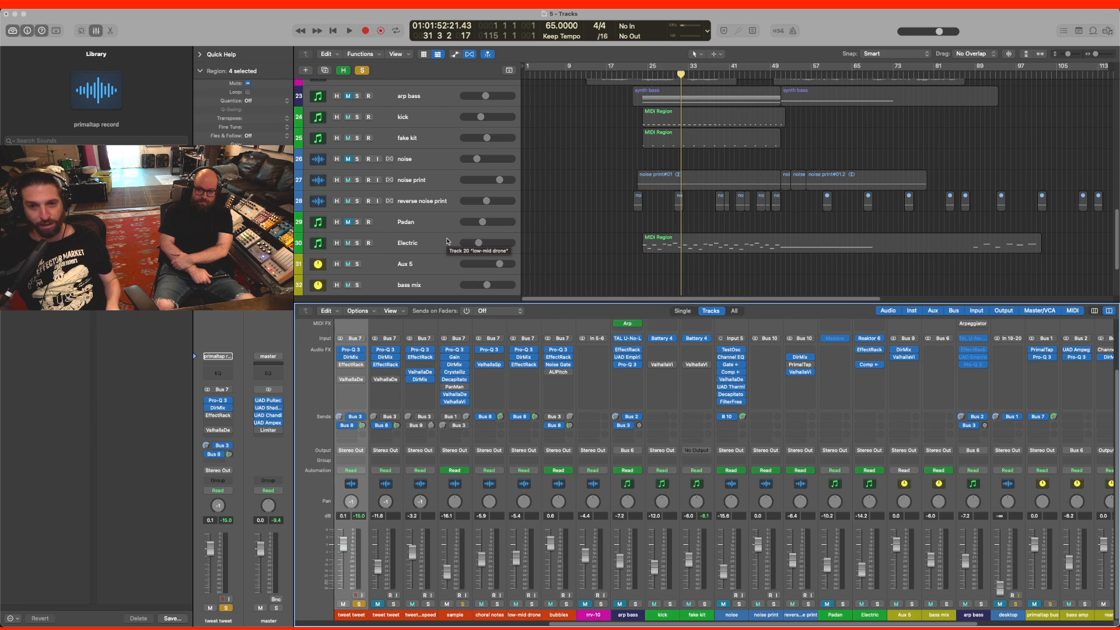
scroll(447, 241, "up", 4)
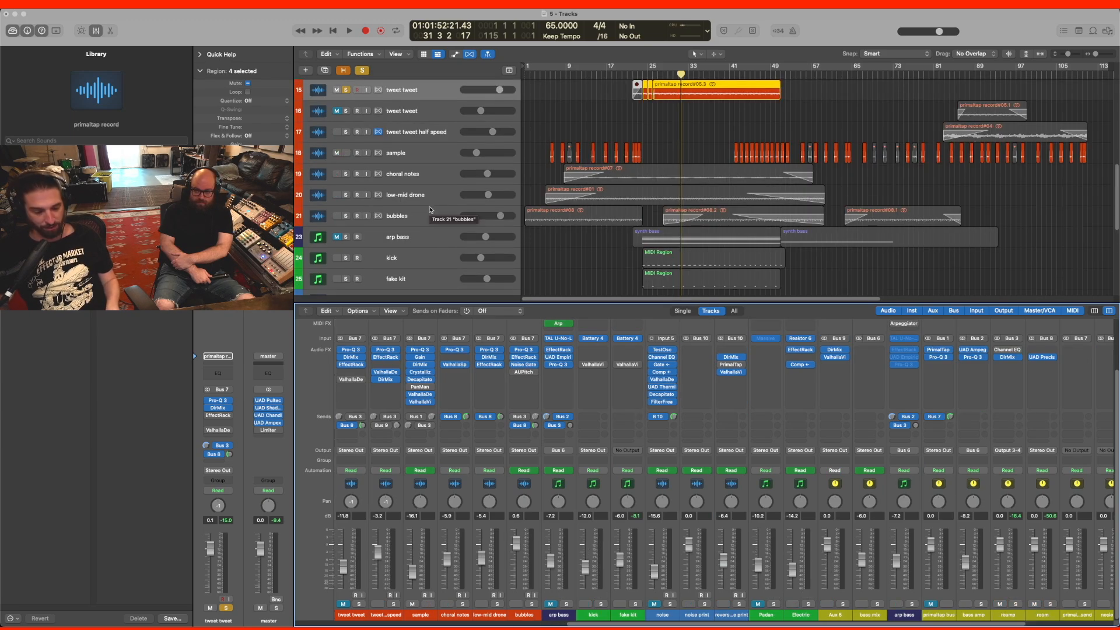
key("h")
scroll(430, 210, "down", 6)
left_click(409, 248)
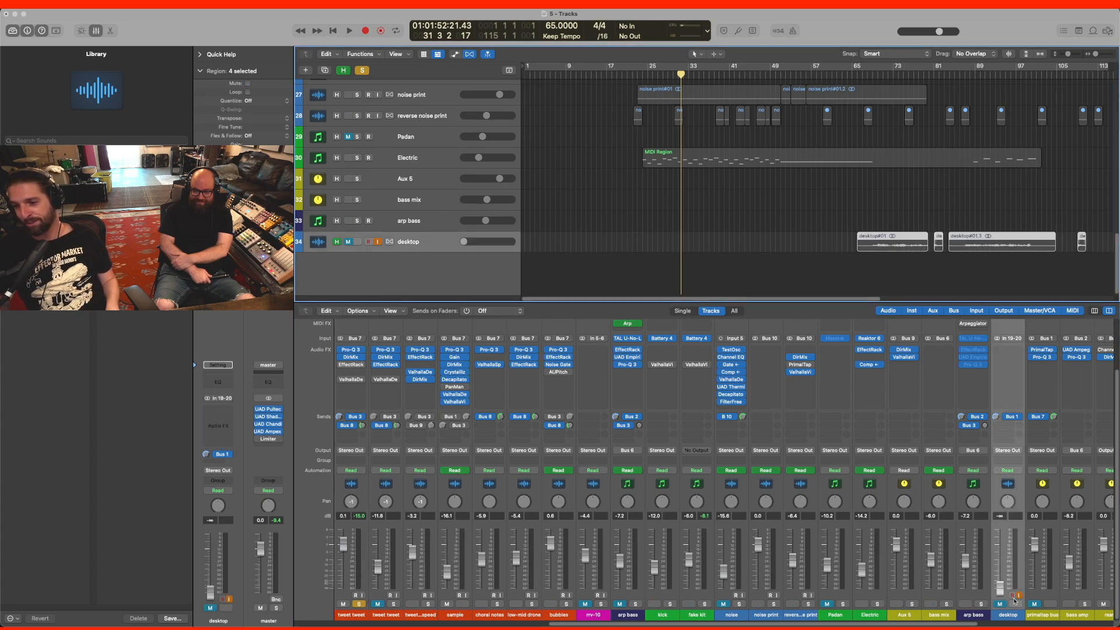
key("s")
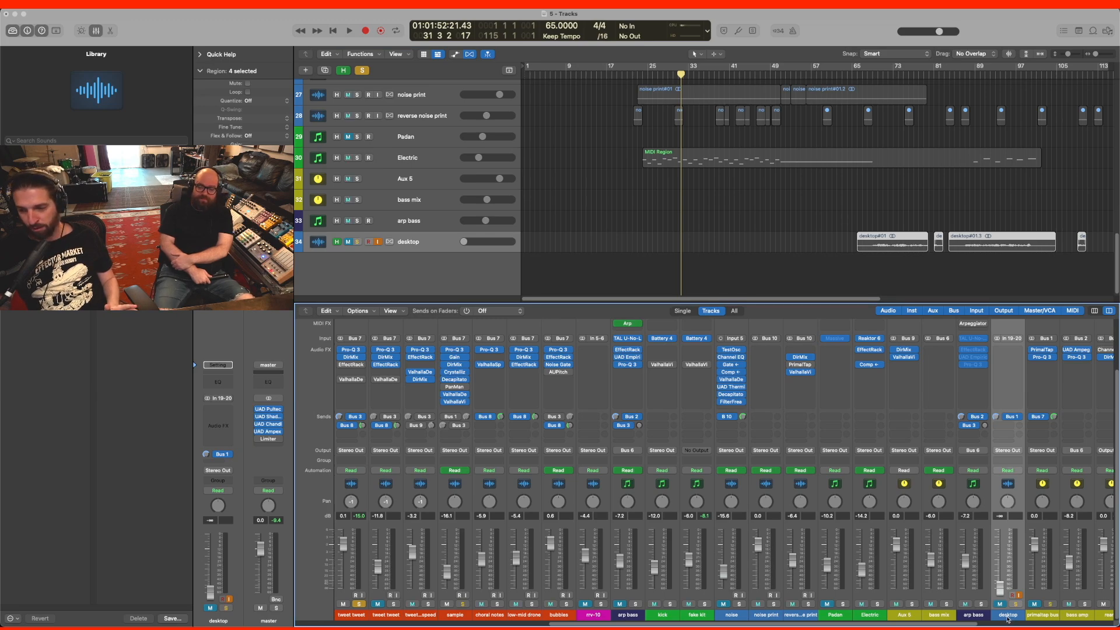
left_click(1007, 417)
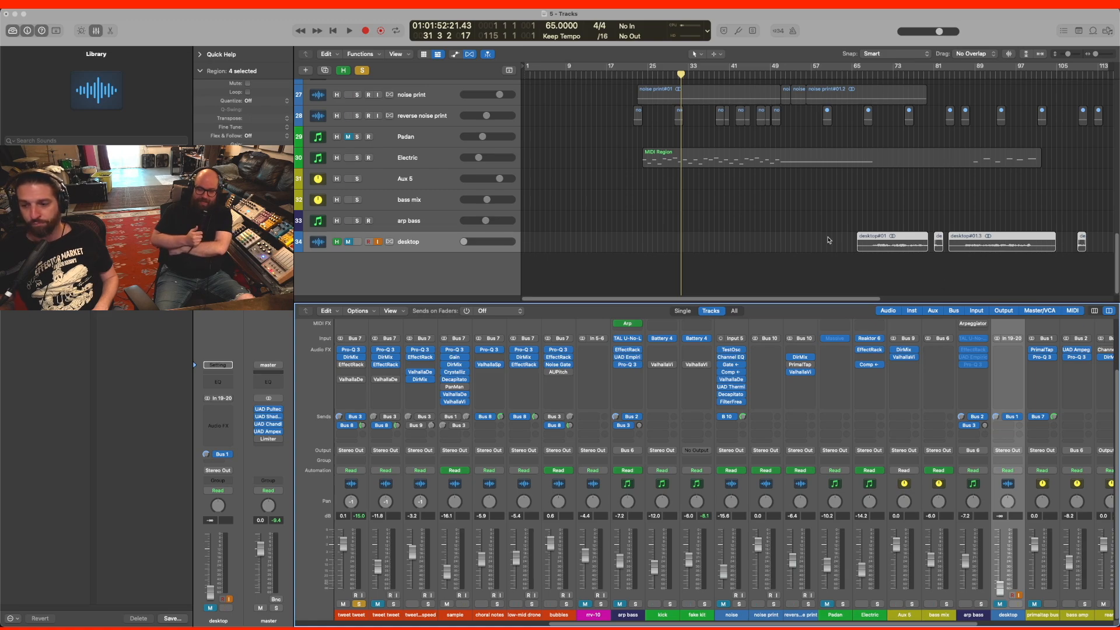
- Return to the soloed tweet tweet track and select it
scroll(793, 209, "up", 15)
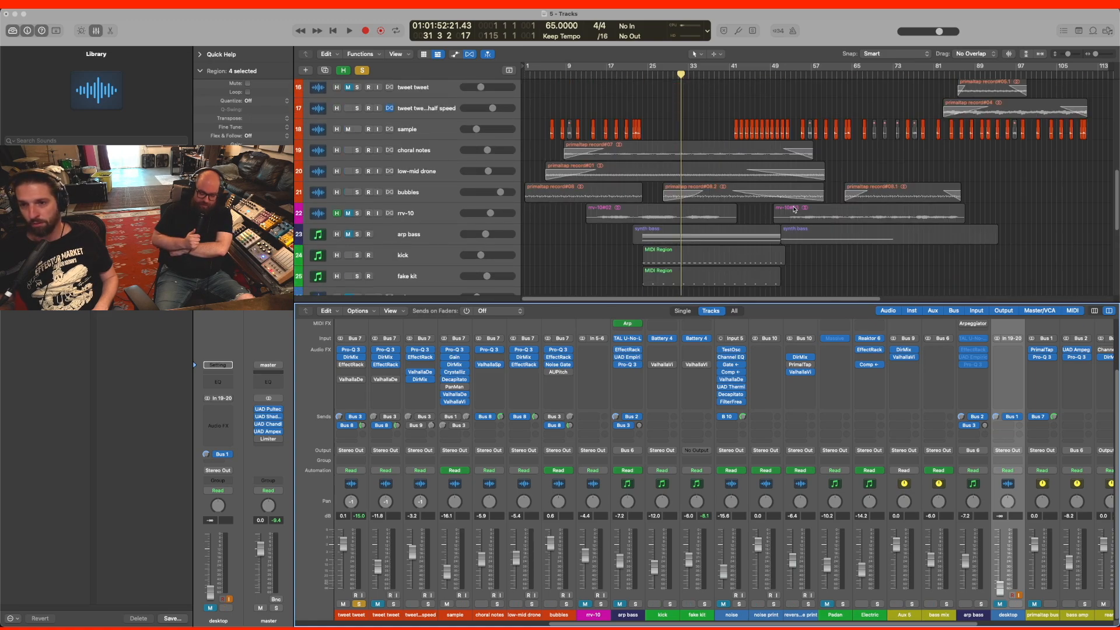
scroll(794, 209, "down", 2)
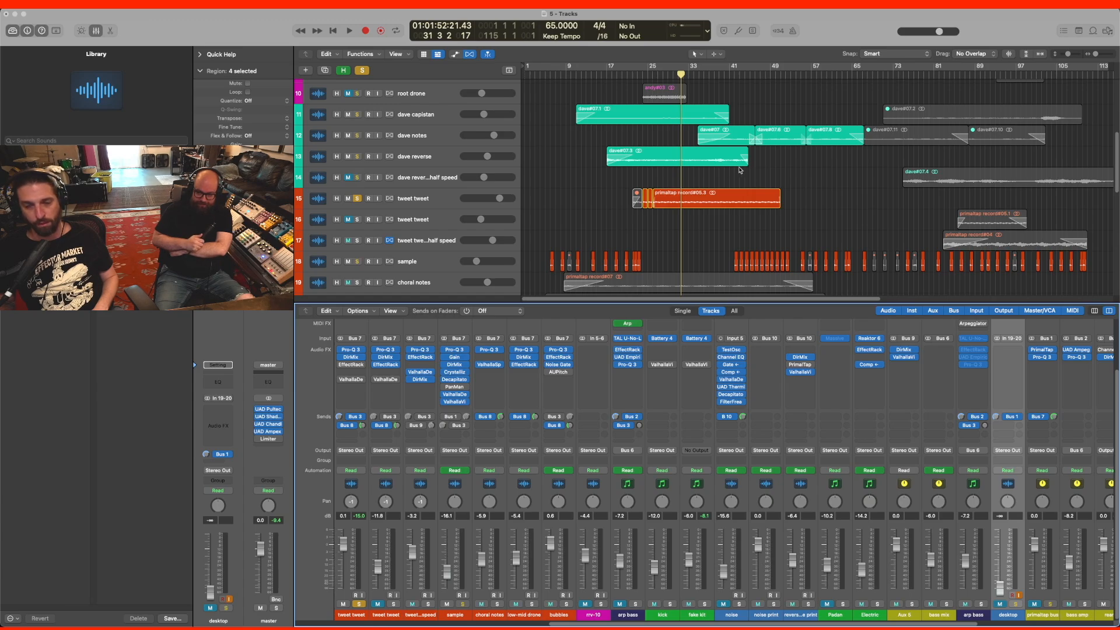
left_click(432, 198)
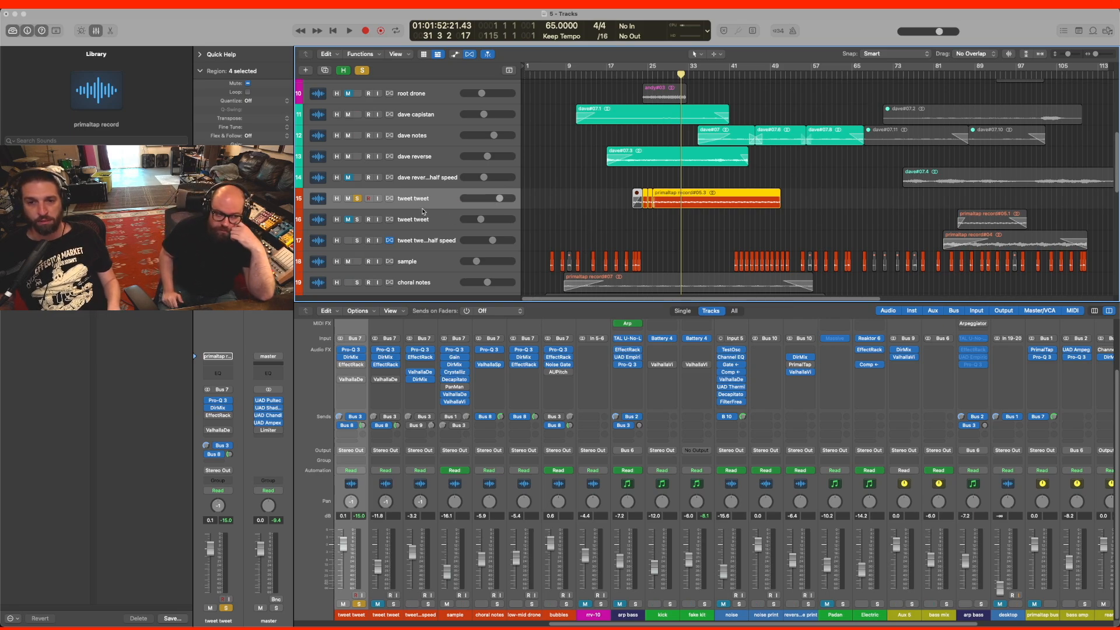
- Play the soloed tweet tweet track briefly, stop, and open its EffectRack to examine the Decapitator, FilterFreak and Tremolator modules
key("space")
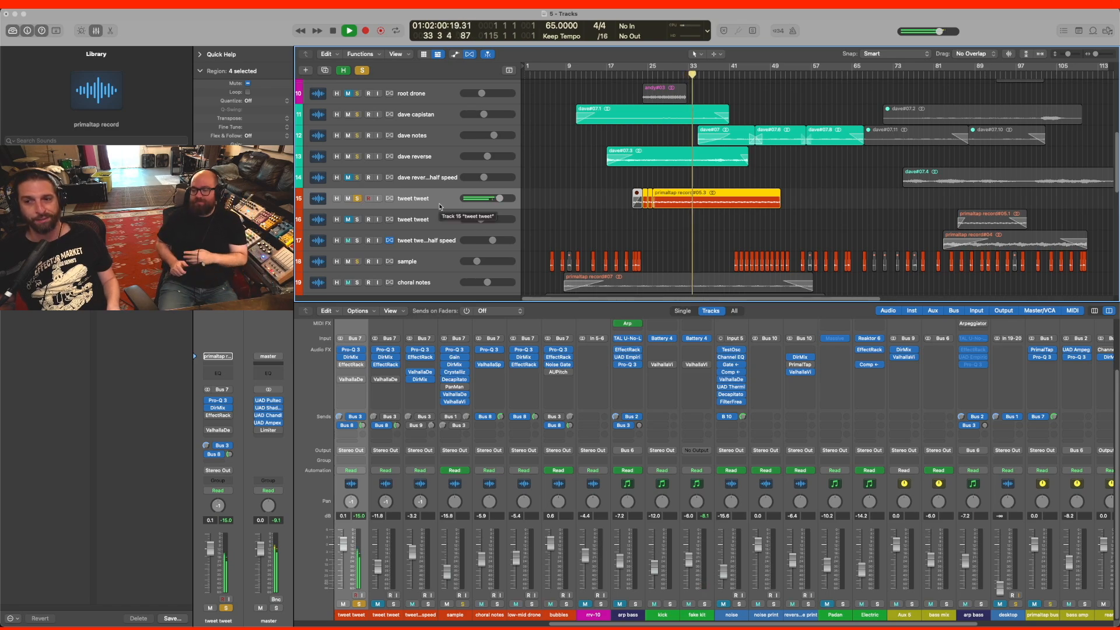
key("space")
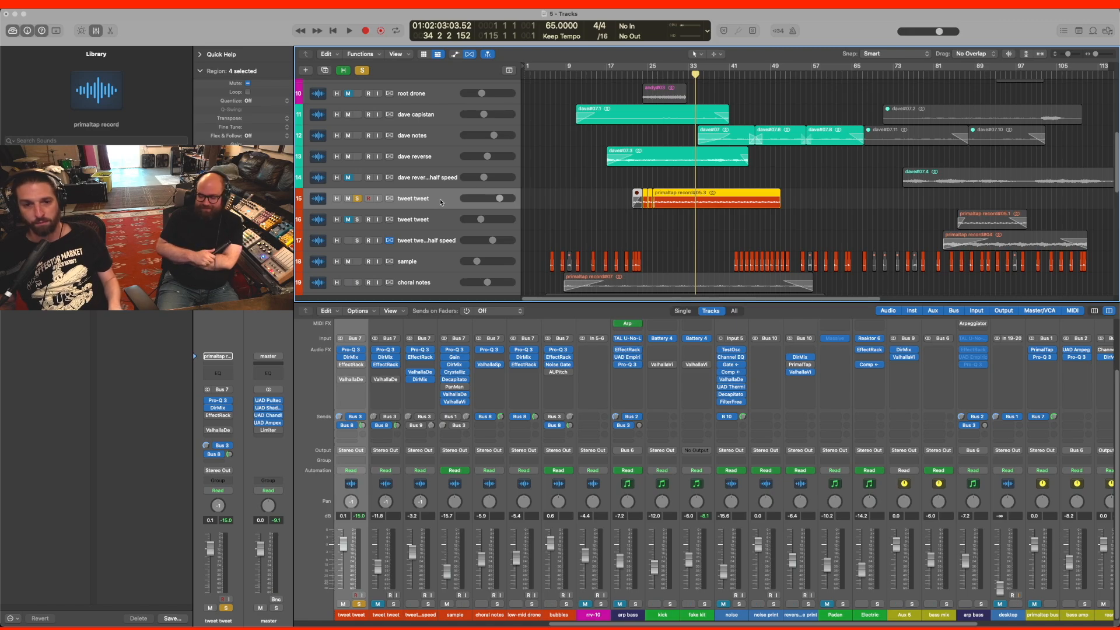
mouse_move(221, 416)
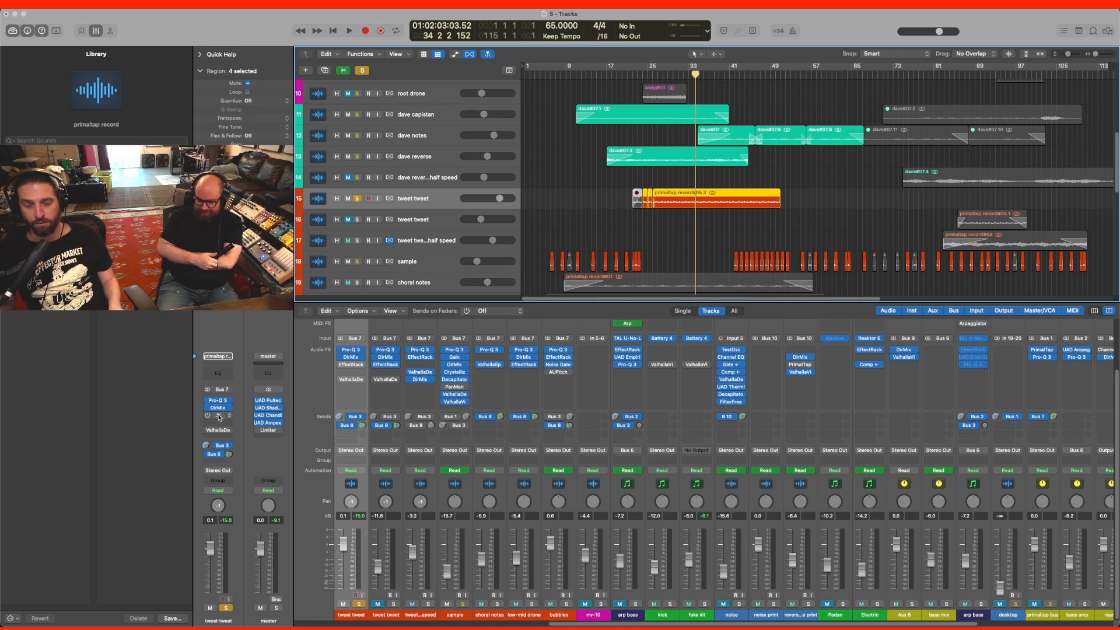
left_click(219, 416)
left_click_drag(663, 29, 747, 49)
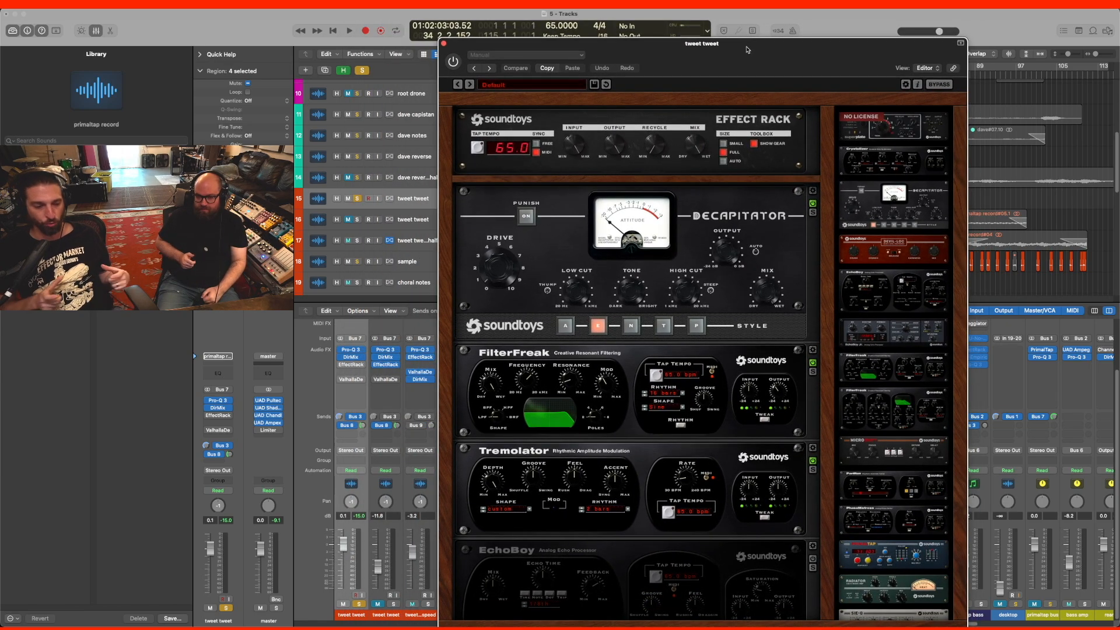
left_click_drag(748, 49, 724, 21)
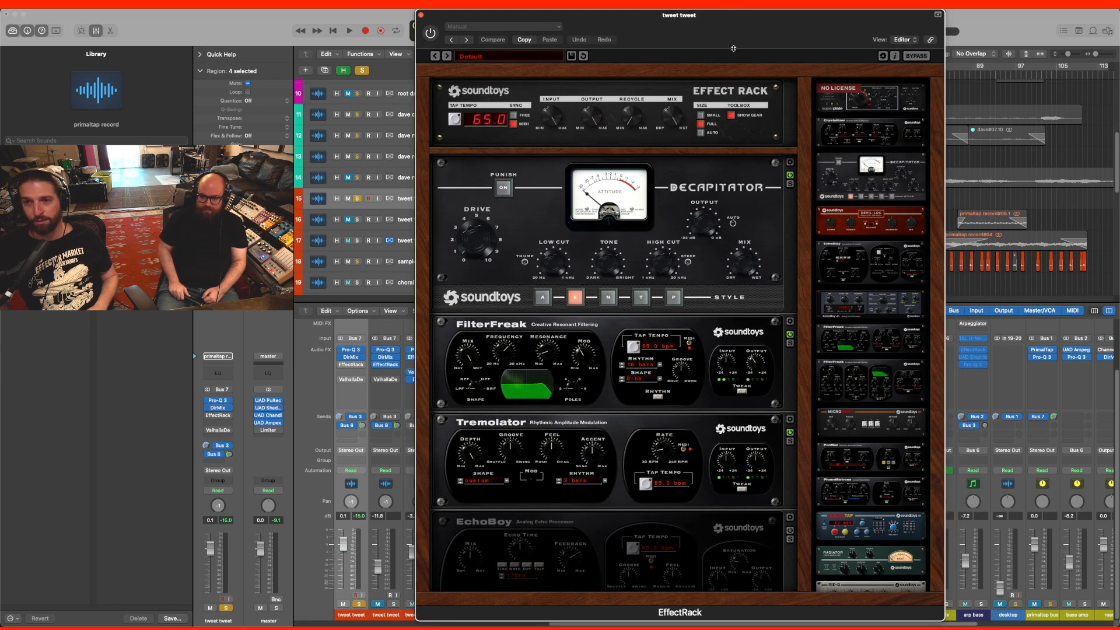
left_click_drag(786, 19, 773, 19)
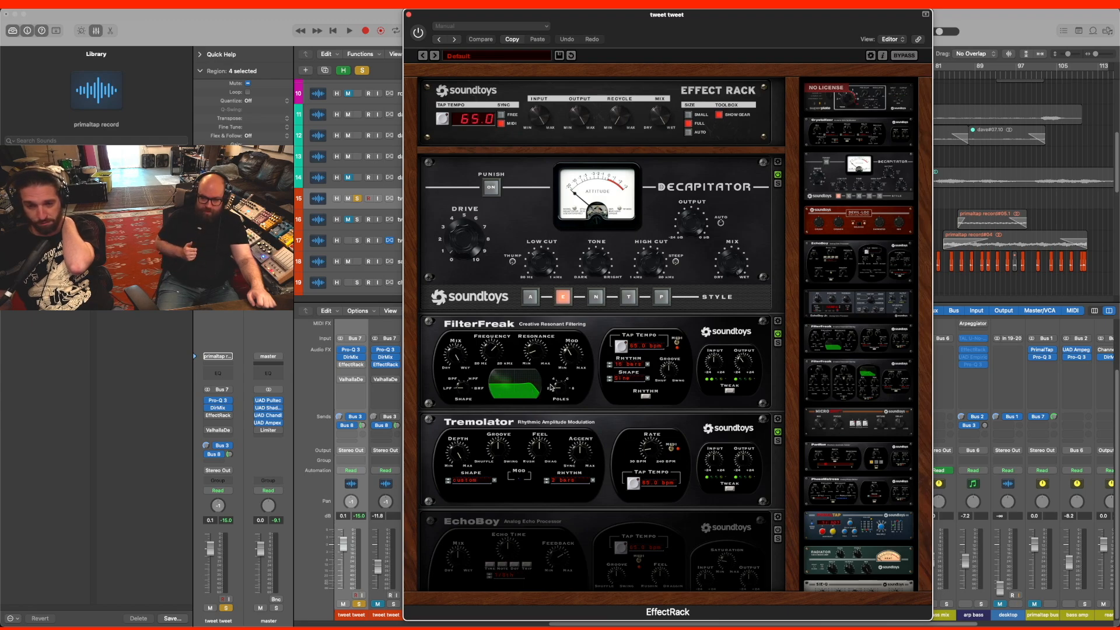
left_click_drag(530, 17, 587, 18)
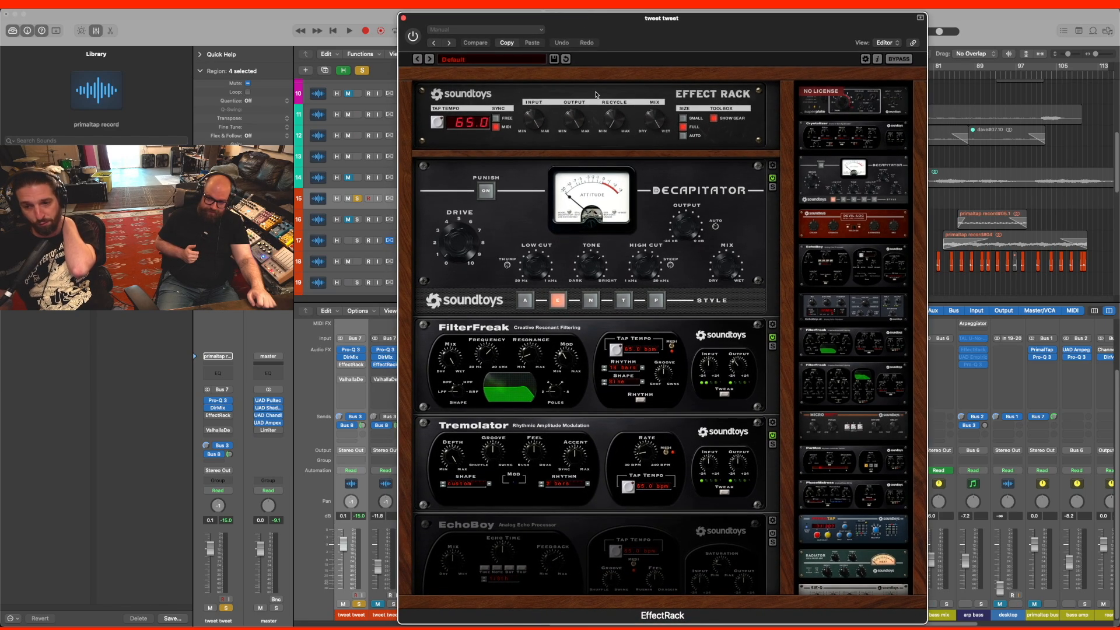
left_click_drag(646, 22, 660, 20)
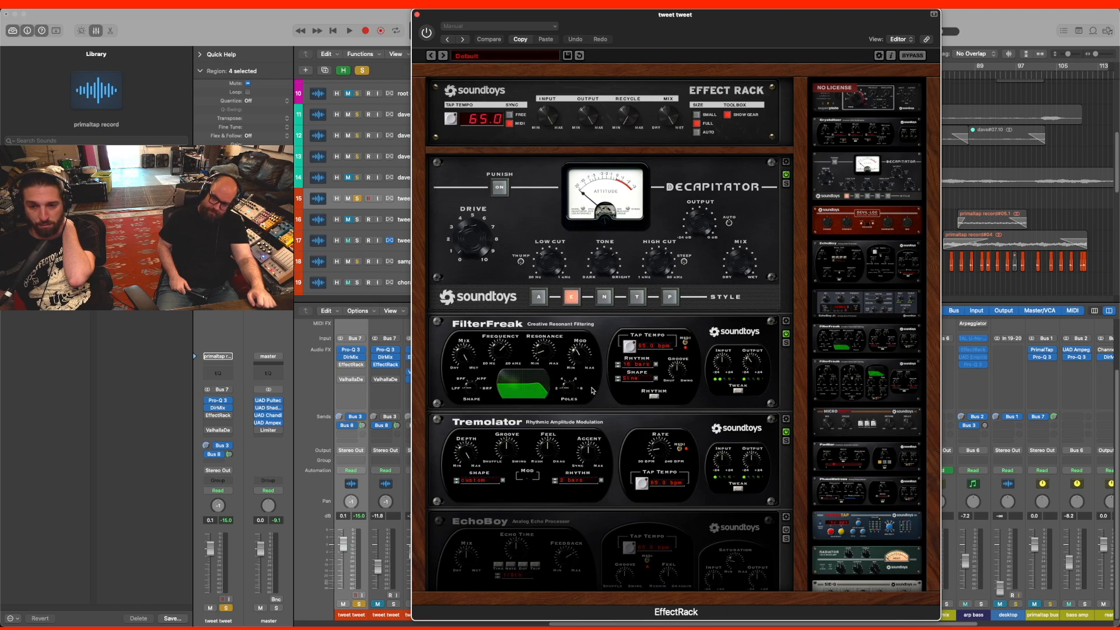
- Expand the Tremolator's Tweak settings and look through its available modulation shapes, keeping the custom shape
scroll(604, 407, "down", 1)
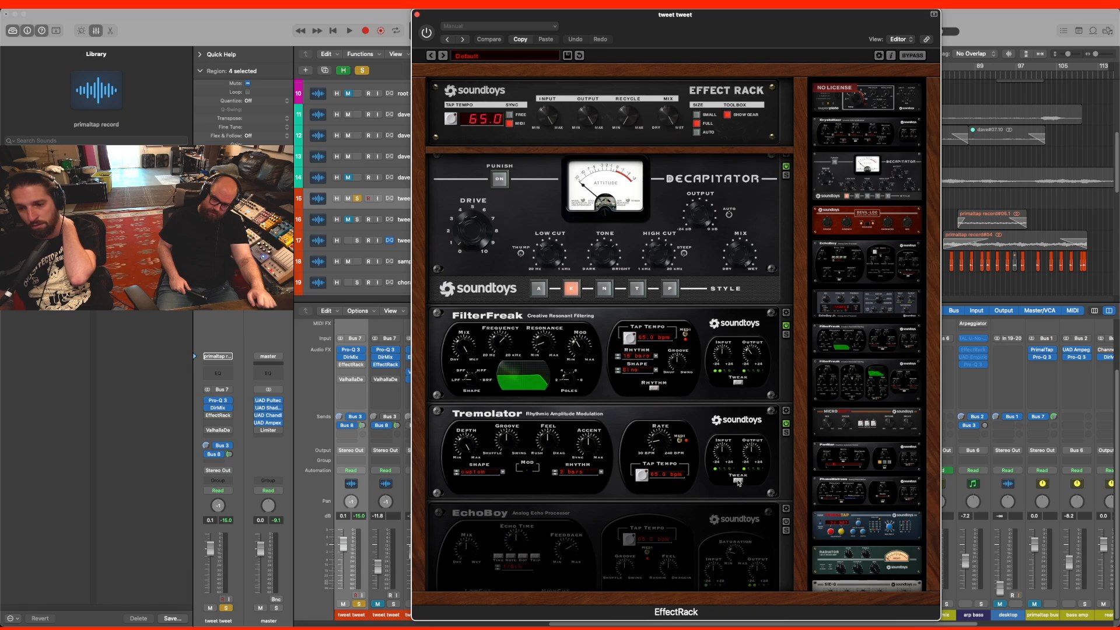
left_click(738, 480)
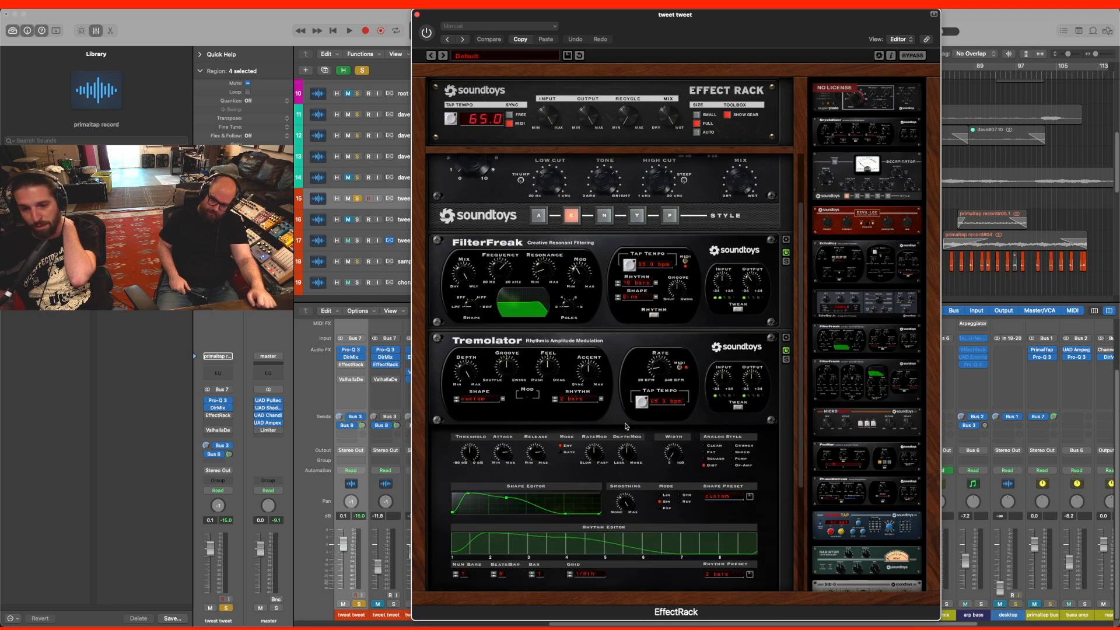
left_click(482, 401)
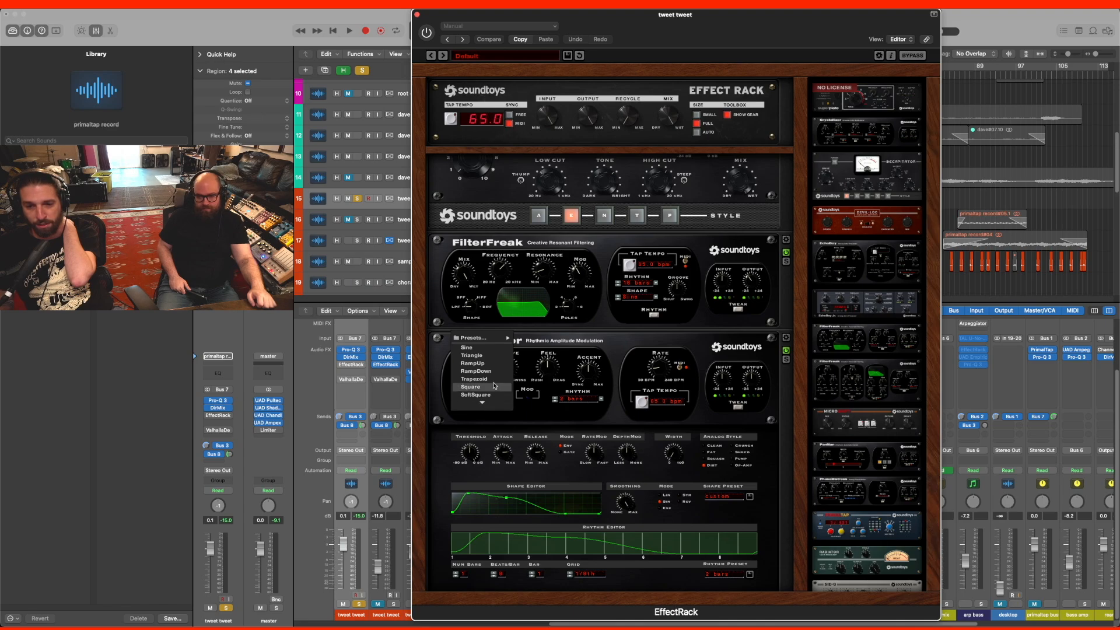
mouse_move(483, 402)
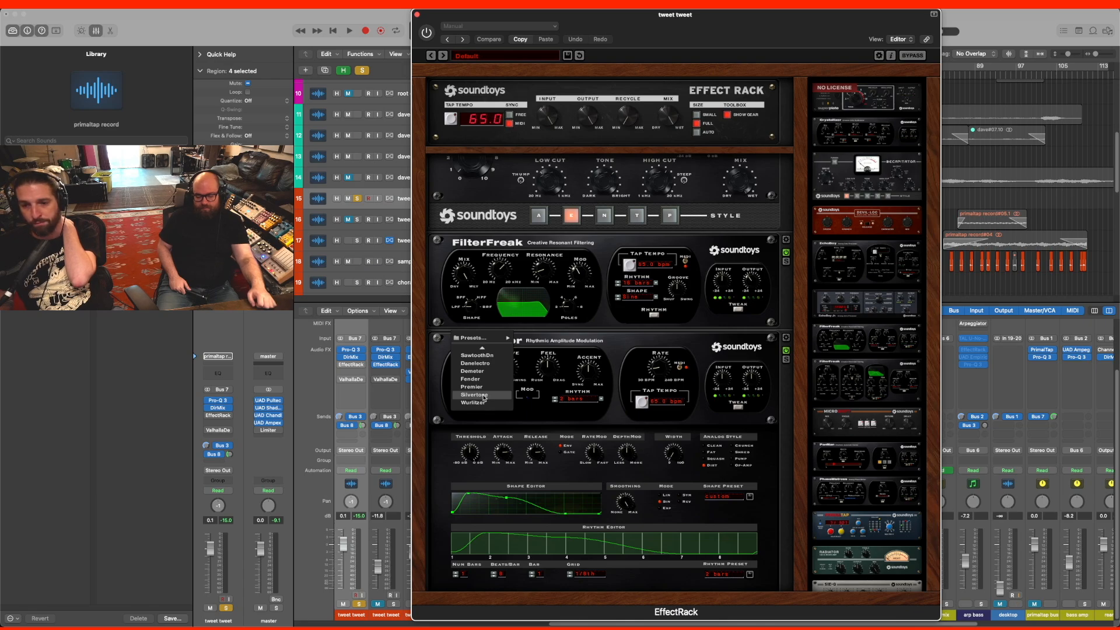
left_click(608, 415)
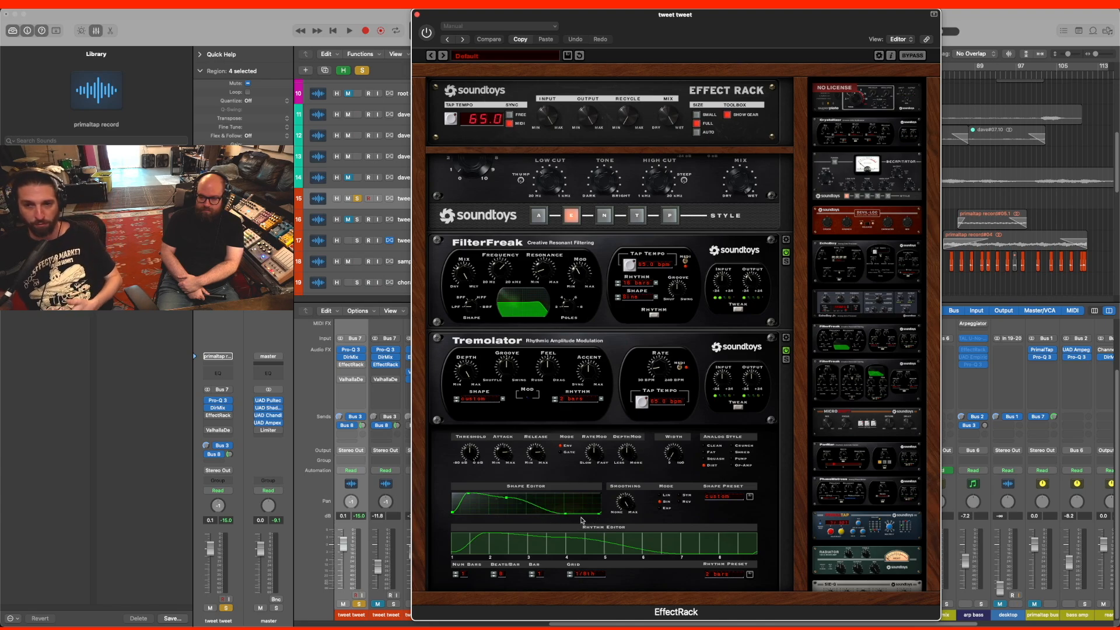
- Play the soloed tweet tweet from about bar 26, switch its bypassed EffectRack back on during playback, and stop
left_click_drag(521, 19, 638, 25)
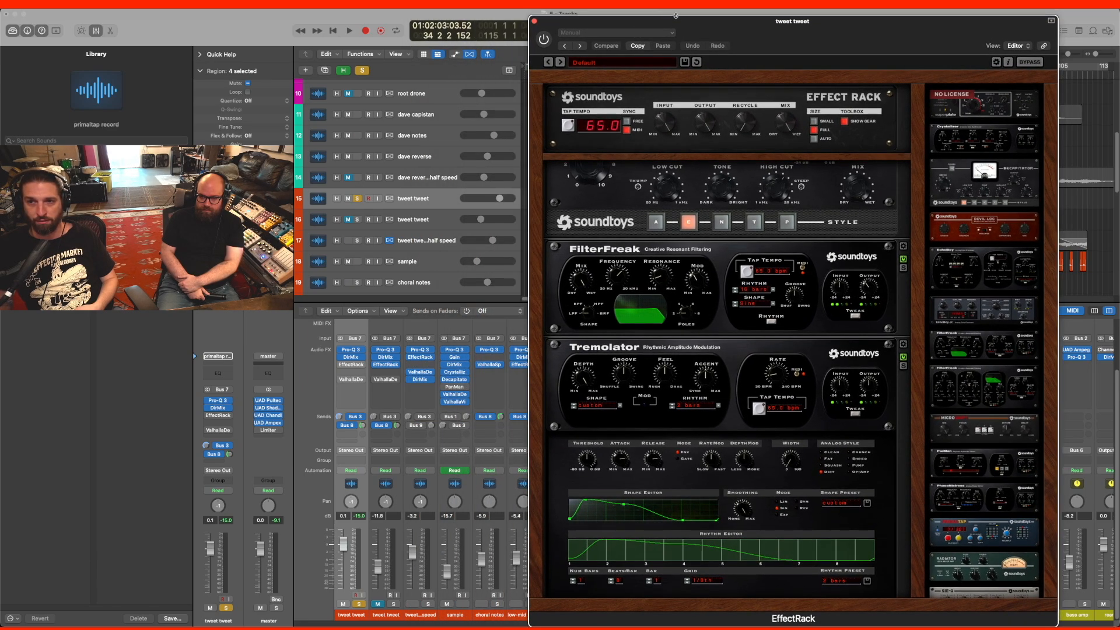
left_click_drag(715, 25, 641, 289)
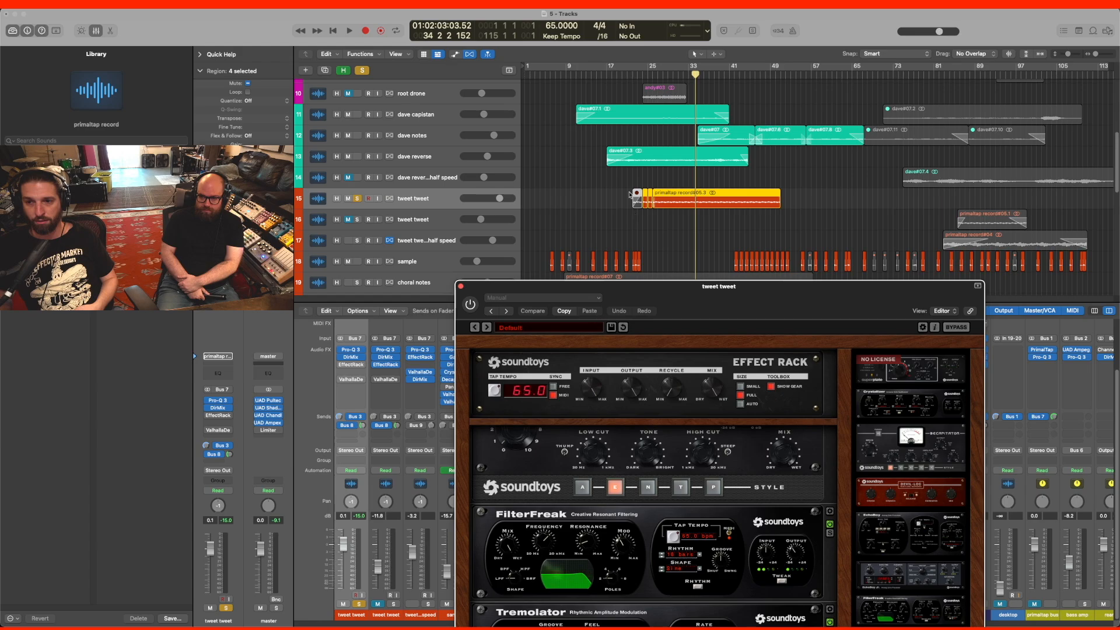
left_click(657, 75)
key("space")
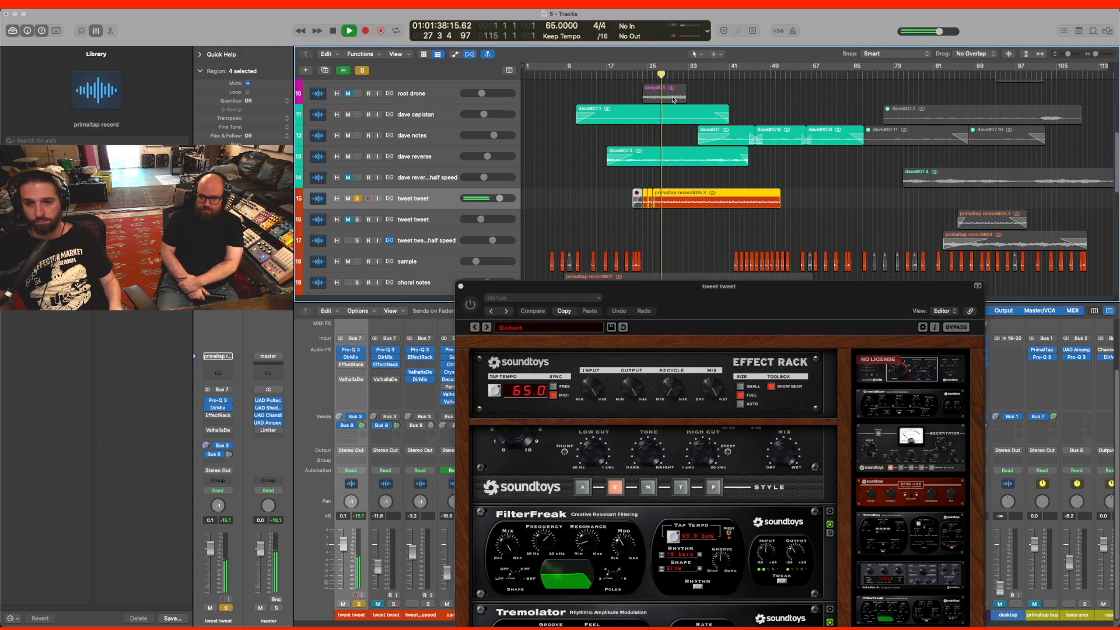
left_click(469, 304)
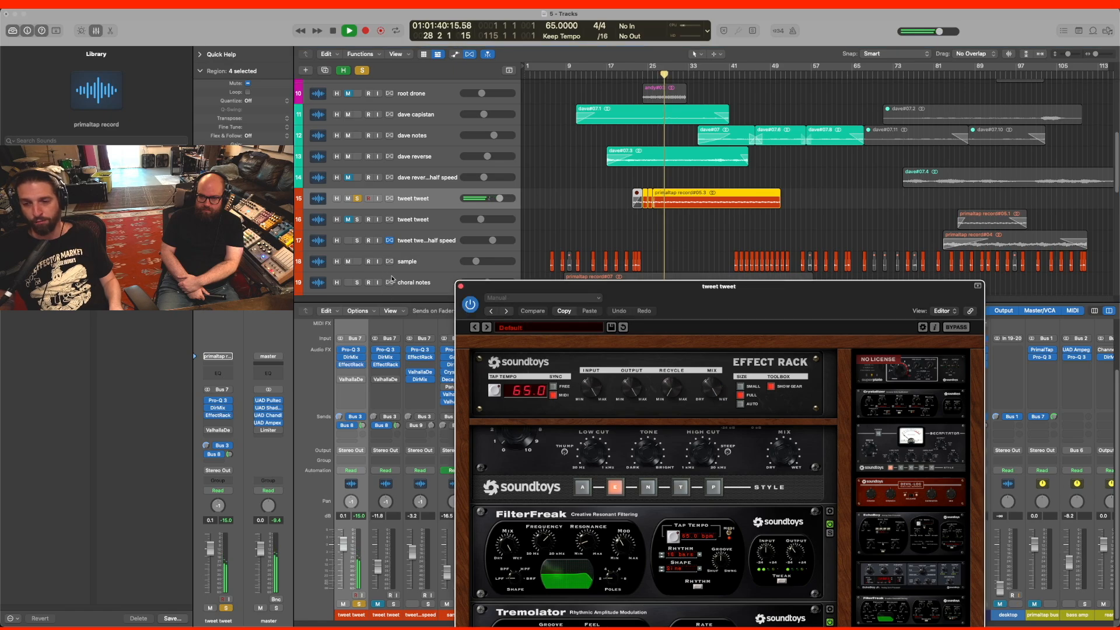
left_click_drag(730, 291, 712, 226)
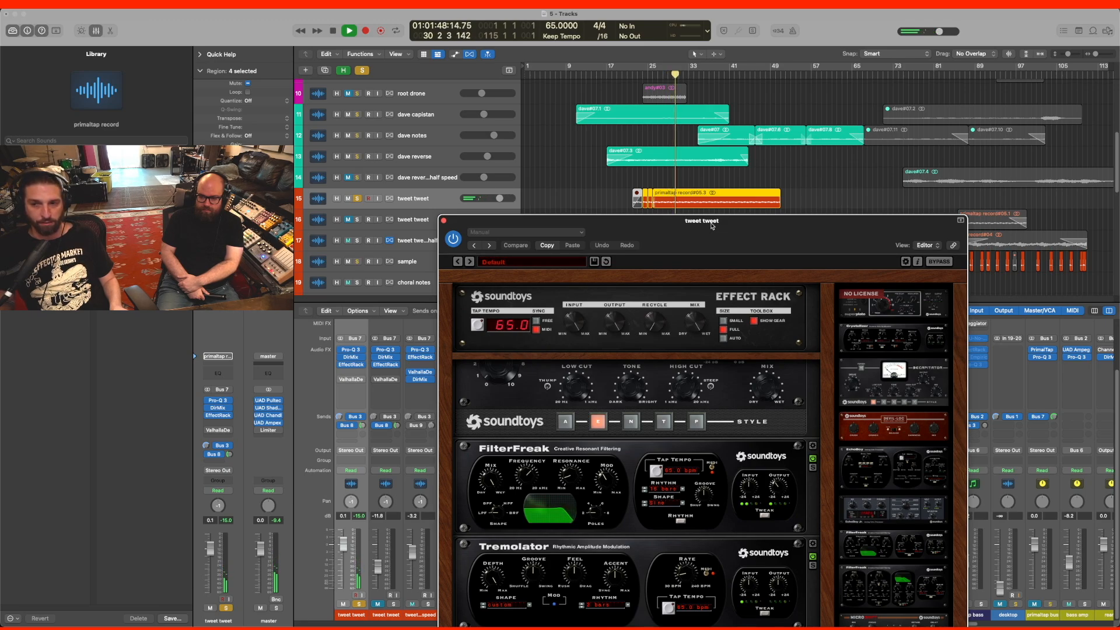
key("space")
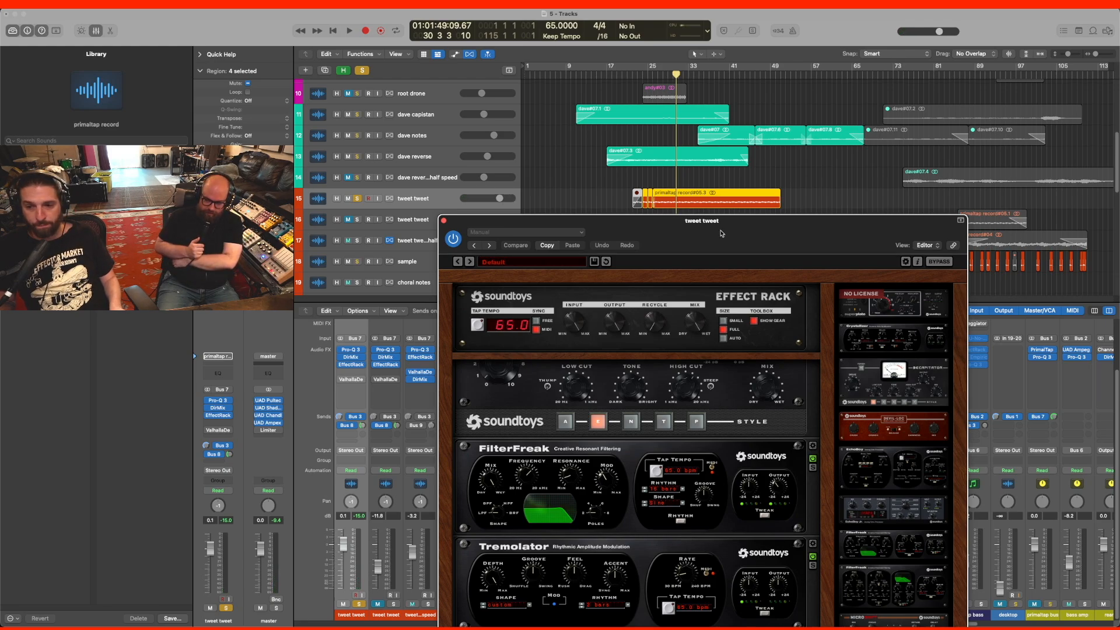
- Play the soloed tweet tweet from about bar 41 with the EffectRack active, stop playback, and close the plug-in window
left_click_drag(712, 225, 707, 216)
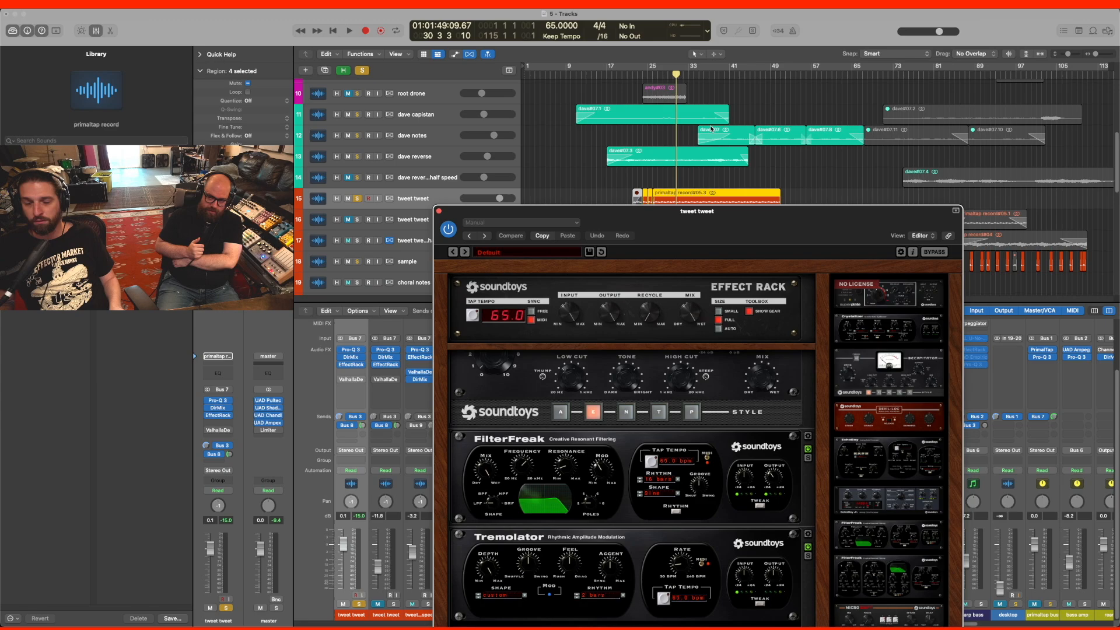
left_click(723, 75)
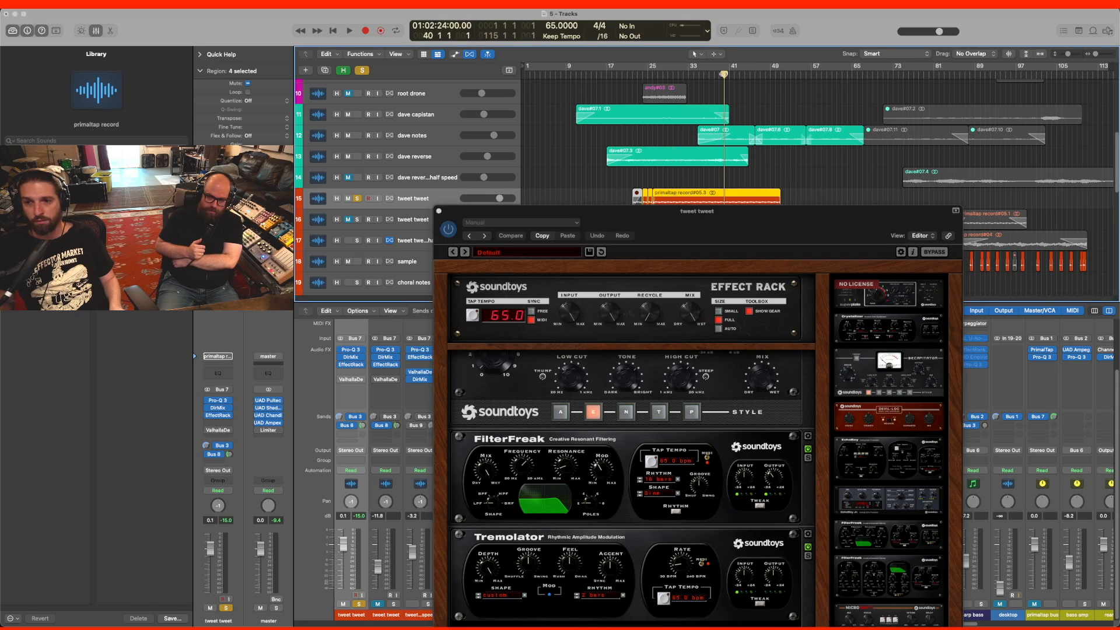
left_click_drag(742, 73, 754, 76)
left_click(733, 74)
key("space")
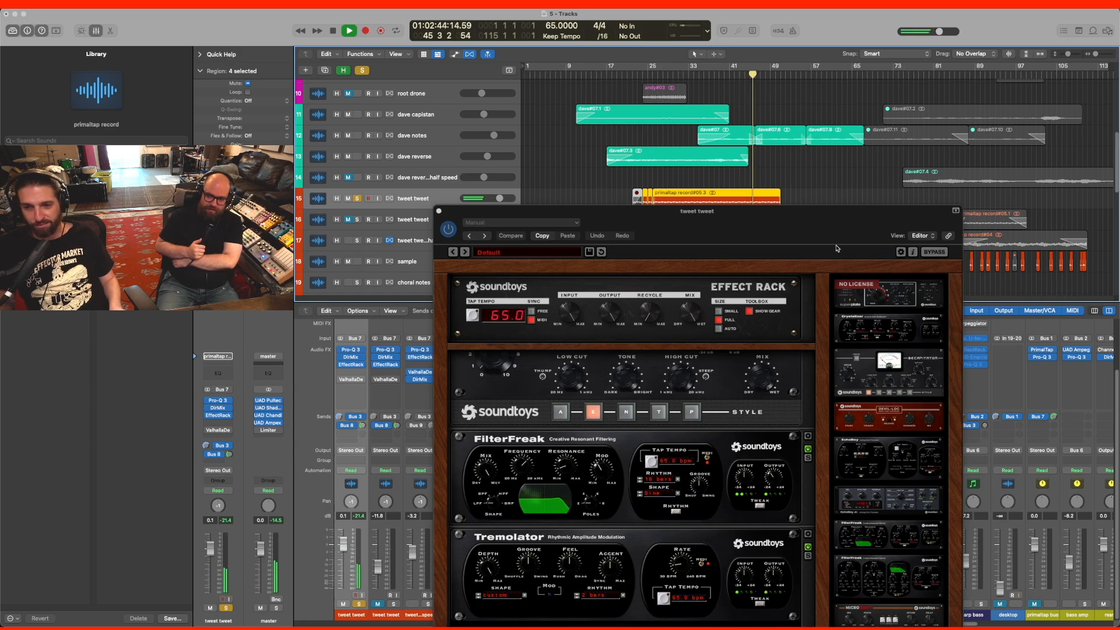
key("space")
left_click(438, 211)
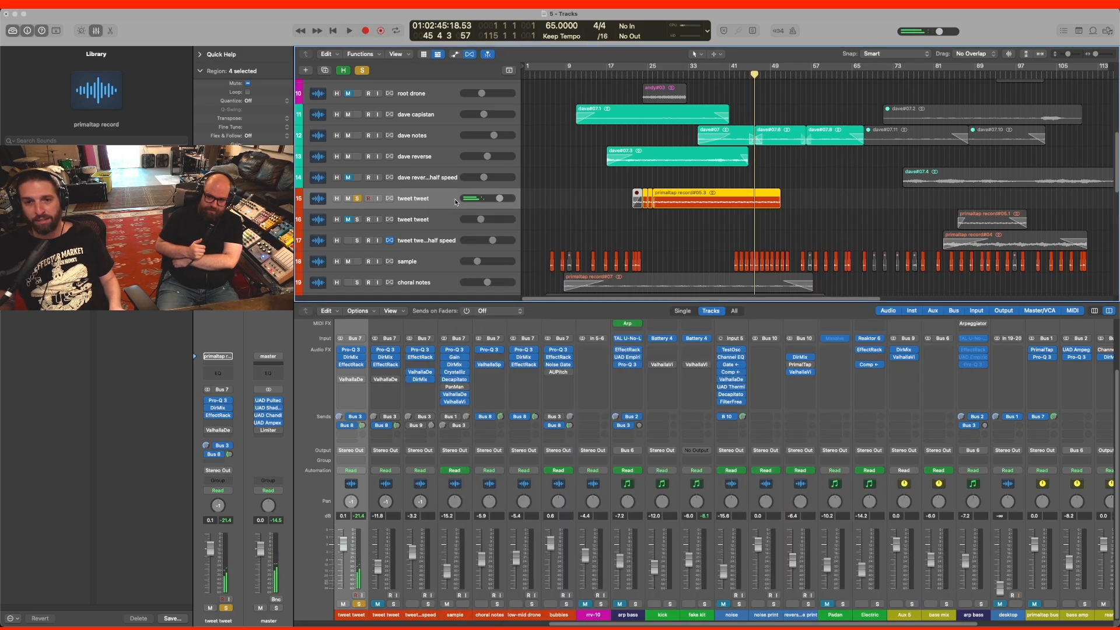
- Turn off the tweet tweet solo, play the full mix from about bar 24, and reopen tweet tweet's EffectRack
key("ctrl+s")
left_click(648, 74)
key("space")
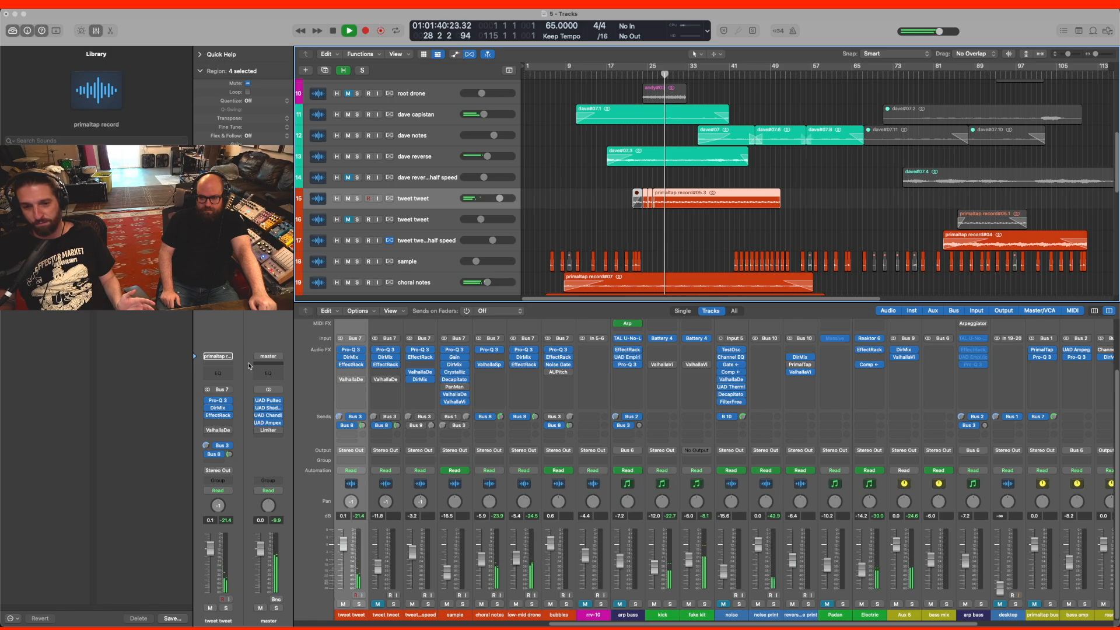
mouse_move(352, 369)
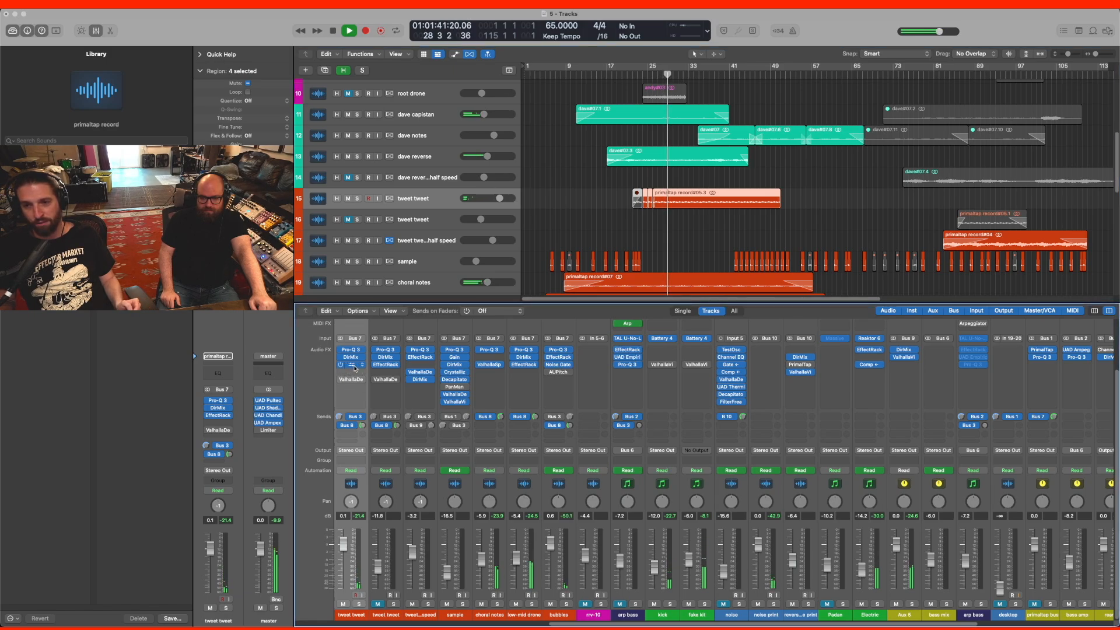
left_click(353, 366)
left_click_drag(656, 238, 338, 80)
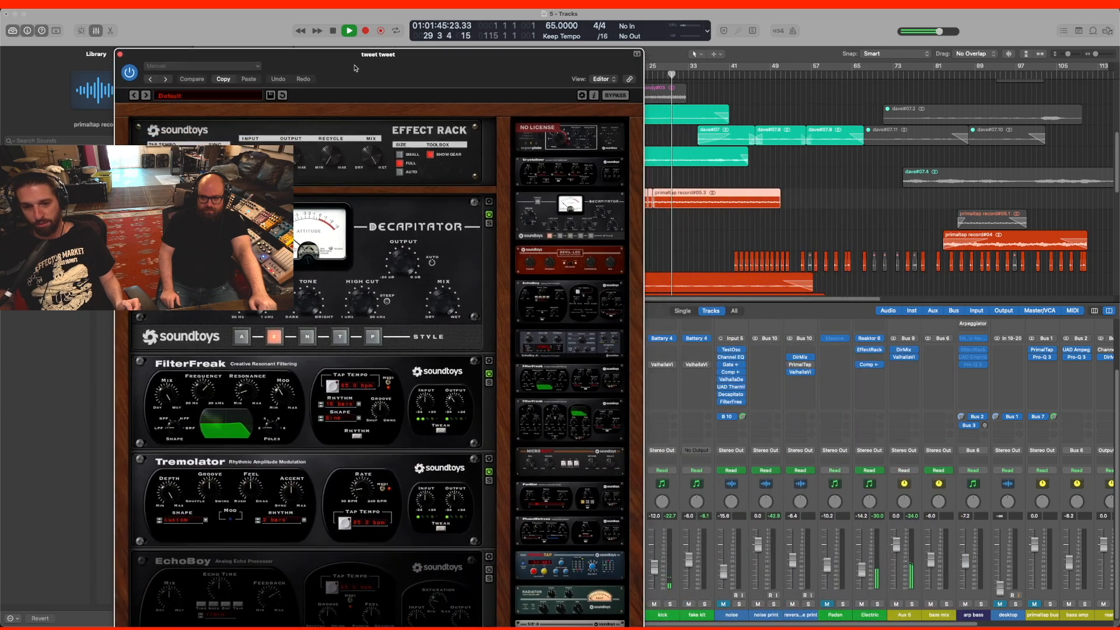
- Switch the Tremolator module off and back on to compare it within the mix, then stop playback and close EffectRack
left_click(491, 472)
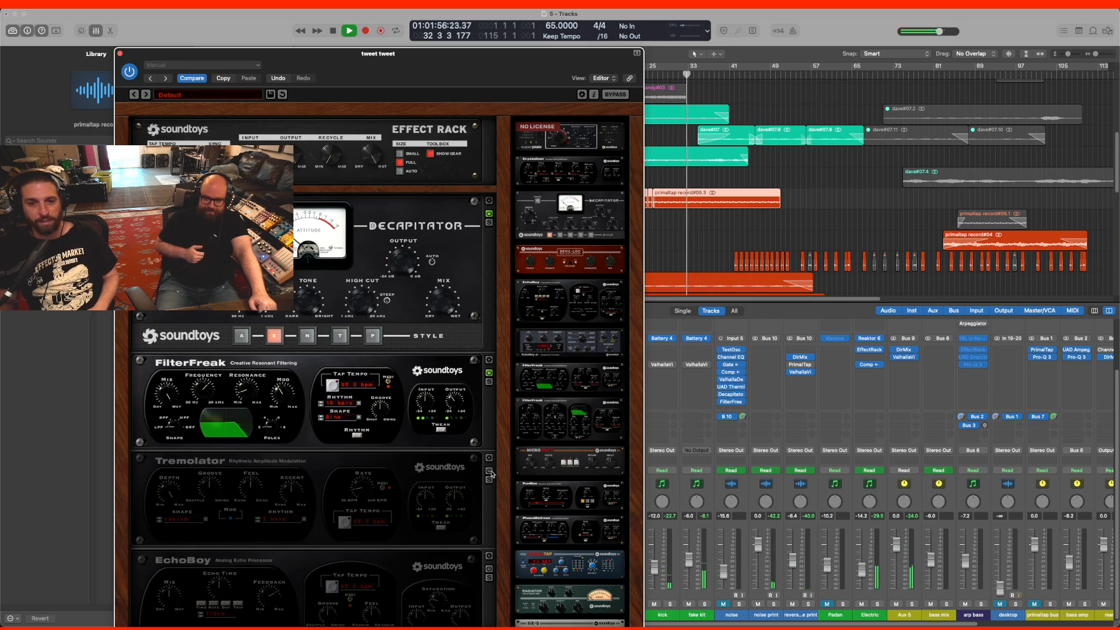
left_click(490, 471)
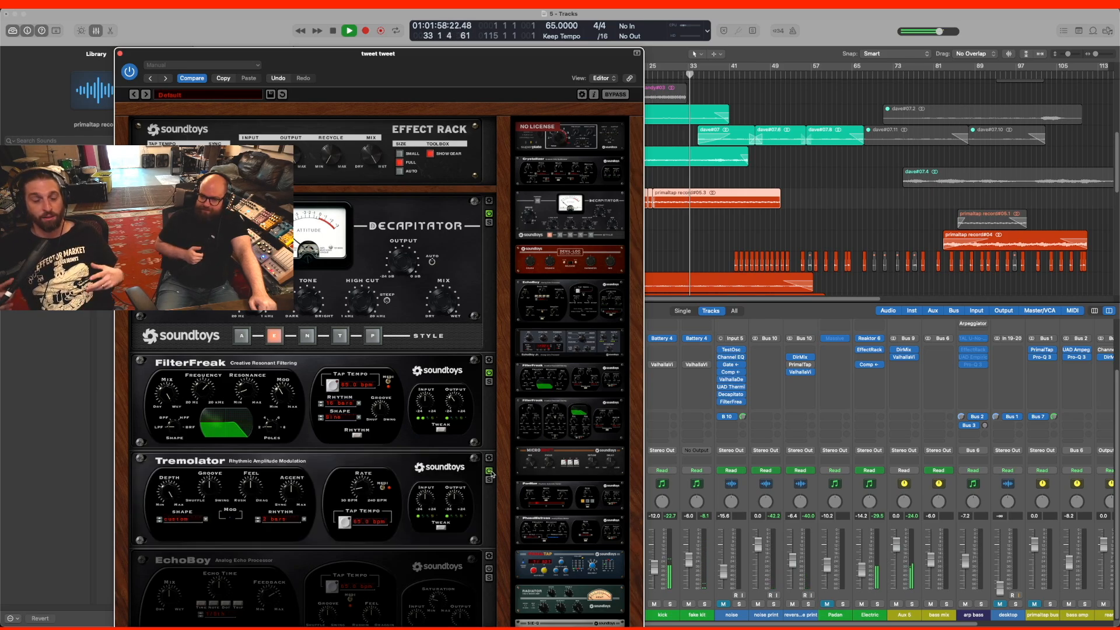
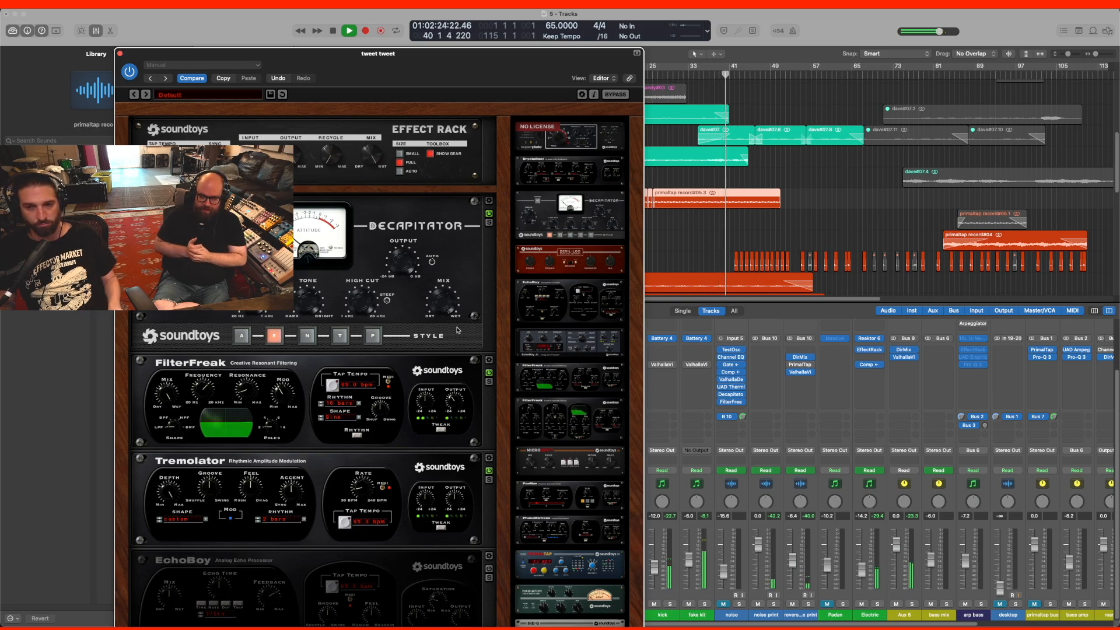
left_click_drag(455, 60, 522, 41)
key("space")
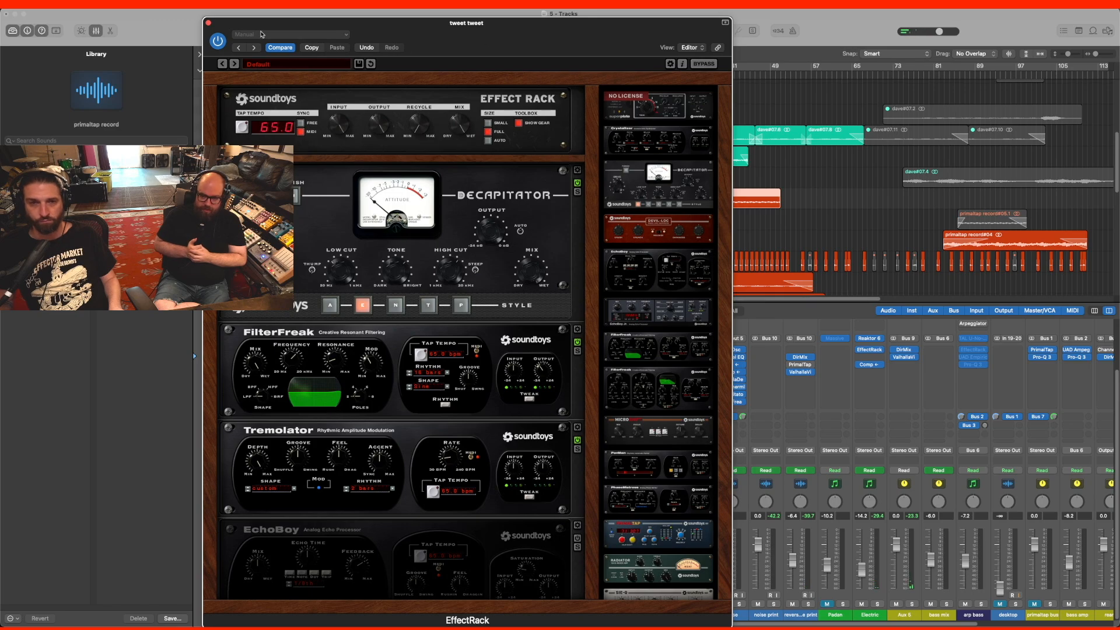
left_click(208, 23)
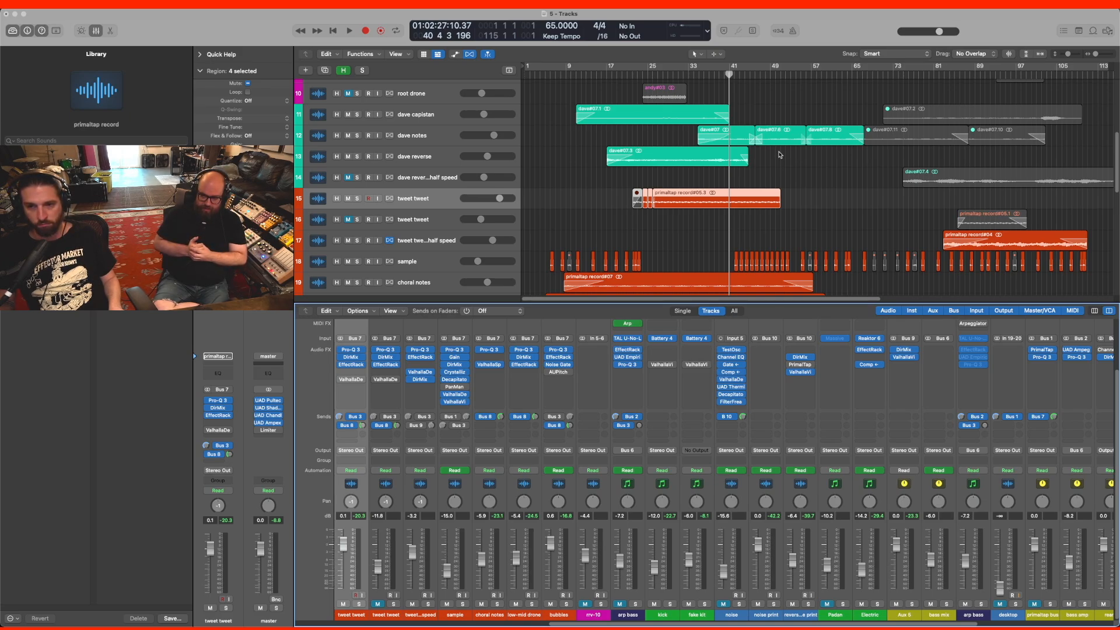
- Solo the sample track, play its regions from about bar 6, select the track during playback, and stop
key("super+Right")
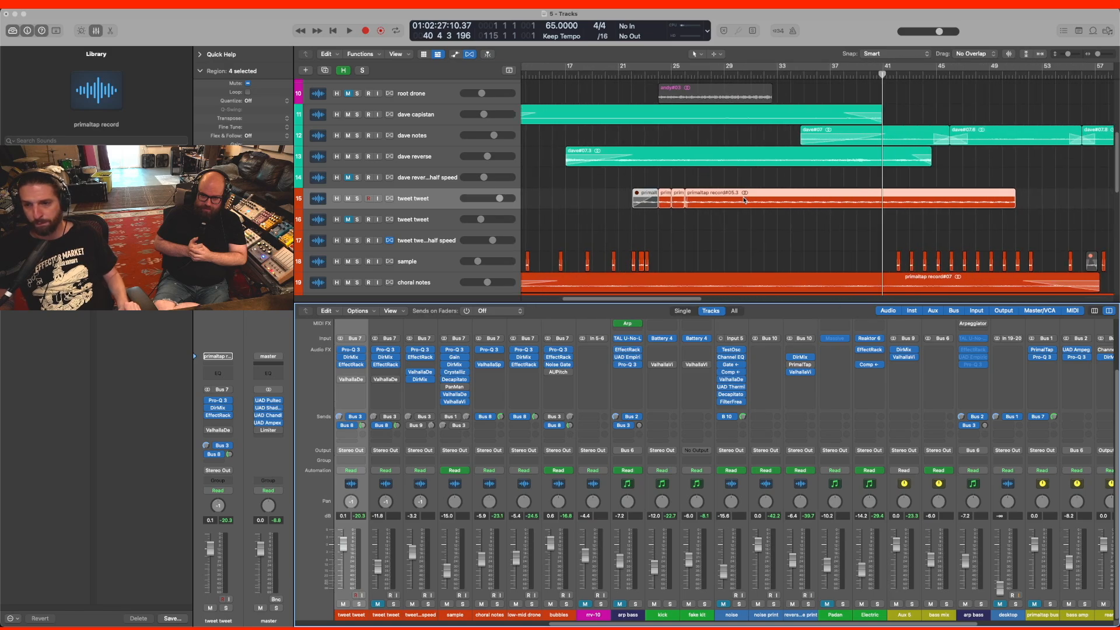
key("super+Right")
key("super+Right")
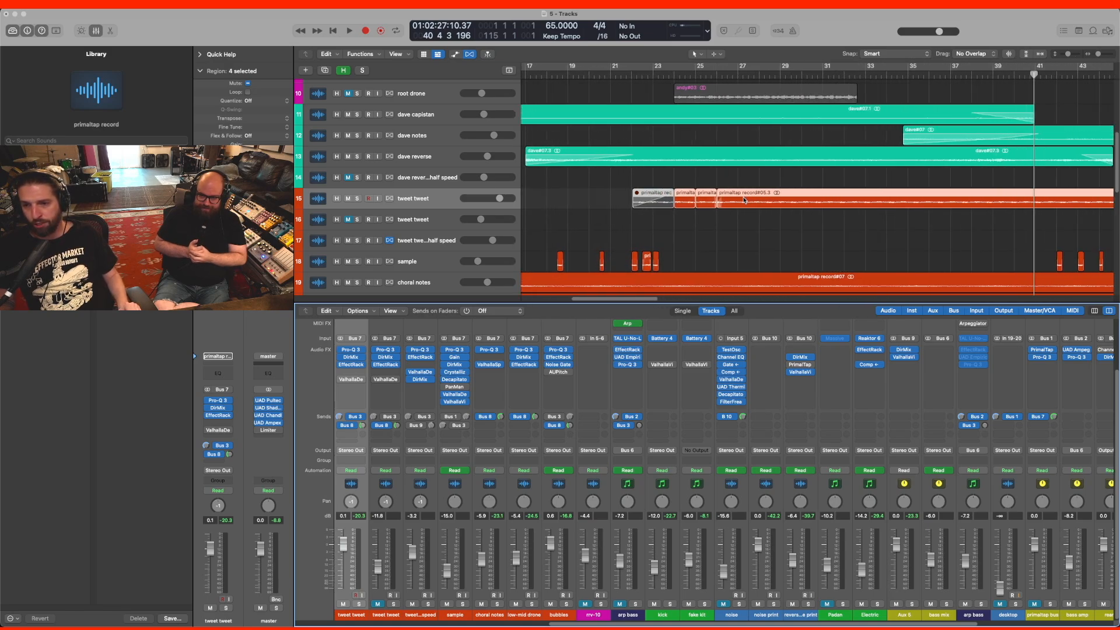
left_click(688, 222)
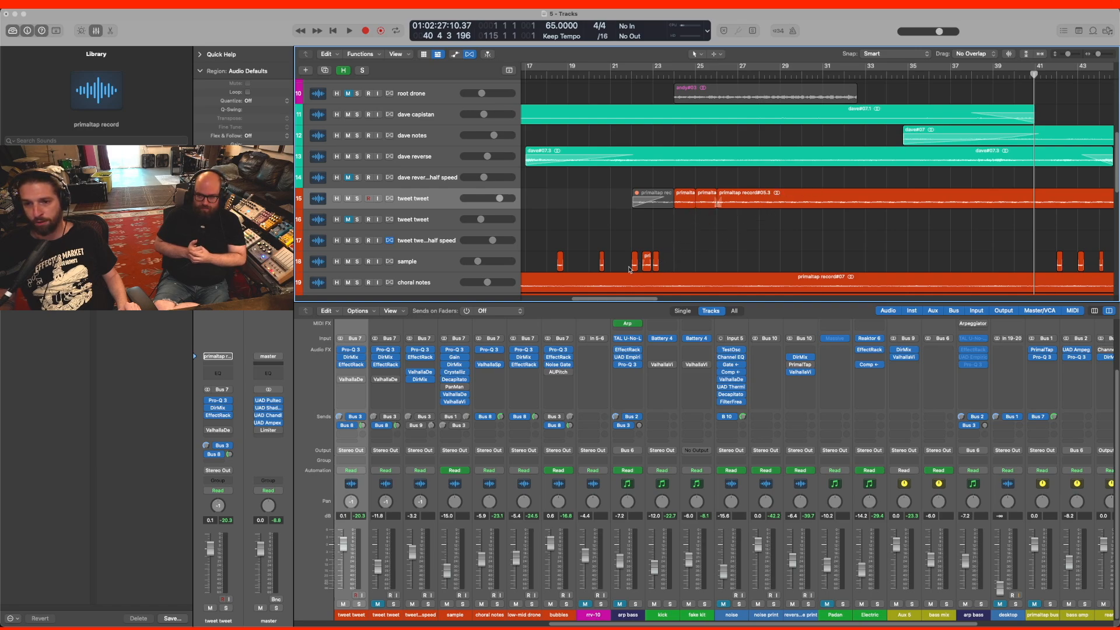
scroll(605, 262, "left", 10)
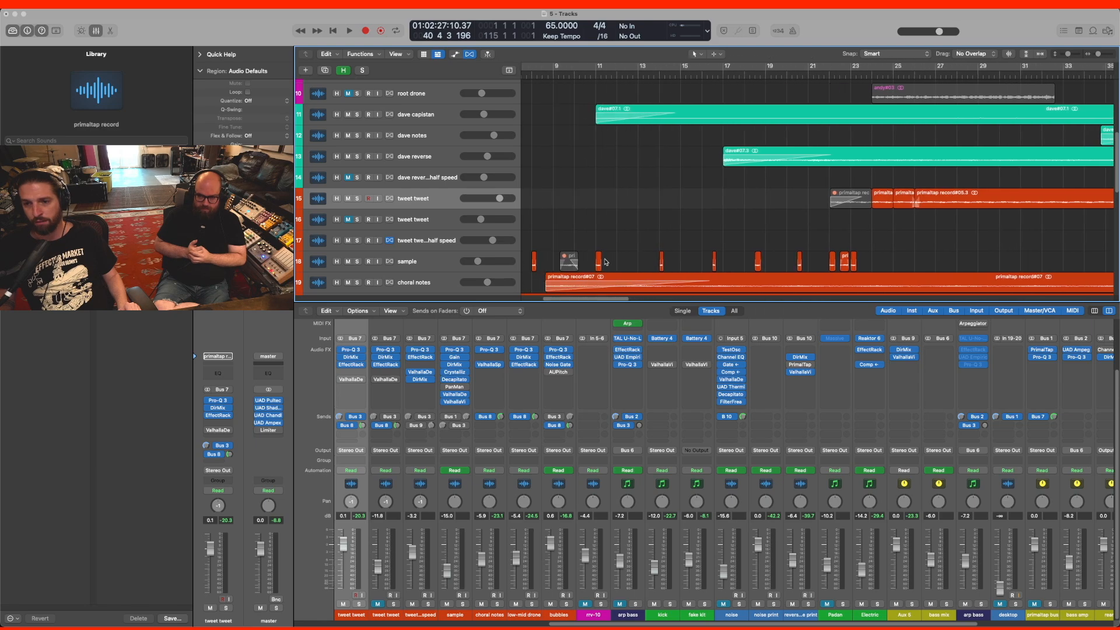
scroll(604, 262, "left", 3)
left_click(612, 75)
left_click(358, 261)
key("space")
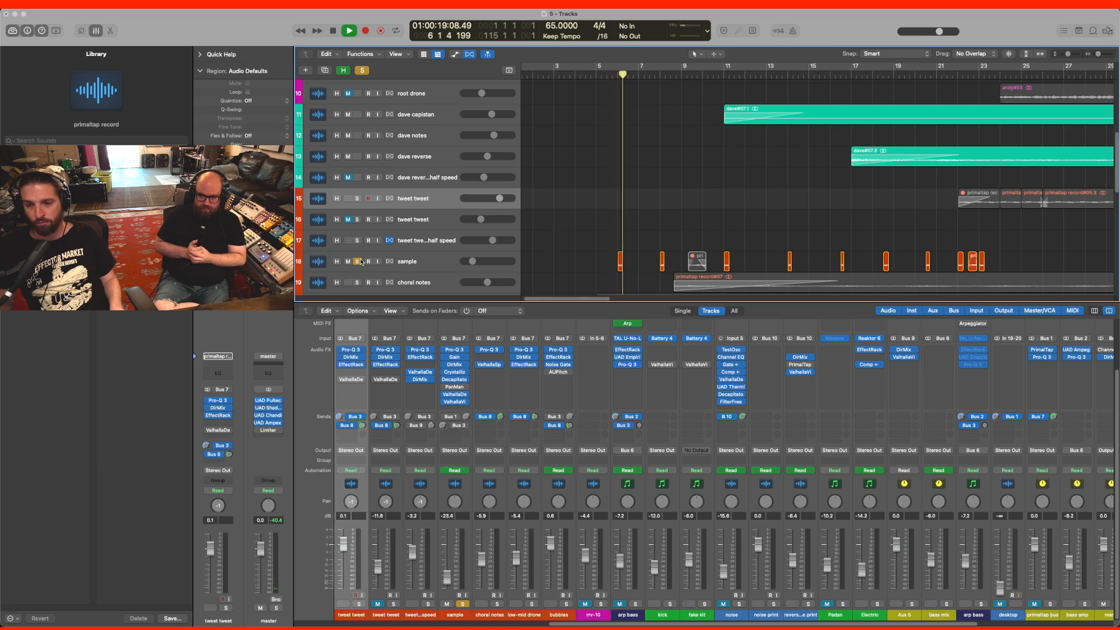
left_click(426, 262)
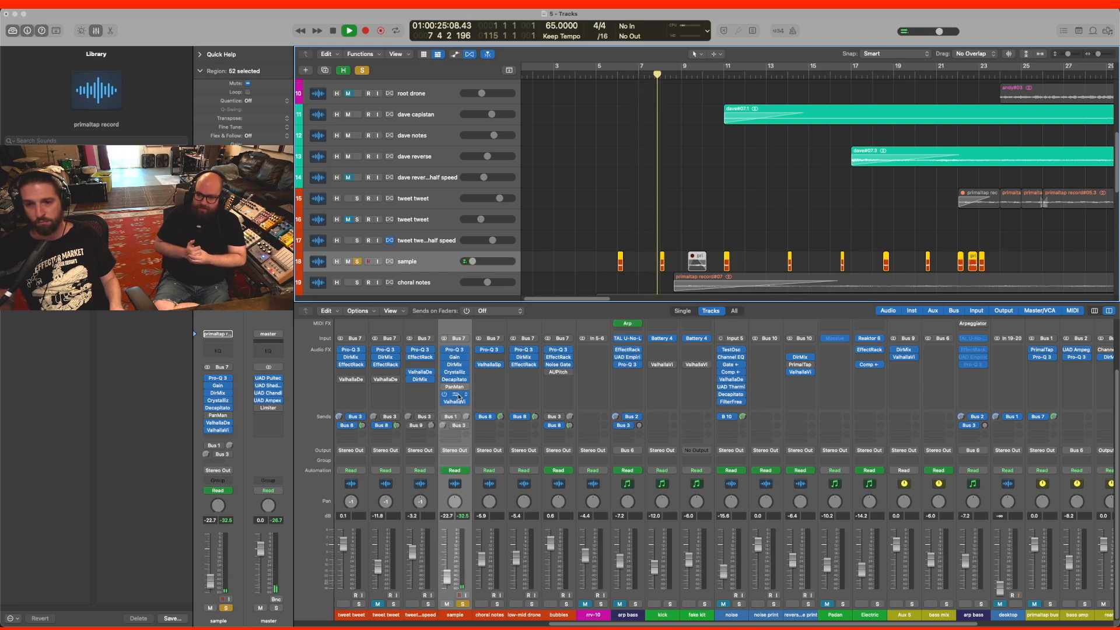
key("space")
- Remove PanMan from the sample channel and bypass its Crystallizer, ValhallaDelay and ValhallaVintageVerb plug-ins
left_click(445, 373)
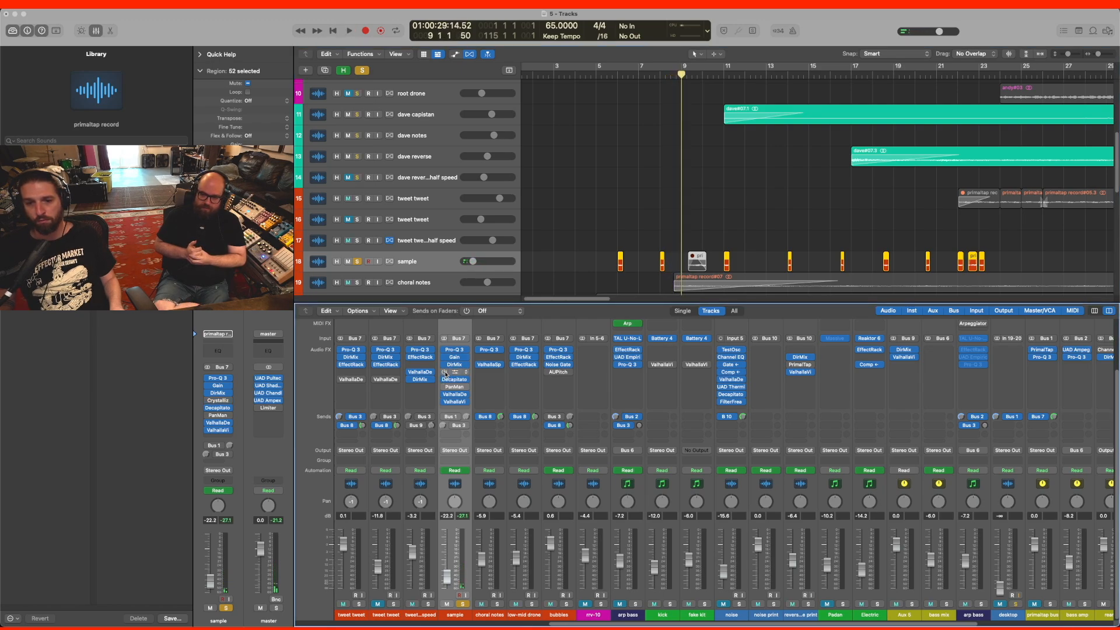
left_click(470, 387)
left_click(478, 385)
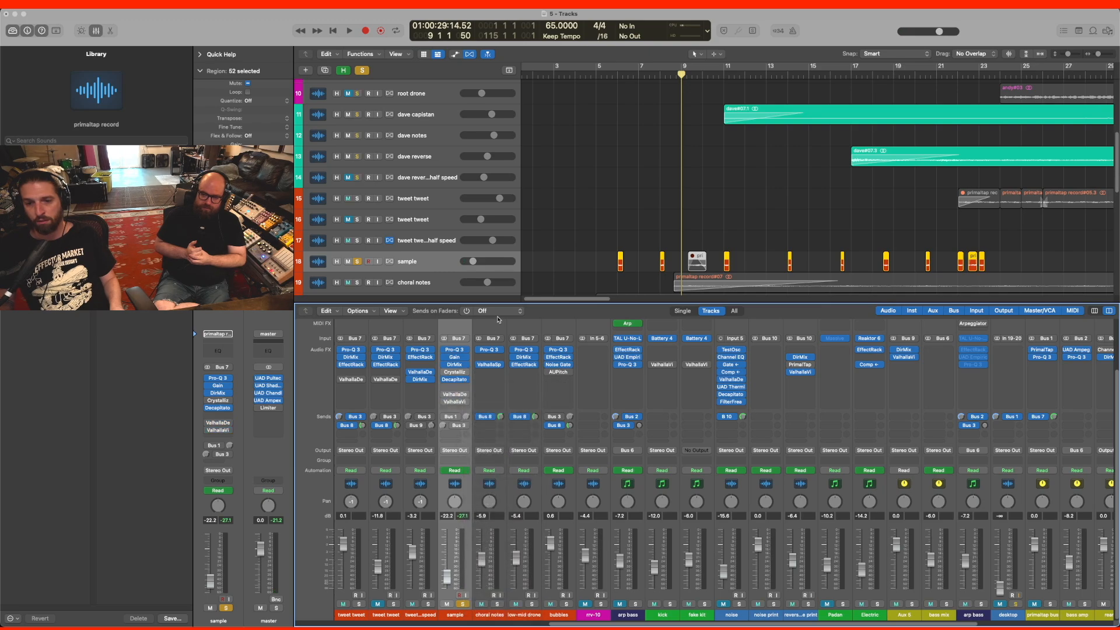
- Audition the soloed sample hits between bars 6 and 18 with the delay and reverb effects bypassed, stopping playback at the end
double_click(620, 76)
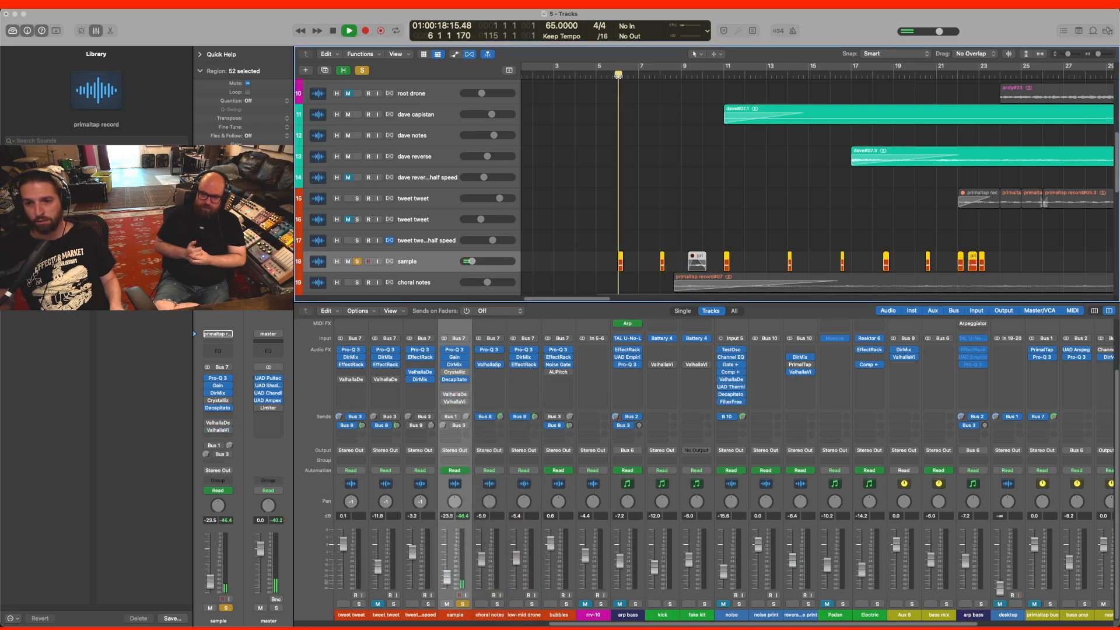
key("space")
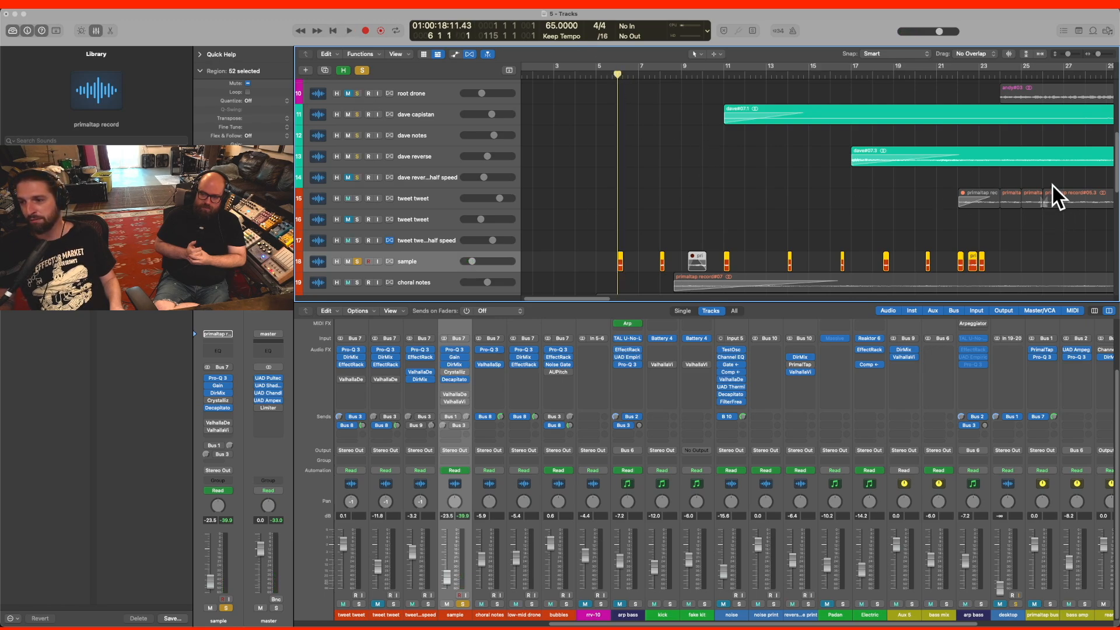
key("space")
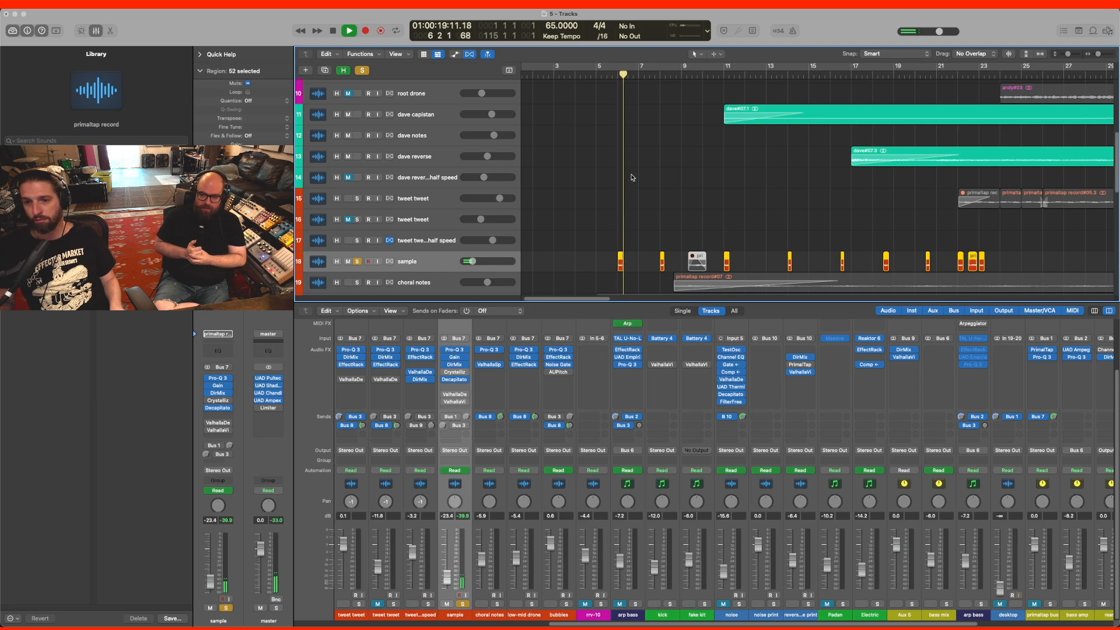
left_click(661, 82)
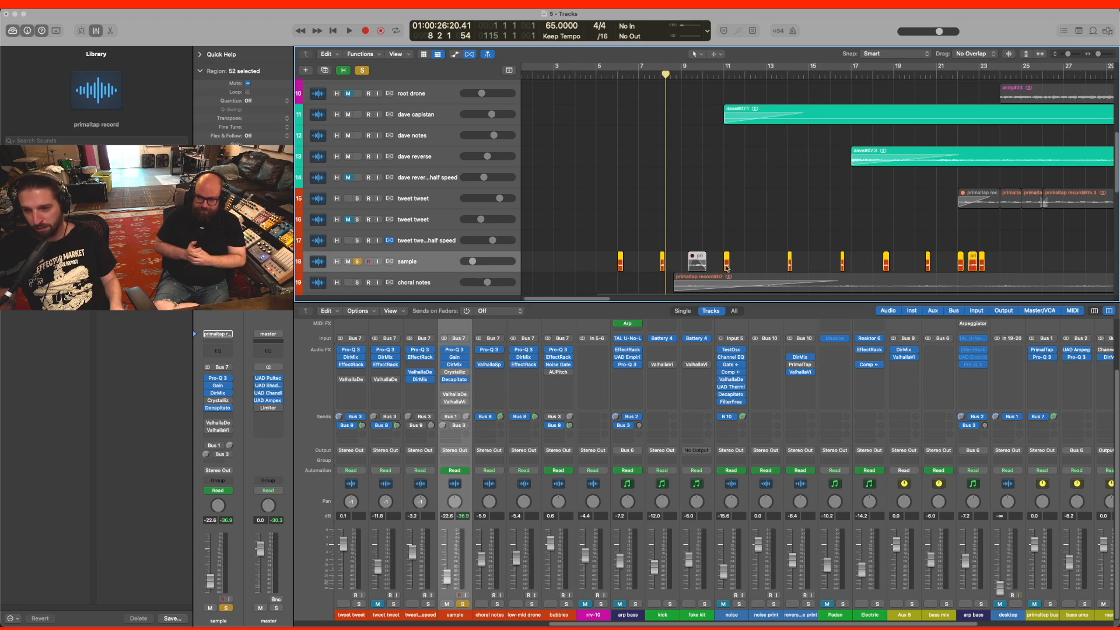
left_click(723, 83)
key("space")
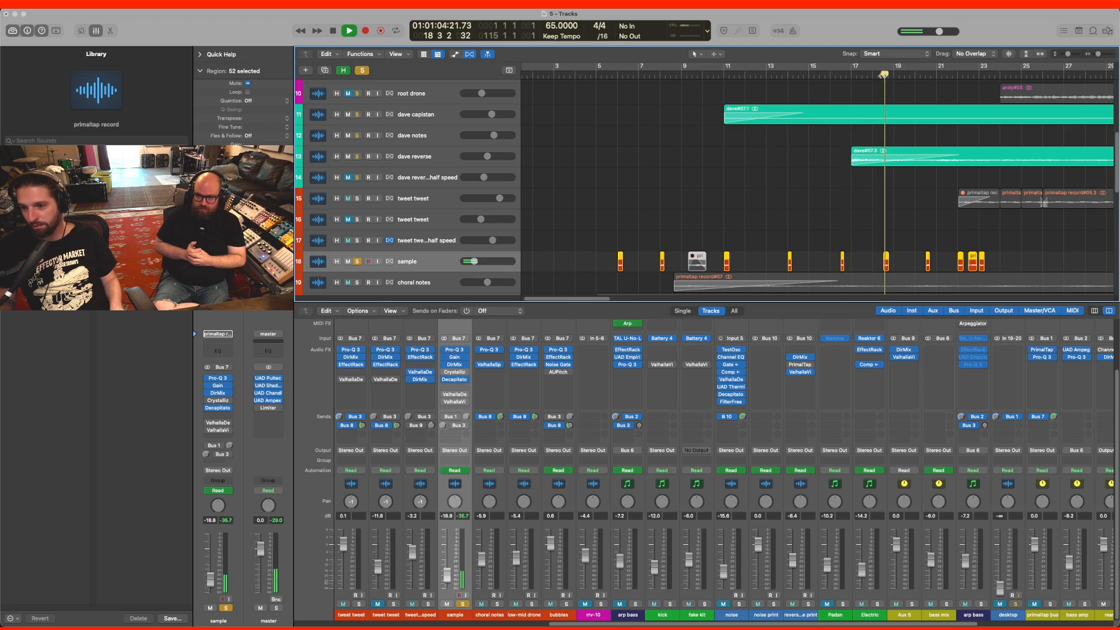
key("space")
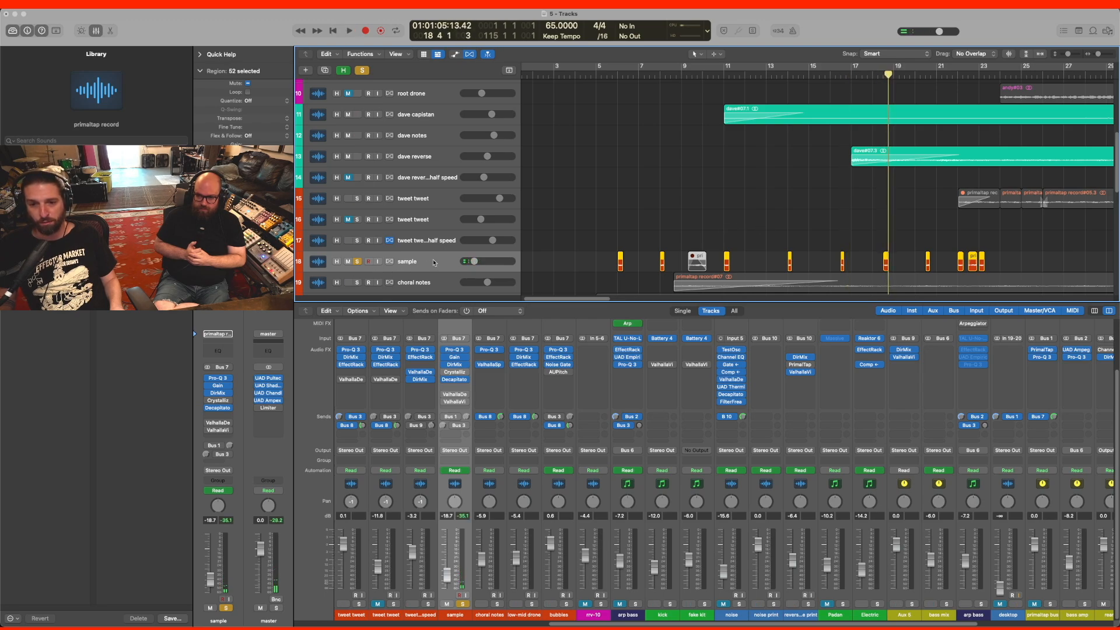
- Open Crystallizer on the sample channel, switch it back on, and move its window down over the mixer
left_click(459, 373)
left_click_drag(537, 120, 501, 82)
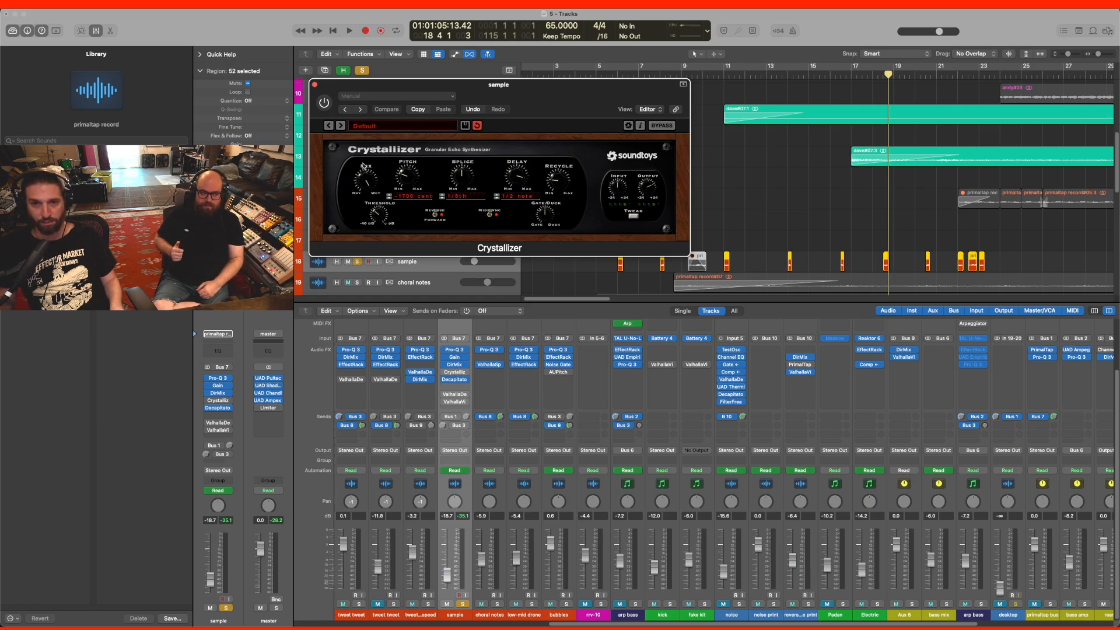
left_click(324, 103)
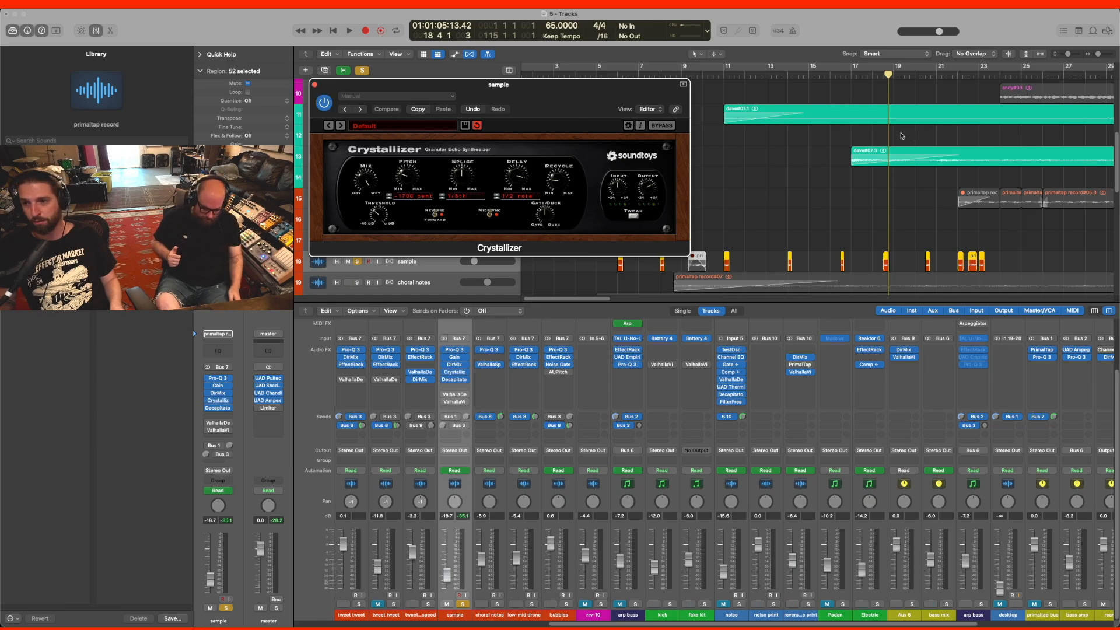
left_click_drag(620, 98, 742, 353)
- Play the first soloed sample hit from bar 6 twice with Crystallizer active, stopping playback each time
left_click(618, 75)
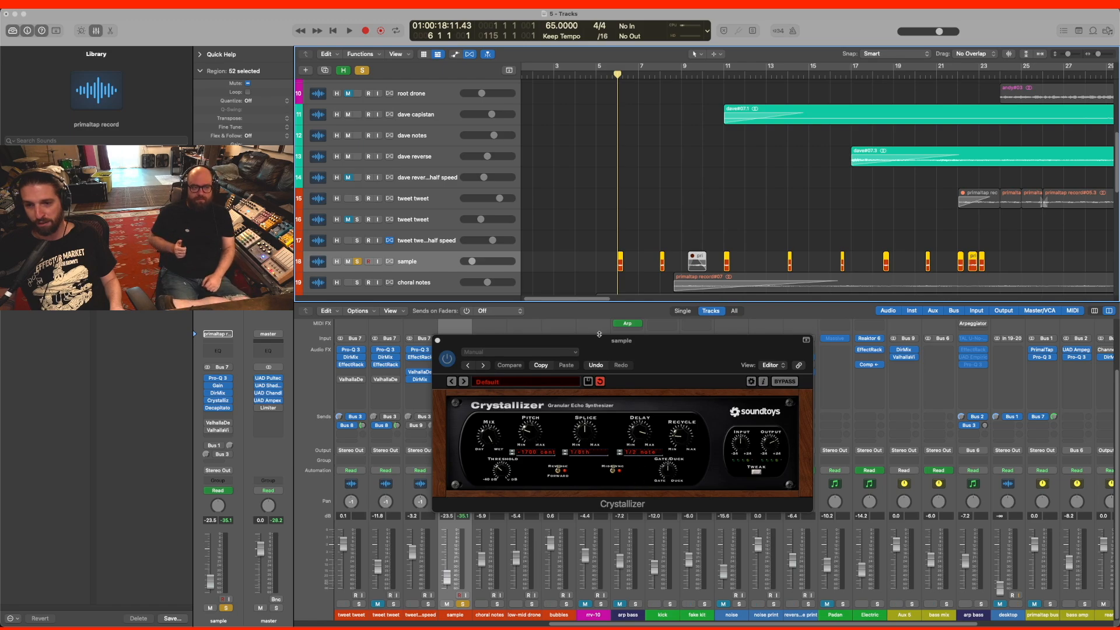
left_click_drag(605, 75, 612, 76)
key("space")
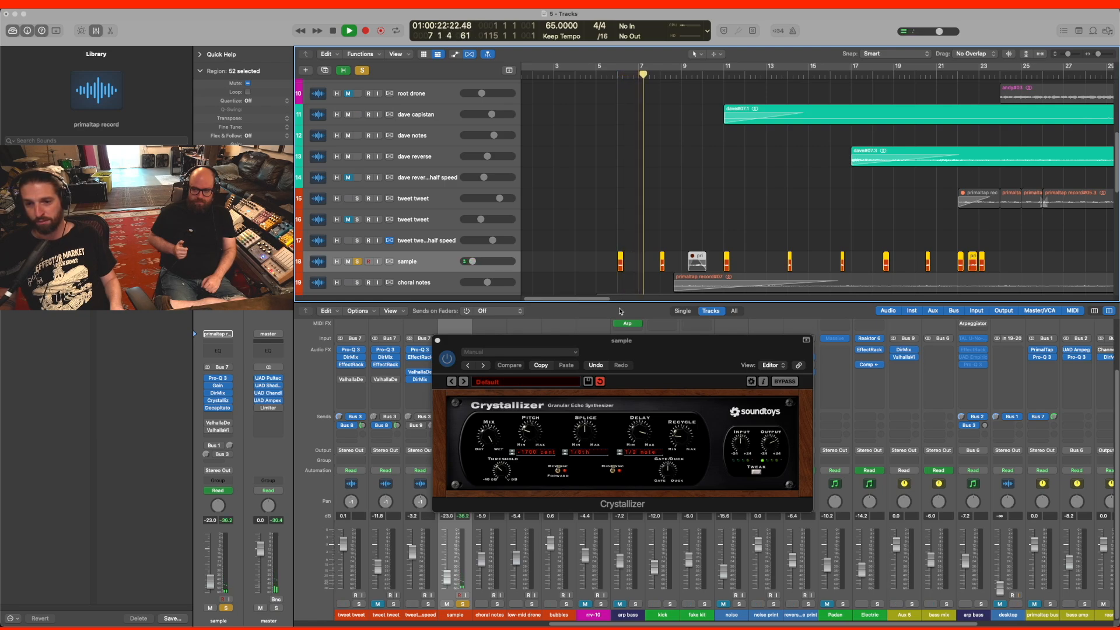
key("space")
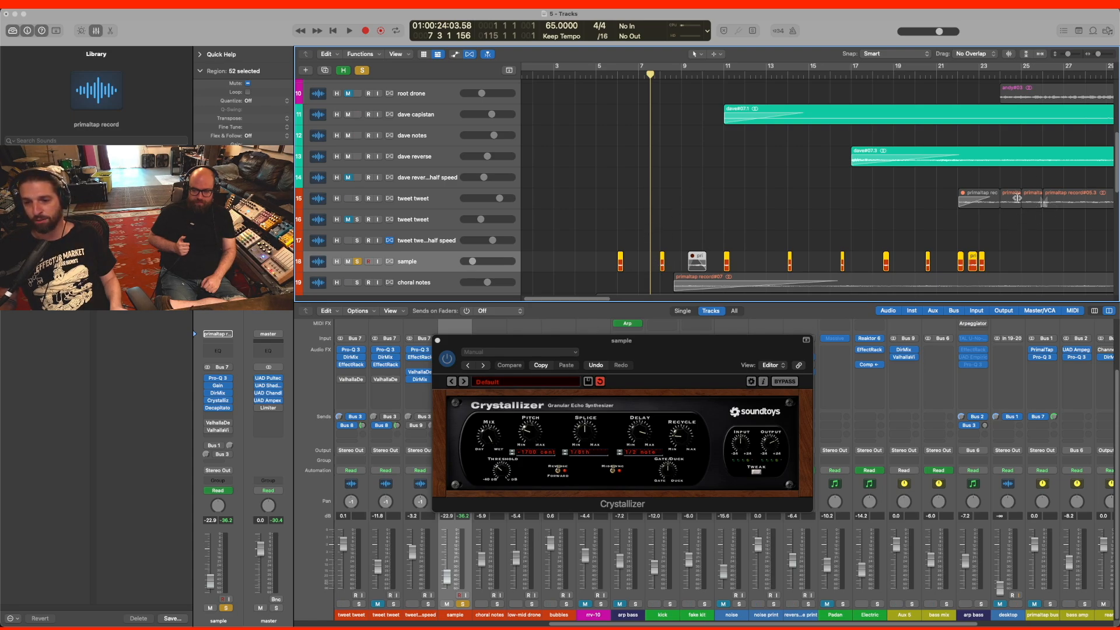
left_click(614, 76)
key("space")
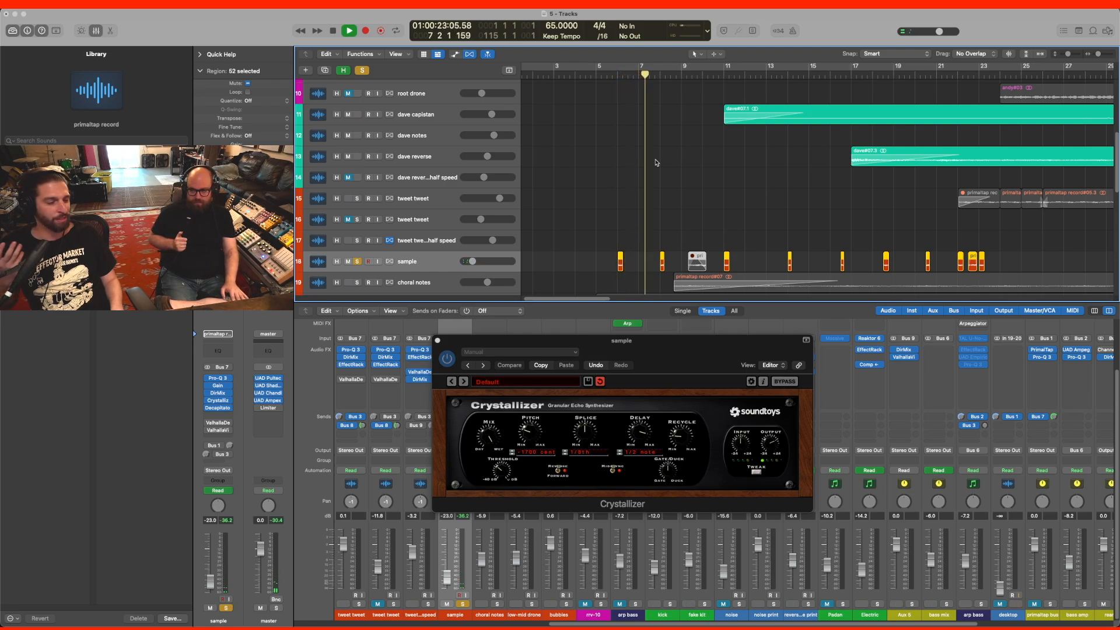
key("space")
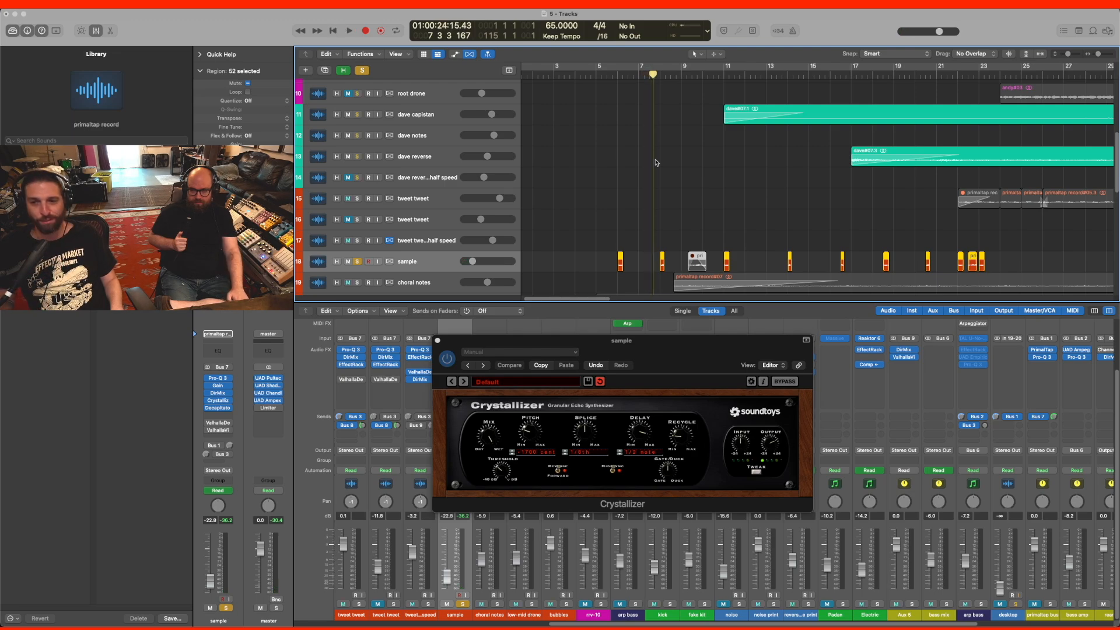
- Move the playhead to bar 8, play the soloed sample with Crystallizer active through bar 11, and stop
left_click_drag(653, 74, 658, 73)
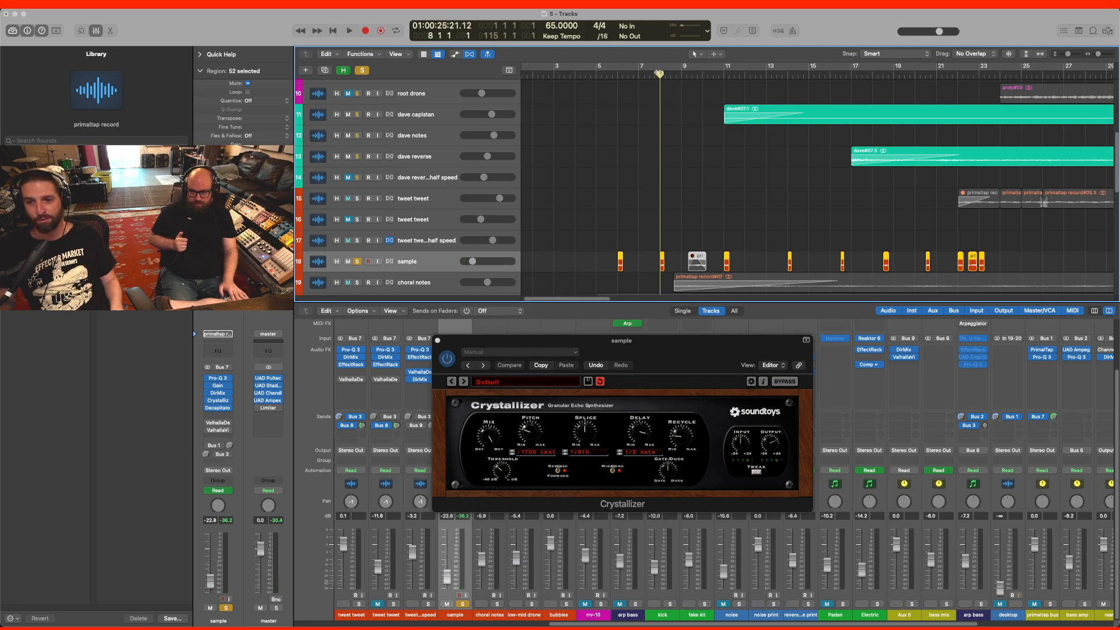
key("space")
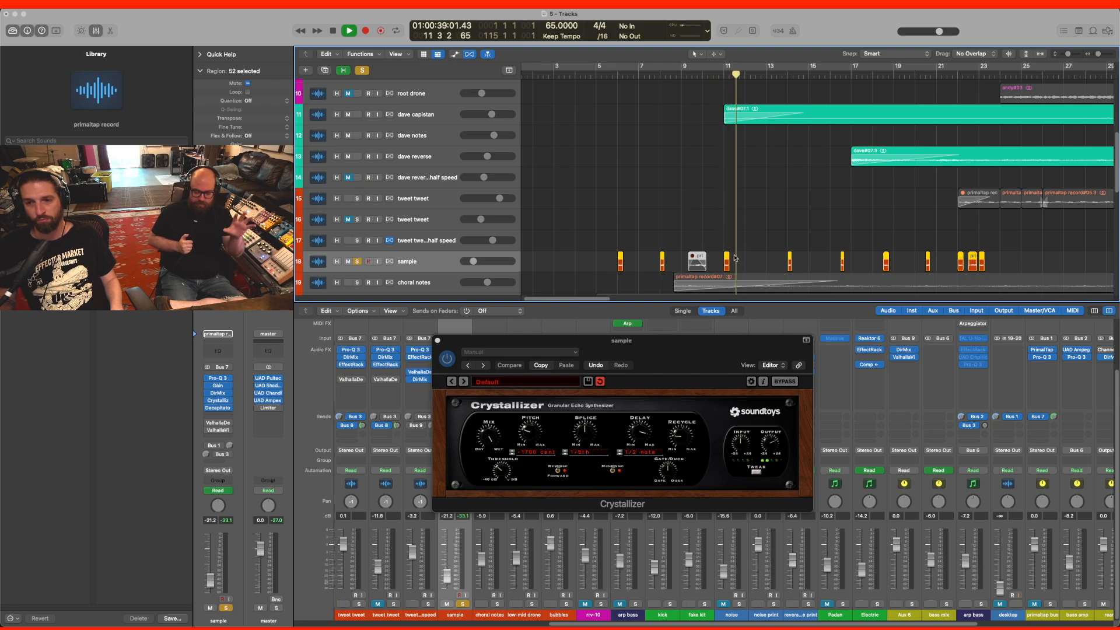
key("space")
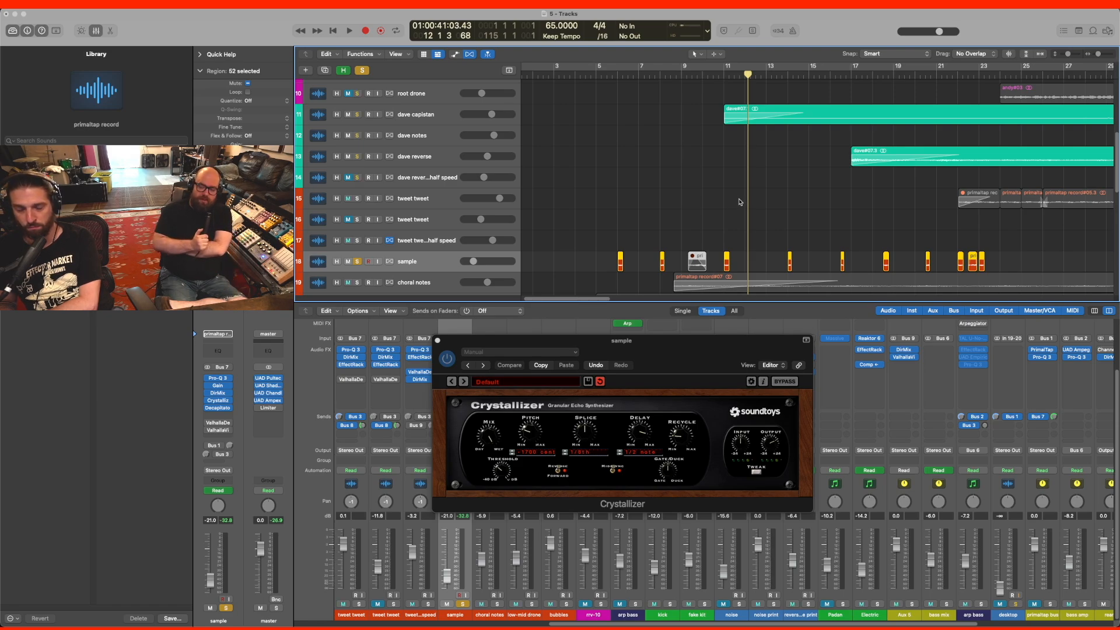
- Return the playhead to bar 6, replay the opening sample hit through Crystallizer, and stop playback
left_click(615, 74)
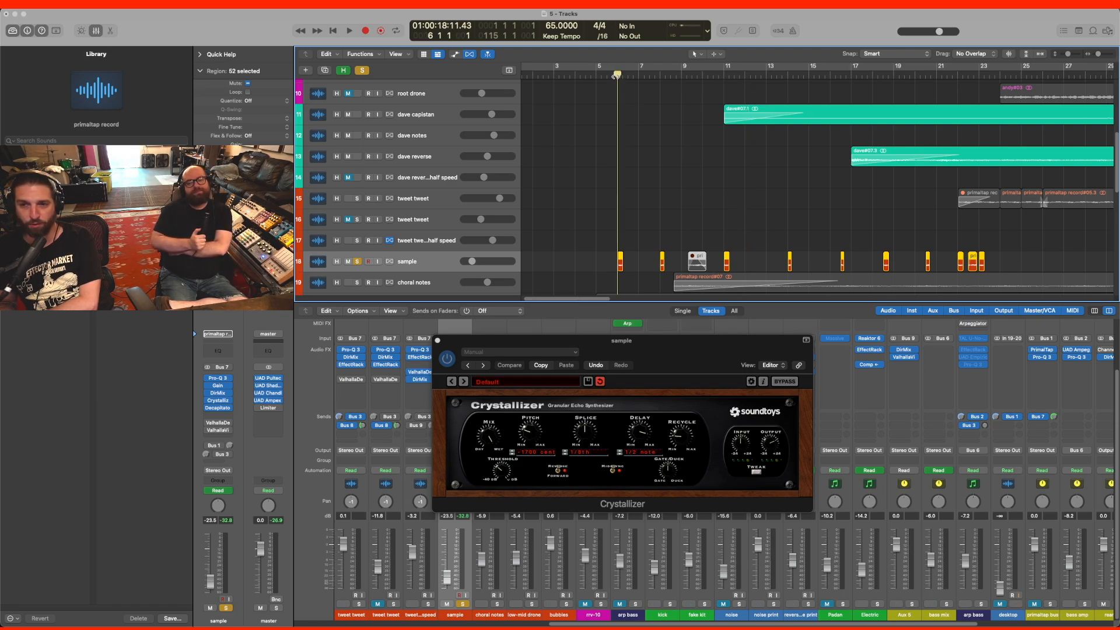
mouse_move(618, 74)
left_mouse_down()
mouse_move(627, 75)
mouse_move(618, 75)
left_mouse_up()
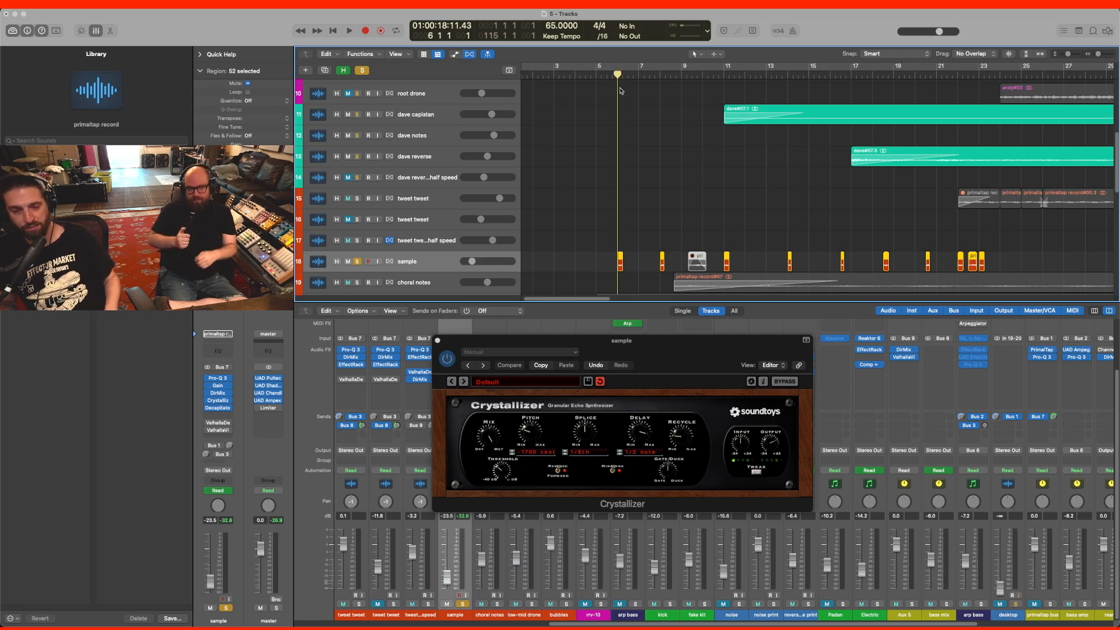
key("space")
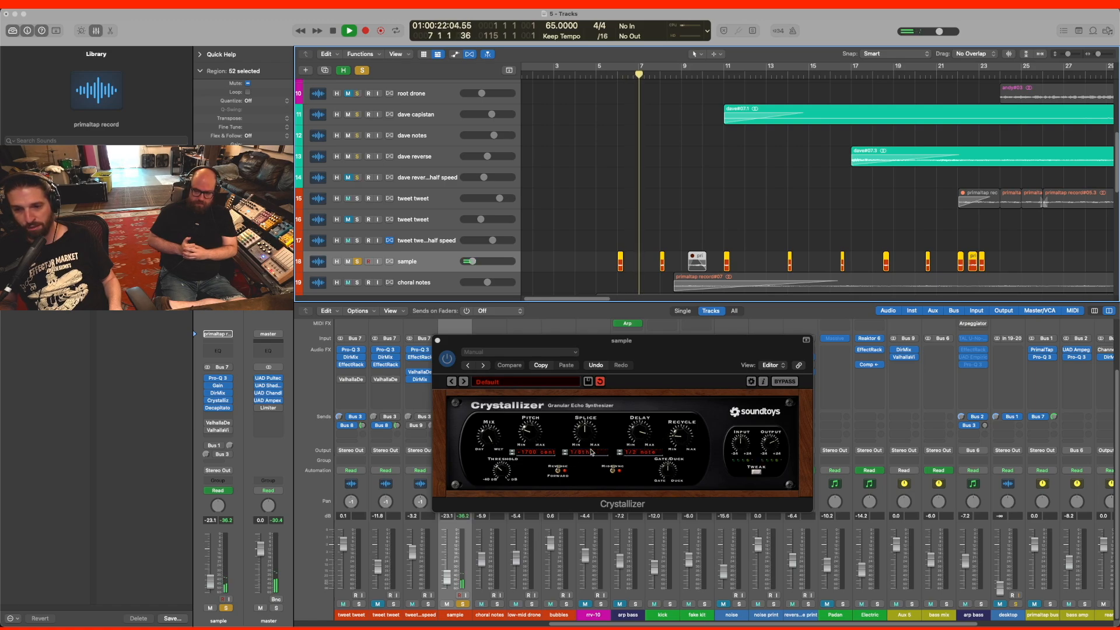
key("space")
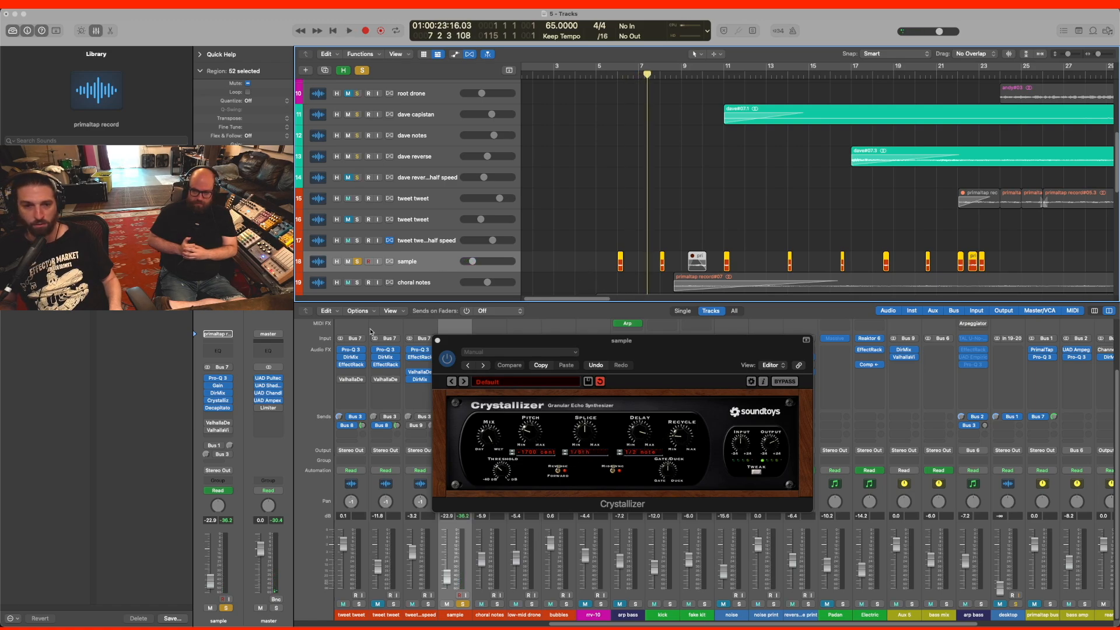
- Open the sample channel's ValhallaDelay and ValhallaVintageVerb windows and arrange them beside Crystallizer, with the playhead set to bar 6
left_click(218, 424)
left_click(218, 434)
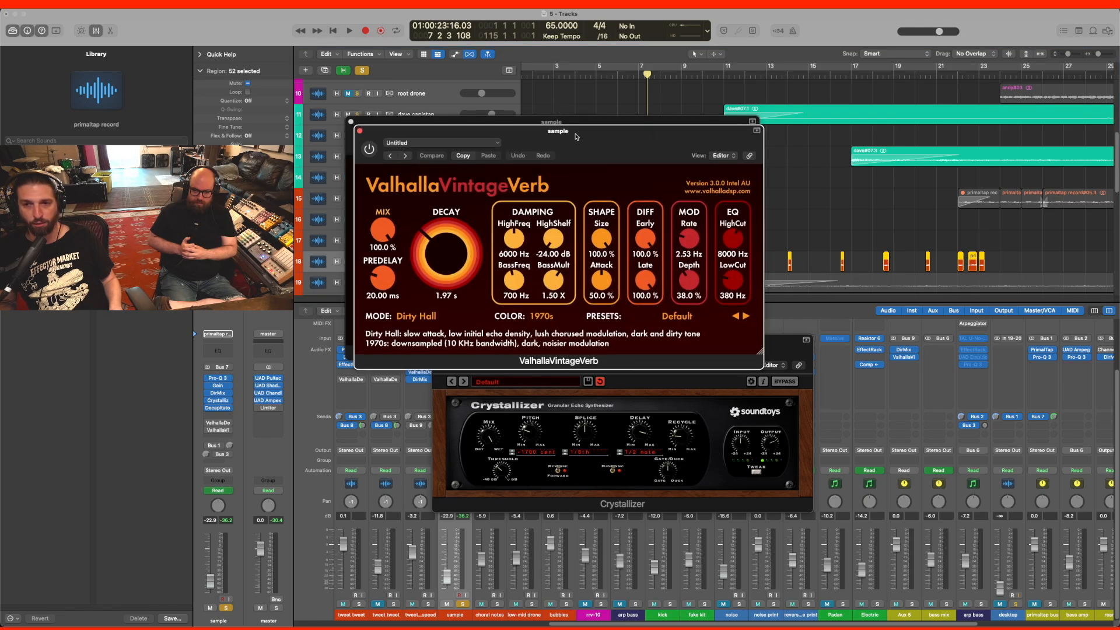
left_click_drag(596, 117, 347, 367)
left_click(618, 76)
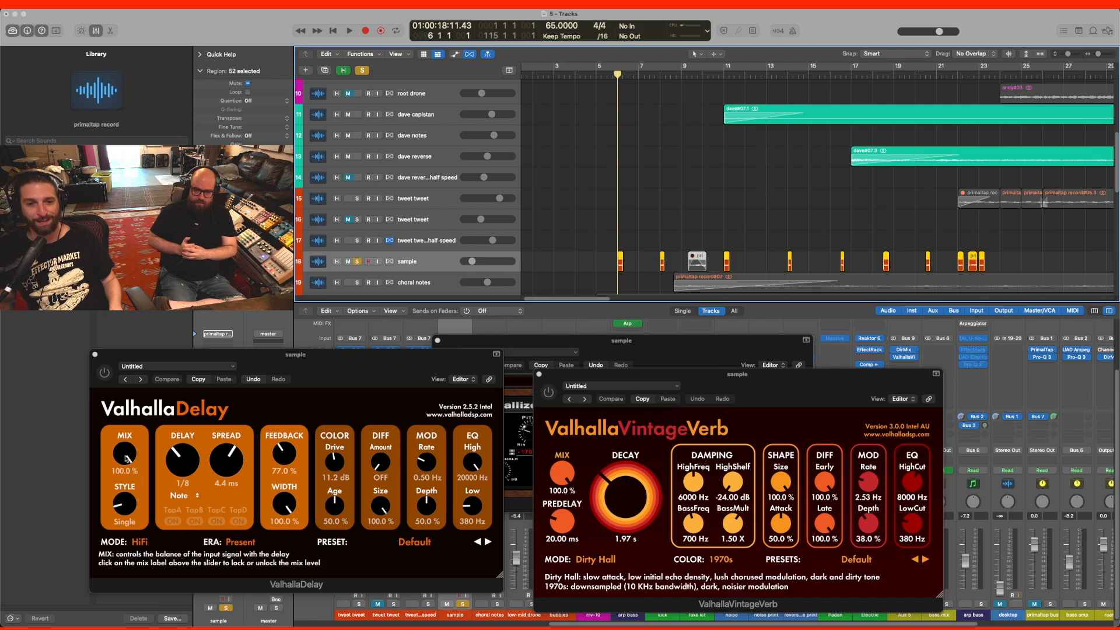
left_click_drag(348, 384, 294, 375)
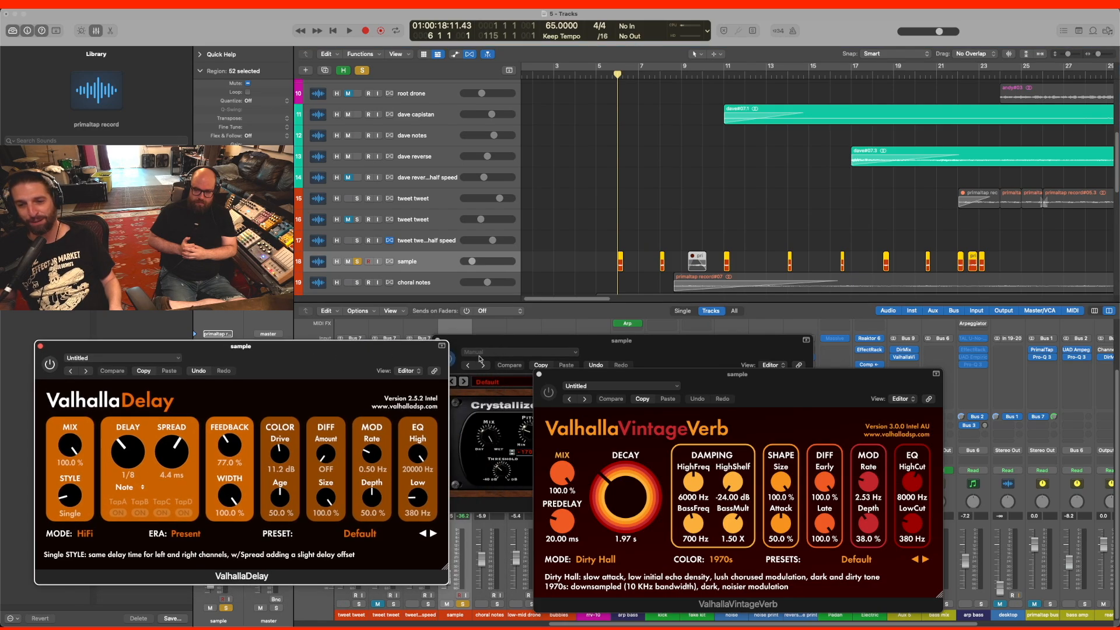
left_click(505, 351)
left_click(519, 341)
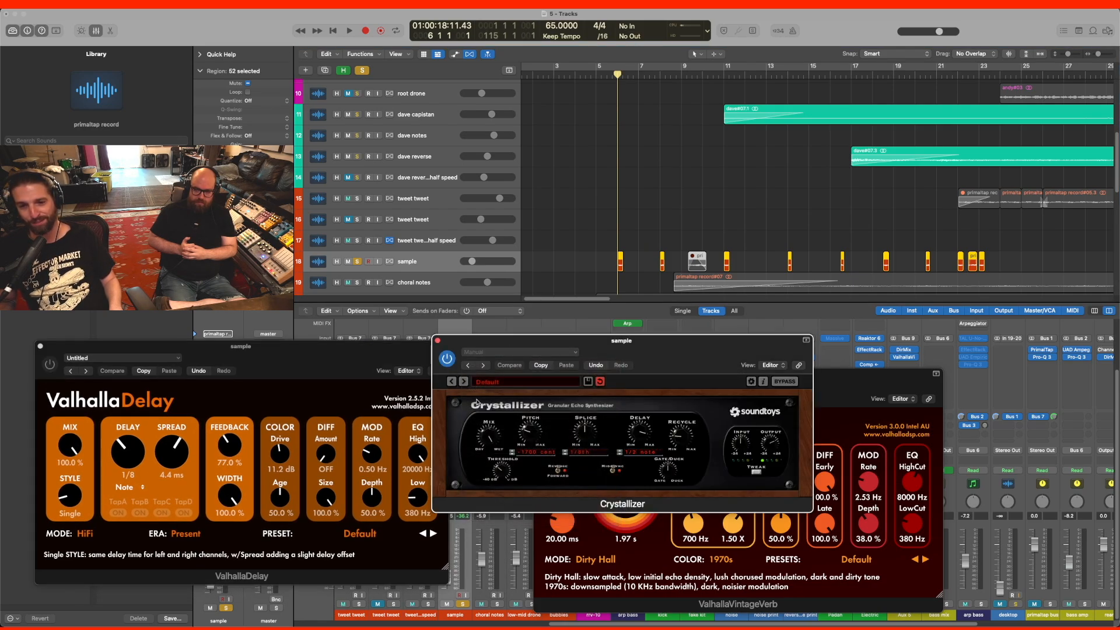
left_click(257, 355)
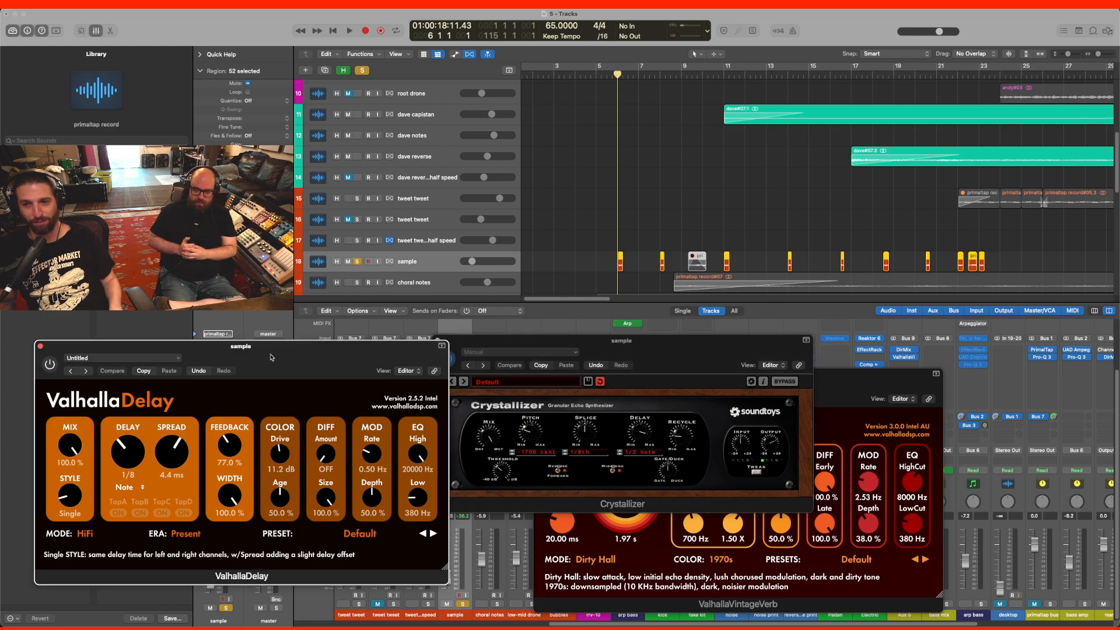
- Start playback of the soloed sample from bar 6 with its three effect windows open
key("space")
left_click(554, 163)
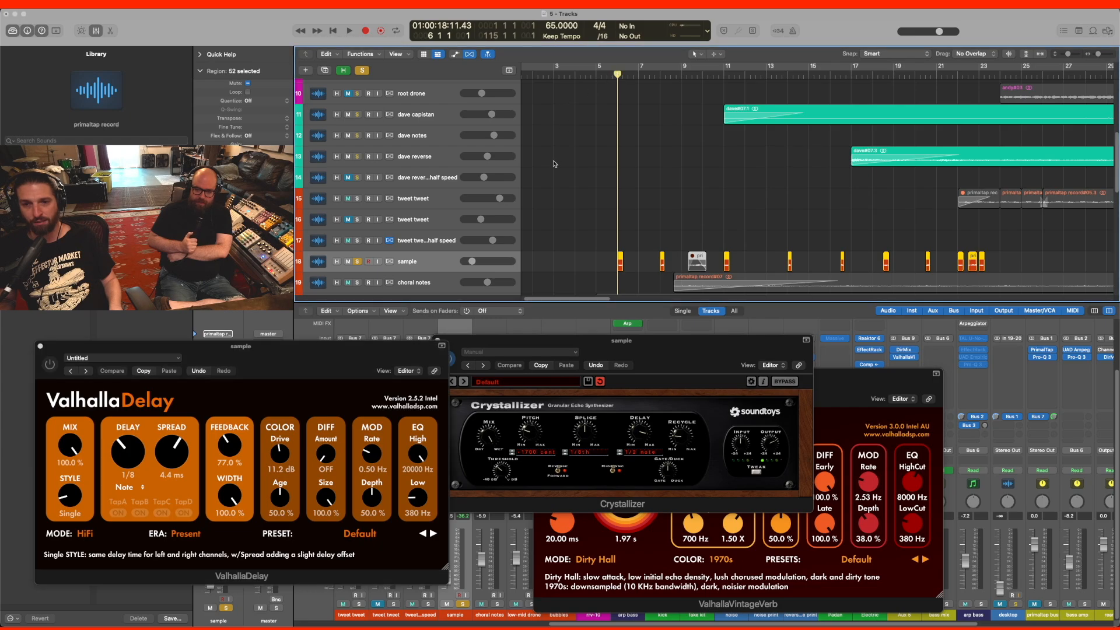
key("space")
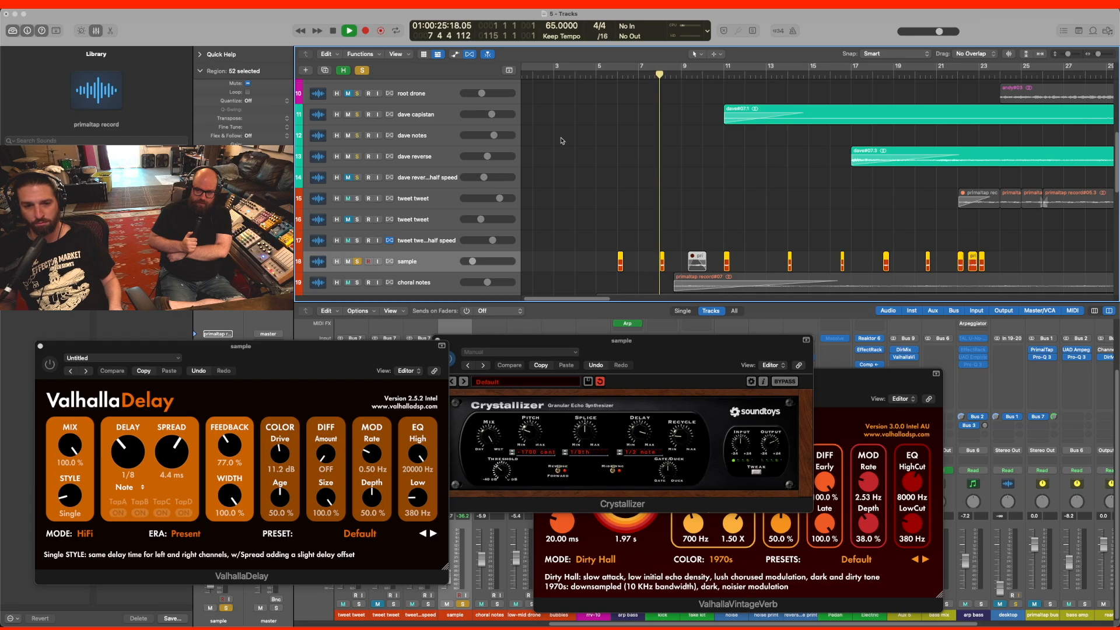
- Stop playback, enable ValhallaDelay on the sample channel, and replay the soloed sample from bar 6
key("space")
left_click(49, 366)
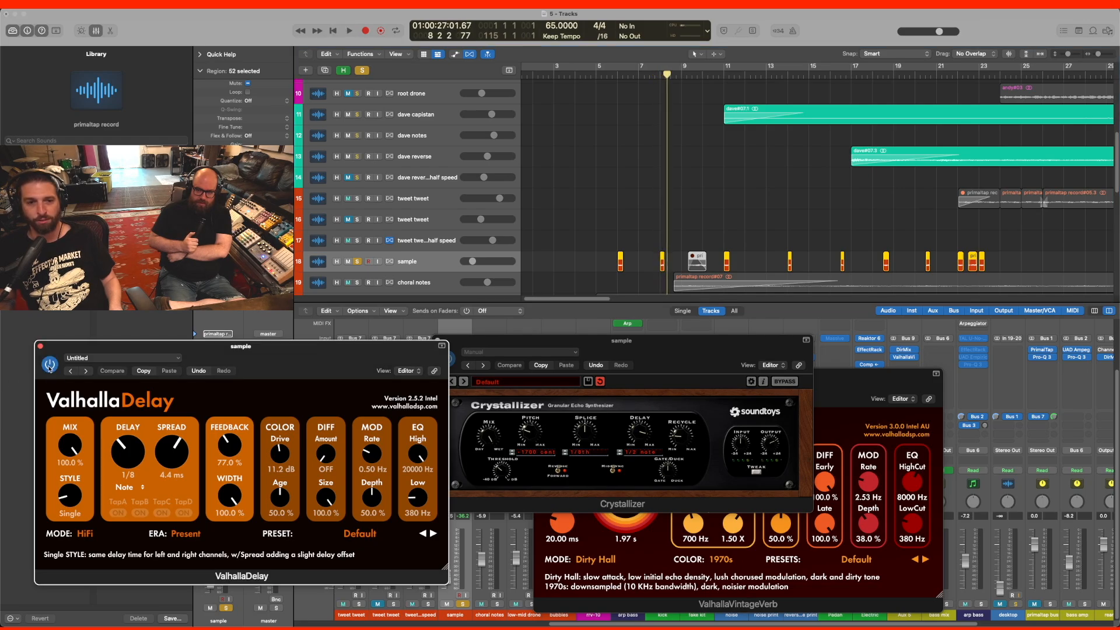
left_click(617, 76)
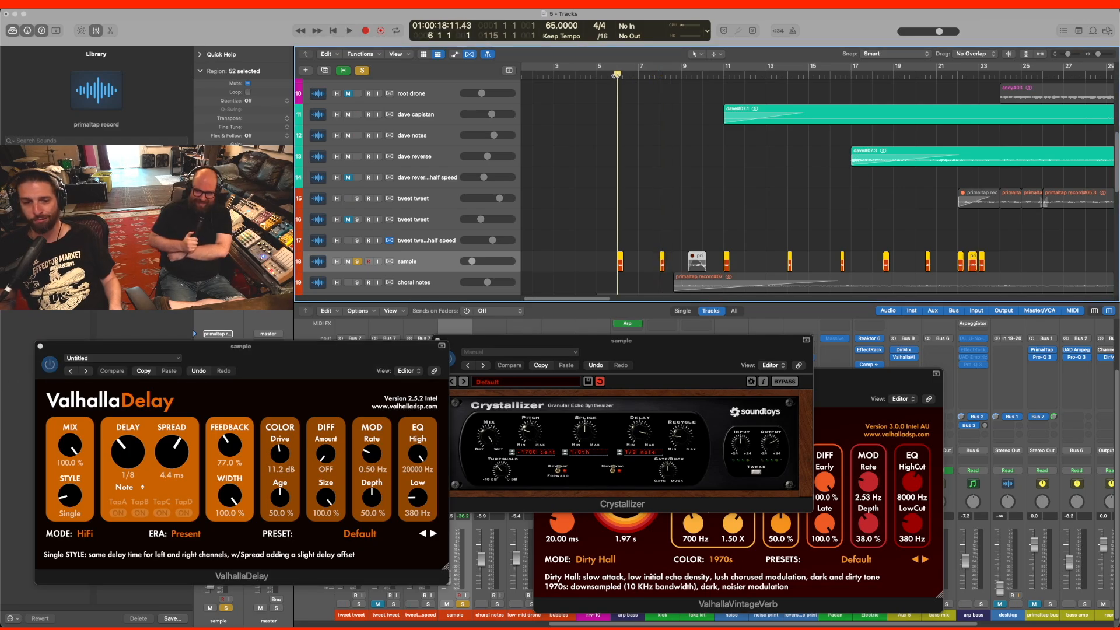
key("space")
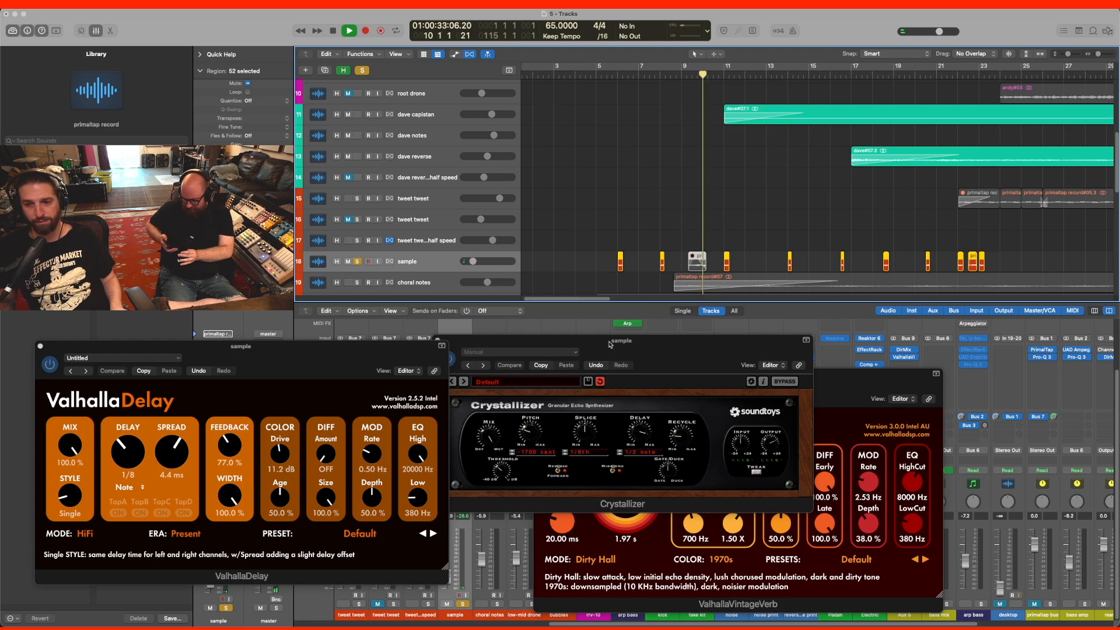
- Reposition the sample channel's ValhallaVintageVerb window beside ValhallaDelay and bring Crystallizer in front of it
left_click(868, 380)
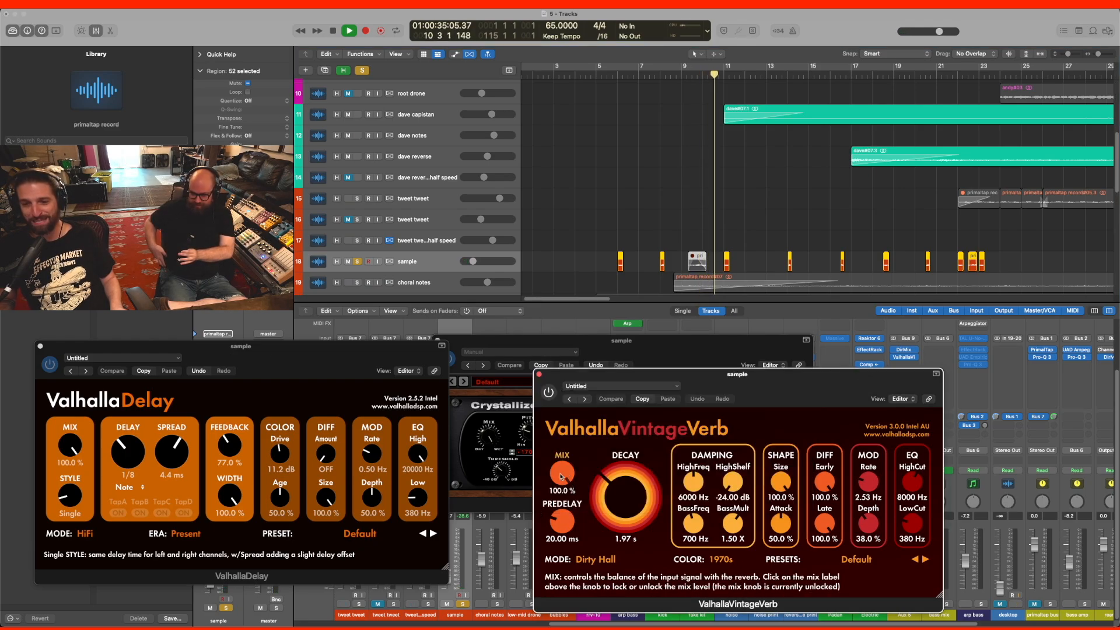
left_click_drag(739, 392, 727, 358)
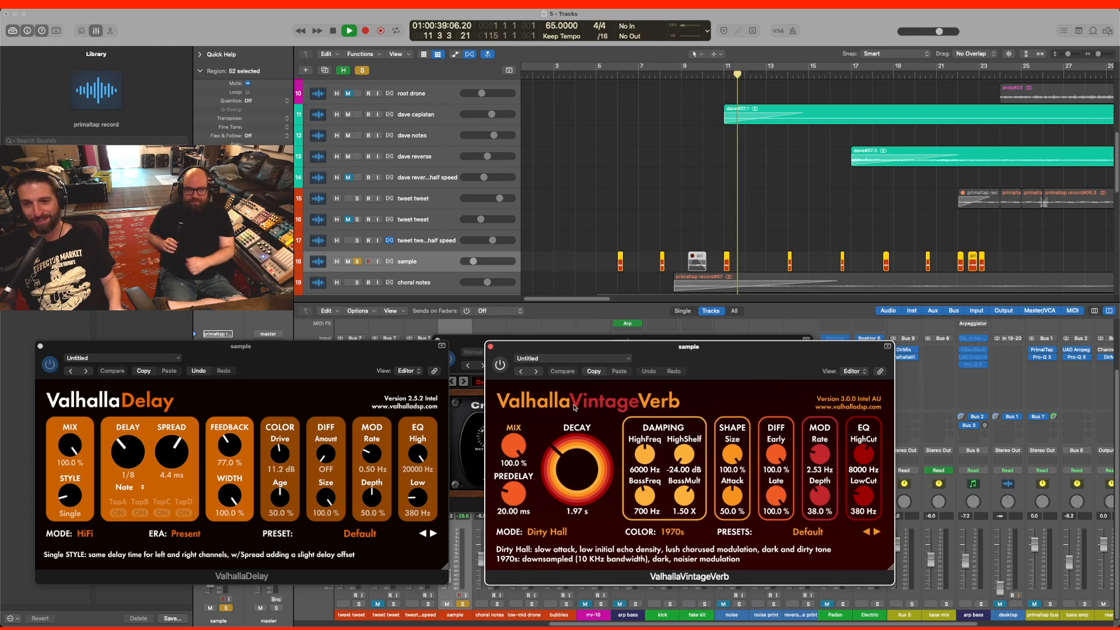
left_click(476, 340)
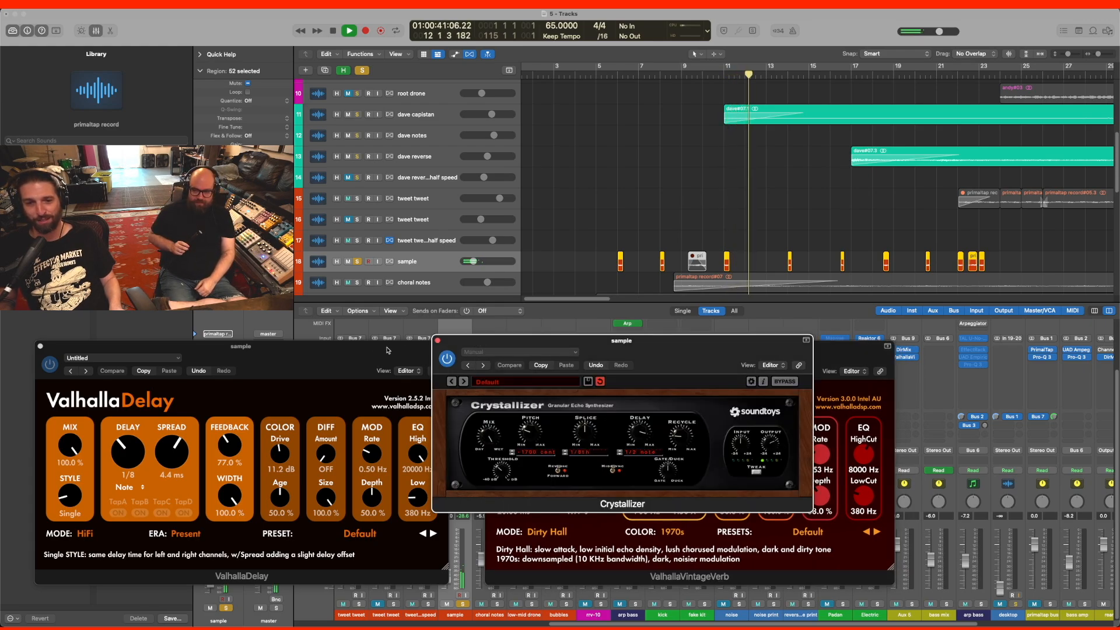
- Enable ValhallaVintageVerb on the sample track, listen to it with the effect on, and close its plug-in window
left_click(319, 355)
left_click(538, 569)
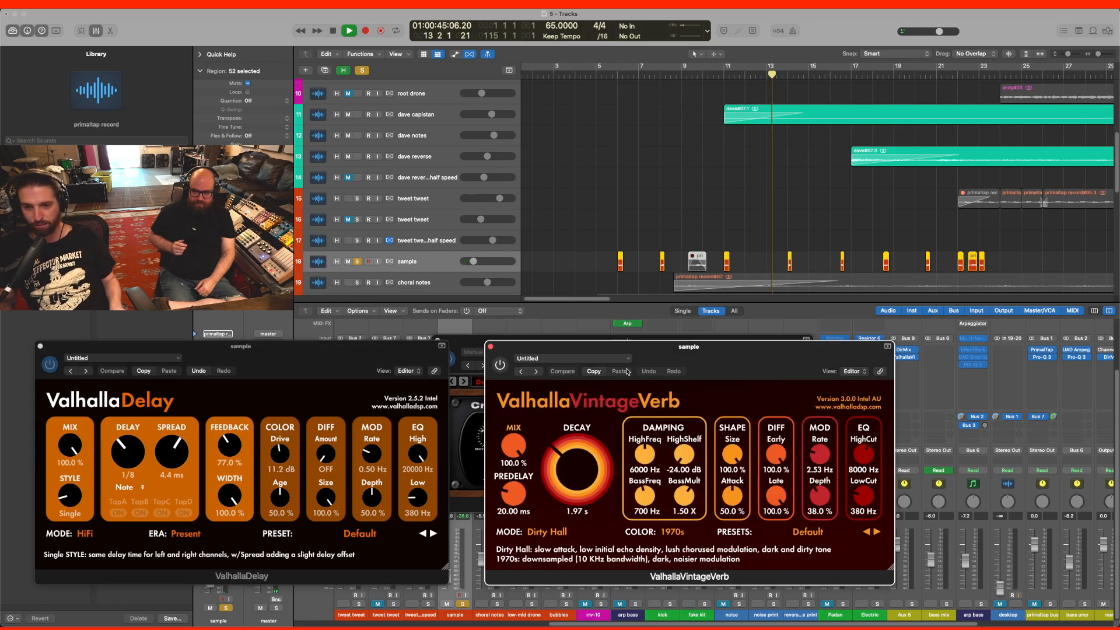
left_click(500, 365)
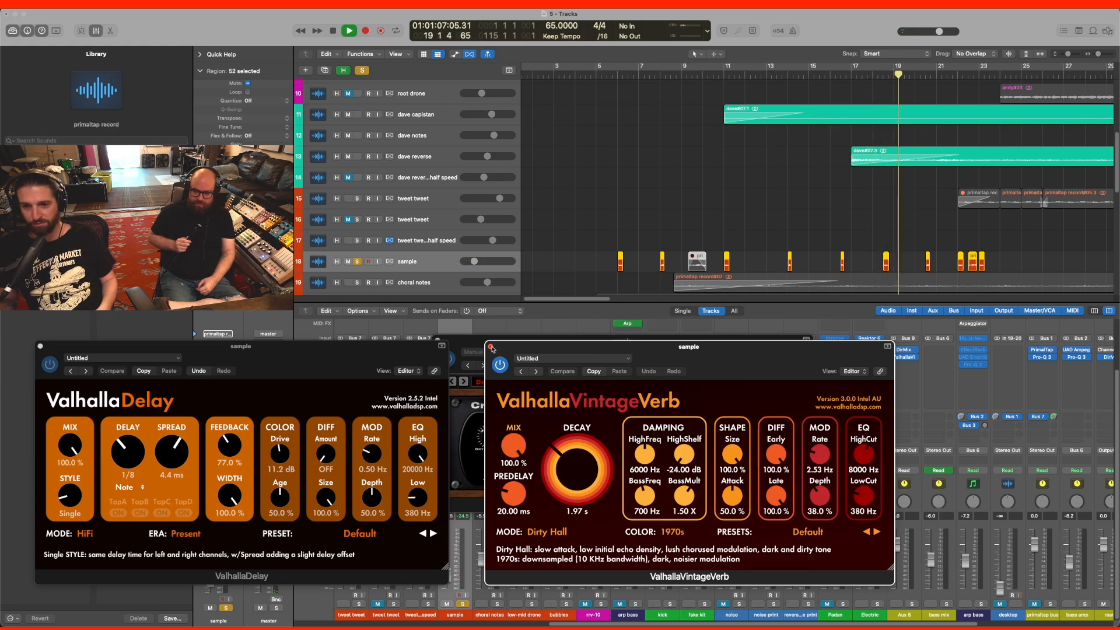
left_click(491, 347)
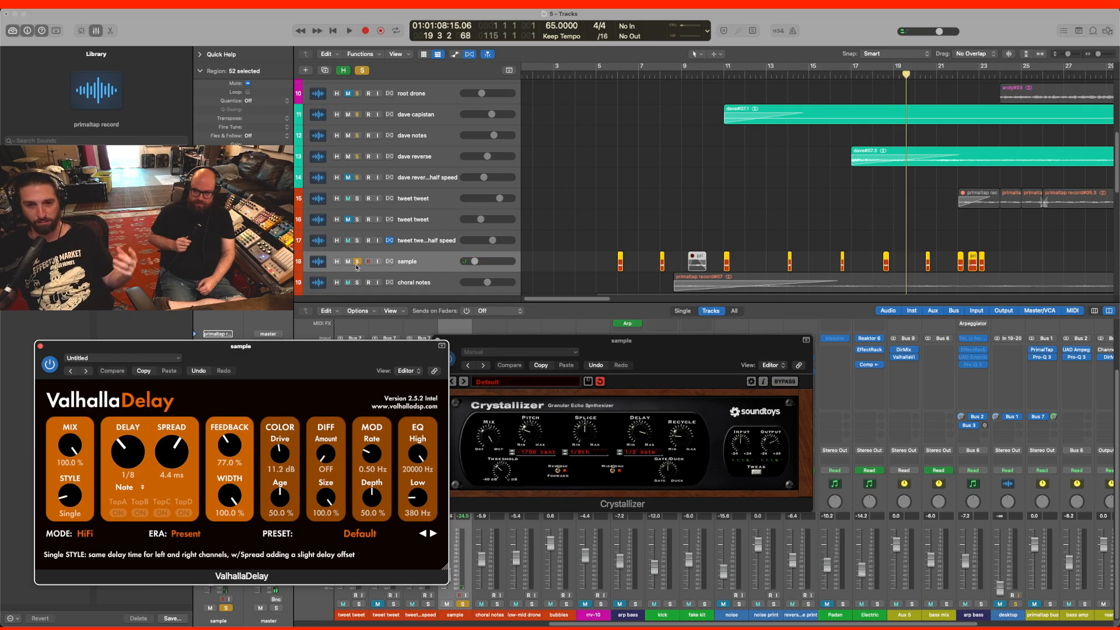
- Unsolo the sample track and audition it within the full mix from about bar 5 to bar 10
left_click(357, 265)
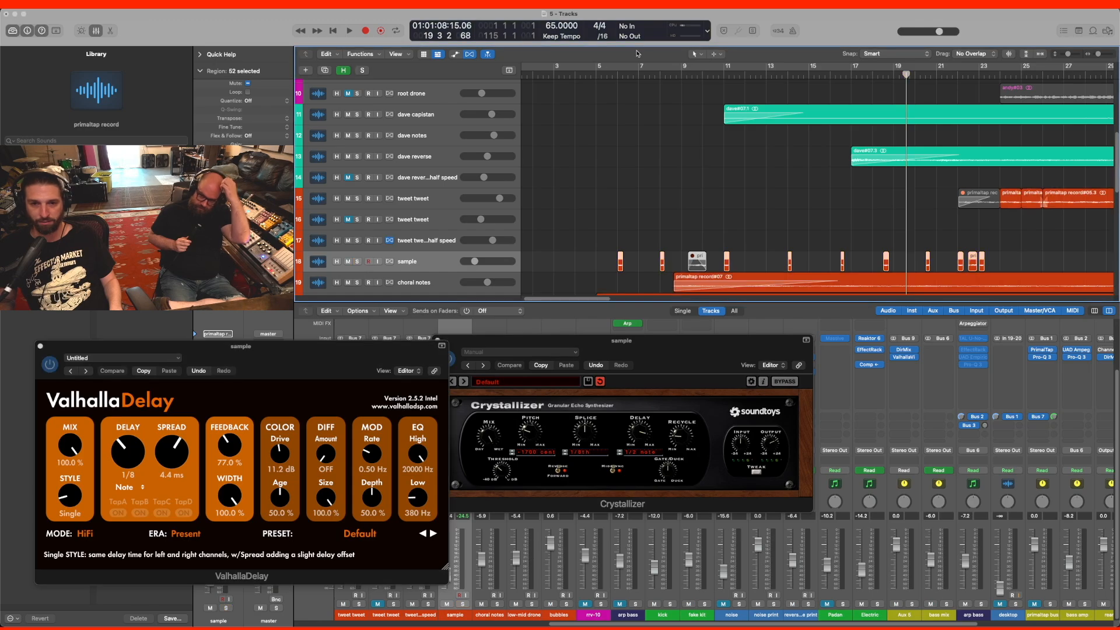
key("space")
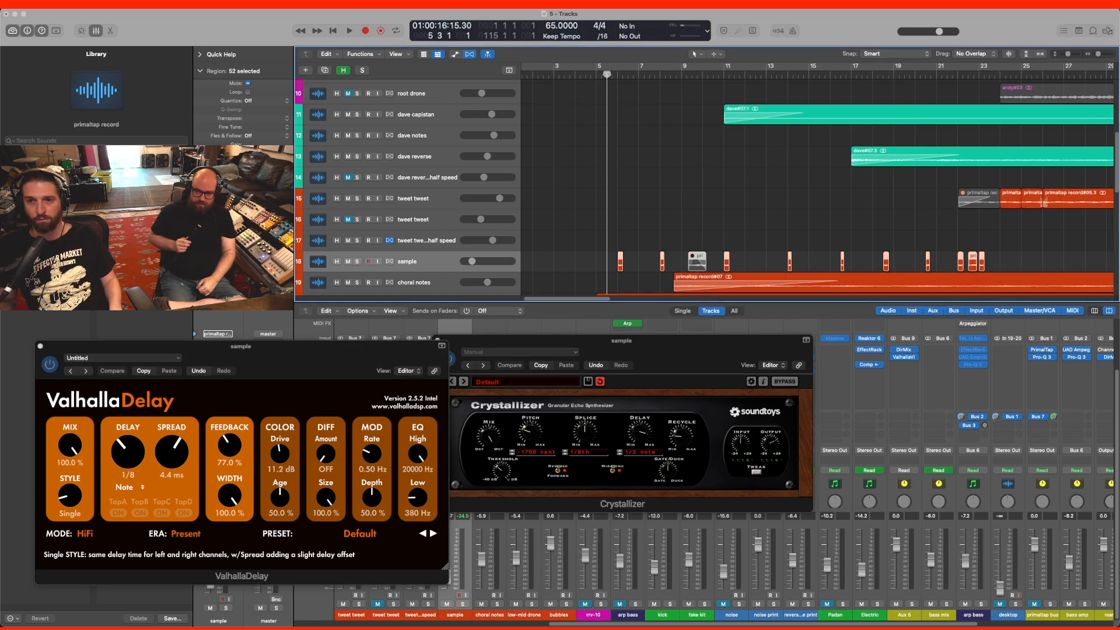
left_click(581, 123)
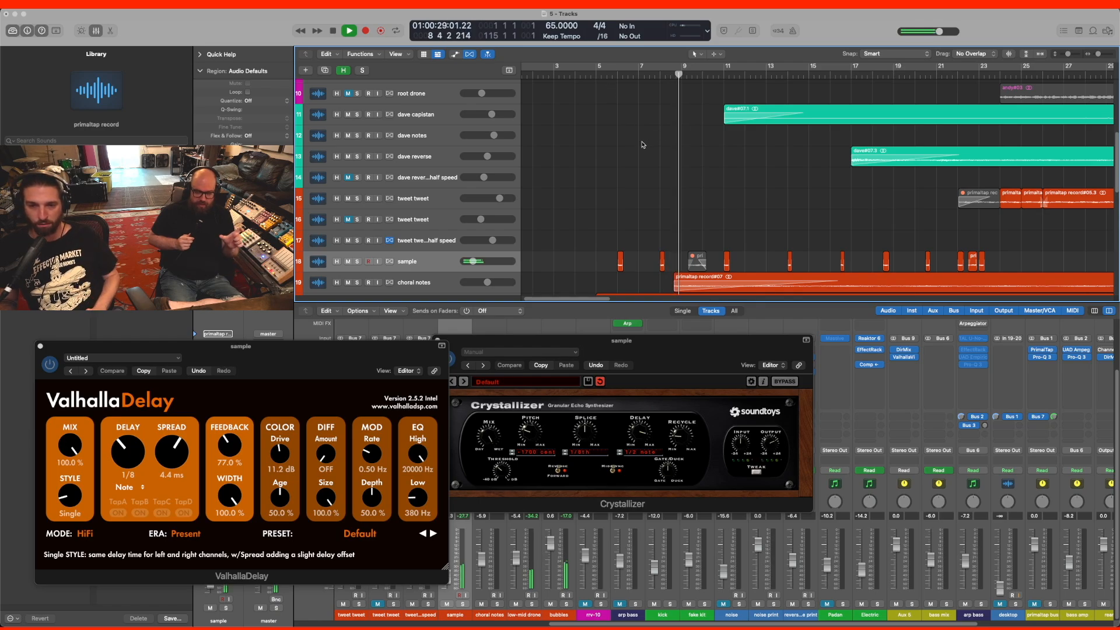
scroll(643, 145, "down", 2)
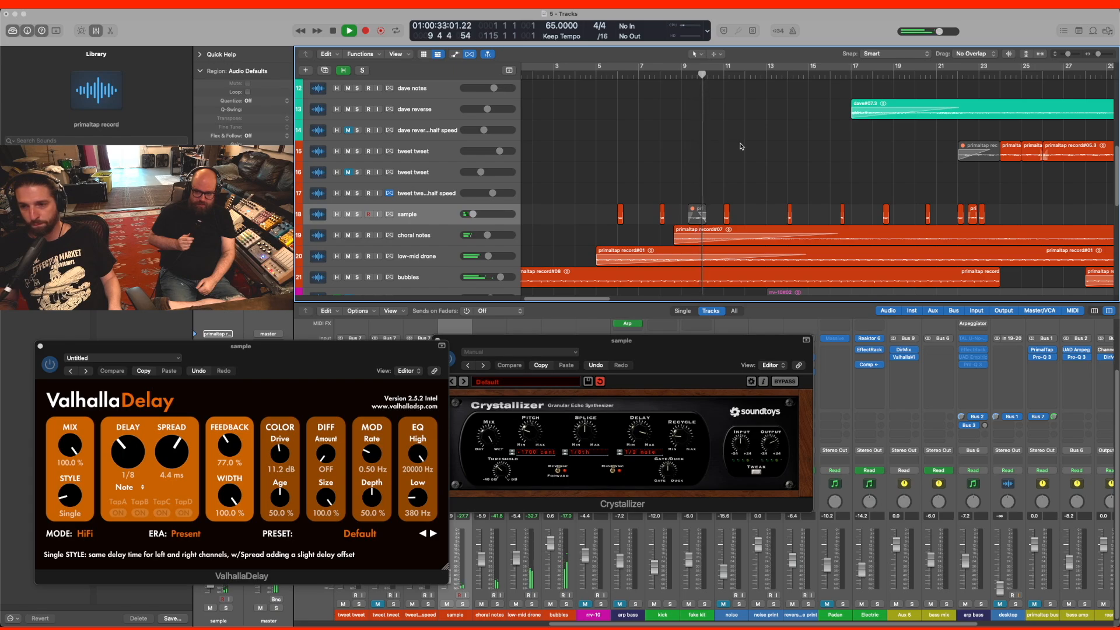
key("space")
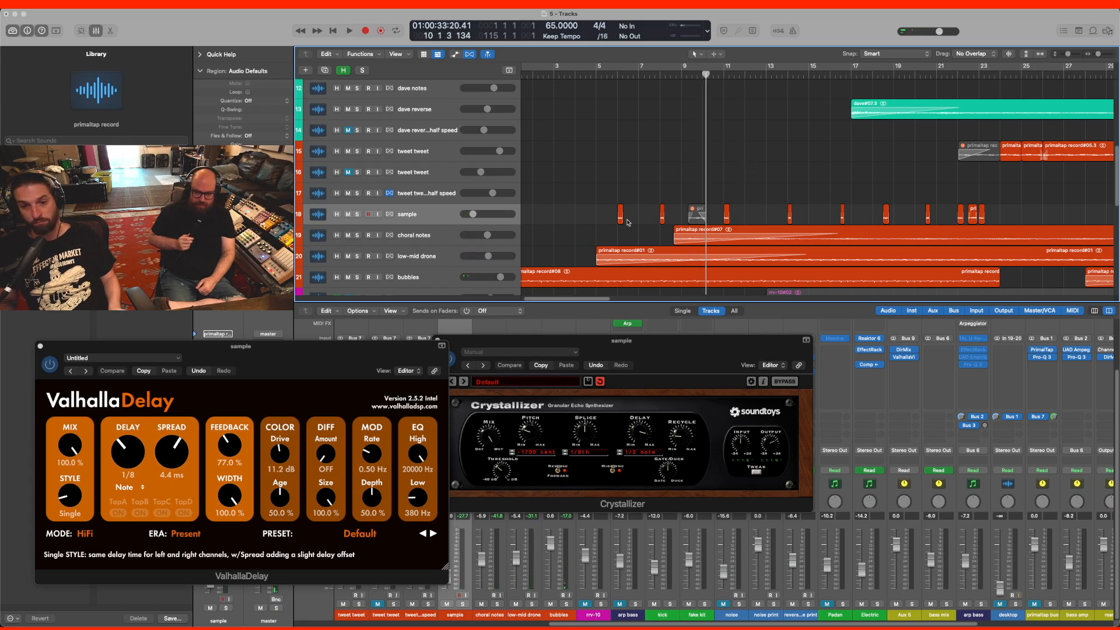
- Move the Crystallizer window aside and highlight the sample track's regions between bars 6 and 23 to review their placement
left_click_drag(565, 346, 641, 362)
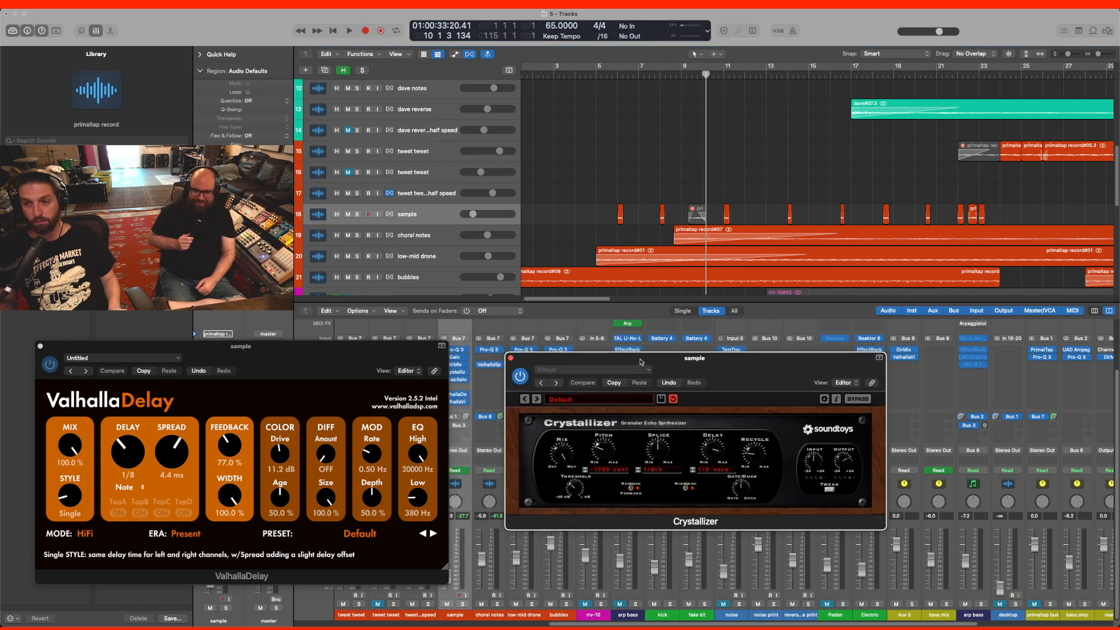
left_click_drag(604, 186, 984, 214)
left_click(809, 178)
left_click_drag(607, 181, 1037, 220)
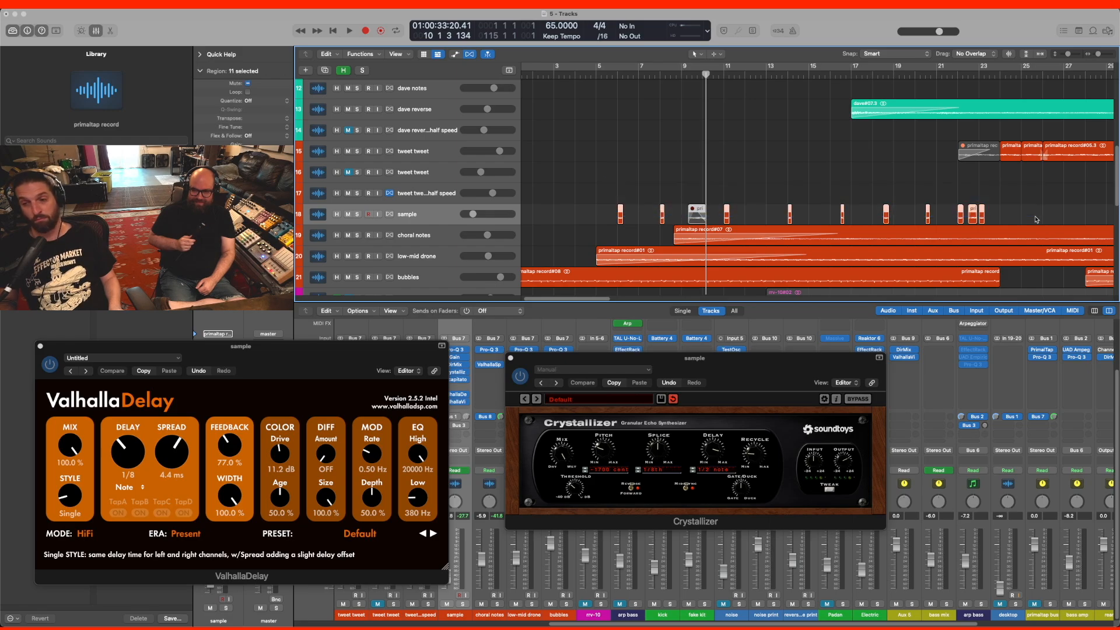
left_click(1025, 217)
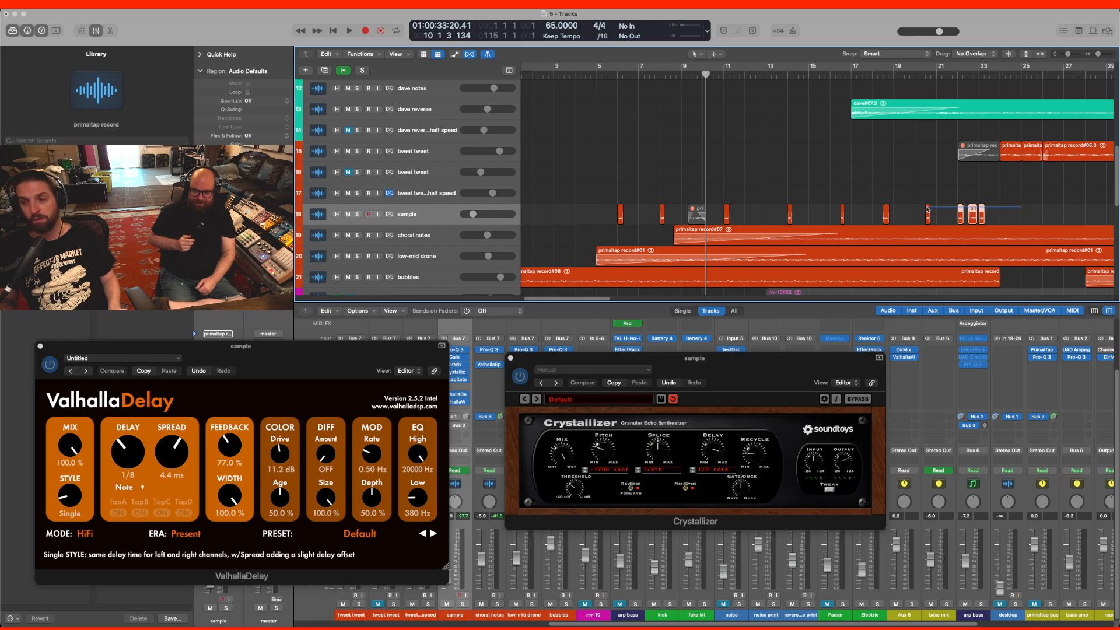
left_click_drag(928, 208, 630, 172)
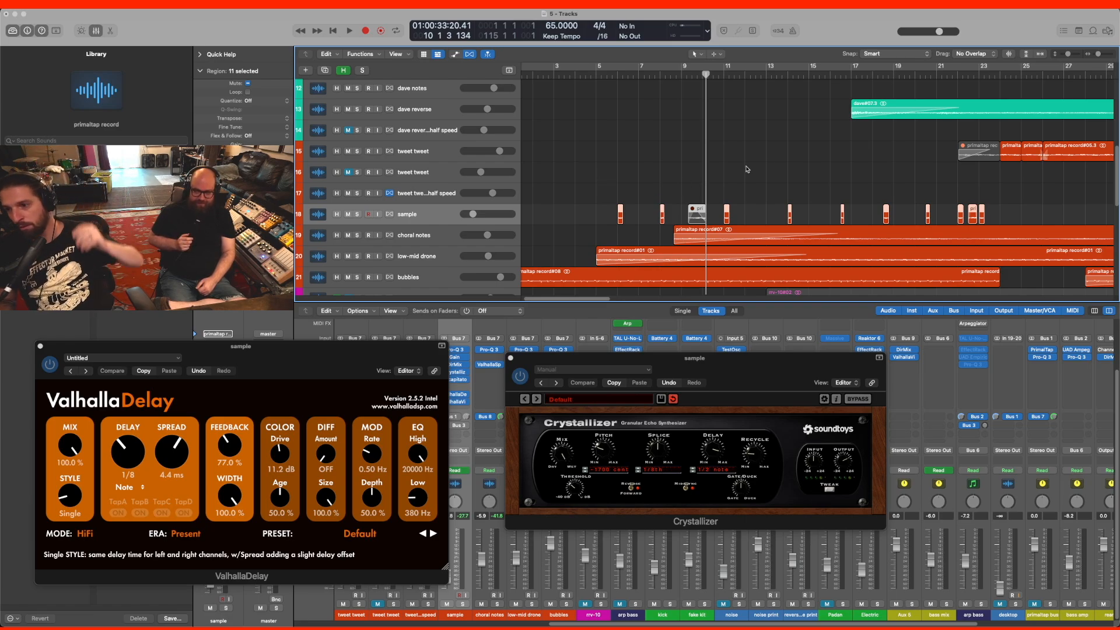
left_click(782, 163)
- Zoom the arrangement out to about bar 57 and play the second group of sample regions soloed from bar 42
key("super+Right")
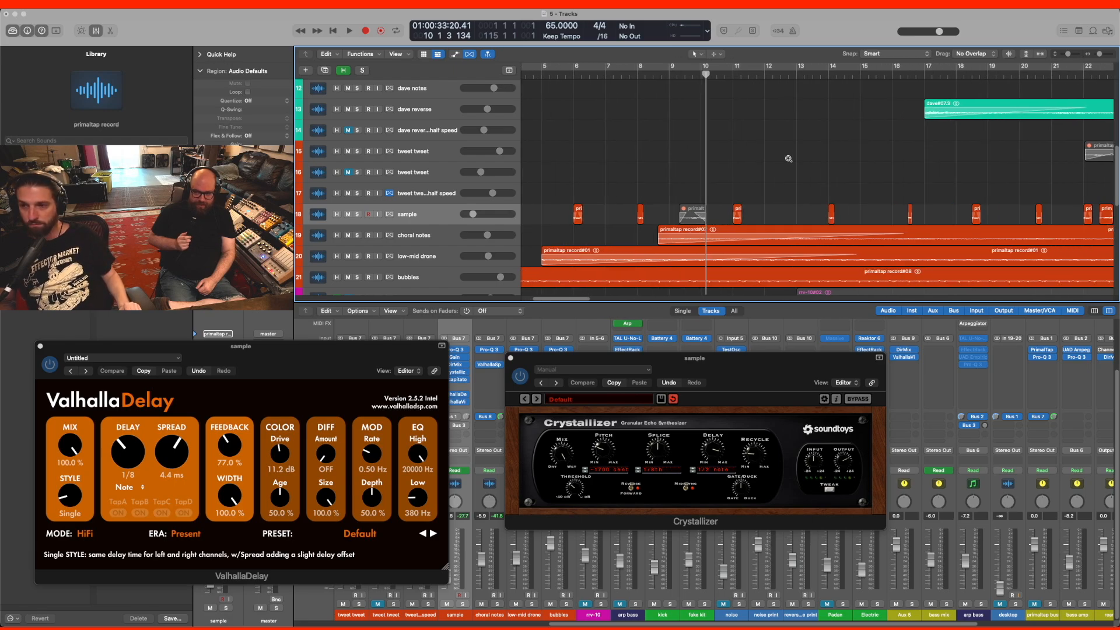
key("super+Left")
key("super+Left")
key("super+Left")
key("super+Left")
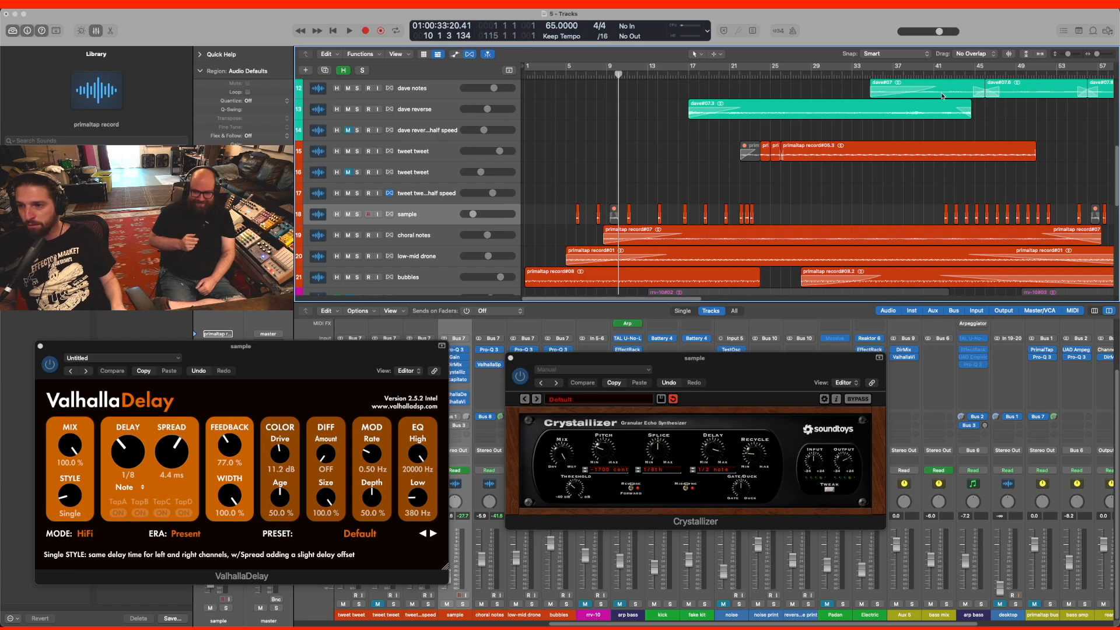
left_click(939, 74)
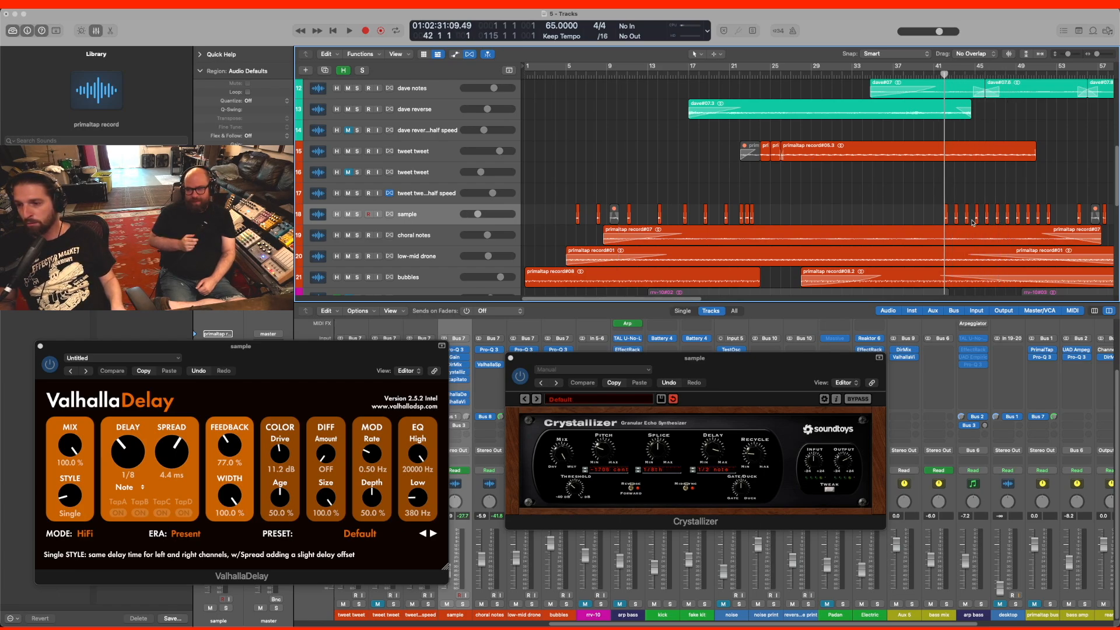
key("space")
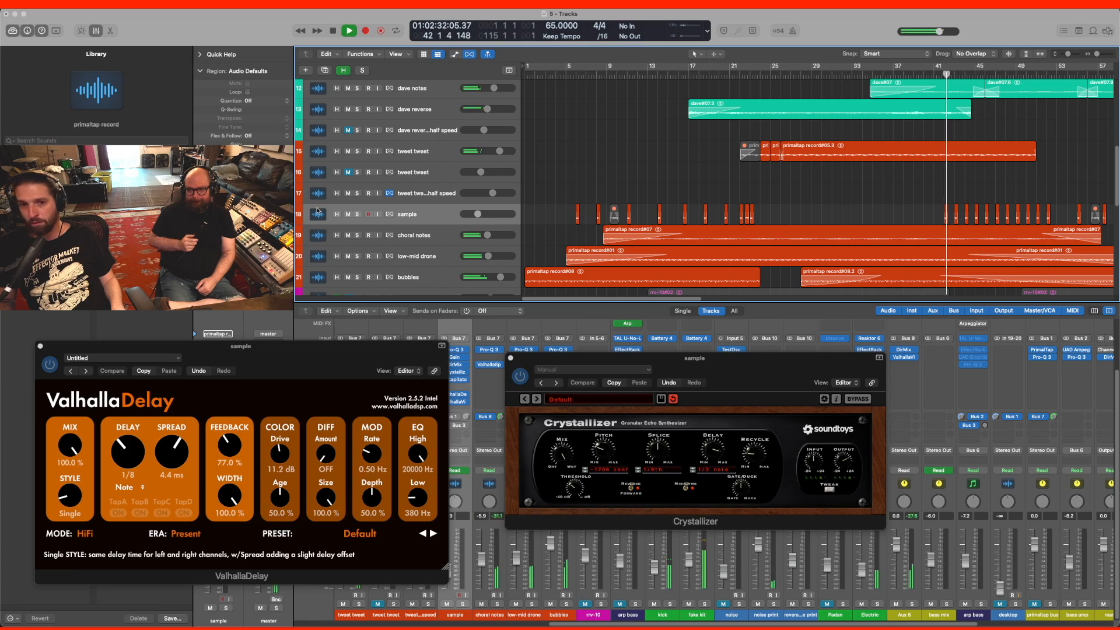
left_click(357, 214)
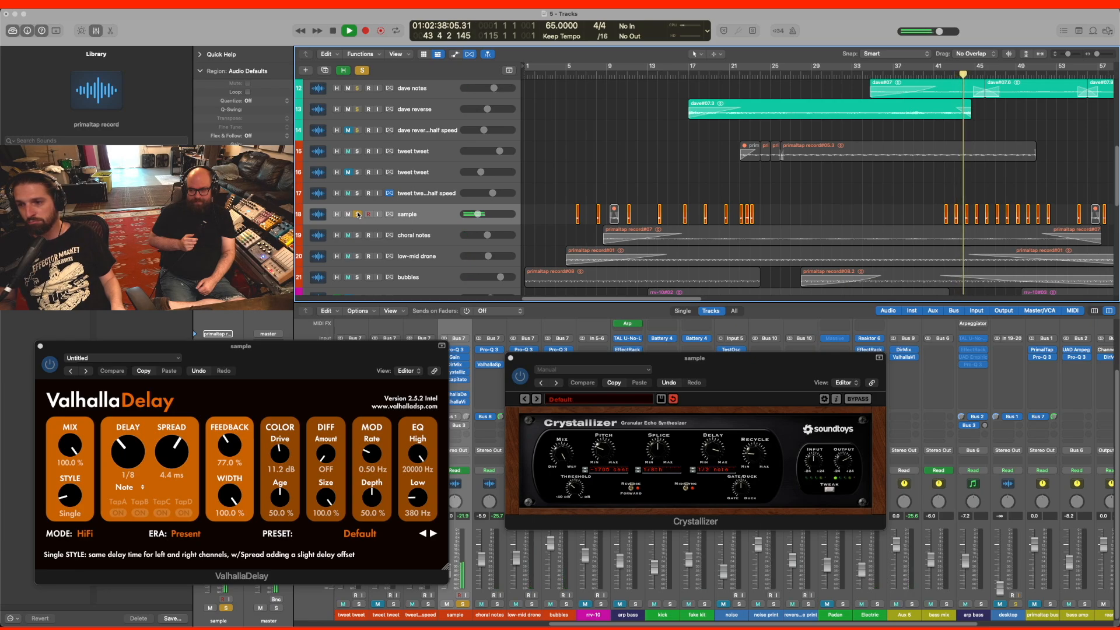
- Show track automation and display the Crystallizer Pitch curve on the sample track
left_click(421, 217)
key("a")
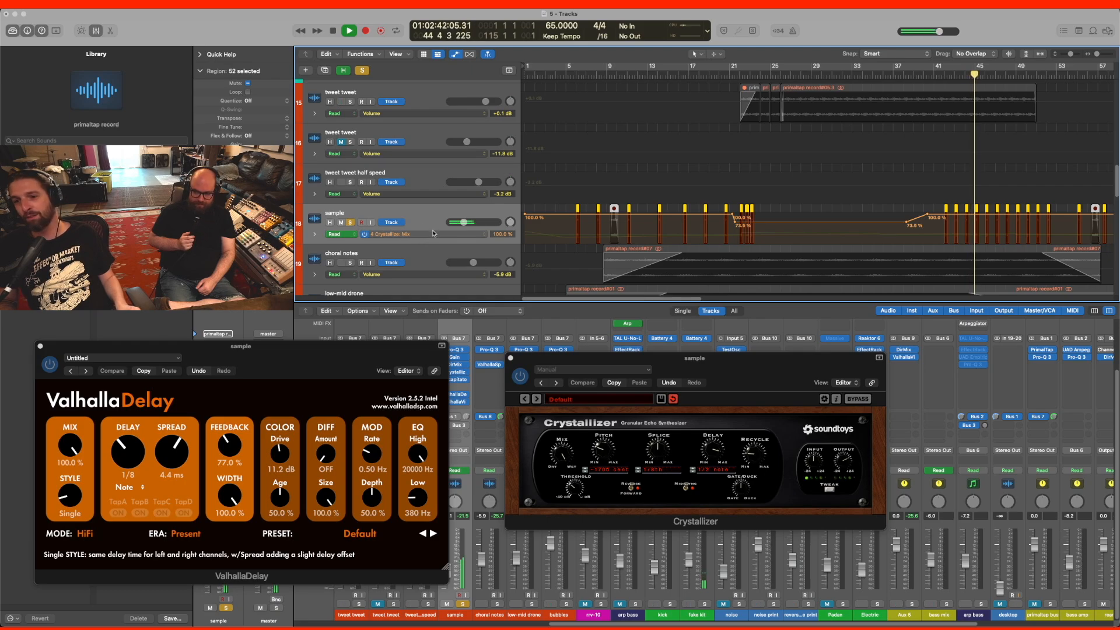
left_click(426, 234)
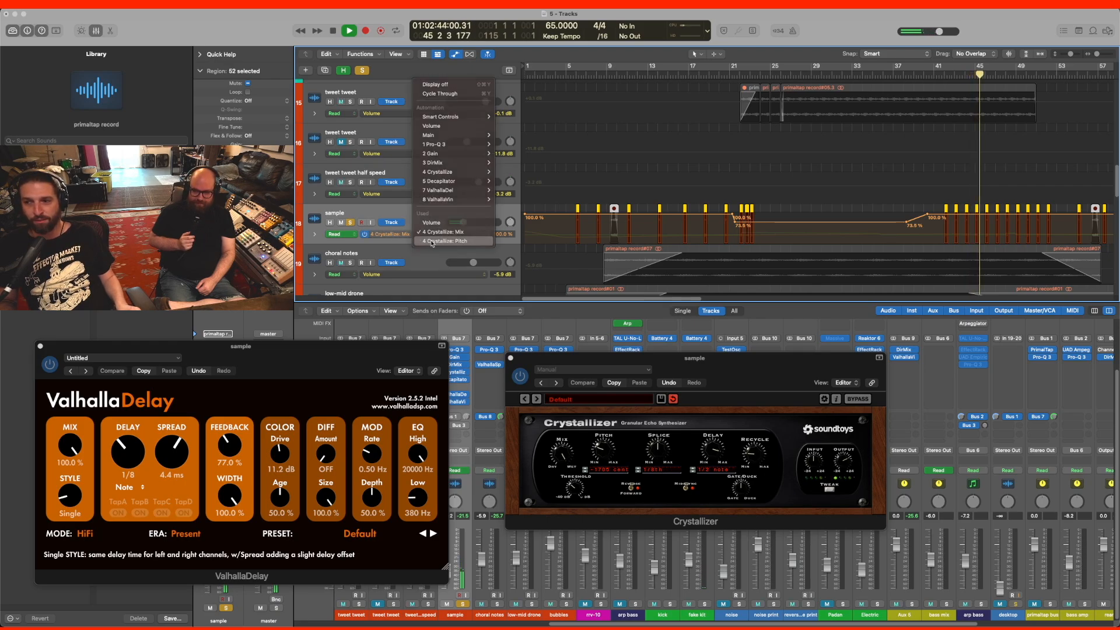
left_click(445, 241)
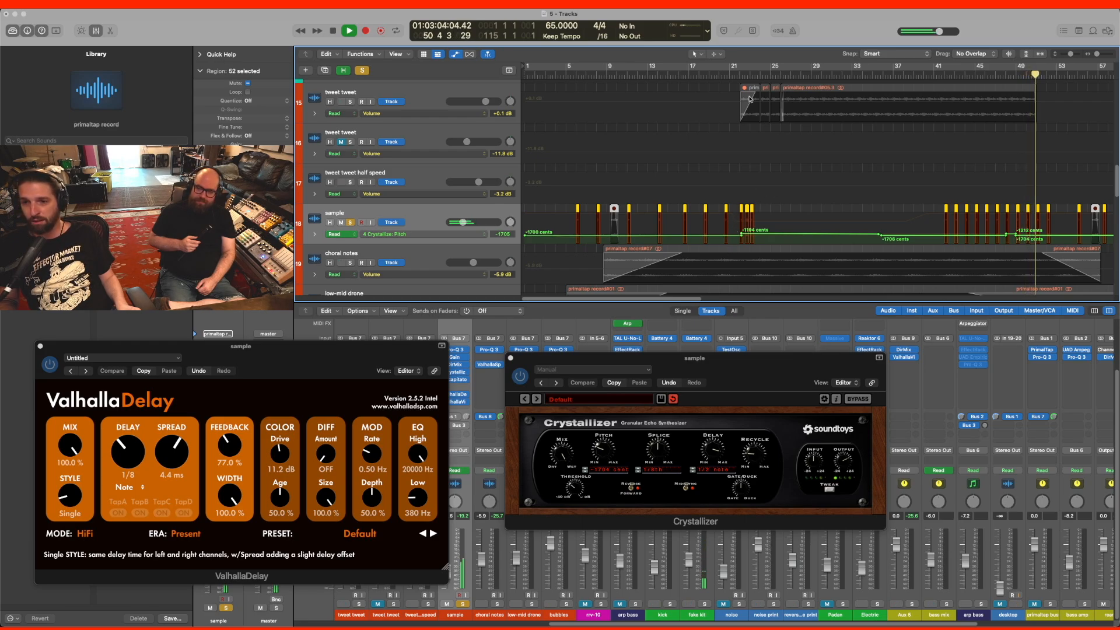
- Audition the unsoloed mix from about bar 21 while reviewing the tracks' automation, and finish by hiding the automation and stopping playback
left_click(737, 132)
left_click(723, 73)
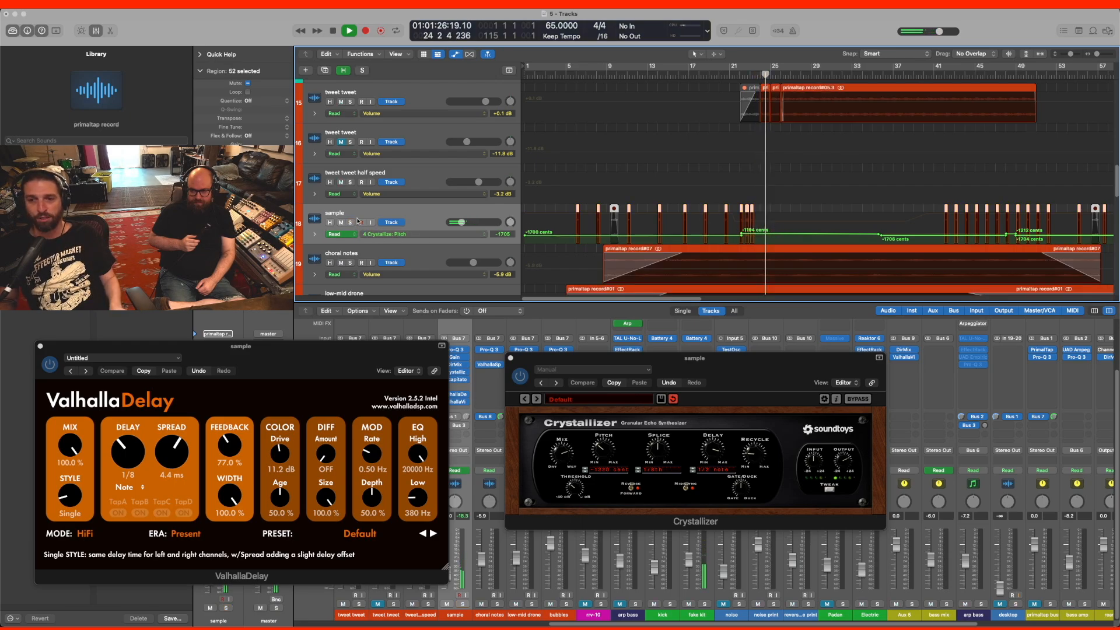
left_click(738, 74)
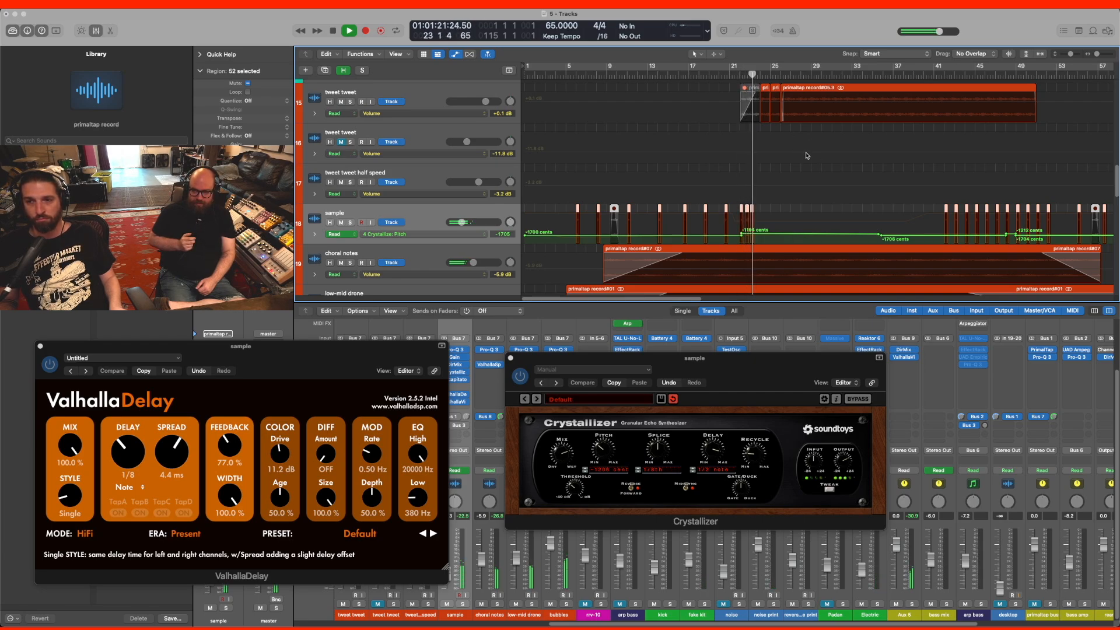
scroll(806, 156, "up", 10)
scroll(807, 156, "up", 4)
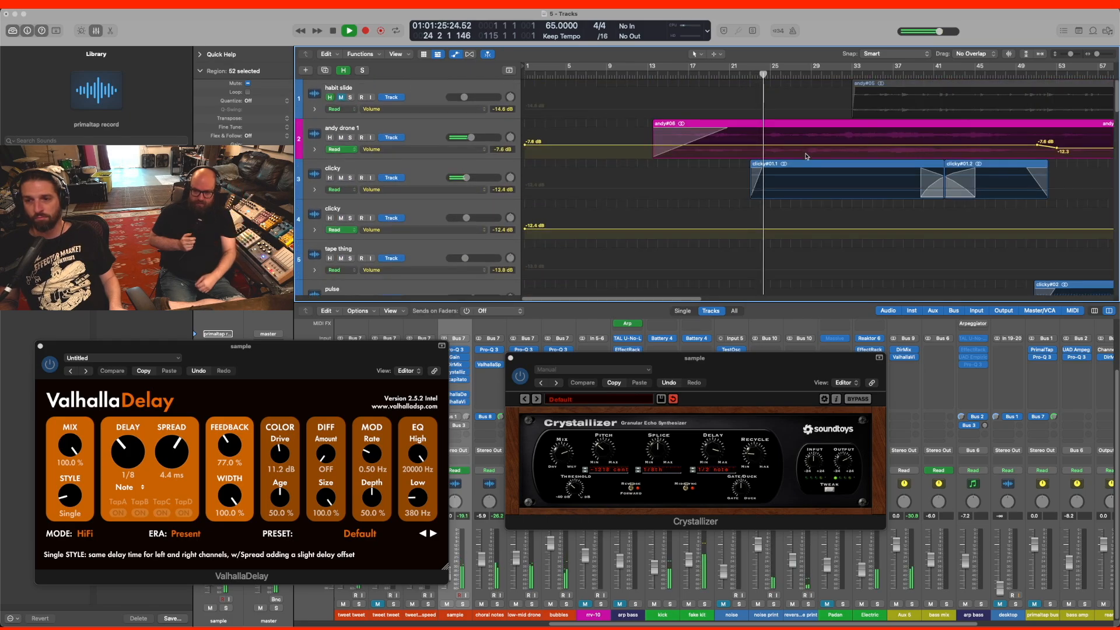
scroll(806, 156, "down", 10)
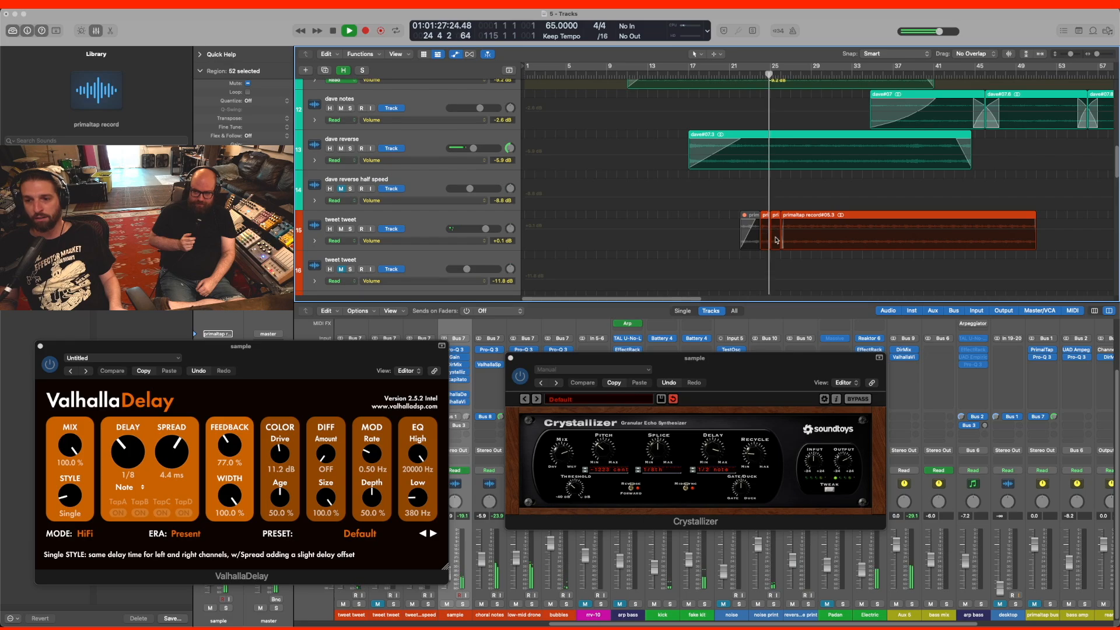
scroll(773, 228, "down", 3)
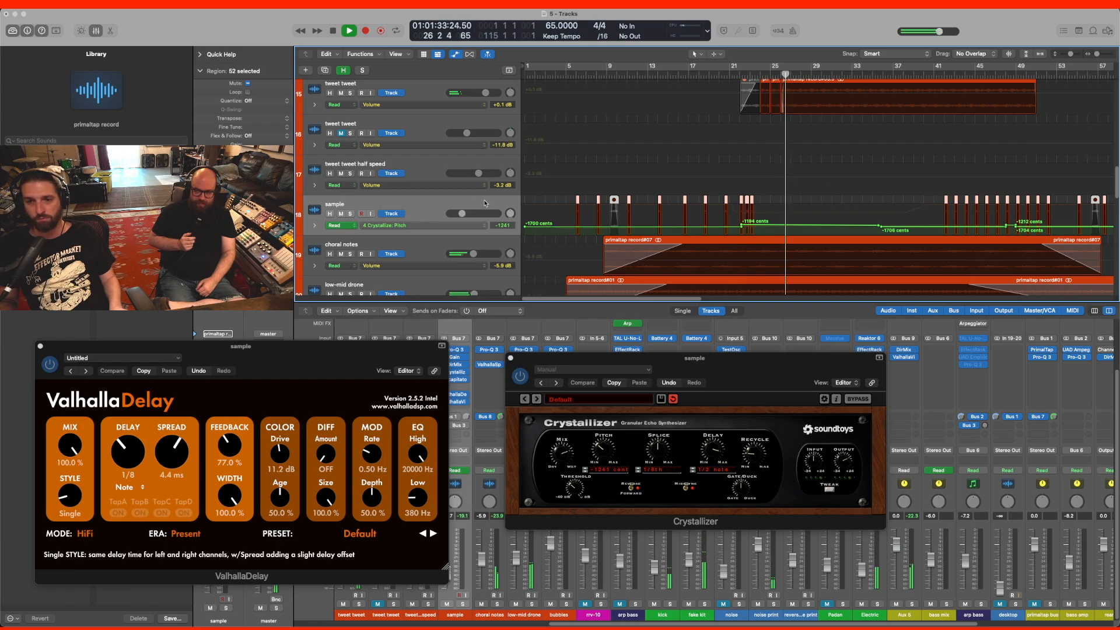
key("super+f")
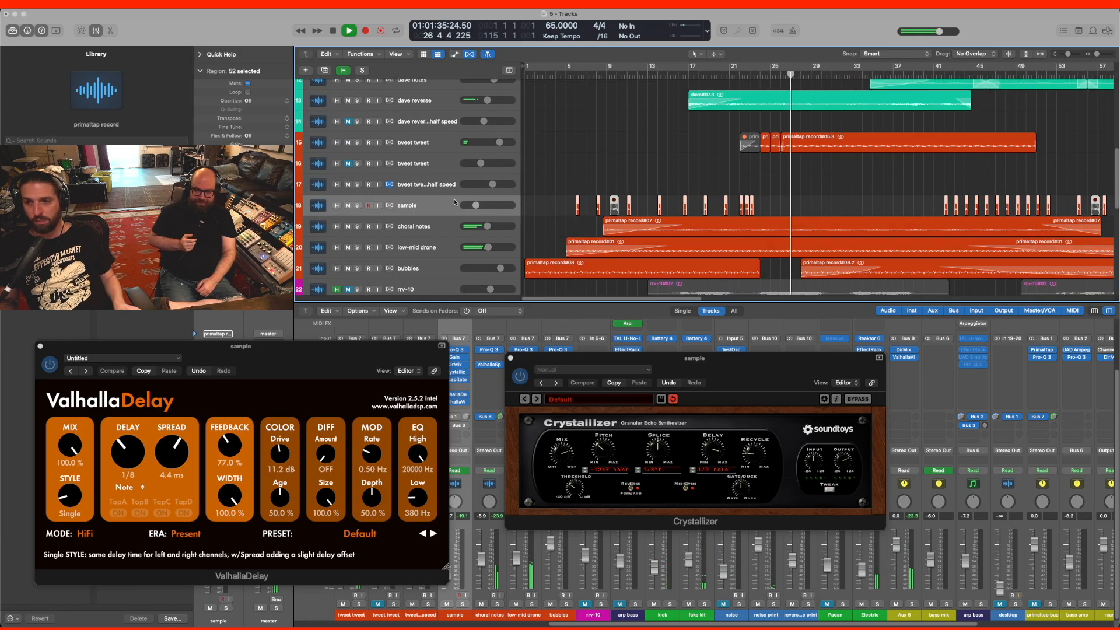
key("space")
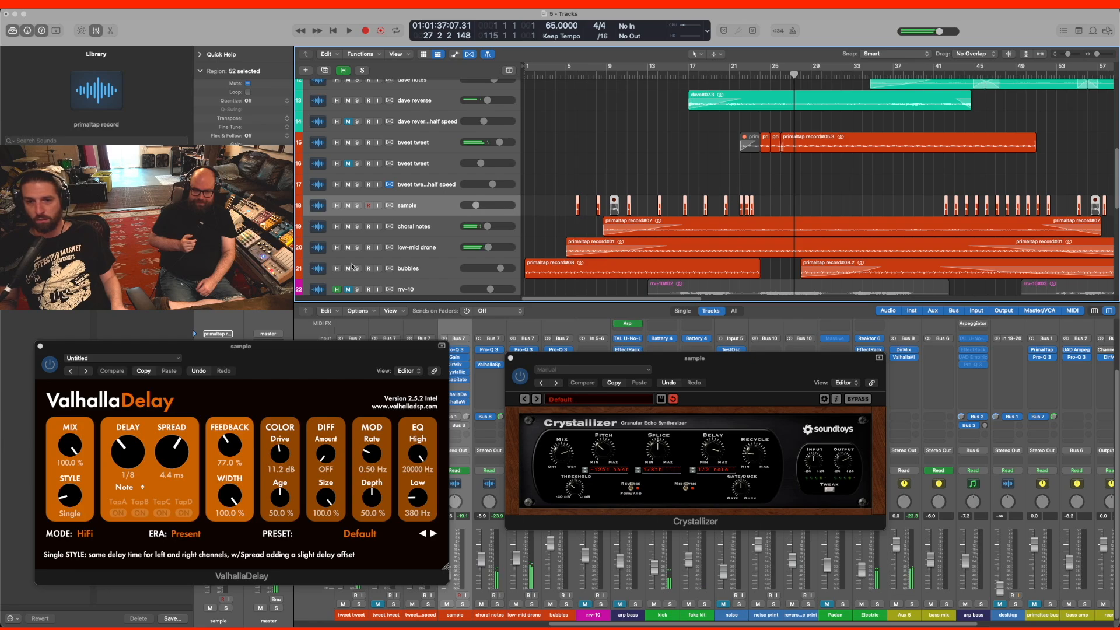
- Play the choral notes track soloed from just before bar 17 and close the ValhallaDelay and Crystallizer windows
left_click(357, 226)
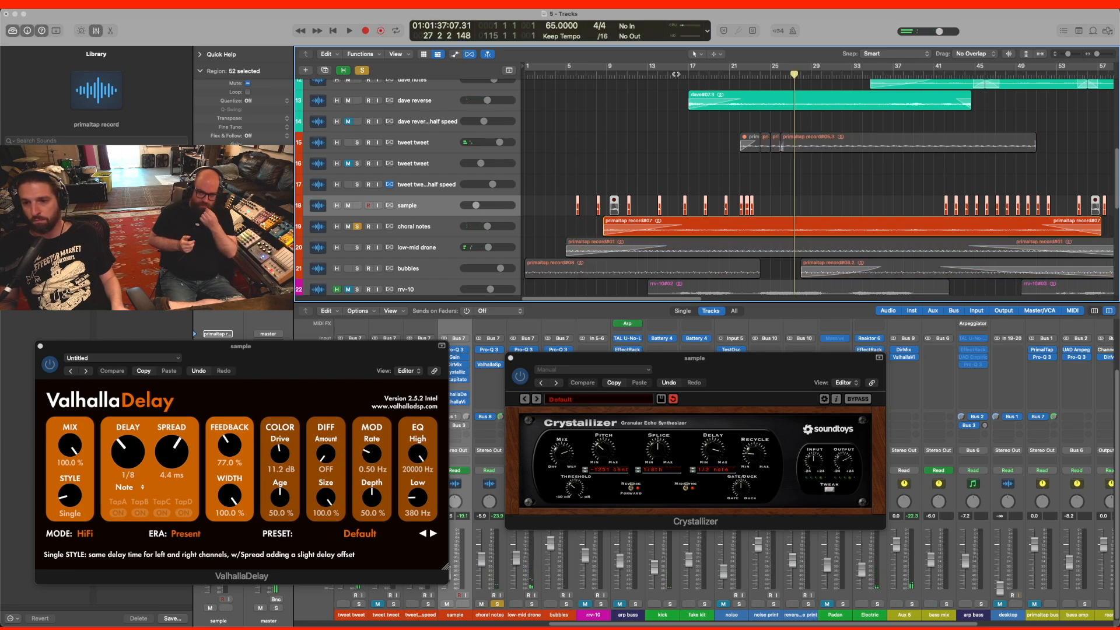
left_click(687, 75)
key("space")
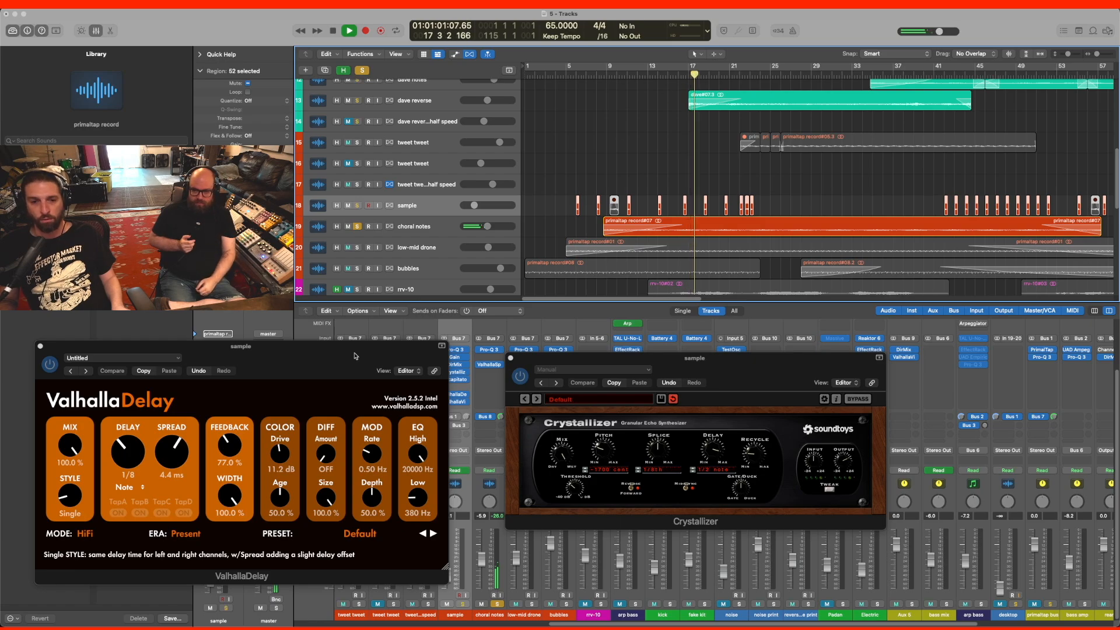
left_click(39, 346)
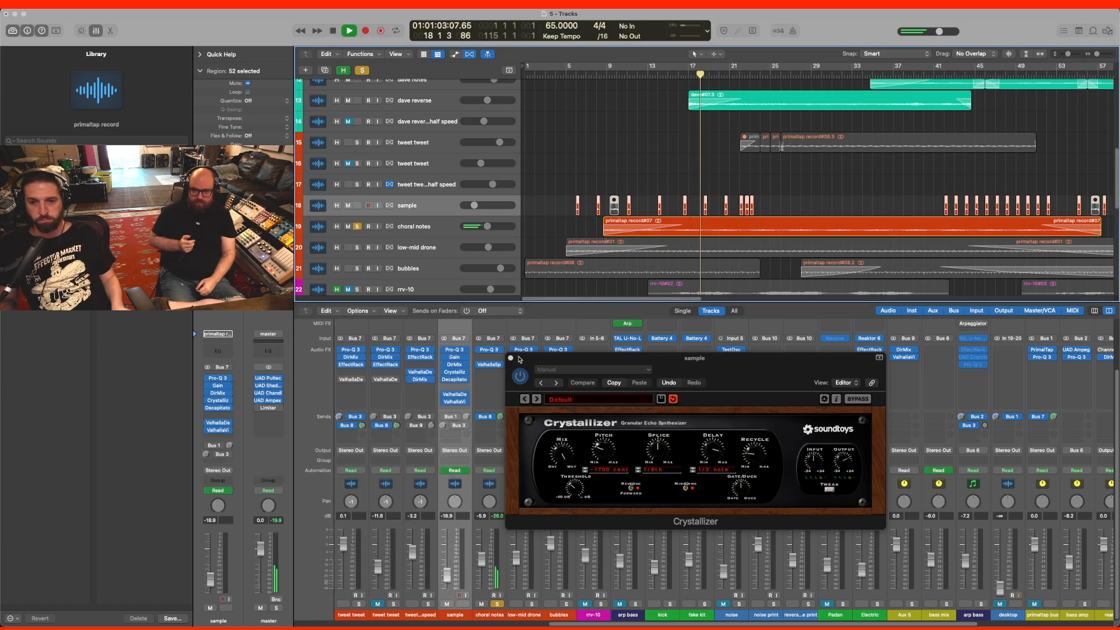
left_click(510, 359)
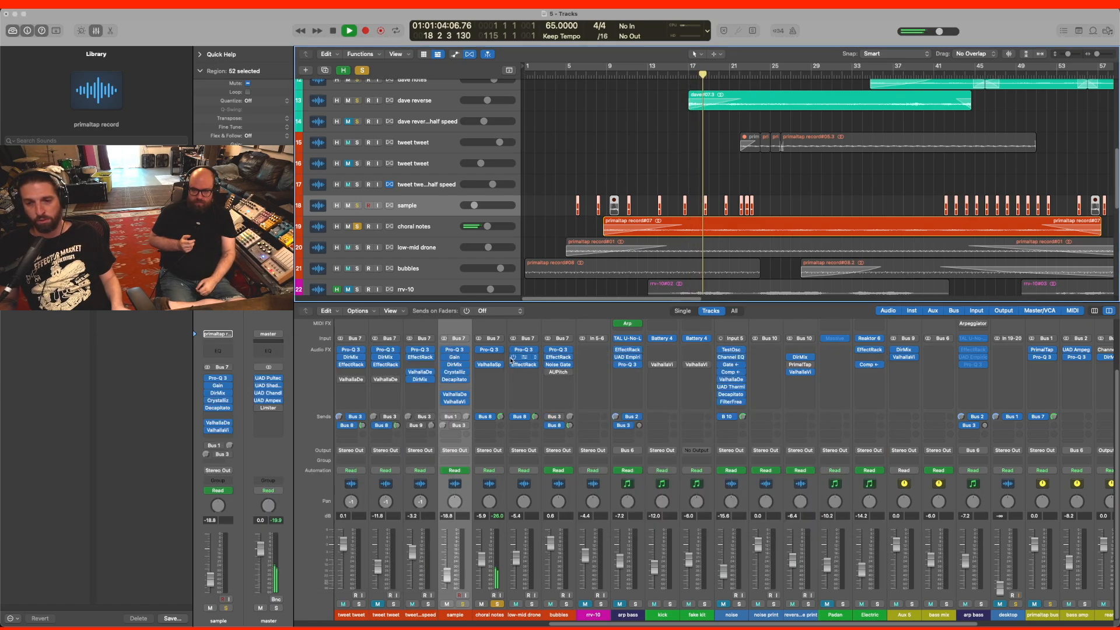
- Examine the Pro-Q 3 EQ curve on the choral notes track, close the plug-in, and unsolo the track
left_click(436, 230)
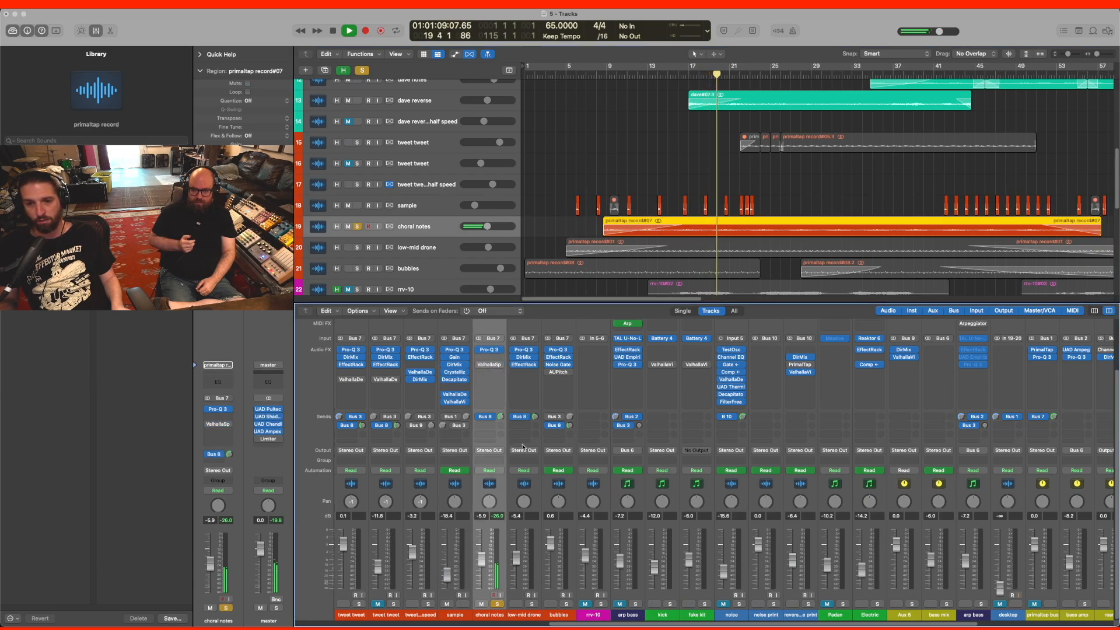
left_click(486, 350)
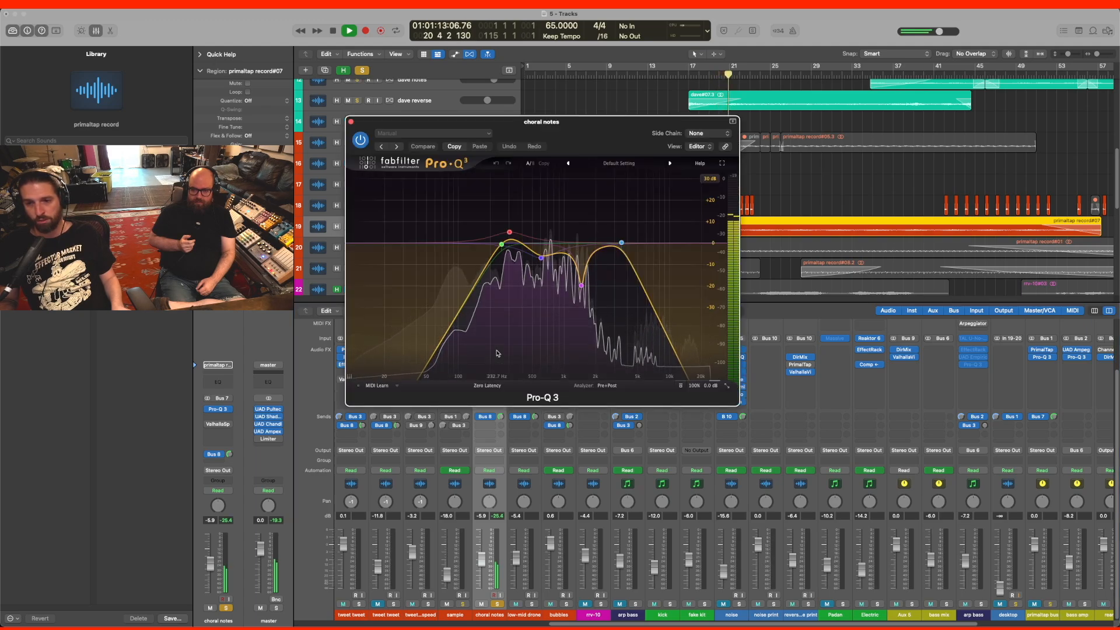
left_click(351, 122)
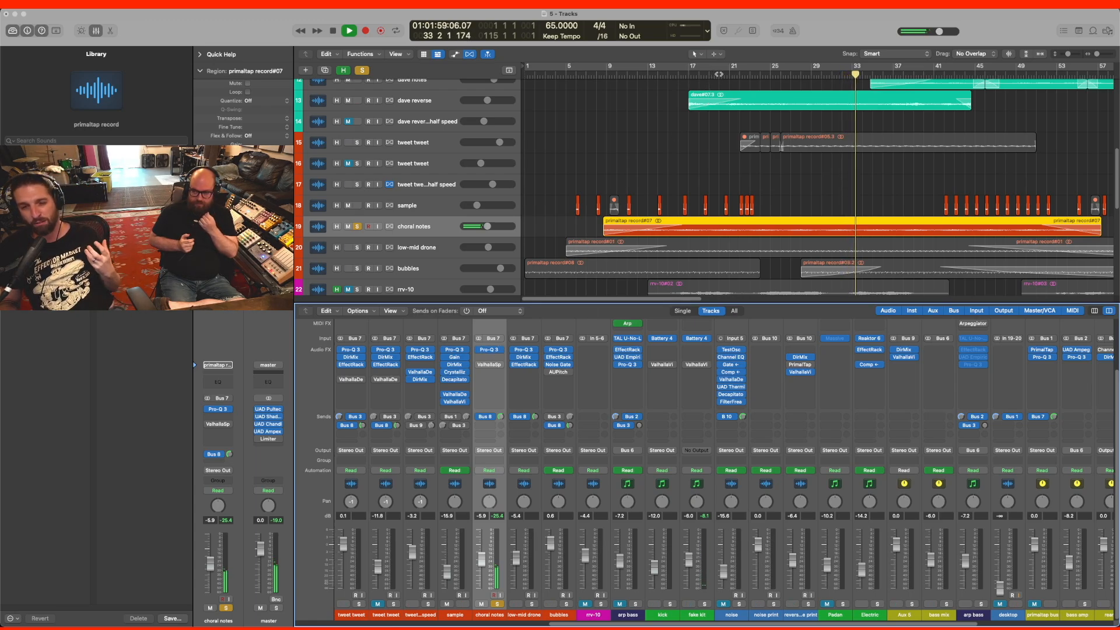
left_click(357, 226)
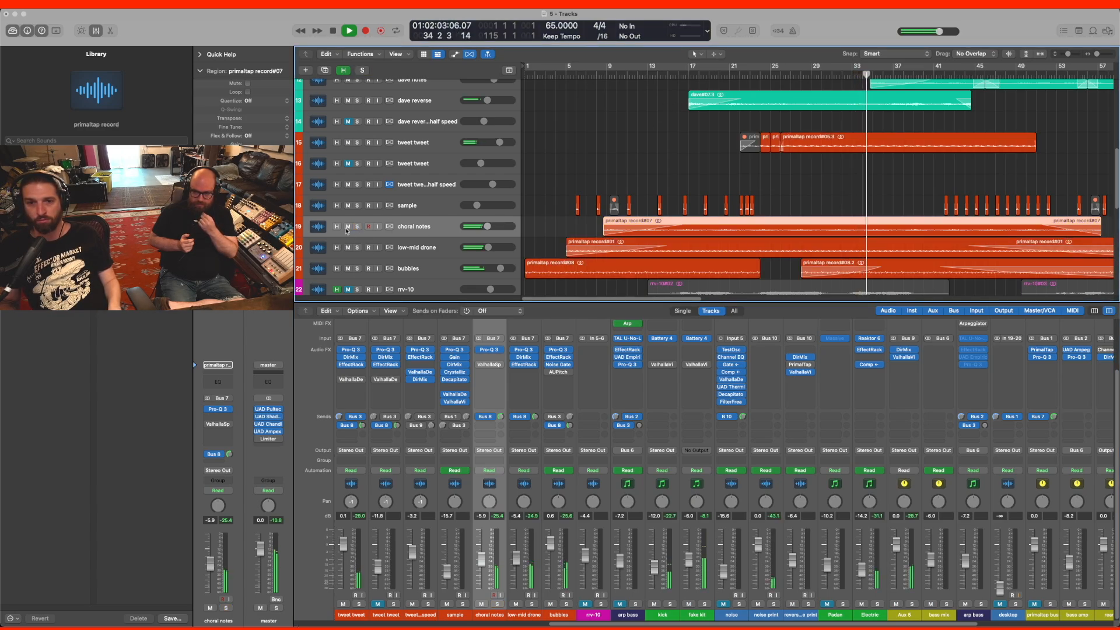
- Compare the playing mix with the choral notes track muted and unmuted, finishing with playback stopped and the track unmuted
left_click(348, 227)
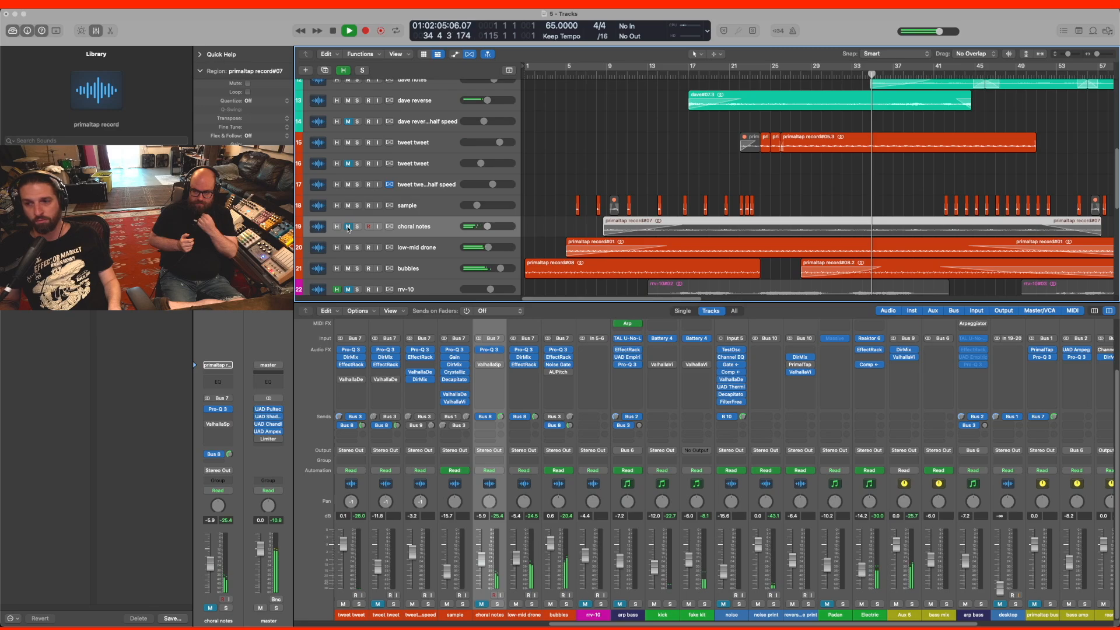
left_click(348, 227)
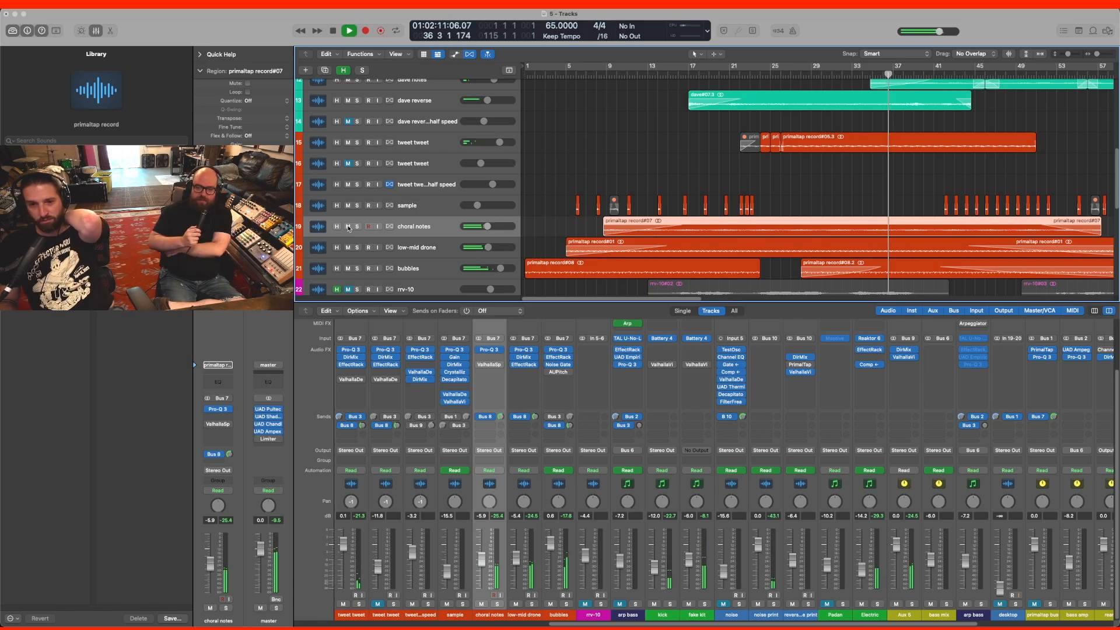
left_click(349, 227)
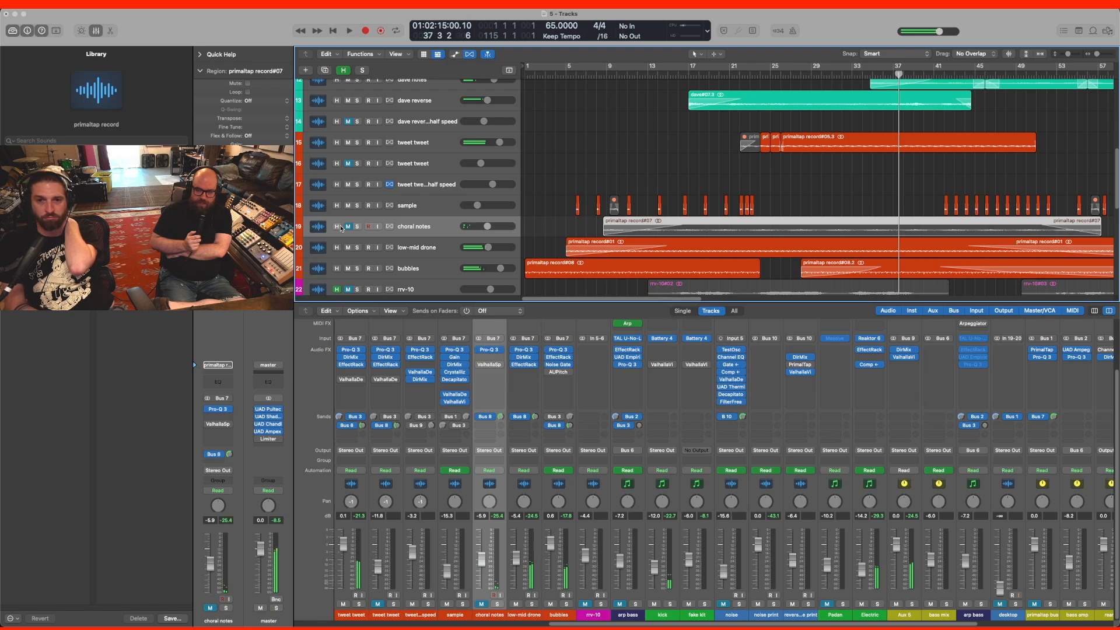
left_click(348, 227)
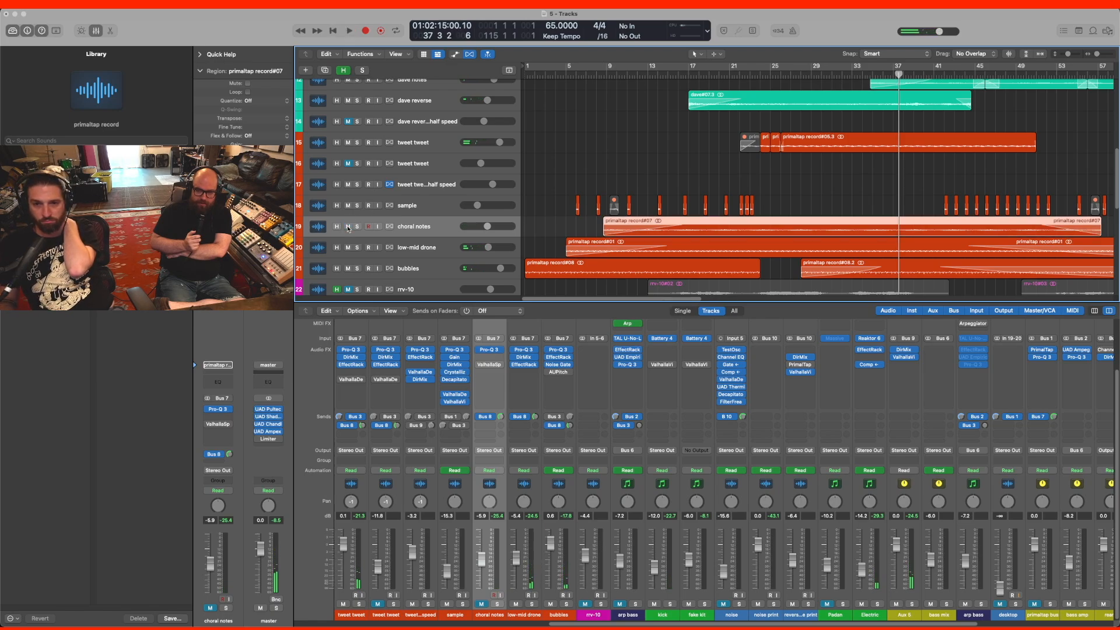
left_click(421, 248)
left_click(427, 231)
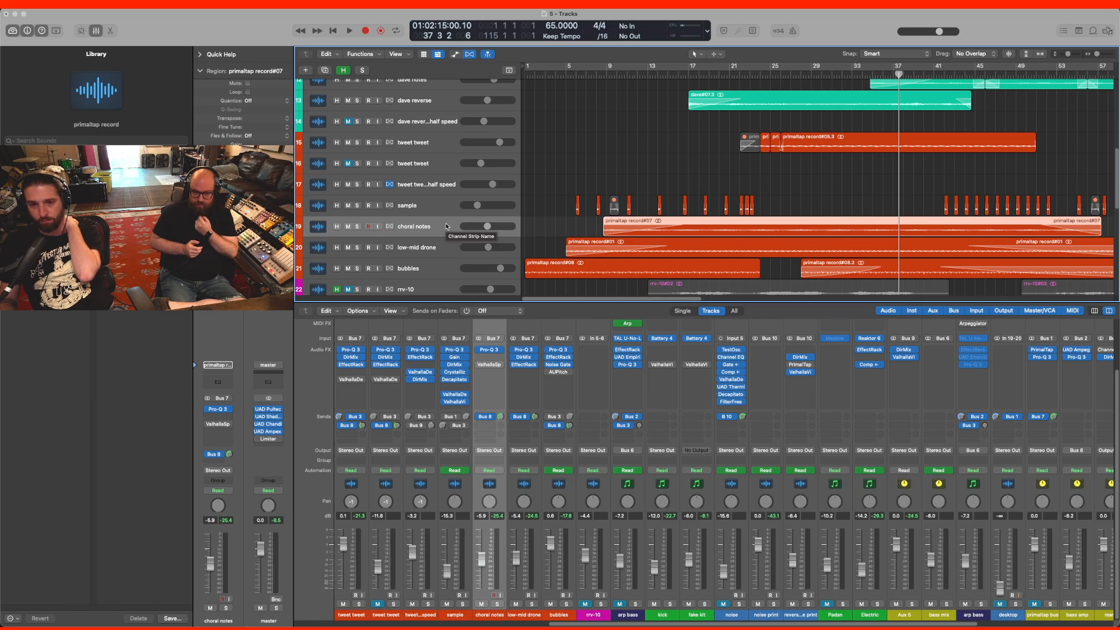
- Open ValhallaSpaceModulator on the choral notes track and place its window over the mixer, clear of the track headers
left_click(490, 365)
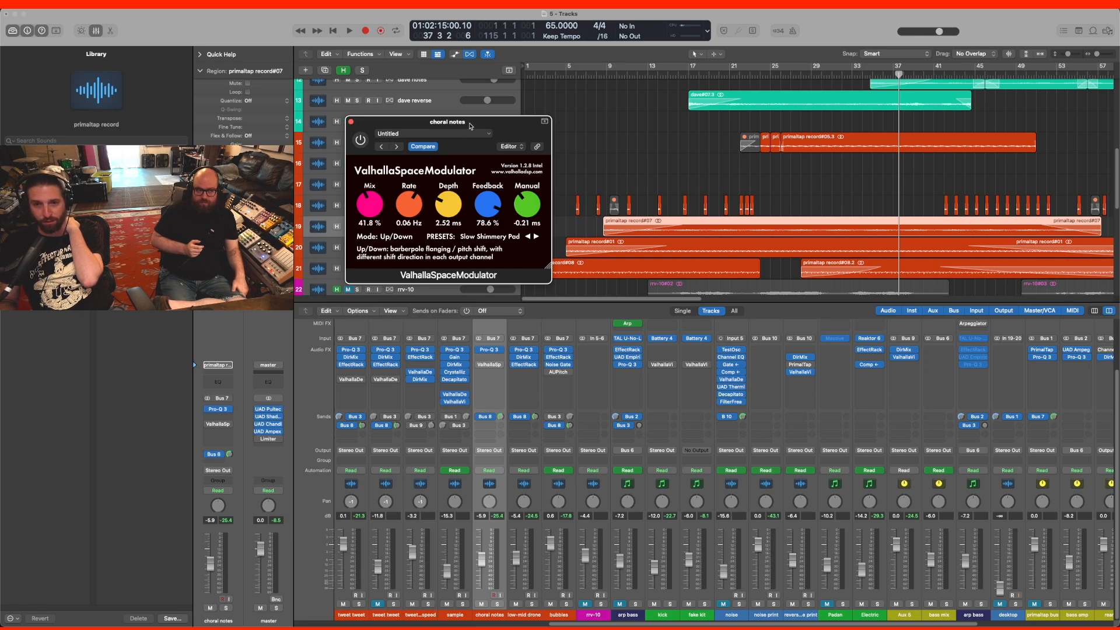
left_click_drag(494, 122, 451, 144)
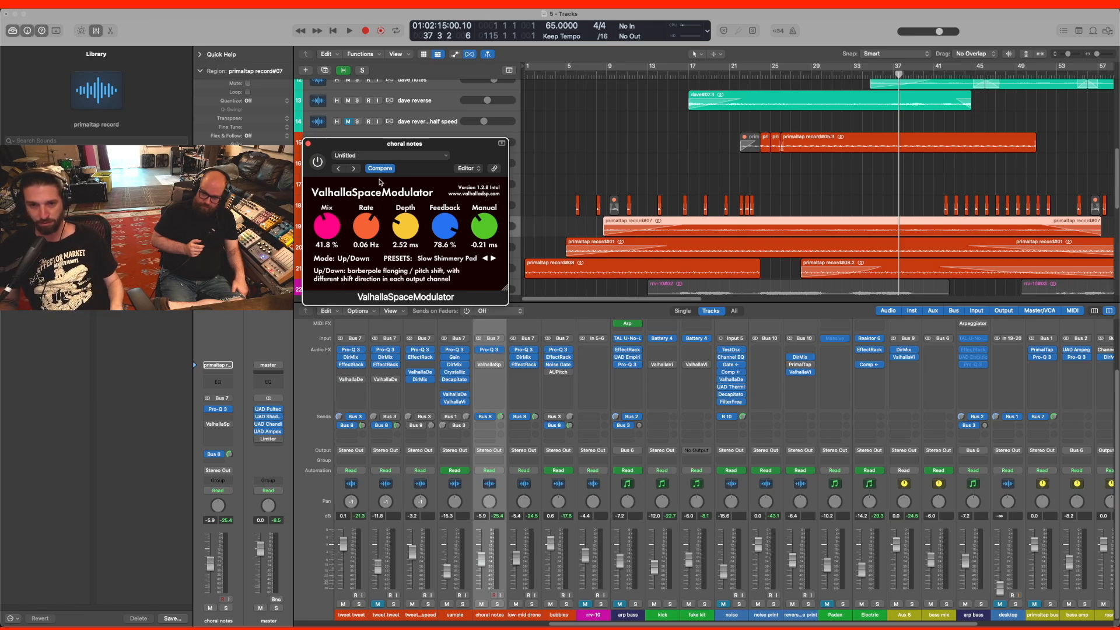
left_click_drag(404, 143, 360, 364)
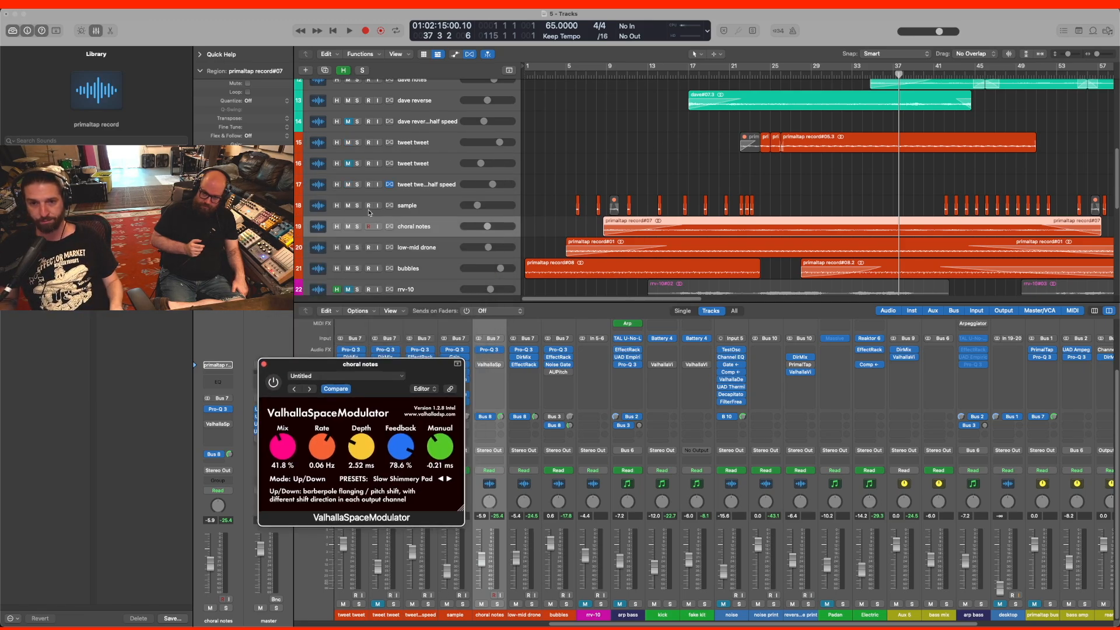
- Play the soloed choral notes from about bar 19, compare ValhallaSpaceModulator on and off, leave it enabled, close it and stop playback
left_click(357, 226)
left_click(713, 77)
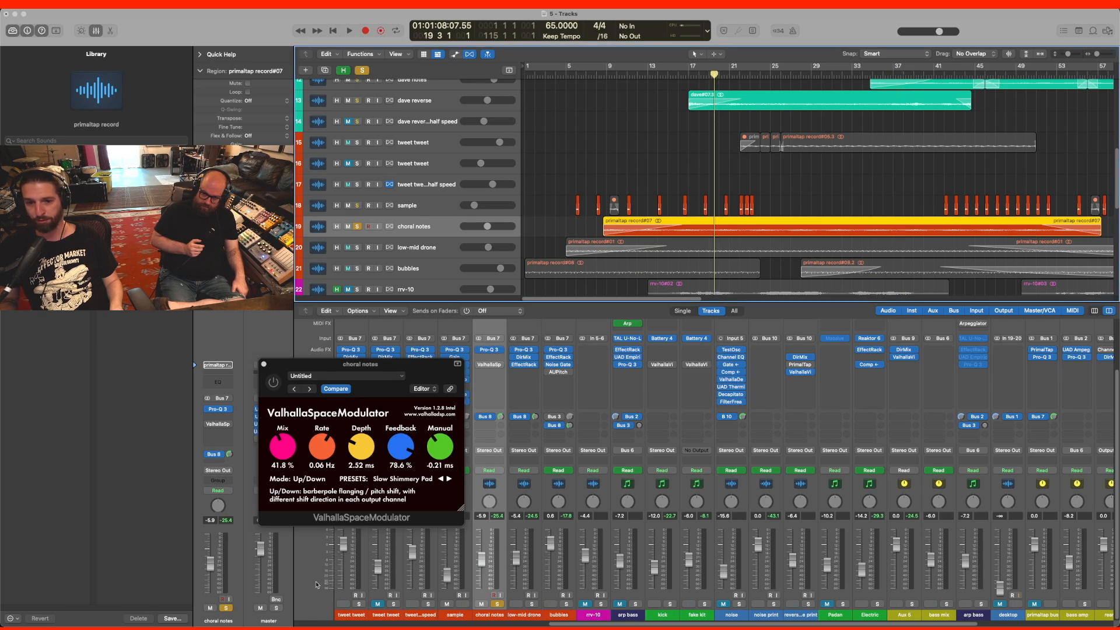
left_click(272, 383)
key("space")
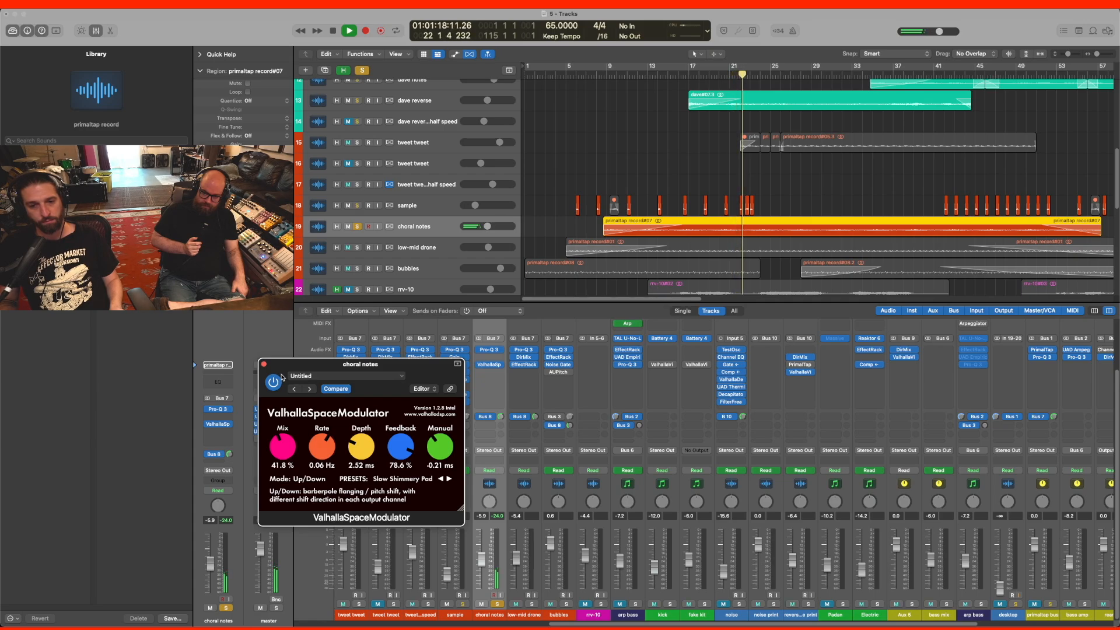
left_click(273, 382)
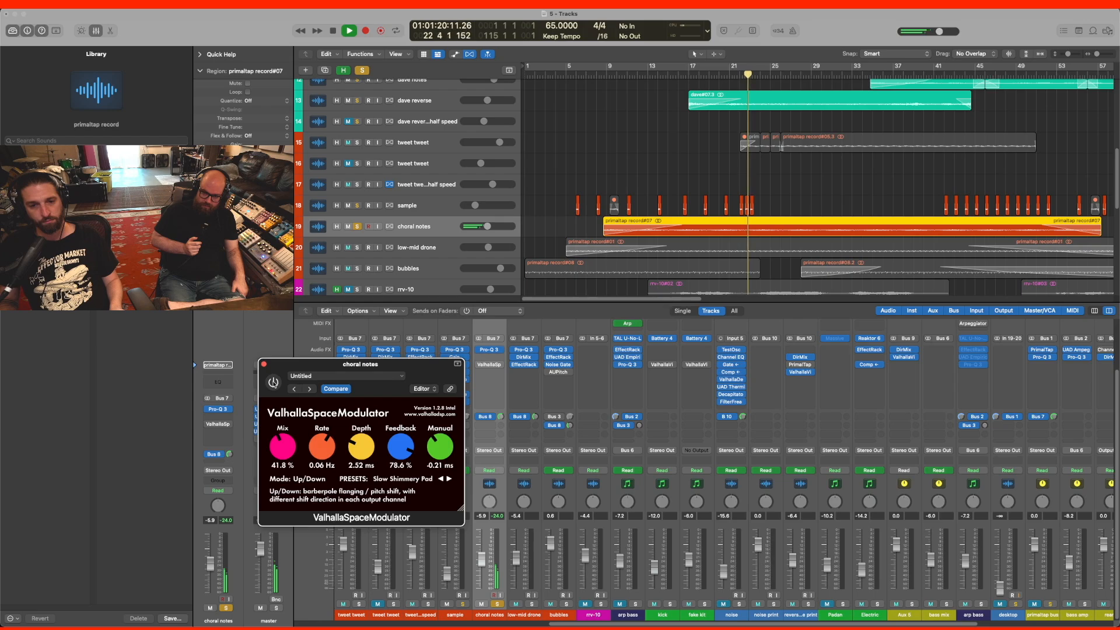
left_click(273, 382)
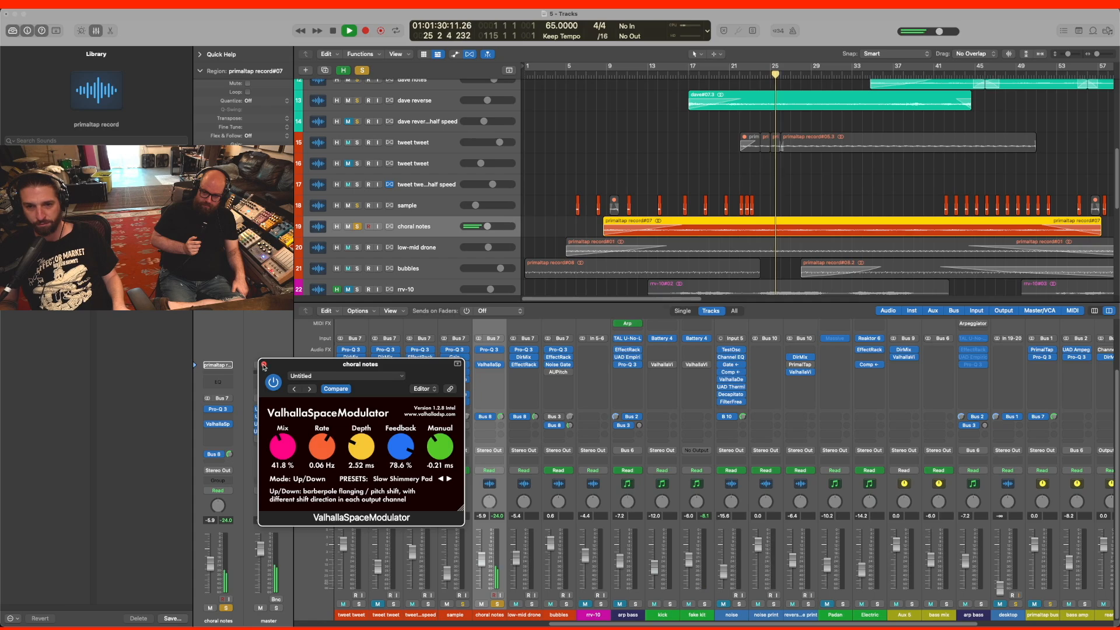
left_click(264, 366)
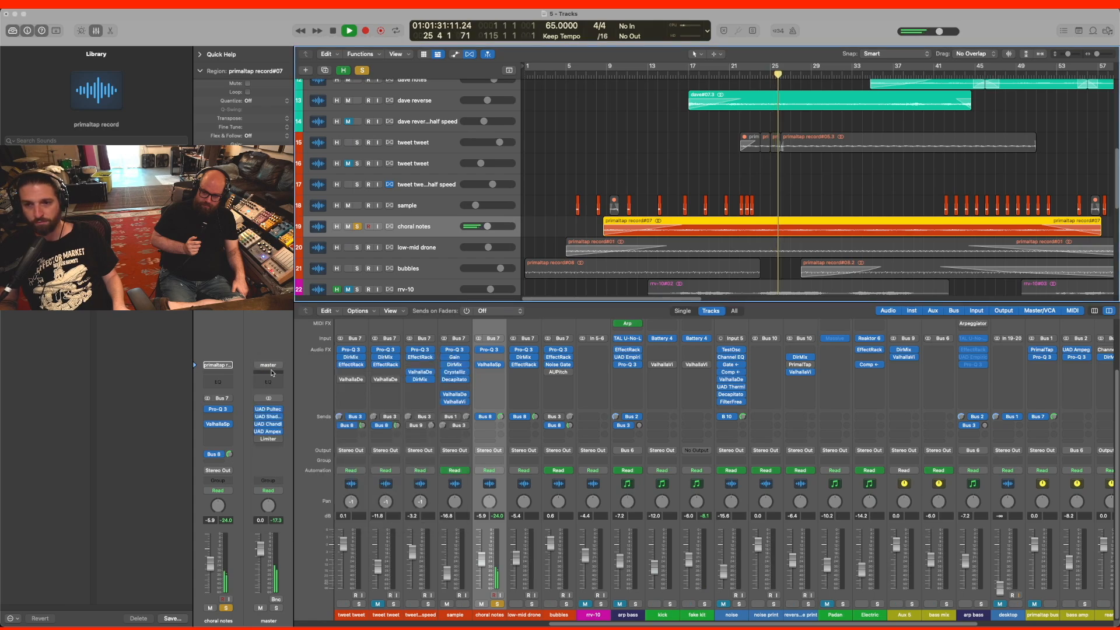
key("space")
- Solo the low-mid drone track in place of choral notes and play it from about bar 15
left_click(357, 227)
left_click(357, 247)
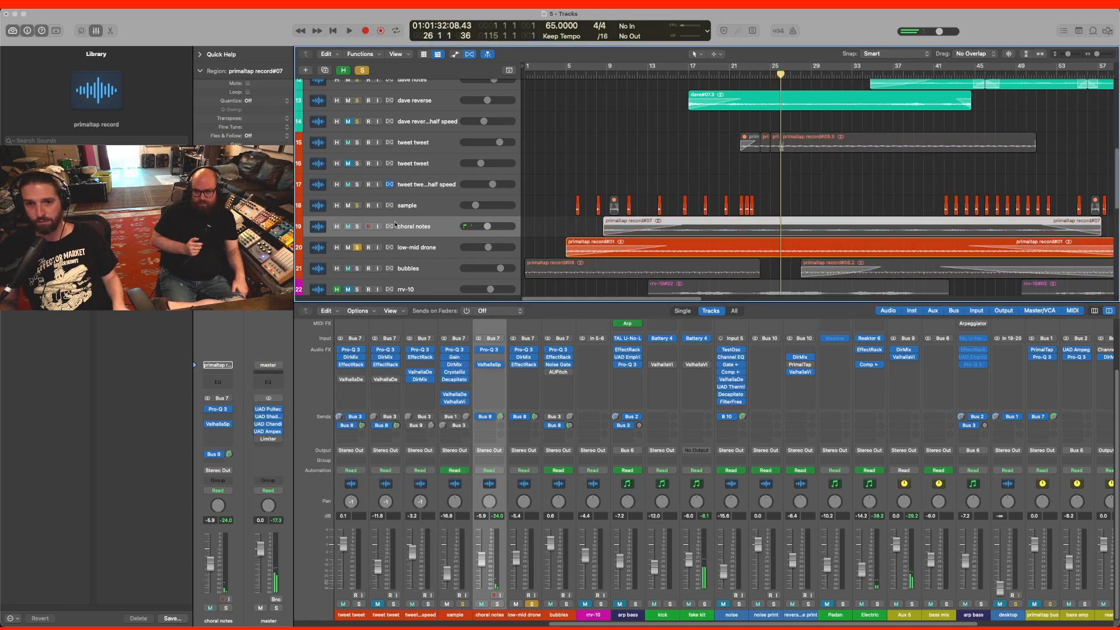
left_click(668, 69)
key("space")
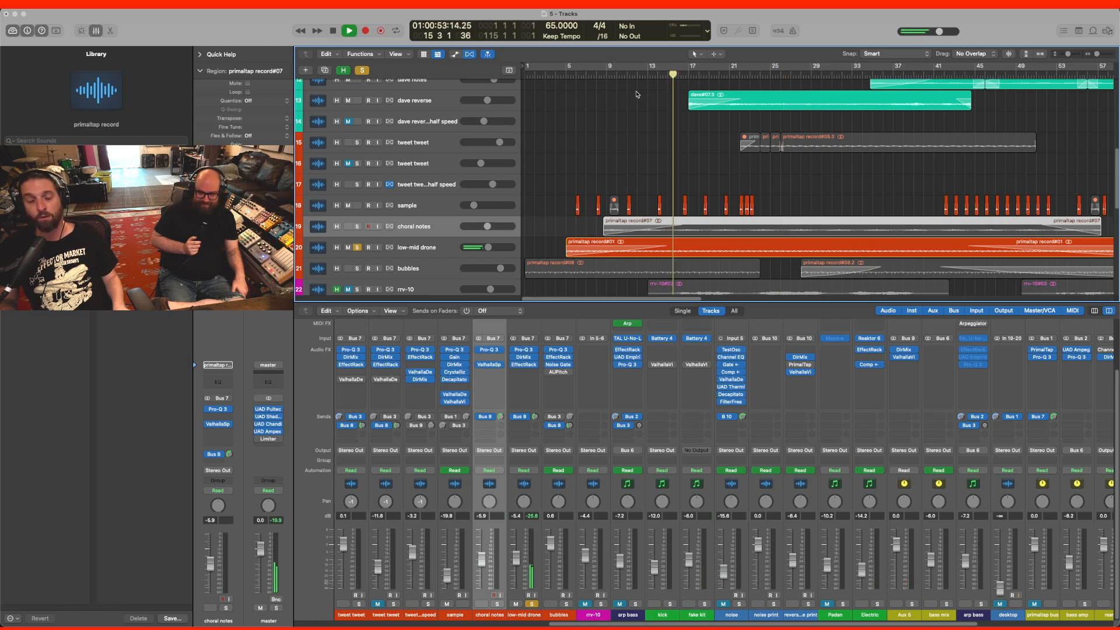
- Briefly add choral notes to the soloed low-mid drone for comparison, and select the low-mid drone track
left_click(357, 227)
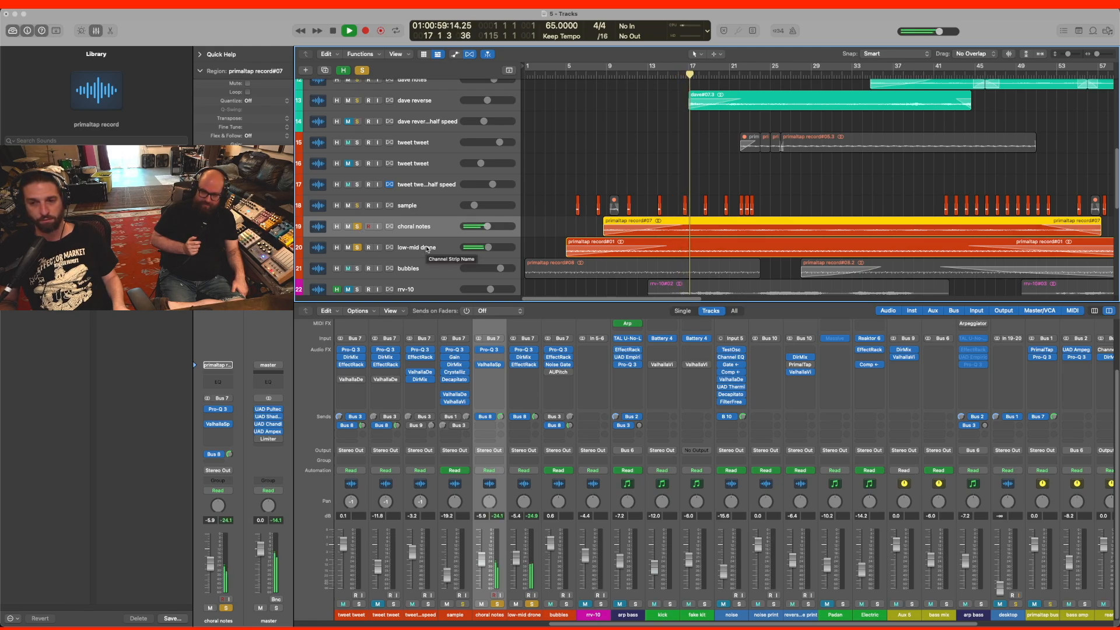
left_click(357, 226)
left_click(427, 247)
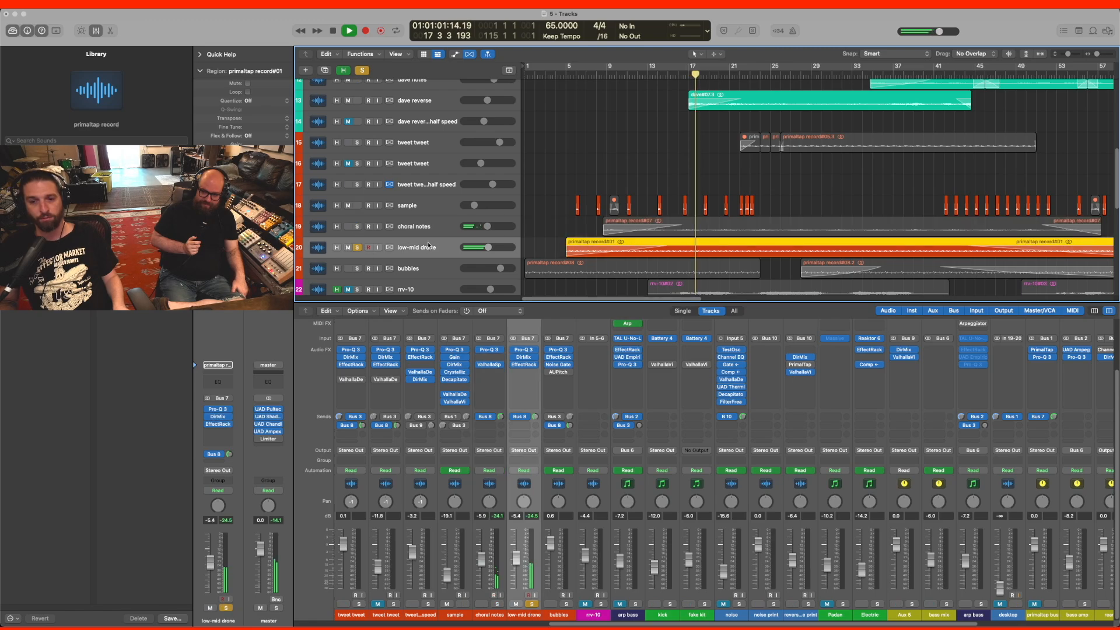
- Examine the EffectRack on the low-mid drone, compare its FilterFreak module off and on, and close the plug-in
left_click(524, 366)
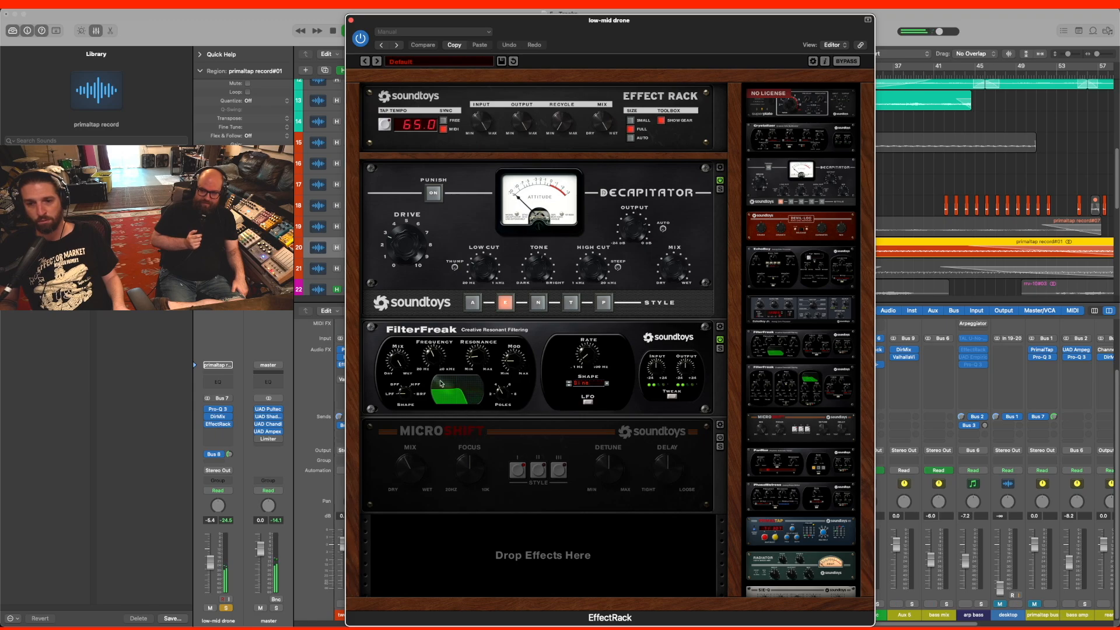
left_click(720, 340)
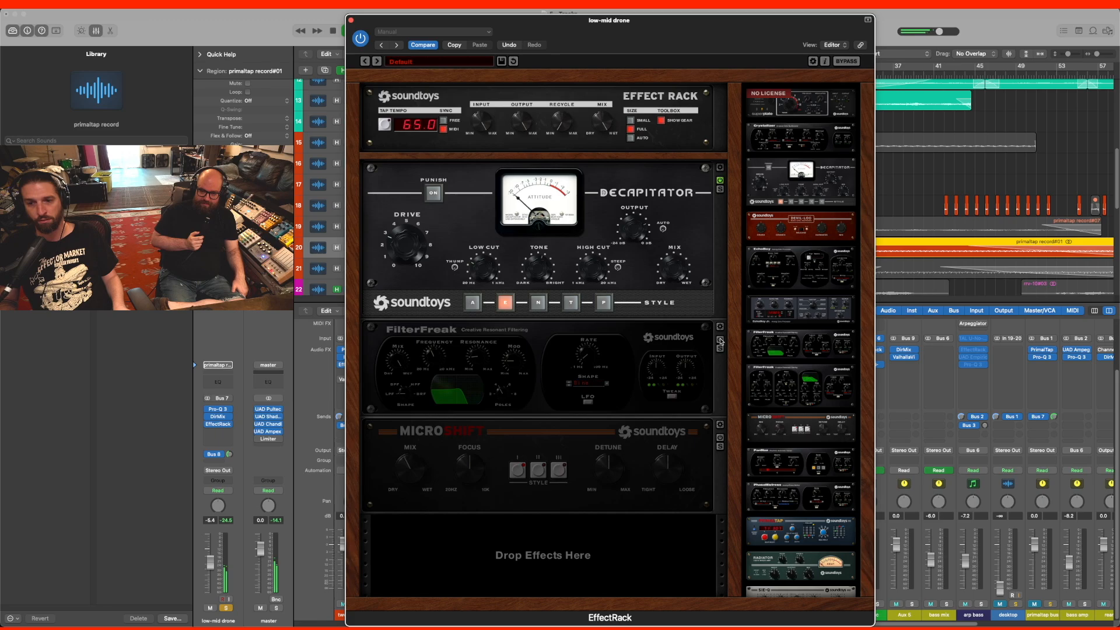
left_click(720, 340)
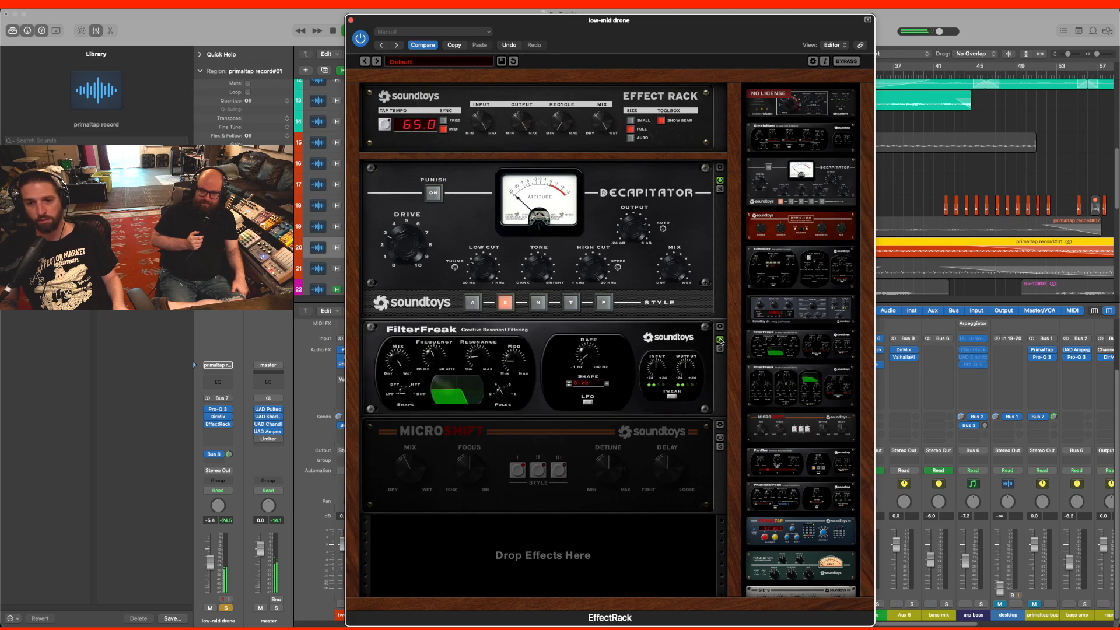
left_click(350, 20)
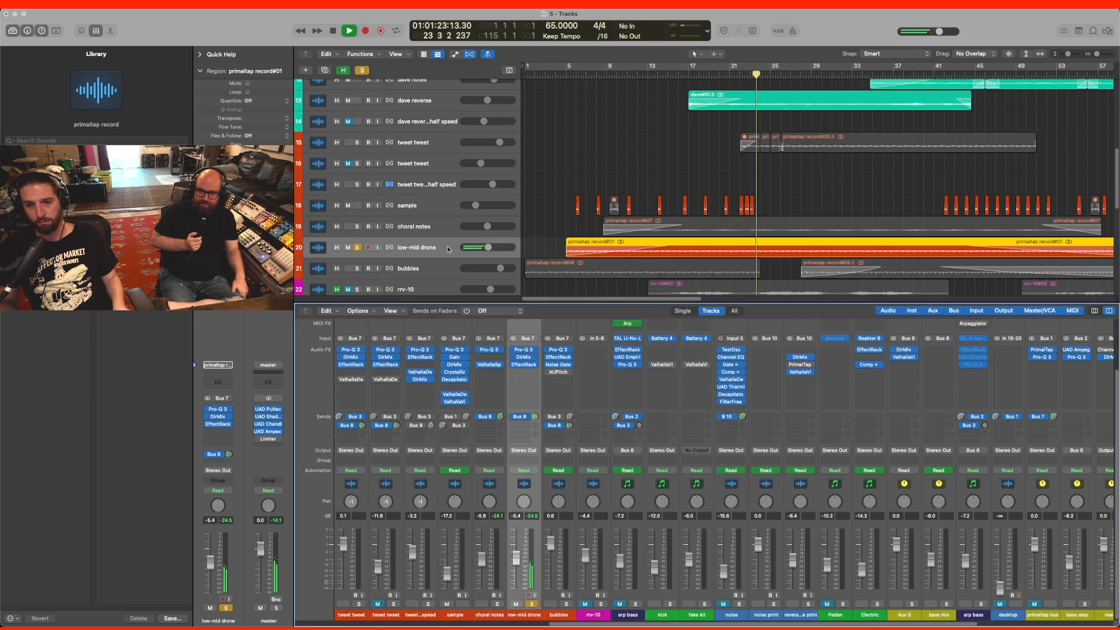
left_click(524, 365)
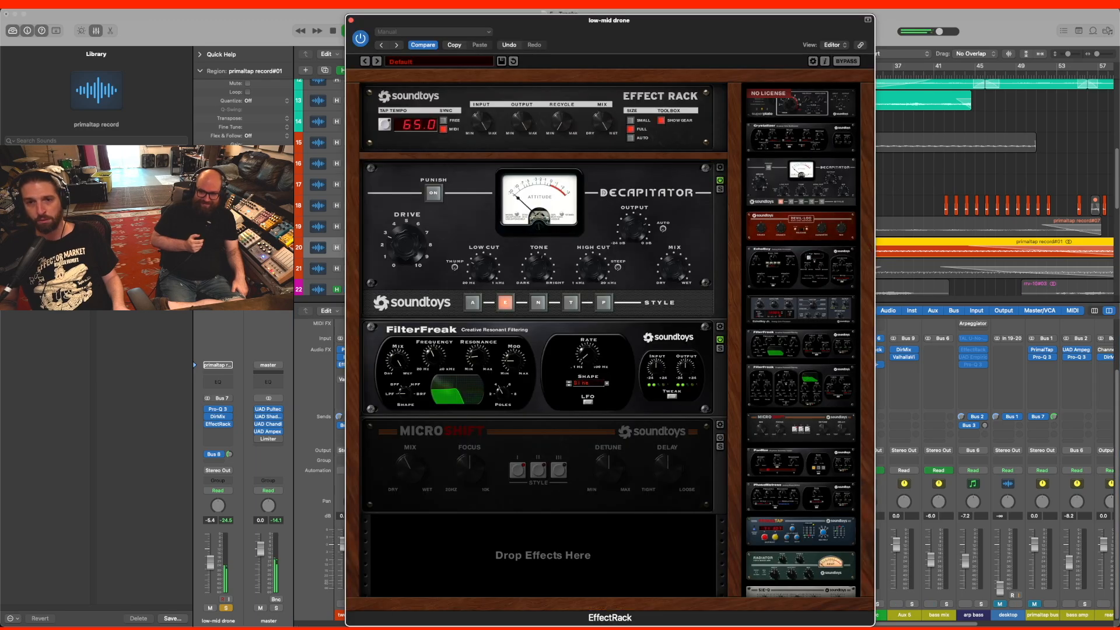
left_click(351, 20)
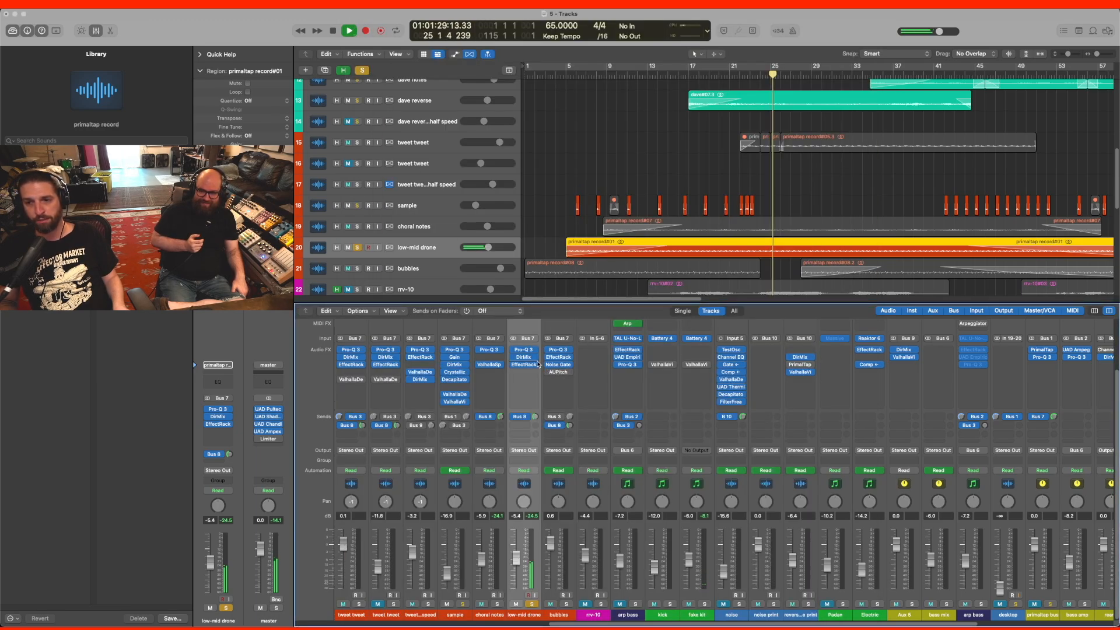
- Stop playback and review PrimalTap on the primaltap bus, including its Tweak settings, before closing the plug-in
scroll(1034, 529, "right", 8)
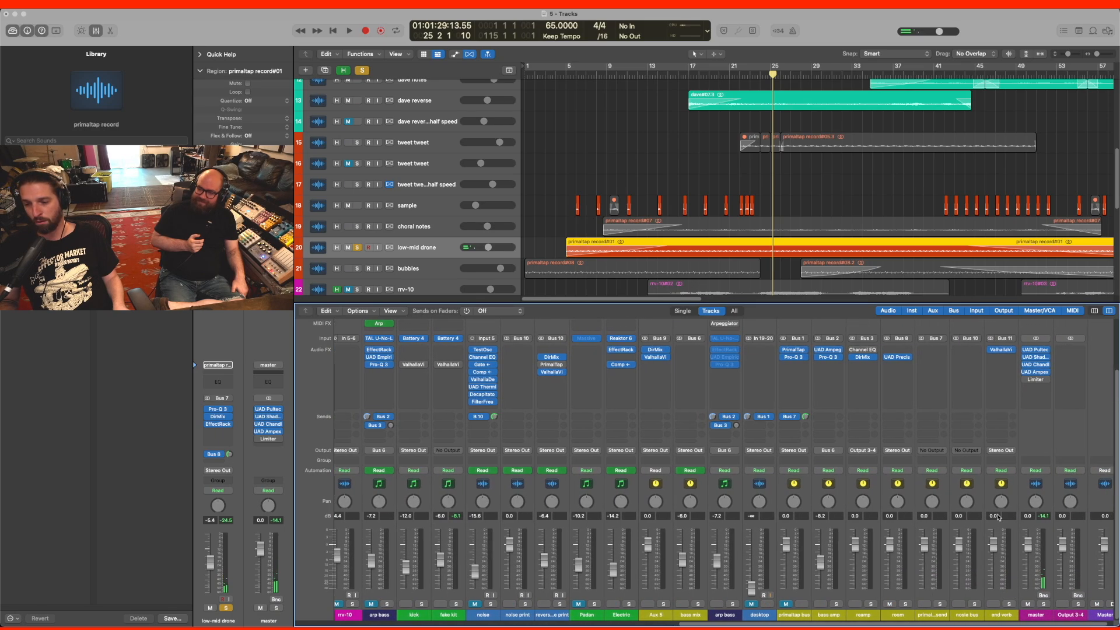
left_click(794, 351)
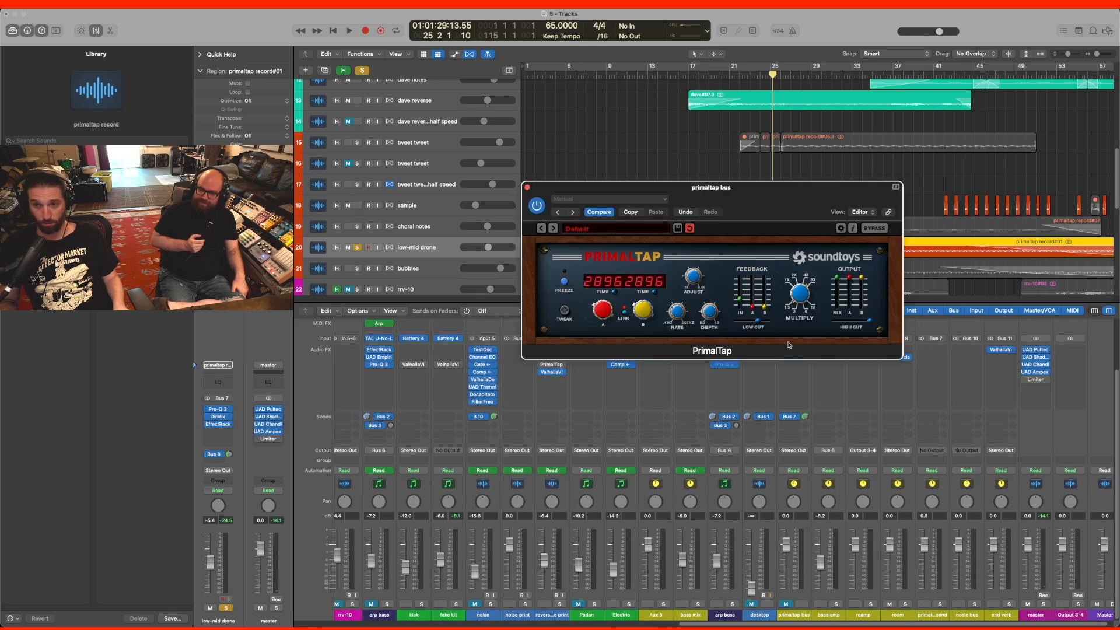
left_click(565, 319)
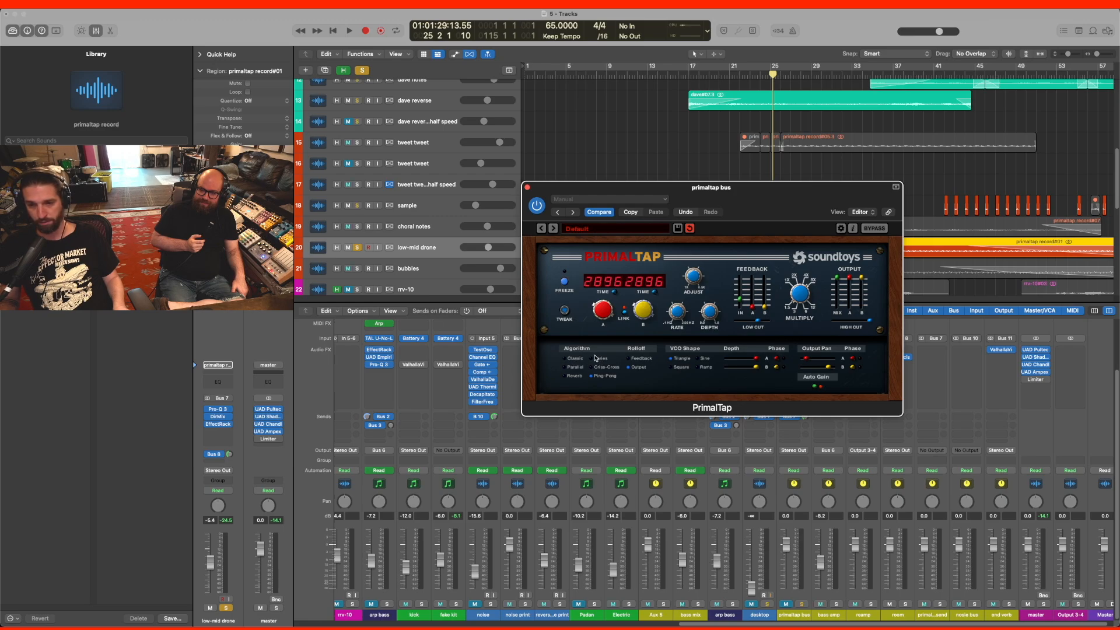
left_click(527, 188)
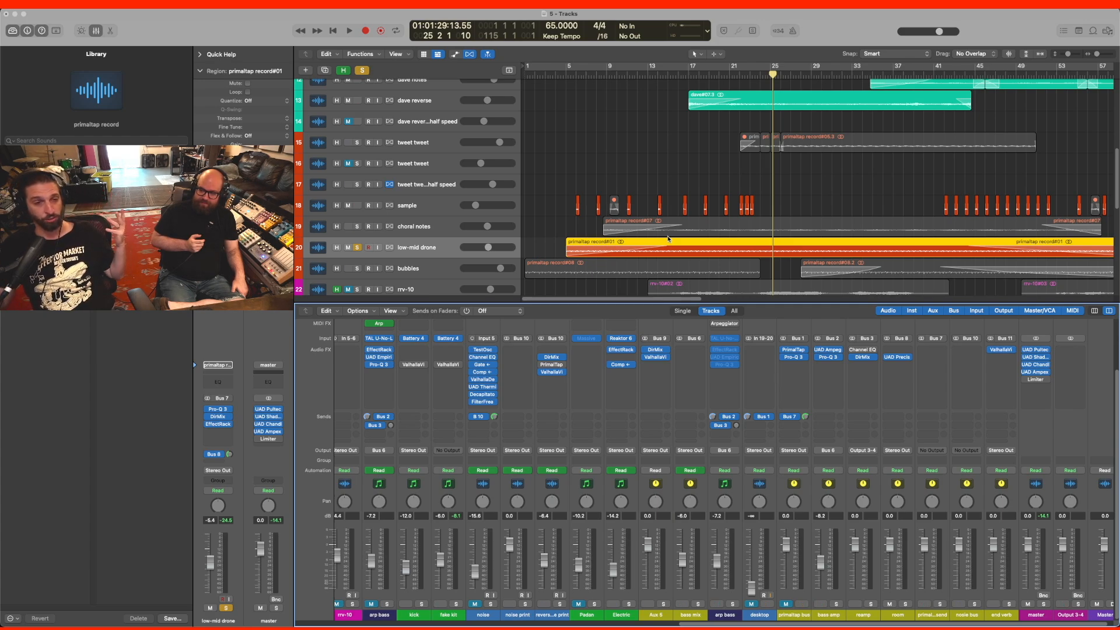
- Open the Direction Mixer on the low-mid drone track to review its spread settings, and move its window off the track headers
scroll(668, 238, "down", 1)
scroll(669, 238, "down", 1)
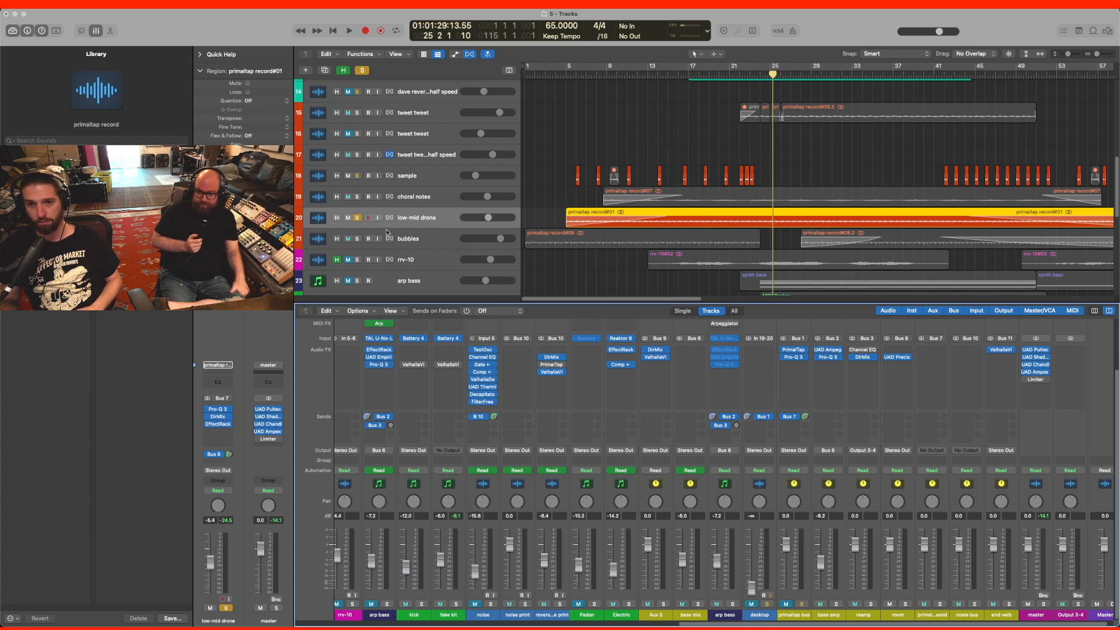
left_click(417, 225)
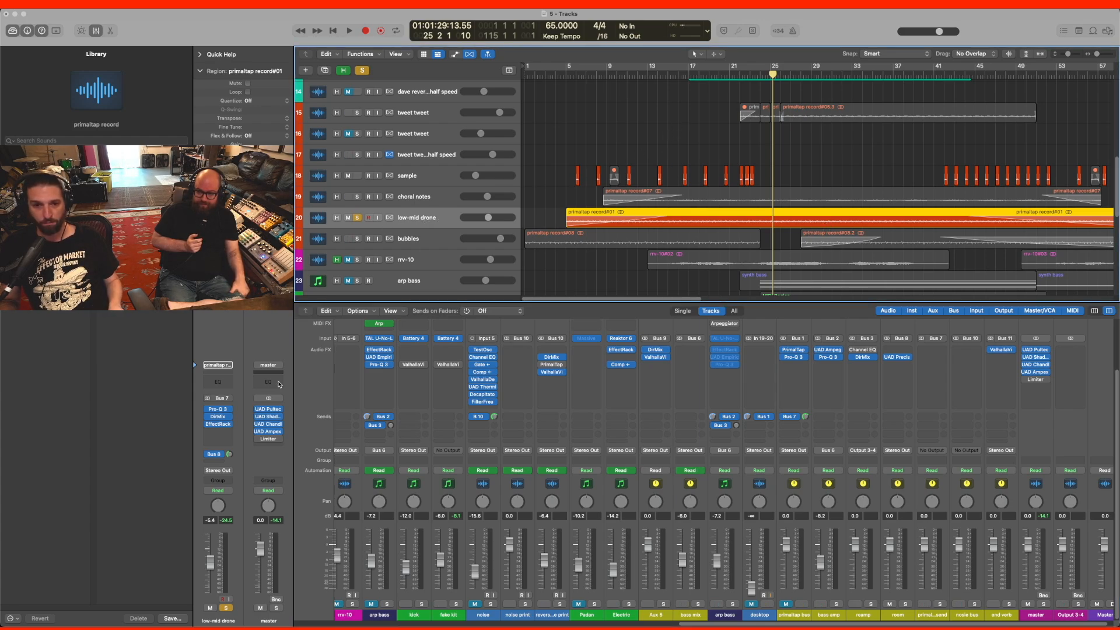
left_click(219, 418)
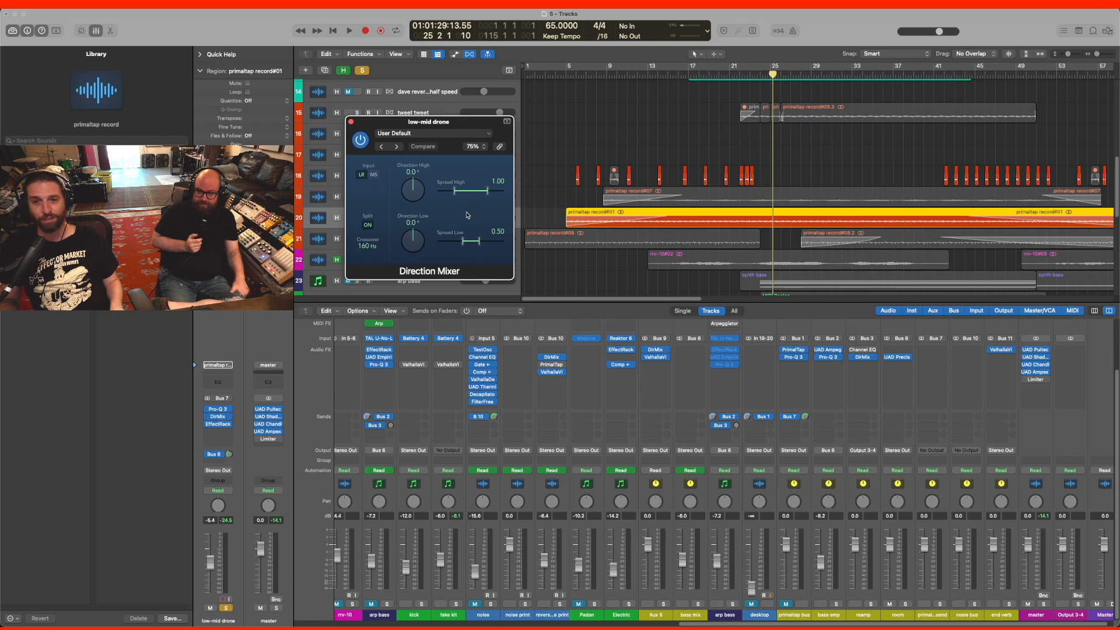
left_click_drag(392, 123, 387, 118)
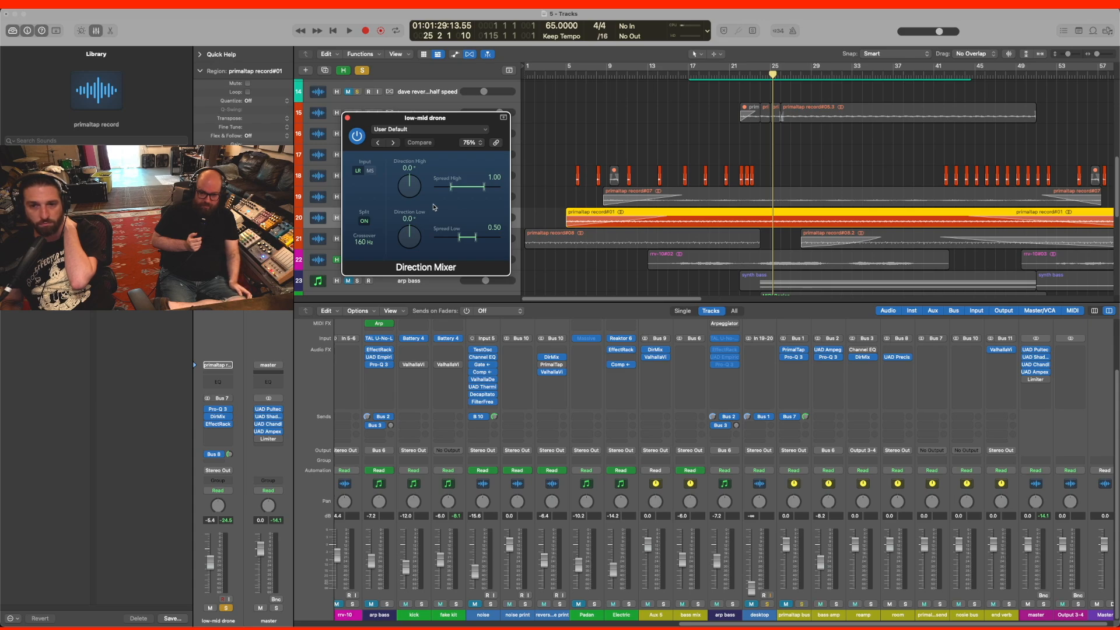
left_click_drag(389, 122, 279, 260)
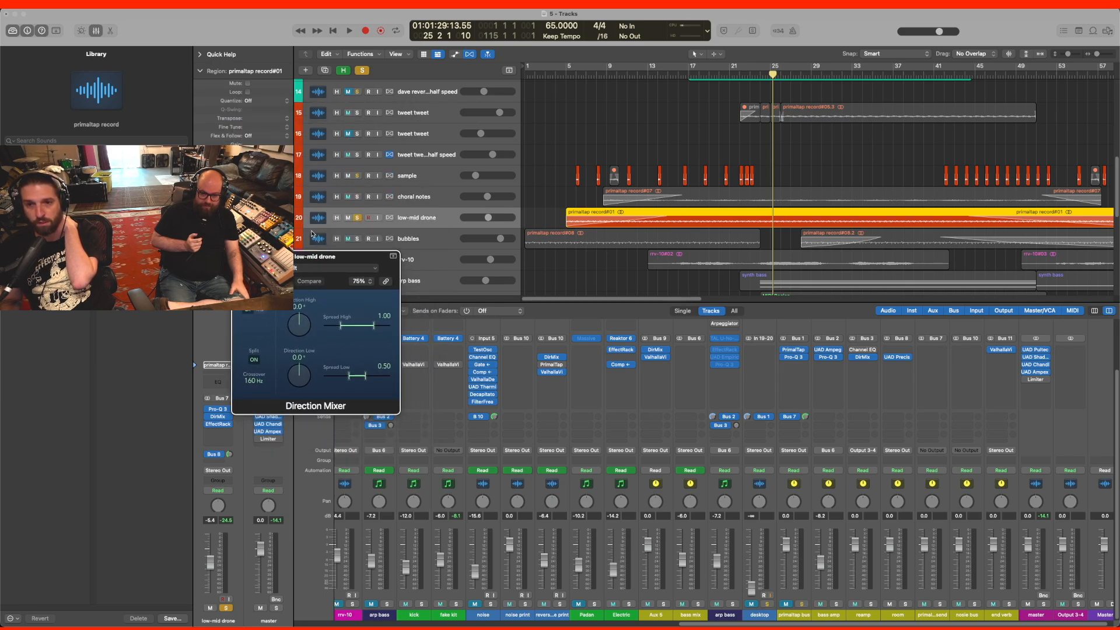
- Audition choral notes together with the soloed low-mid drone from bar 25, close the Direction Mixer, and unsolo choral notes
left_click(356, 197)
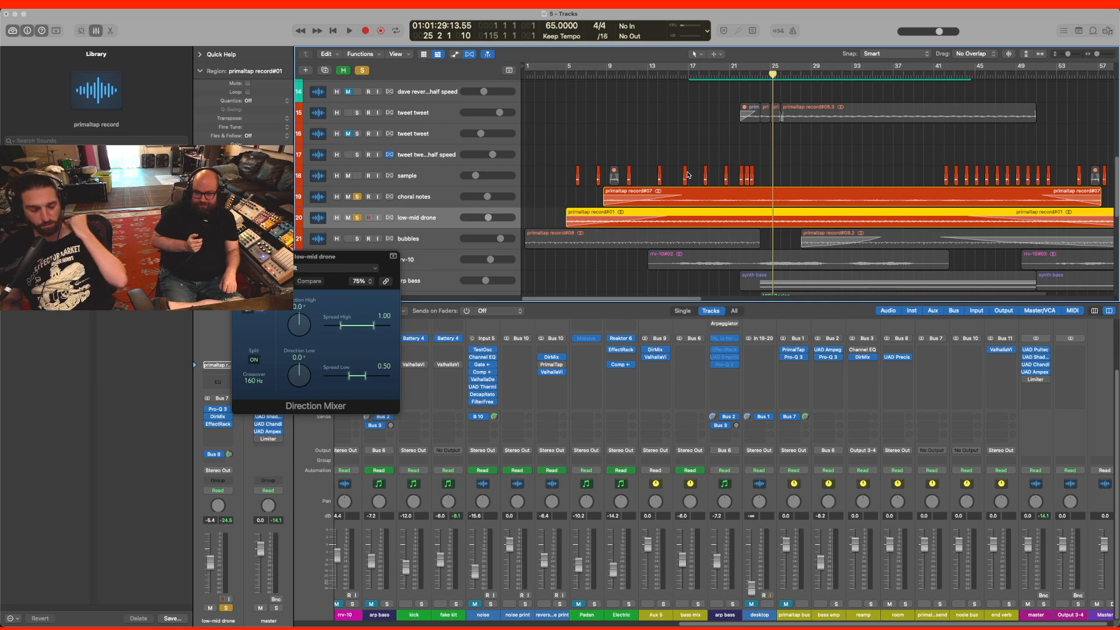
key("space")
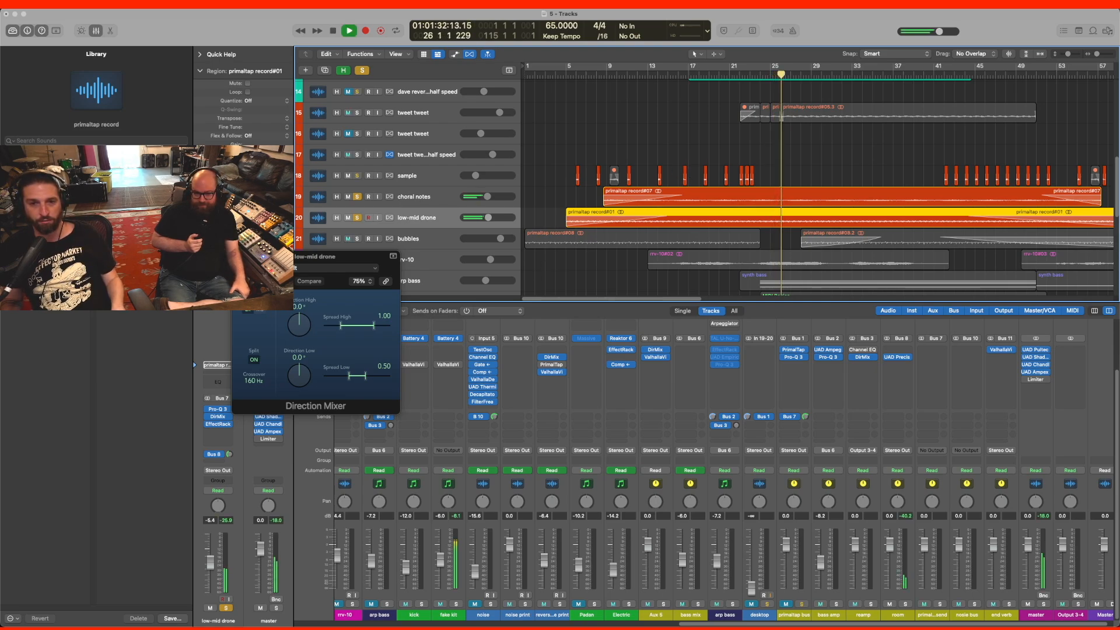
left_click(242, 271)
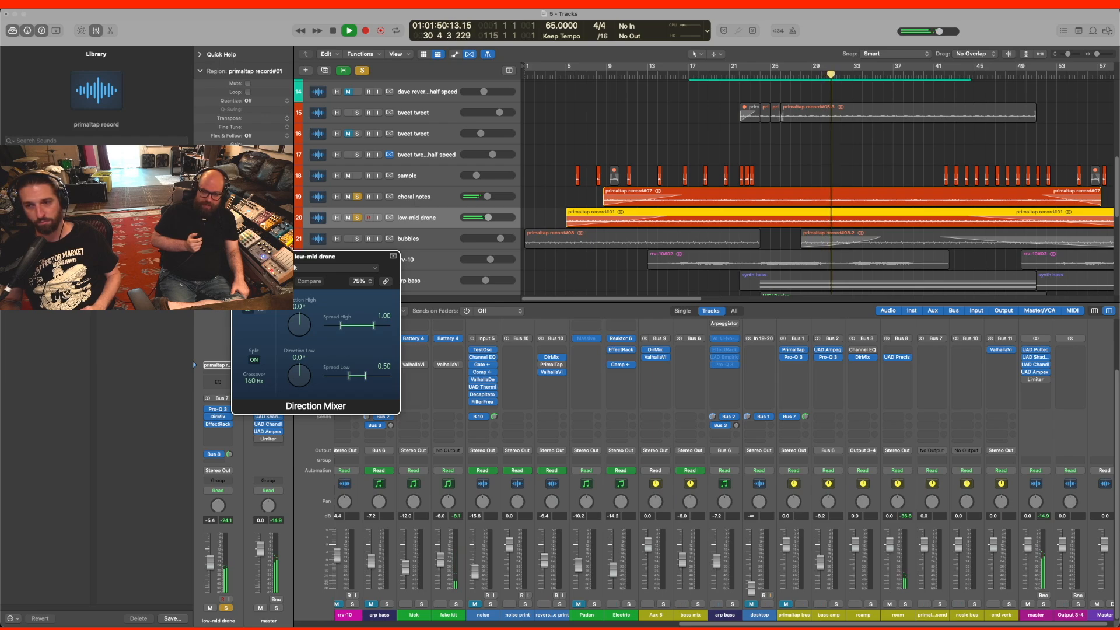
key("space")
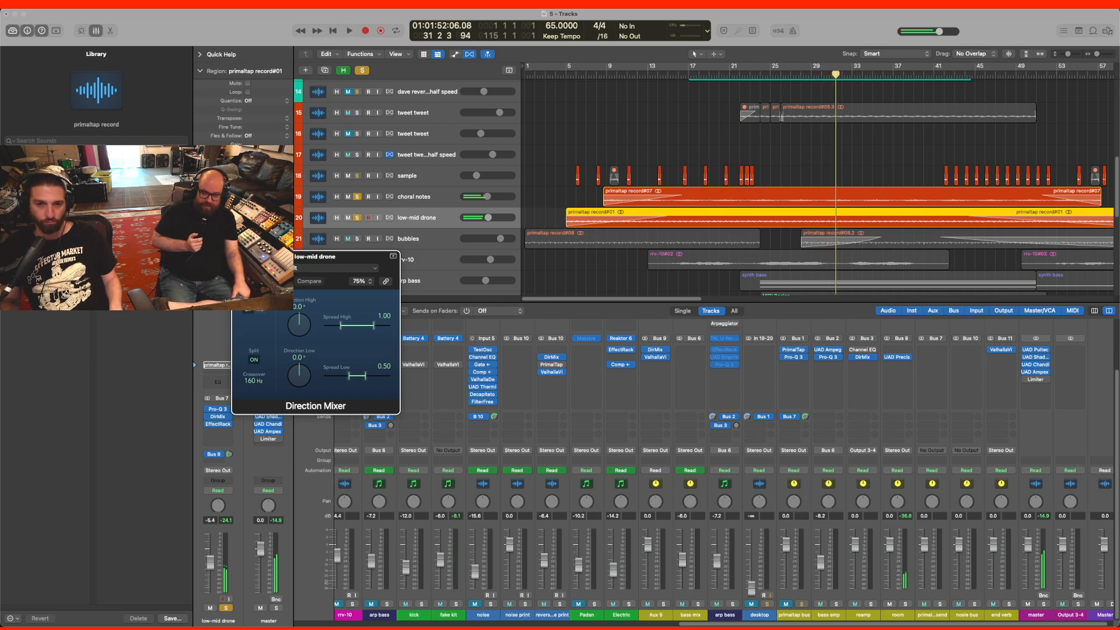
left_click(238, 257)
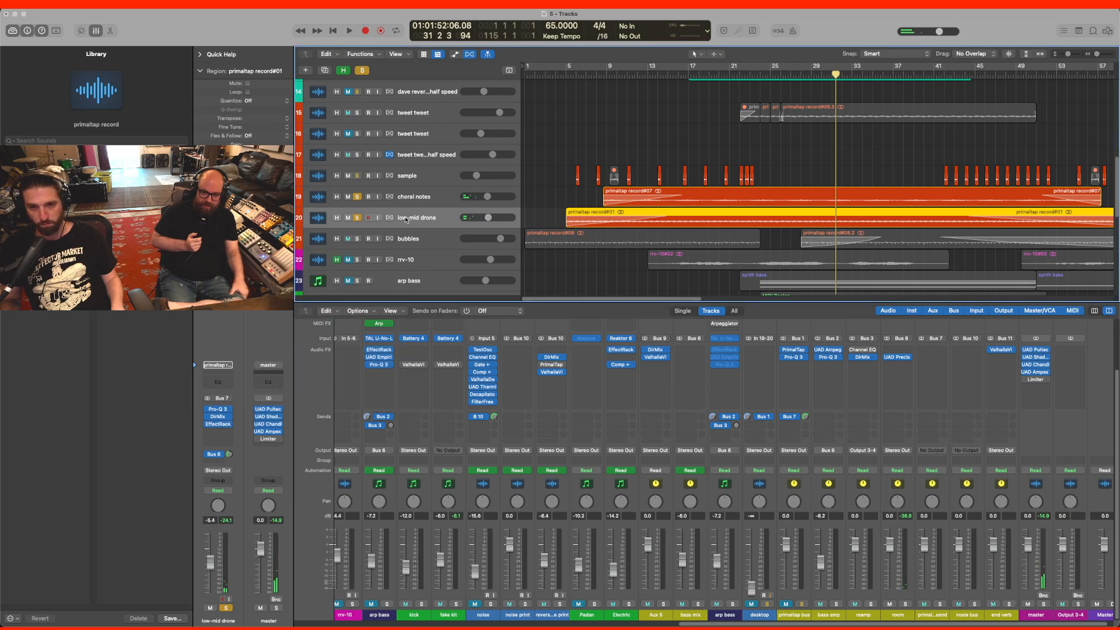
left_click(356, 197)
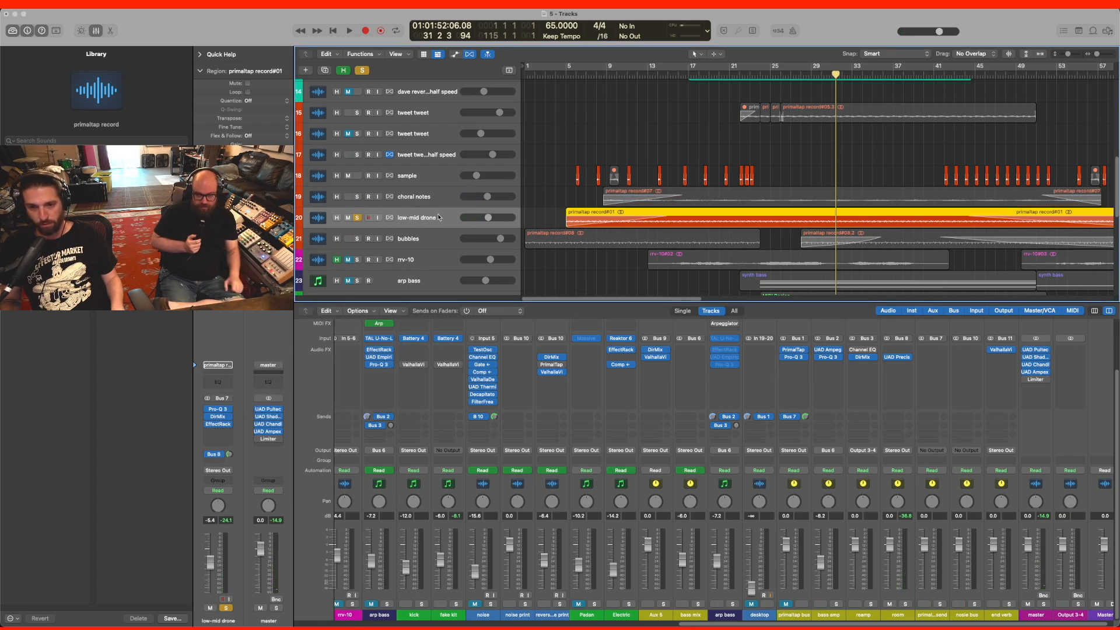
- Play the soloed low-mid drone from bar 17 while examining the UAD Precision Reflection Engine on the room bus, and close the plug-in
left_click(694, 74)
key("space")
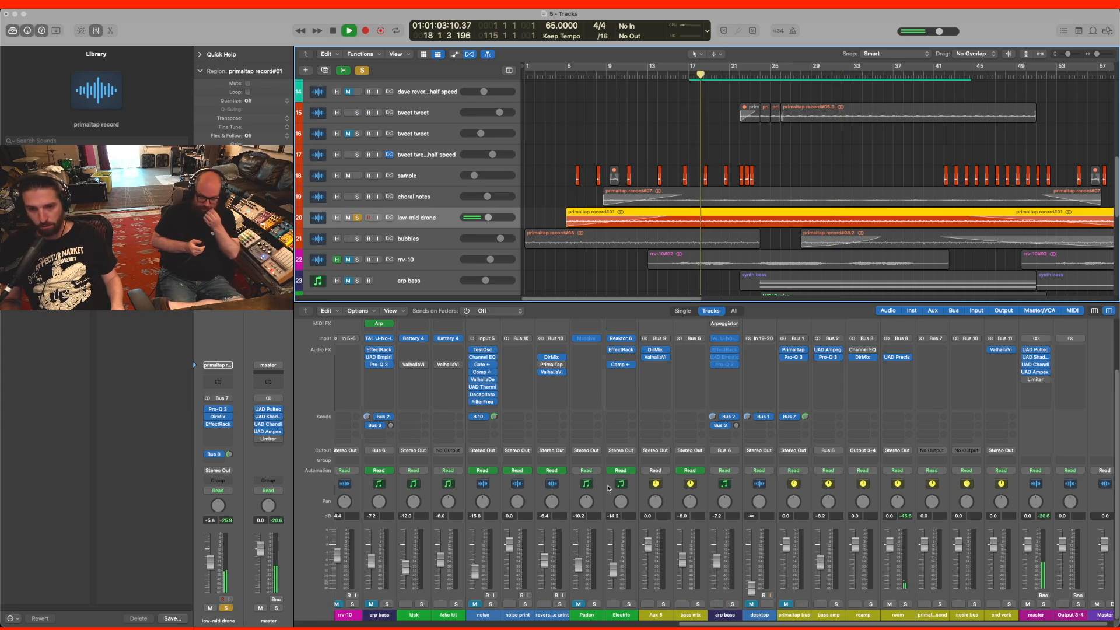
scroll(606, 487, "left", 10)
scroll(817, 455, "right", 1)
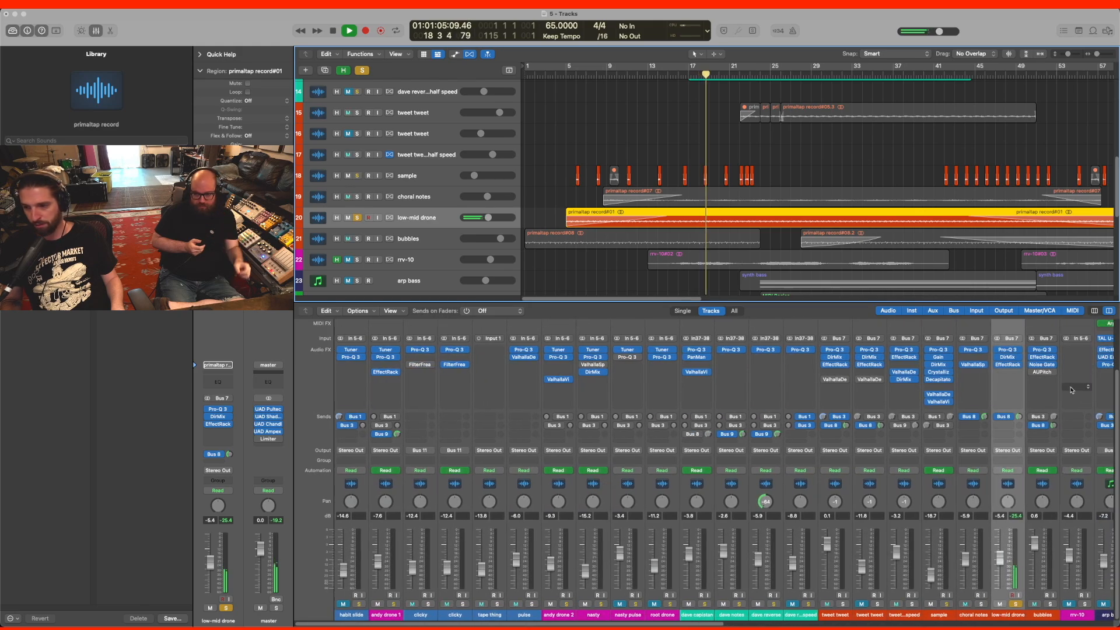
scroll(1003, 425, "right", 15)
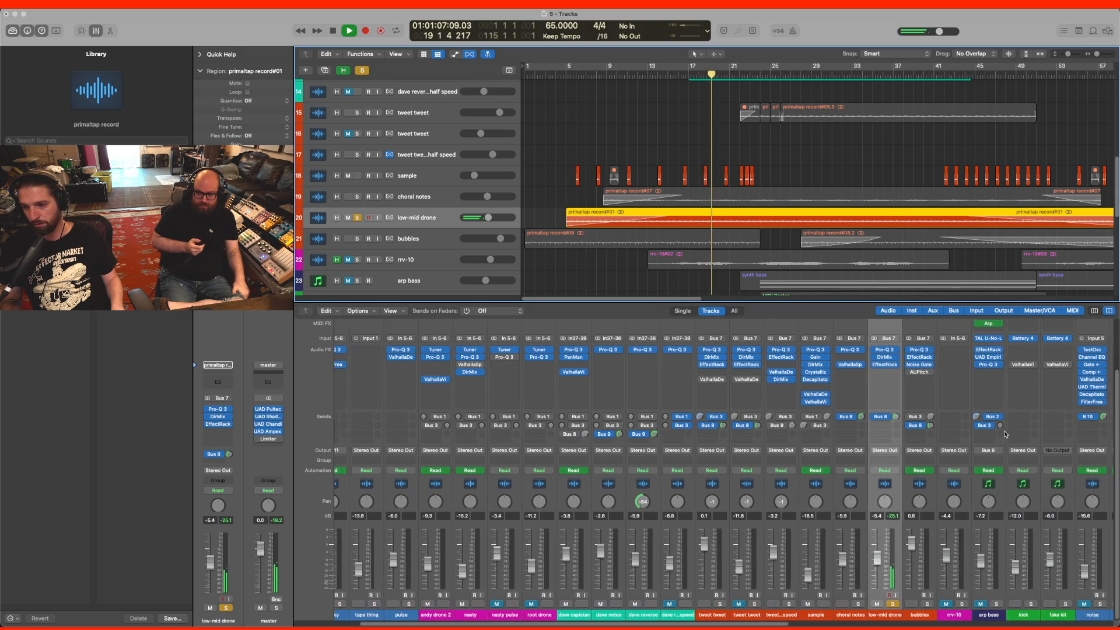
scroll(1005, 434, "right", 10)
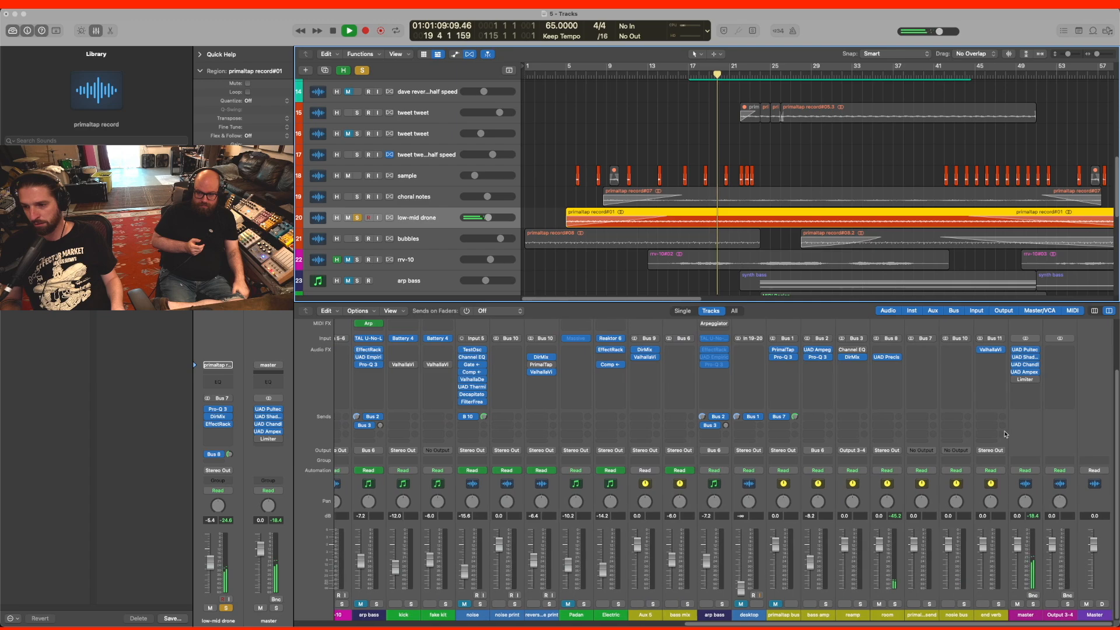
left_click(881, 544)
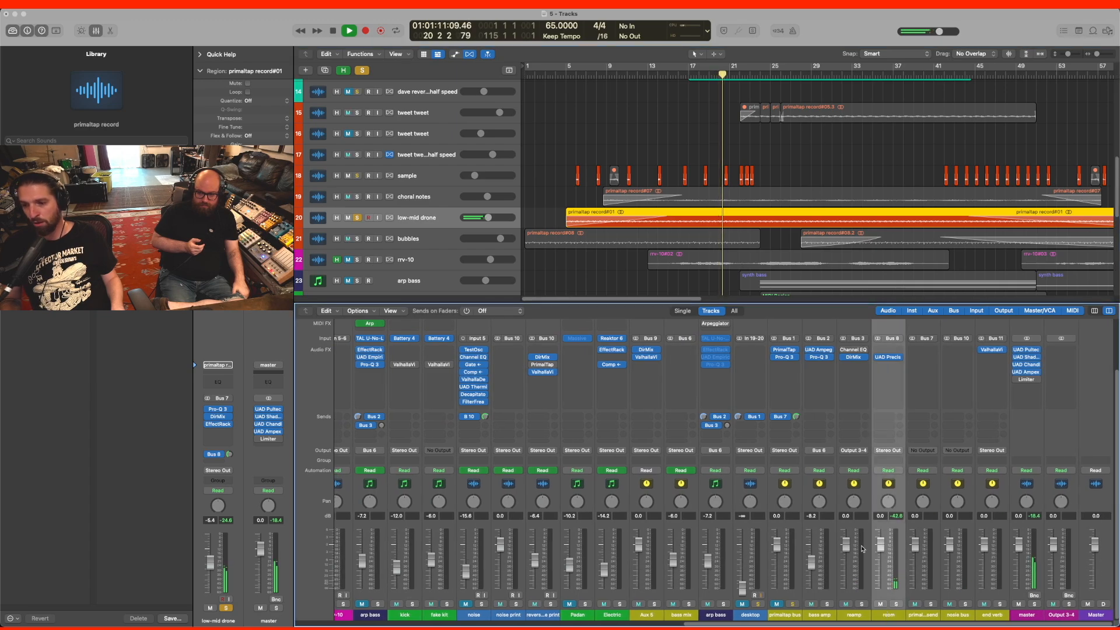
left_click(888, 357)
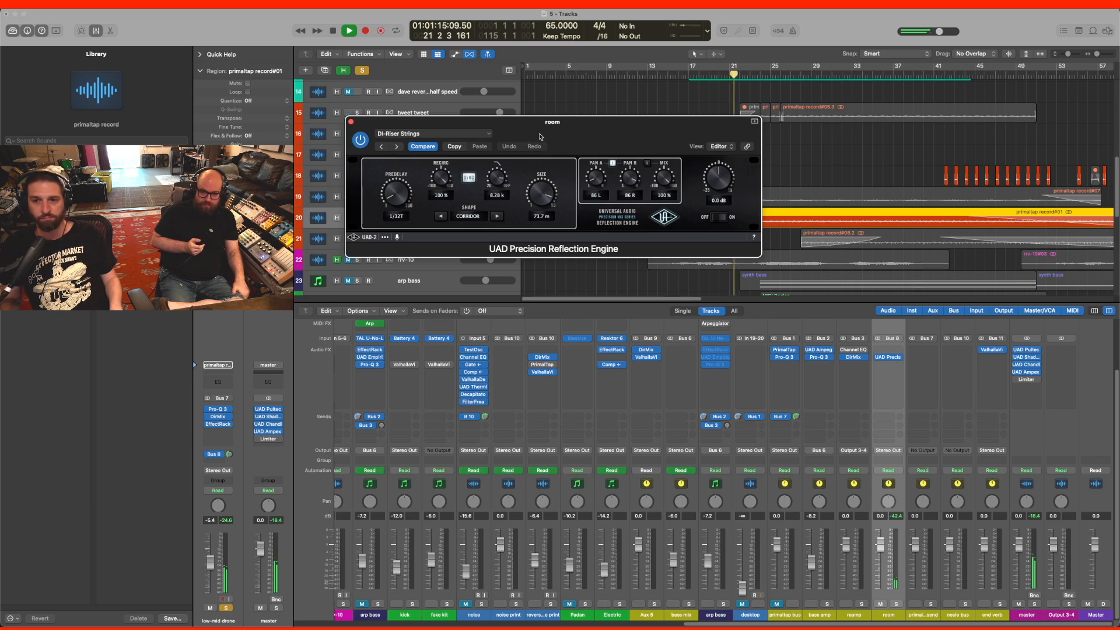
left_click_drag(535, 132, 534, 124)
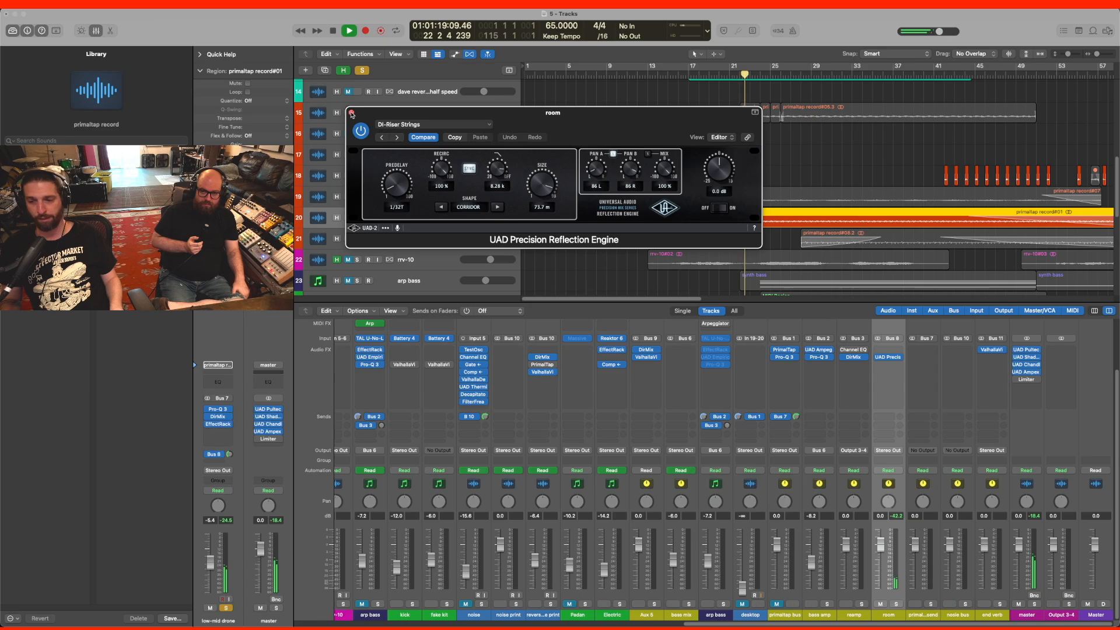
left_click(351, 112)
- Stop playback, unsolo the low-mid drone, and look over the orange tracks' regions across the arrangement
key("space")
left_click(357, 217)
scroll(661, 475, "left", 15)
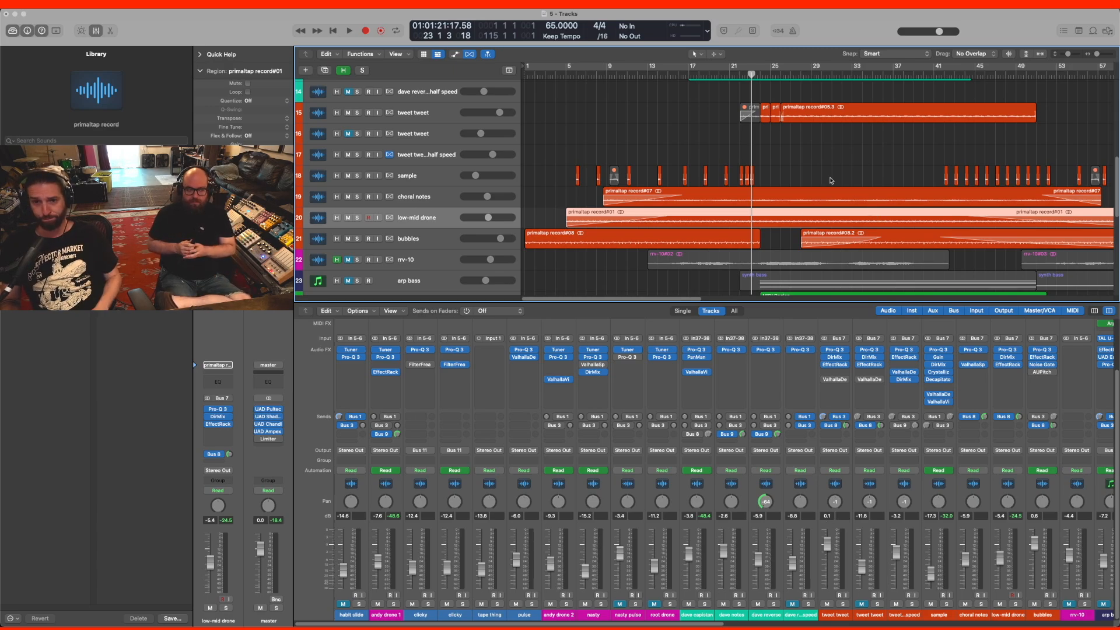
scroll(845, 159, "right", 10)
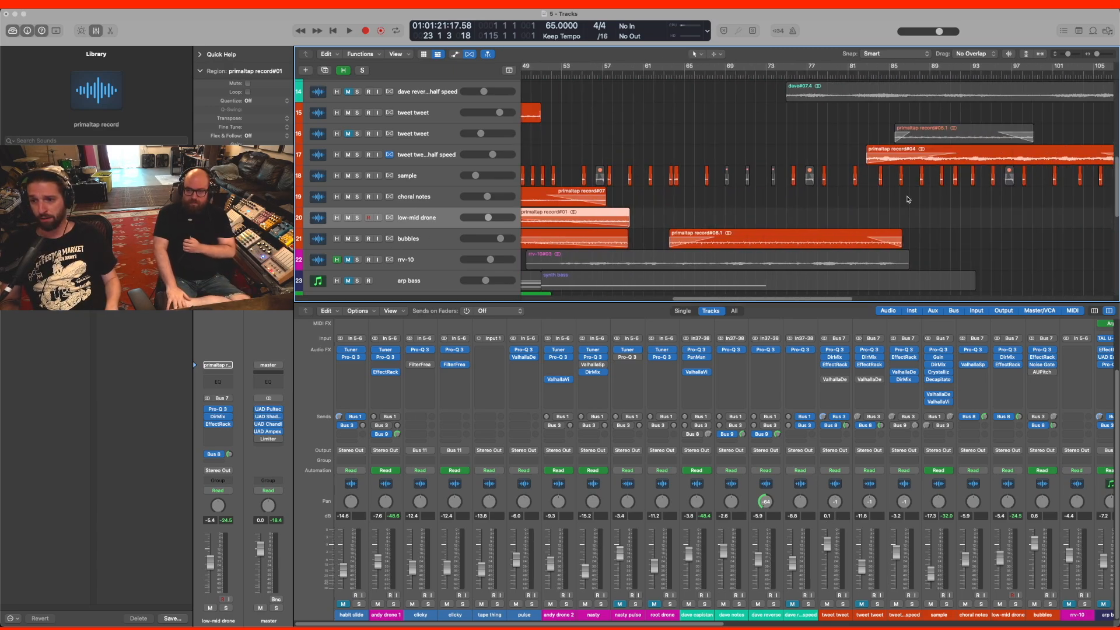
scroll(909, 200, "left", 10)
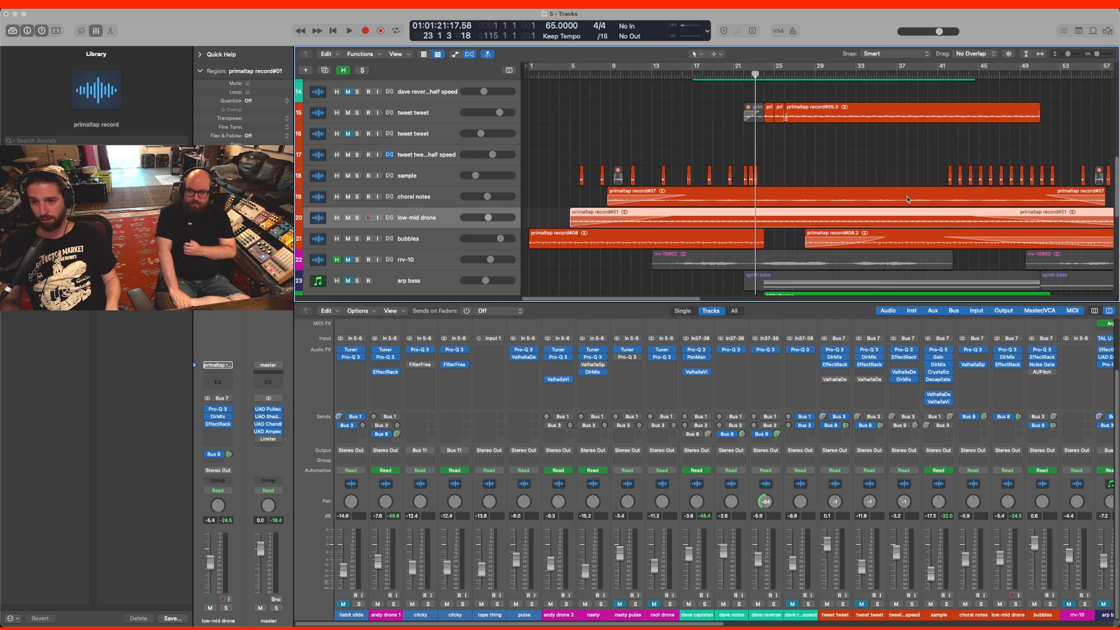
- Audition the bubbles track briefly in solo from about bar 4, and clear its solo
left_click(358, 239)
left_click(561, 76)
key("space")
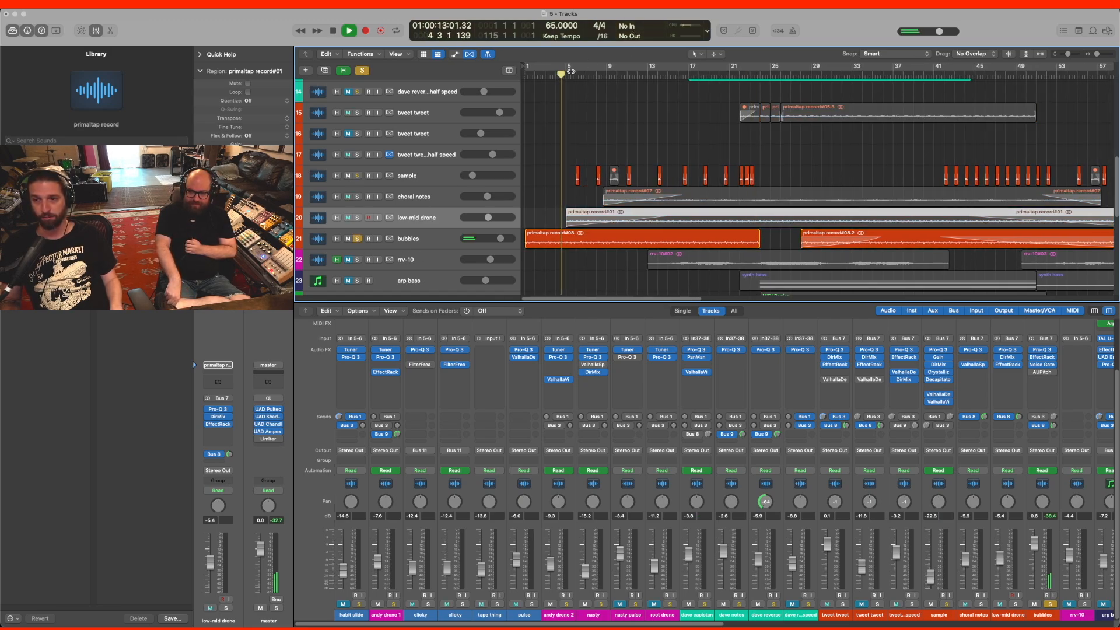
left_click(357, 239)
key("space")
- Select the kick track and audition it in the mix and in solo from the start of its MIDI region
scroll(708, 127, "down", 4)
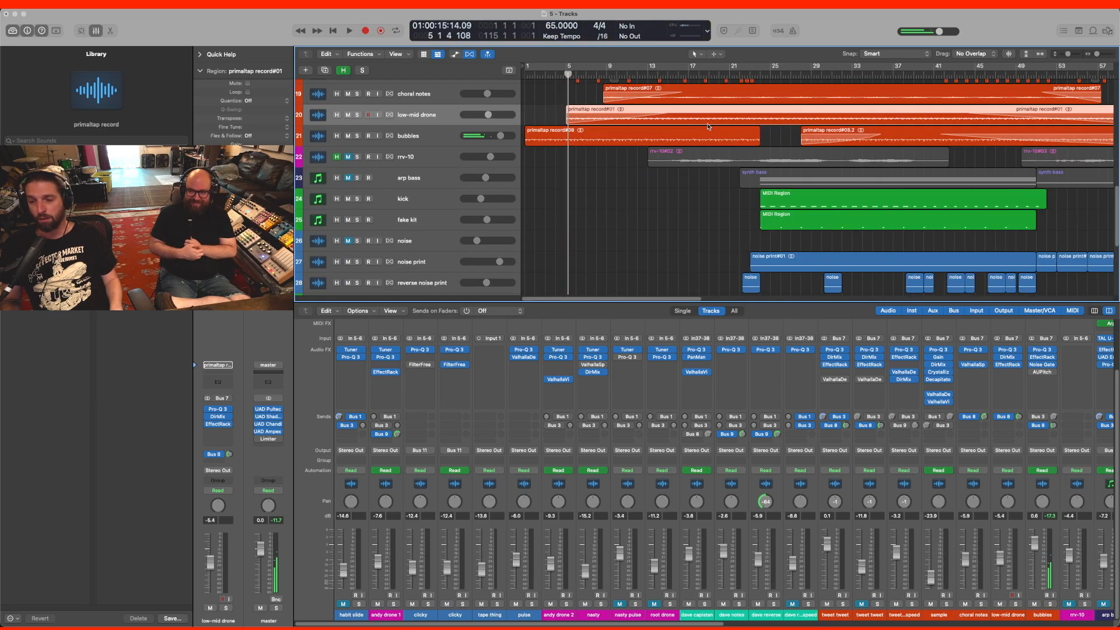
left_click(440, 199)
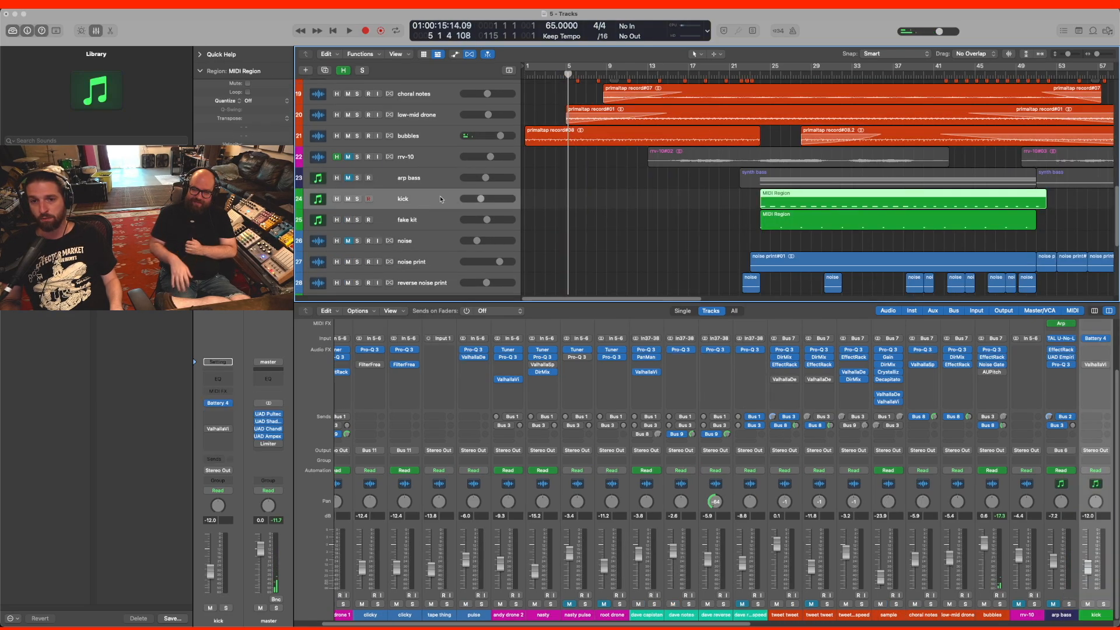
left_click(759, 74)
key("space")
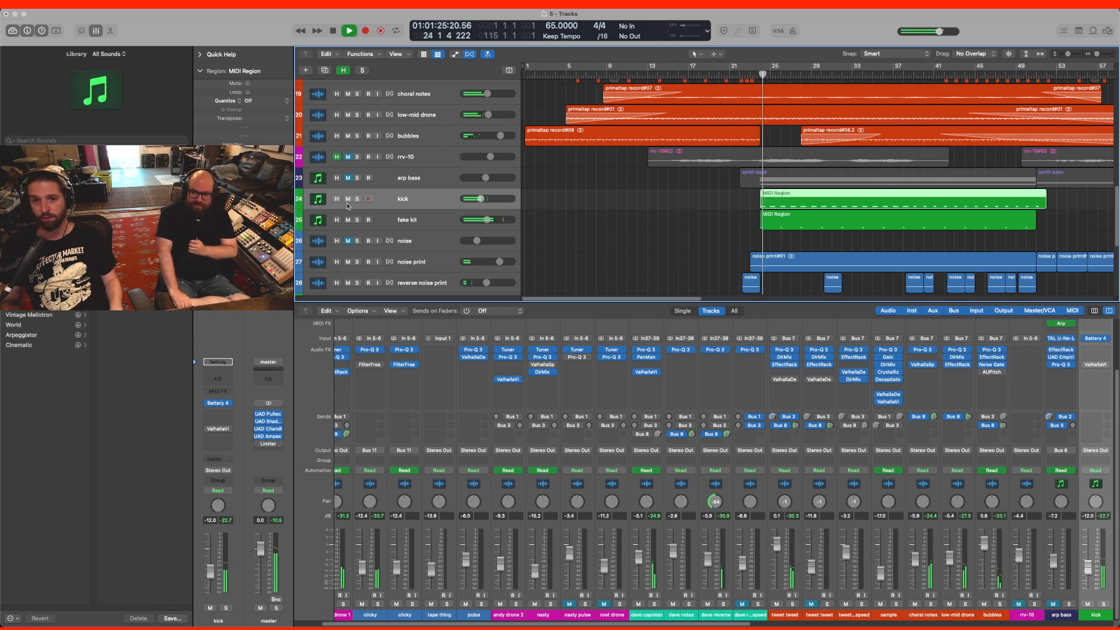
left_click(357, 199)
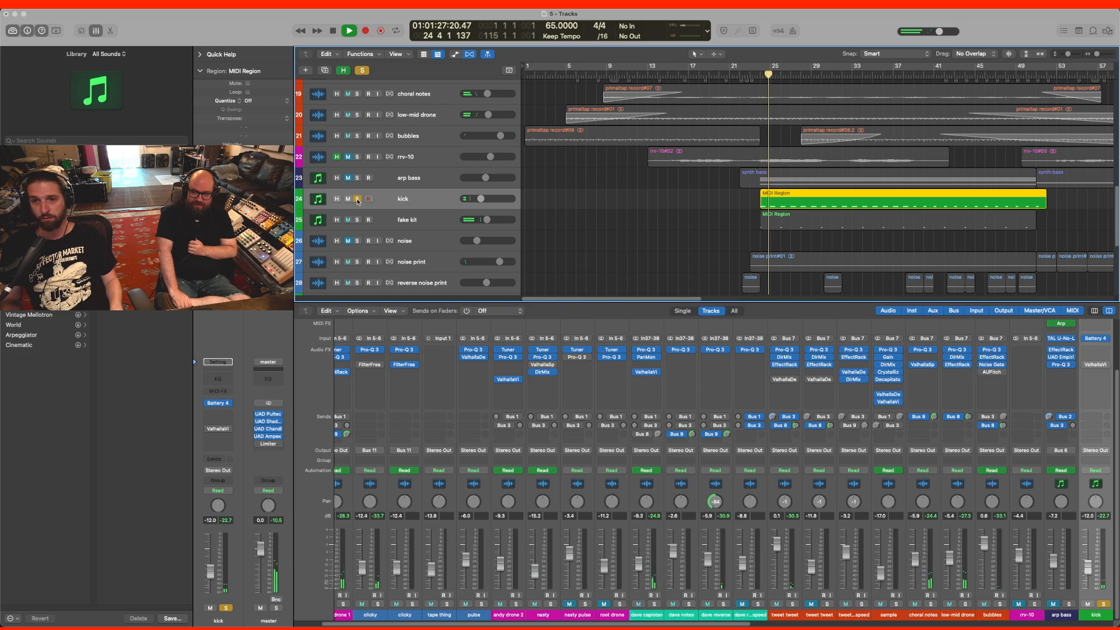
key("space")
left_click(357, 199)
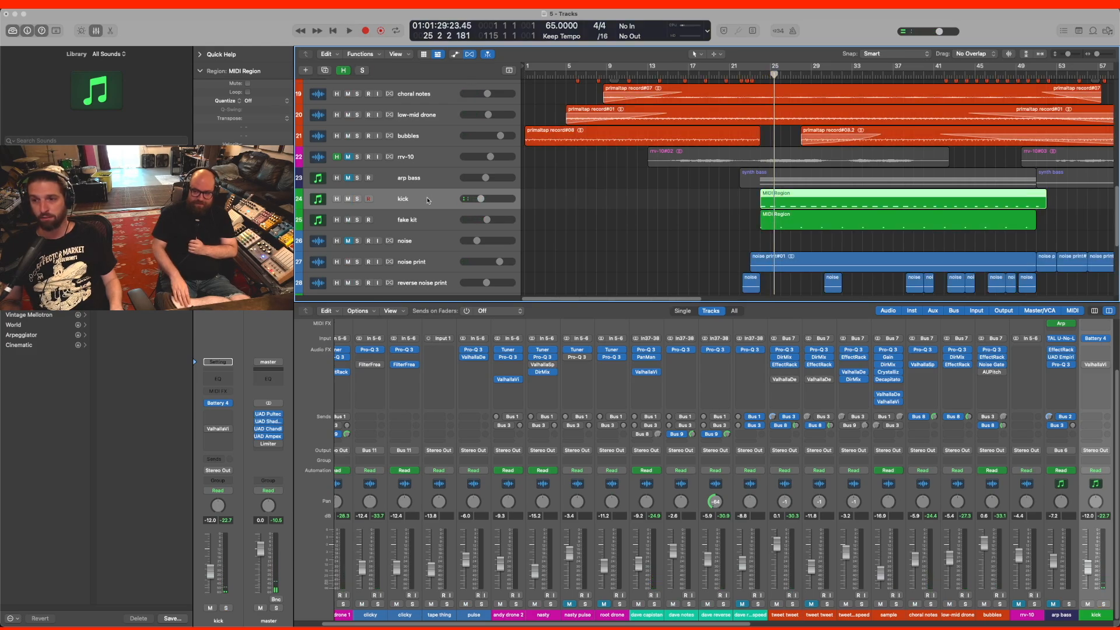
key("space")
key("space")
- Select the noise track and enlarge the track height to show the noise tracks in more detail
scroll(435, 261, "down", 1)
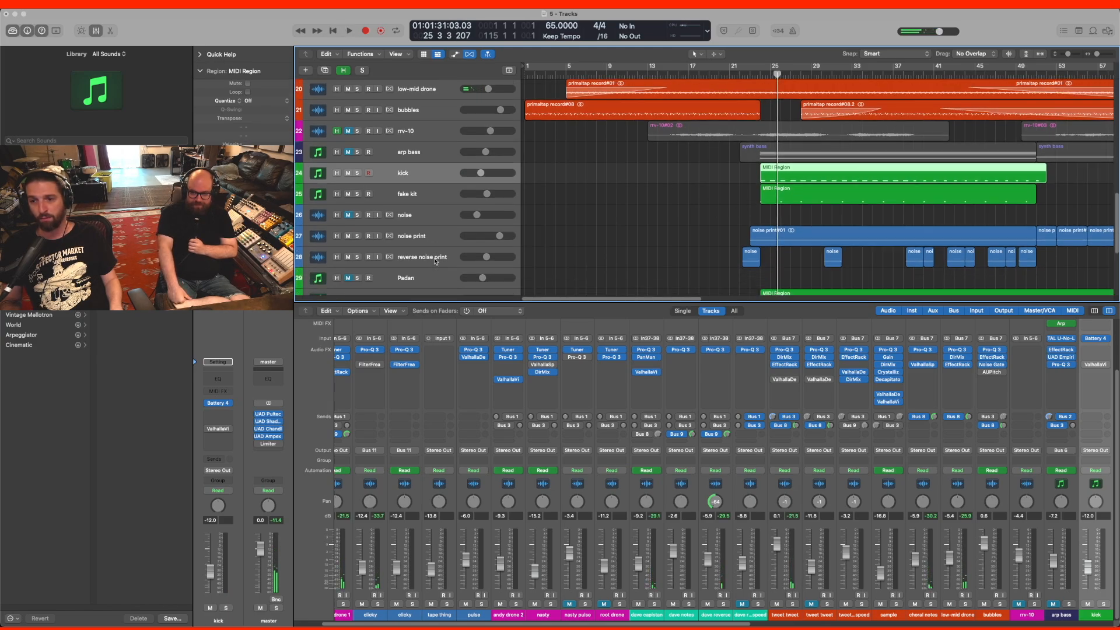
scroll(436, 261, "down", 4)
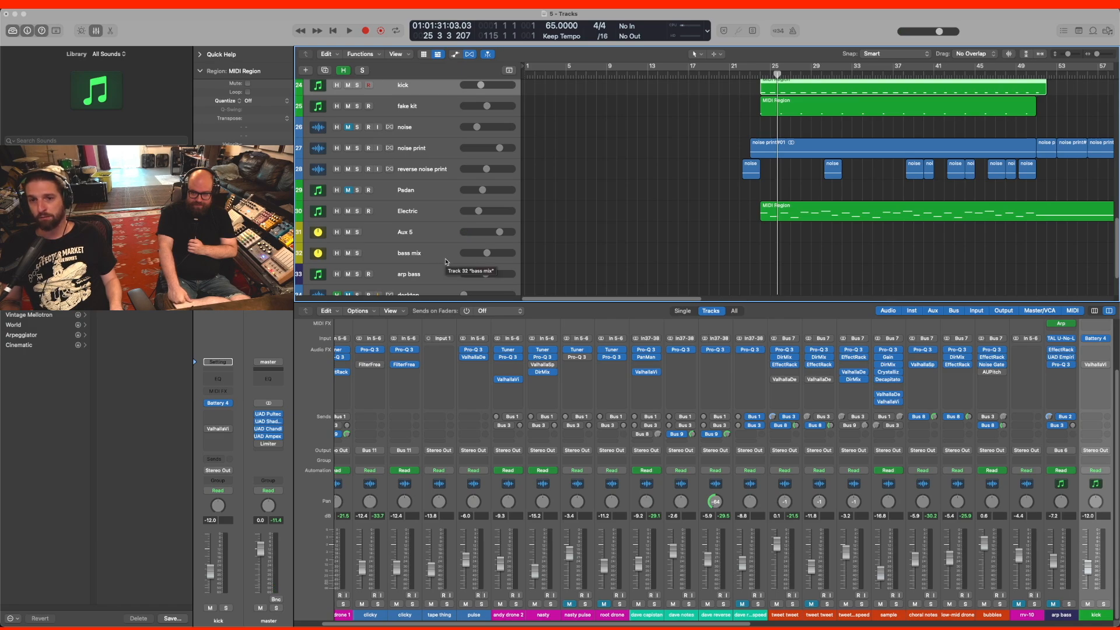
scroll(443, 257, "up", 3)
left_click(418, 182)
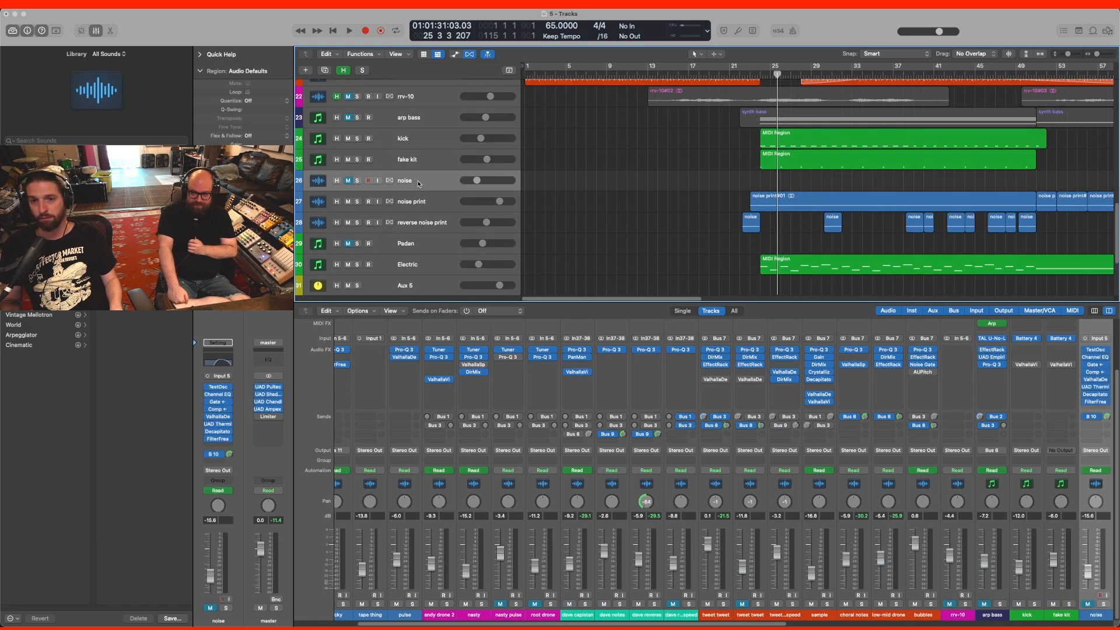
key("super+Down")
key("super+Down")
key("super+Down")
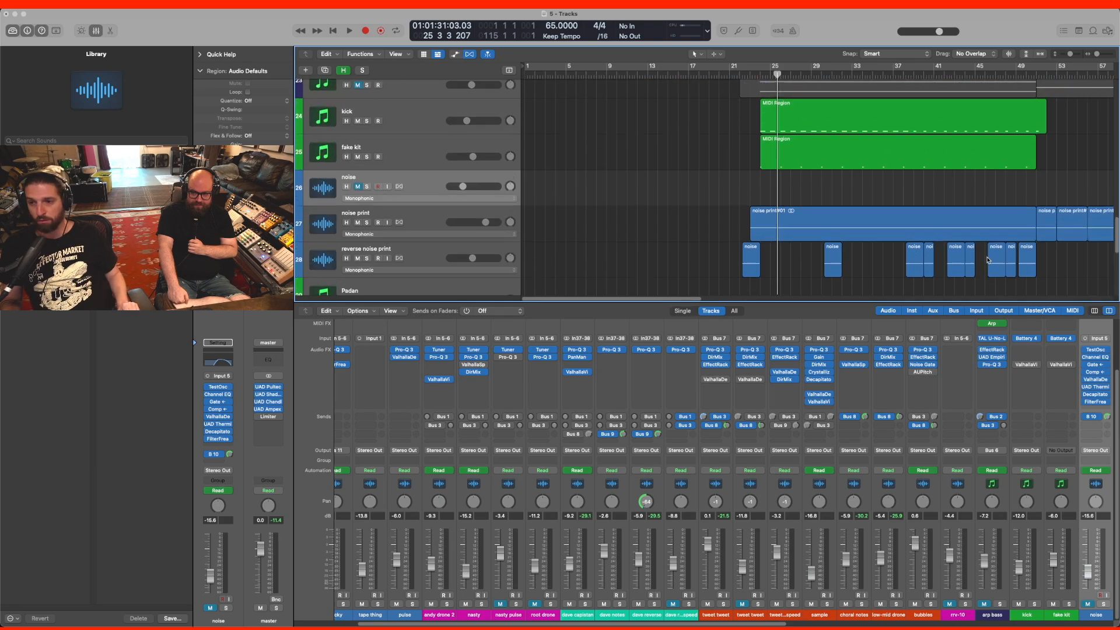
scroll(823, 221, "down", 2)
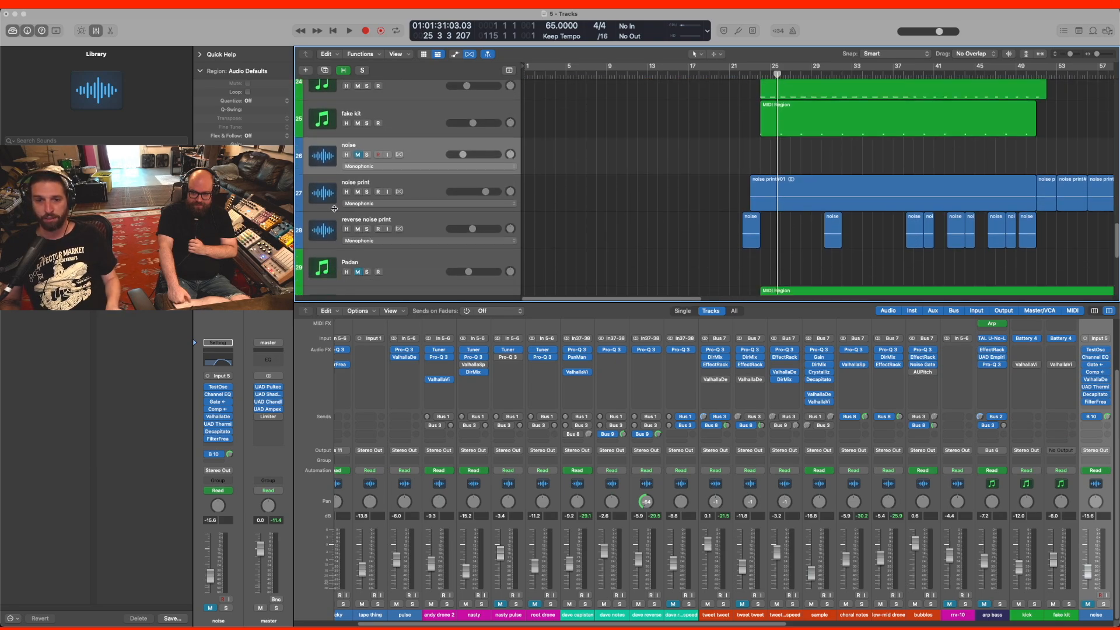
- Solo the noise print, reverse noise print and kick tracks, and play them together briefly from about bar 22
left_click(422, 187)
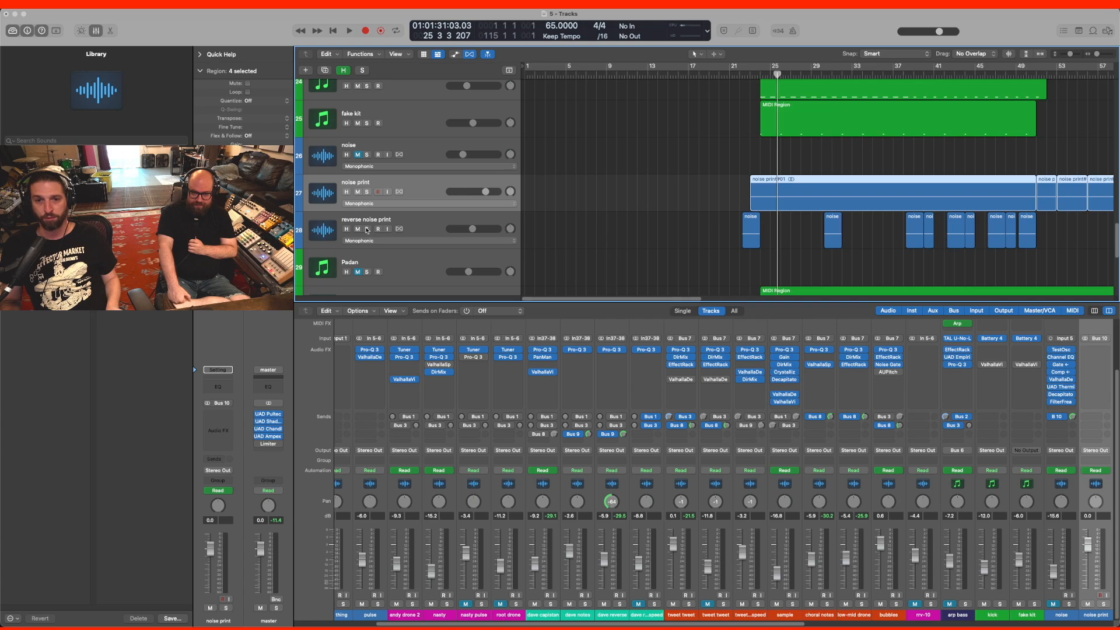
left_click_drag(366, 229, 365, 192)
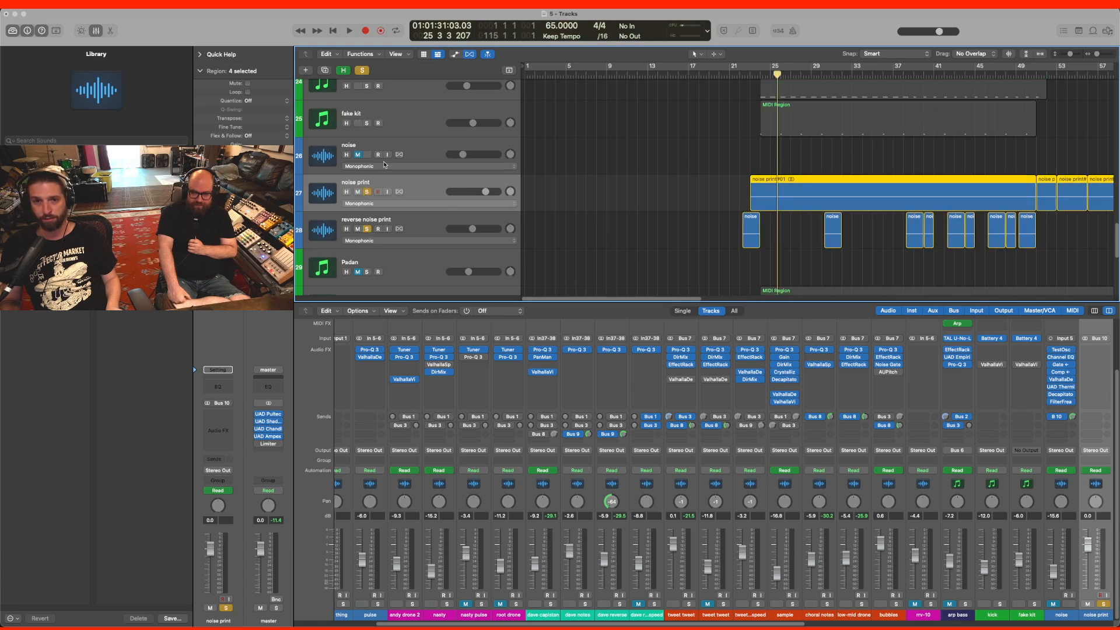
scroll(384, 165, "up", 1)
left_click(366, 91)
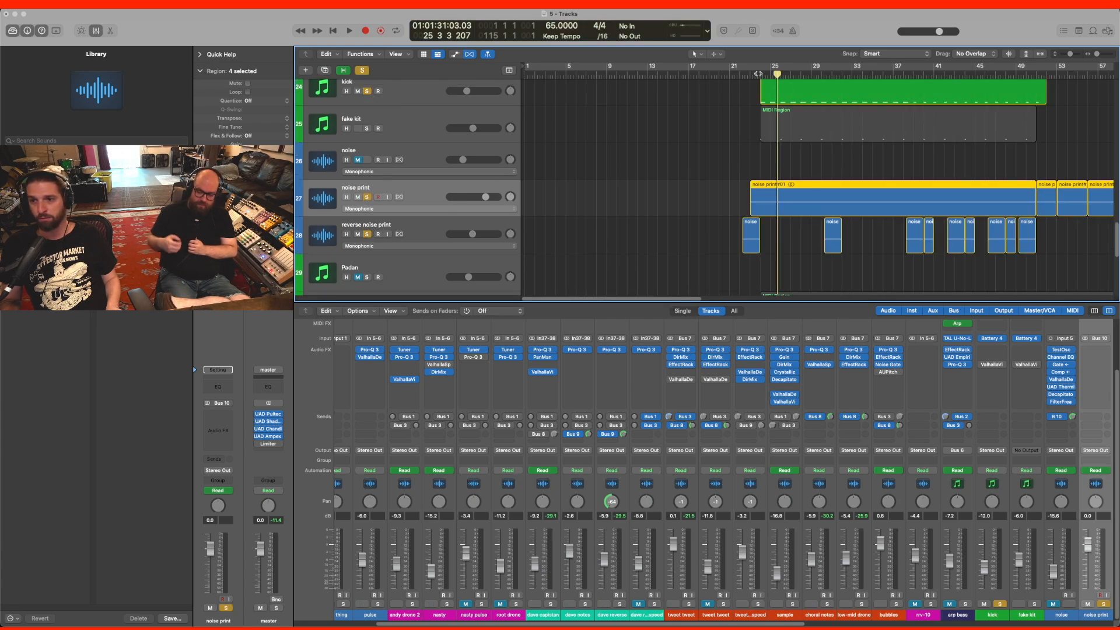
left_click(744, 74)
key("space")
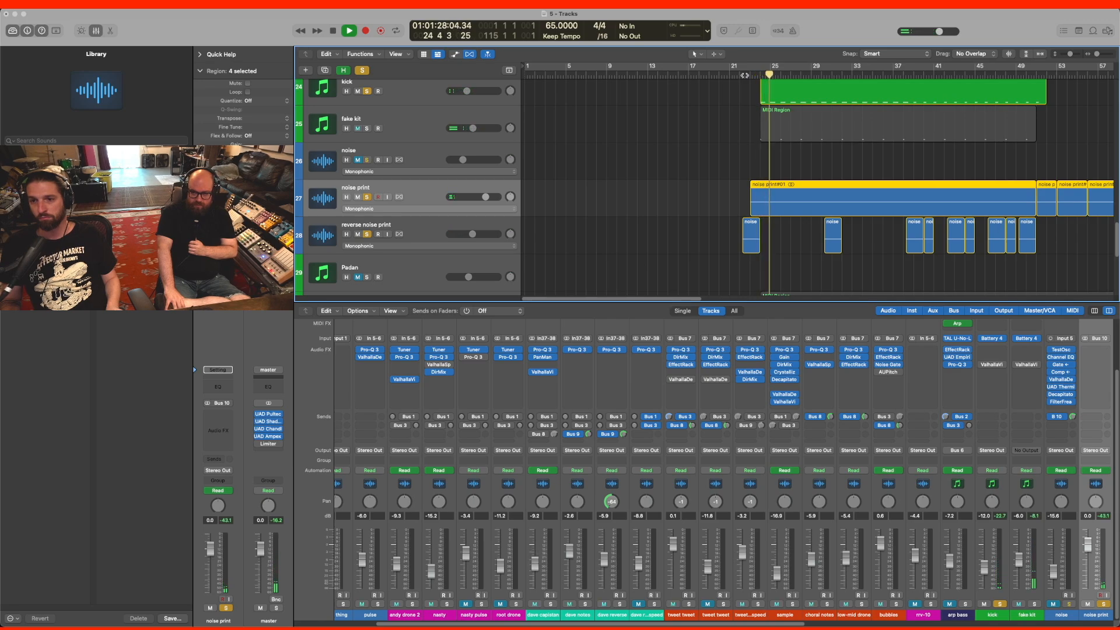
key("space")
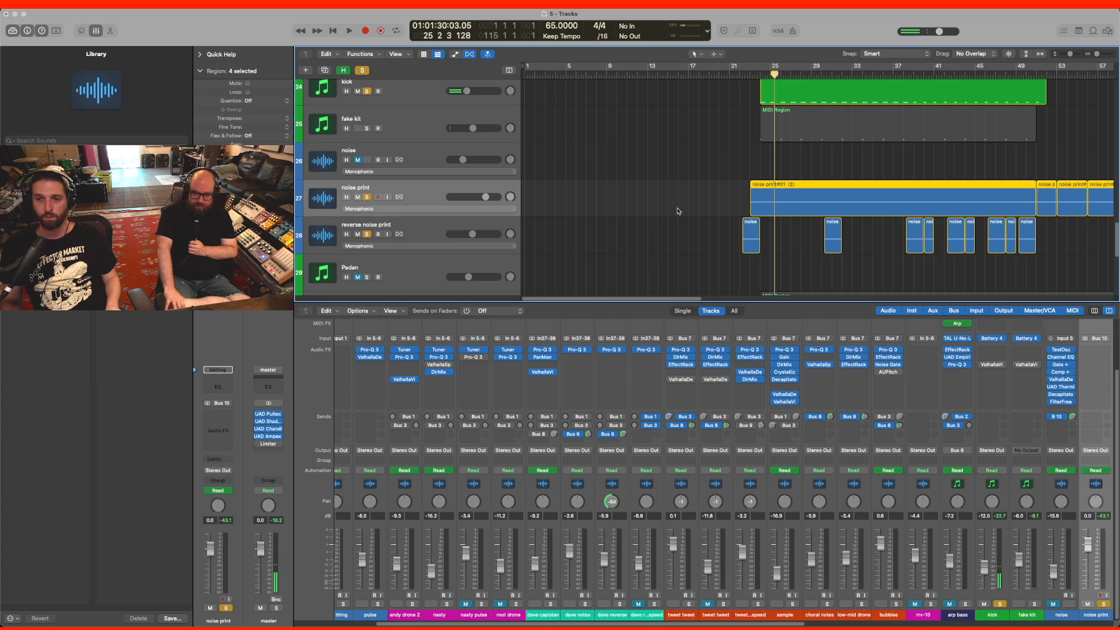
- Select the noise track to bring up its channel strip and effects chain
scroll(633, 202, "up", 1)
scroll(636, 202, "up", 2)
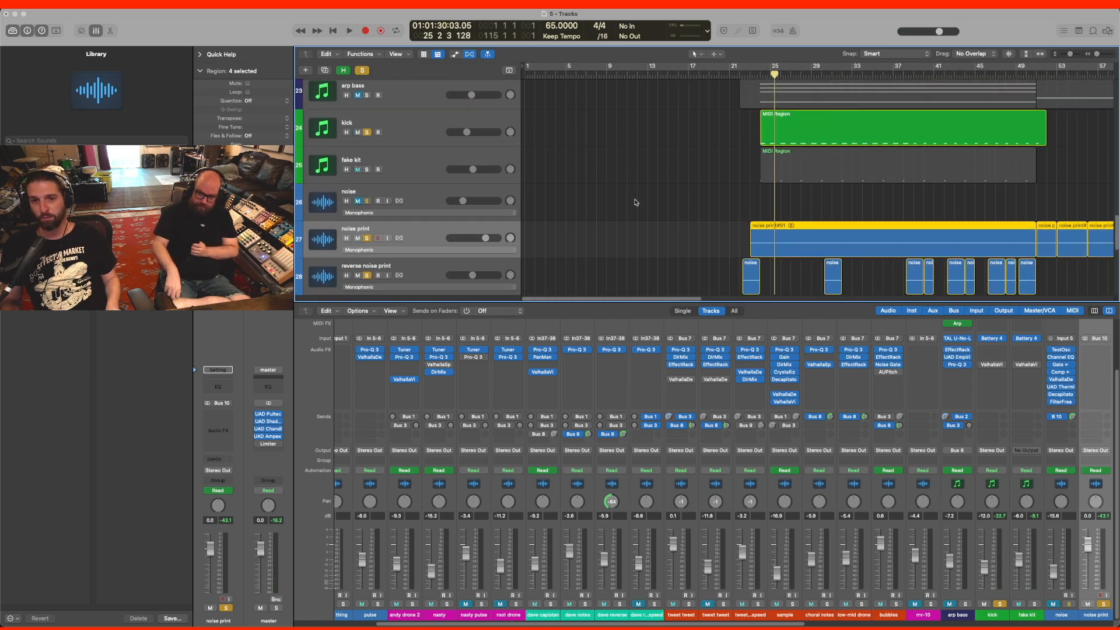
left_click(424, 196)
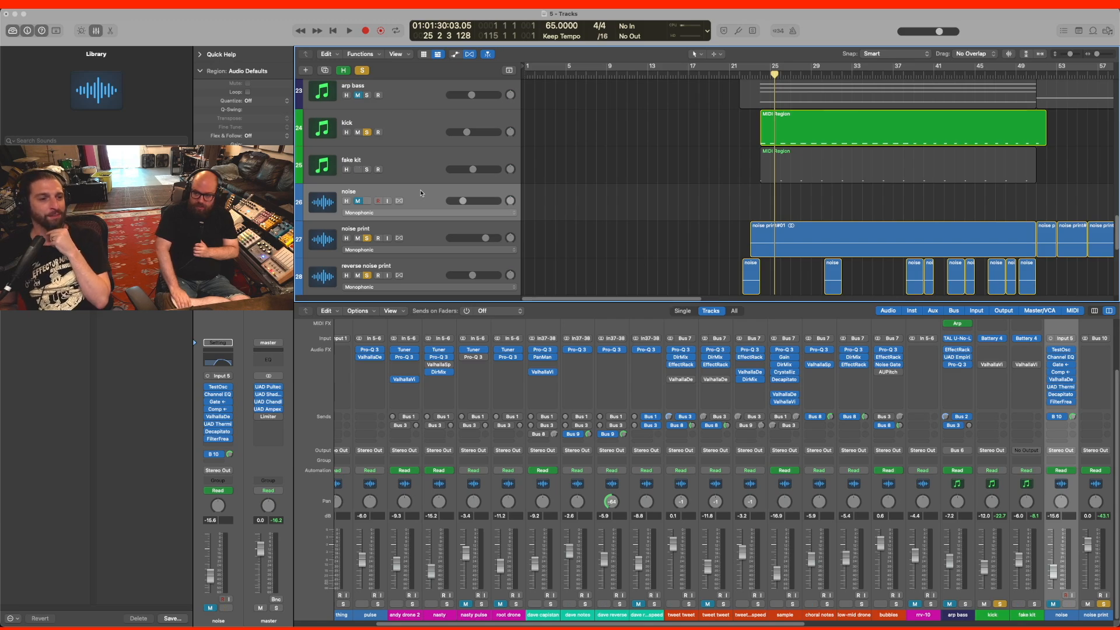
key("s")
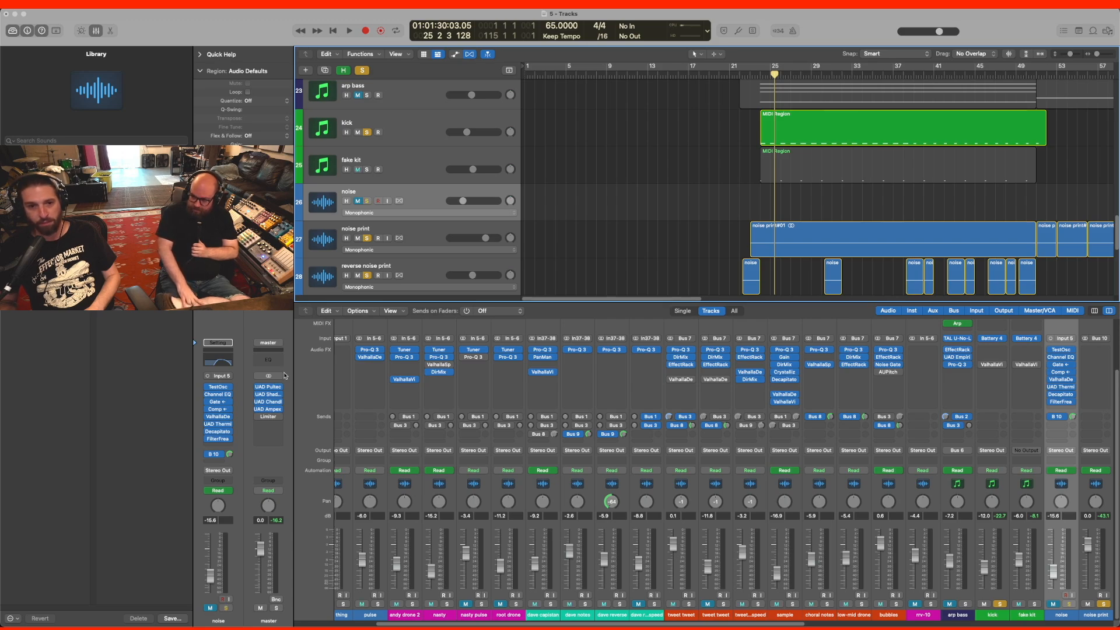
- Inspect the Test Oscillator settings on the noise track and close the plug-in window
left_click(221, 387)
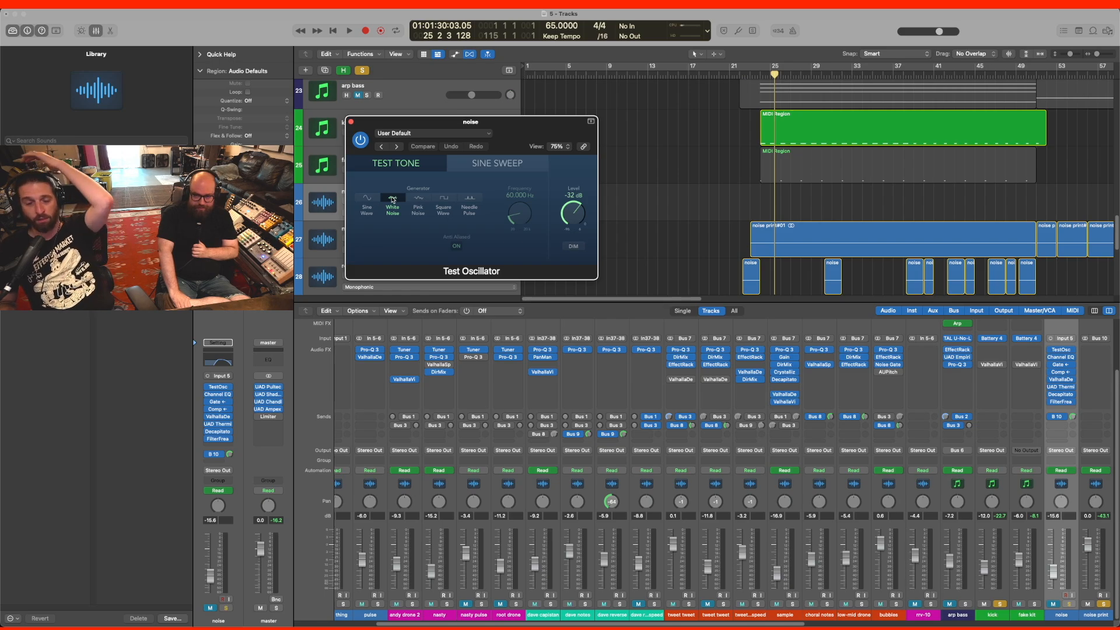
left_click(352, 122)
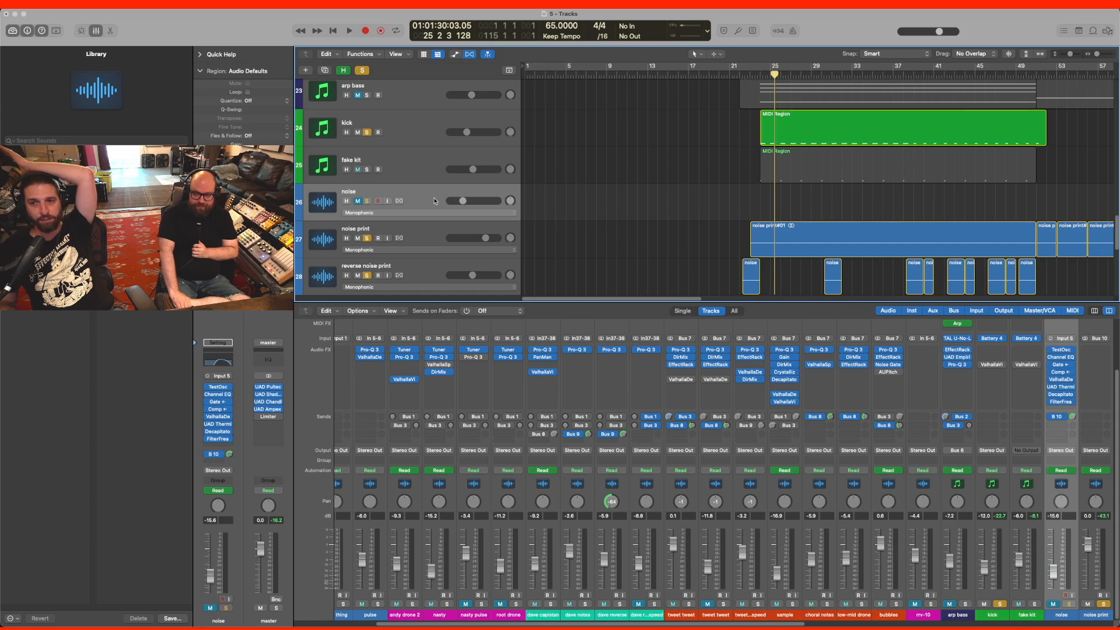
- Move the solo from the noise print and reverse noise print tracks to noise, and bypass its effects after the Test Oscillator
left_click_drag(366, 239, 369, 273)
left_click(367, 200)
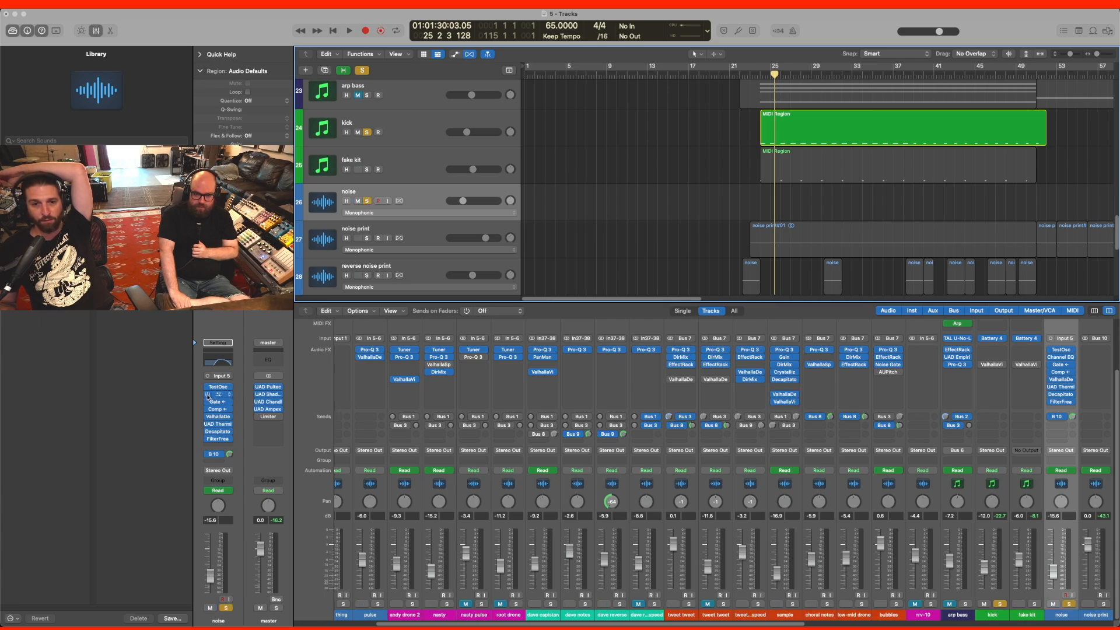
left_click_drag(207, 395, 208, 439)
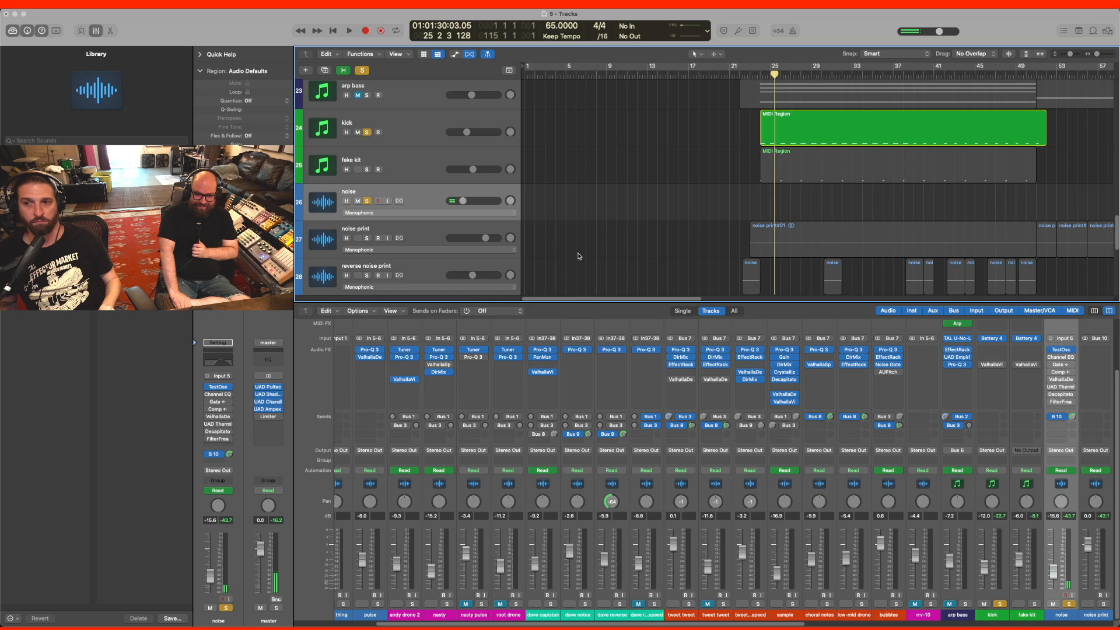
- Enable the Noise Gate on the noise track and set its side chain to fake kit (Inst 5)
left_click(219, 403)
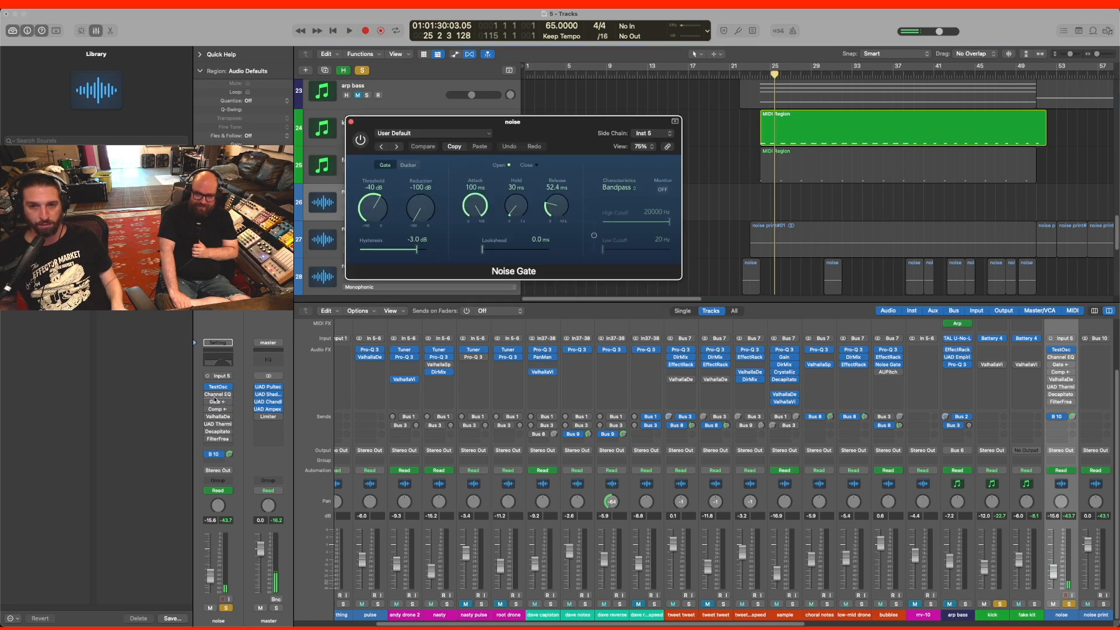
left_click(360, 140)
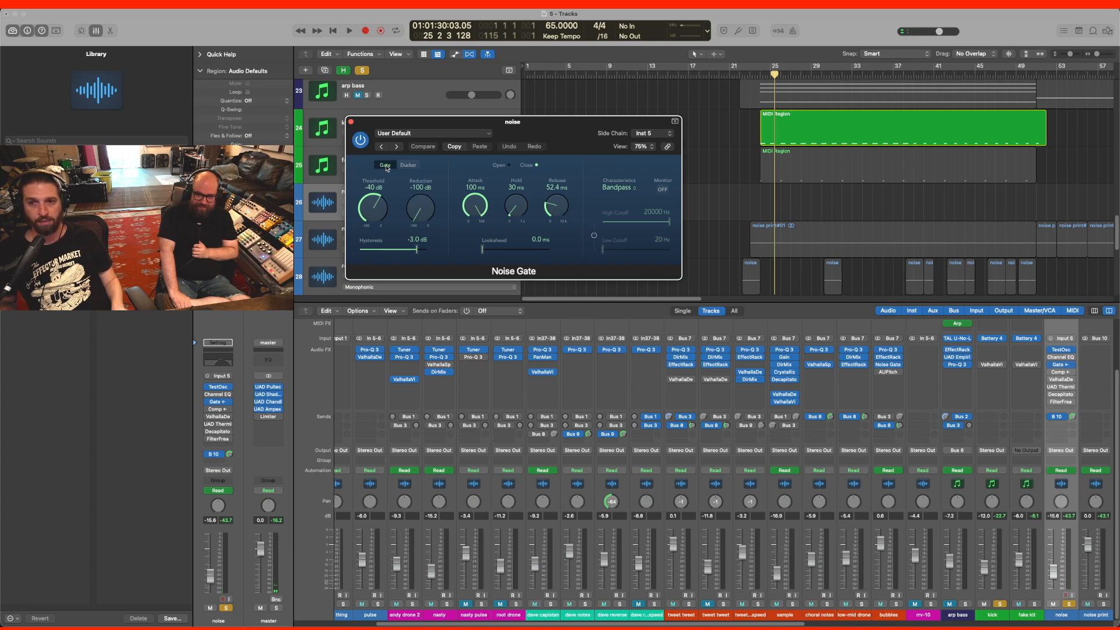
left_click(645, 136)
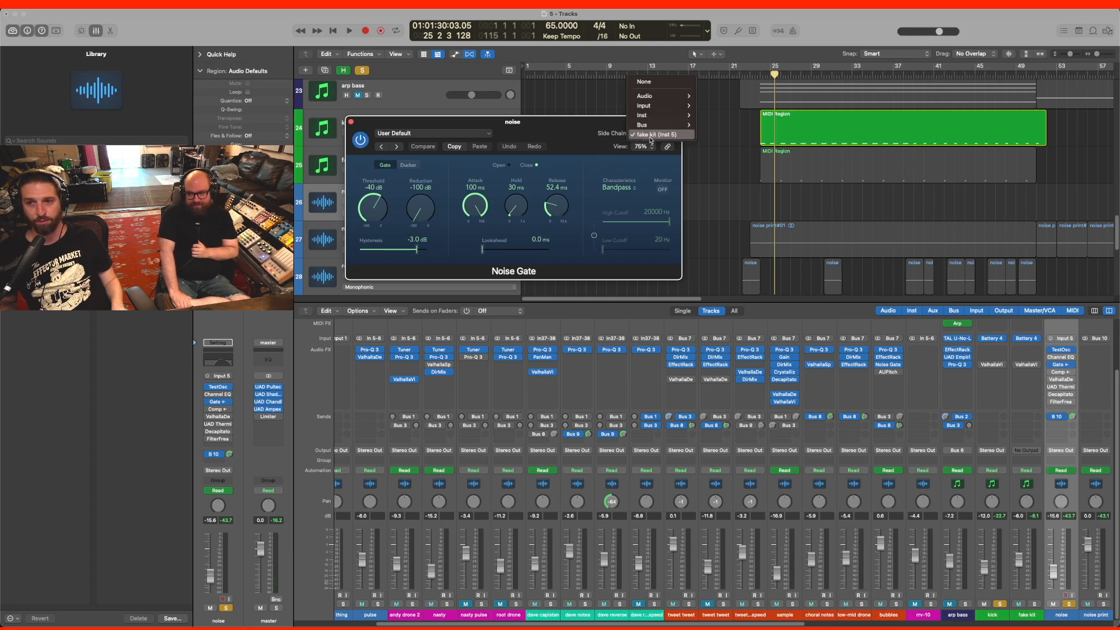
left_click(649, 137)
left_click_drag(556, 120, 595, 257)
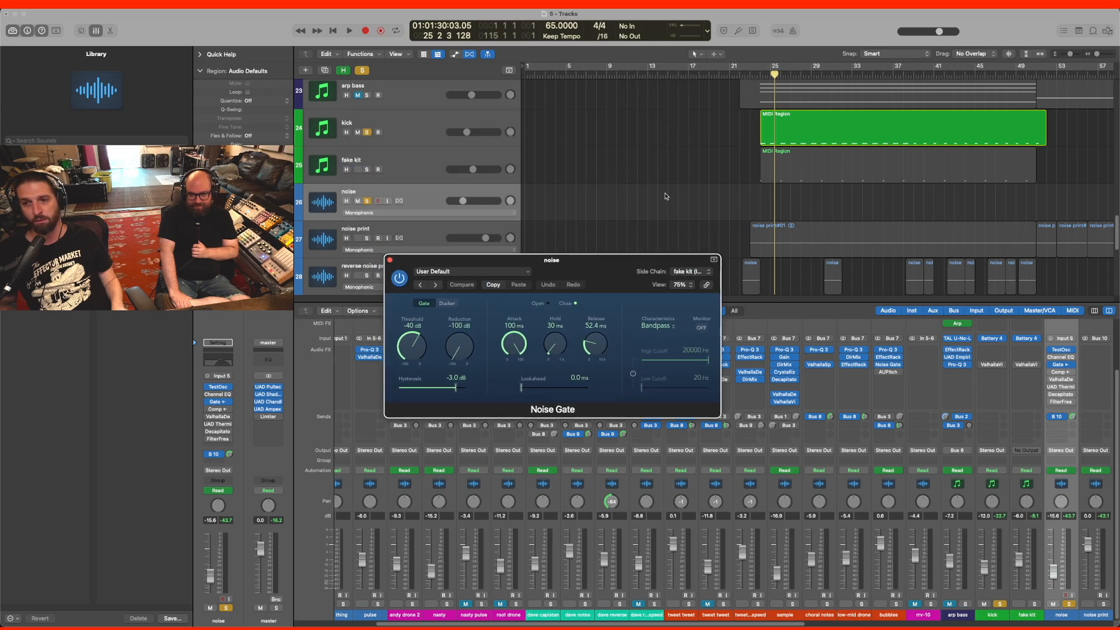
- Select the fake kit track, close the Noise Gate window and solo fake kit alongside kick and noise
left_click(402, 160)
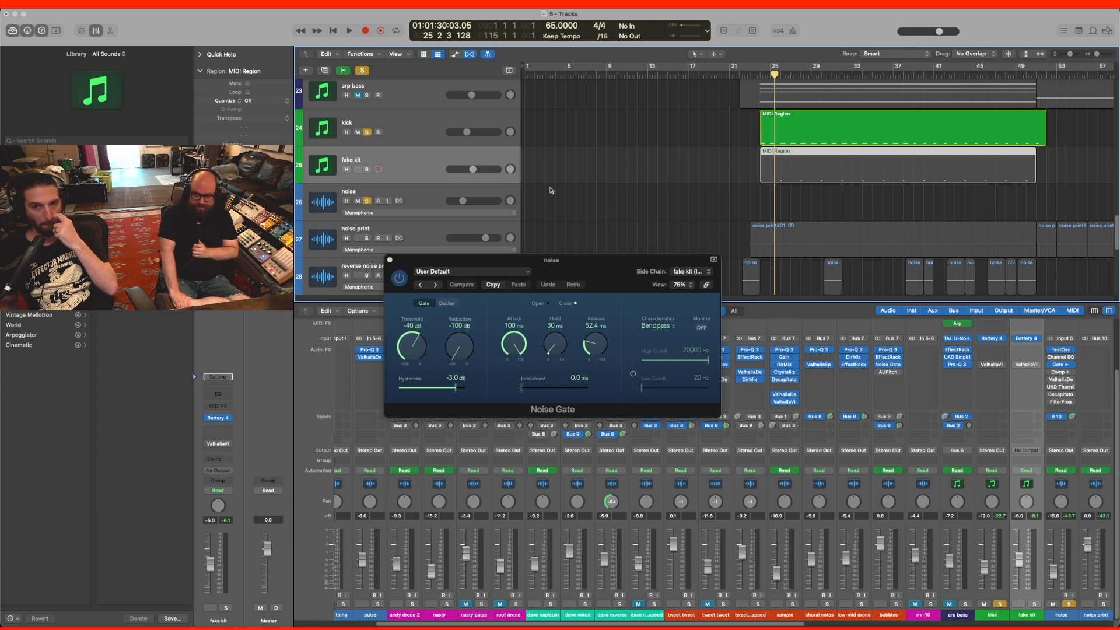
left_click_drag(483, 273, 501, 200)
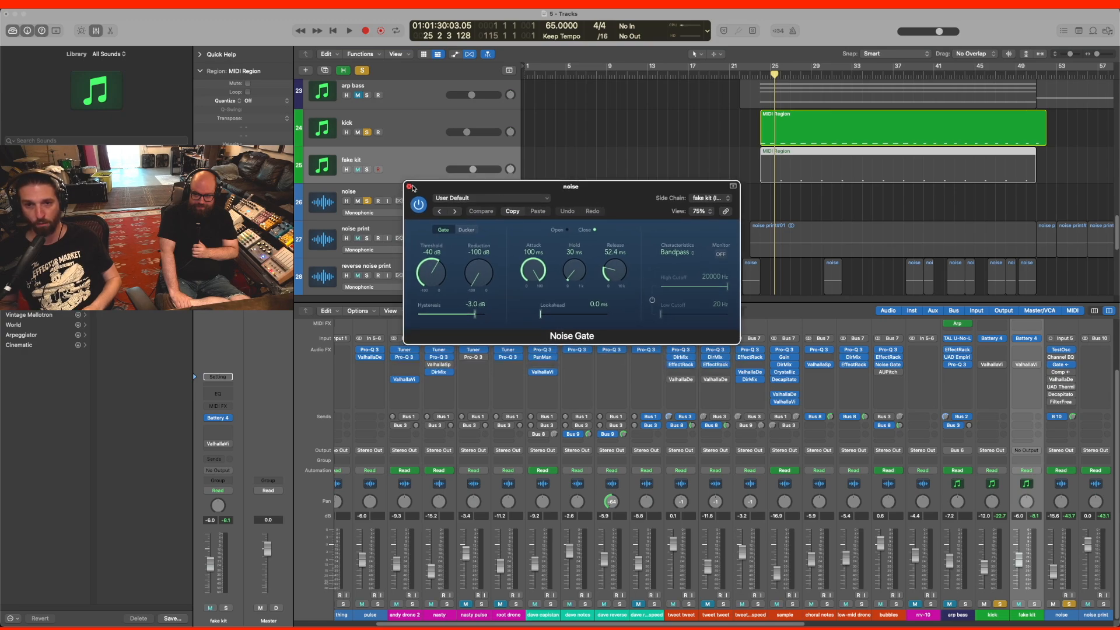
left_click(409, 186)
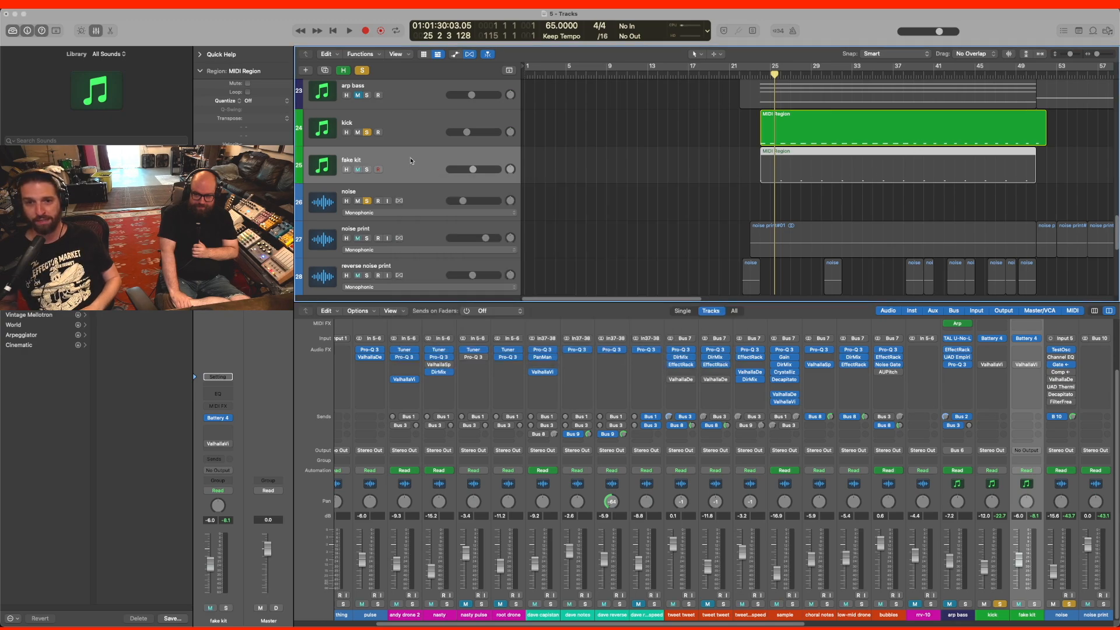
left_click(367, 170)
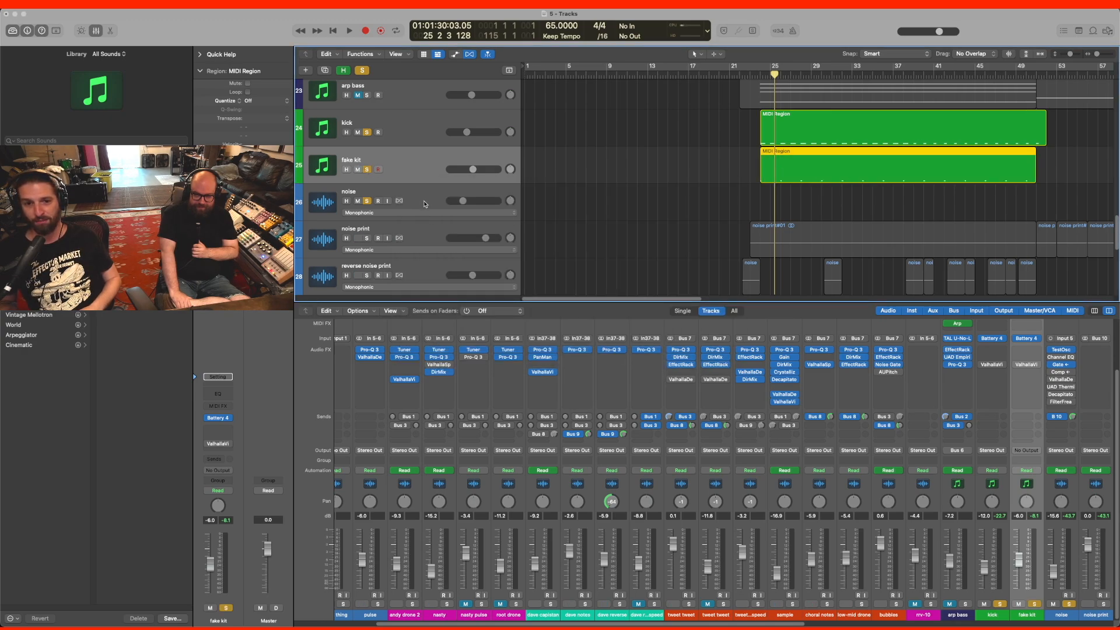
- Select the noise track and audition the gated noise with kick and fake kit from bar 24
left_click(426, 196)
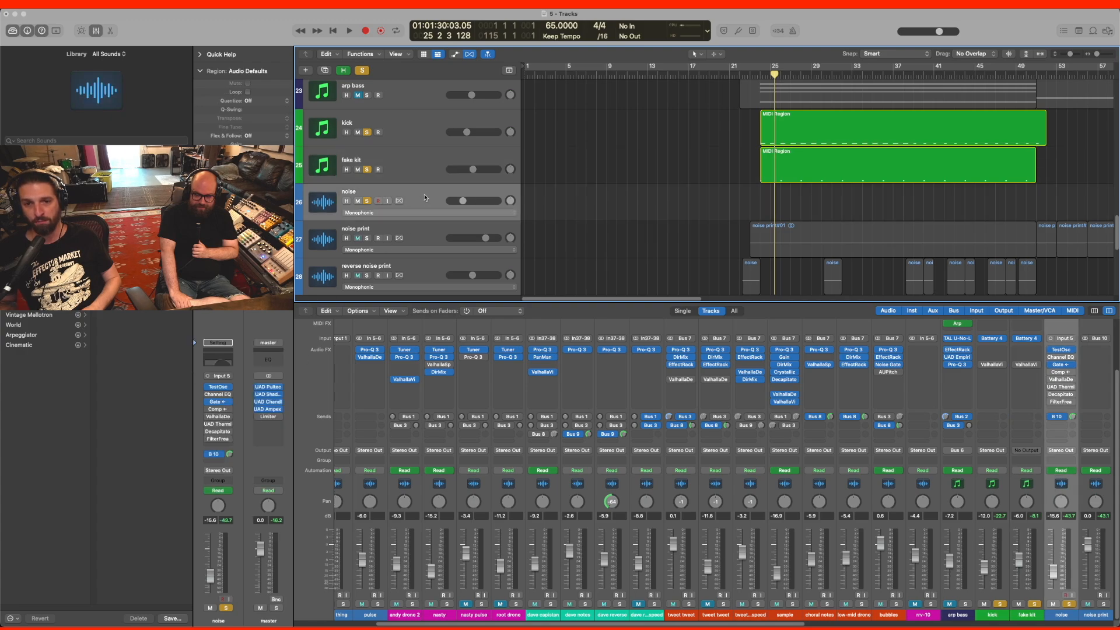
left_click(760, 75)
key("space")
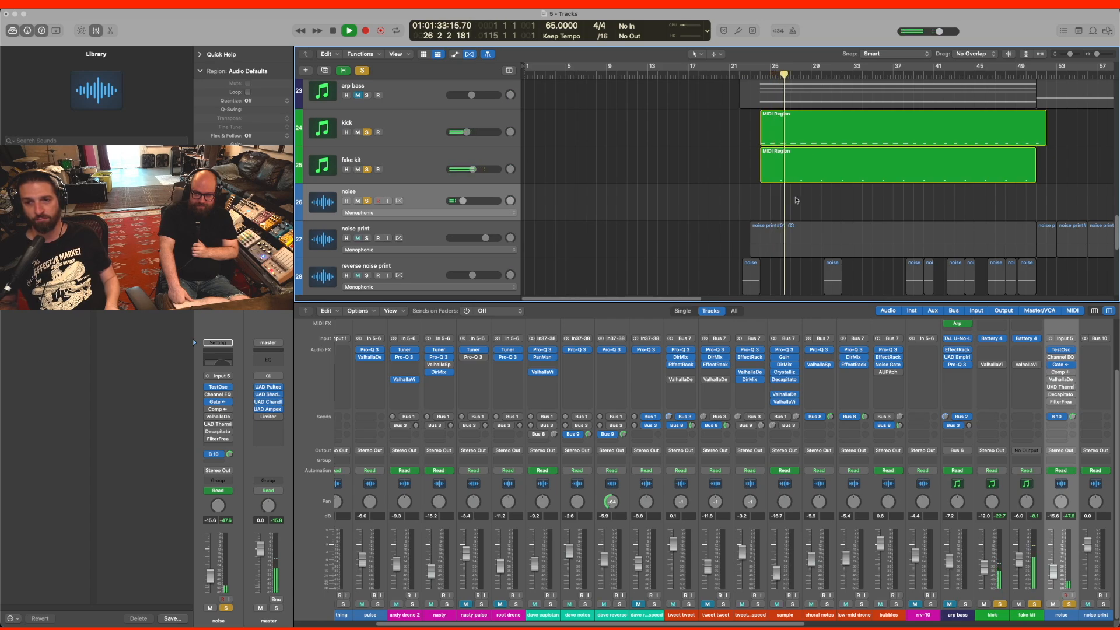
key("space")
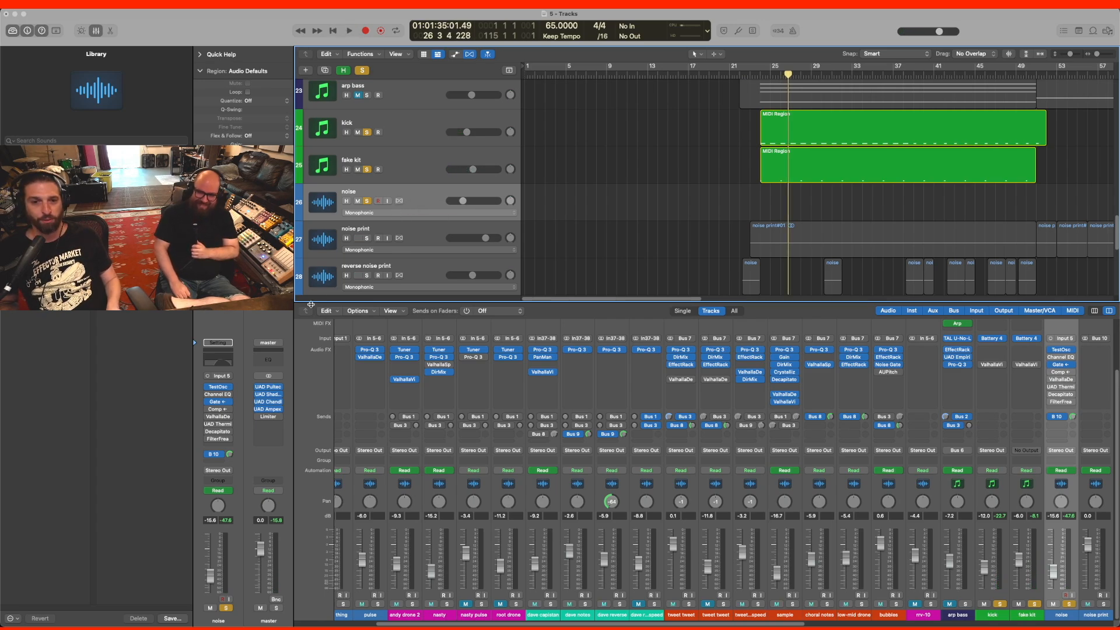
- Enable the Compressor on the noise track and set its side chain to fake kit (Inst 5)
left_click(218, 409)
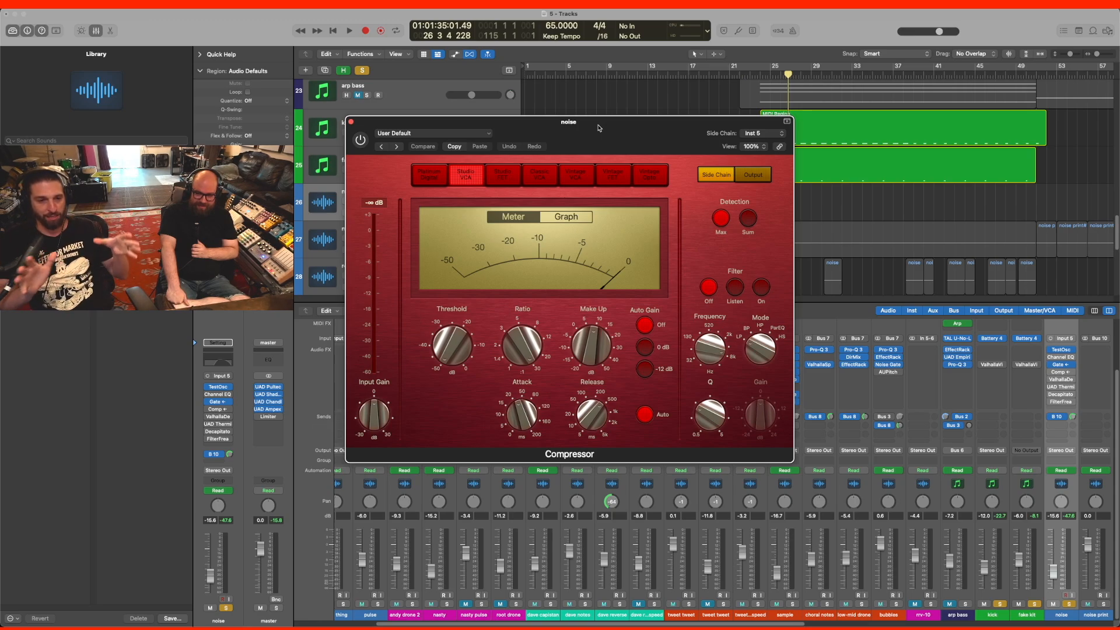
left_click_drag(599, 128, 633, 91)
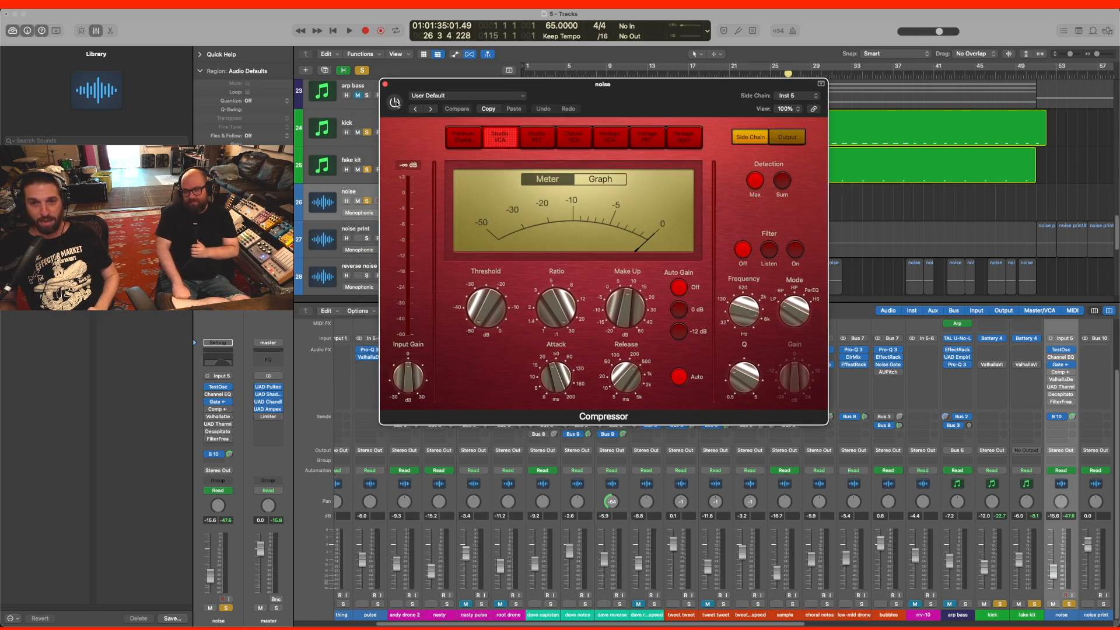
left_click(804, 95)
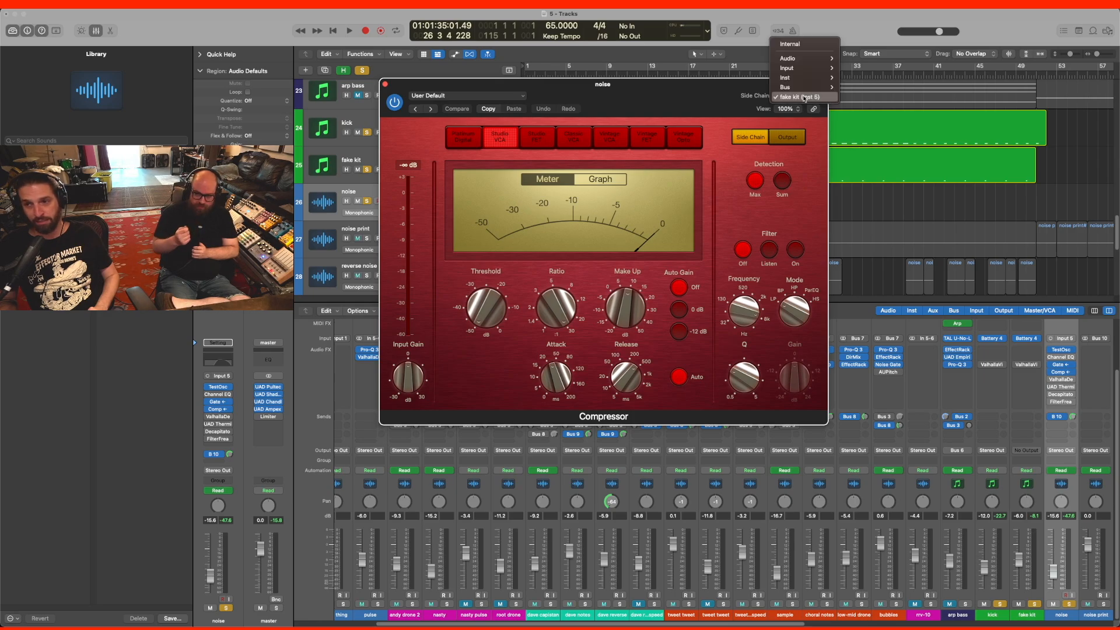
left_click(799, 99)
left_click_drag(677, 93, 670, 207)
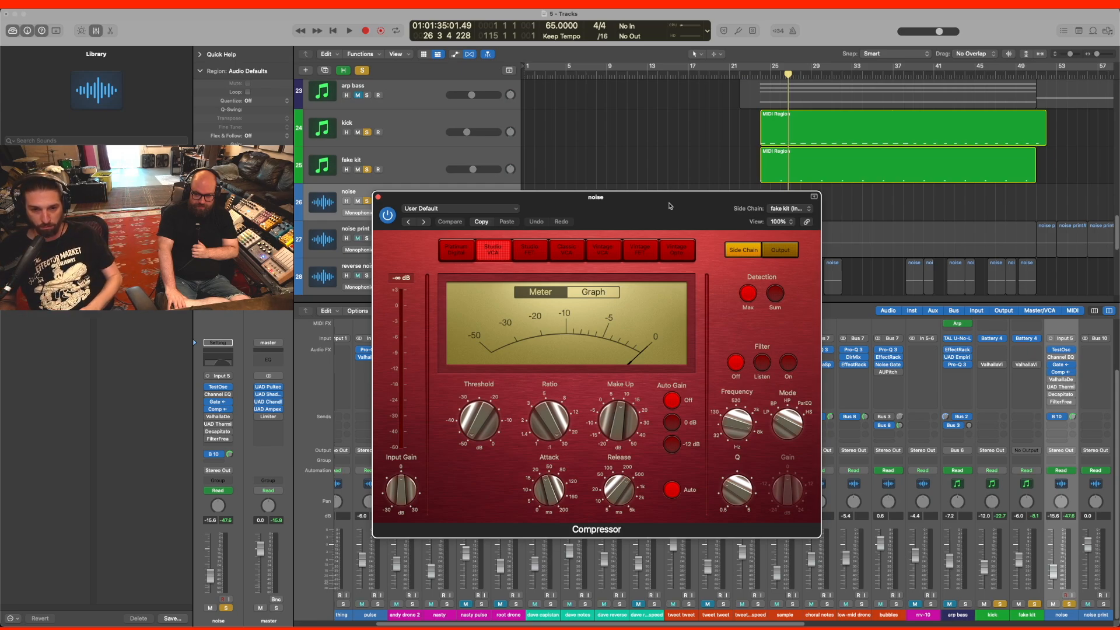
- Audition the side-chained Compressor on the noise from bar 24 and close its window
left_click(763, 79)
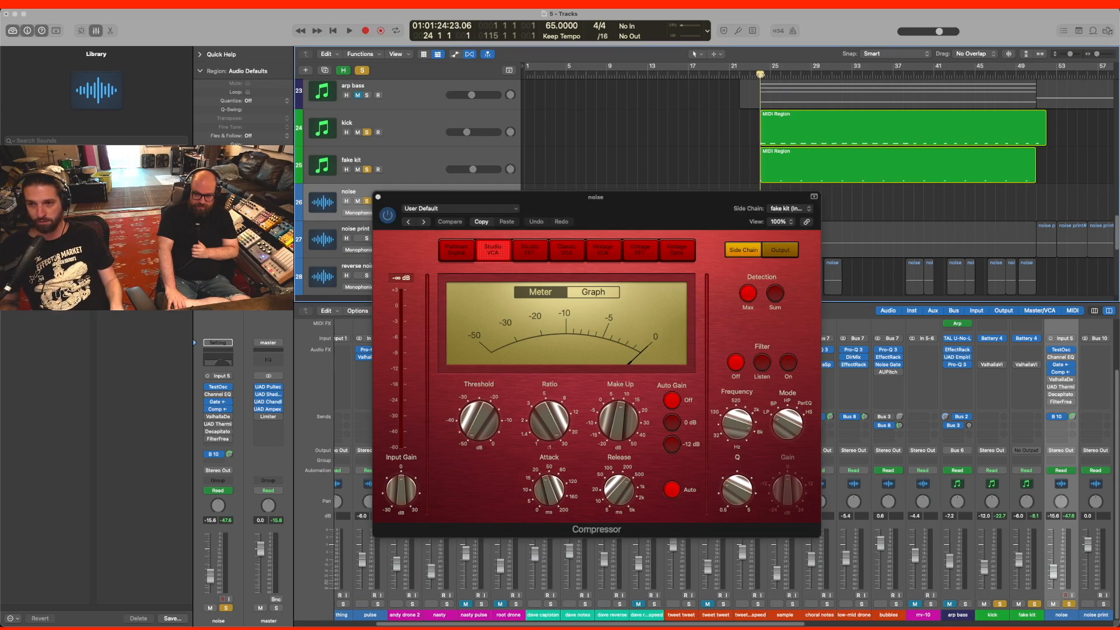
key("space")
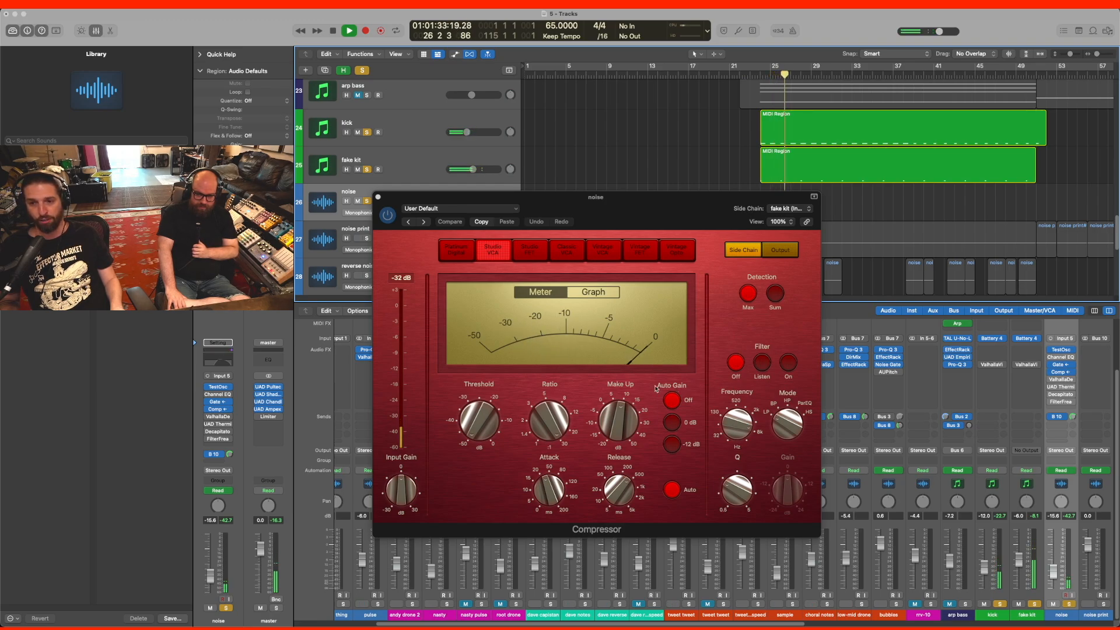
key("space")
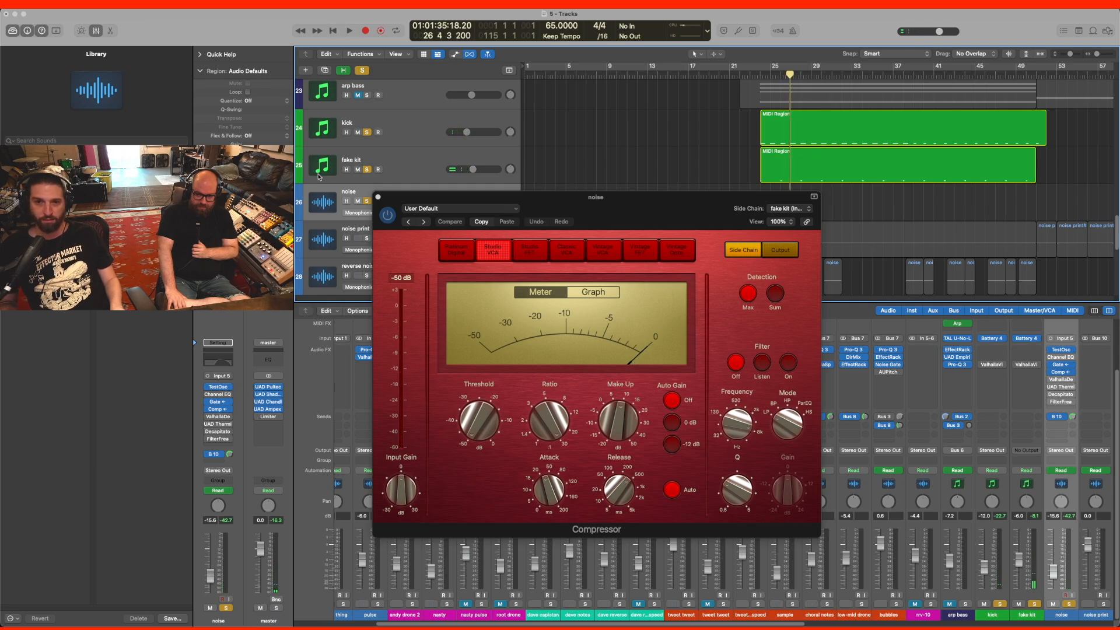
left_click(378, 198)
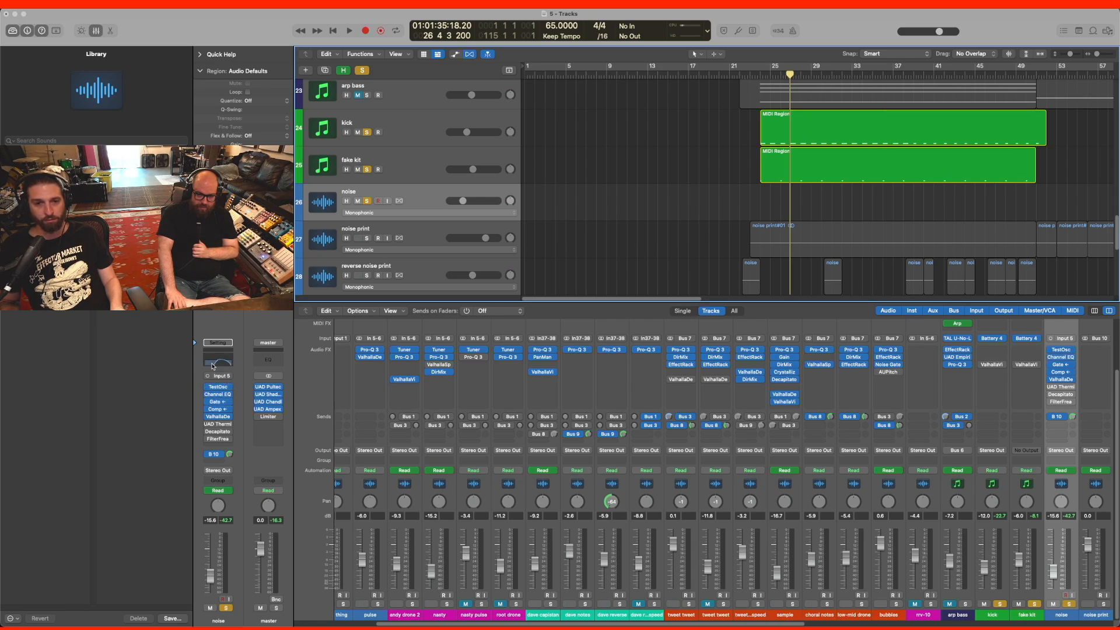
- Play the soloed tracks briefly from bar 24 with ValhallaDelay active on the noise
left_click(763, 73)
key("space")
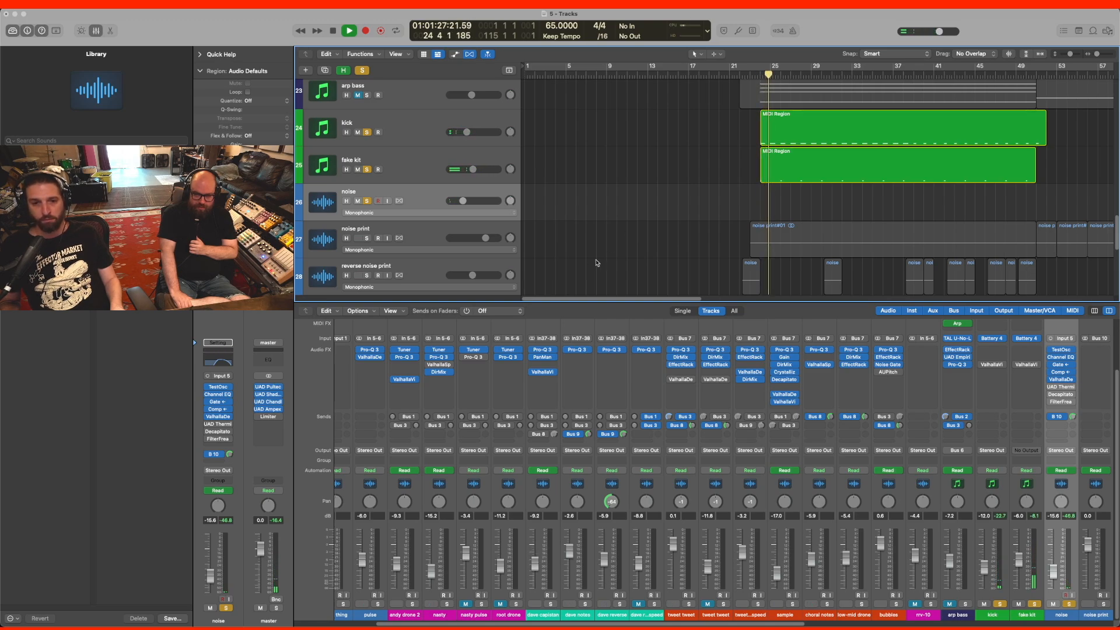
key("space")
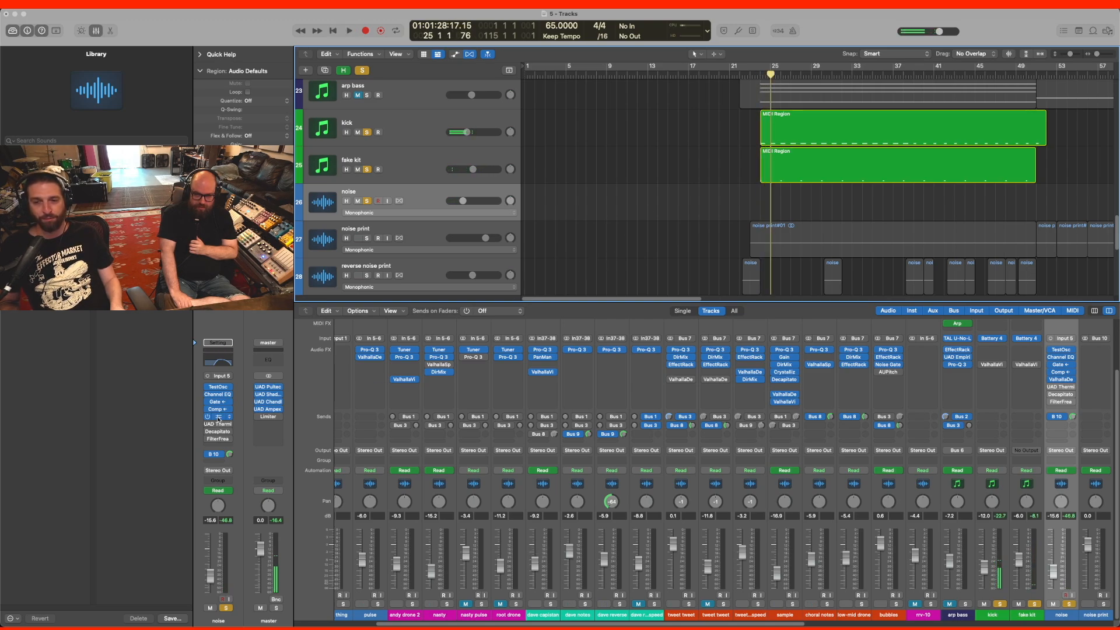
- Inspect the noise track's ValhallaDelay settings and close the plug-in window
left_click(218, 418)
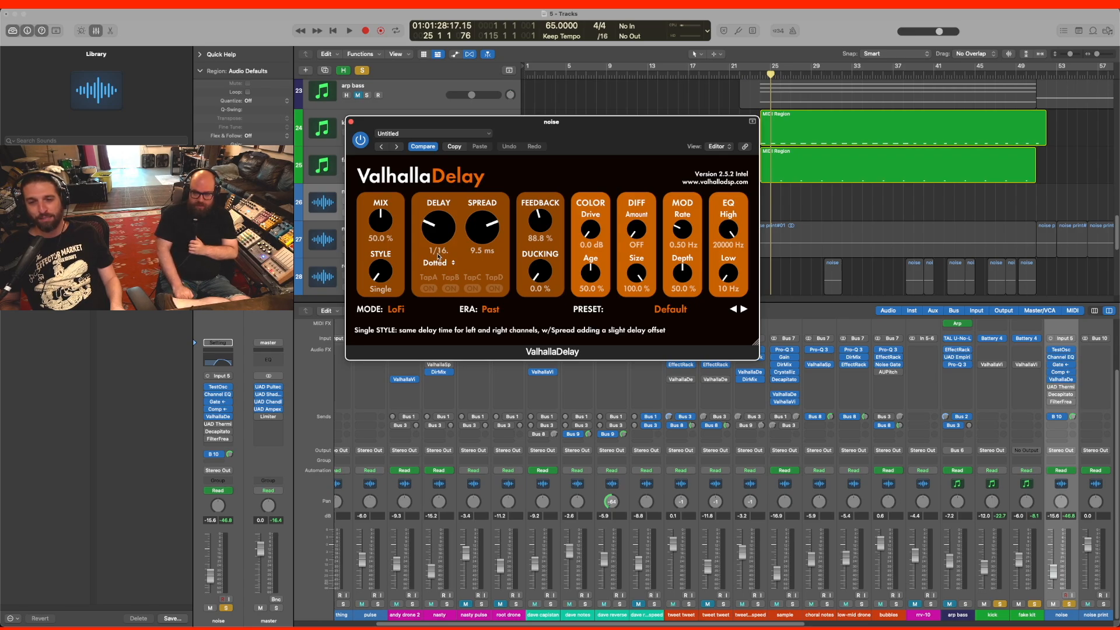
left_click_drag(355, 136, 540, 124)
left_click(535, 109)
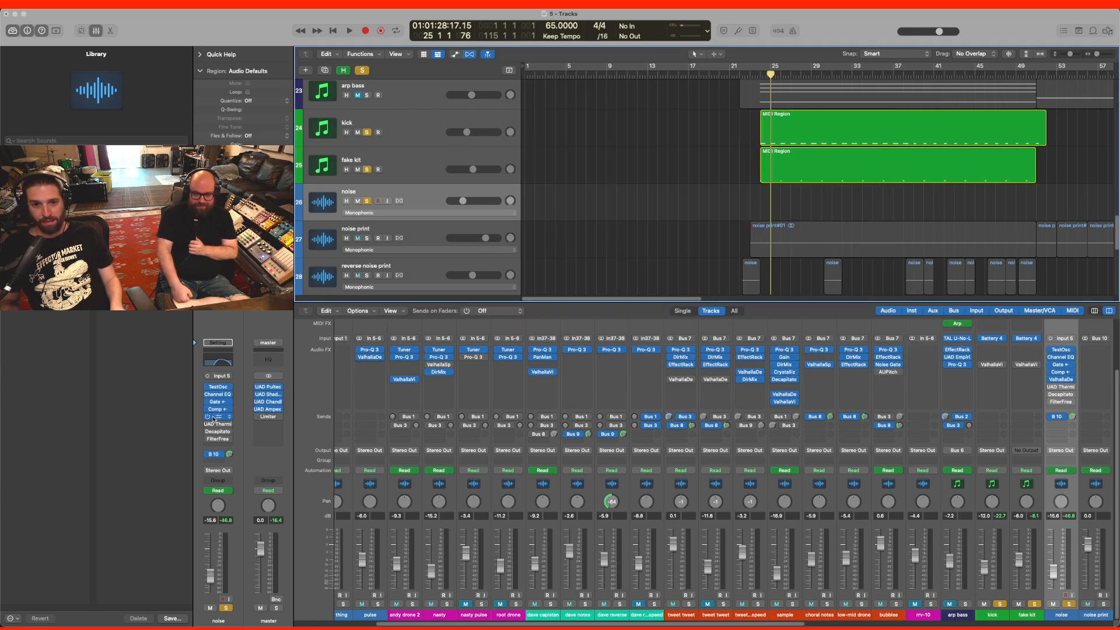
- Enable the UAD Thermionic Culture Vulture on the noise track and audition it briefly from bar 24
mouse_move(221, 419)
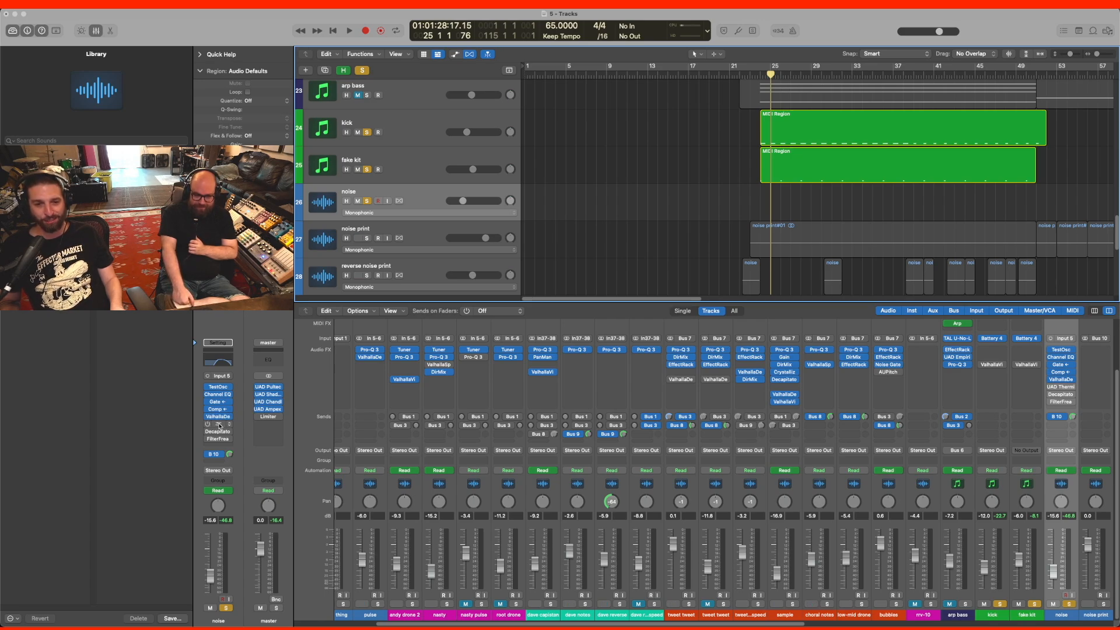
left_click(217, 425)
left_click(361, 140)
left_click_drag(768, 75, 757, 78)
key("space")
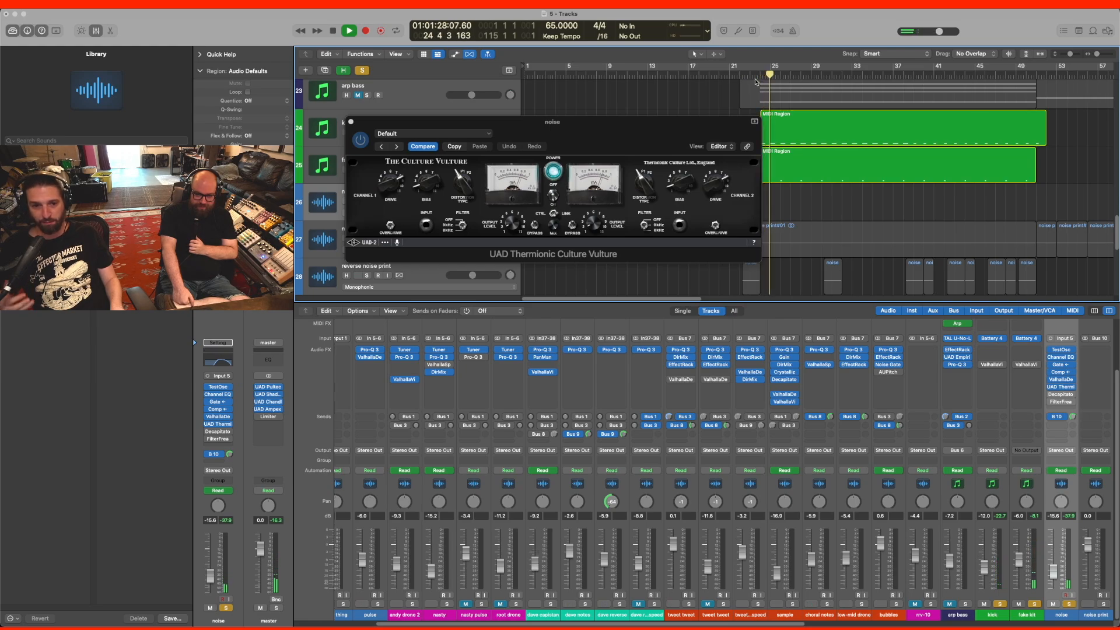
key("space")
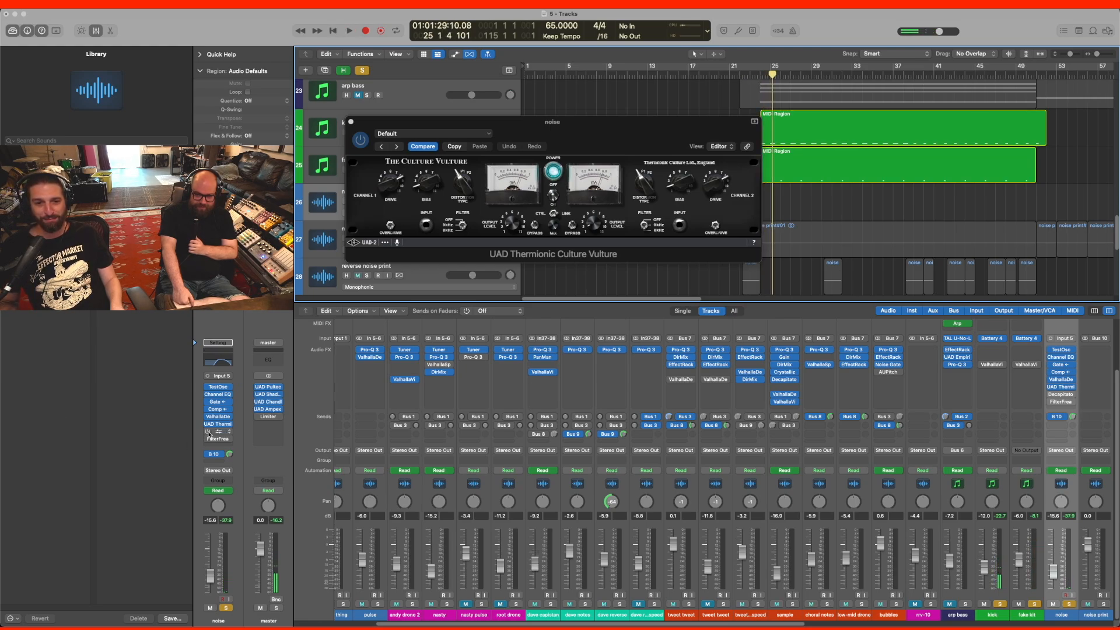
- Enable the Decapitator on the noise track, close the Culture Vulture window and play the soloed tracks from bar 24
left_click(220, 432)
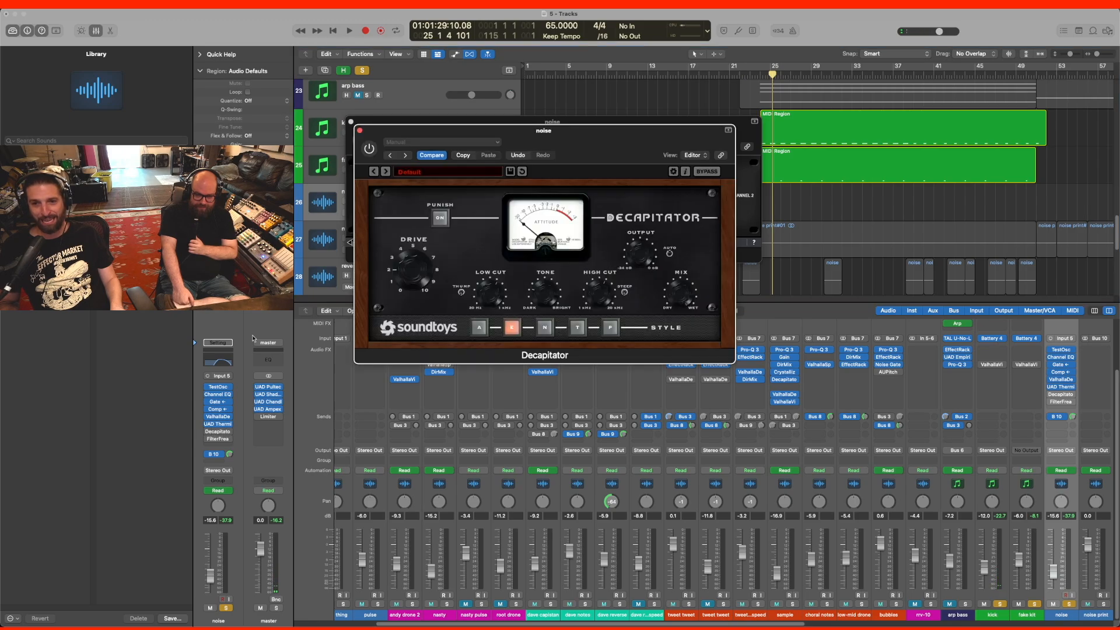
left_click(368, 150)
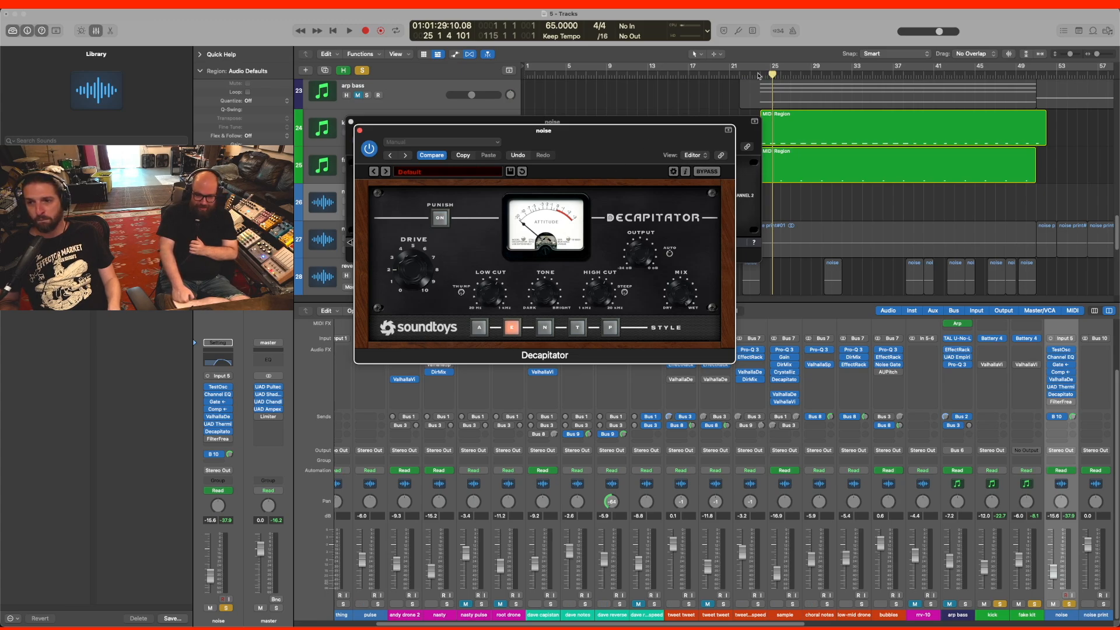
left_click(759, 75)
left_click_drag(660, 137, 647, 163)
left_click_drag(613, 128, 417, 114)
left_click(286, 108)
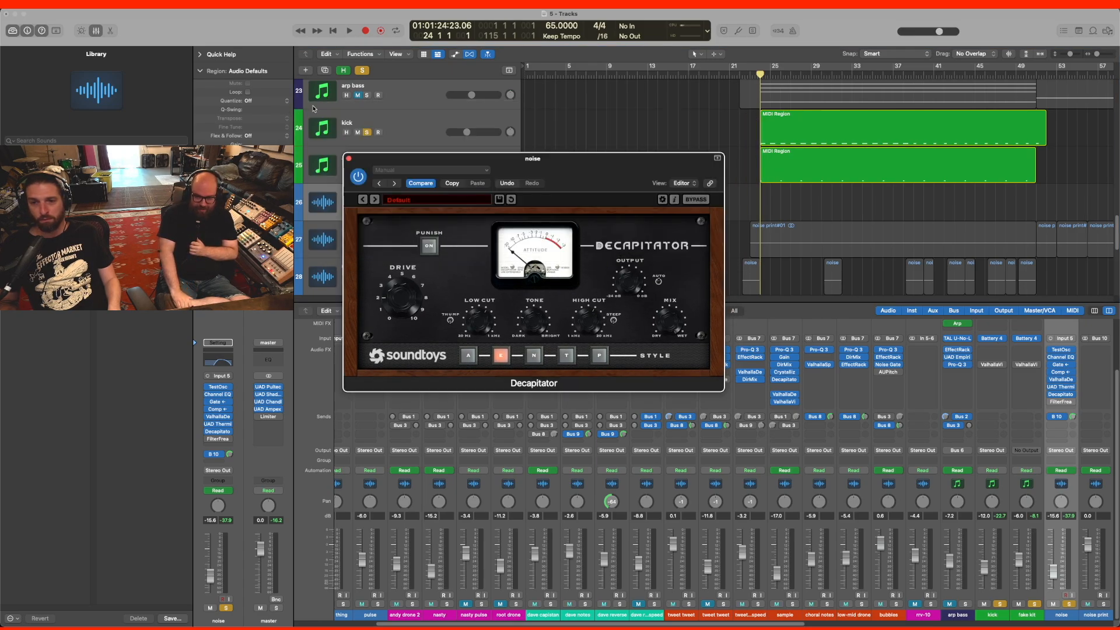
left_click_drag(561, 166, 567, 177)
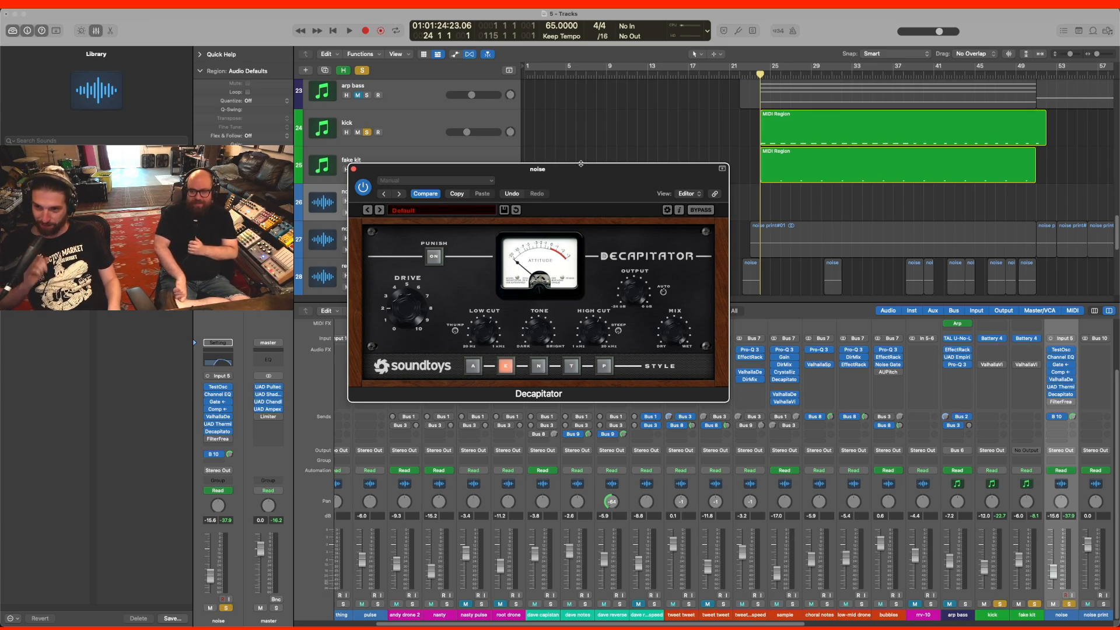
key("space")
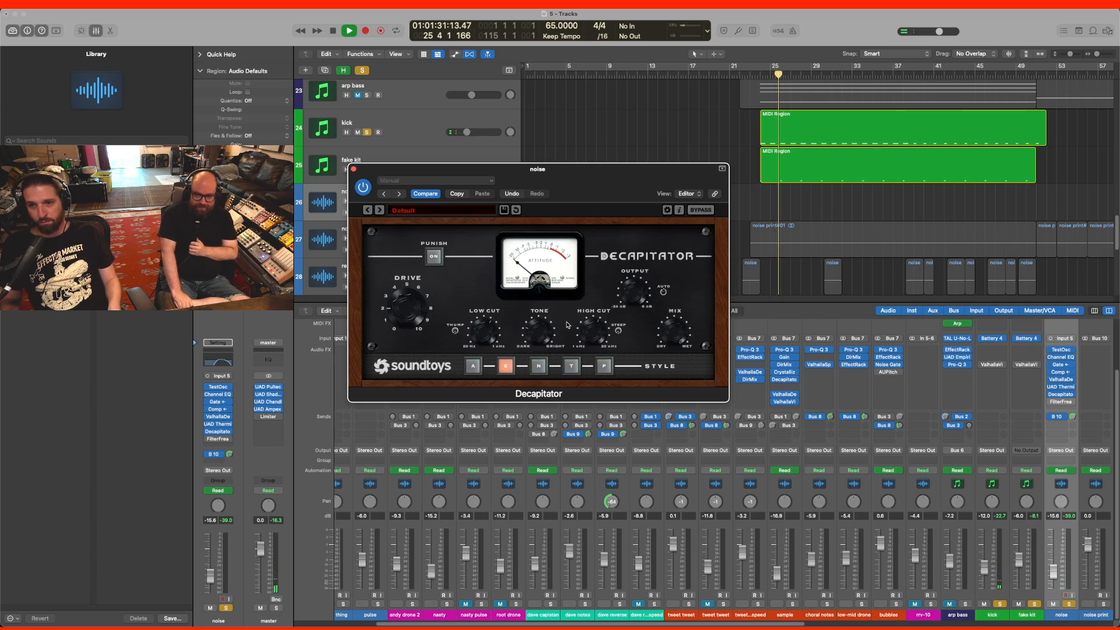
- Enable FilterFreak on the noise track, audition it, and close the FilterFreak and Decapitator windows with playback stopped
left_click(220, 438)
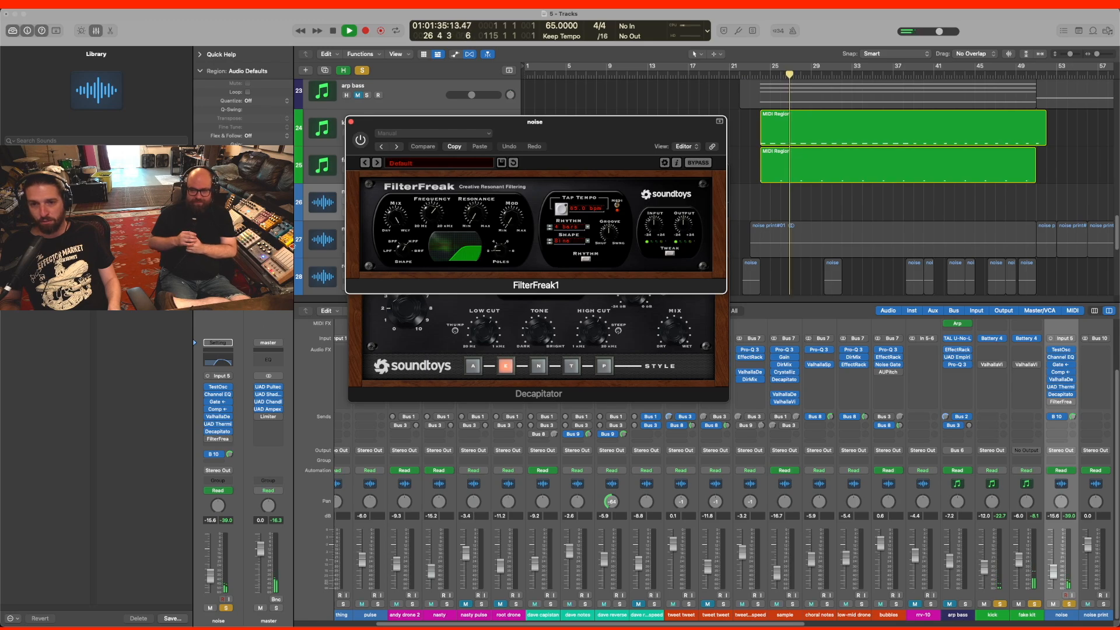
left_click(361, 141)
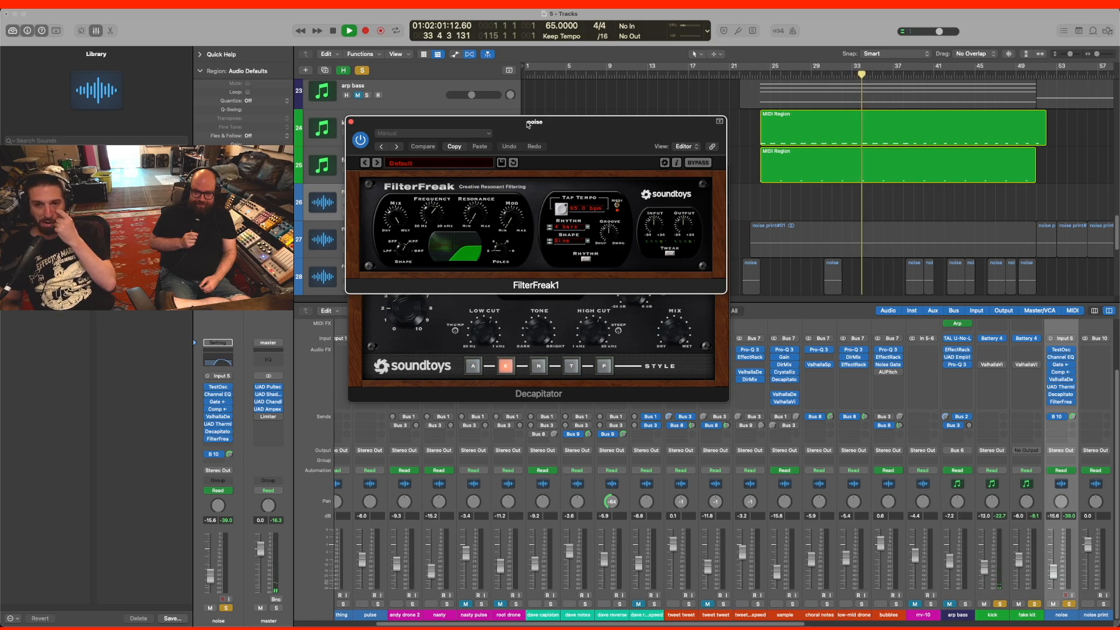
left_click(350, 122)
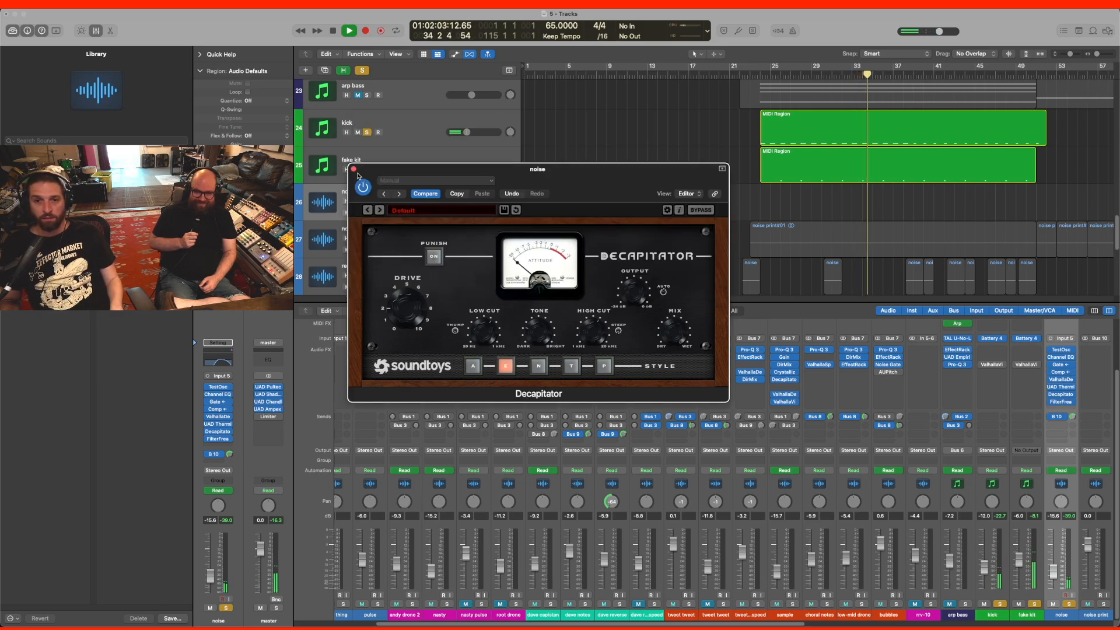
left_click(352, 123)
key("space")
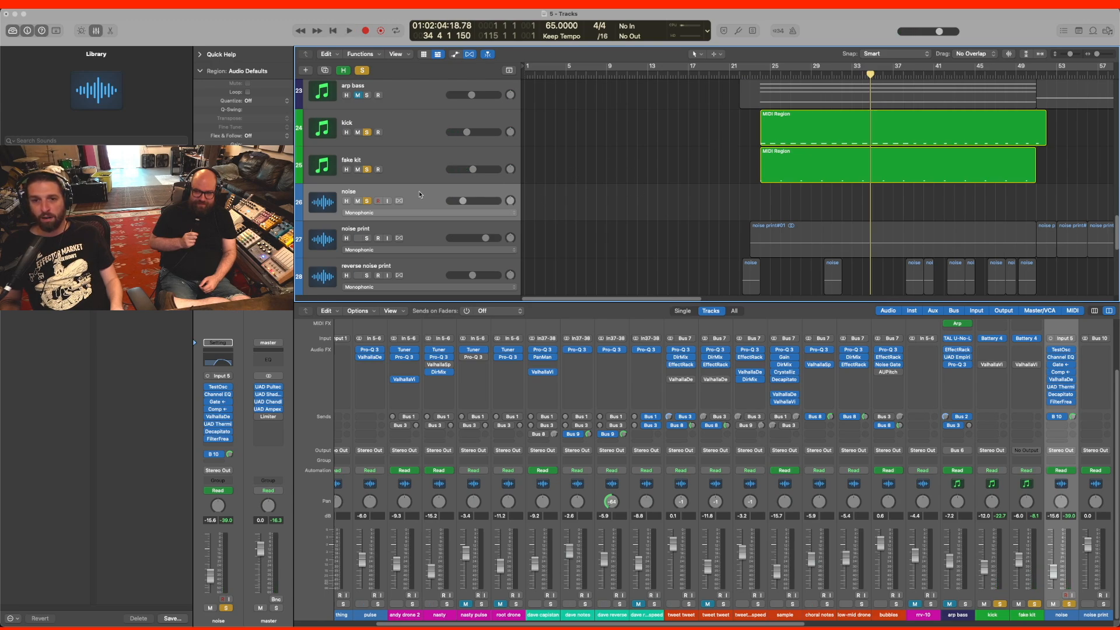
- Solo the noise print track in place of the kick, fake kit and noise tracks
left_click(366, 169)
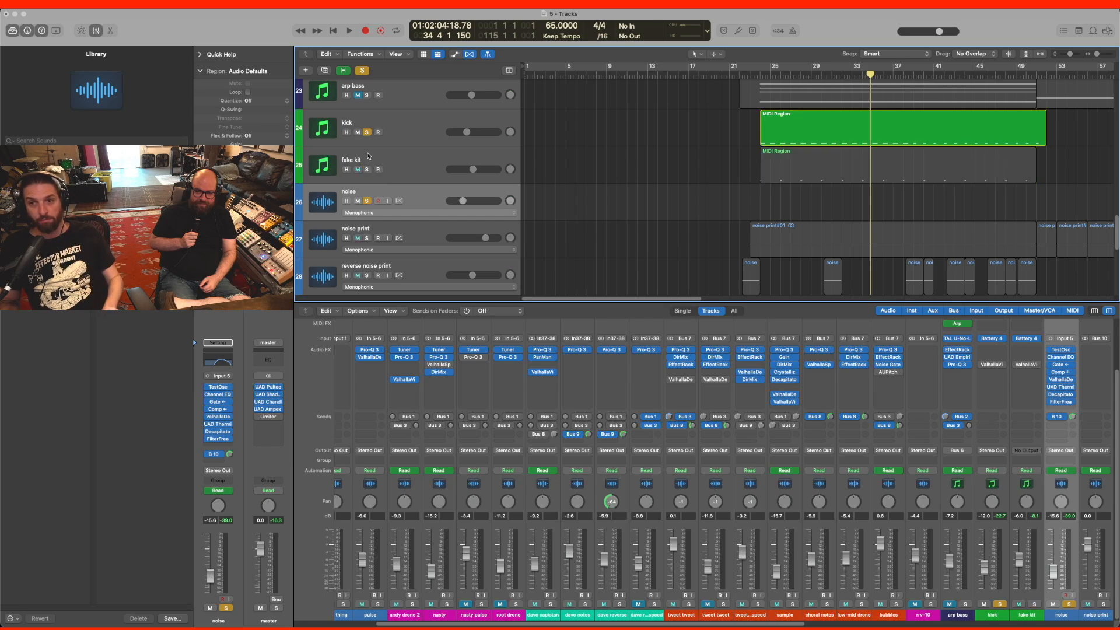
left_click(416, 159)
left_click(367, 202)
left_click(411, 238)
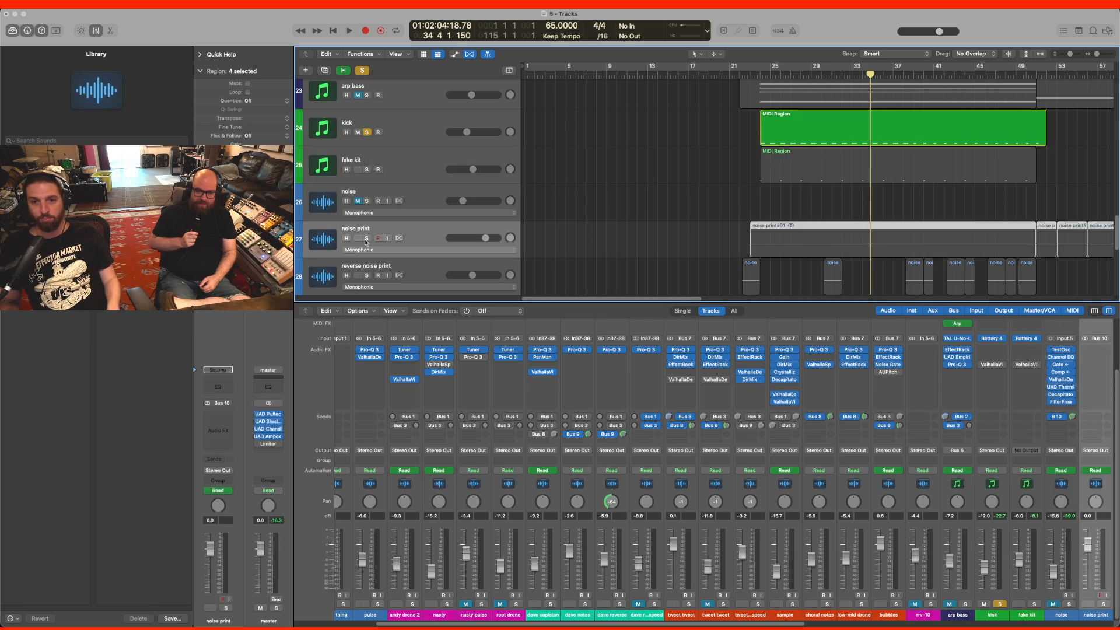
left_click(367, 238)
left_click(366, 132)
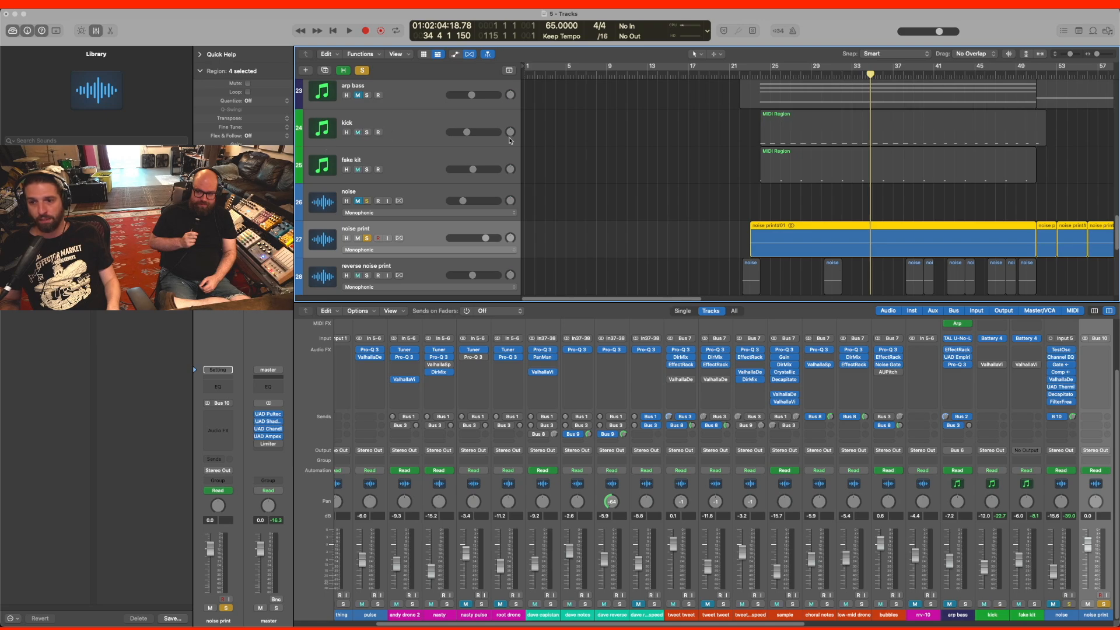
- Play the soloed noise print track briefly from bar 24
left_click(759, 74)
key("space")
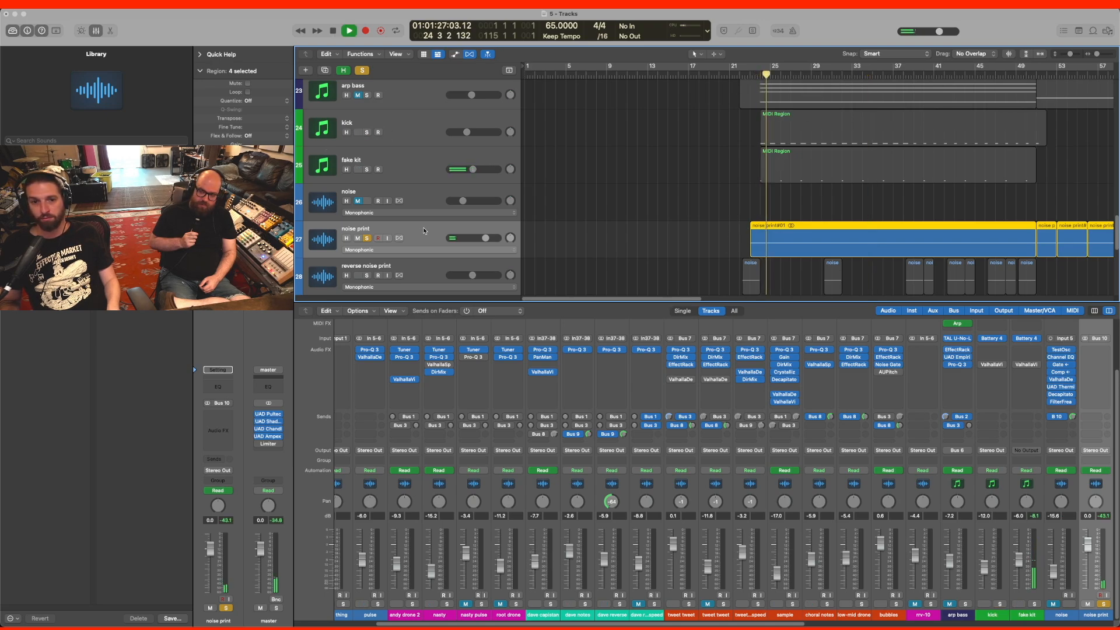
key("space")
- Solo the reverse noise print track as well and play both printed noise tracks from bar 22 to just past bar 24
scroll(819, 220, "down", 1)
scroll(819, 221, "up", 10)
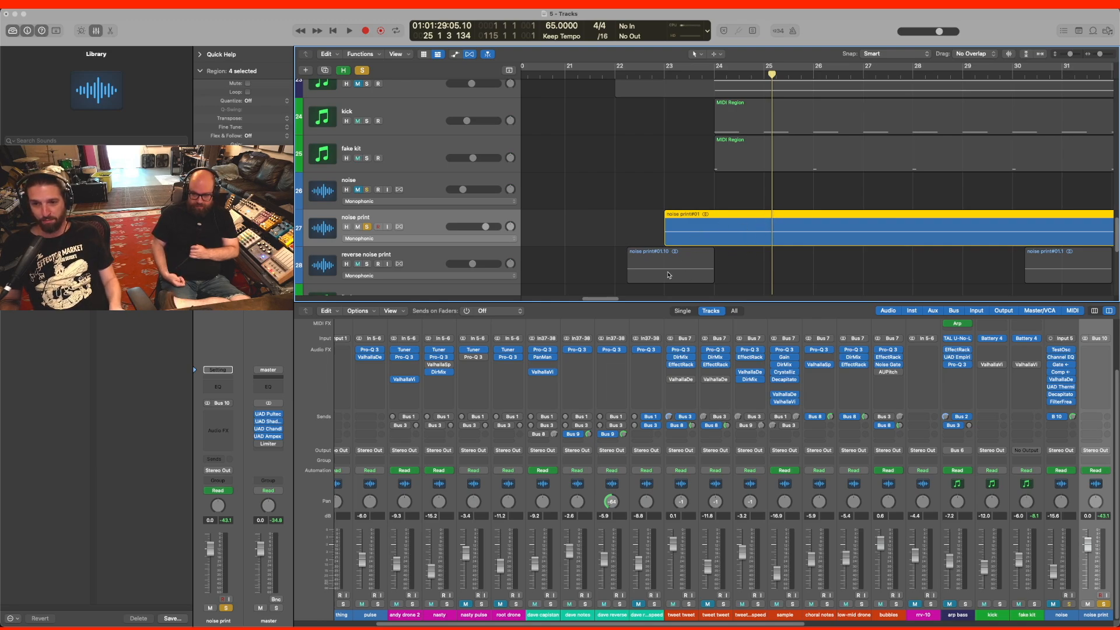
left_click(409, 253)
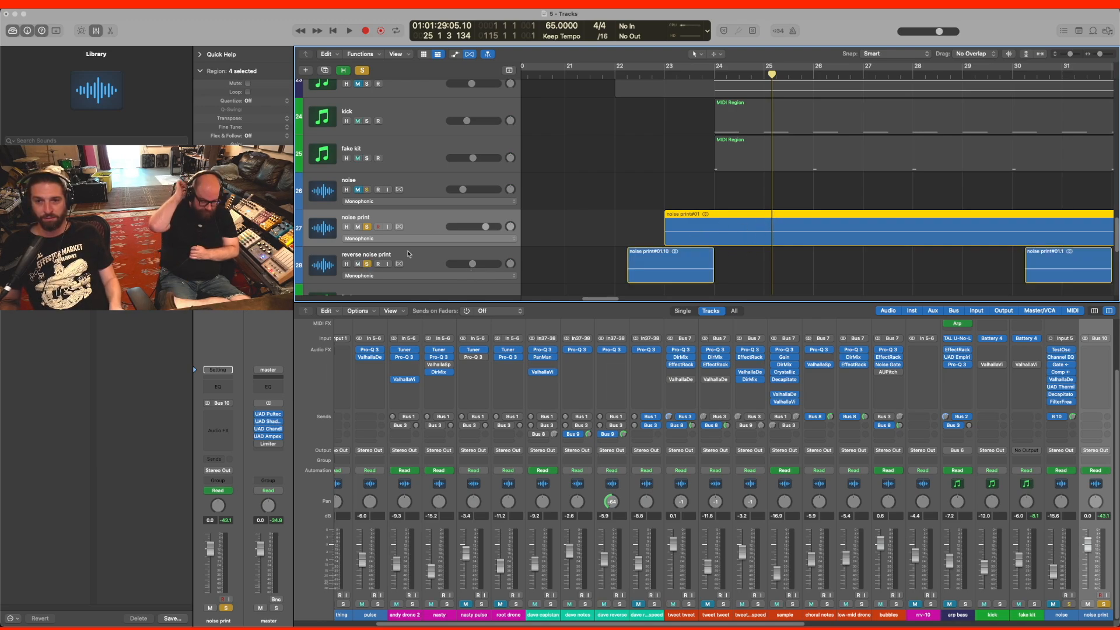
left_click(623, 74)
key("space")
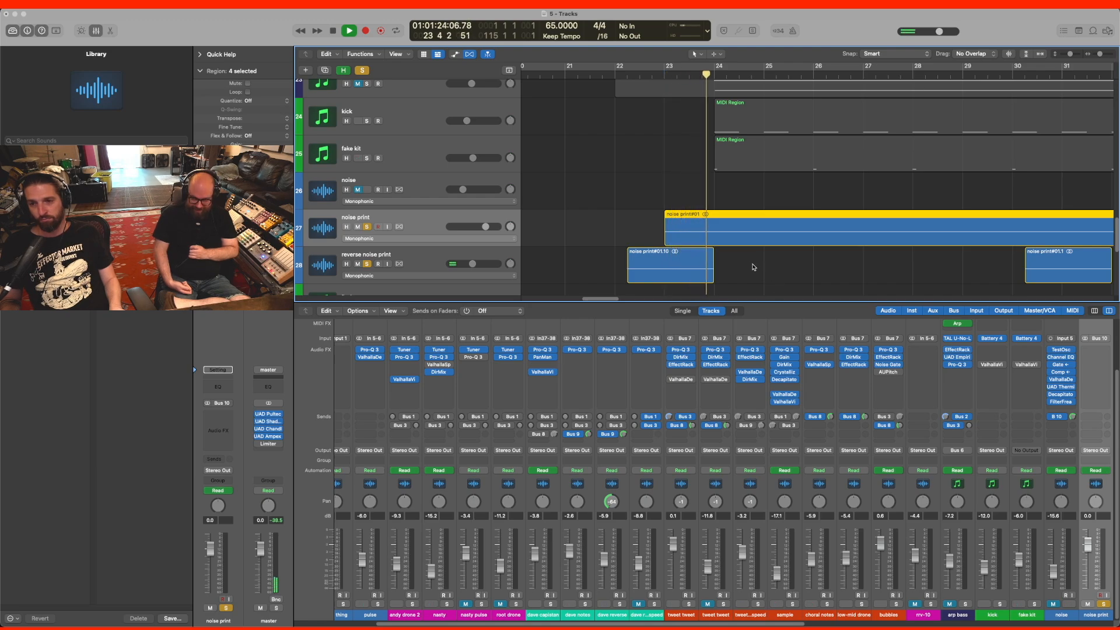
key("space")
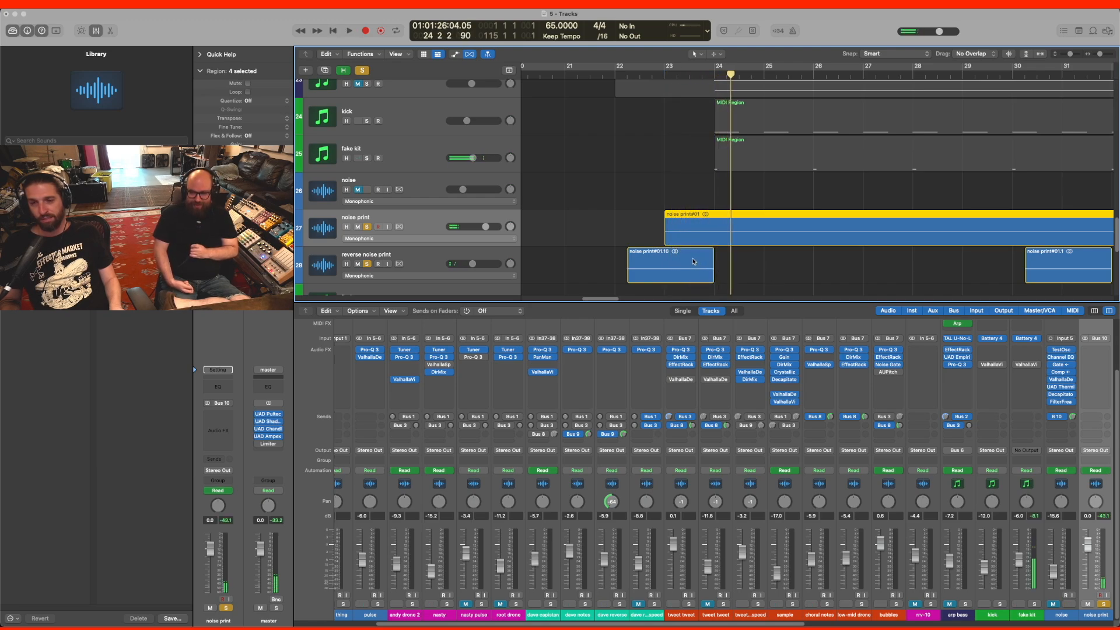
- Examine the waveforms and alignment of the noise print and reverse noise print regions around bar 23
key("super+Down")
key("super+Down")
key("super+Down")
key("super+Down")
scroll(694, 261, "down", 6)
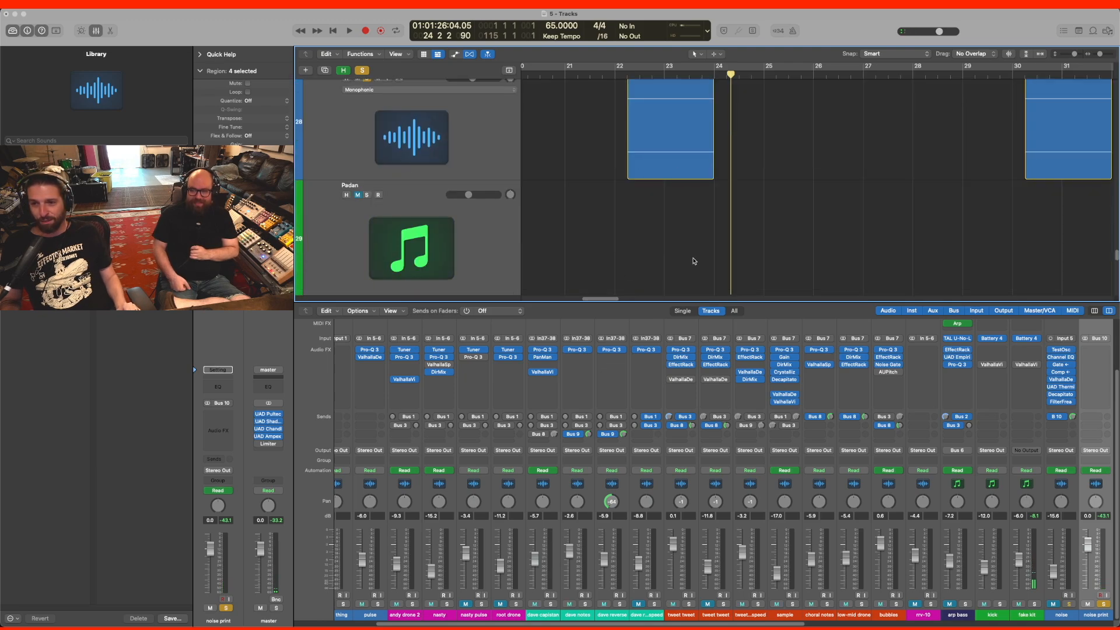
scroll(694, 261, "up", 3)
left_click(674, 74)
key("super+Down")
key("super+Down")
scroll(690, 114, "up", 2)
scroll(687, 167, "down", 4)
key("super+Up")
key("super+Up")
scroll(687, 166, "down", 1)
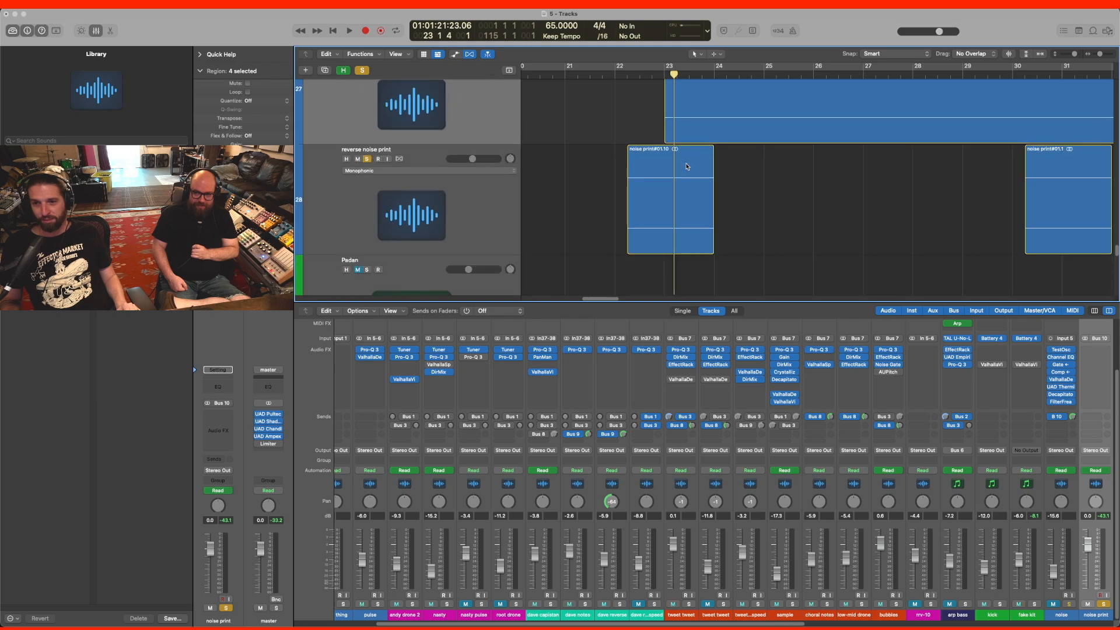
key("super+Up")
scroll(687, 167, "up", 4)
scroll(687, 167, "down", 2)
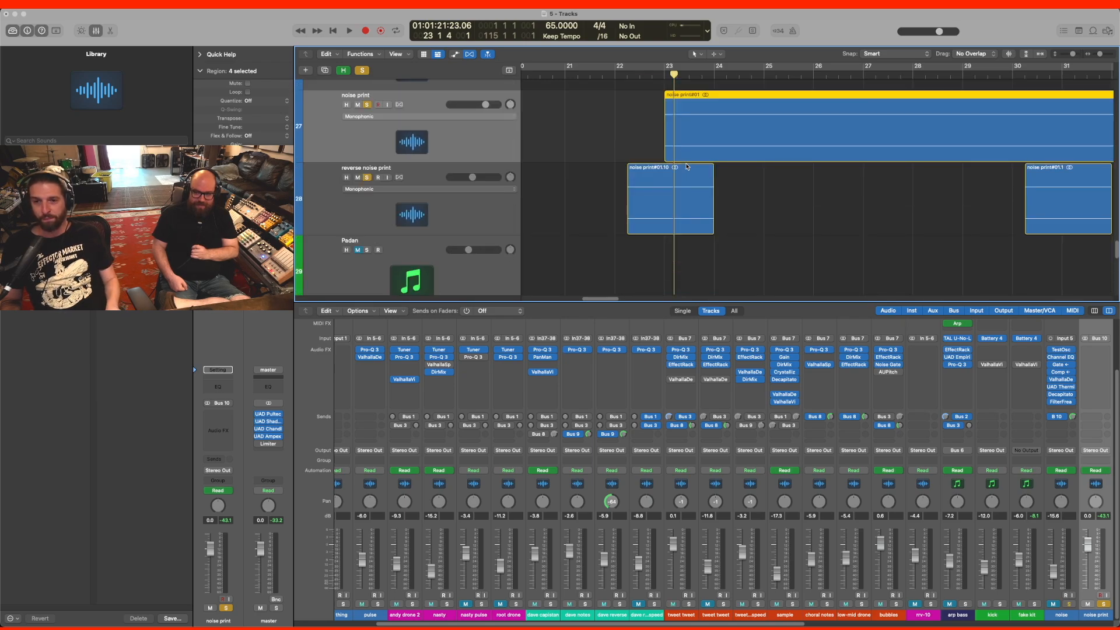
- Inspect the reverse noise print track's Direction Mixer while auditioning from between bars 22 and 23, and close its window
left_click(490, 218)
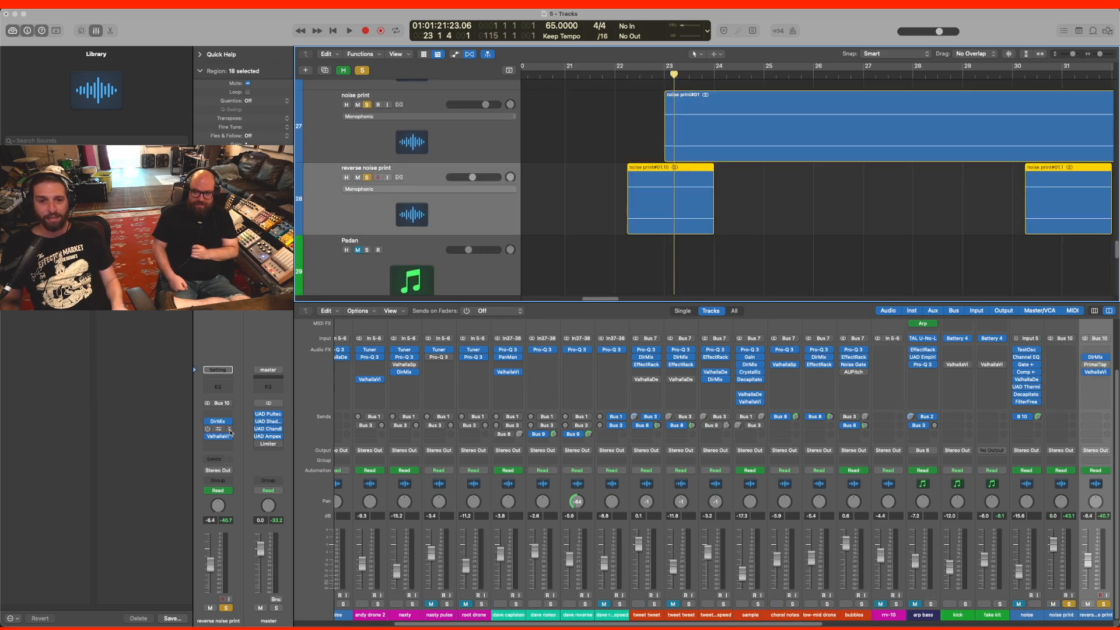
left_click(219, 421)
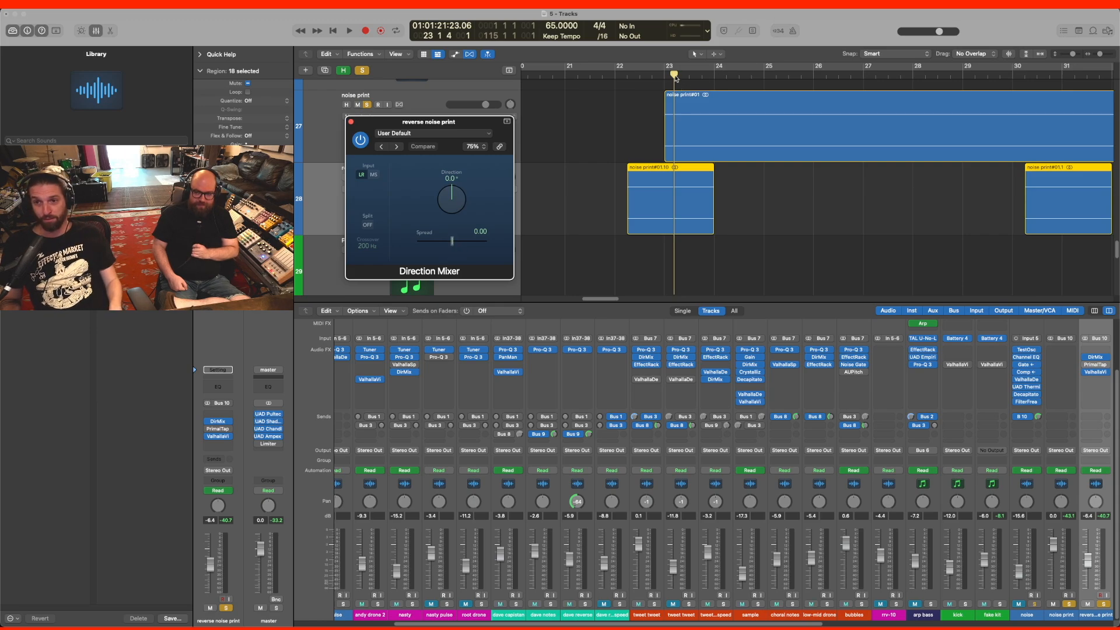
left_click_drag(674, 75, 664, 75)
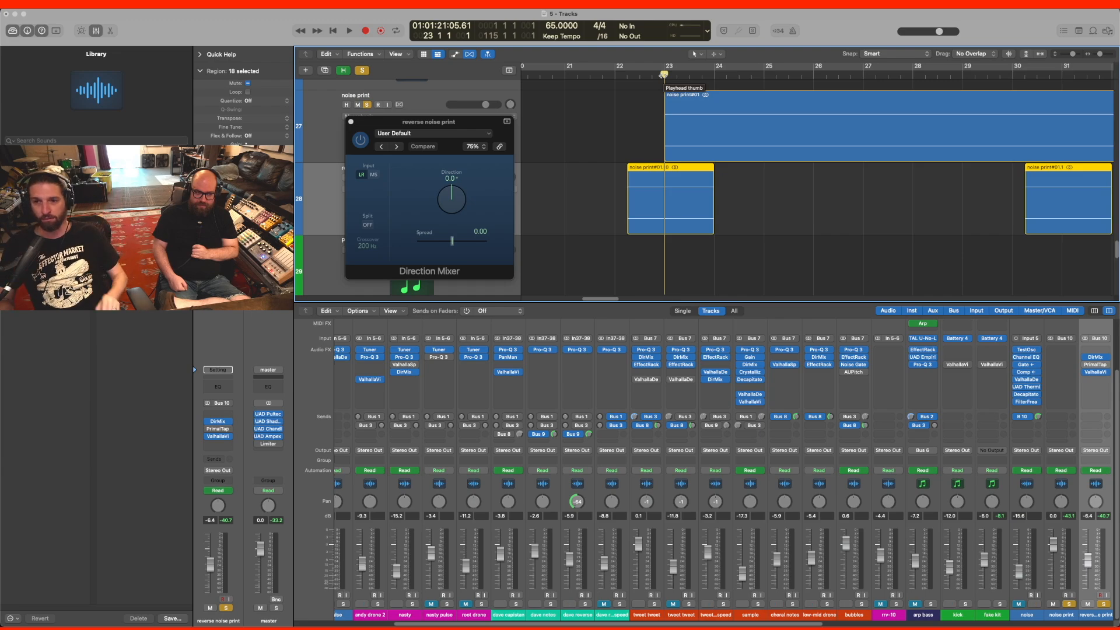
left_click_drag(664, 74, 649, 74)
key("space")
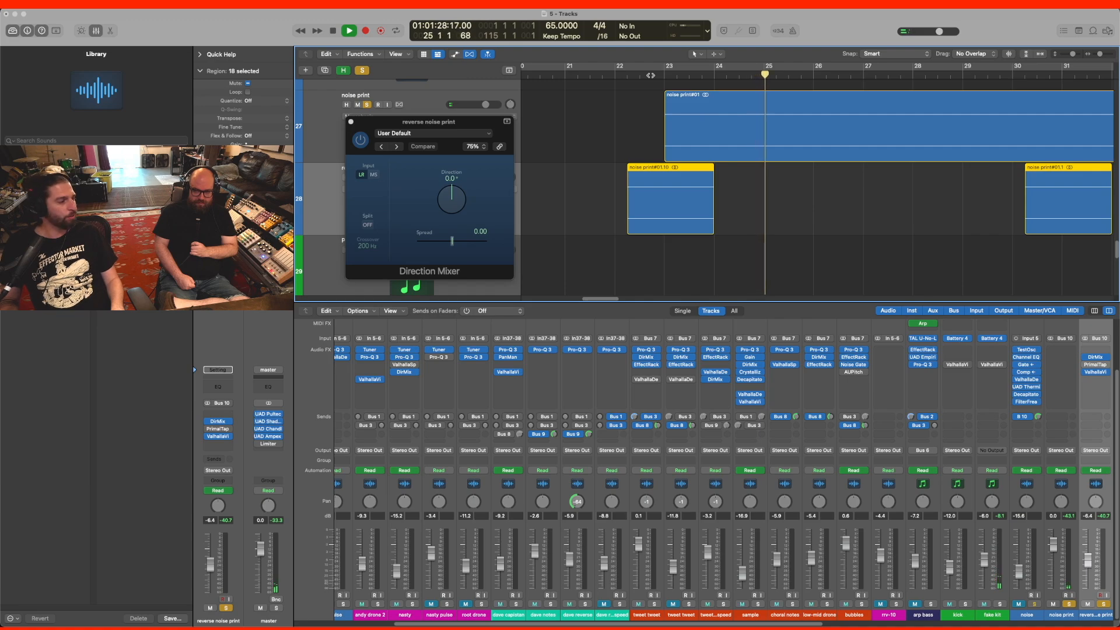
key("space")
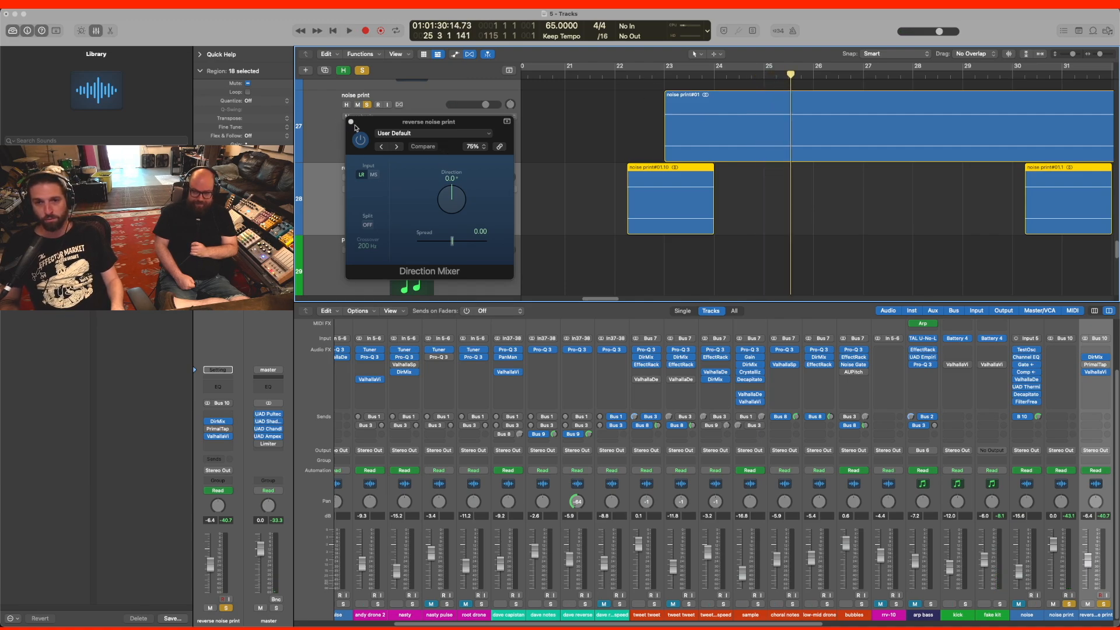
left_click(351, 122)
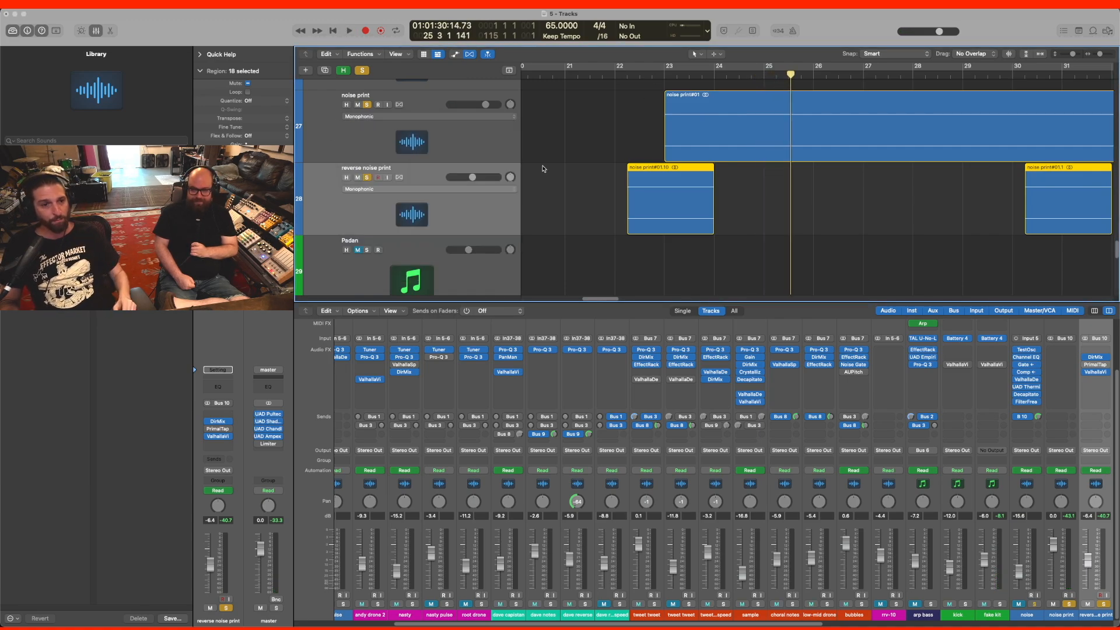
- Examine how the noise print and reverse noise print regions are spread across the whole arrangement
key("super+Up")
key("super+Up")
key("super+Up")
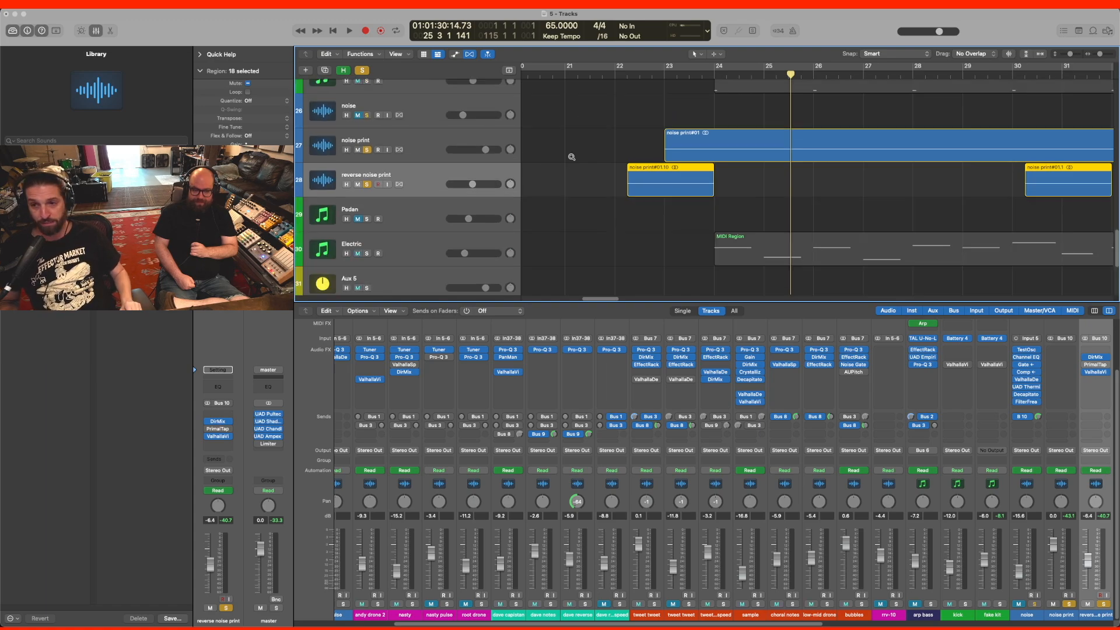
key("super+Up")
key("super+Up")
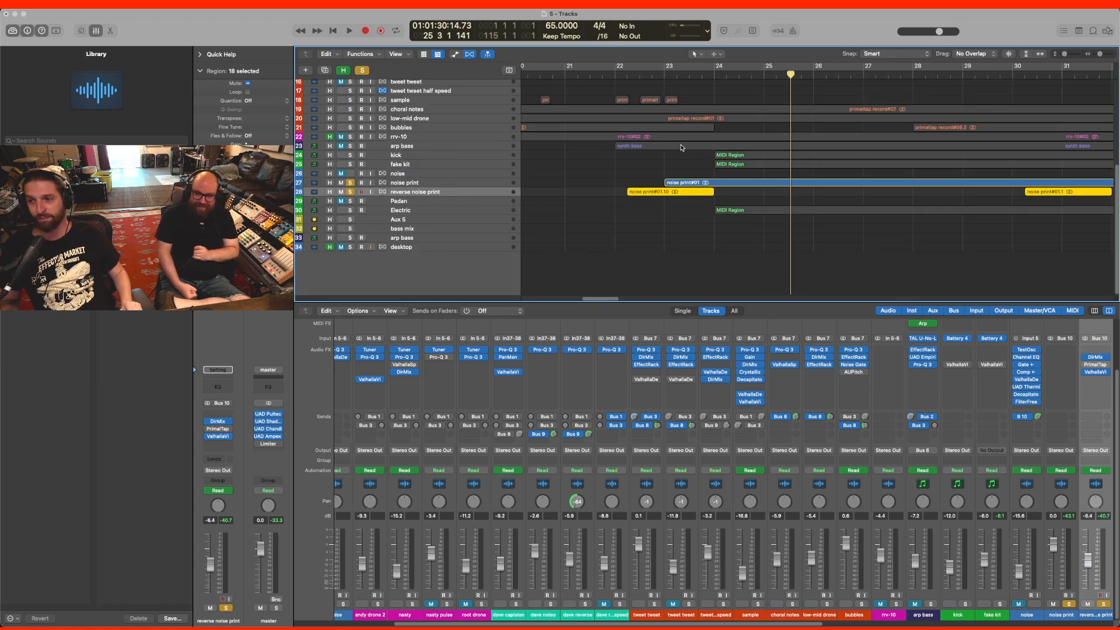
key("super+Right")
key("super+Right")
key("super+Right")
key("super+Left")
key("super+Left")
key("super+Left")
key("super+Left")
key("super+Left")
key("super+Left")
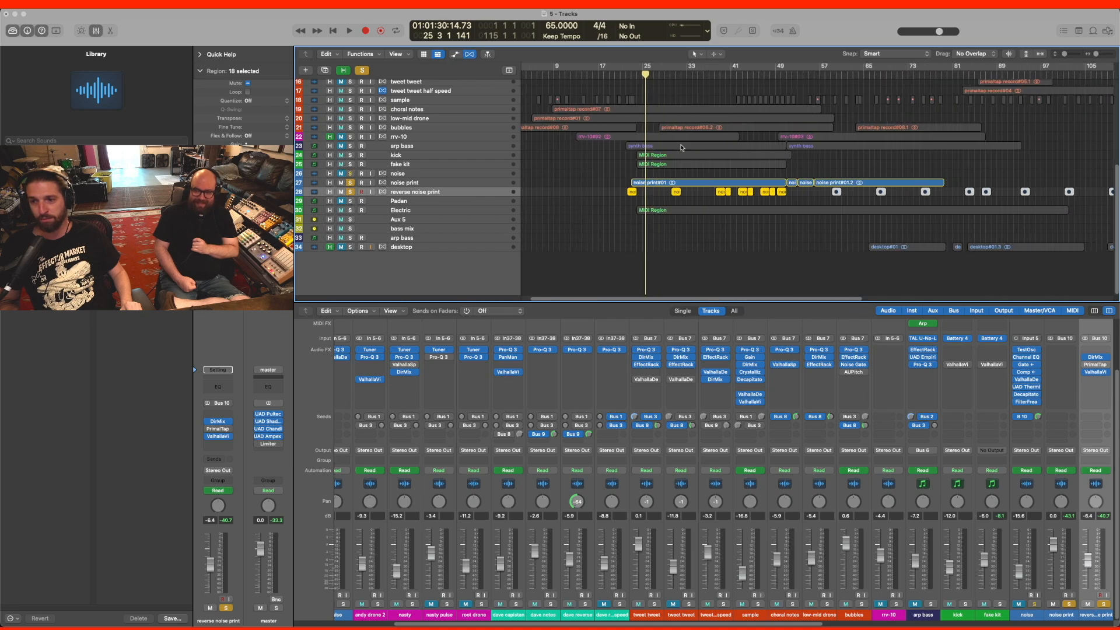
key("super+Down")
key("super+Down")
key("super+Down")
key("super+Down")
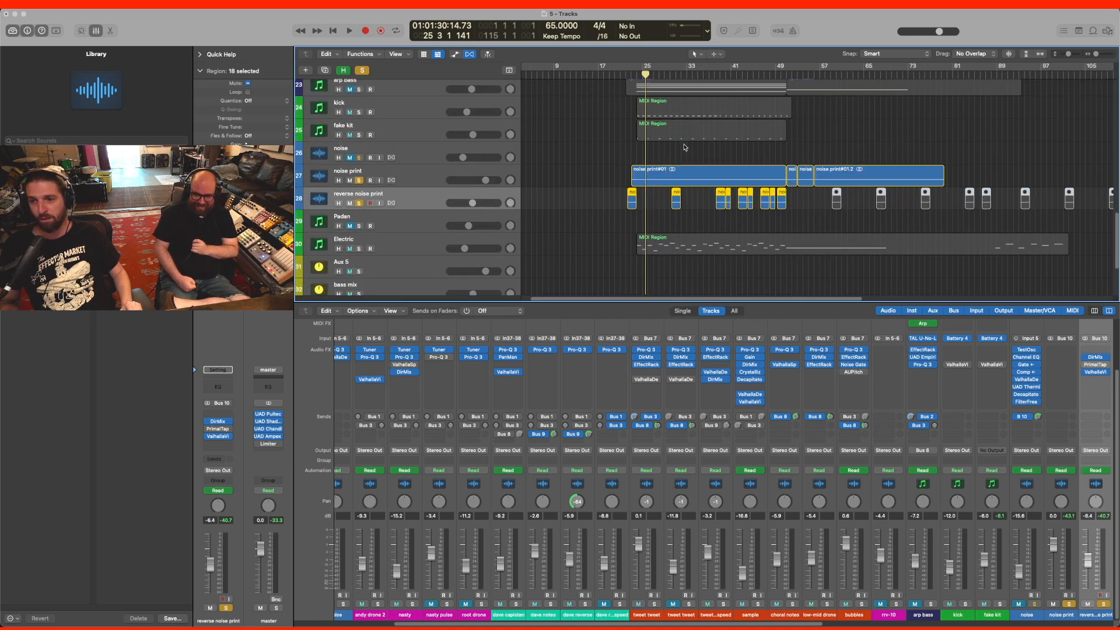
- Unsolo the reverse noise print and noise print tracks and open the Electric track's Reaktor 6 instrument below the arrangement
left_click(359, 203)
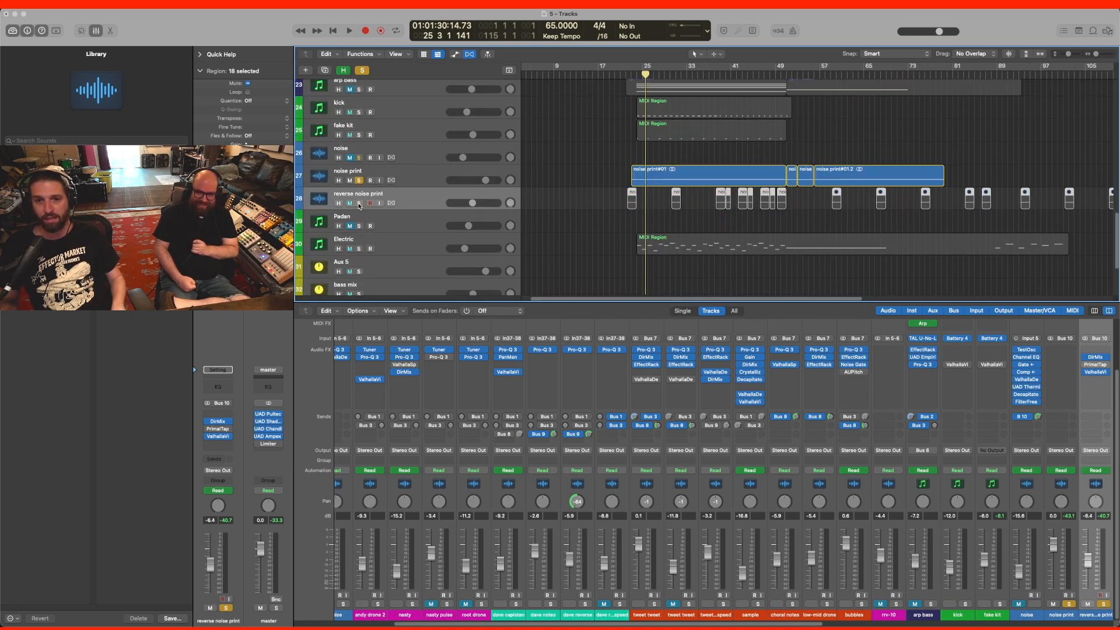
left_click(359, 180)
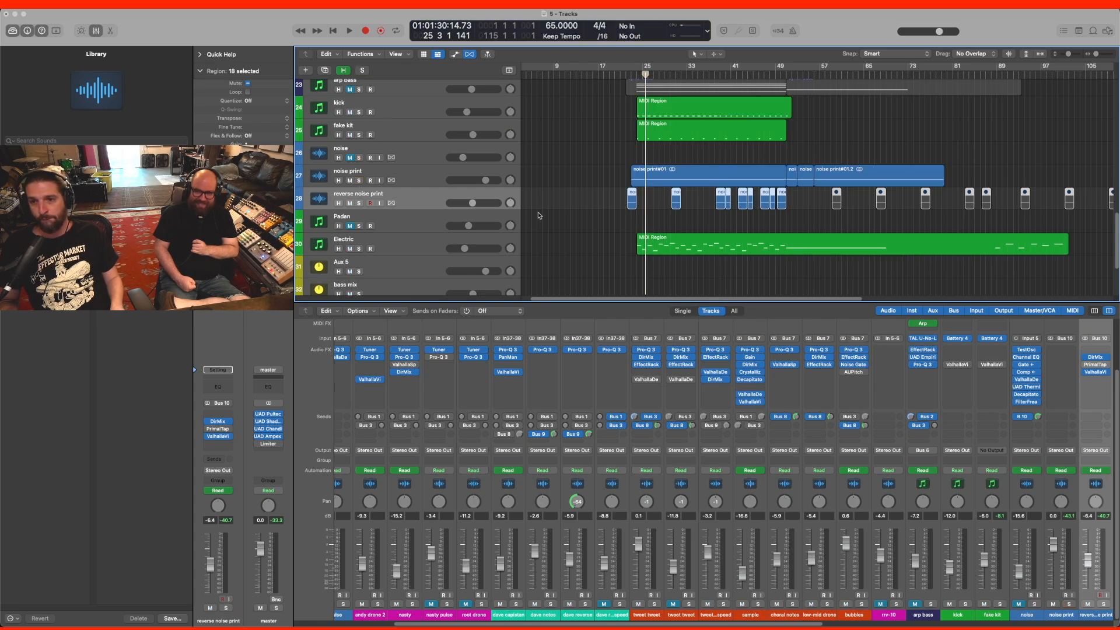
scroll(534, 215, "down", 1)
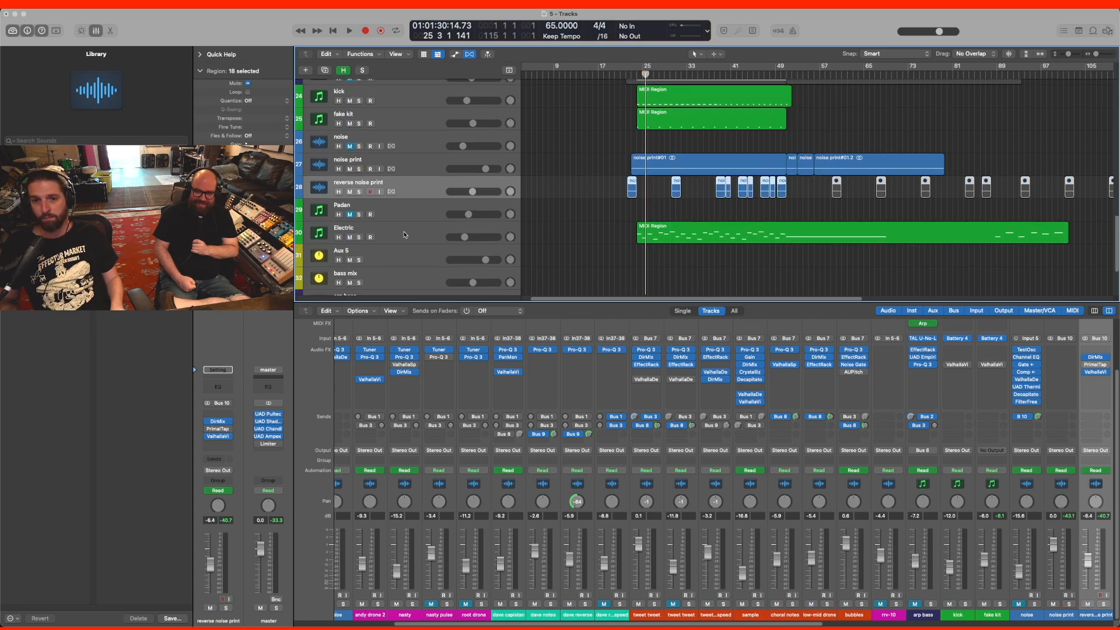
left_click(413, 231)
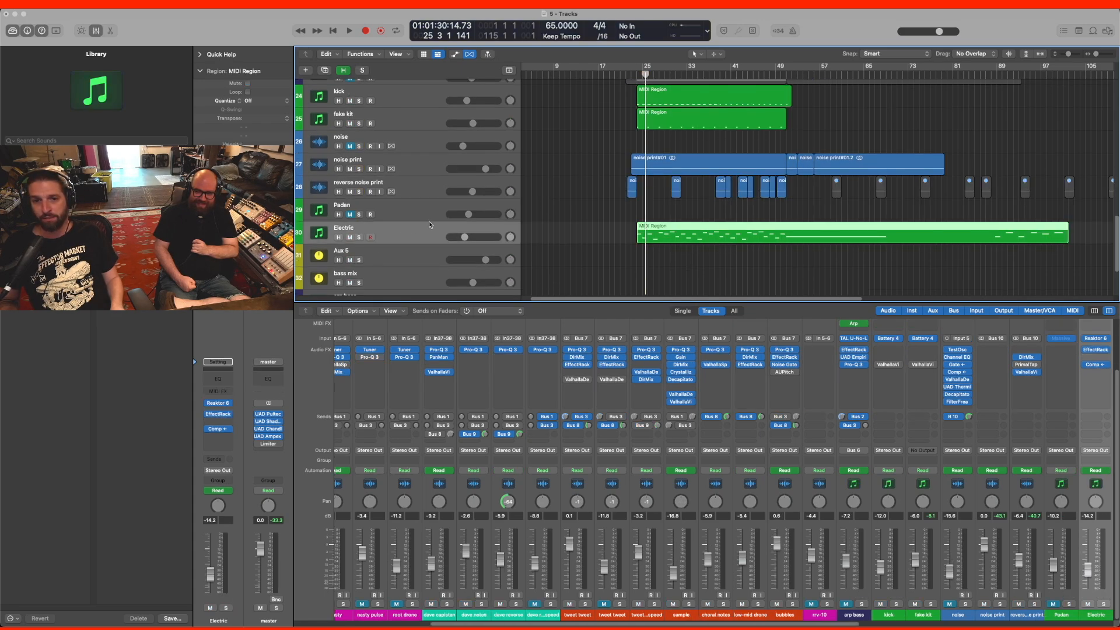
left_click(220, 404)
left_click_drag(656, 124, 587, 333)
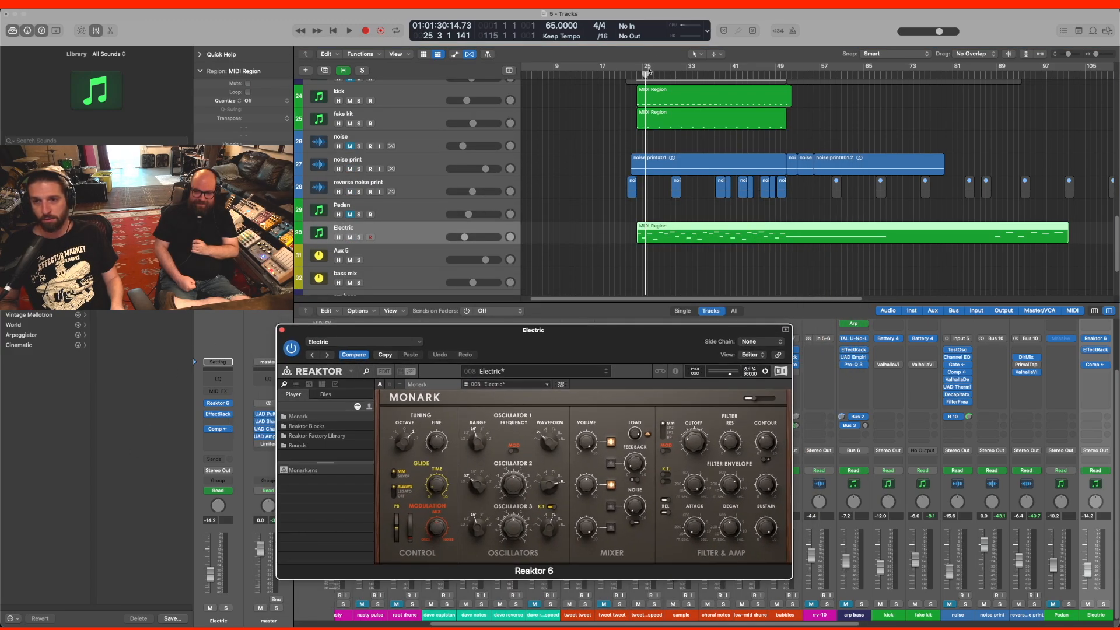
- Solo the Electric track and play it from bar 24
left_click_drag(648, 72, 638, 73)
left_click(358, 238)
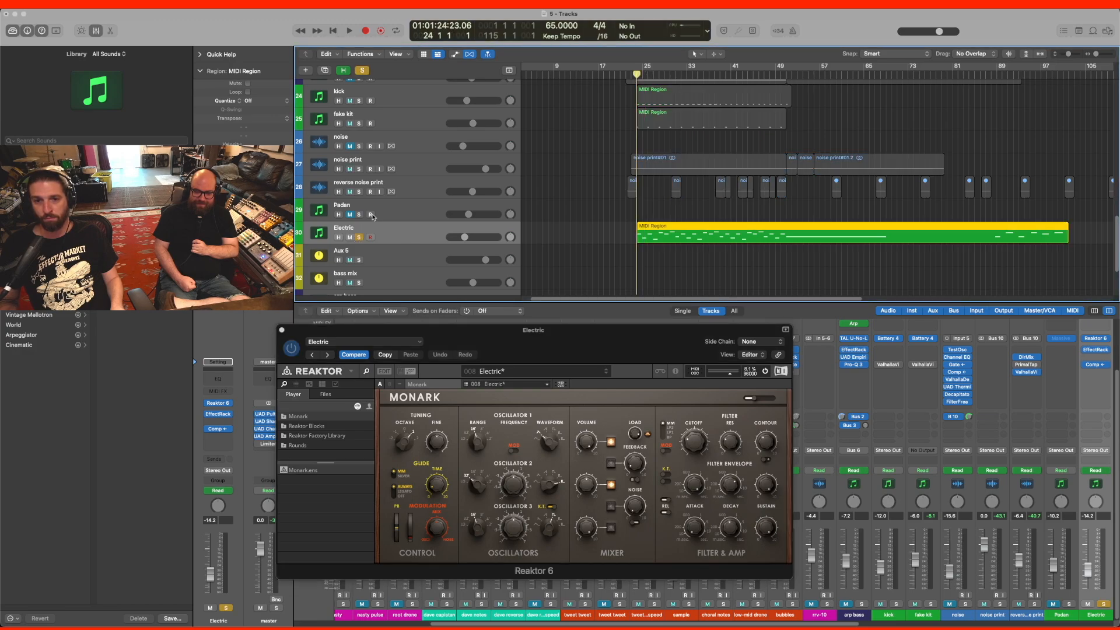
key("space")
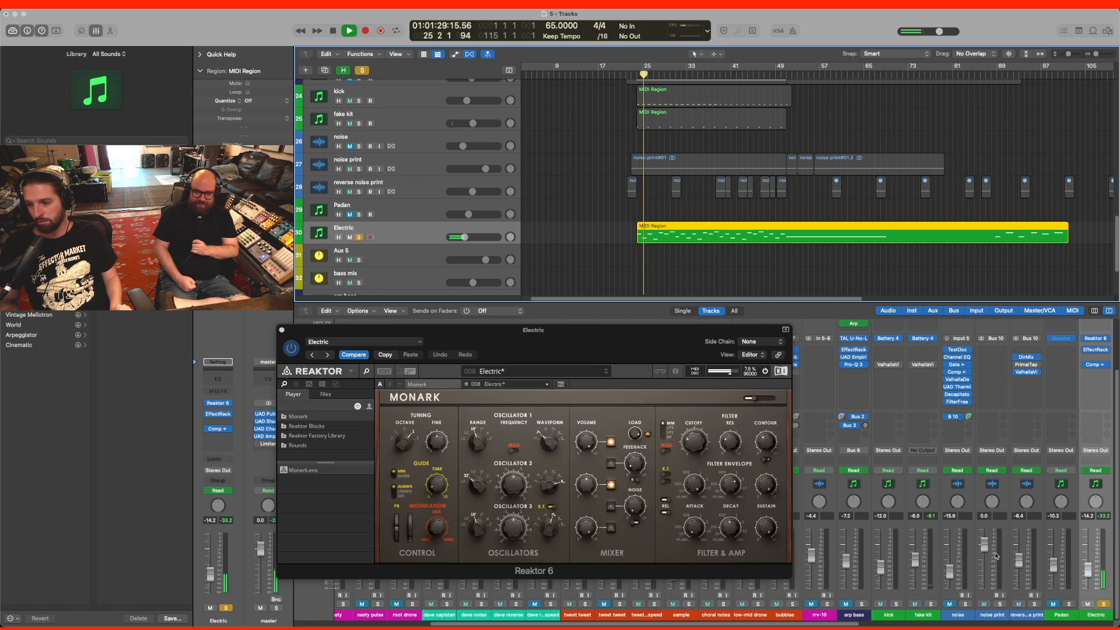
- Set the Electric track's volume to -10.0 dB during playback and unsolo it to hear the full mix
left_click_drag(1089, 573, 1091, 548)
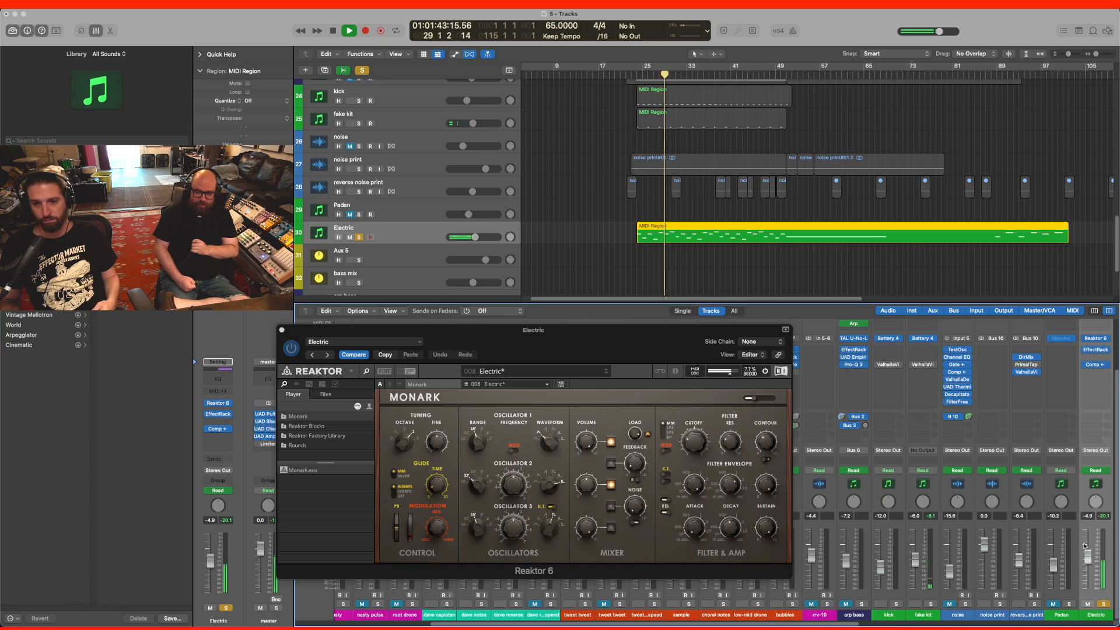
left_click_drag(1087, 554, 1092, 570)
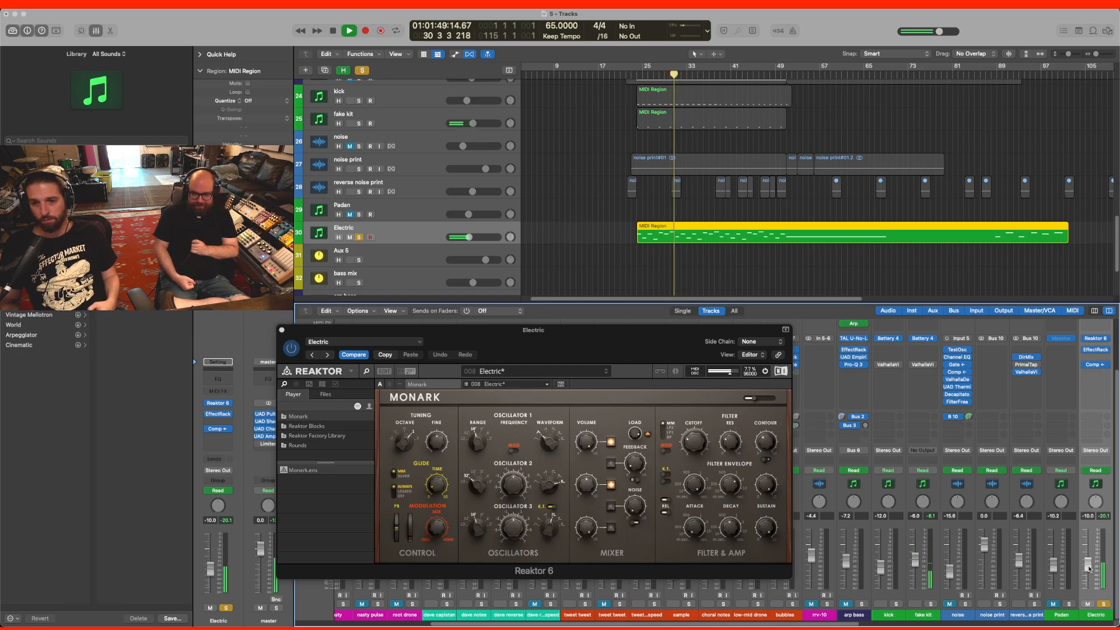
left_click(358, 237)
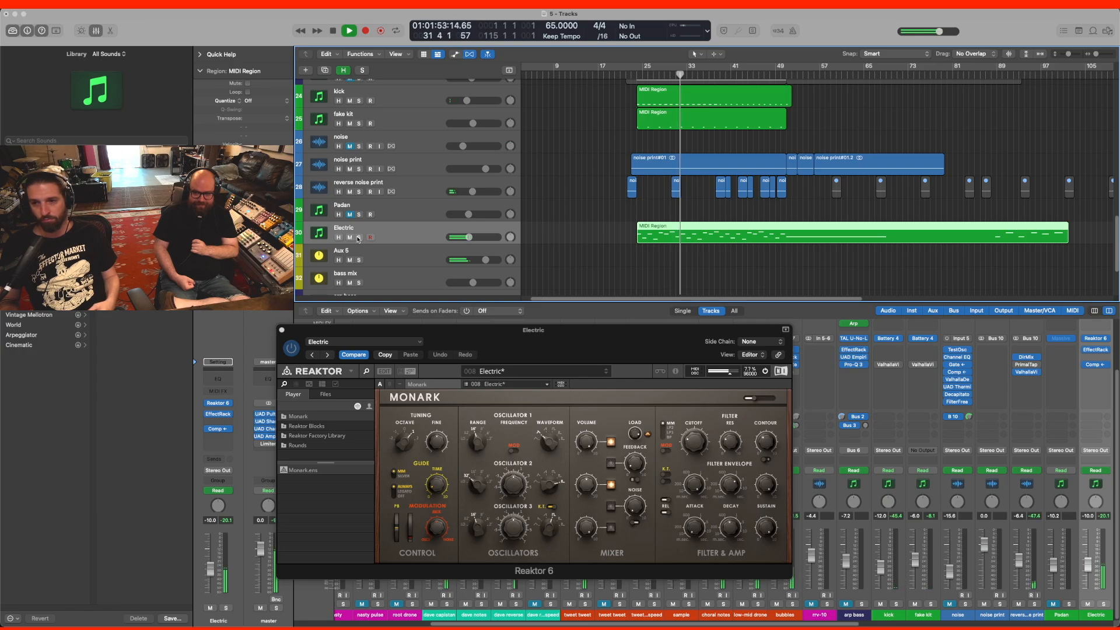
- Stop playback, inspect the Electric track's EffectRack settings, and close its EffectRack and Reaktor 6 windows
key("space")
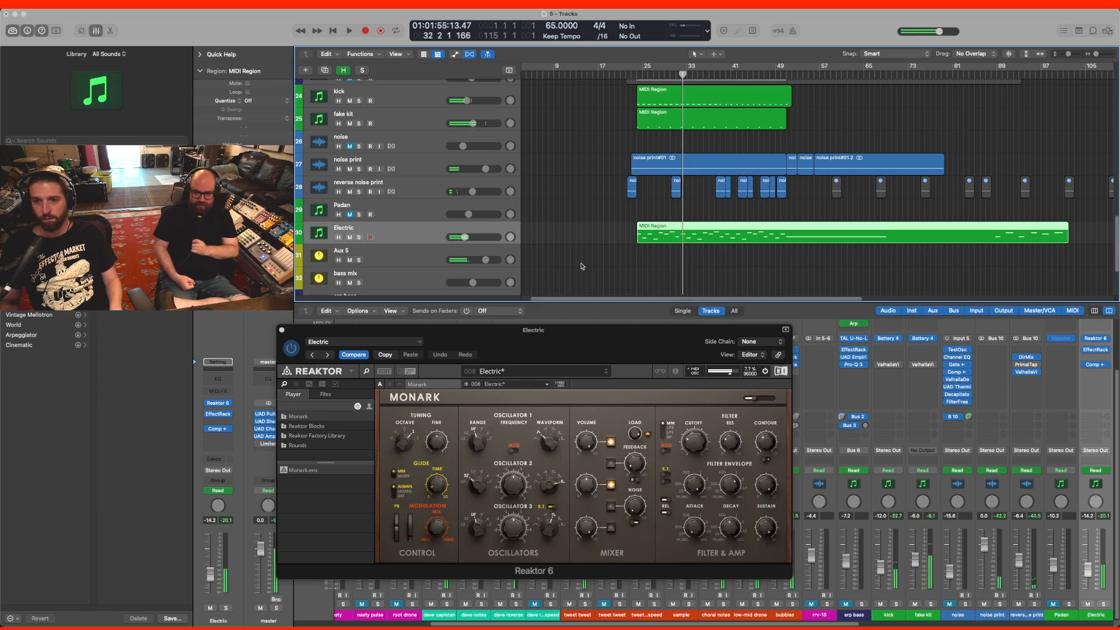
left_click_drag(683, 75, 680, 75)
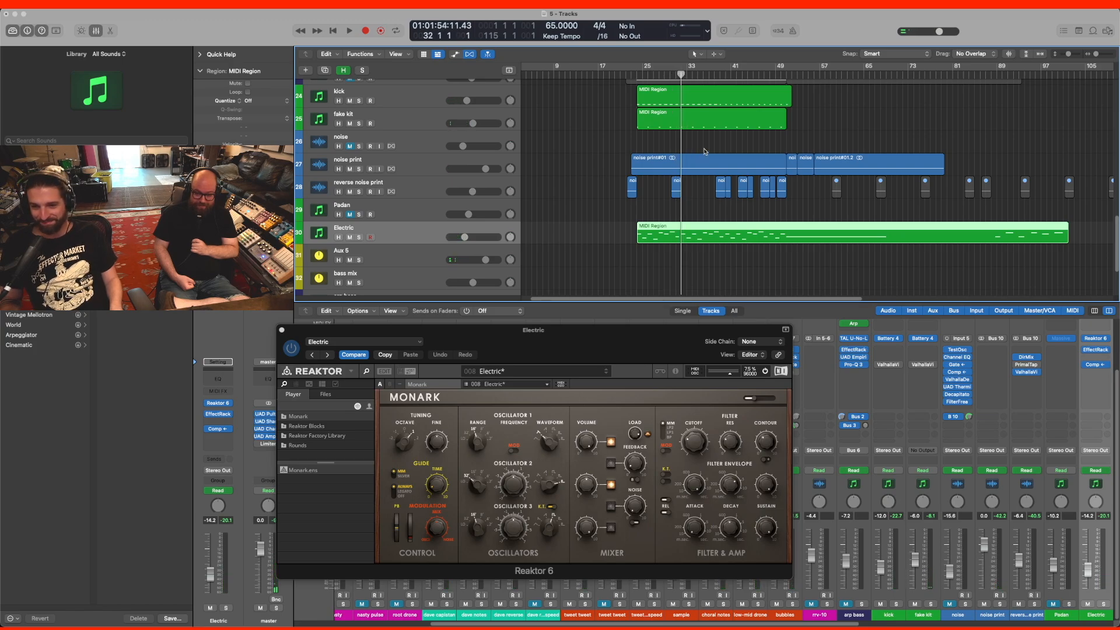
scroll(738, 154, "down", 2)
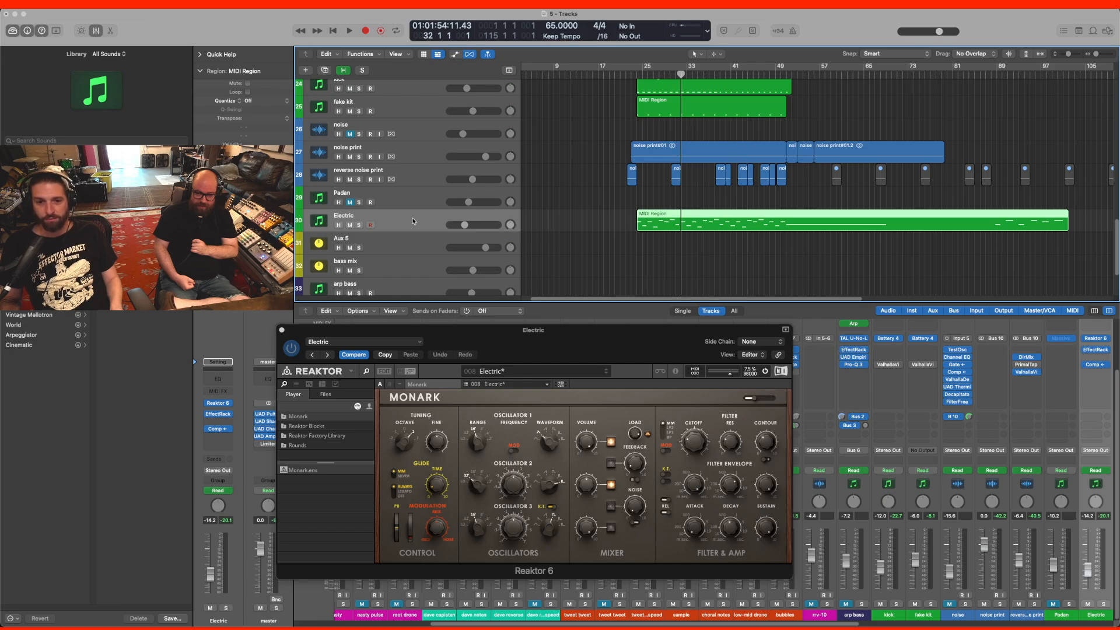
left_click(220, 414)
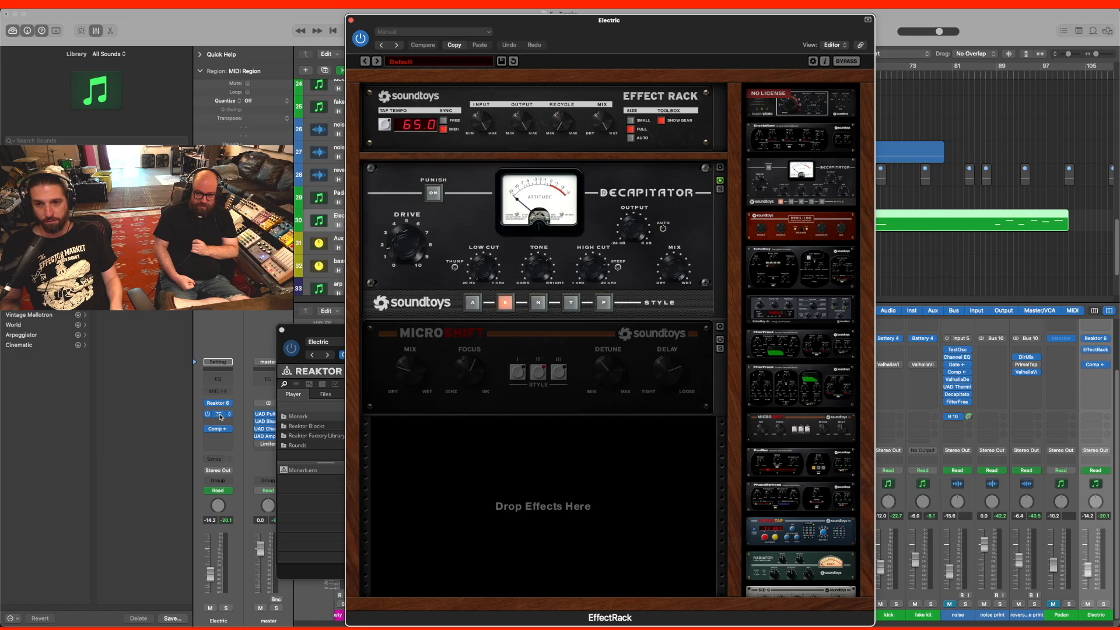
left_click(352, 21)
left_click(282, 330)
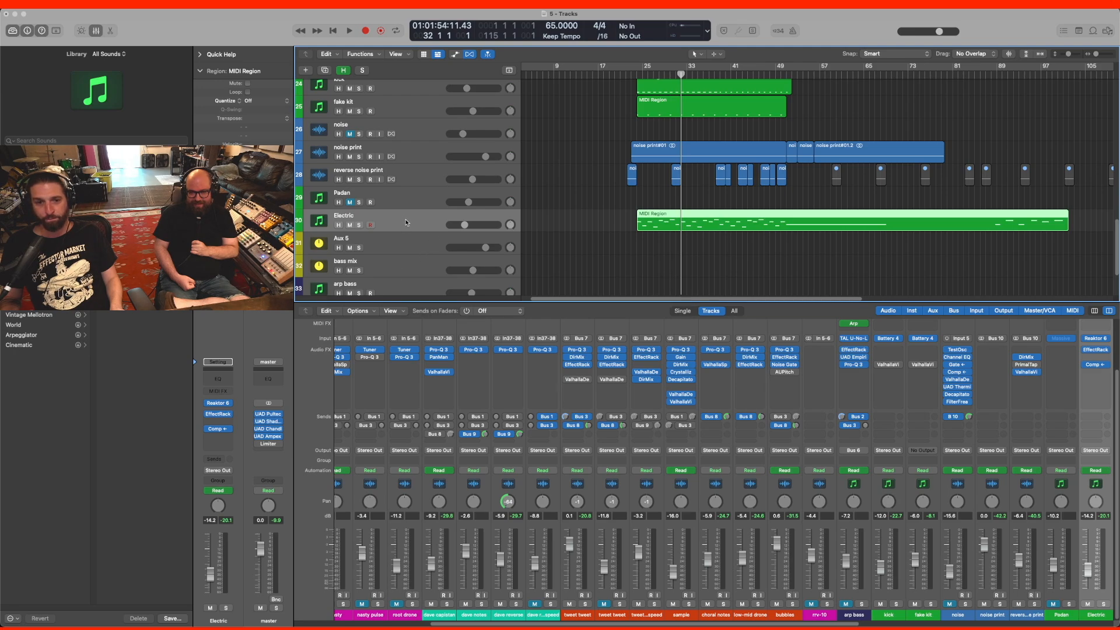
- Open the Electric track's Compressor and choose the kick track as its side-chain source, with the playhead at bar 24
left_click(637, 75)
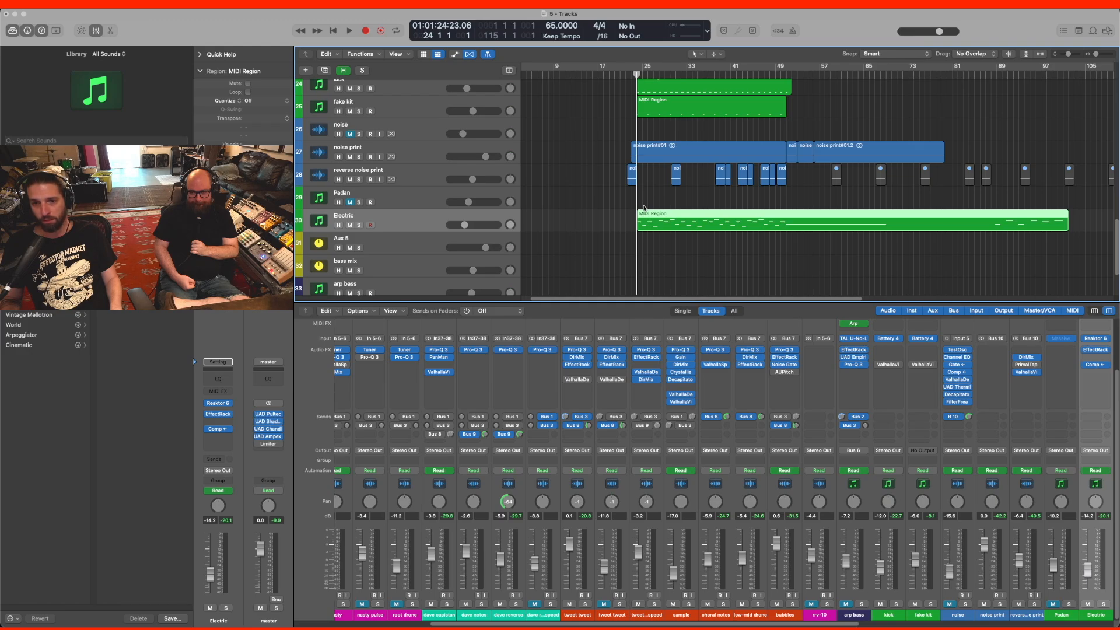
left_click(217, 429)
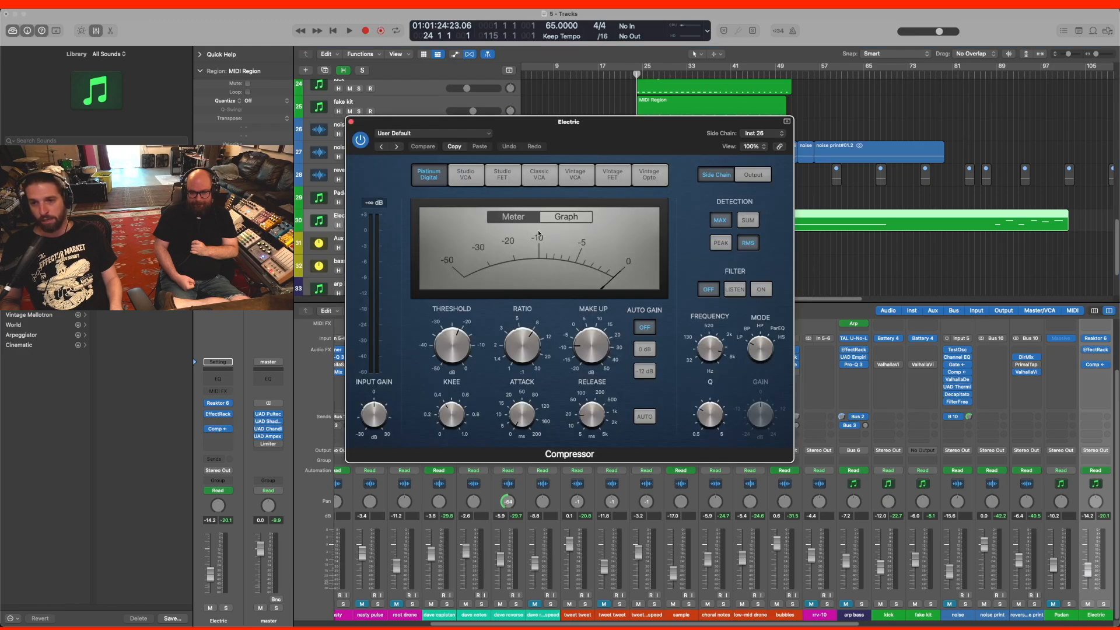
left_click_drag(591, 139, 823, 277)
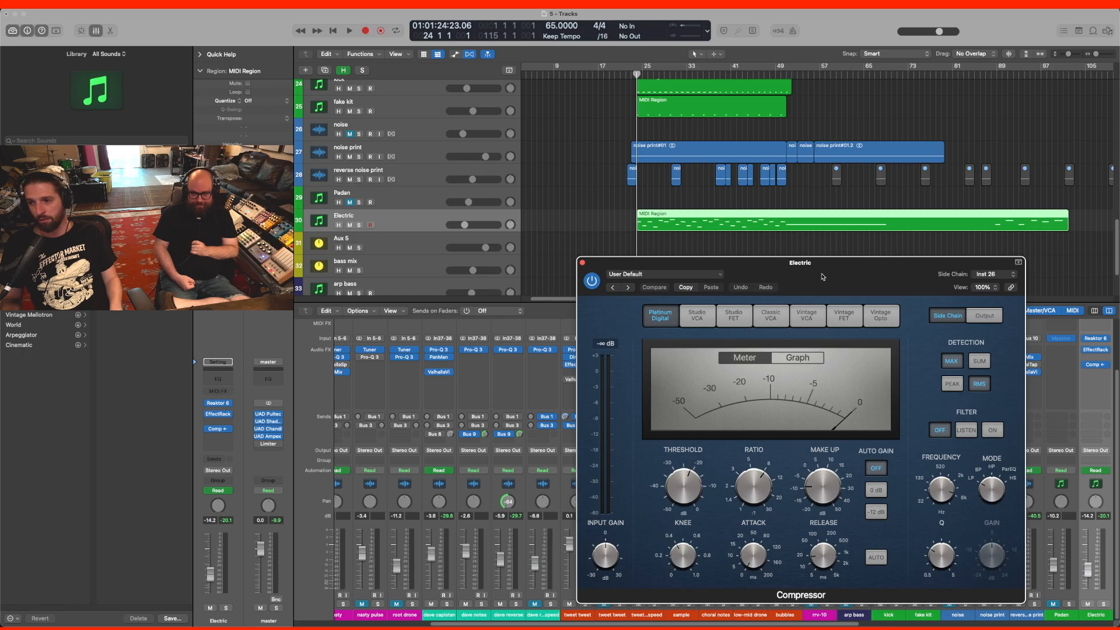
left_click(995, 274)
left_click(990, 278)
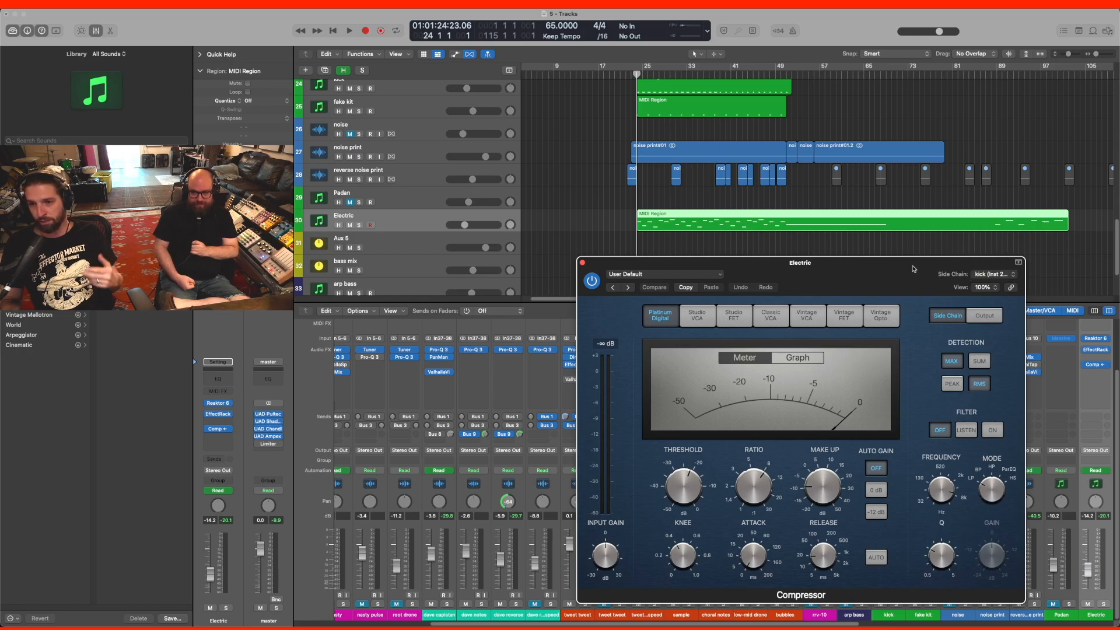
- Play the Electric track soloed from bar 24, bring in the soloed kick to hear the side-chain compression, and unsolo both
left_click(652, 90)
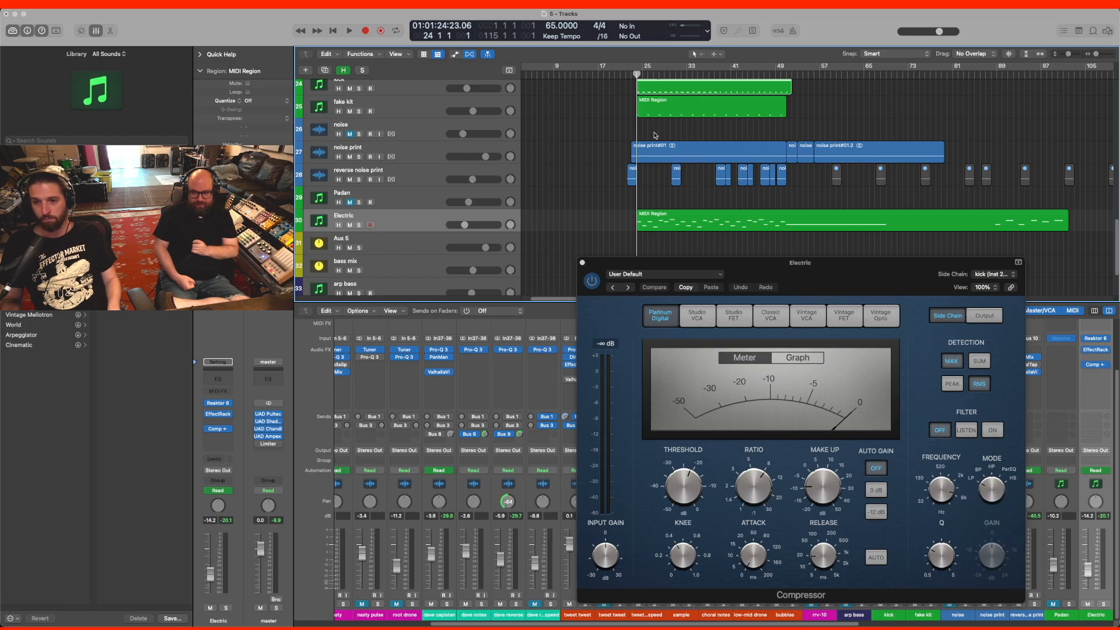
left_click(359, 225)
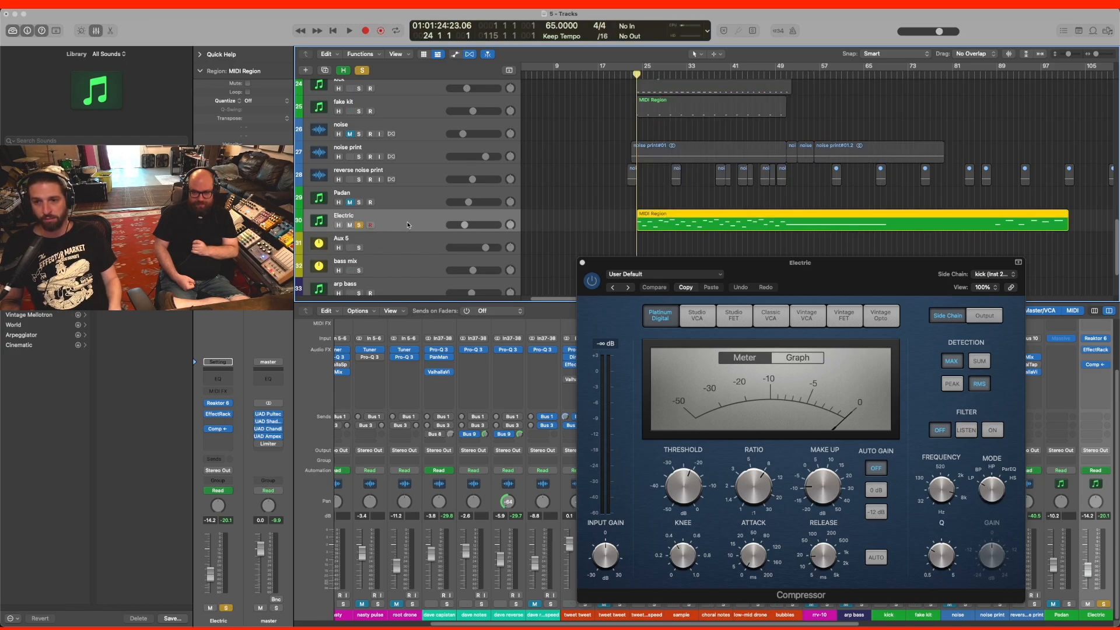
key("space")
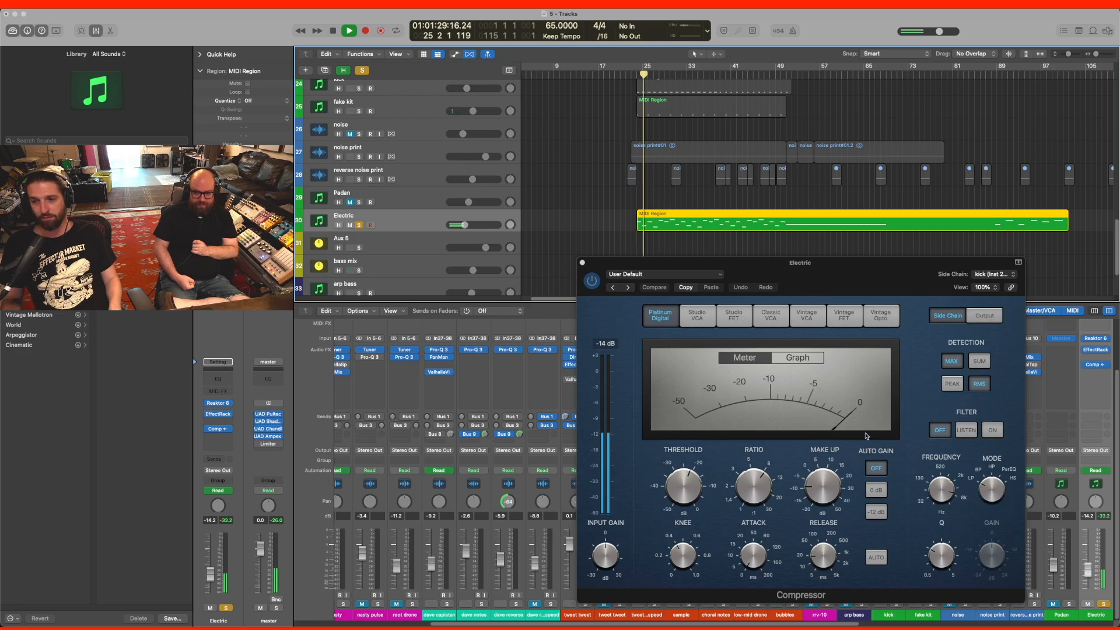
left_click(359, 88)
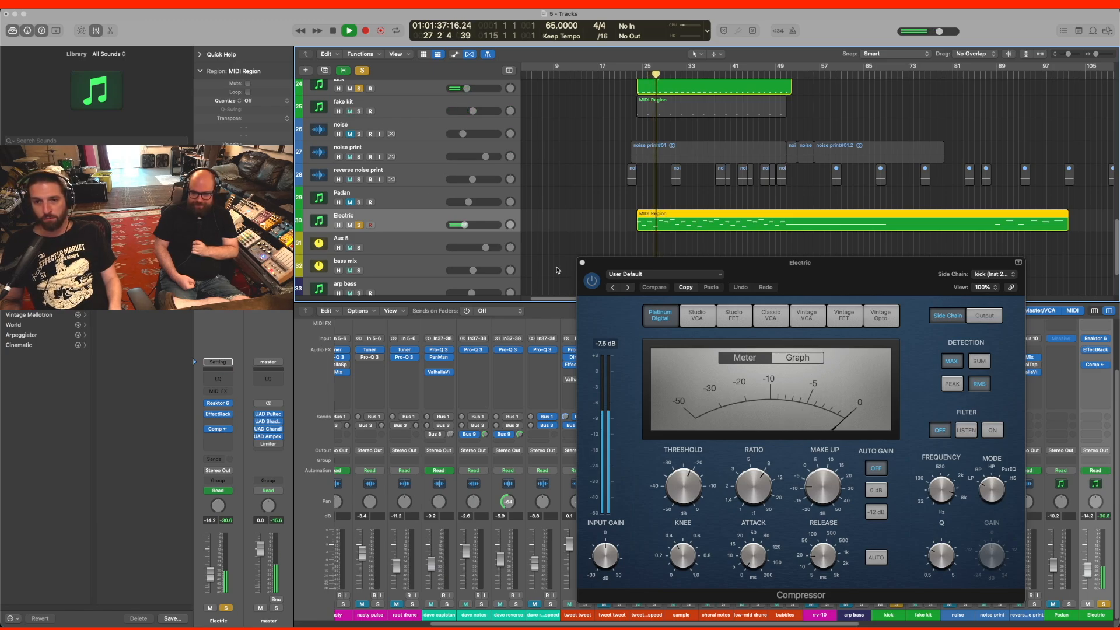
left_click(583, 263)
key("space")
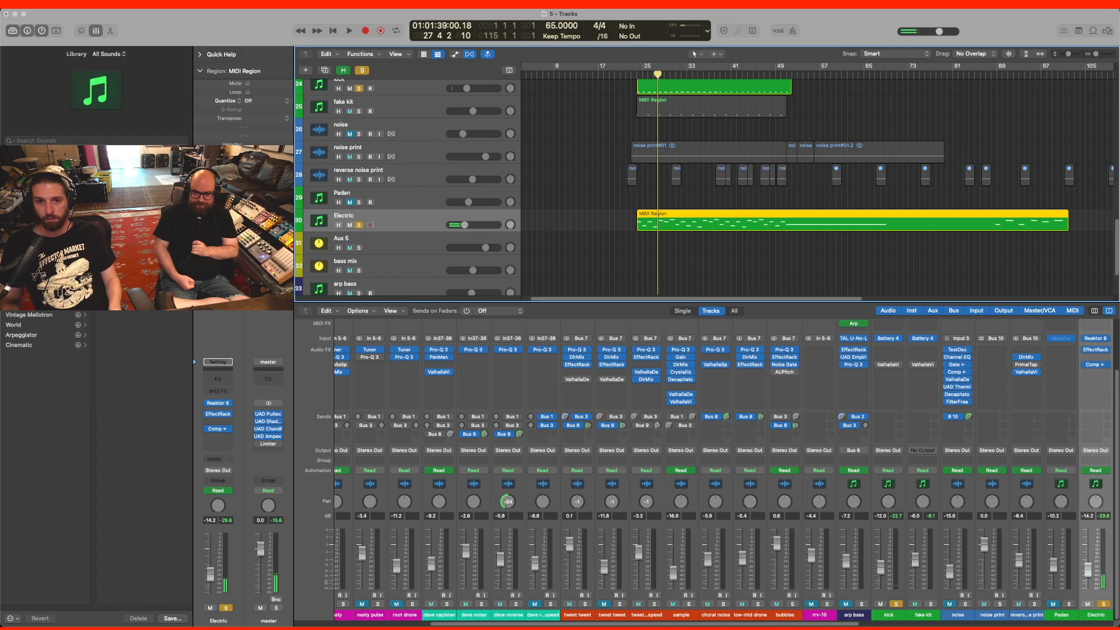
left_click(360, 225)
left_click(359, 89)
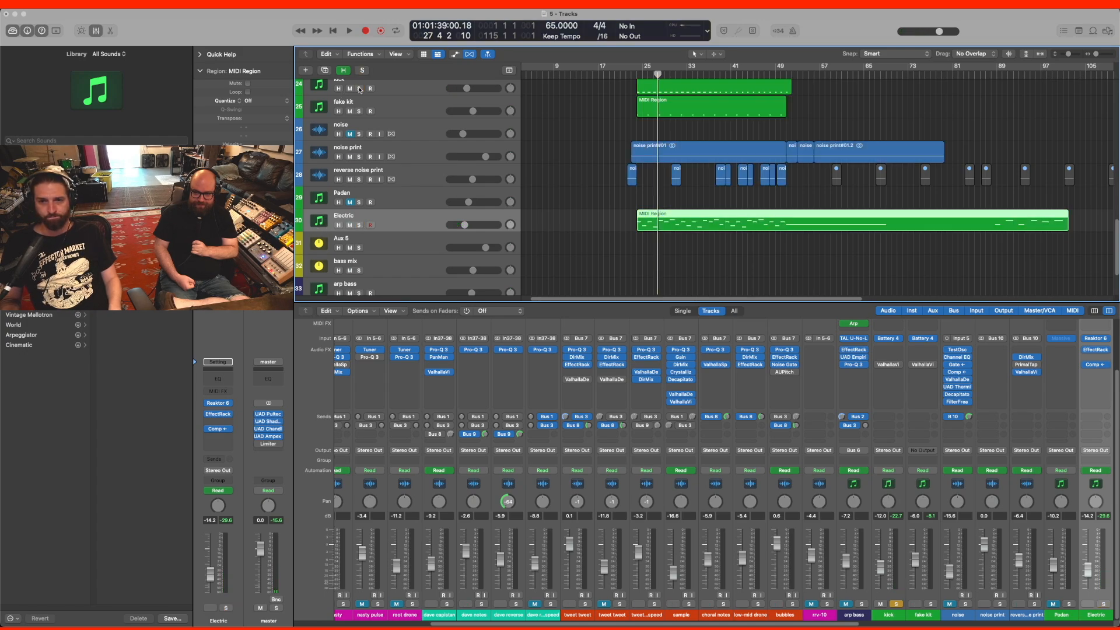
- Solo the tweet tweet half speed track and play it from about bar 88
key("super+Up")
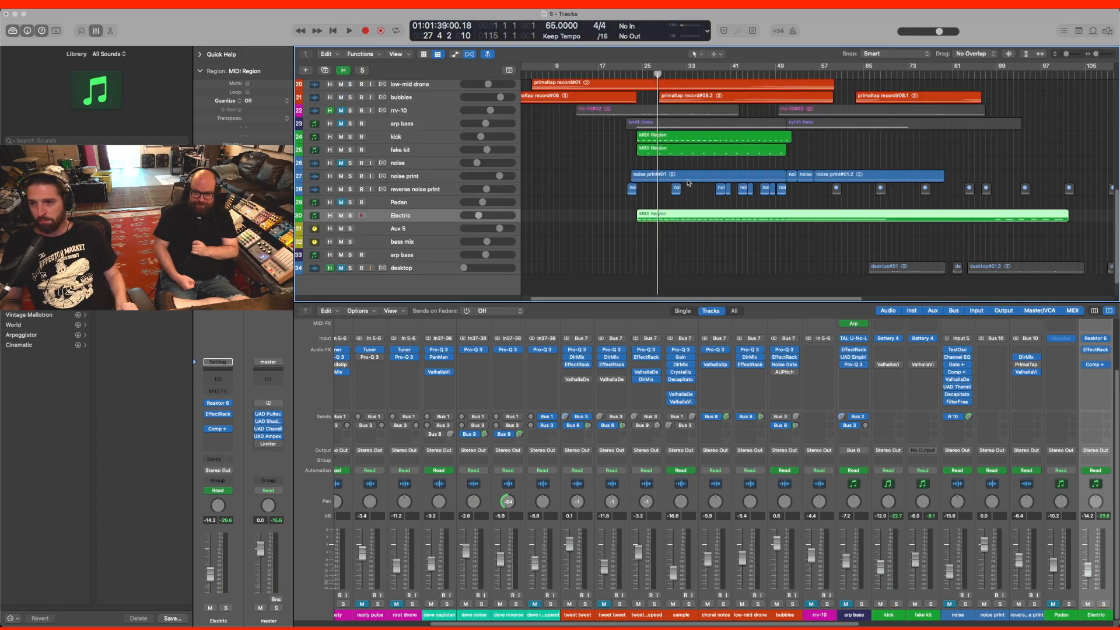
key("super+Up")
scroll(845, 193, "up", 5)
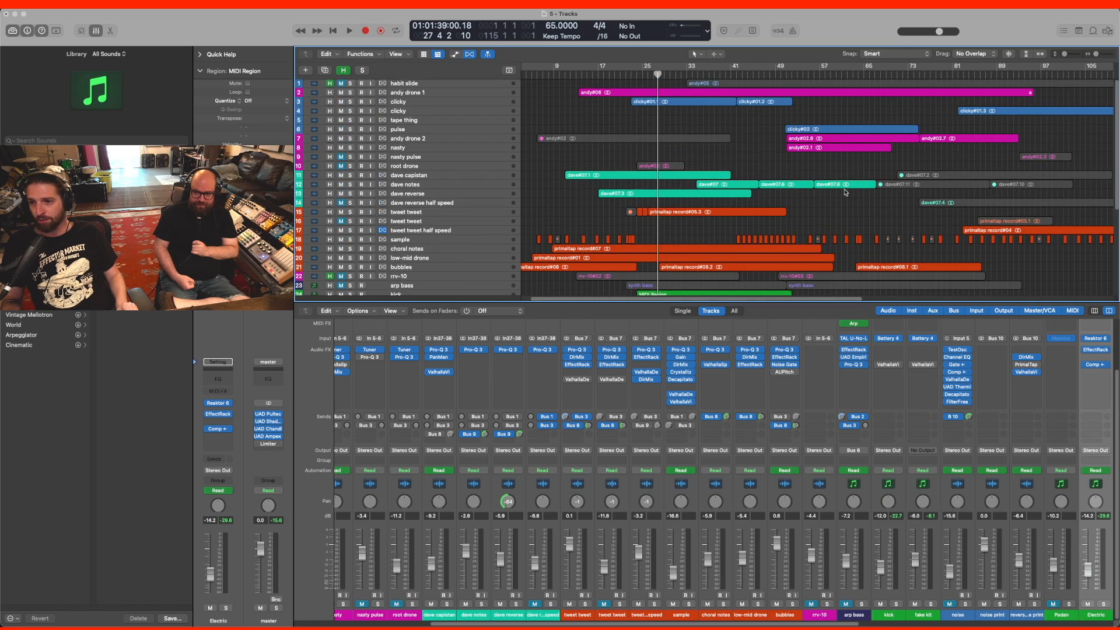
scroll(845, 193, "right", 10)
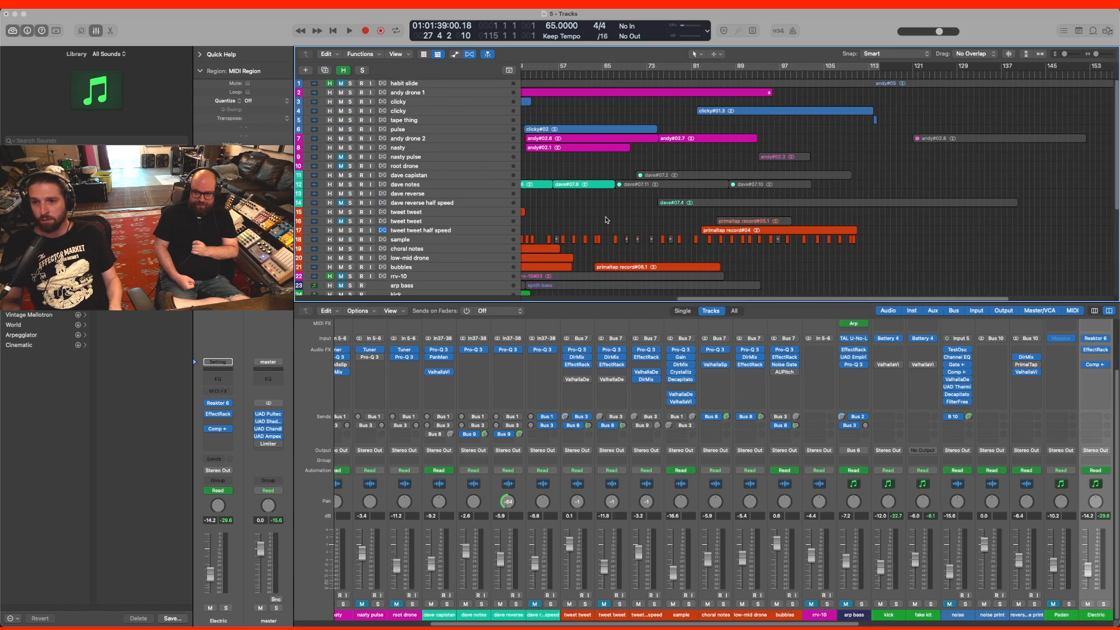
left_click(462, 230)
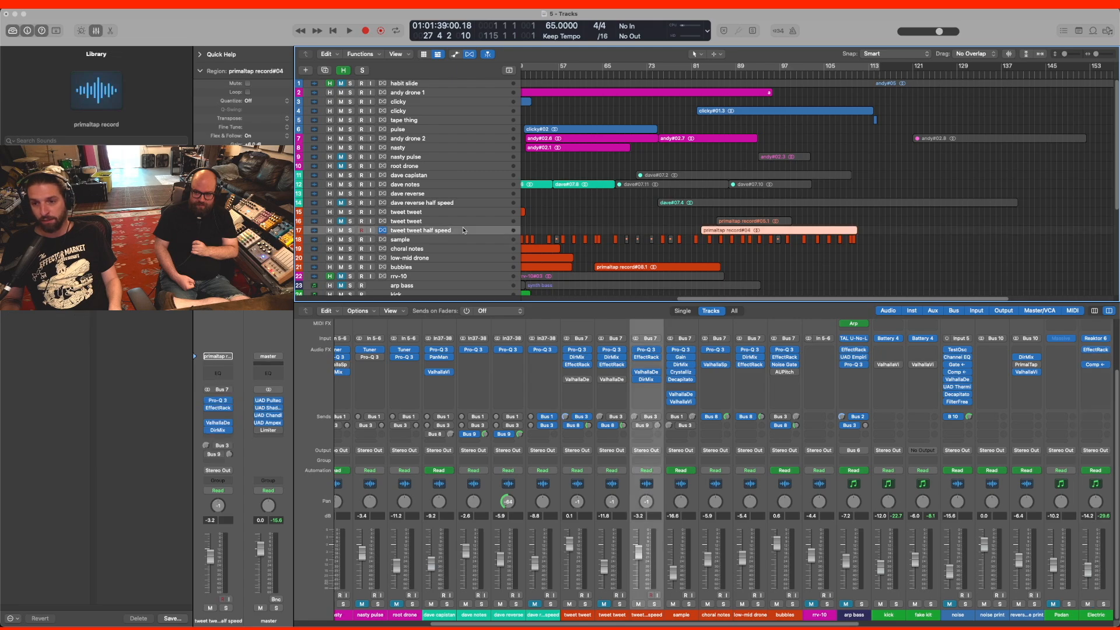
left_click(351, 231)
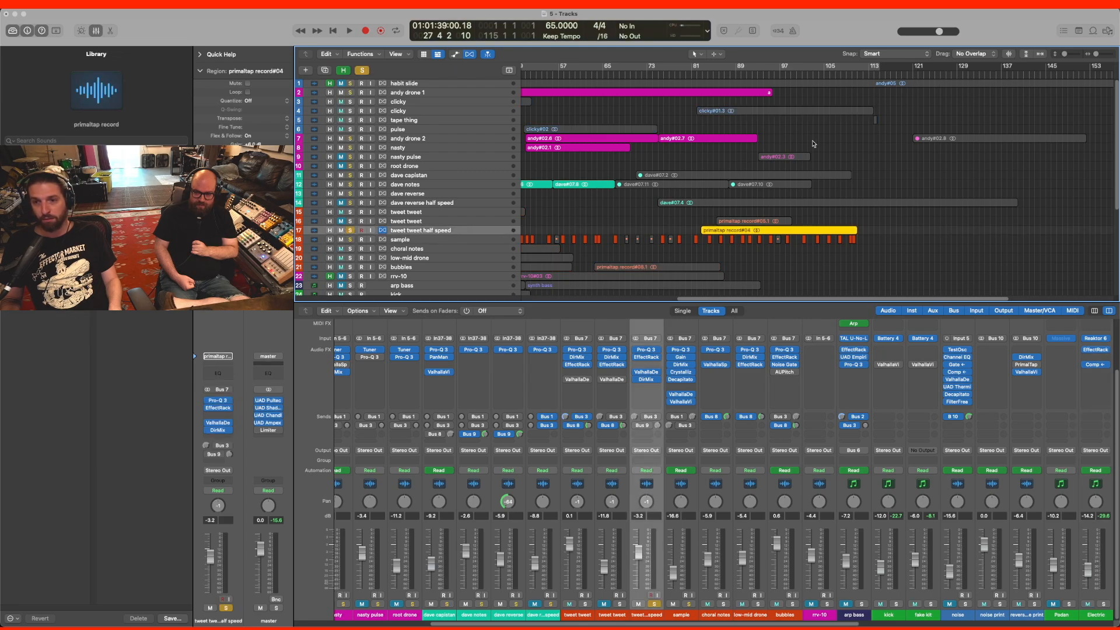
left_click(734, 76)
key("space")
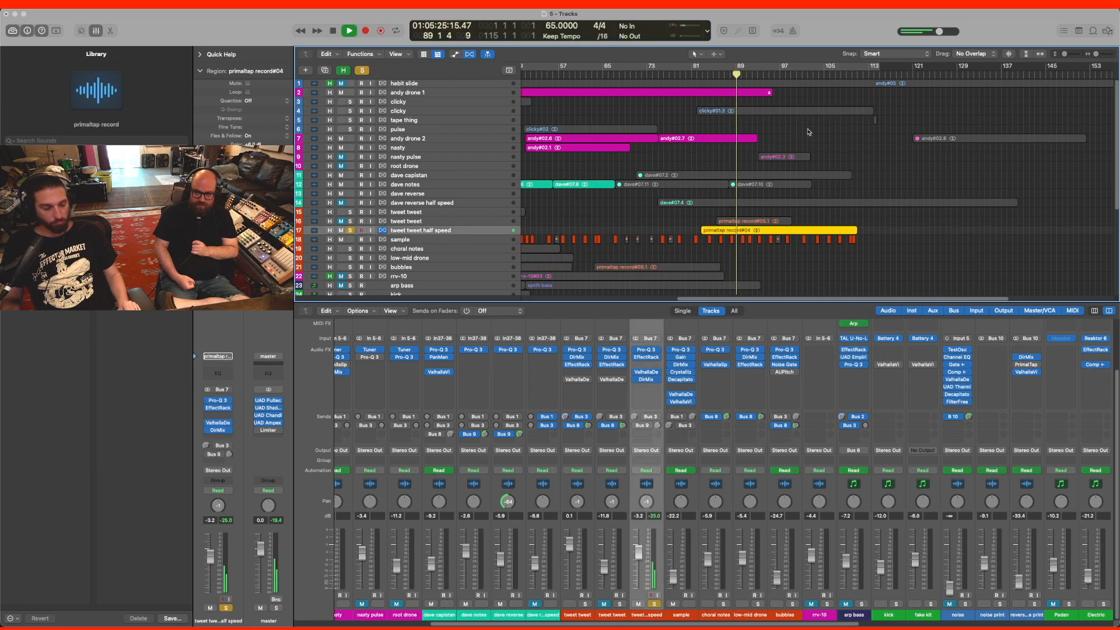
- Examine the tweet tweet half speed waveform and its mixer effects chain during playback, and stop playback
key("super+Down")
key("super+Down")
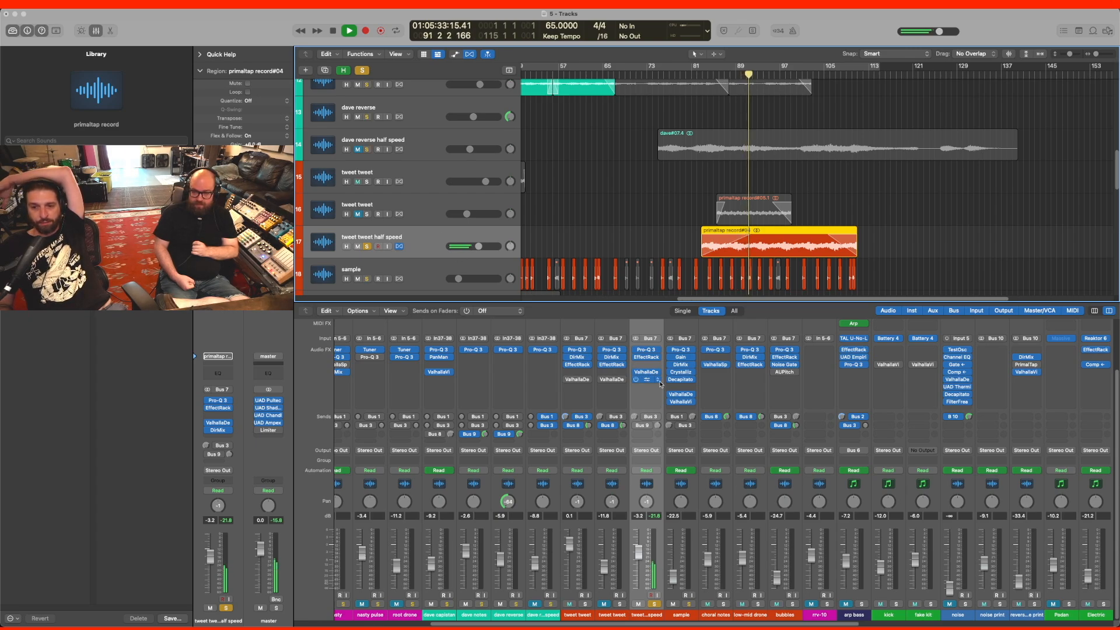
scroll(658, 385, "up", 1)
scroll(658, 385, "up", 4)
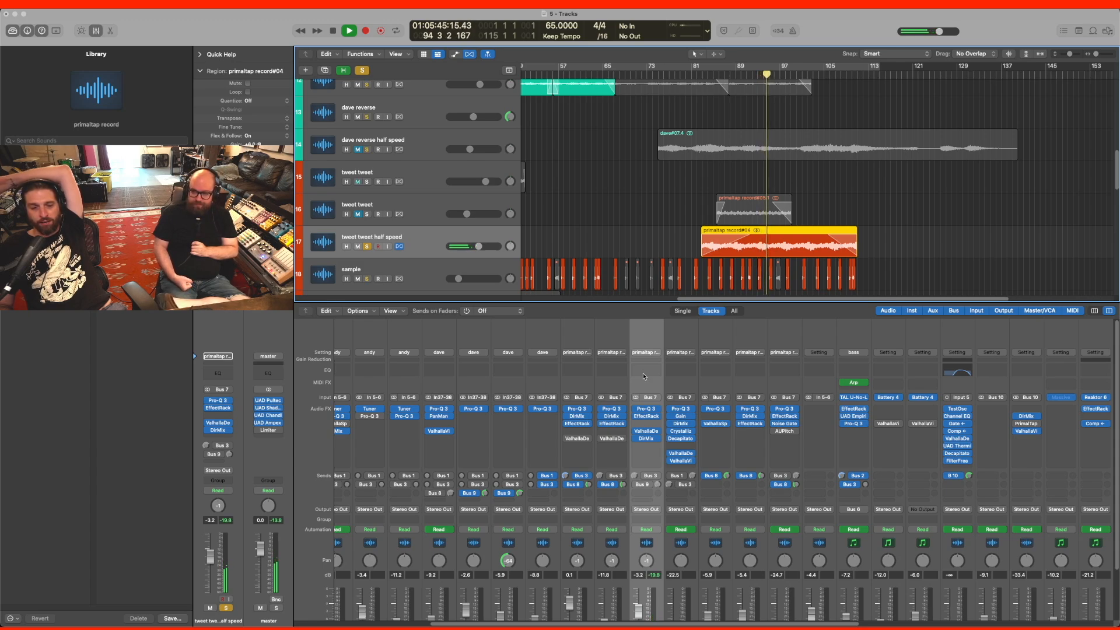
key("space")
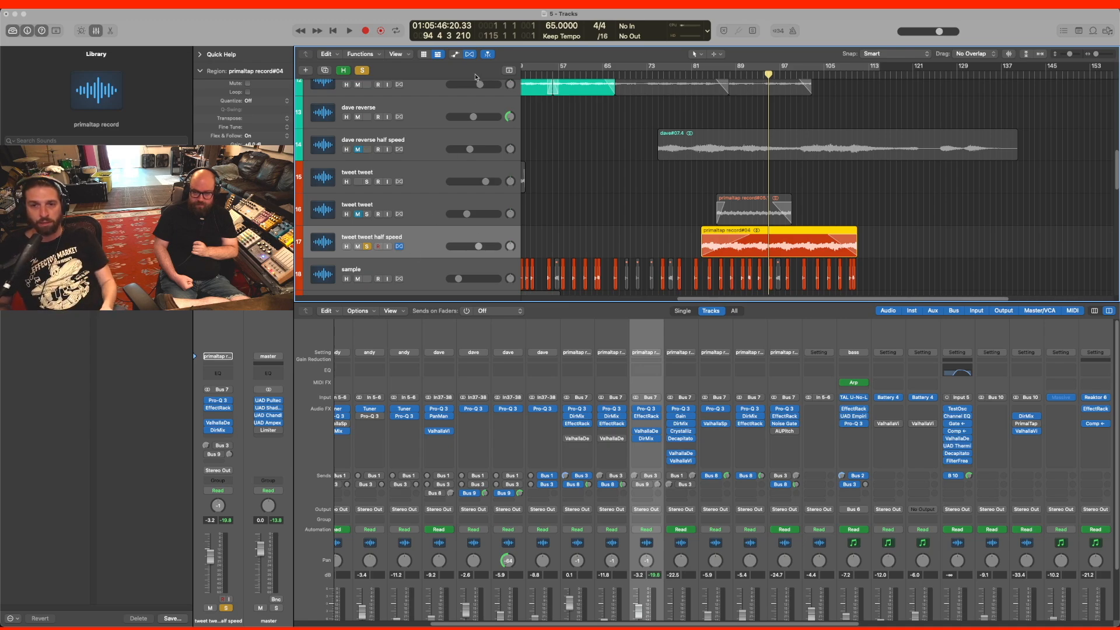
- Turn off Flex on the tweet tweet half speed track, play it from about bar 88, and re-enable Flex
left_click(400, 247)
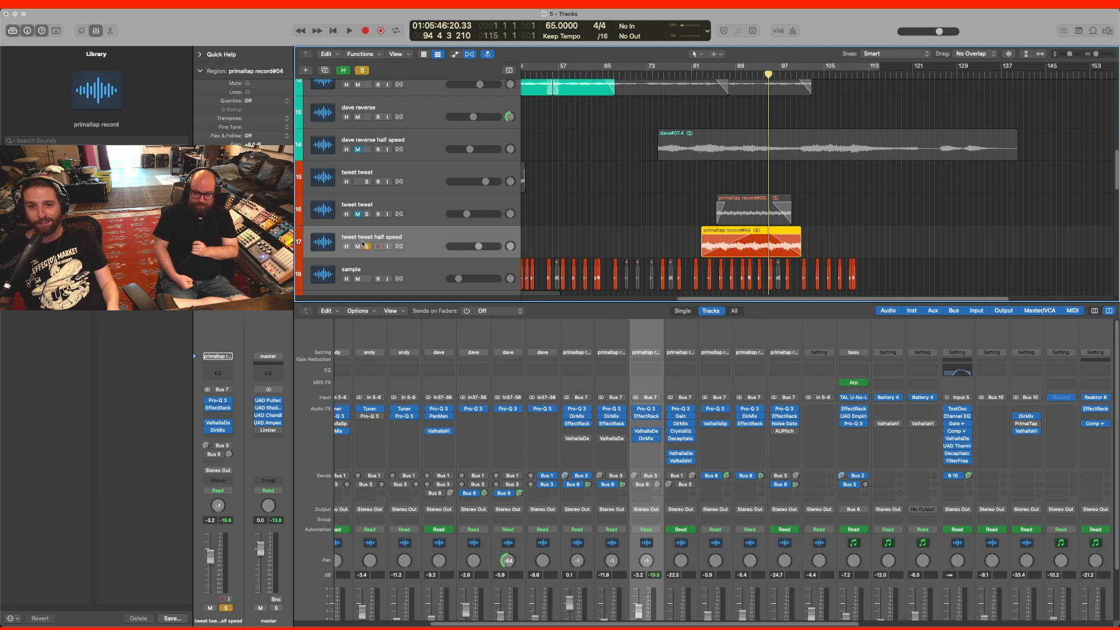
left_click_drag(770, 75, 735, 75)
key("space")
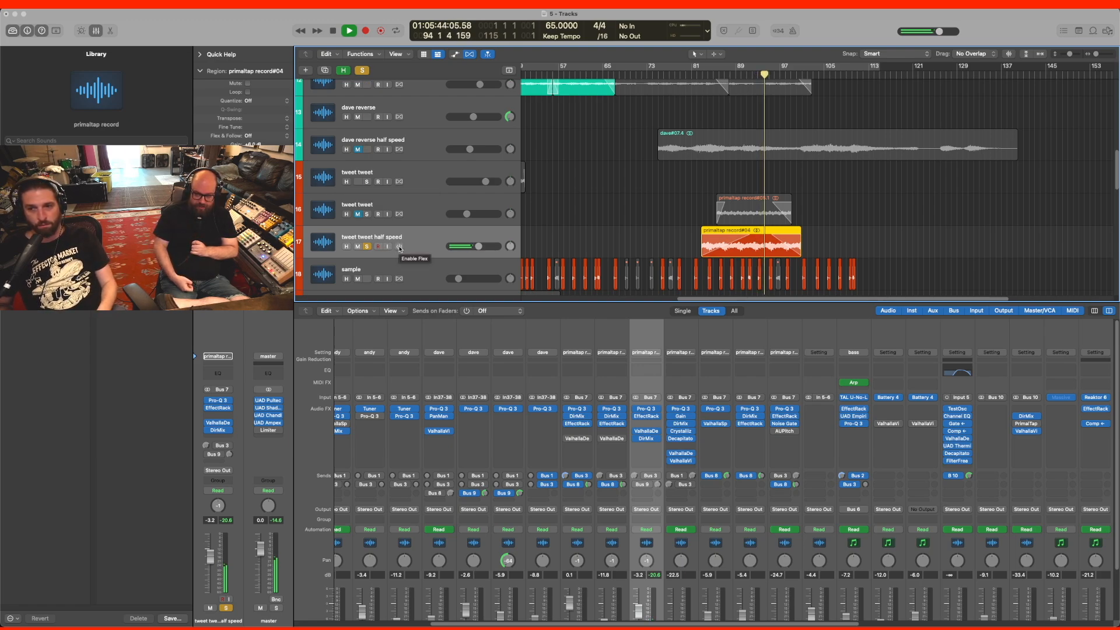
key("space")
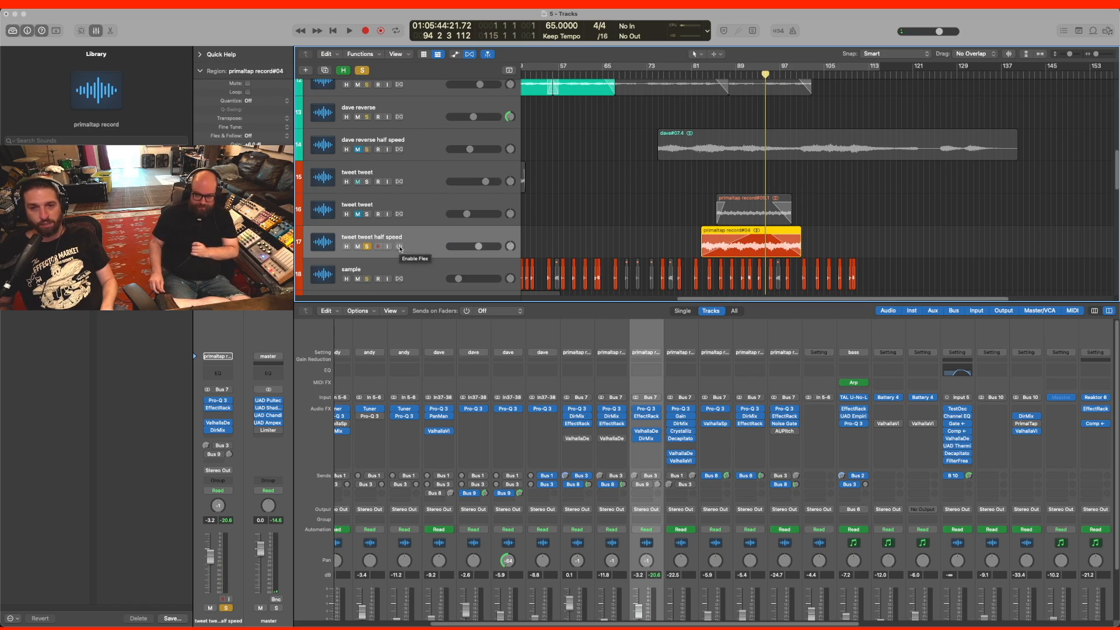
left_click(400, 247)
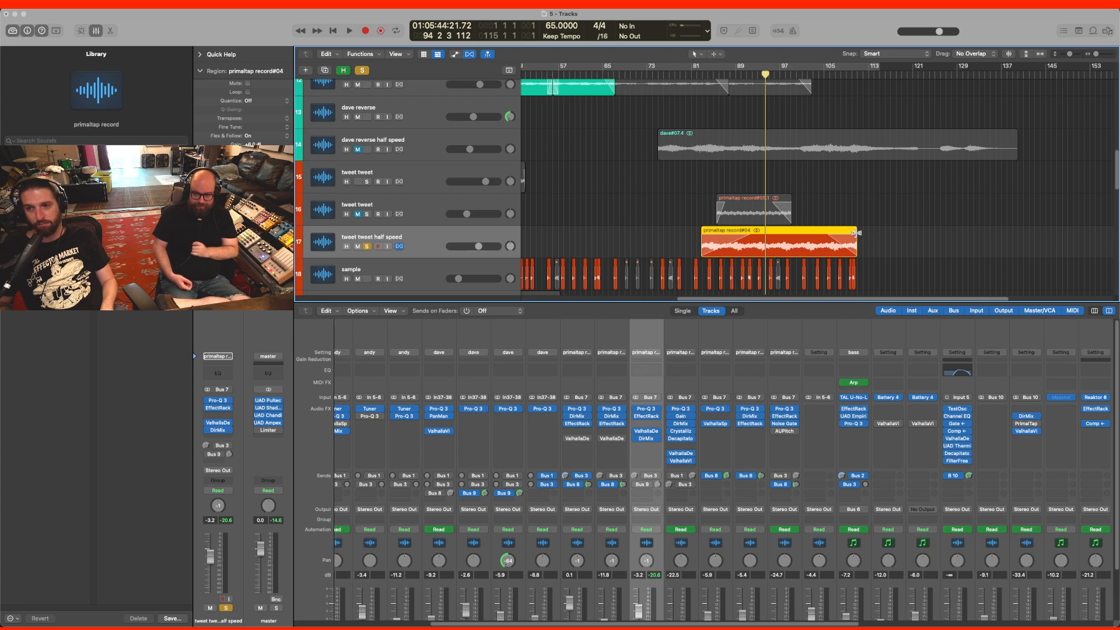
- Extend the primaltap record#04 region's end to about bar 137, play from about bar 102, and restore the region's length
left_click_drag(856, 233, 1007, 233)
left_click(813, 74)
key("space")
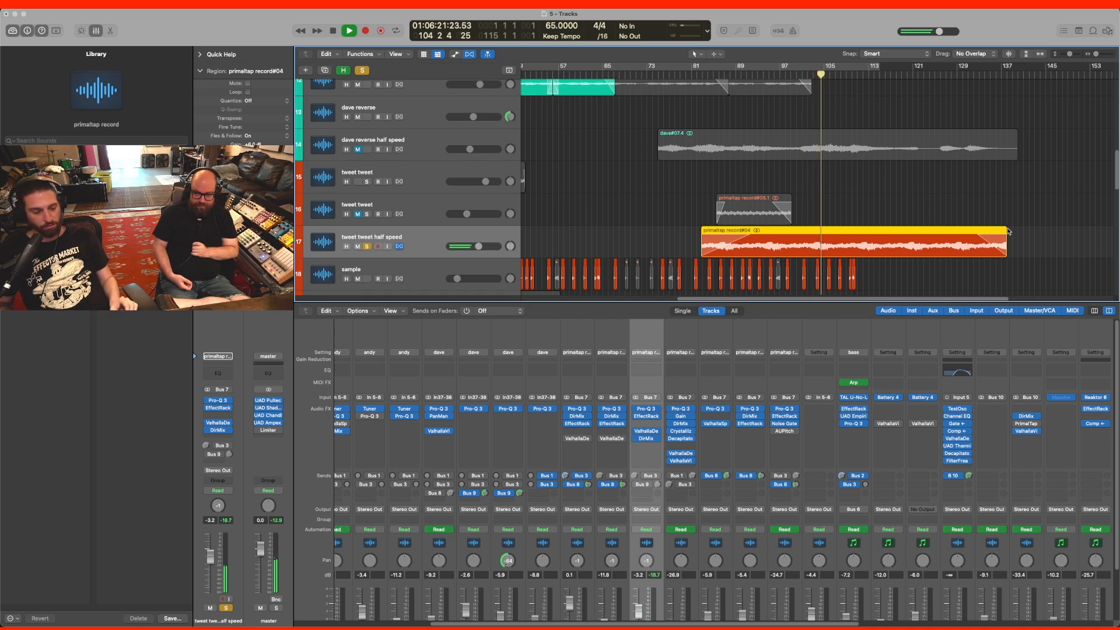
left_click_drag(1008, 227, 857, 229)
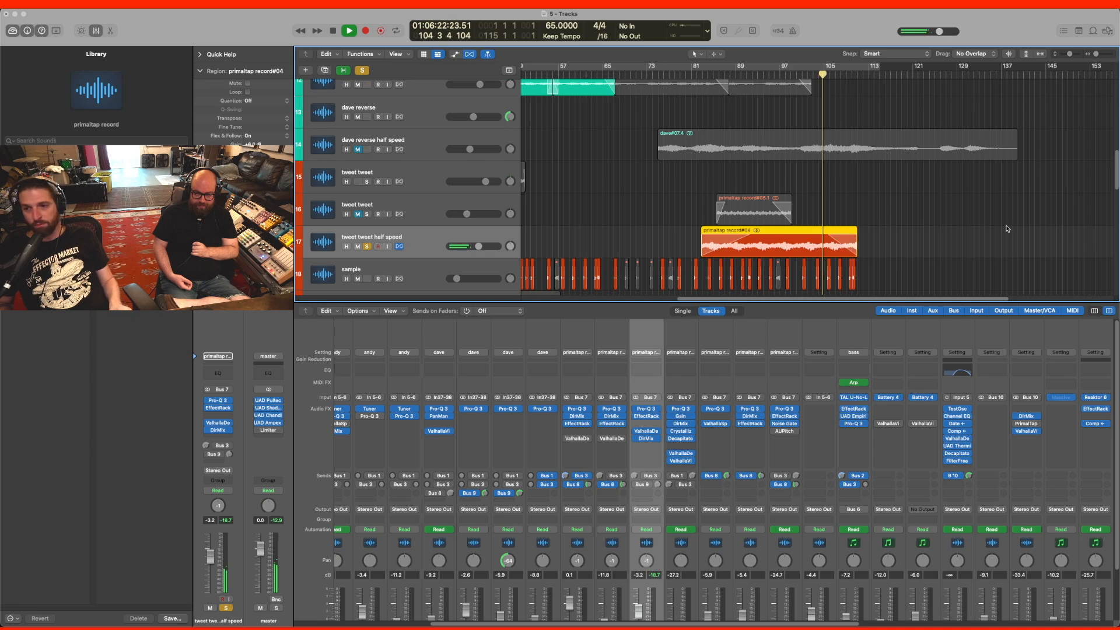
- Play the tweet tweet half speed track from about bar 89 and inspect its Direction Mixer settings
left_click(741, 75)
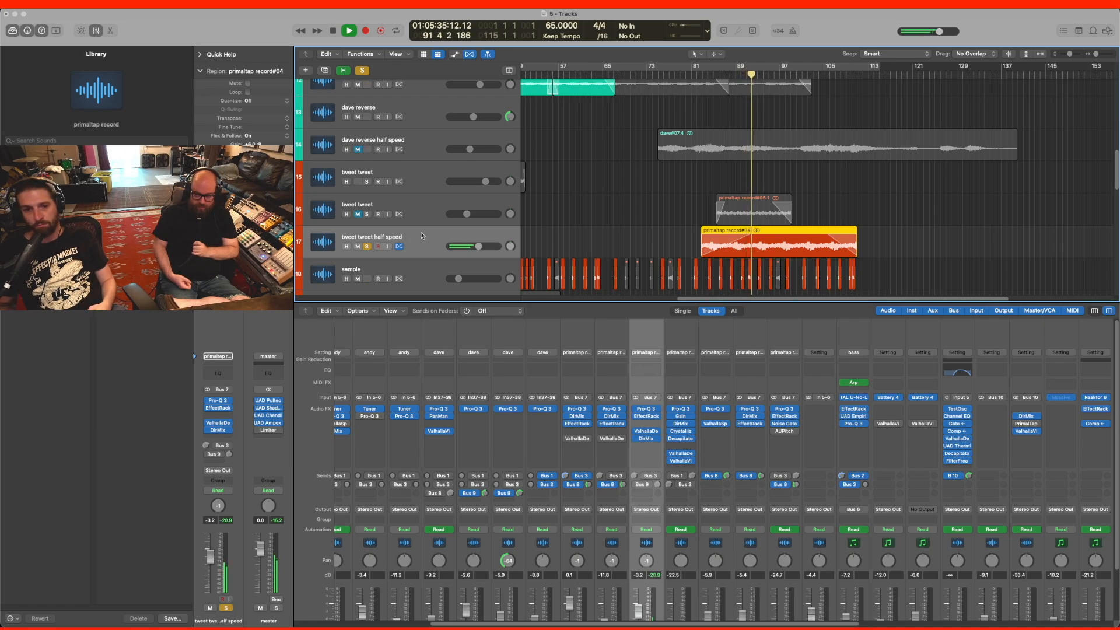
left_click(221, 432)
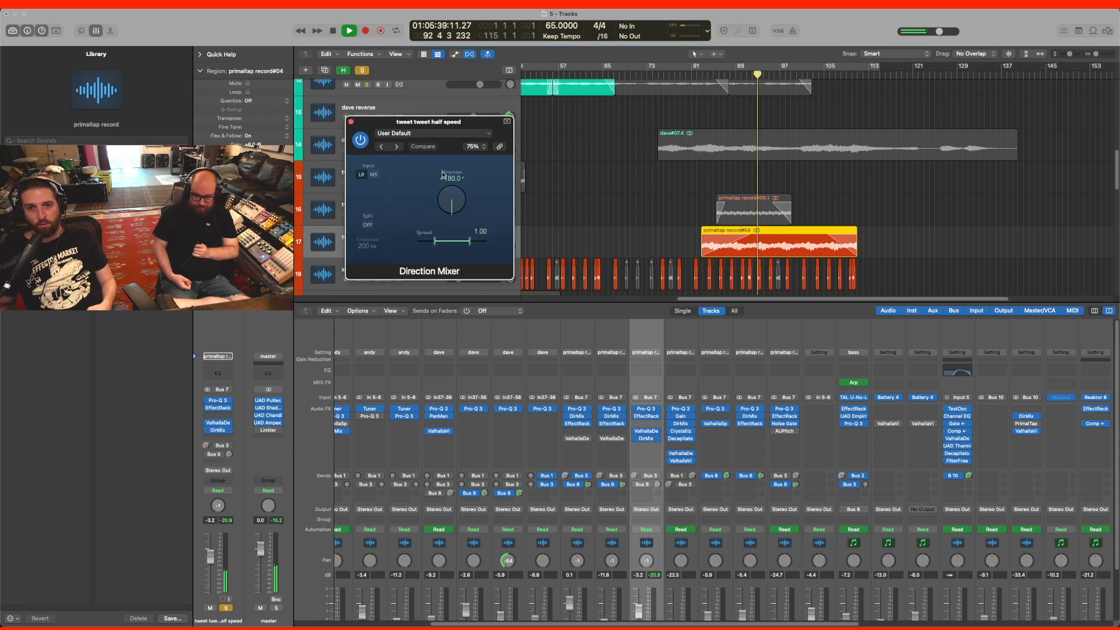
left_click_drag(453, 125, 522, 90)
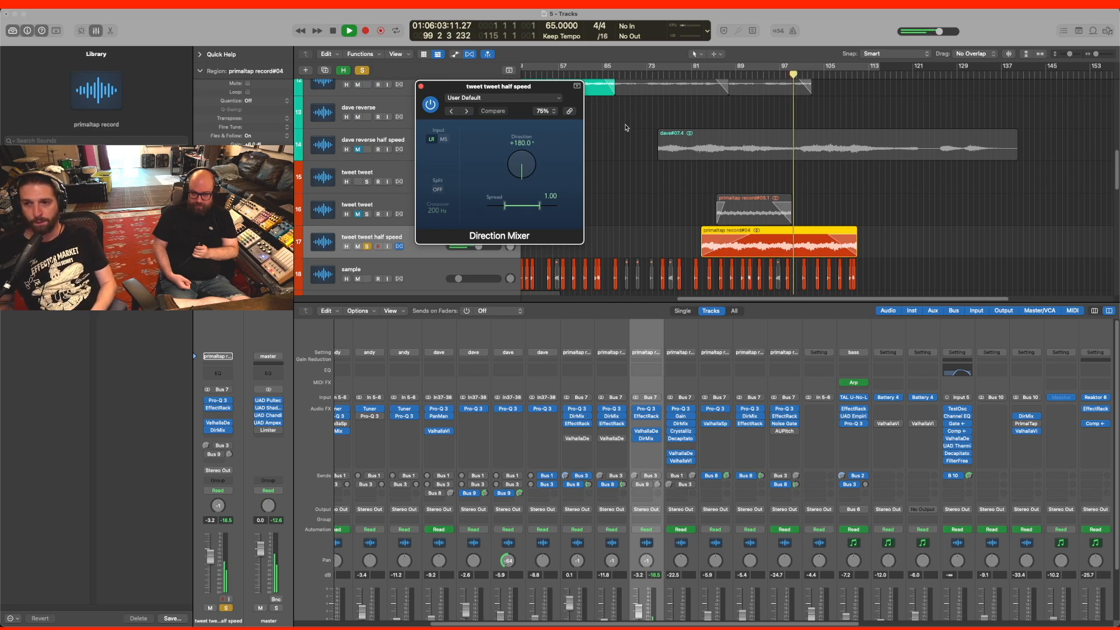
- Close the Direction Mixer and clear the solo to hear the full mix
scroll(627, 134, "down", 5)
scroll(686, 156, "up", 12)
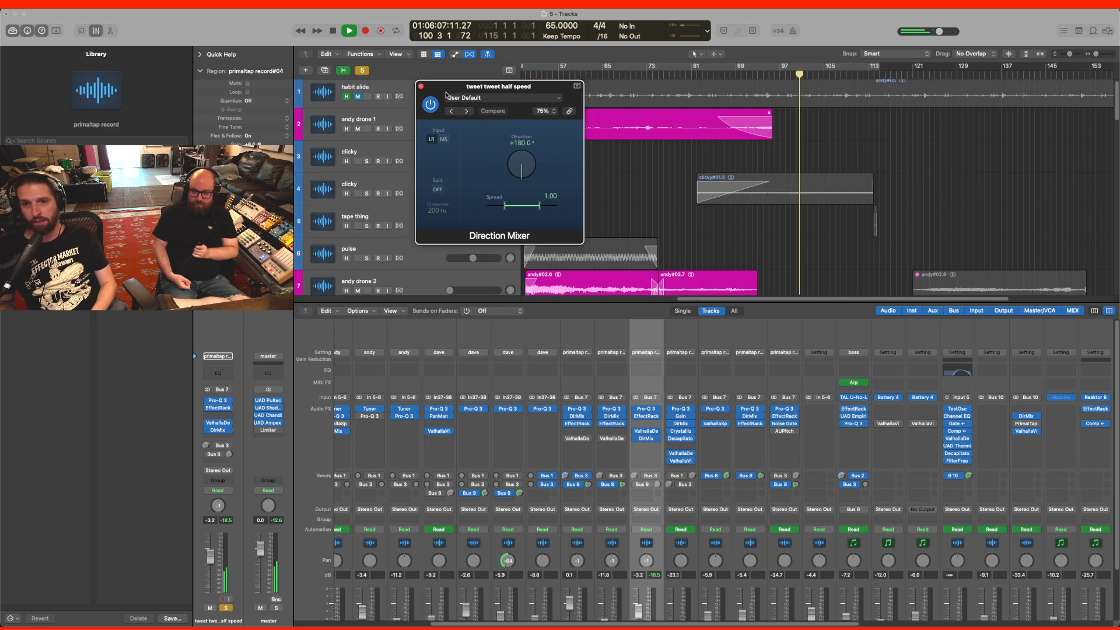
left_click(421, 88)
left_click(780, 190)
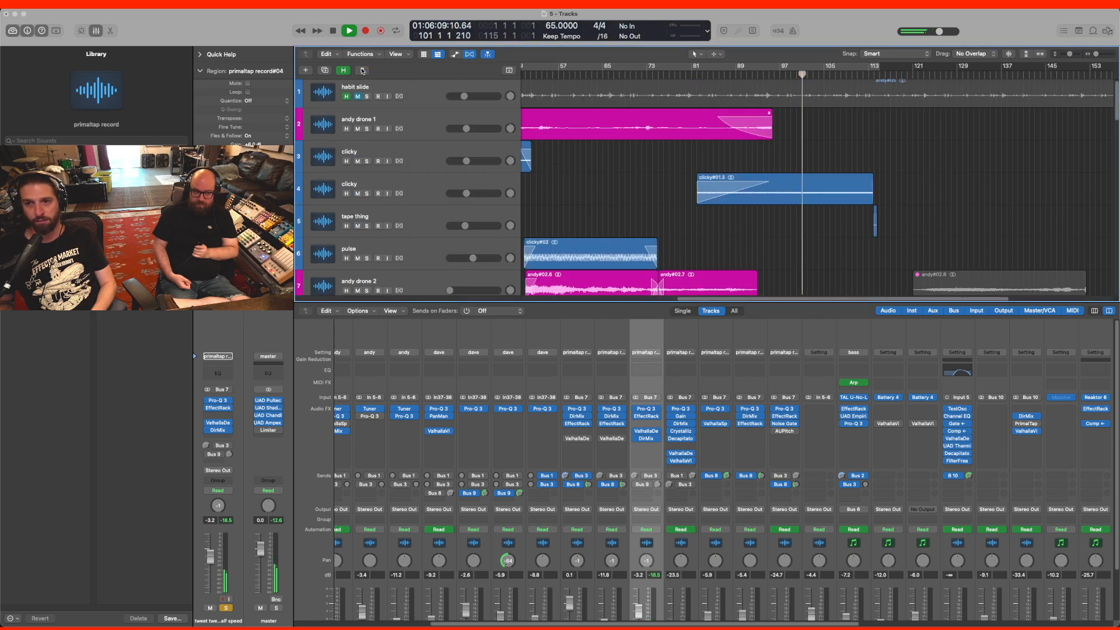
- Solo the clicky track containing clicky#01.1 and clicky#01.2 and play it from about bar 28
scroll(779, 189, "down", 10)
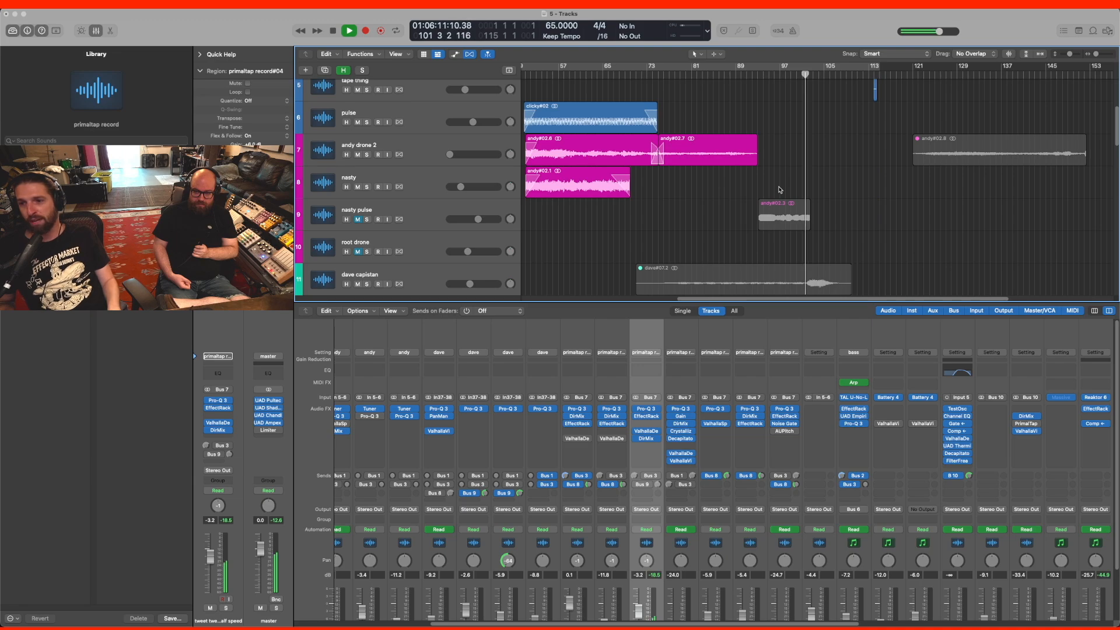
scroll(779, 190, "down", 15)
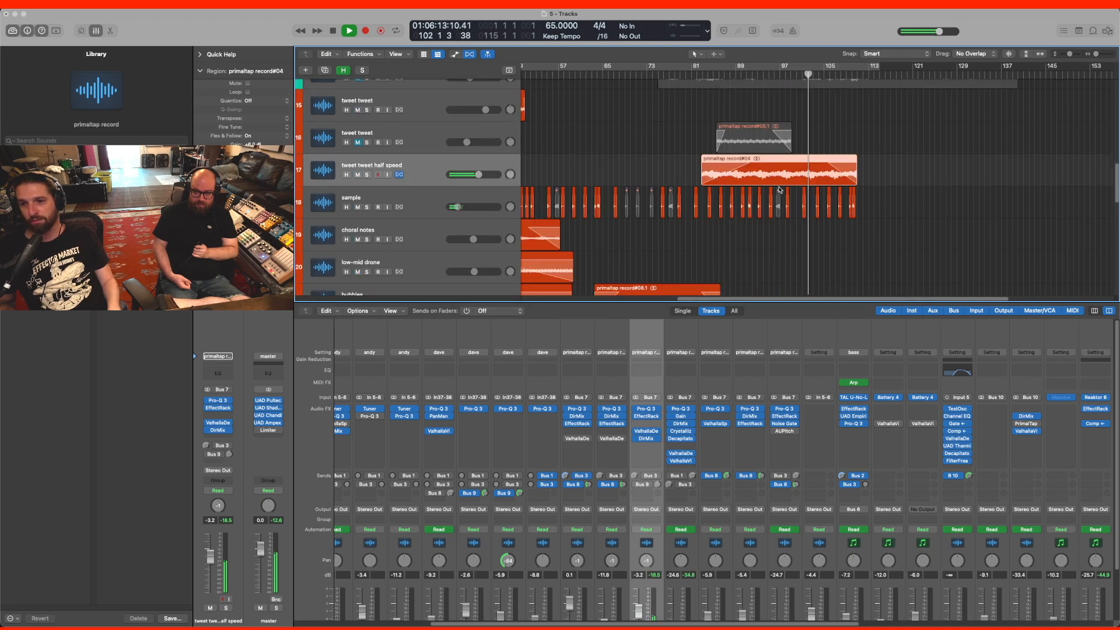
scroll(779, 190, "up", 20)
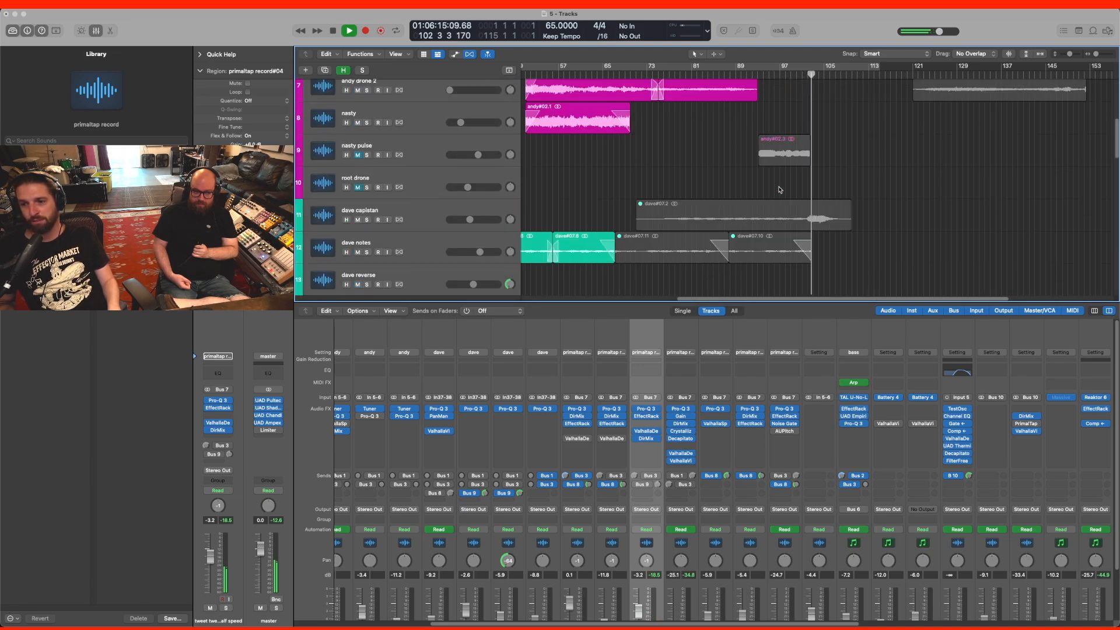
key("s")
scroll(620, 181, "left", 10)
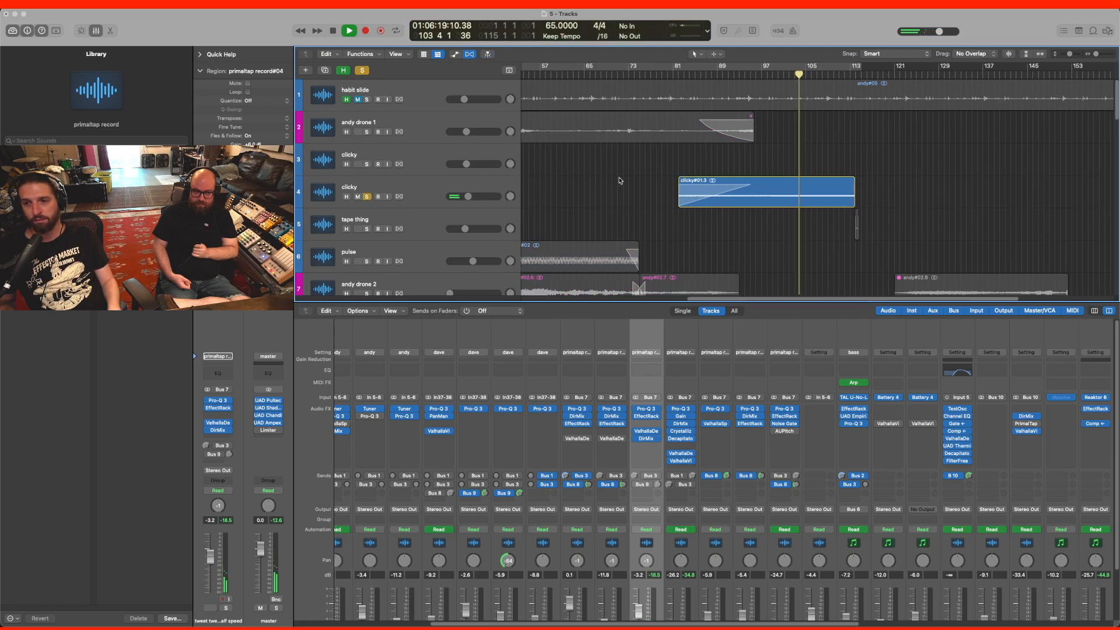
left_click(367, 164)
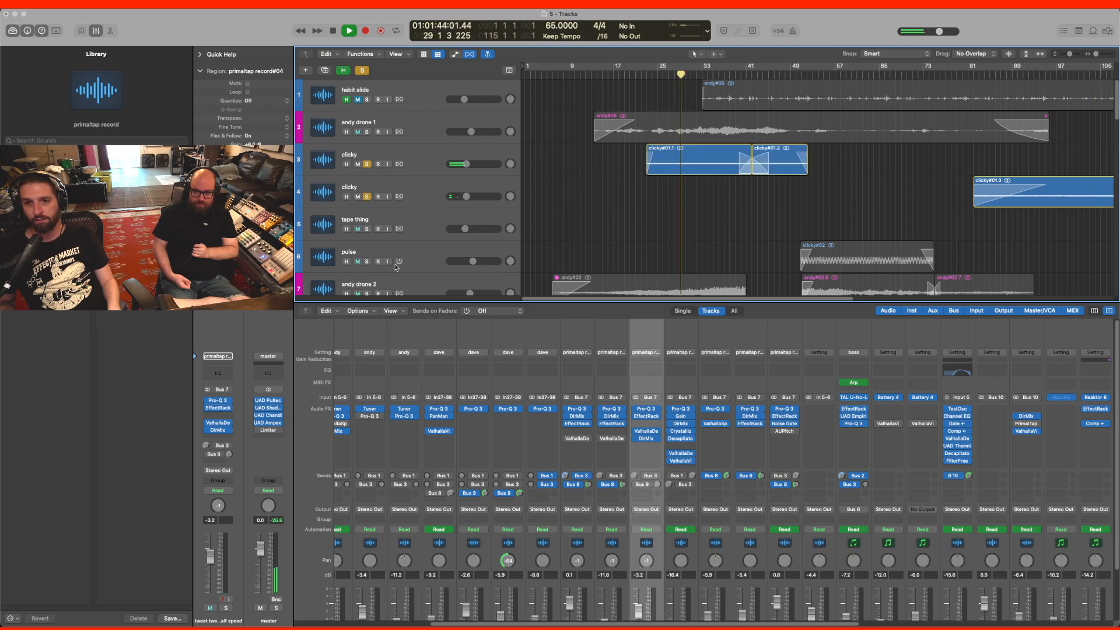
left_click(366, 196)
left_click(442, 172)
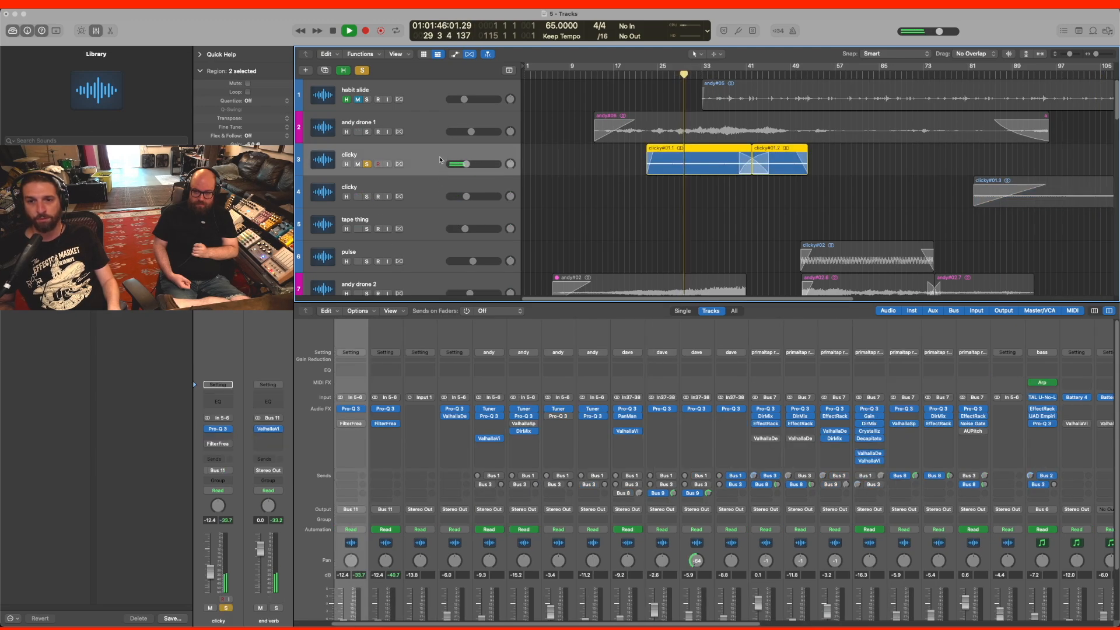
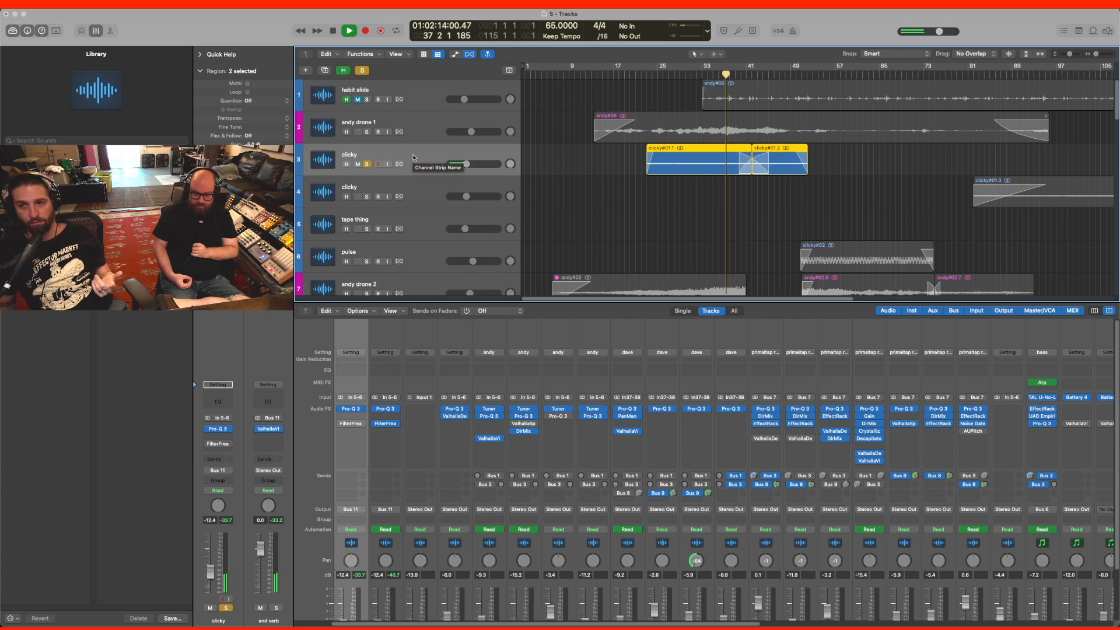
- Stop playback and set the playhead to bar 23, at the start of the clicky#01.1 region
key("space")
left_click(685, 74)
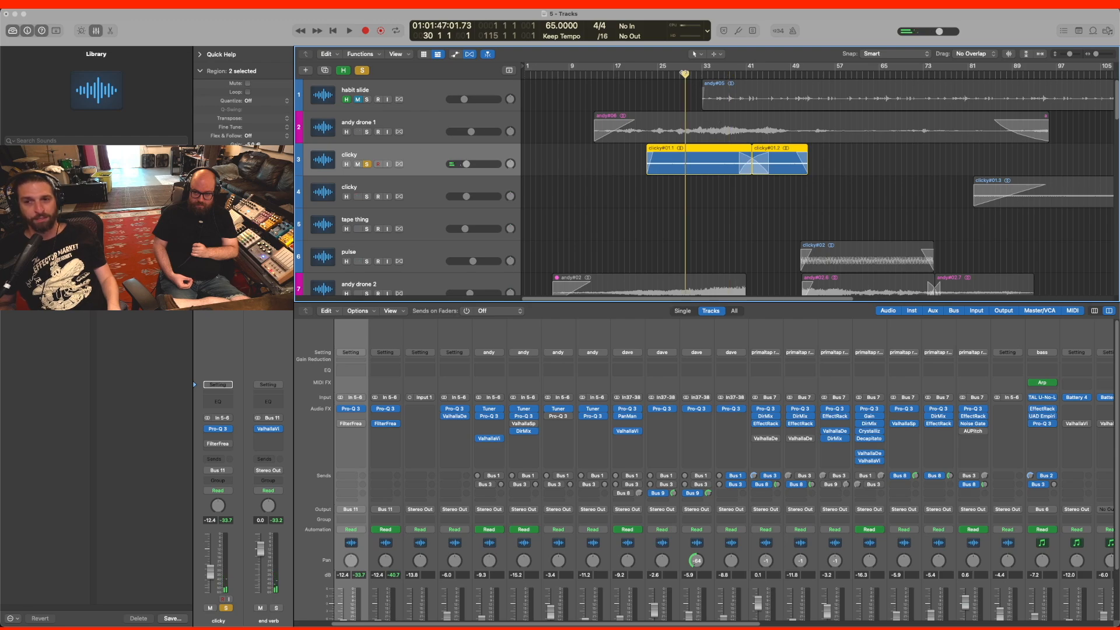
left_click(674, 74)
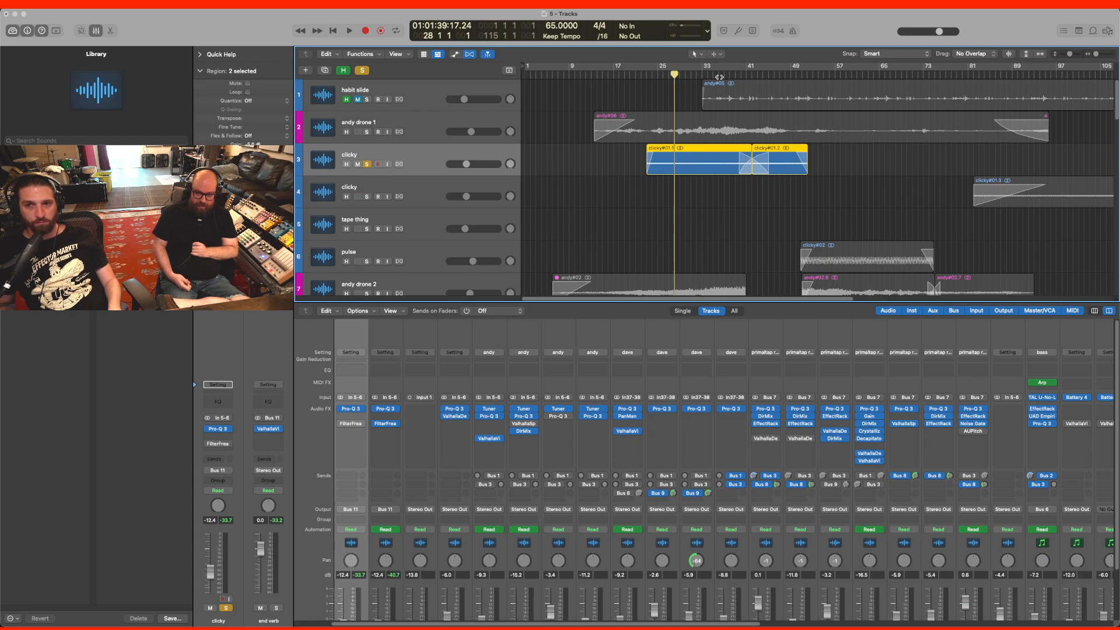
left_click(647, 74)
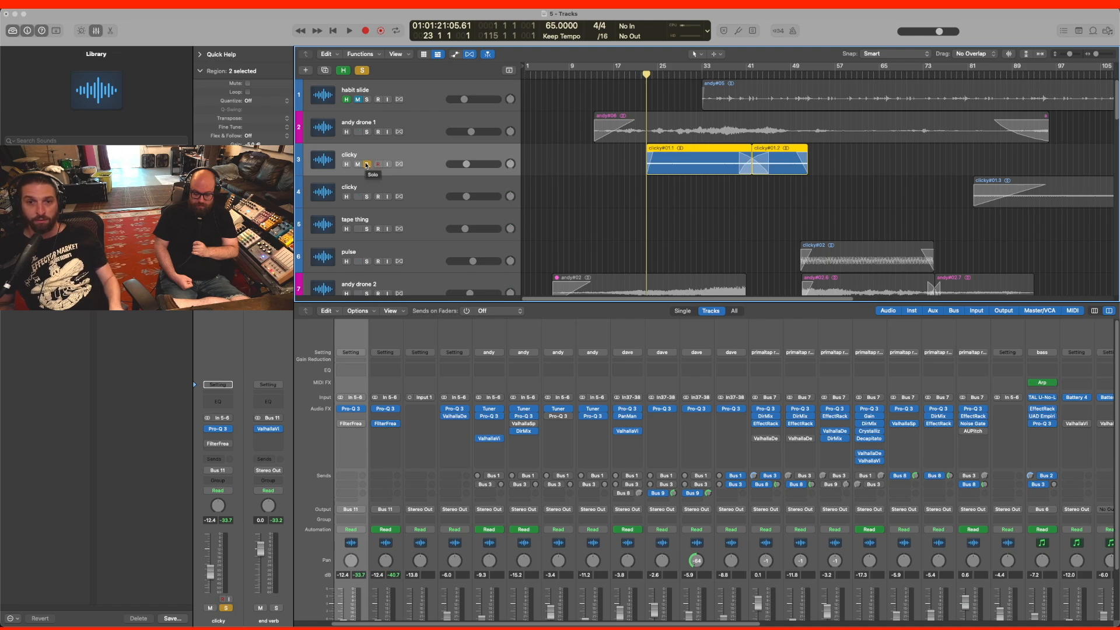
- Clear the first clicky track's solo, mute it, and play the mix without it from bar 23
left_click(367, 165)
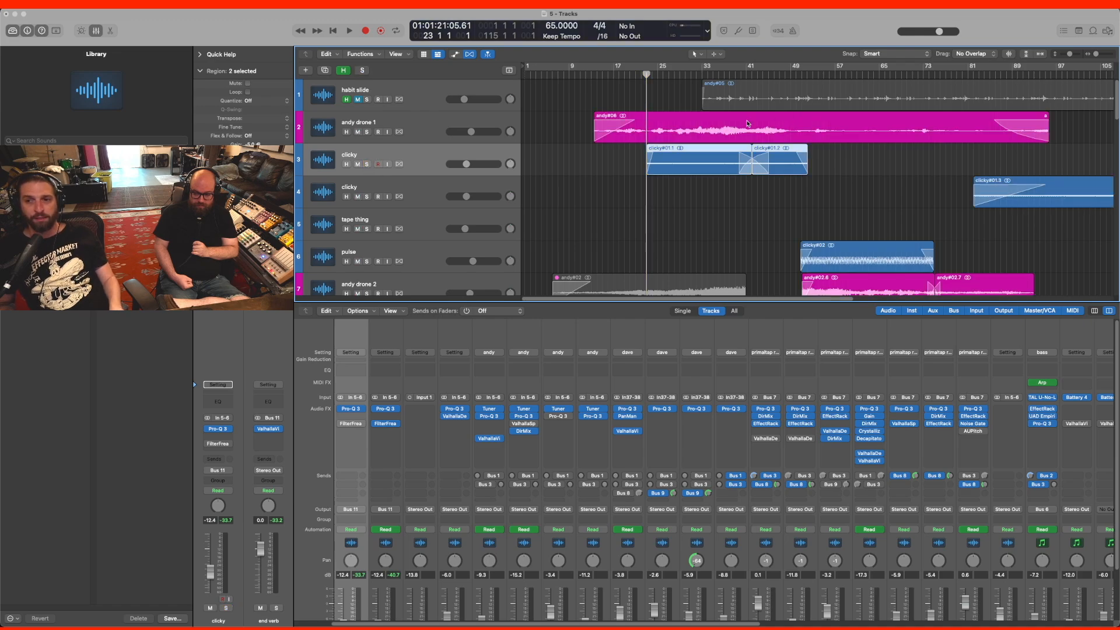
left_click(358, 164)
scroll(617, 214, "down", 10)
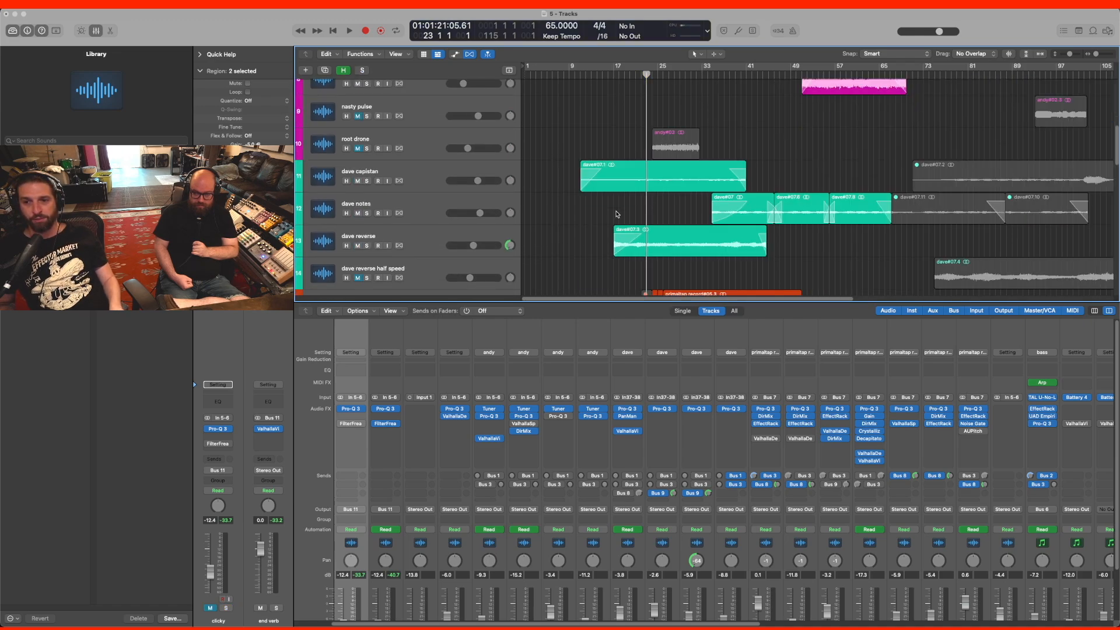
scroll(617, 214, "up", 10)
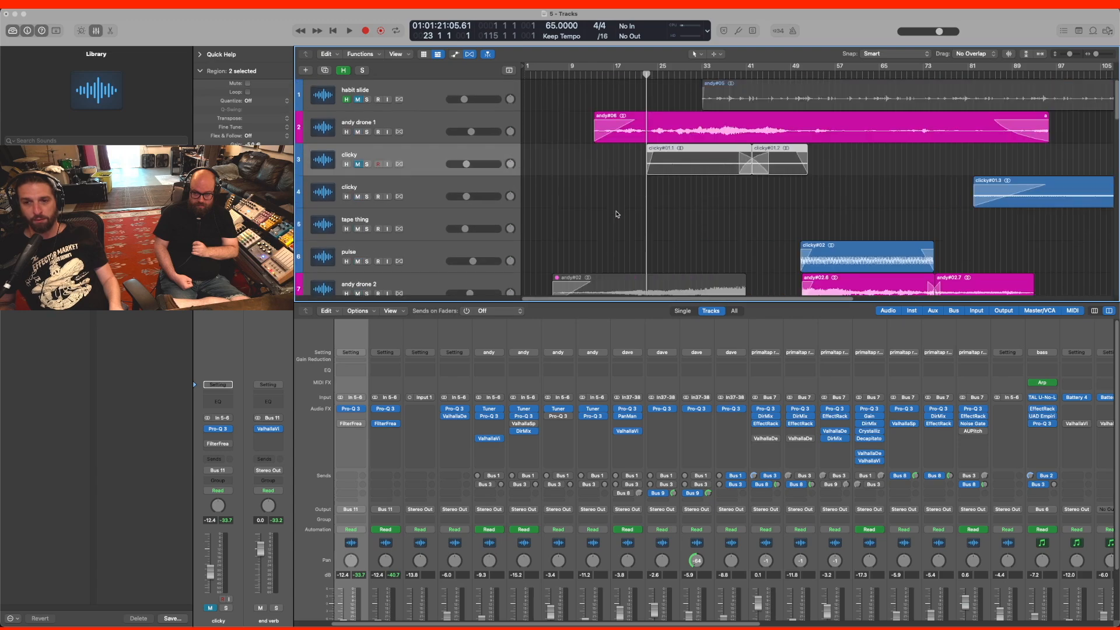
key("space")
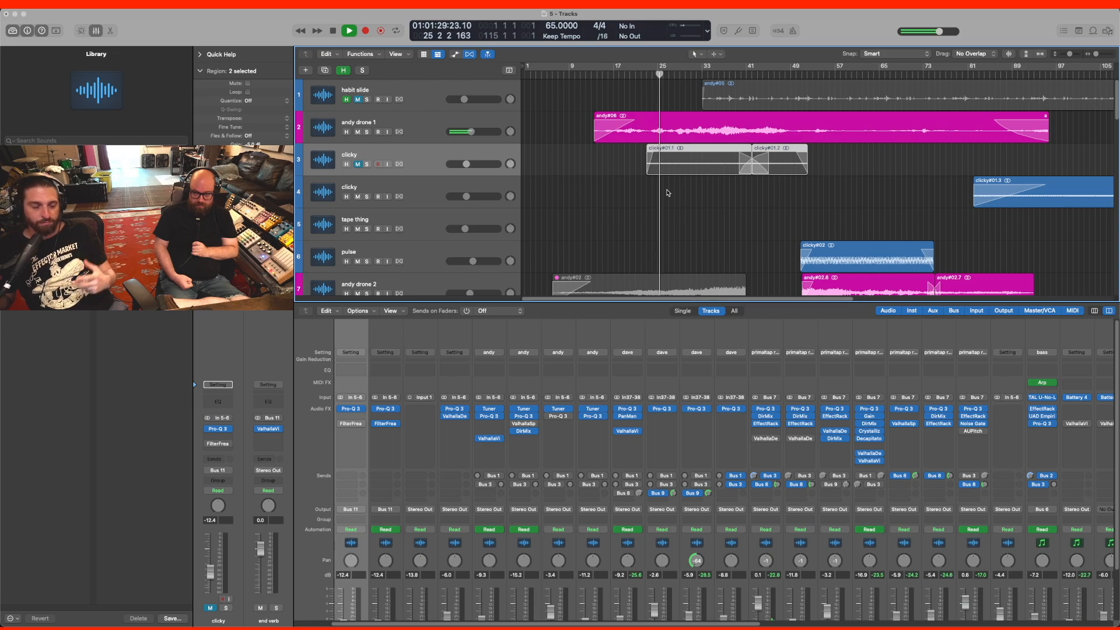
key("space")
- Unmute the first clicky track and play the mix with it from about bar 23
left_click(358, 164)
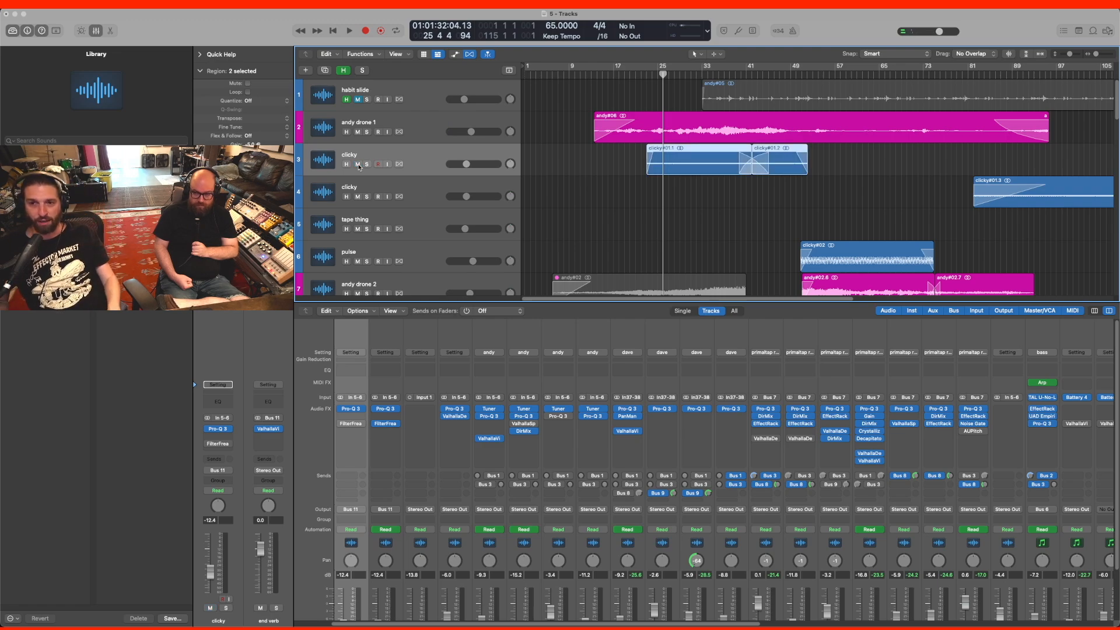
left_click(644, 80)
key("space")
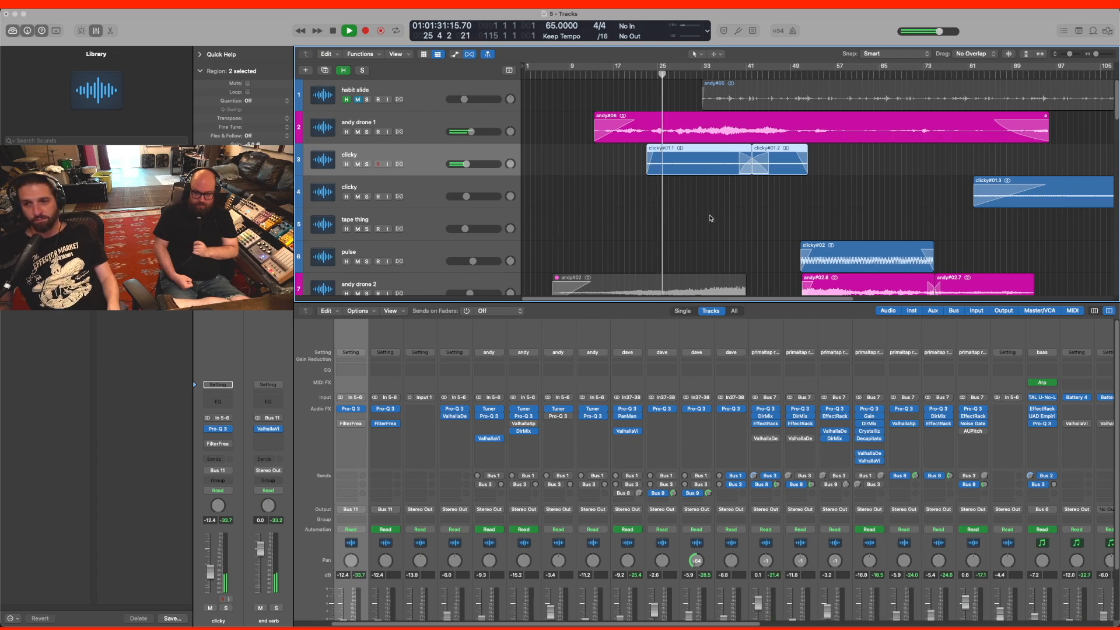
key("space")
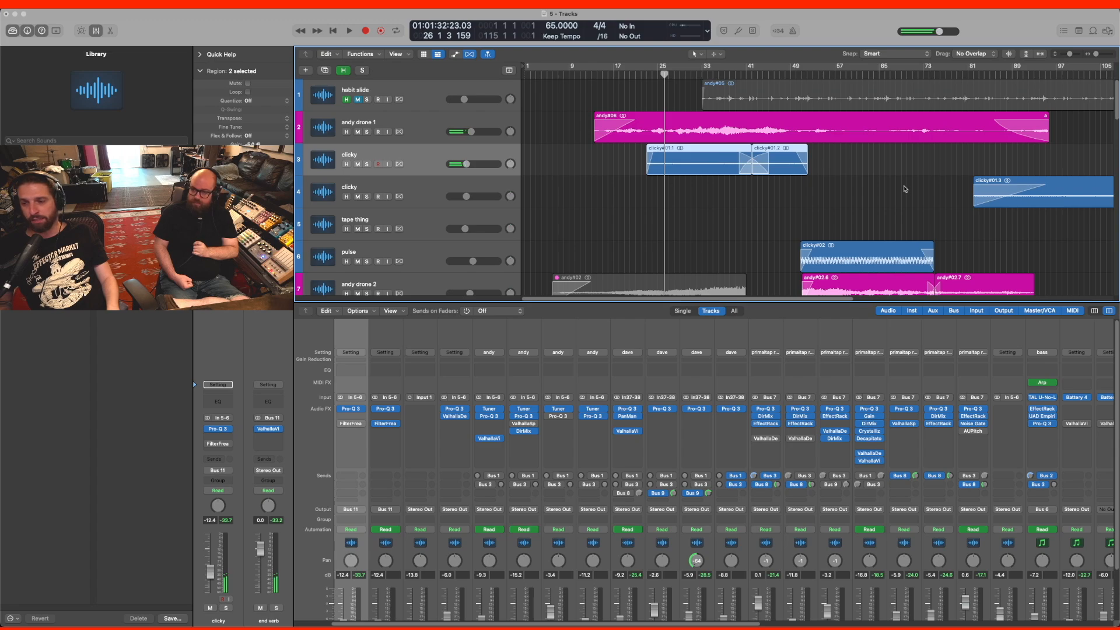
- Set the playhead to bar 96 and inspect the second clicky track's Pro-Q 3 and FilterFreak1 settings
scroll(905, 188, "right", 8)
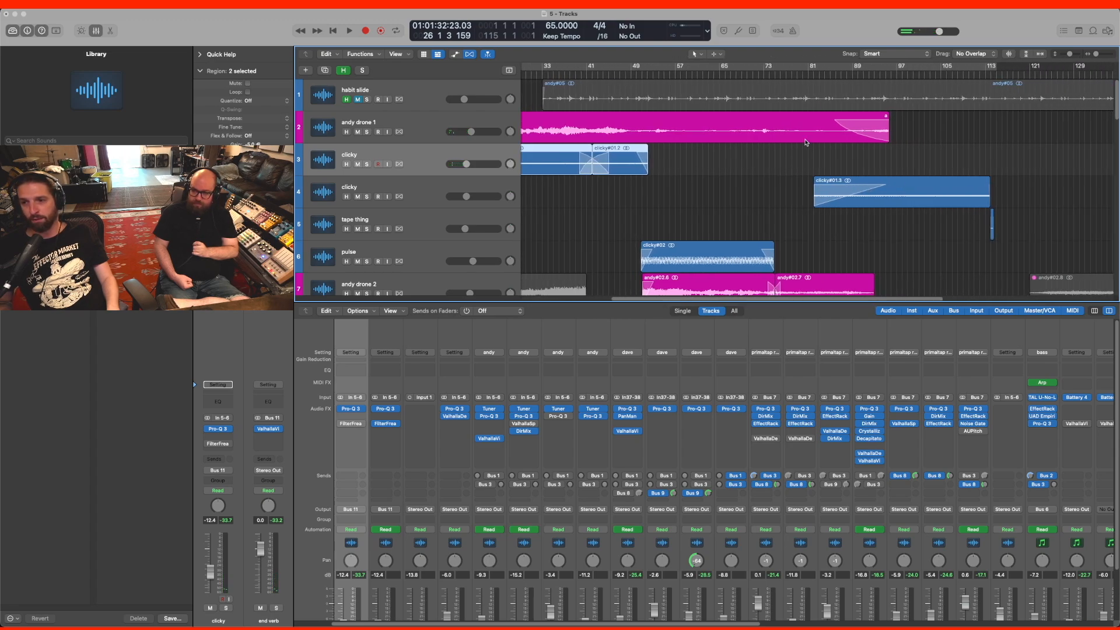
left_click(892, 75)
left_click(426, 197)
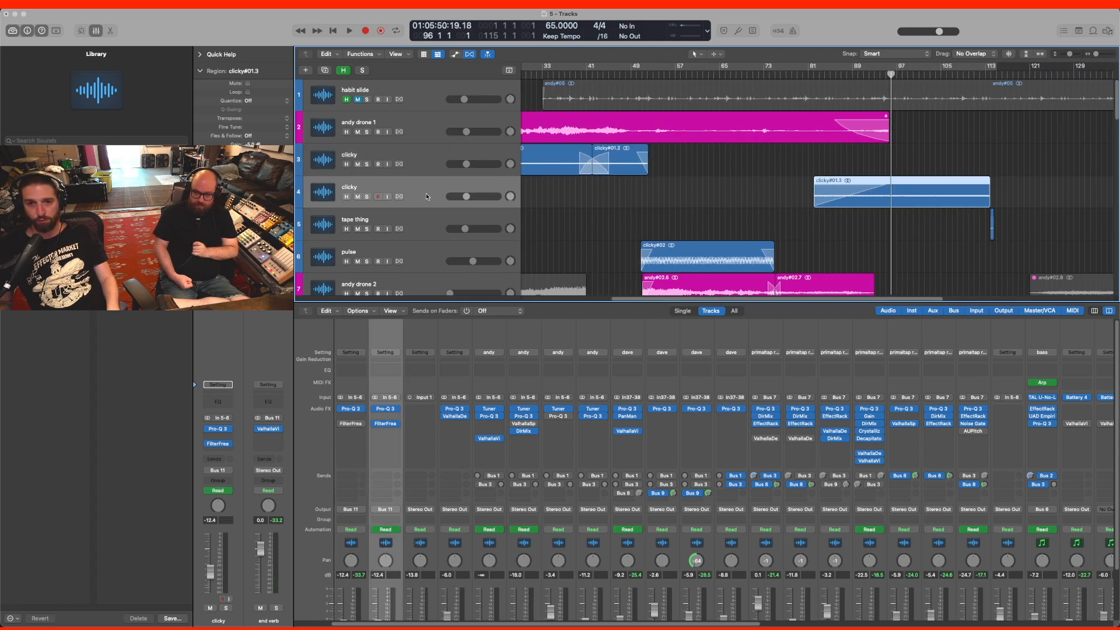
left_click(219, 430)
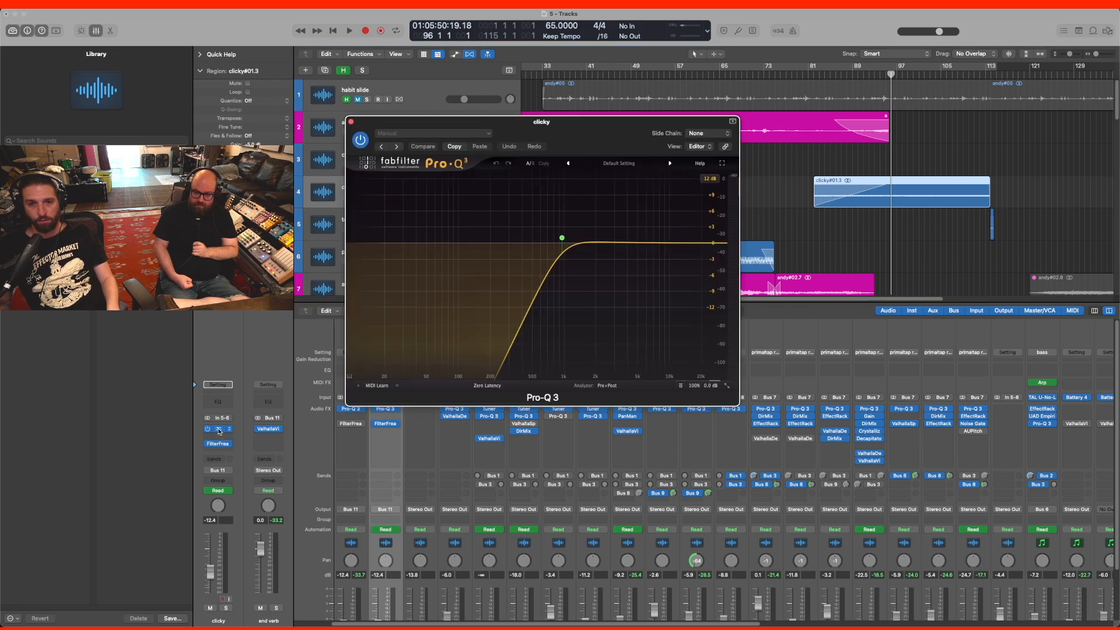
left_click(218, 430)
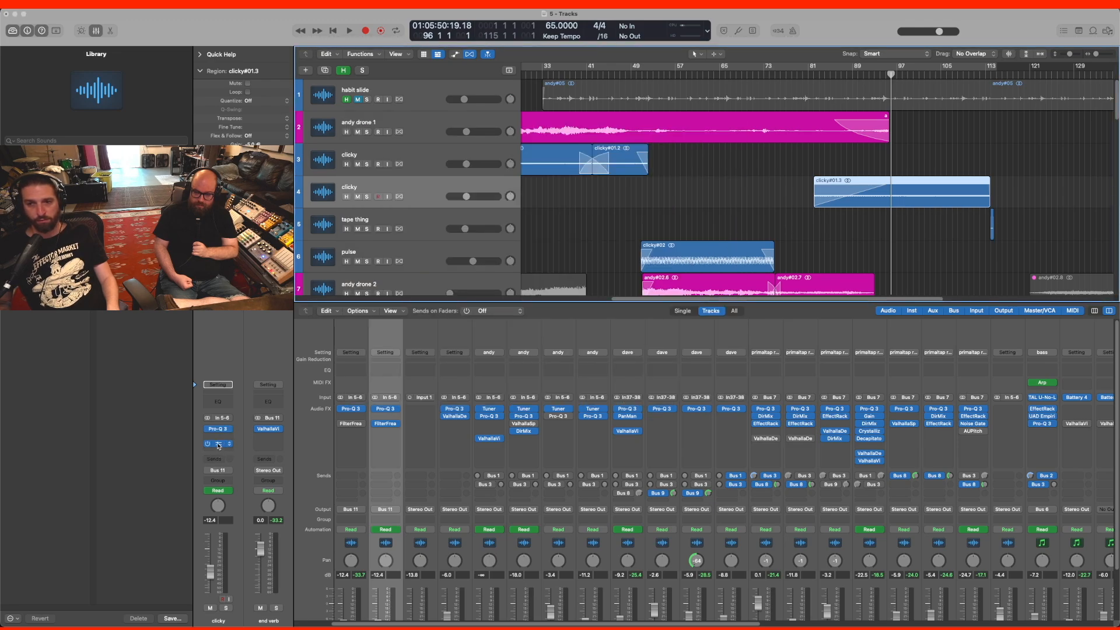
left_click(219, 444)
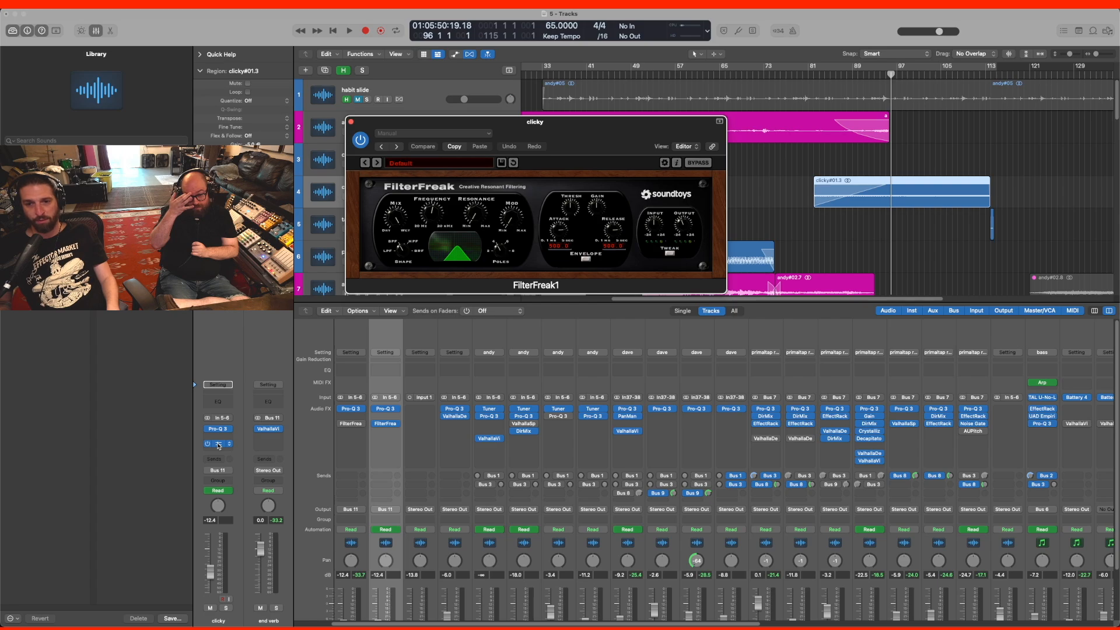
- Play the second clicky track soloed from bar 96 with FilterFreak1 in view, then close the plug-in
key("space")
left_click_drag(601, 129, 646, 323)
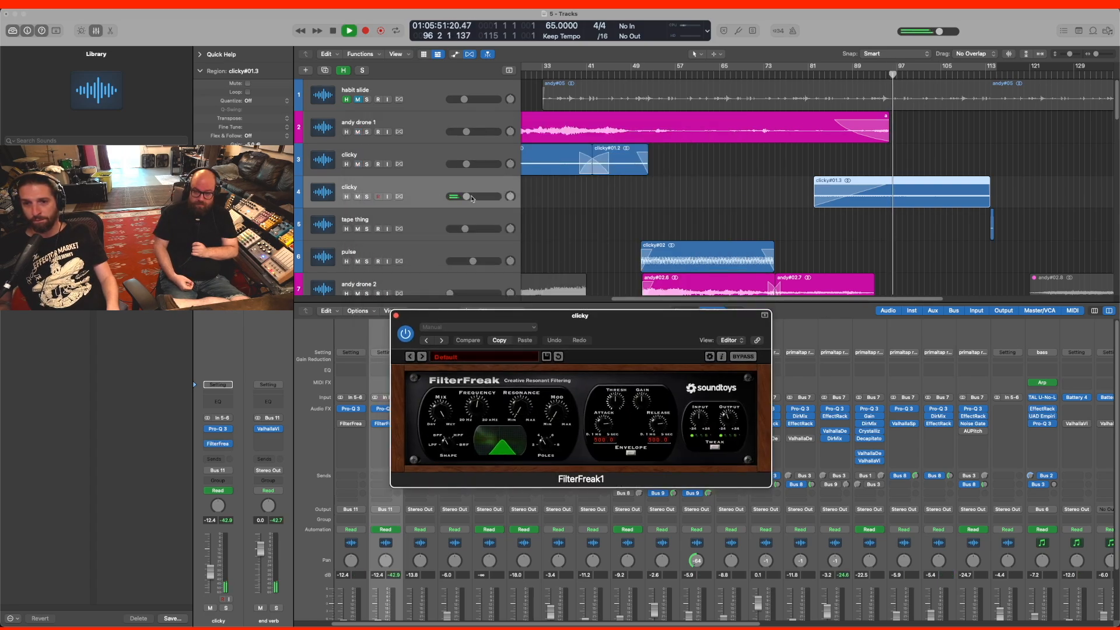
left_click(367, 196)
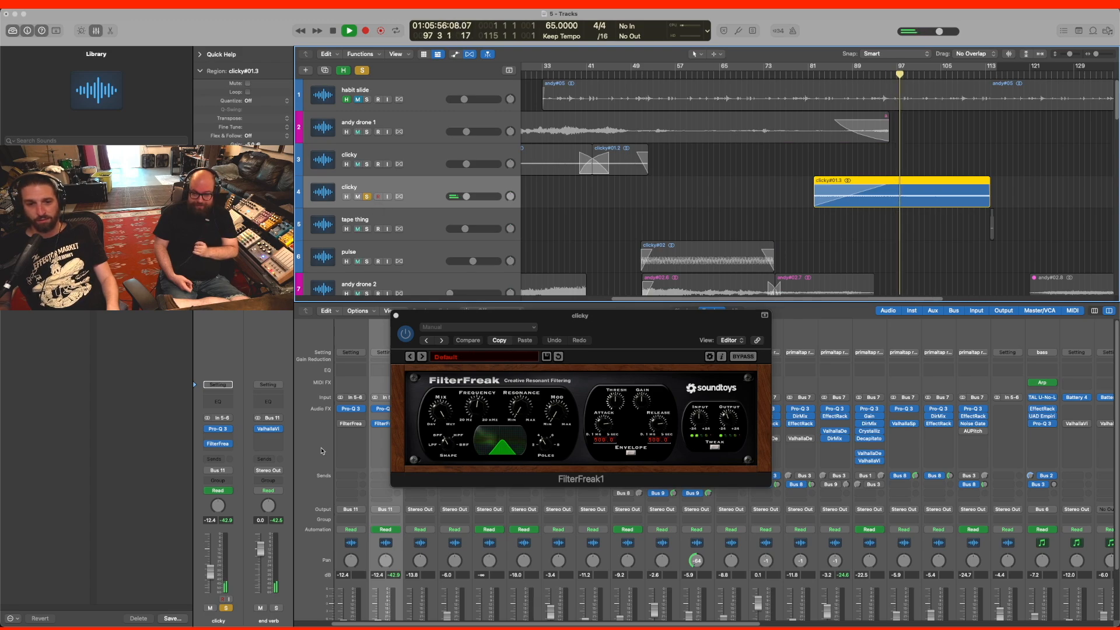
left_click(395, 315)
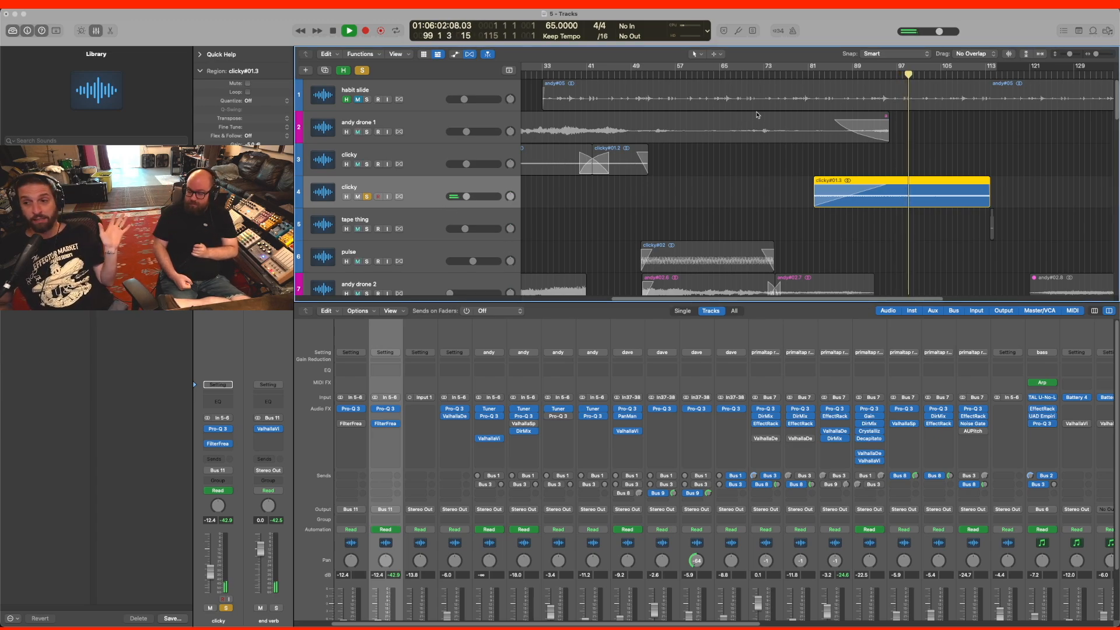
- Play the soloed clicky#01.3 region from about bar 104 and stop playback
left_click(964, 74)
left_click(941, 74)
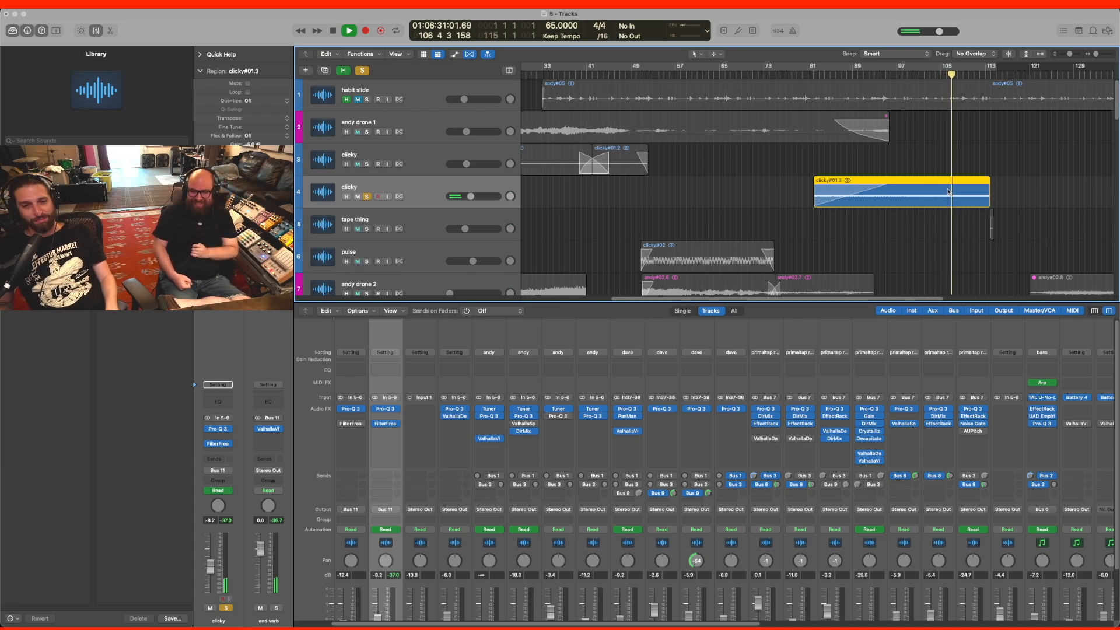
key("space")
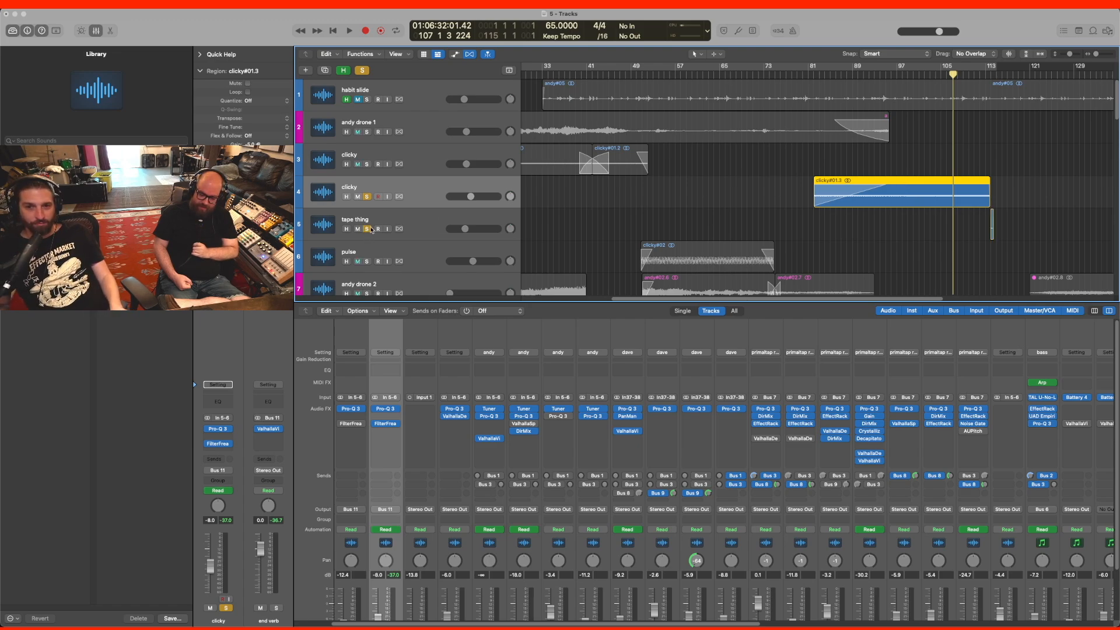
- Move the playhead to about bar 112, just before the end of clicky#01.3, and deselect the region
key("super+Down")
key("super+Down")
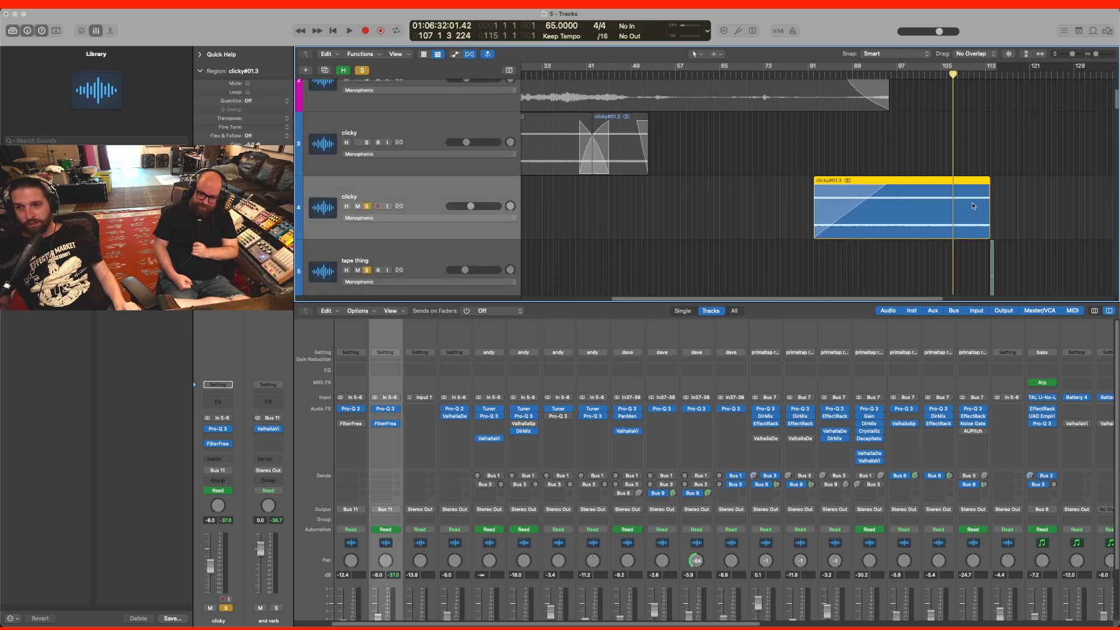
scroll(973, 205, "down", 2)
scroll(972, 204, "up", 5)
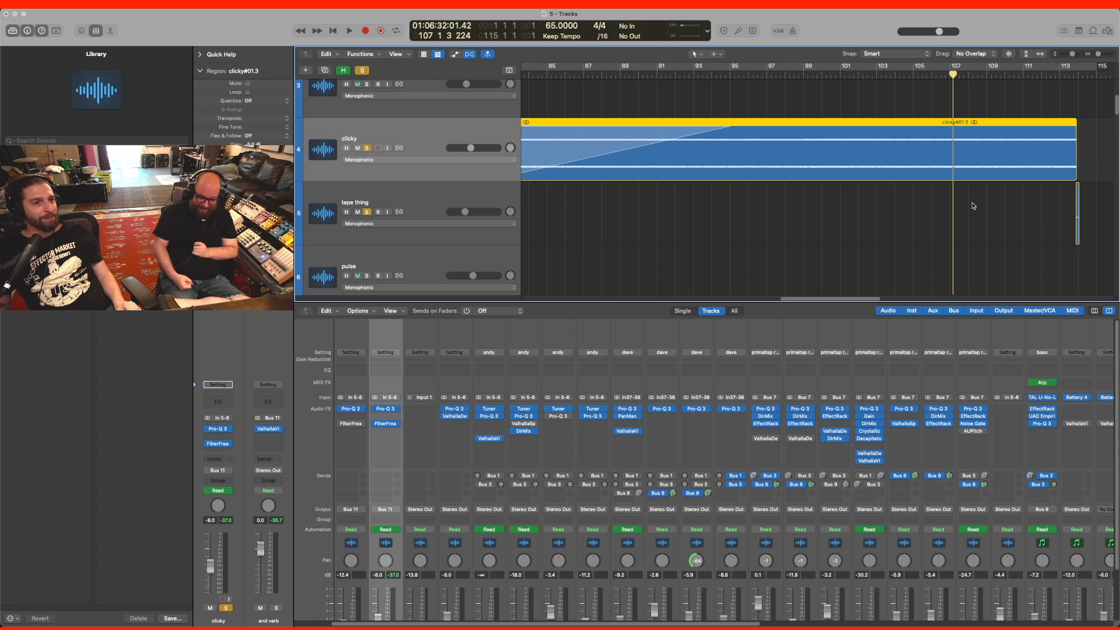
scroll(1044, 195, "right", 2)
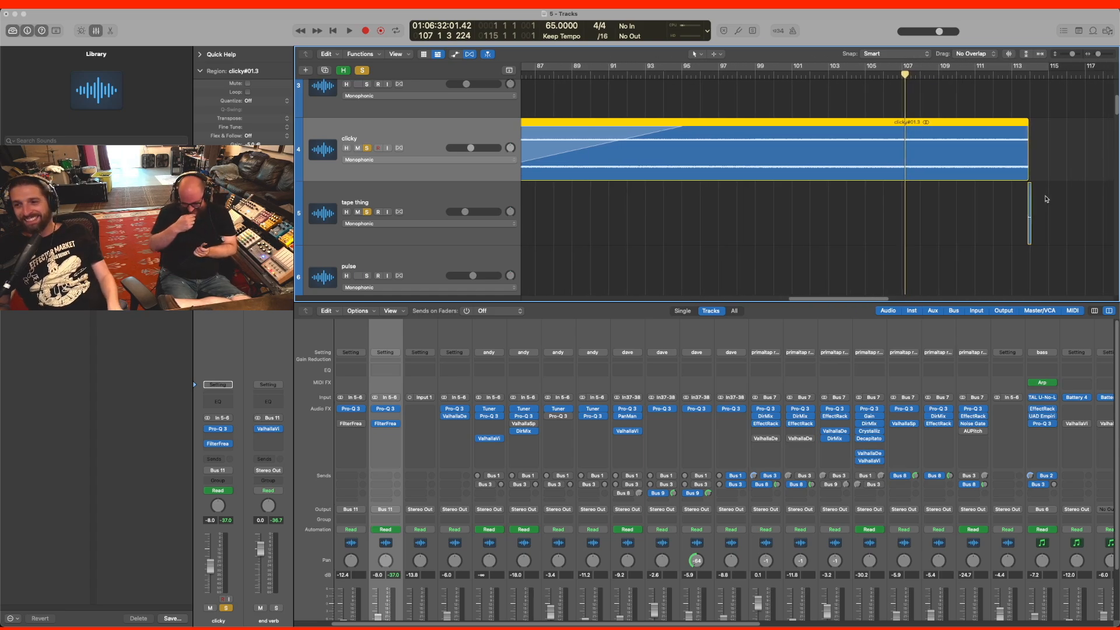
left_click(1014, 74)
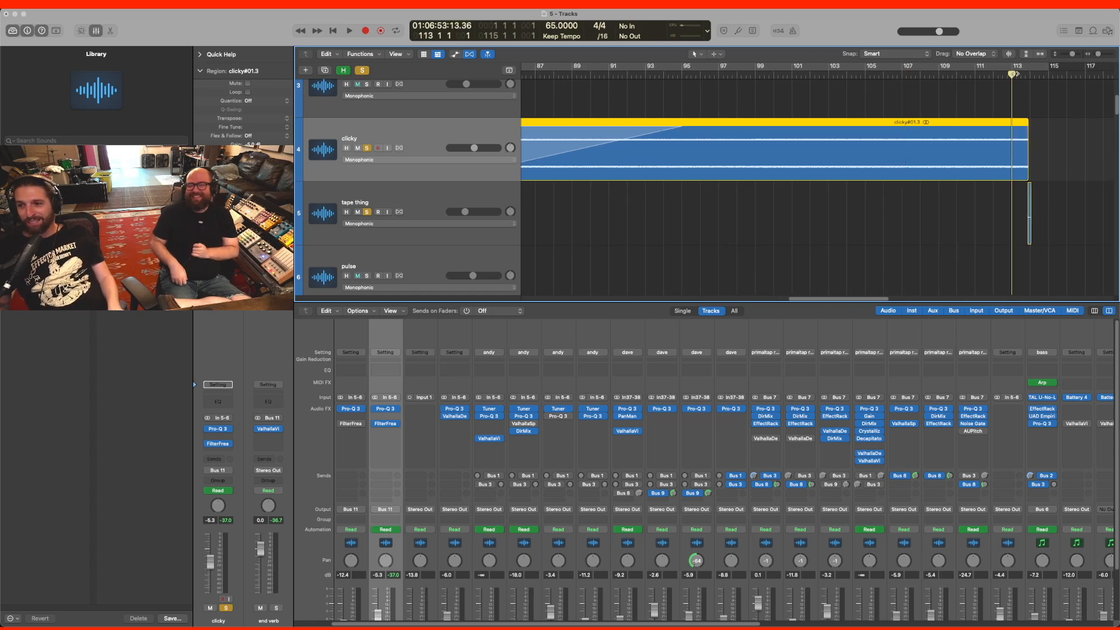
mouse_move(1015, 74)
left_mouse_down()
mouse_move(969, 85)
mouse_move(1008, 93)
left_mouse_up()
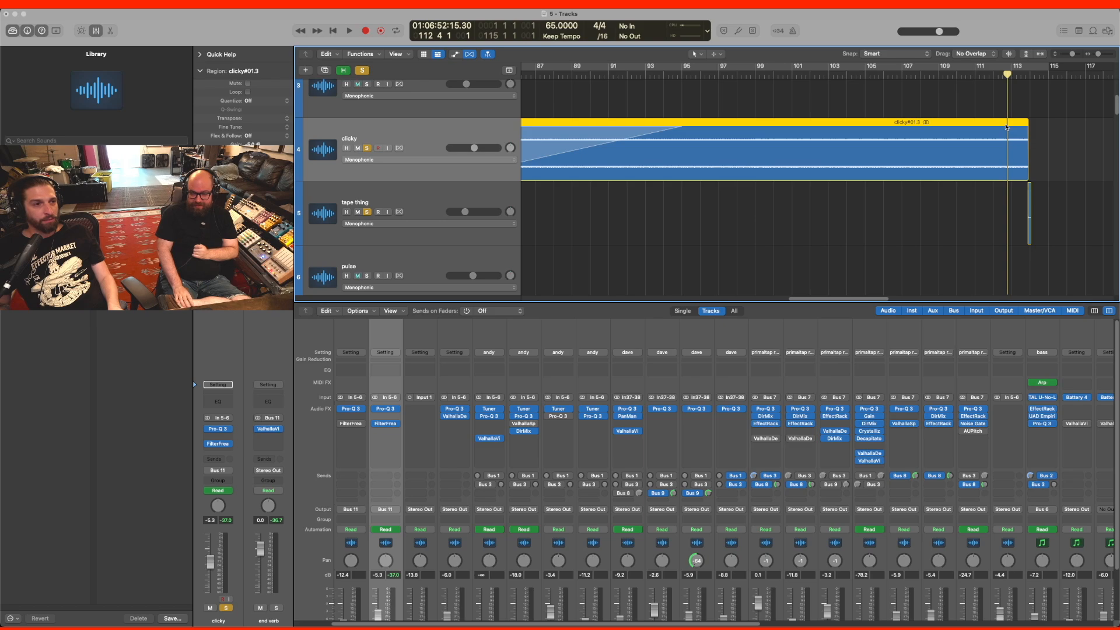
left_click(1046, 192)
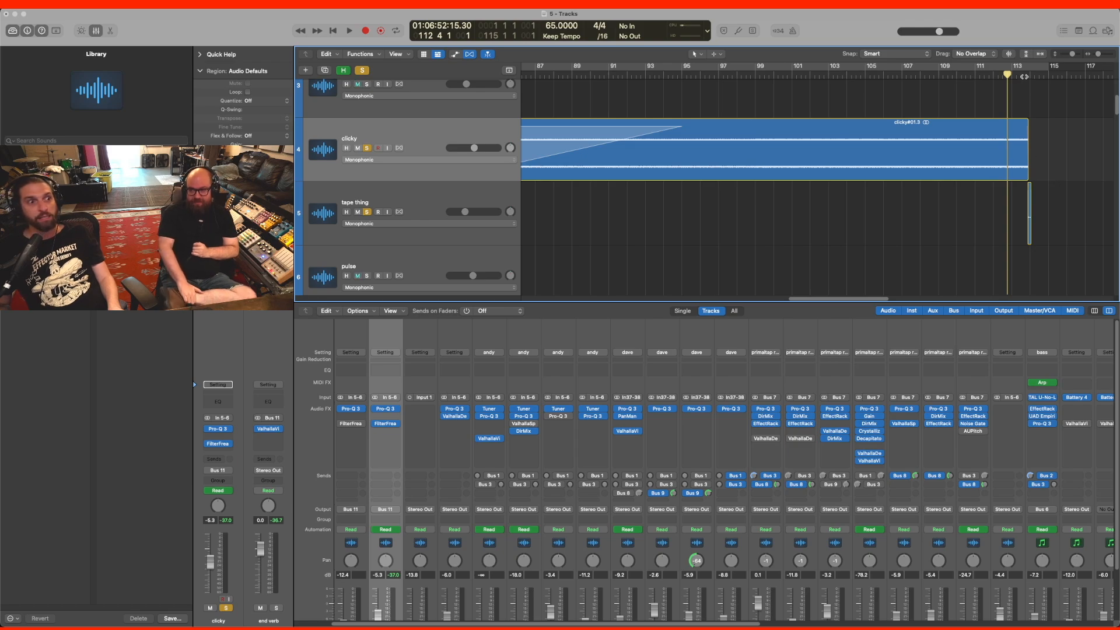
- Clear the tape thing track's solo and play the end of the soloed clicky#01.3 region from about bar 112
left_click(367, 212)
key("space")
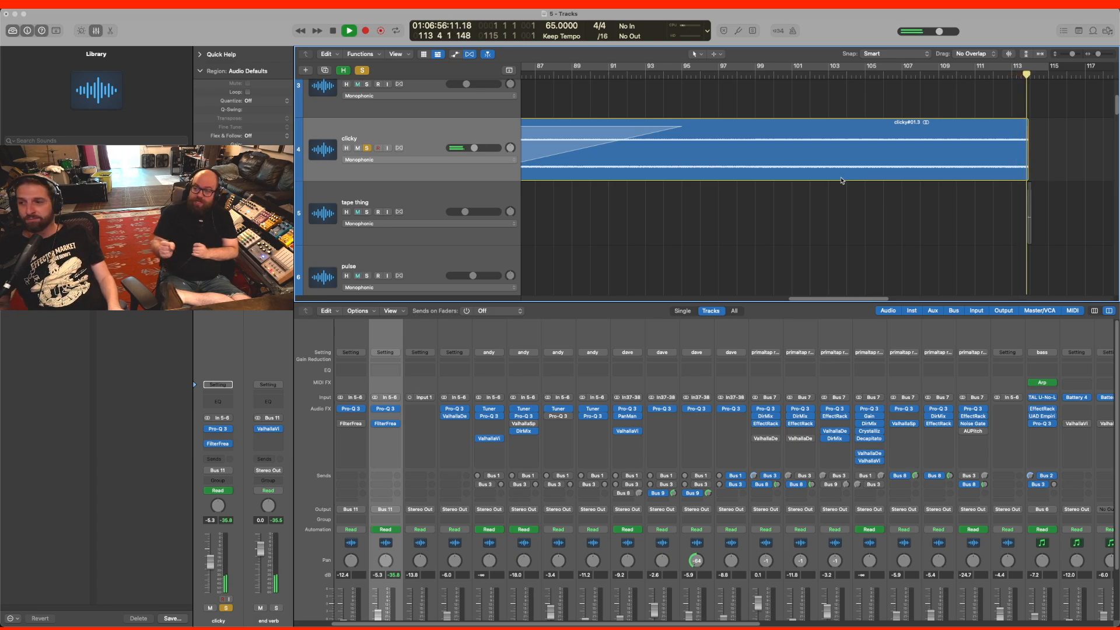
key("space")
- Stop playback, place the playhead at about 113 4 3 near the end of clicky#01.3, and select the second clicky track
key("super+Right")
key("super+Right")
key("super+Right")
key("super+Right")
key("super+Right")
key("super+Right")
key("super+Right")
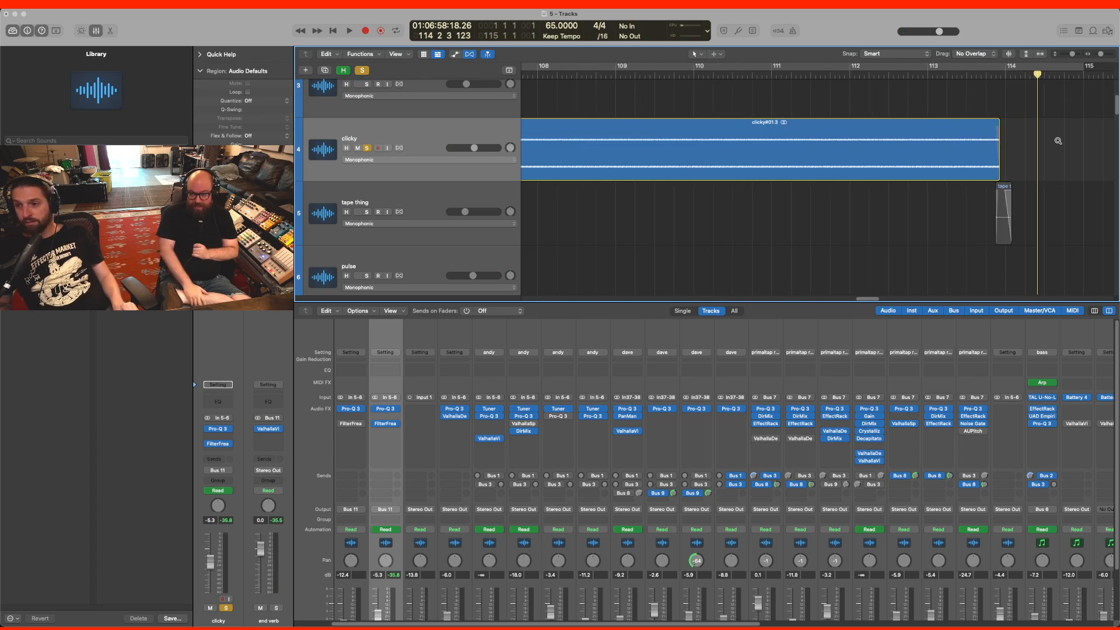
left_click(805, 72)
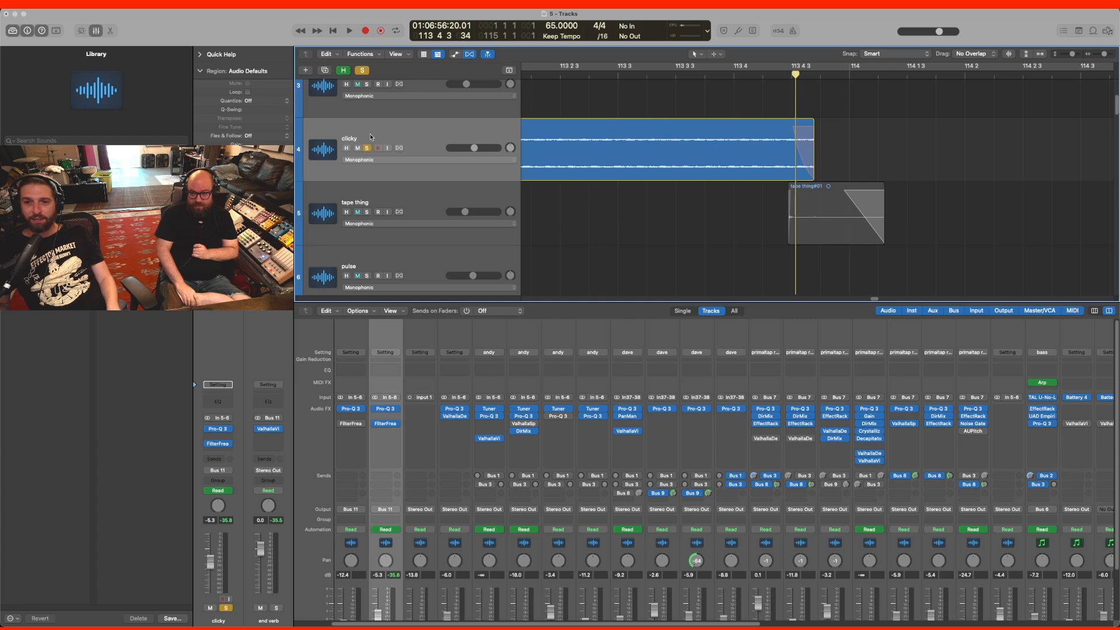
left_click(411, 127)
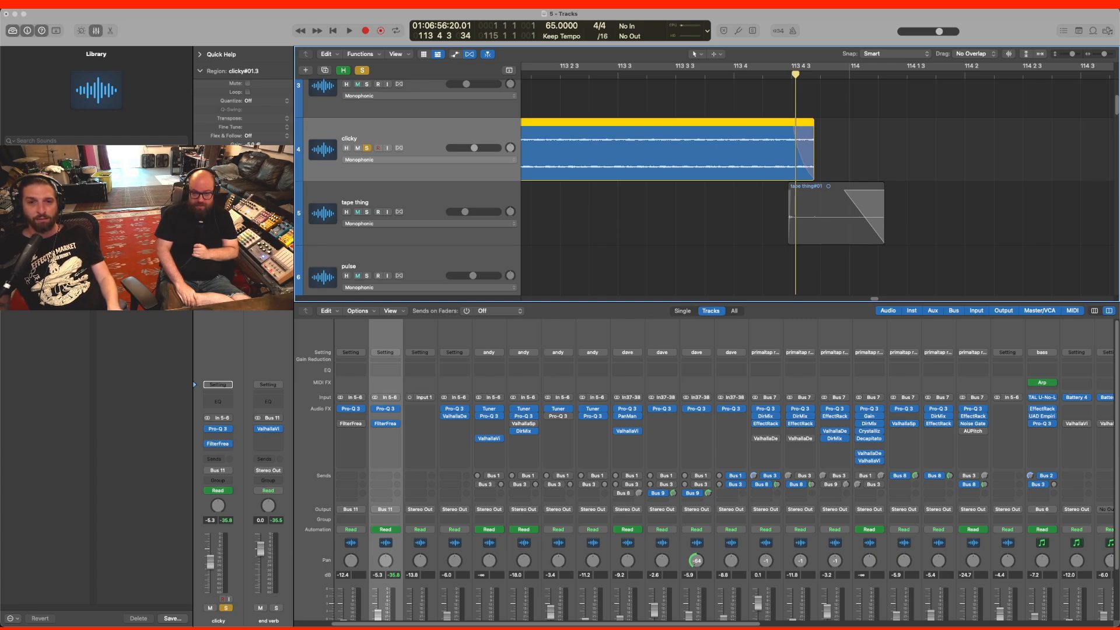
- Play the soloed clicky#01.3 fade-out several times, starting from about 113 4 2 and from about 113 3
left_click(768, 74)
key("space")
key("space")
left_click(635, 74)
key("space")
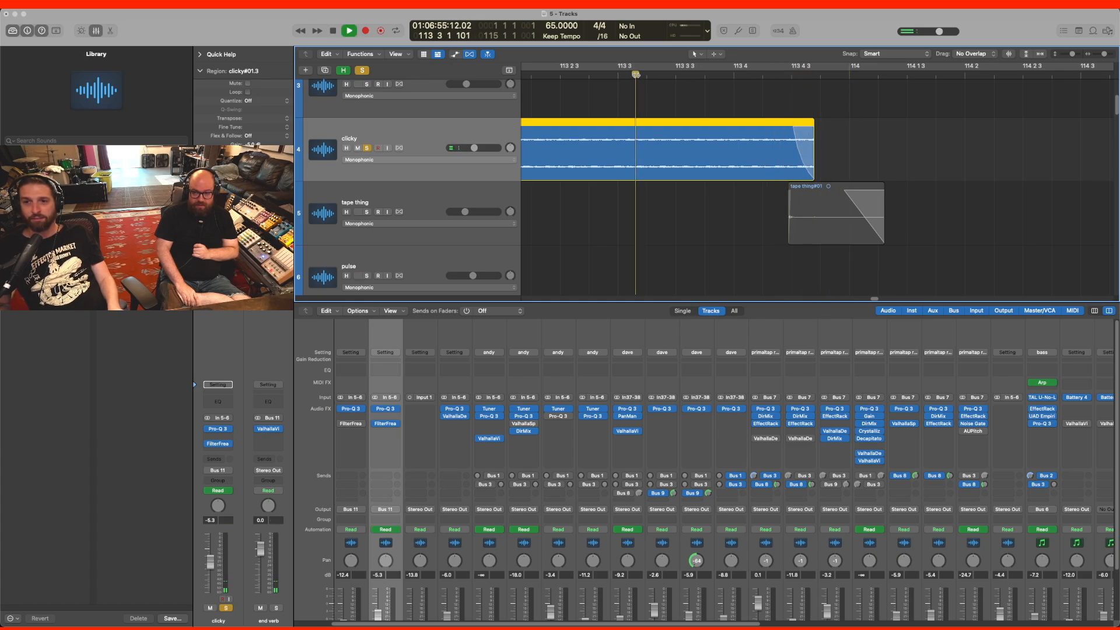
key("space")
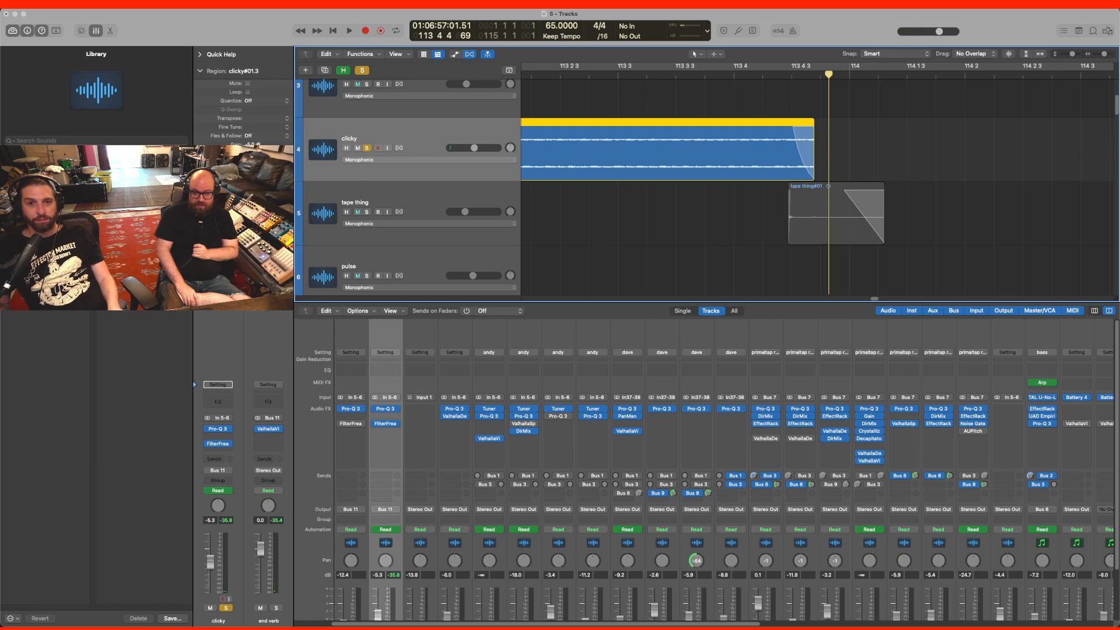
left_click(667, 74)
key("space")
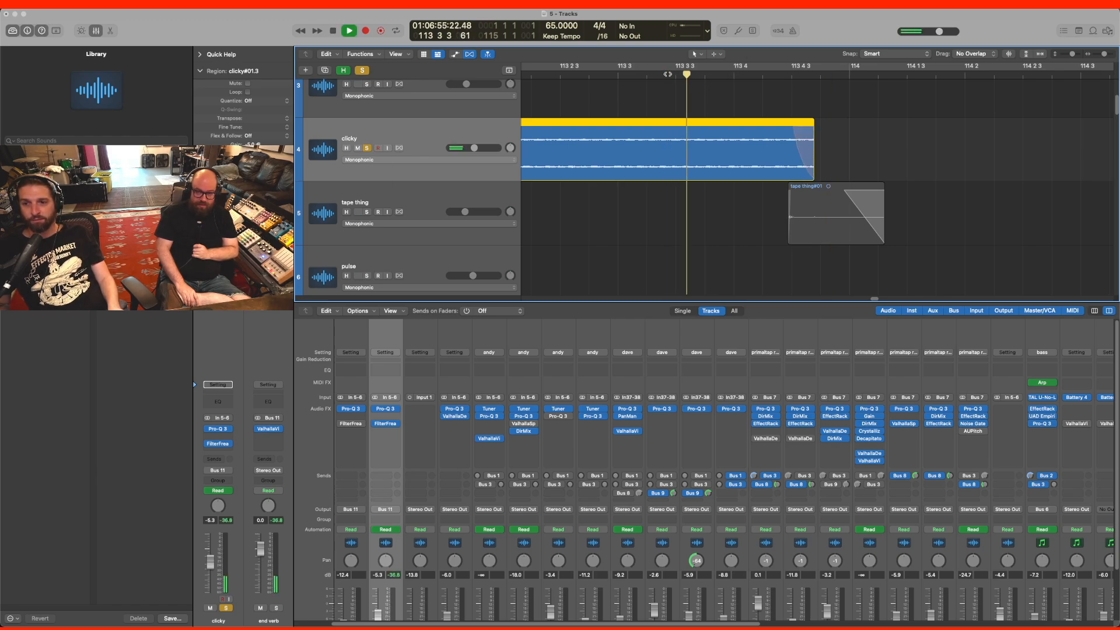
key("space")
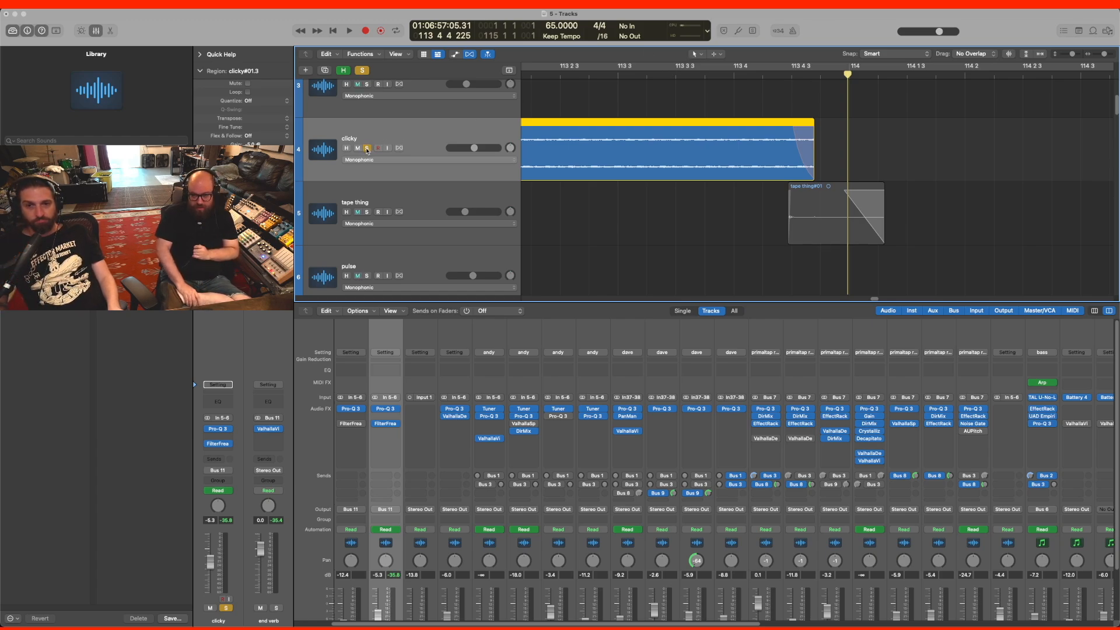
- Solo the tape thing track instead of clicky and play tape thing#01 from about 113 4 2
left_click(367, 212)
left_click(367, 147)
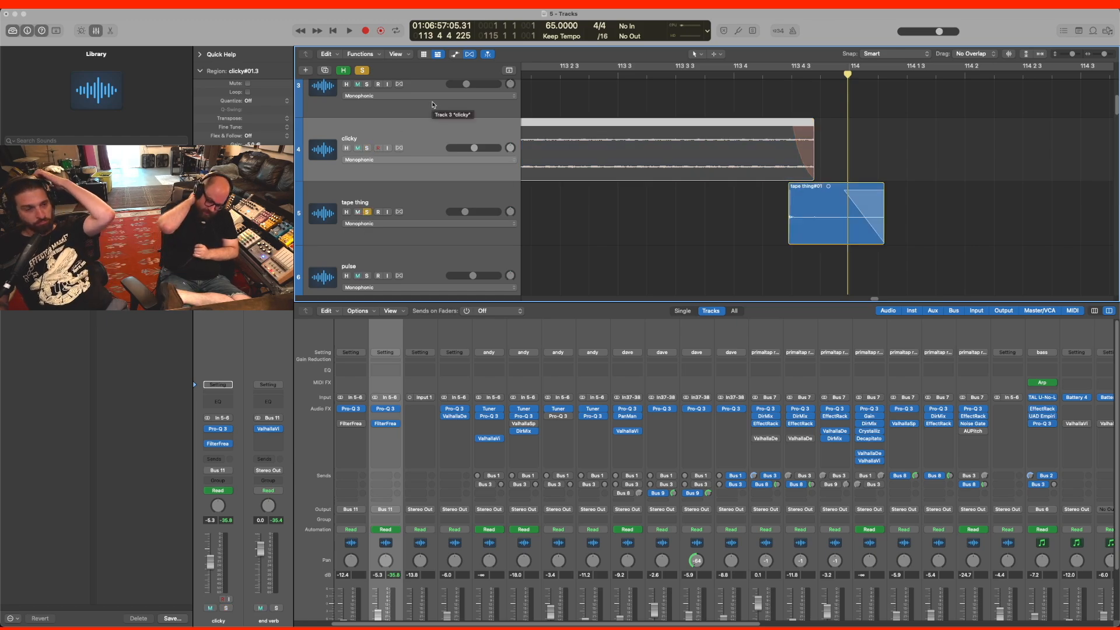
left_click(773, 77)
key("space")
- Raise the tape thing track's volume to +3.3 dB while replaying tape thing#01 from just before its start
left_click_drag(453, 219, 473, 219)
left_click(775, 75)
left_click_drag(484, 212, 491, 212)
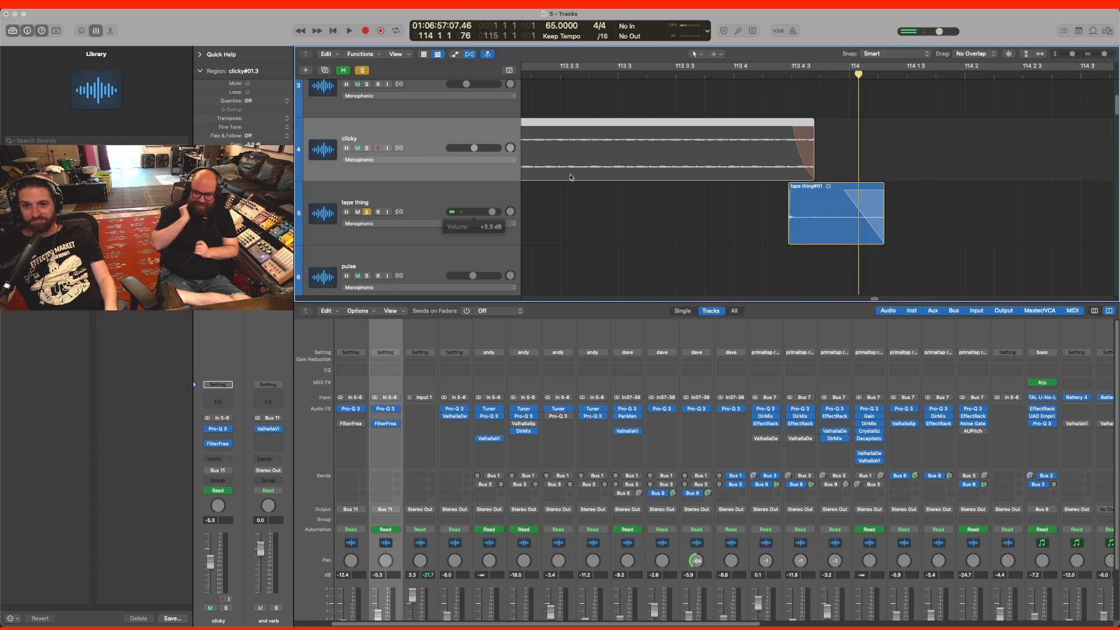
left_click(784, 76)
key("space")
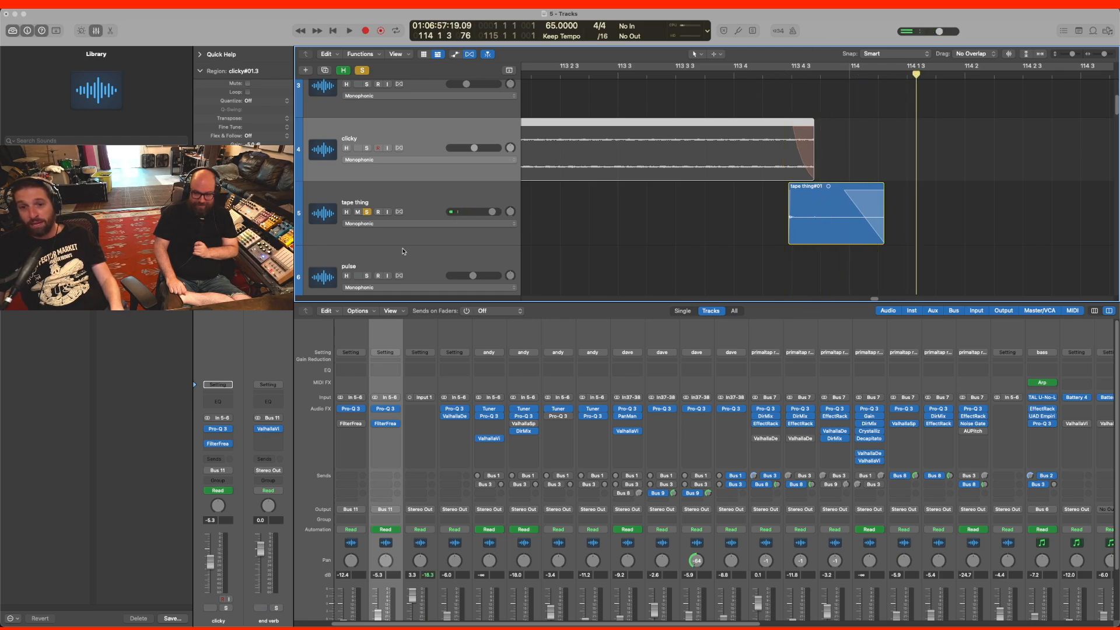
- Redo the undone Toggle Flex edit on the primaltap record#04 region, and select the tape thing track
left_click(408, 199)
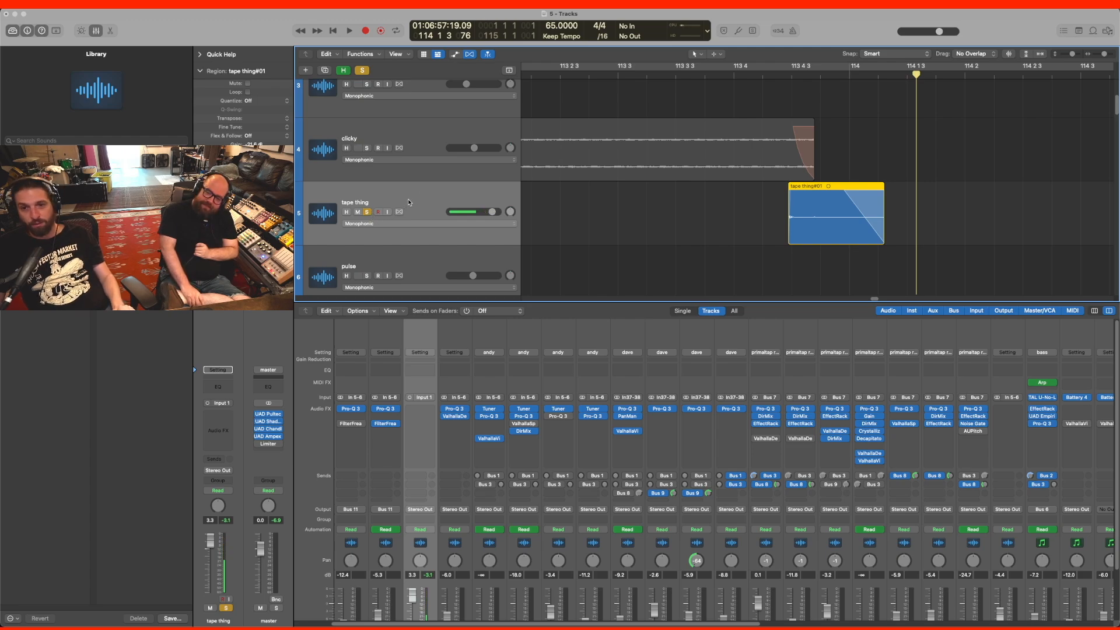
key("Up")
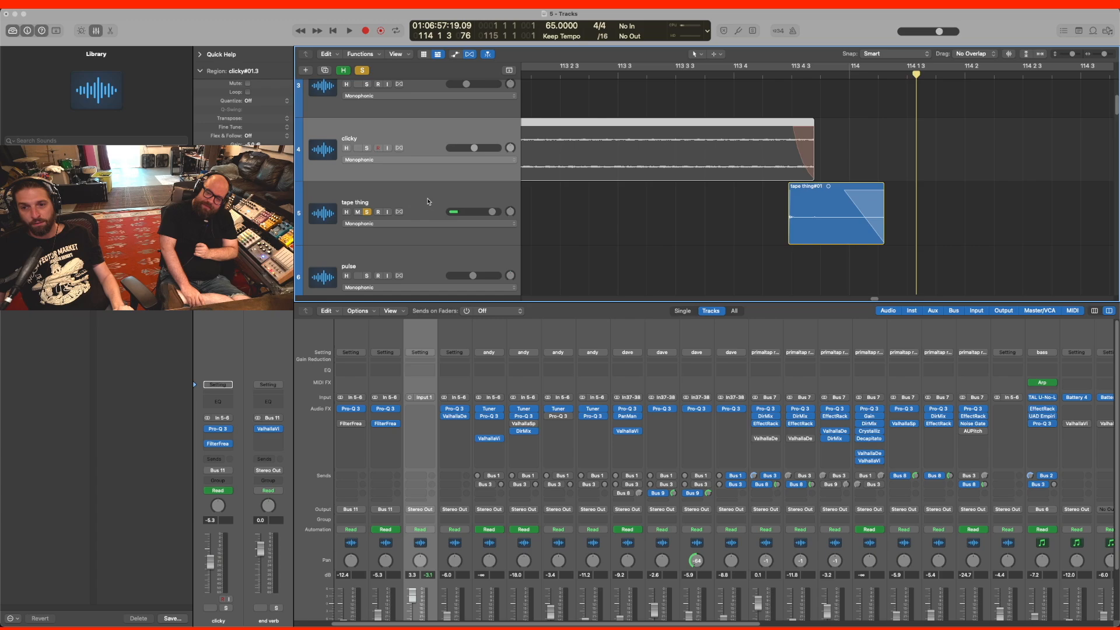
key("Down")
key("Right")
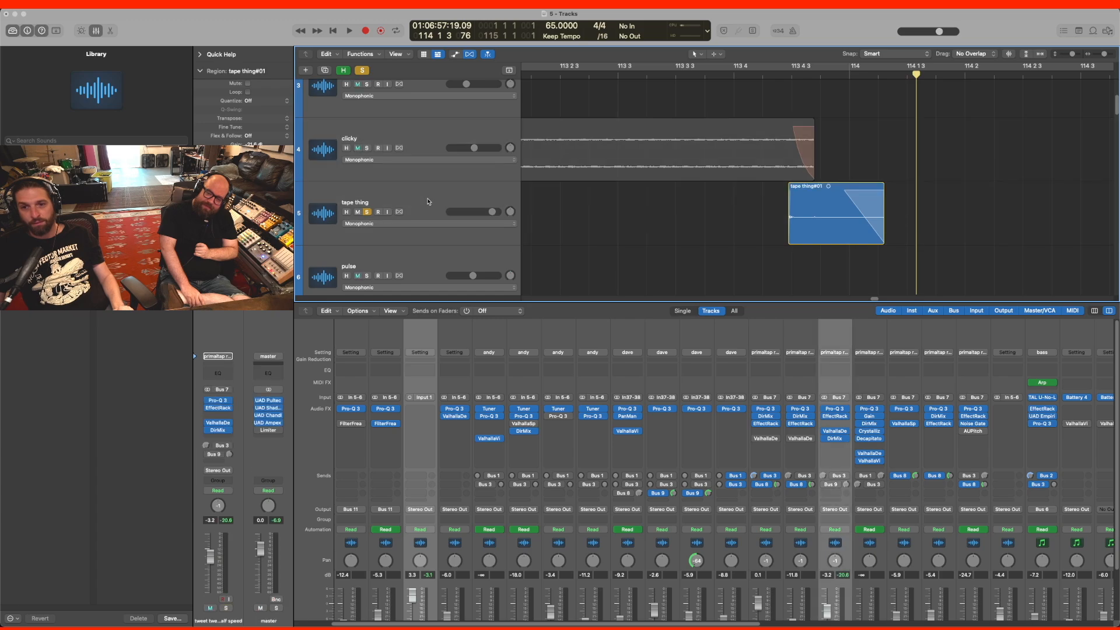
left_click(89, 9)
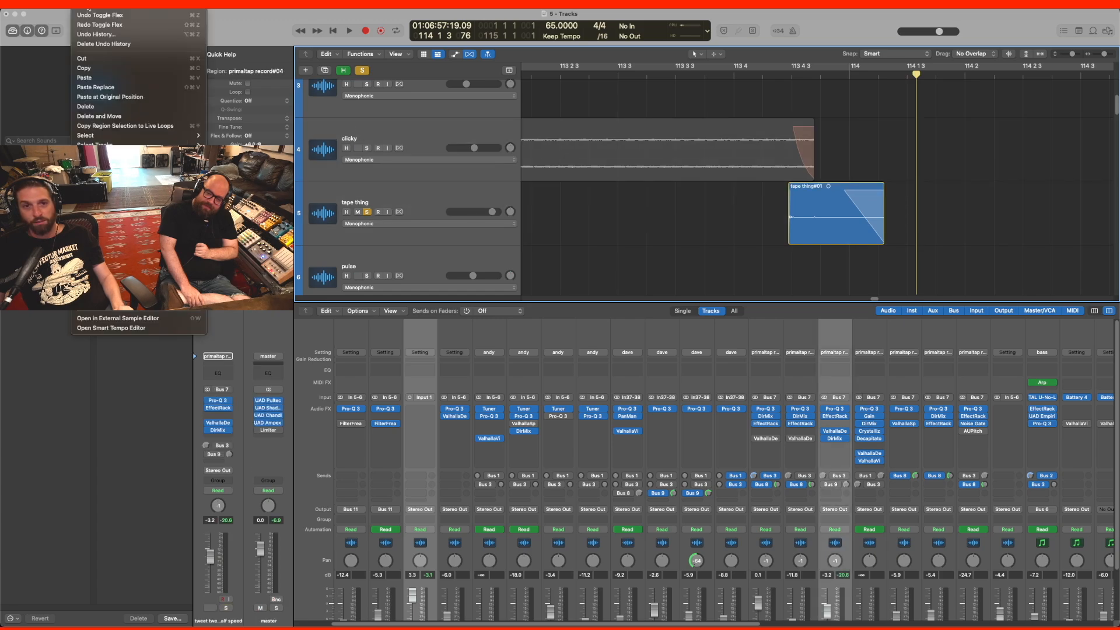
left_click(95, 25)
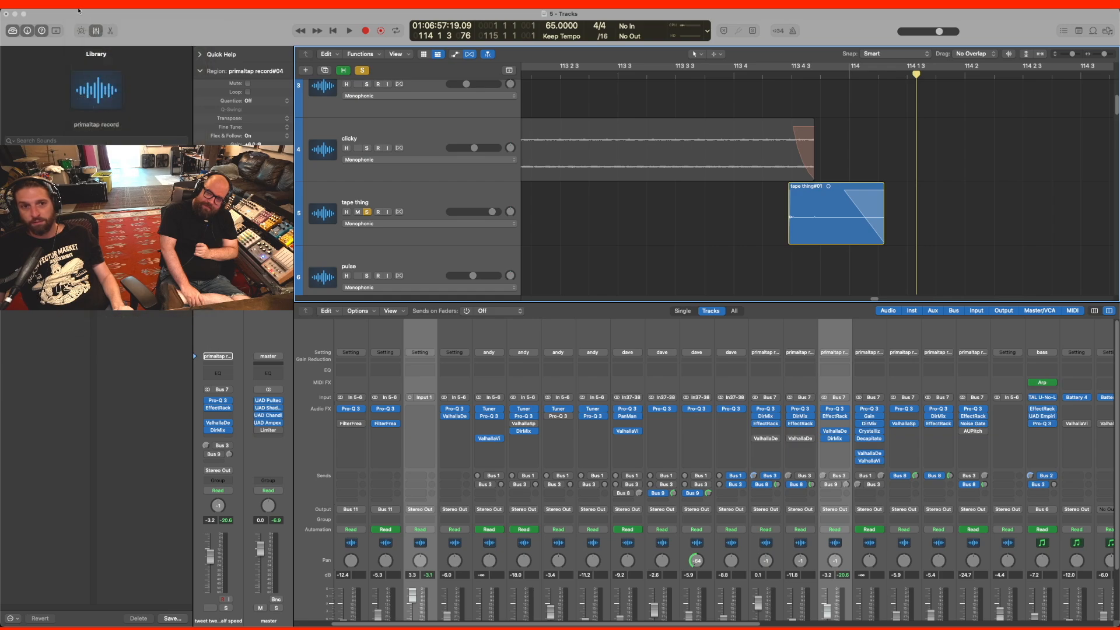
left_click(80, 10)
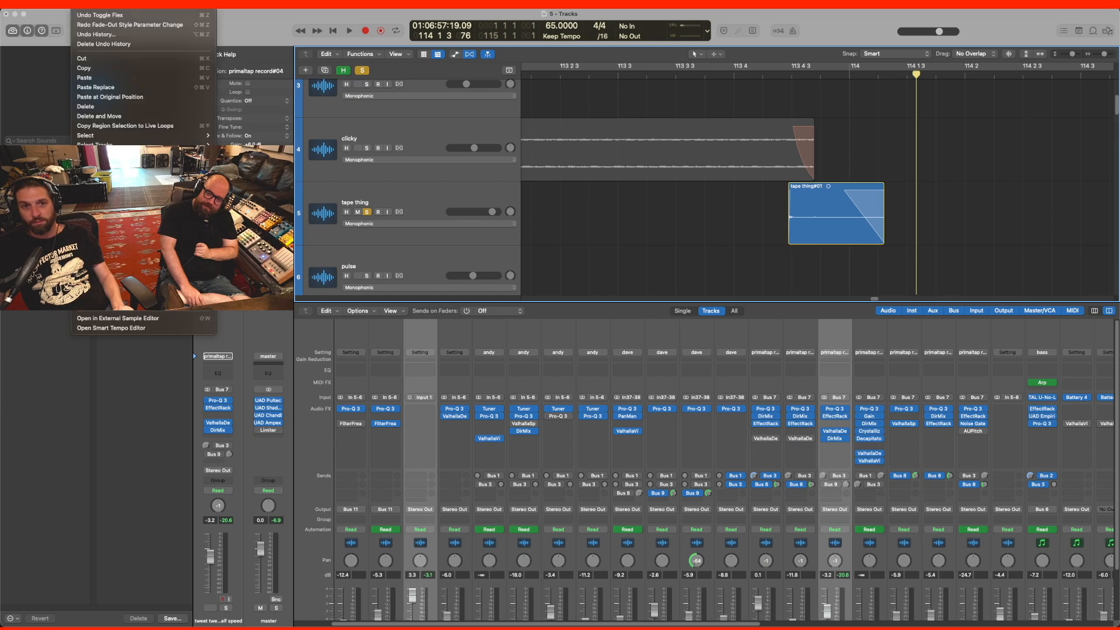
key("Escape")
left_click(444, 185)
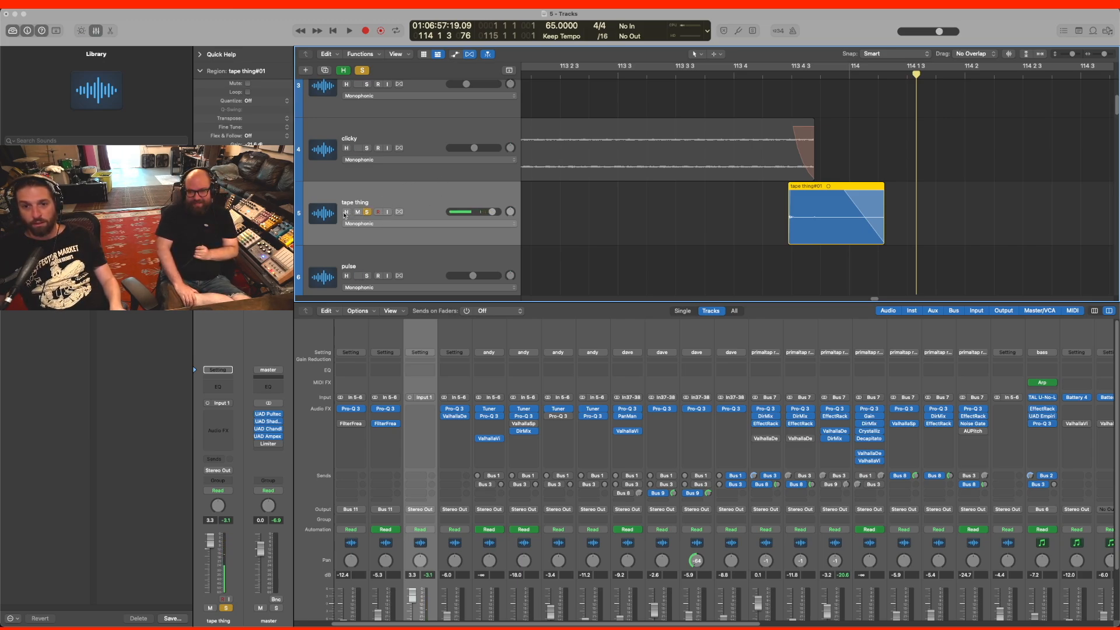
- Solo the second clicky track together with tape thing and play the ending from about 113 4 and about 113 3
left_click(366, 148)
left_click(740, 74)
key("space")
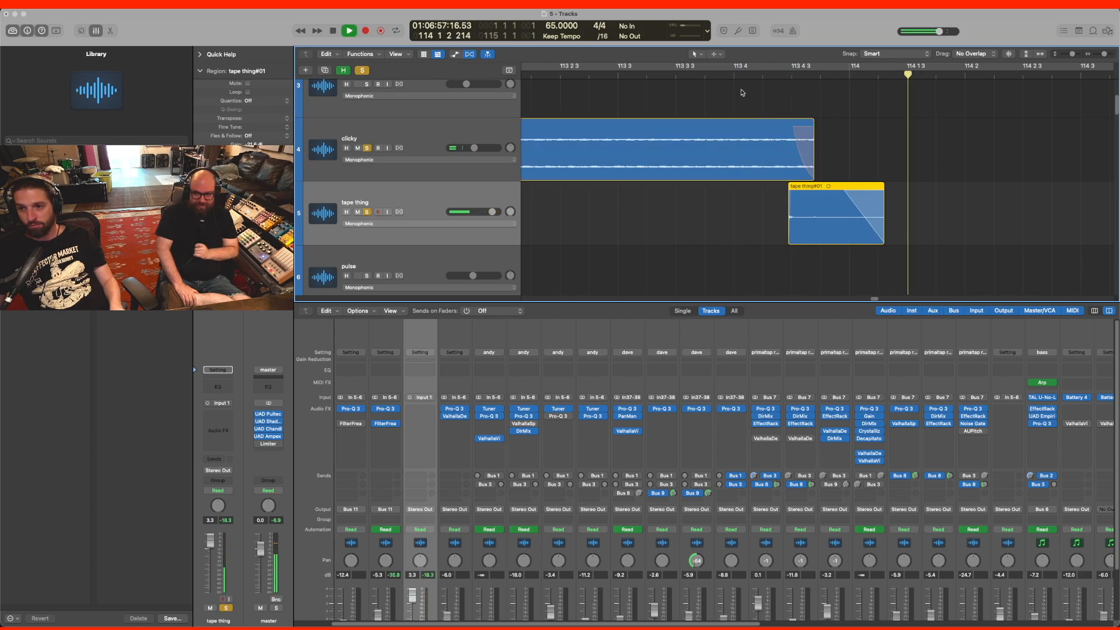
left_click(632, 75)
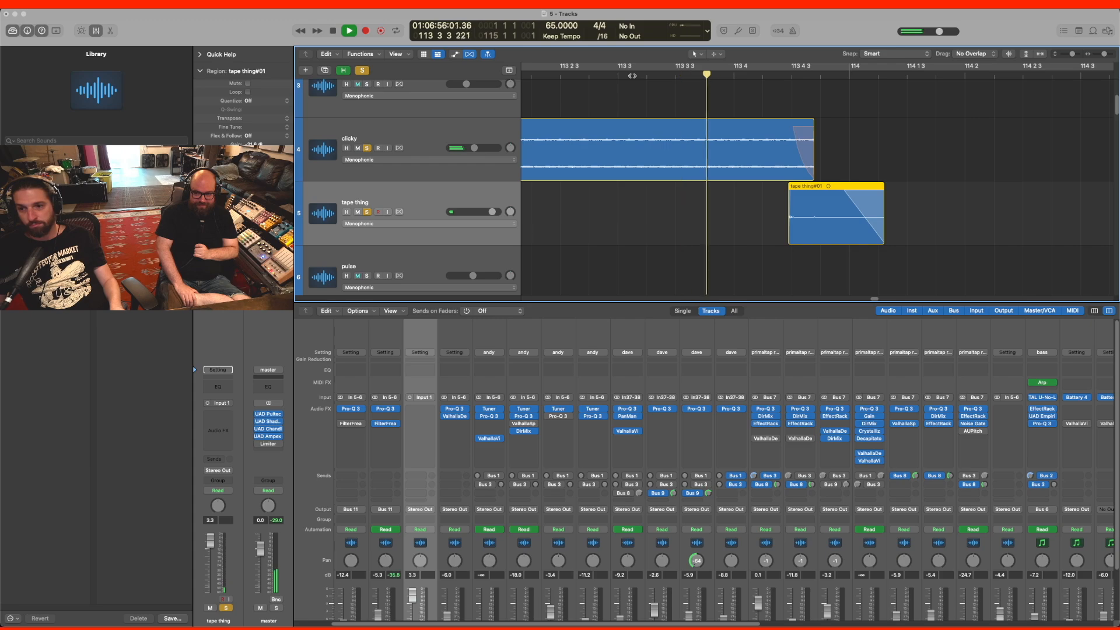
key("space")
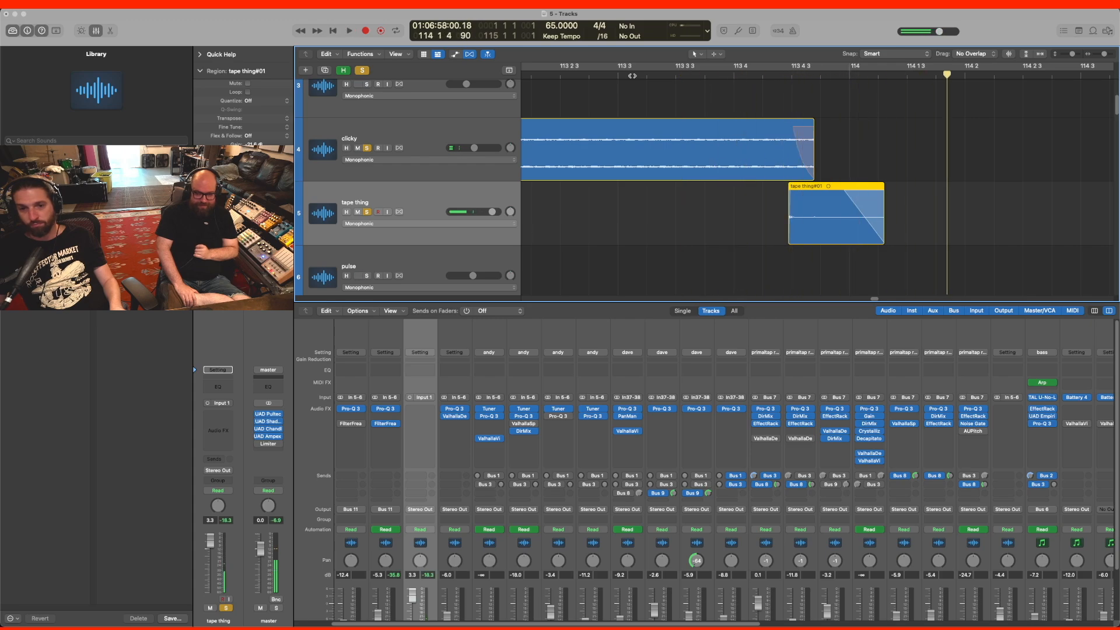
- Open the master channel's UAD Pultec EQP-1A and UAD Shadow Hills Mastering Compressor and arrange their windows side by side
key("super+Up")
key("super+Up")
key("super+Up")
key("super+Up")
key("super+Up")
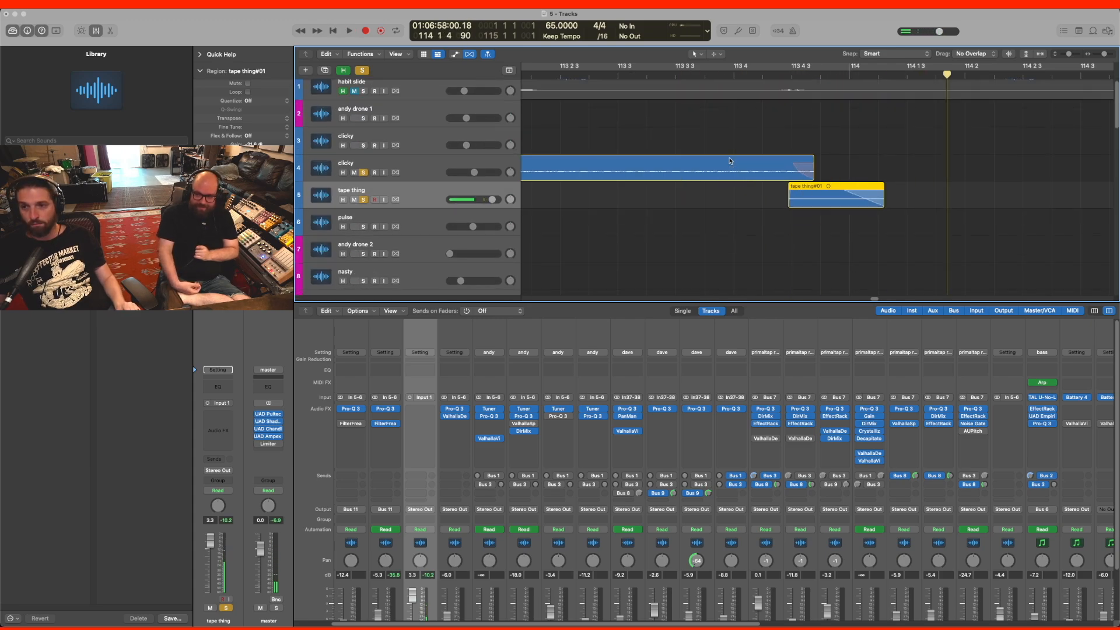
key("super+Up")
key("super+Up")
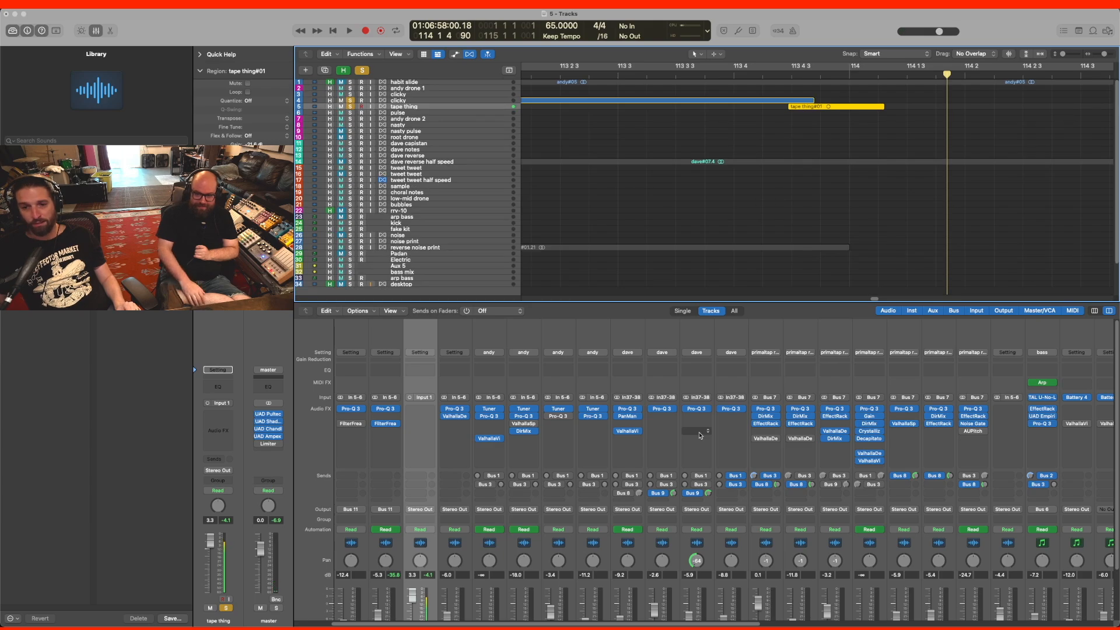
left_click(268, 414)
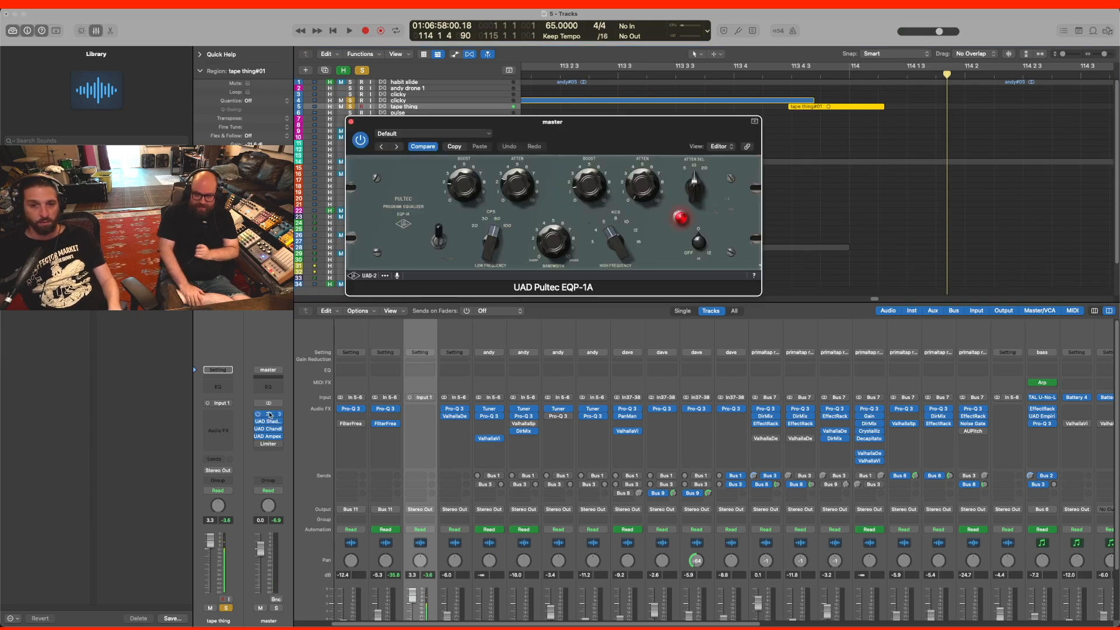
left_click_drag(565, 126, 566, 36)
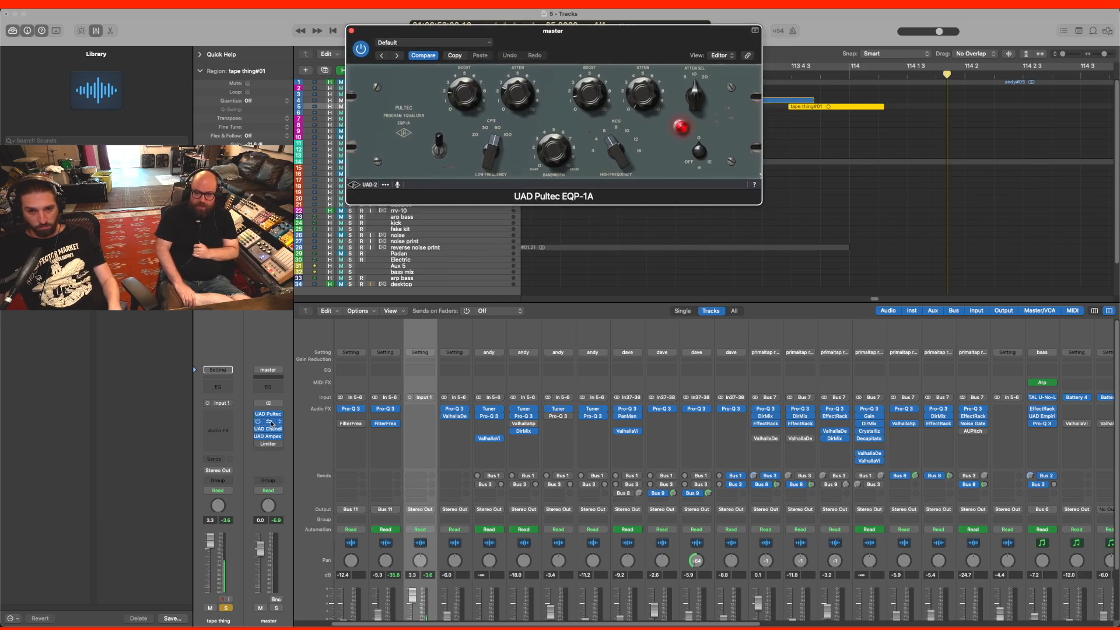
left_click(274, 421)
left_click_drag(586, 140, 891, 29)
left_click_drag(604, 31, 535, 25)
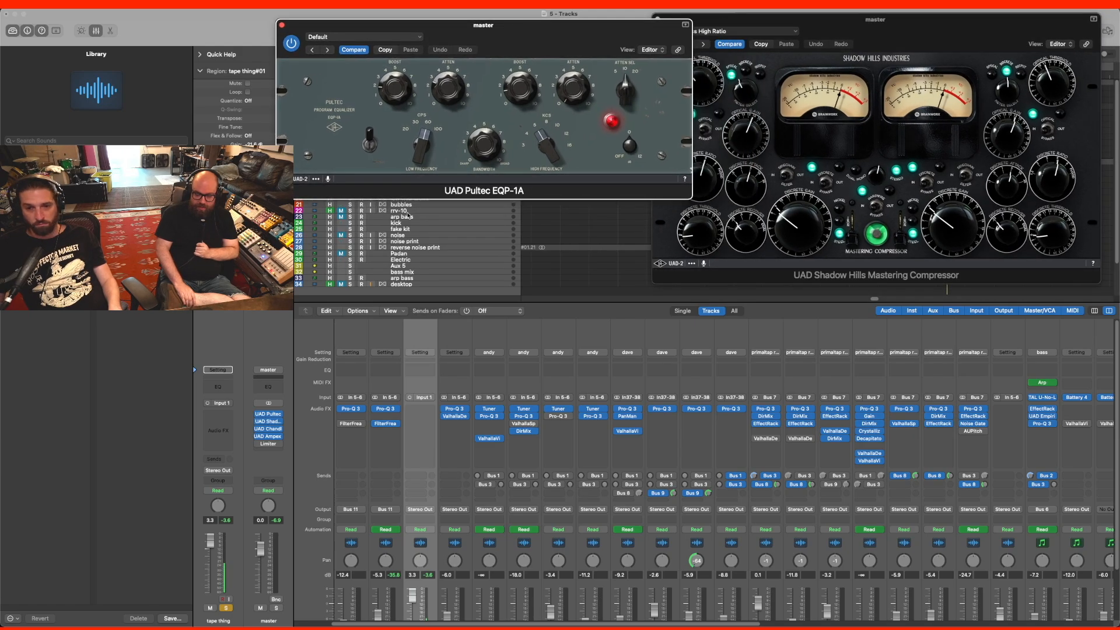
- Open the master channel's UAD Chandler Limited Zener Limiter and UAD Ampex ATR-102, placing both windows below the other two plug-ins
left_click(273, 430)
left_click_drag(601, 125, 552, 260)
left_click(270, 436)
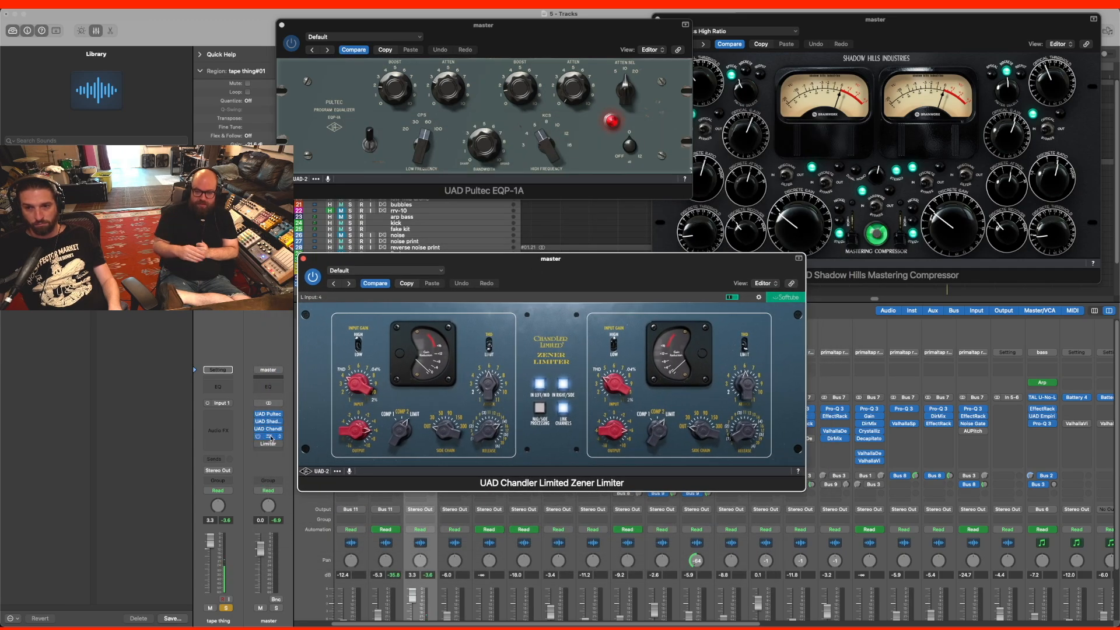
left_click_drag(511, 124, 972, 300)
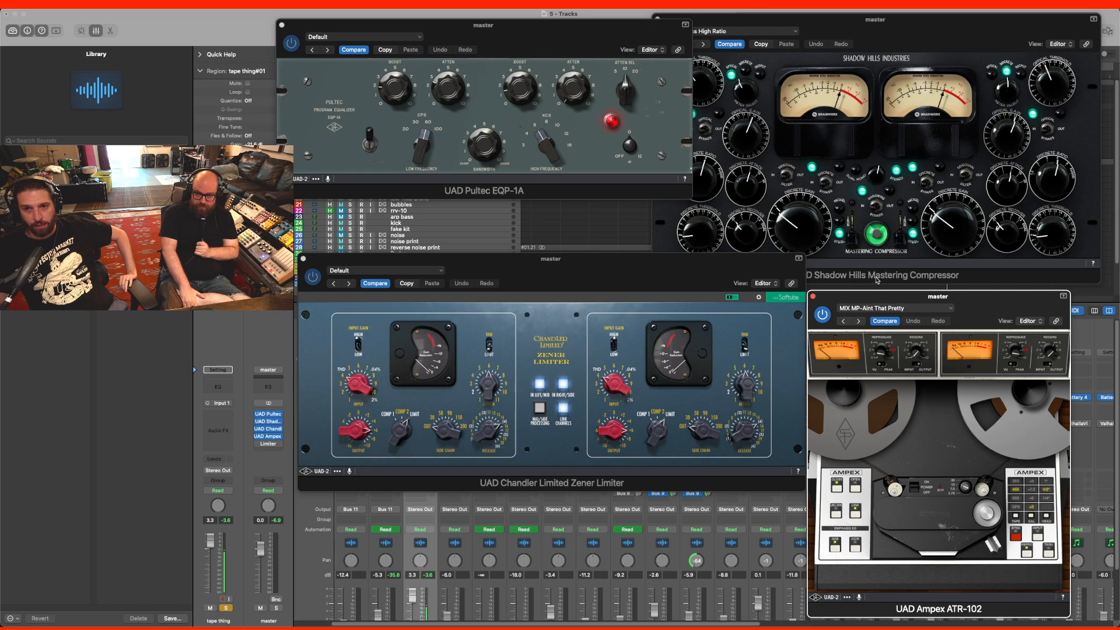
- Bring the Pultec, Shadow Hills, Zener Limiter and Ampex windows forward in turn to examine the master chain's settings
left_click_drag(397, 25, 377, 28)
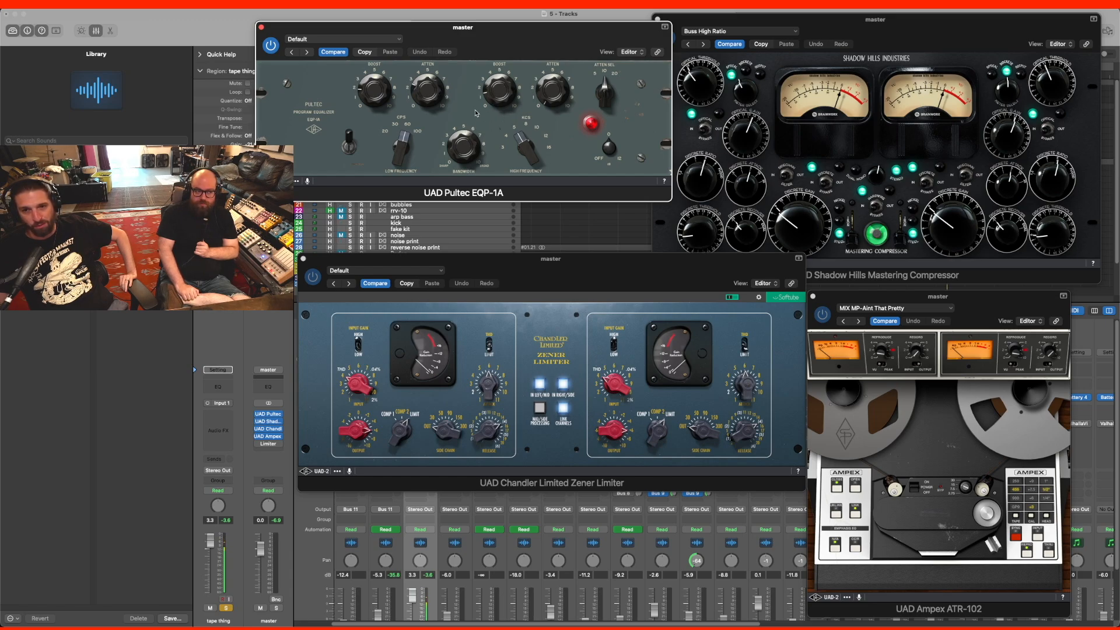
left_click(948, 43)
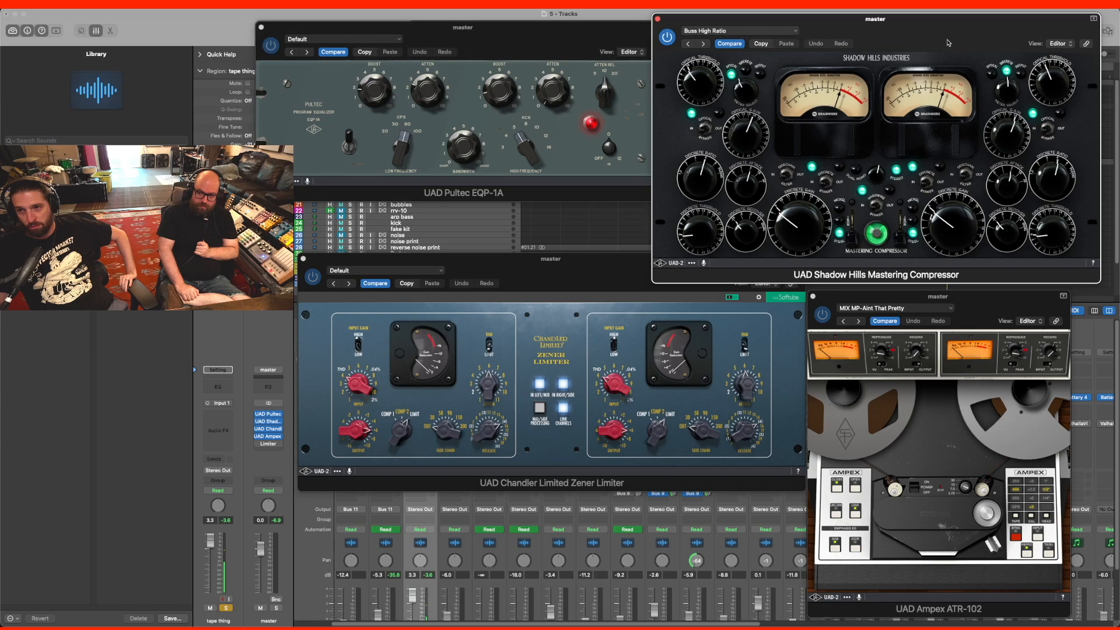
mouse_move(942, 38)
left_mouse_down()
mouse_move(912, 35)
mouse_move(928, 38)
left_mouse_up()
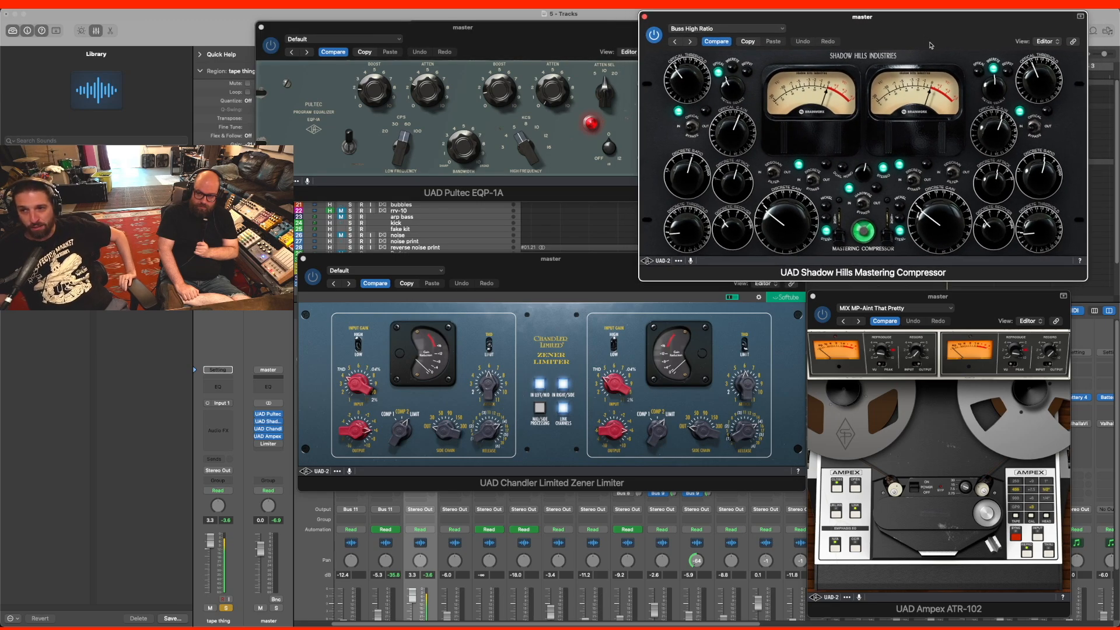
left_click(555, 270)
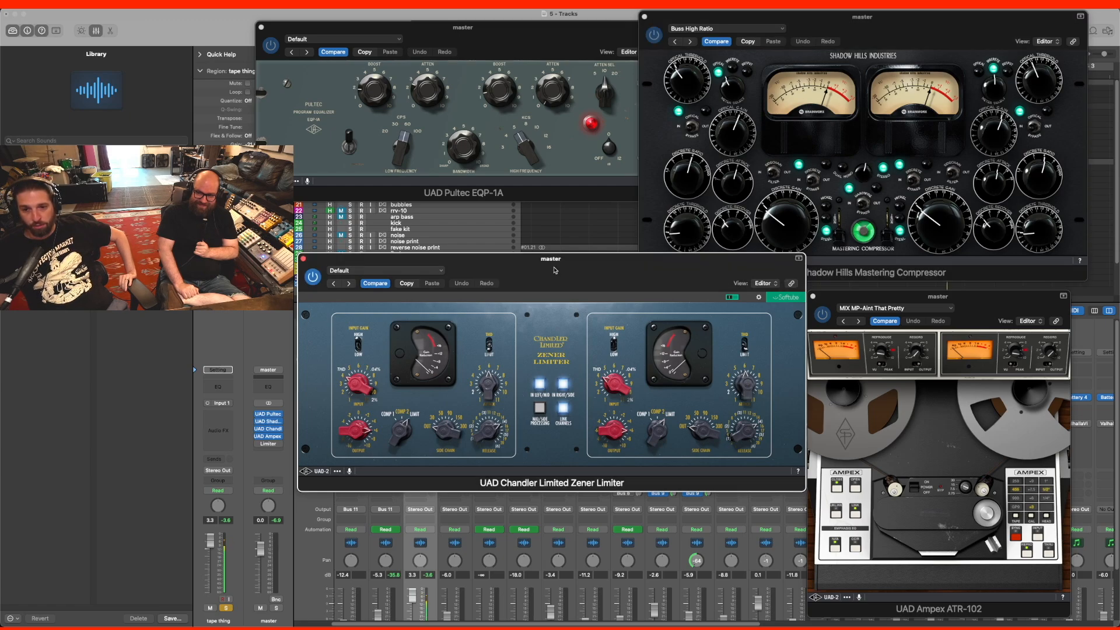
left_click_drag(555, 270, 562, 268)
left_click(974, 321)
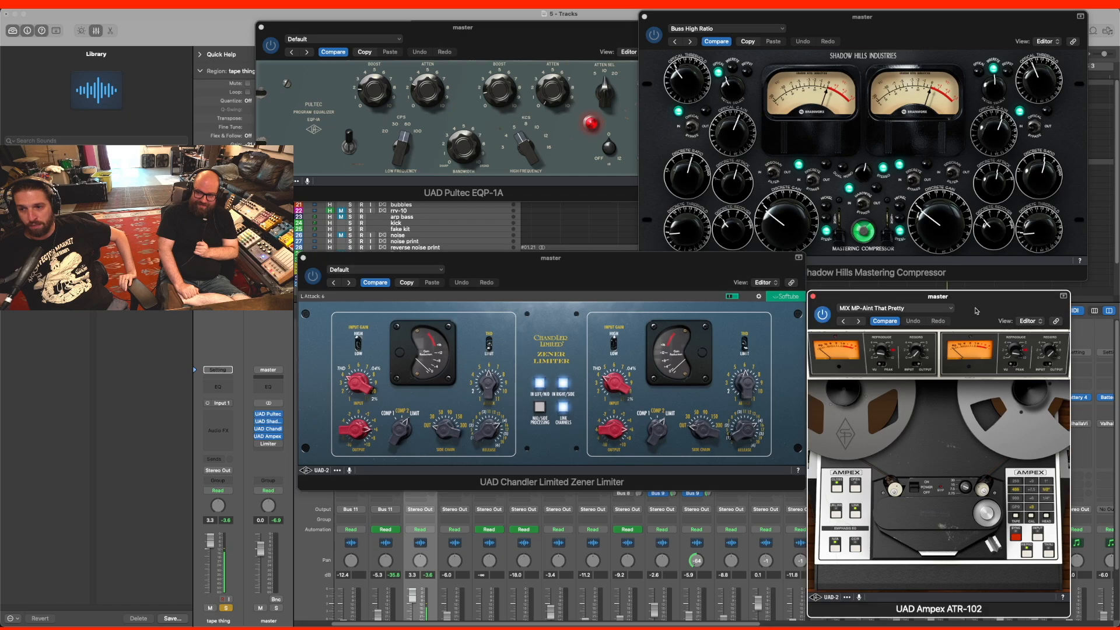
left_click_drag(974, 307, 974, 283)
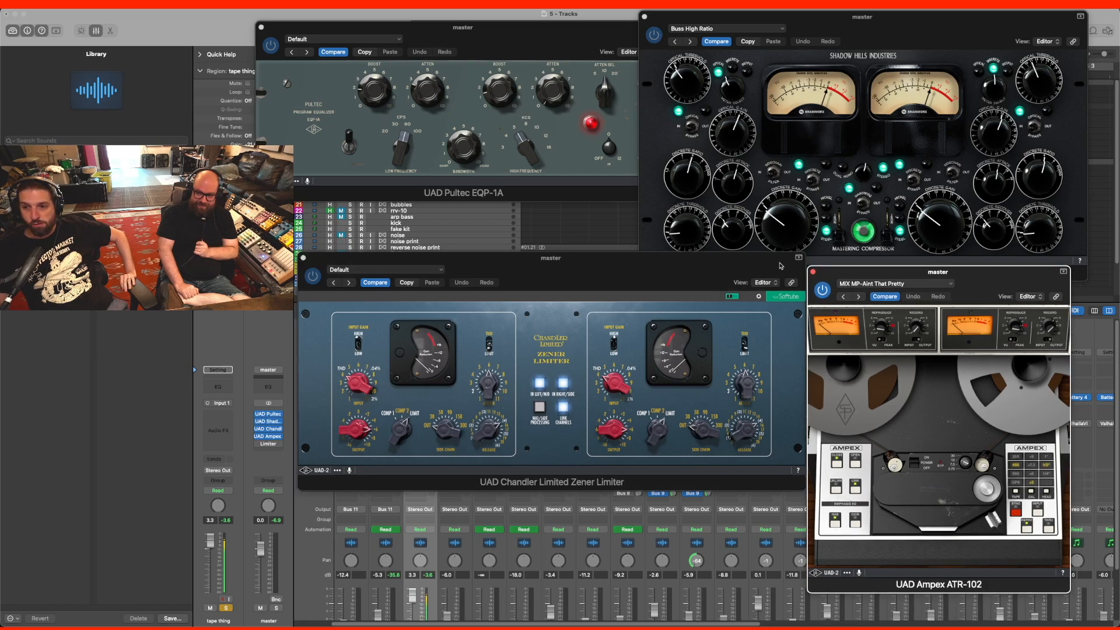
- Close the Ampex ATR-102, Zener Limiter, Pultec EQP-1A and Shadow Hills Mastering Compressor windows
left_click(814, 271)
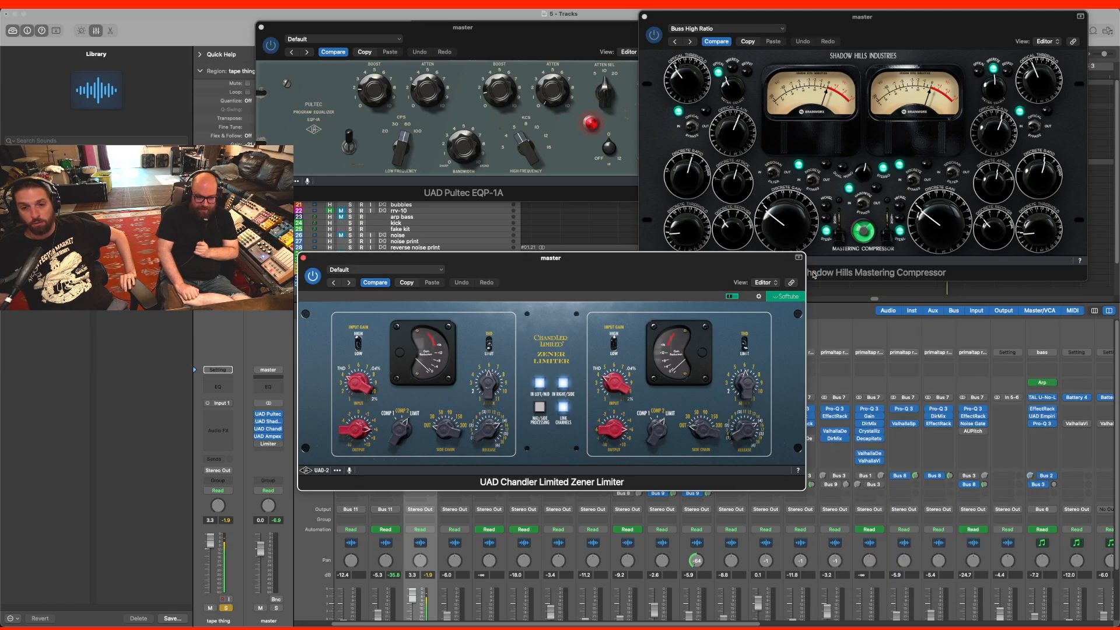
left_click(303, 258)
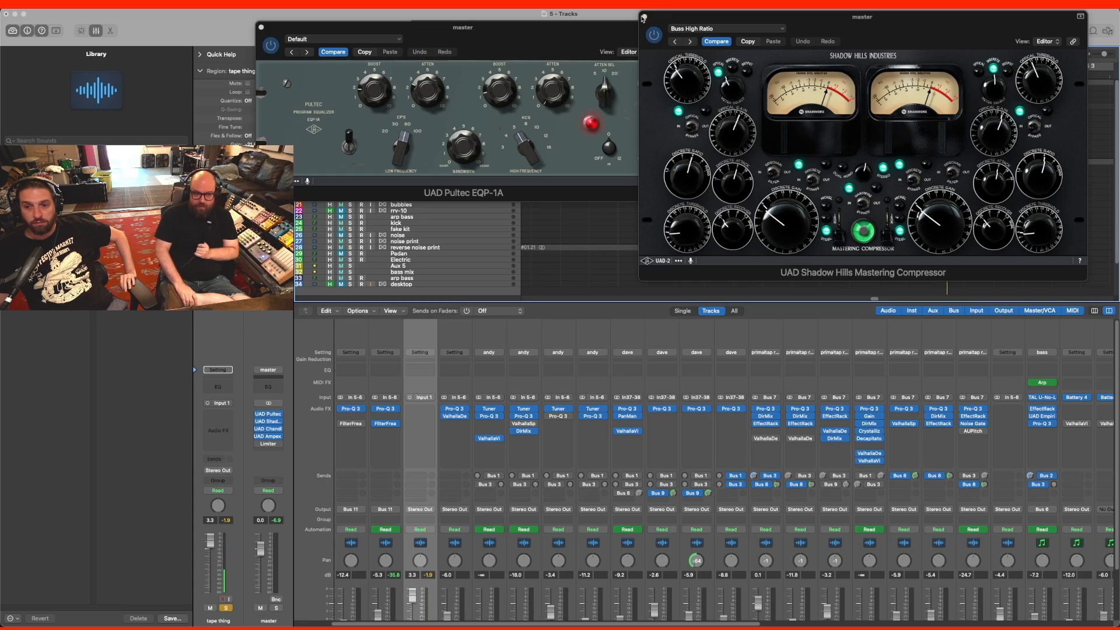
left_click(262, 29)
left_click(262, 29)
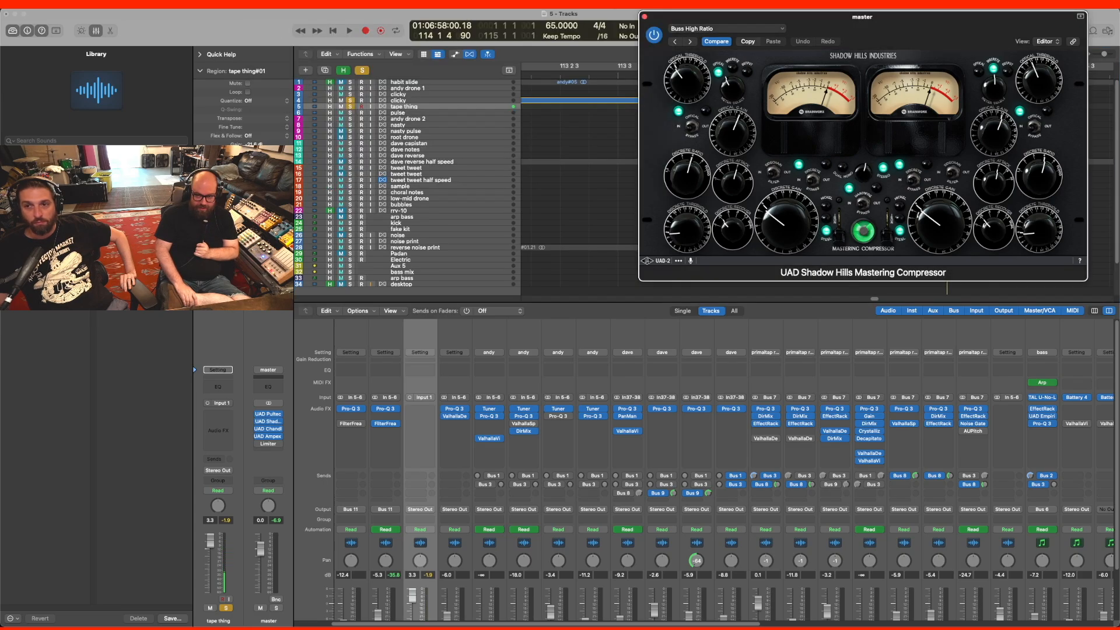
left_click(644, 16)
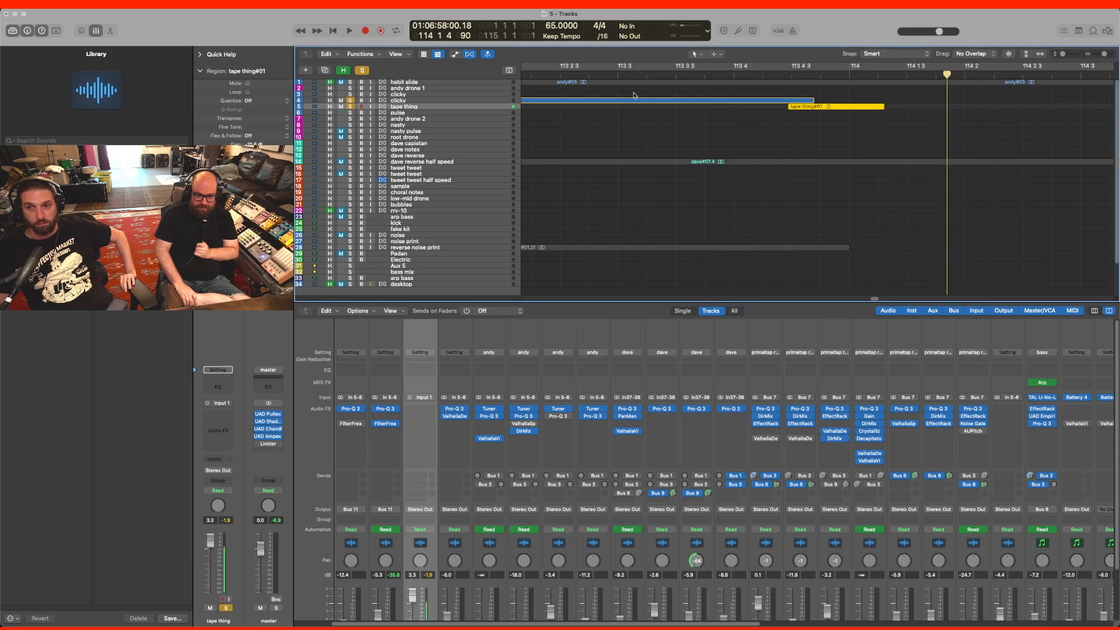
- Unsolo the tape thing track and the second clicky track with the whole arrangement in view
scroll(728, 232, "up", 3)
scroll(728, 232, "down", 10)
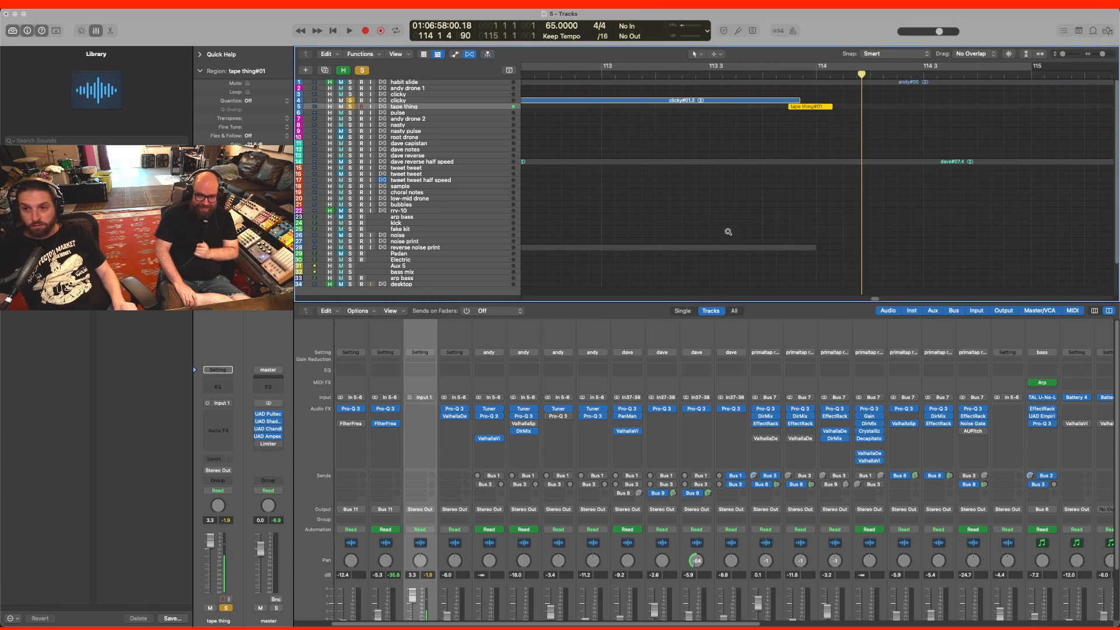
scroll(727, 233, "up", 3)
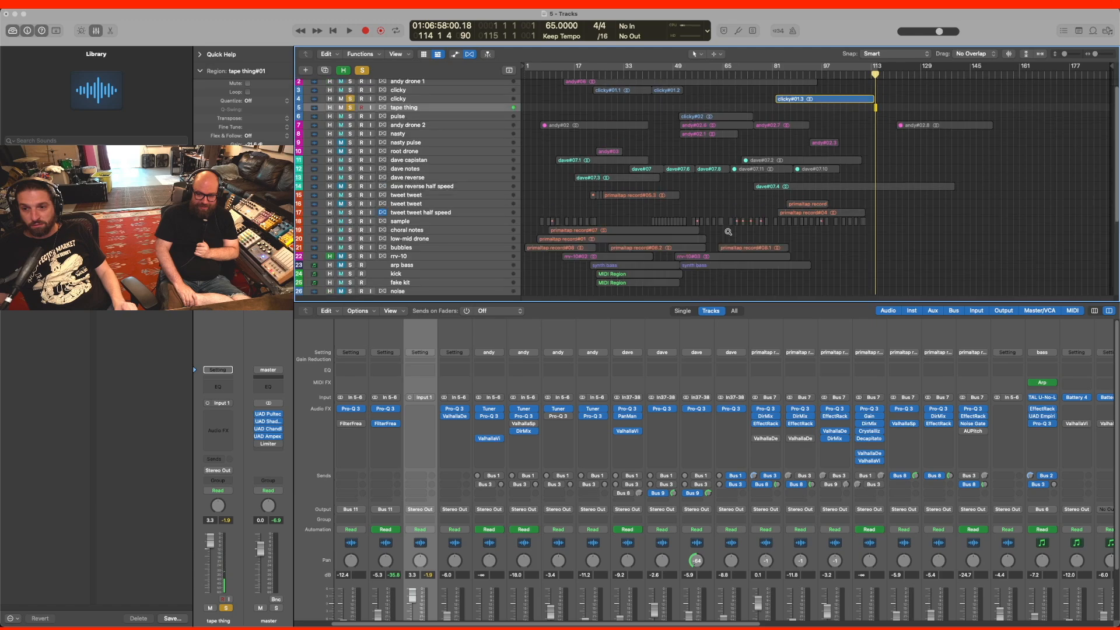
scroll(732, 223, "up", 1)
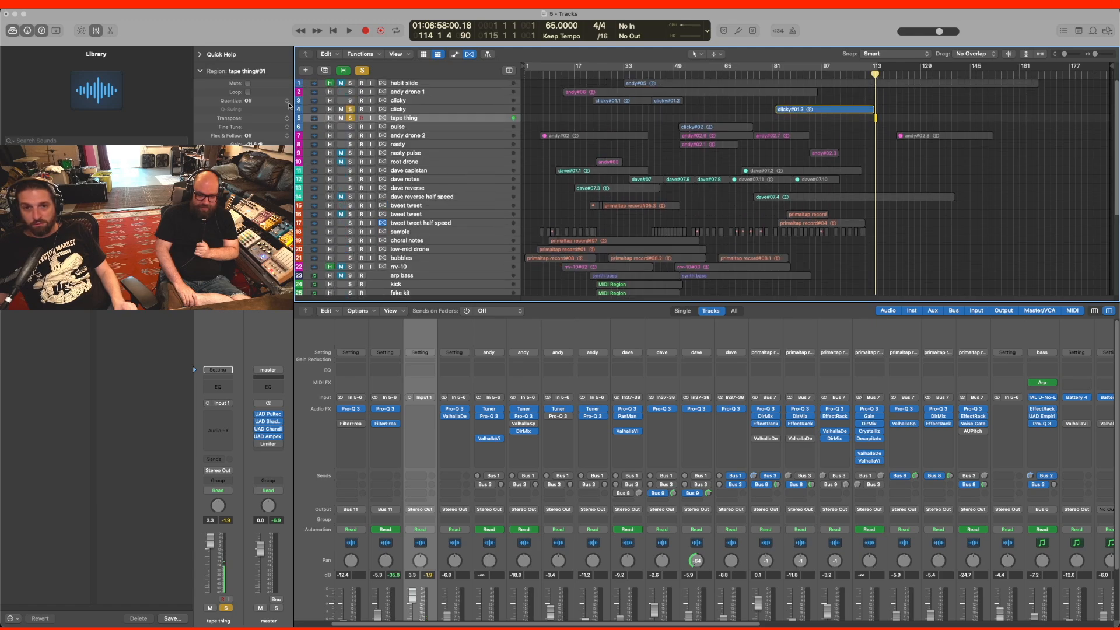
left_click(350, 118)
left_click(350, 109)
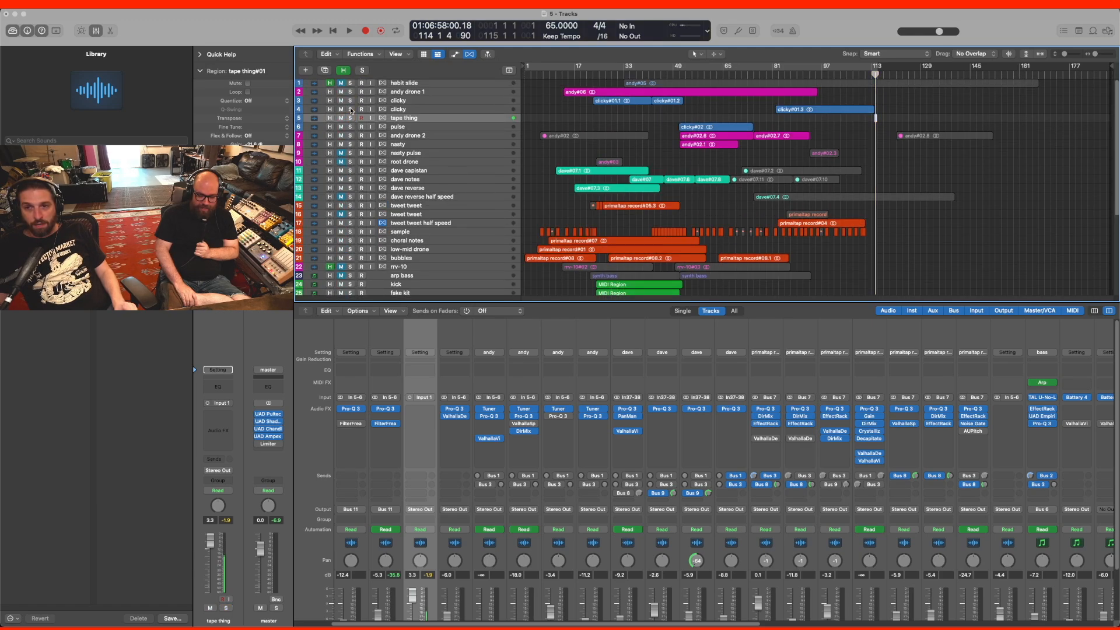